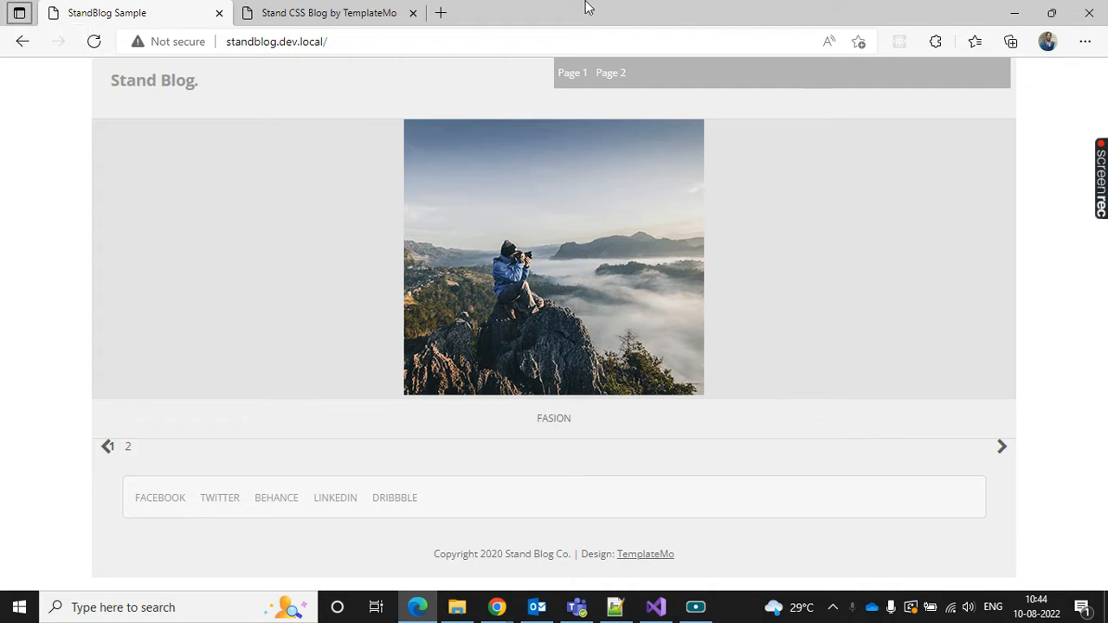
Compare the multi-slide carousel of the Stand CSS Blog template page with the single-slide carousel on the StandBlog sample site
left_click(329, 13)
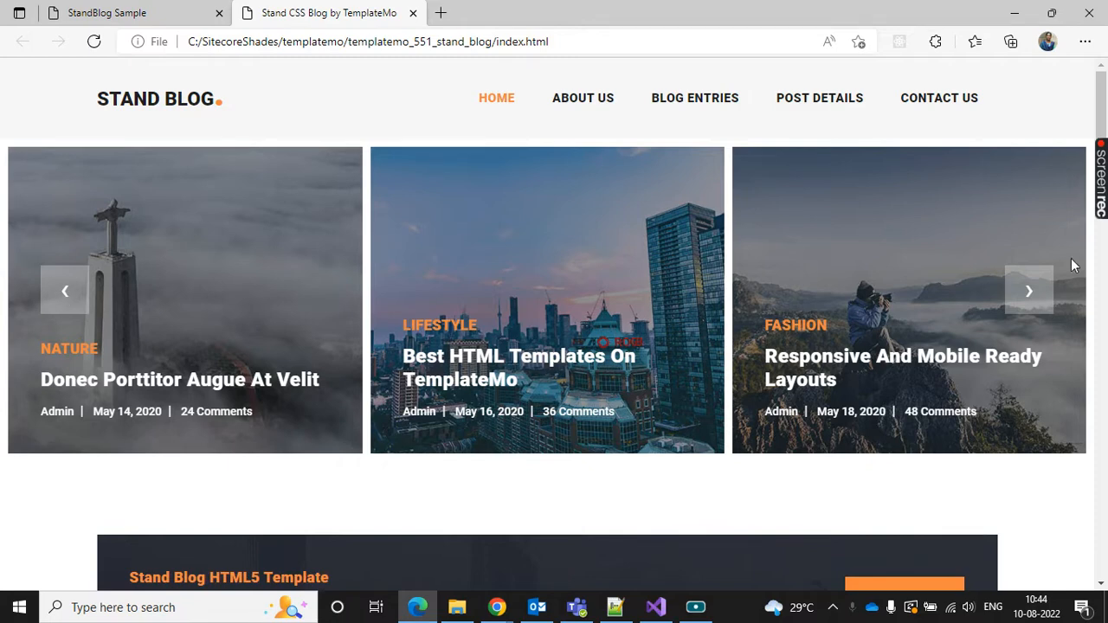
left_click(1026, 310)
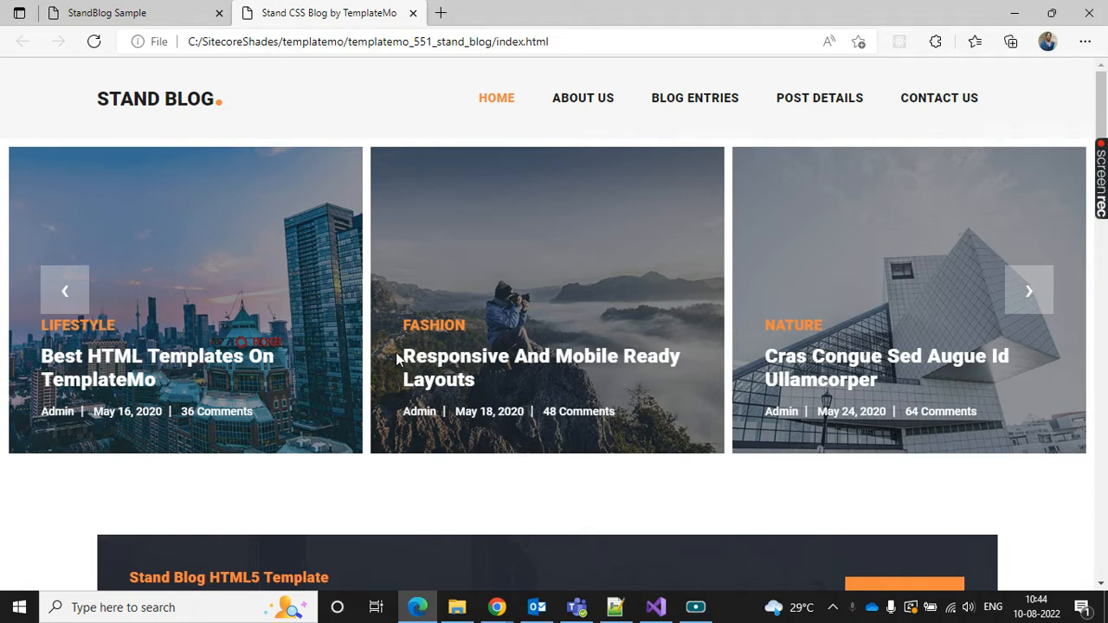
left_click_drag(388, 349, 529, 383)
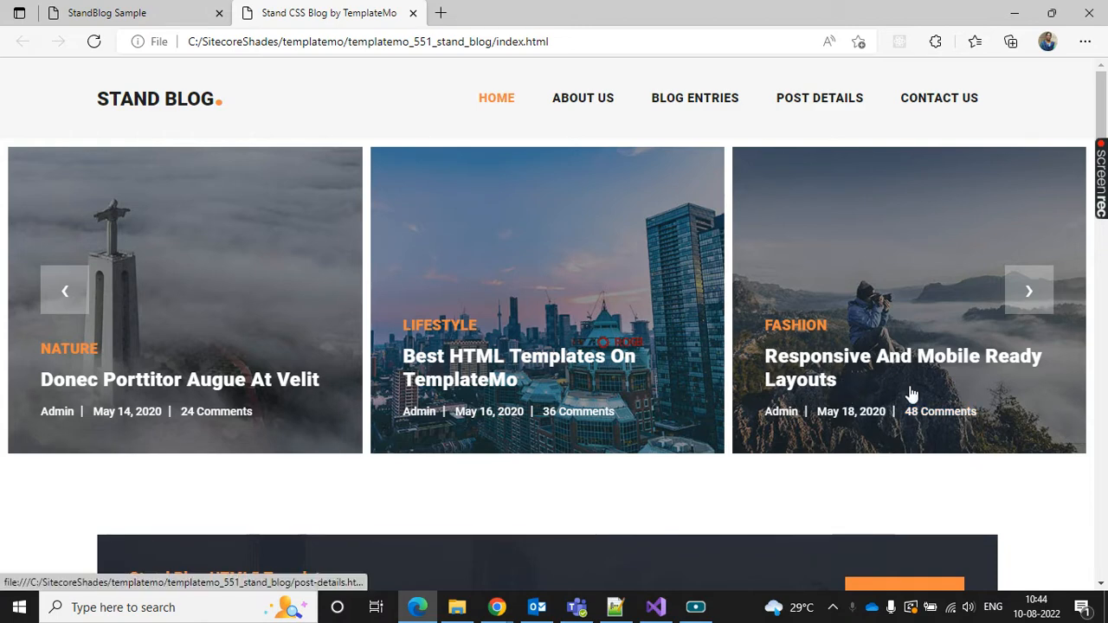
left_click(136, 11)
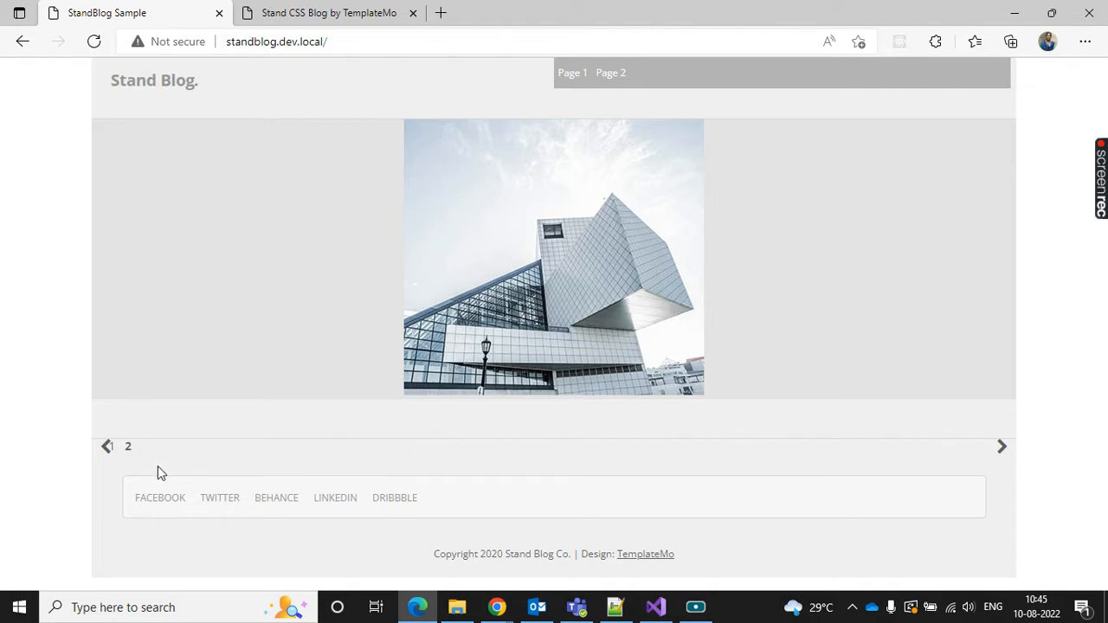
left_click(108, 450)
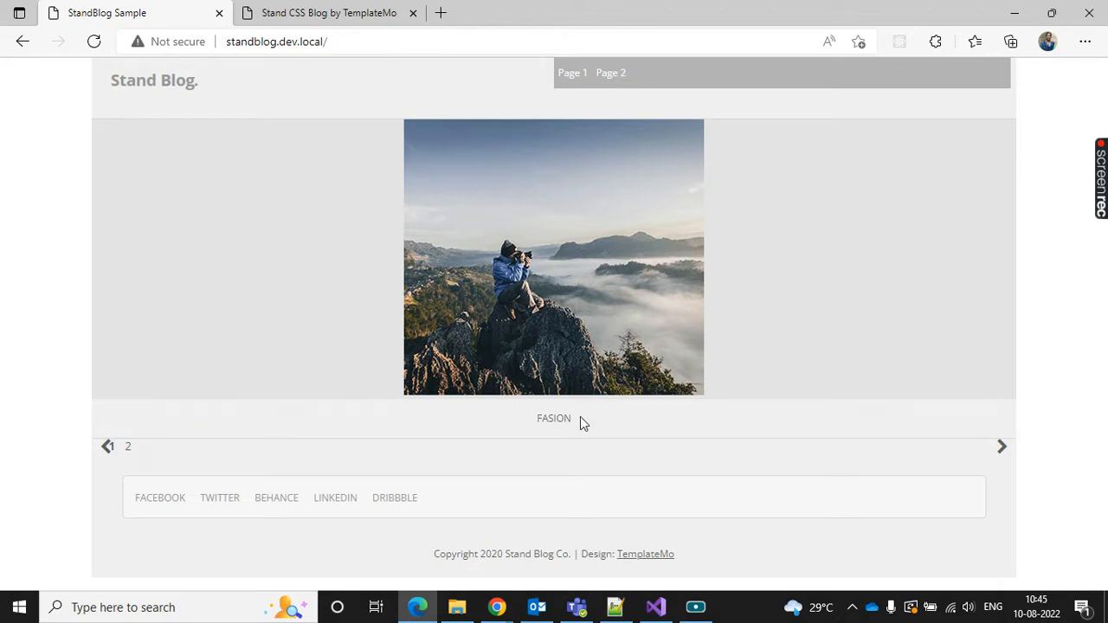
left_click(334, 12)
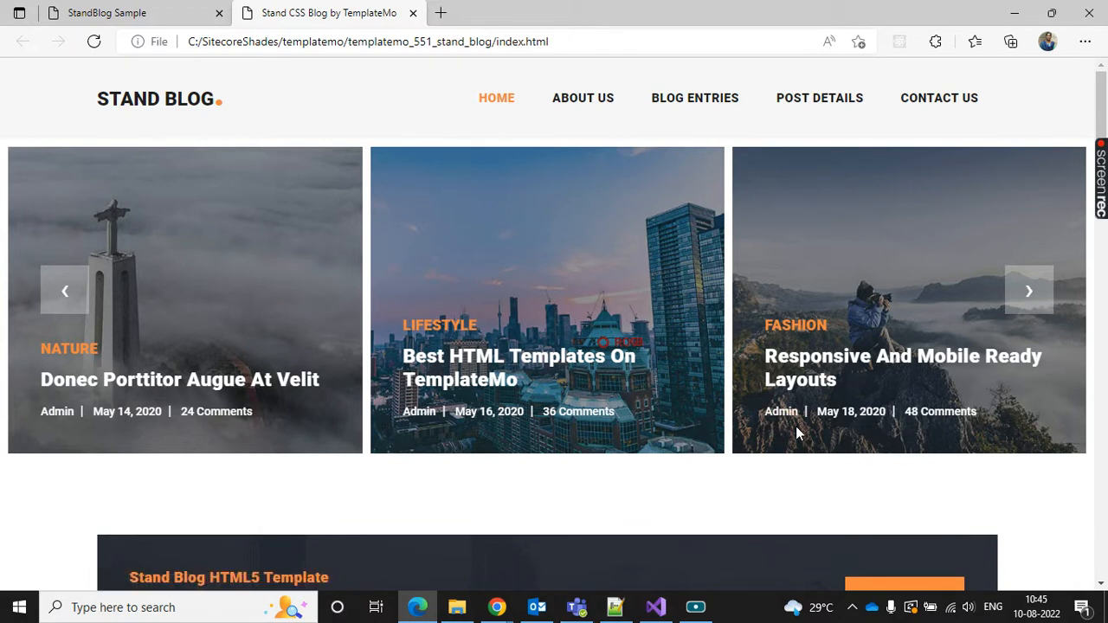
left_click(161, 10)
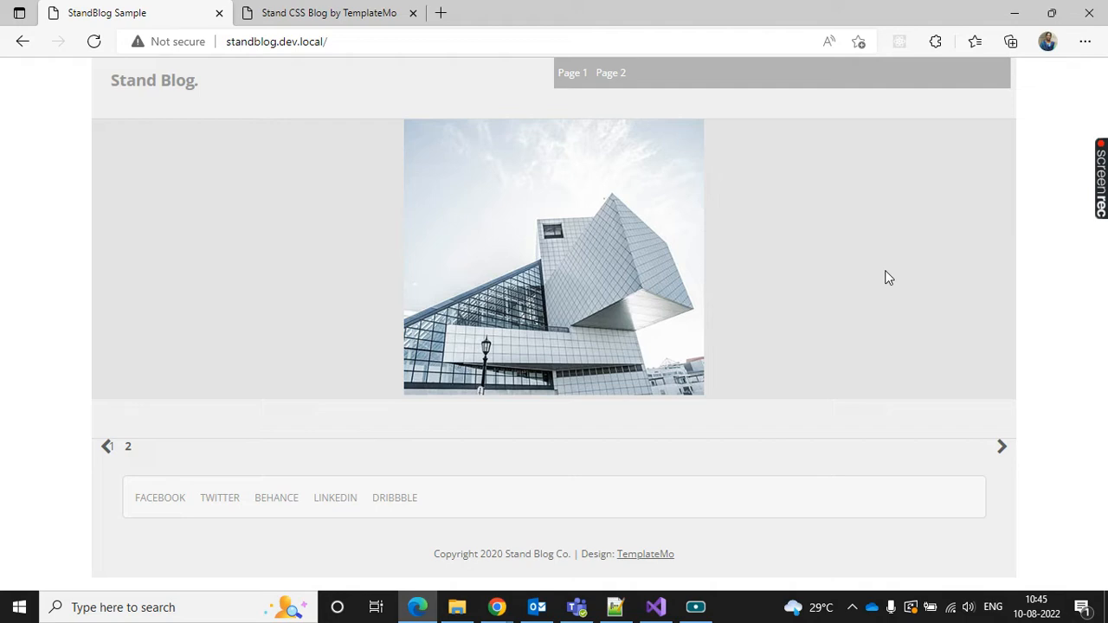
Switch to the Sitecore Content Editor in Chrome and expand the Renderings node under Layout in the content tree
left_click(496, 607)
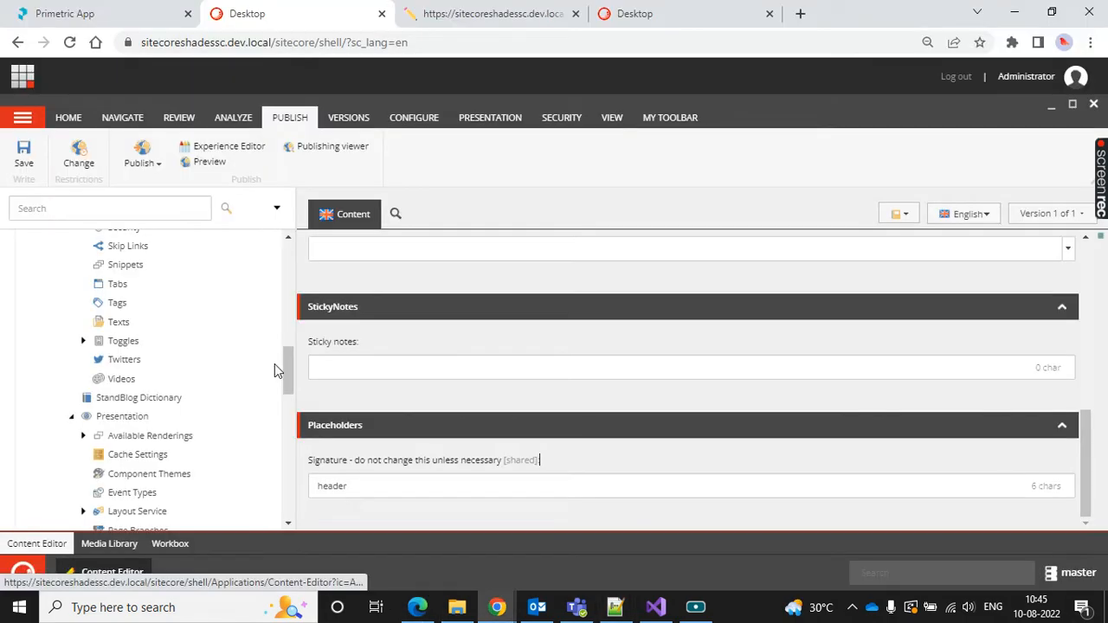
scroll(193, 376, "up", 5)
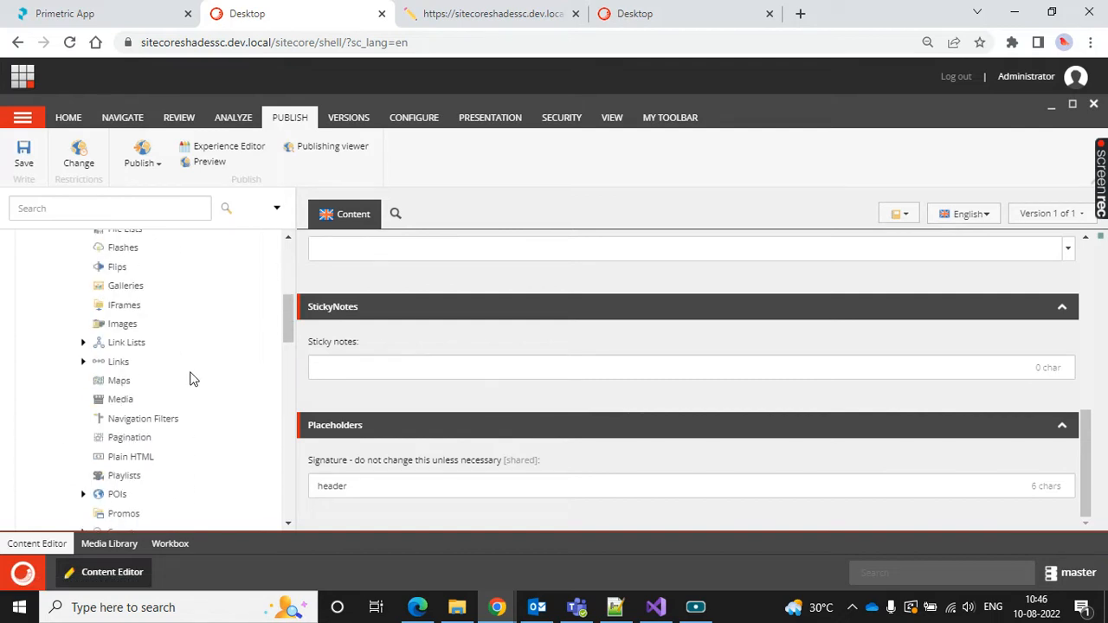
scroll(192, 378, "down", 10)
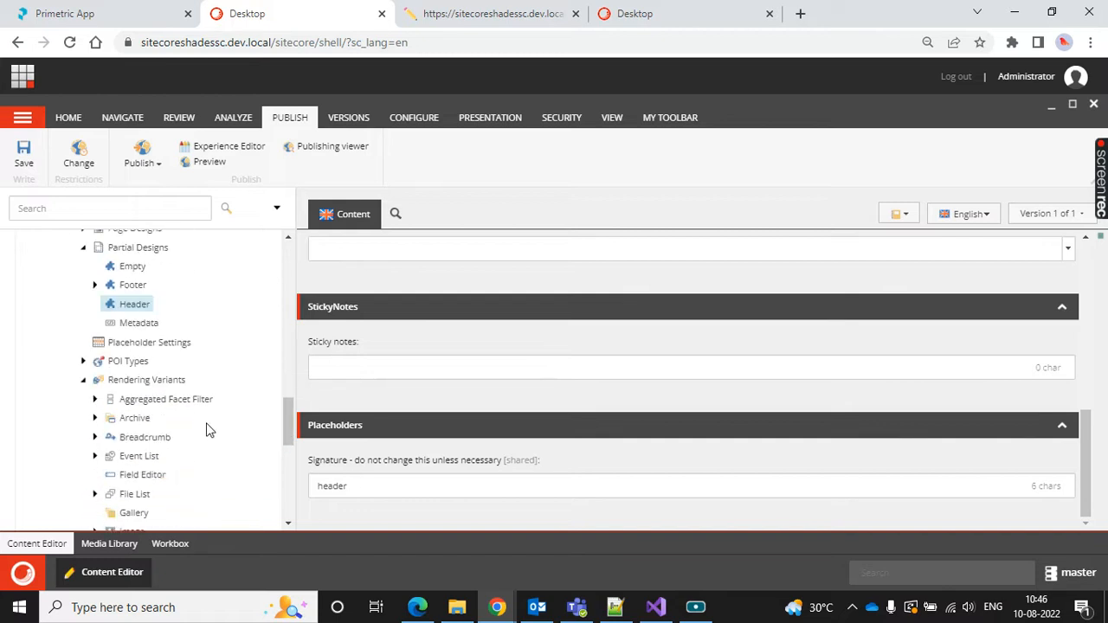
scroll(208, 431, "down", 10)
left_click(38, 459)
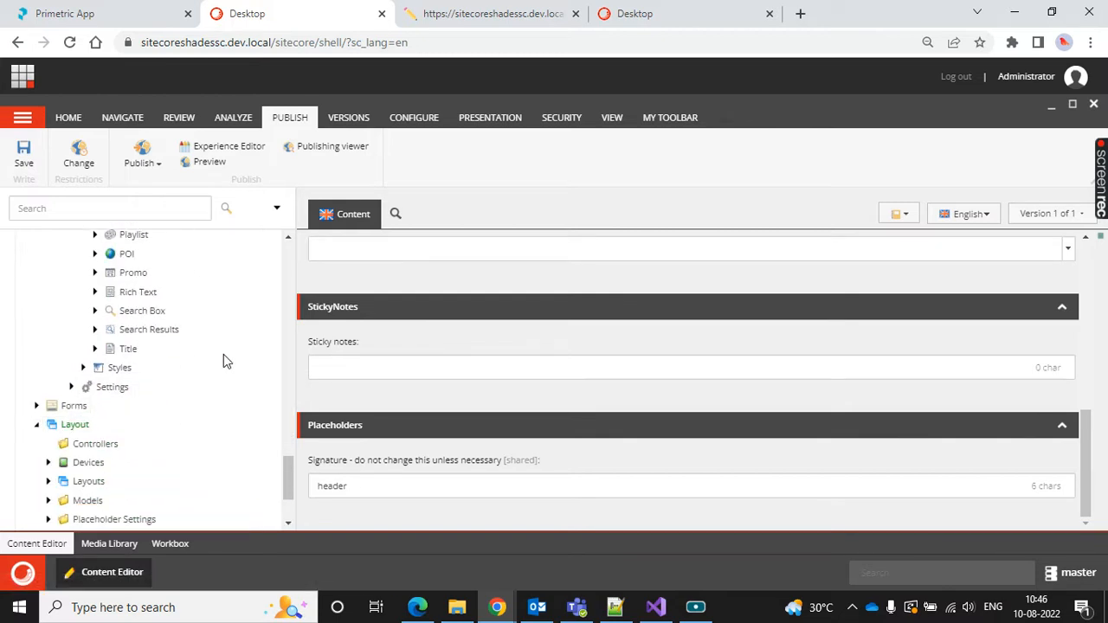
scroll(222, 360, "down", 3)
left_click(49, 425)
scroll(219, 358, "down", 3)
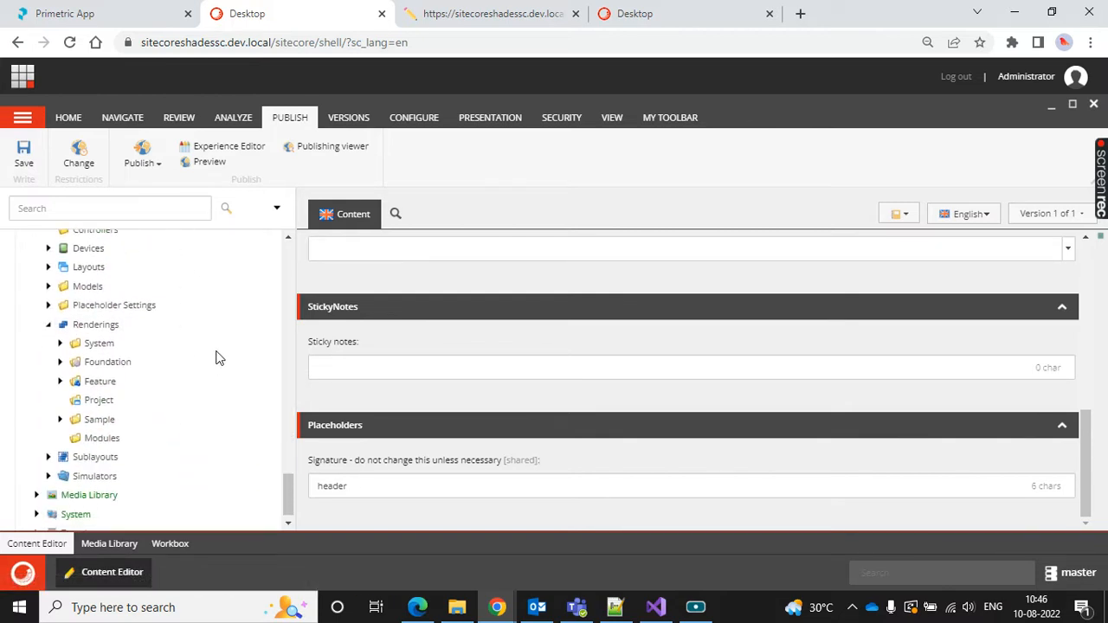
Expand Feature and Experience Accelerator under Renderings, and look through the Page Content folder for the carousel rendering
left_click(60, 381)
scroll(203, 323, "down", 2)
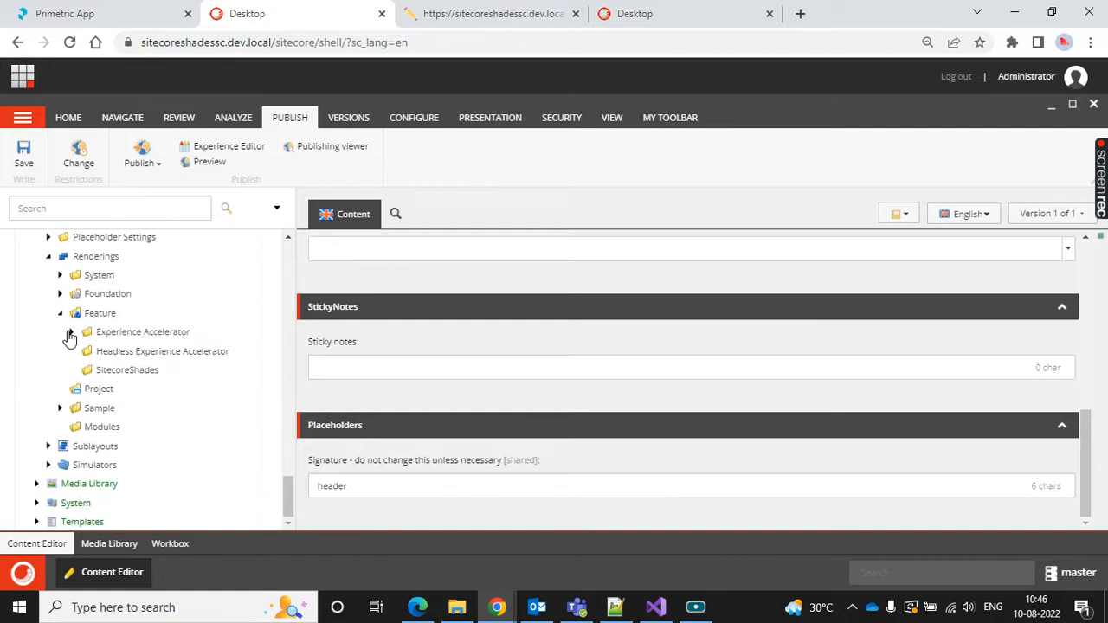
left_click(70, 332)
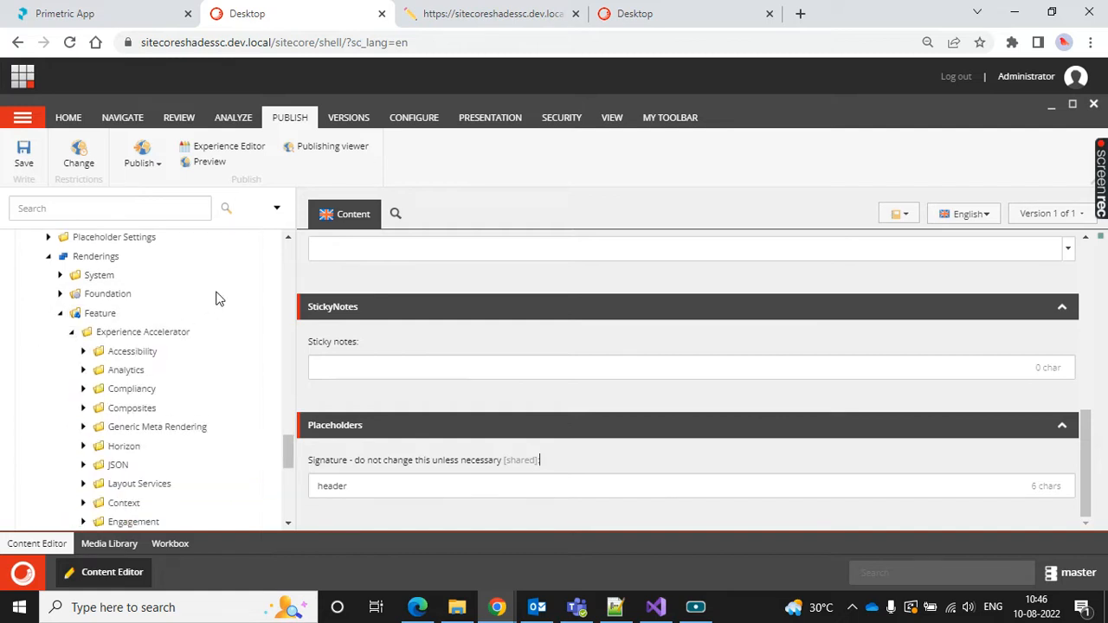
scroll(218, 298, "down", 5)
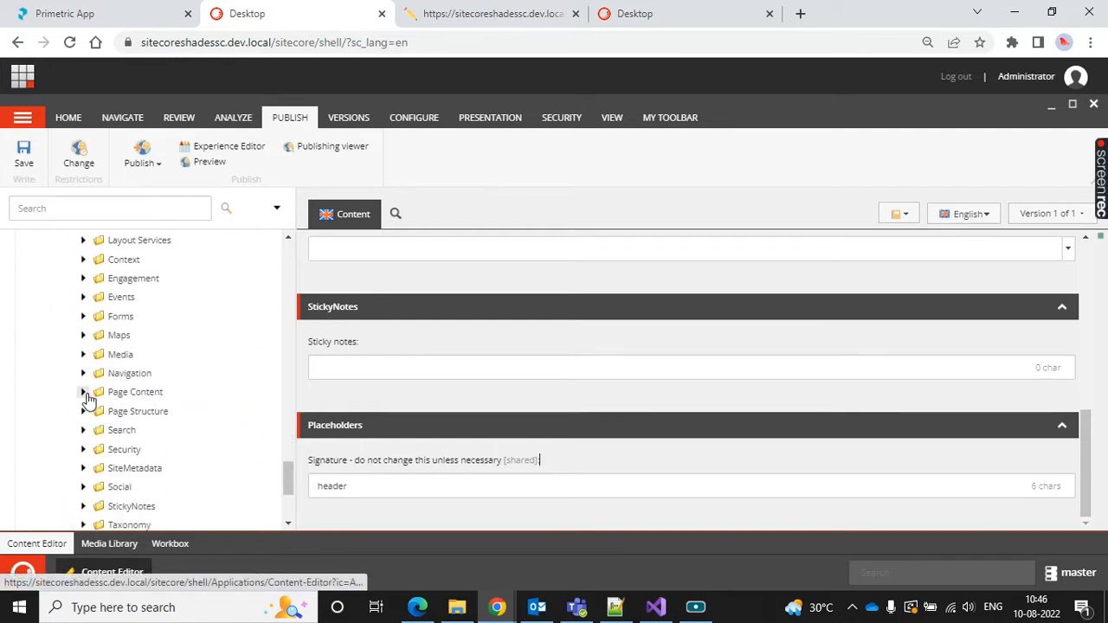
left_click(84, 392)
scroll(185, 376, "down", 4)
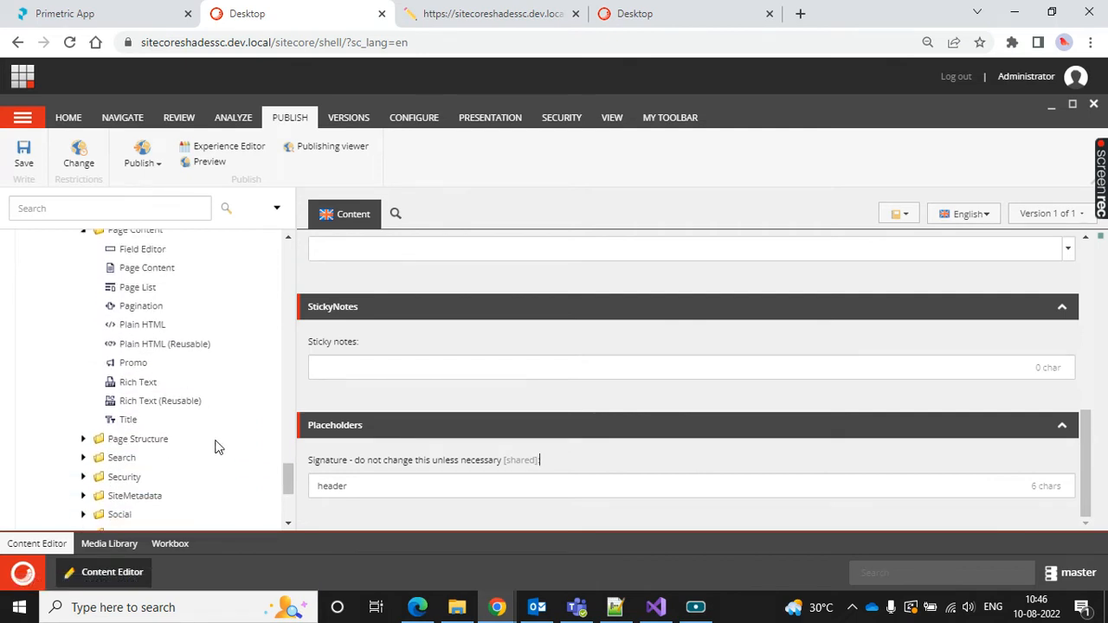
scroll(218, 447, "up", 6)
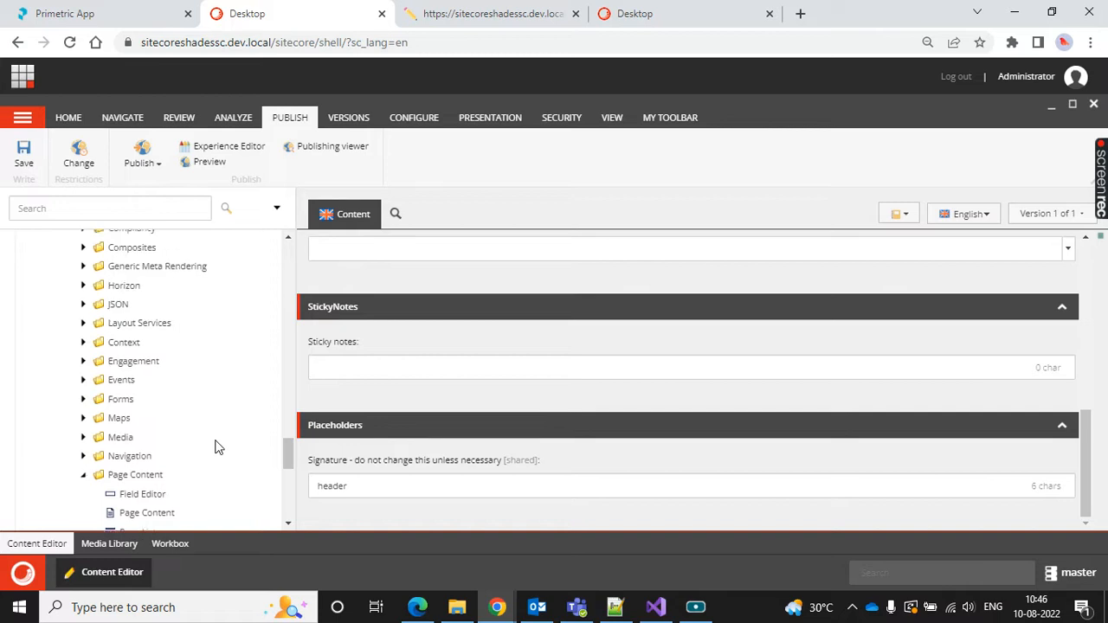
scroll(215, 448, "up", 3)
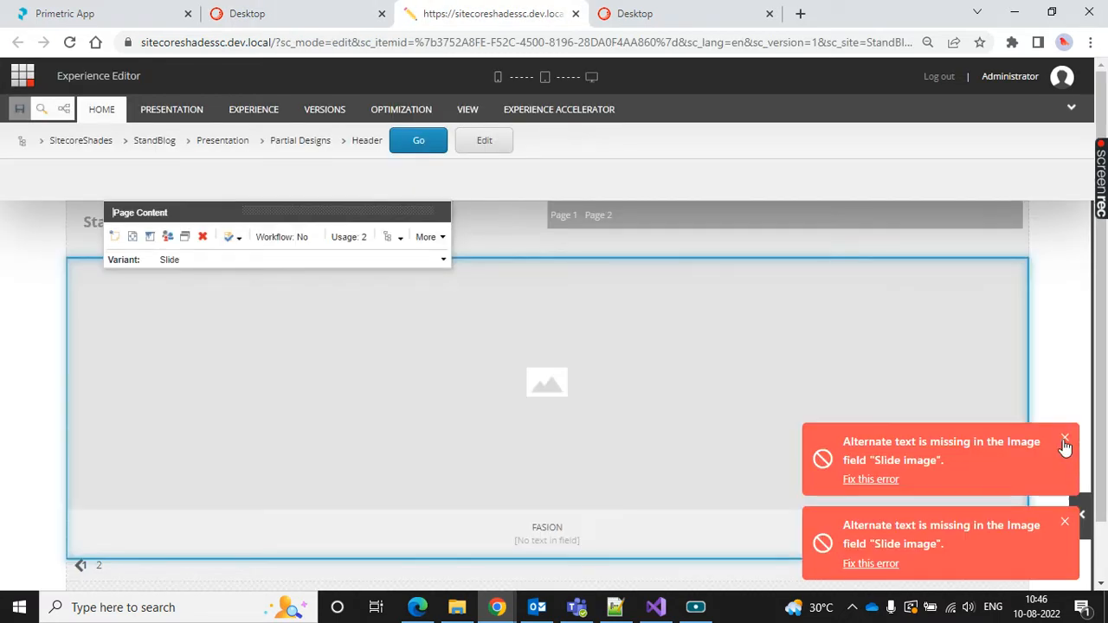
Dismiss the missing alternate text errors on the Header partial design and show the Composites components in the Experience Editor toolbox
left_click(1064, 440)
left_click(1066, 521)
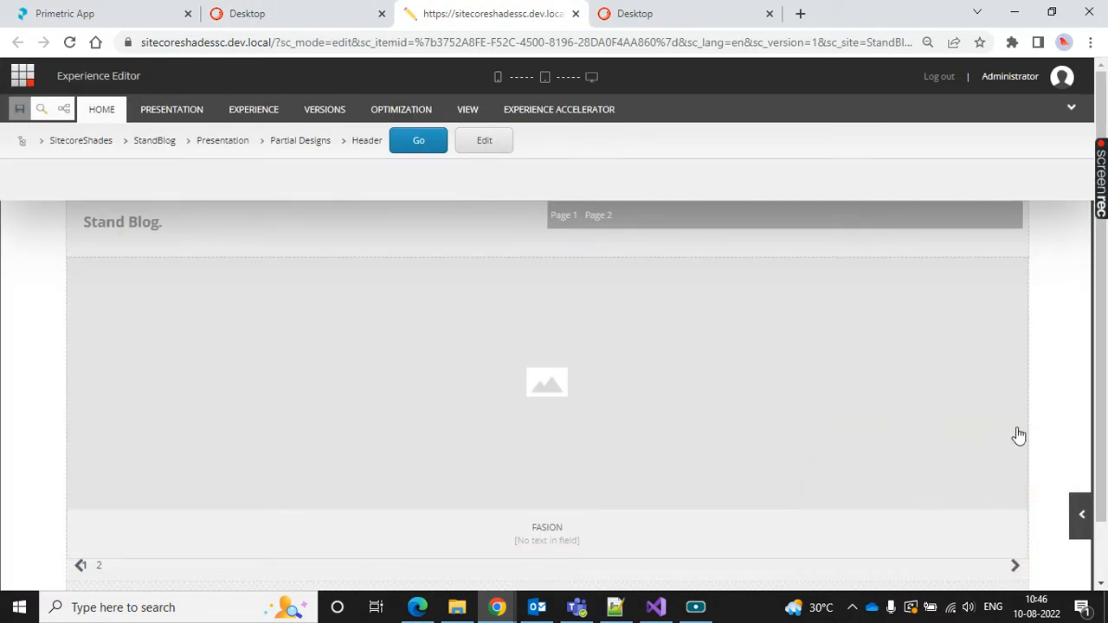
left_click(1080, 515)
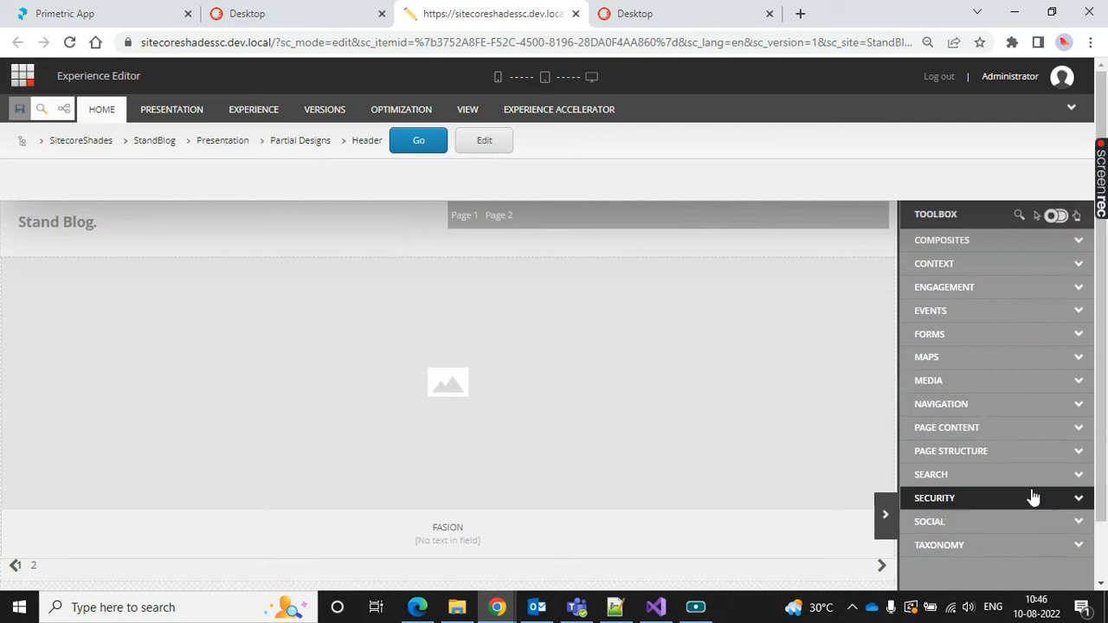
left_click(970, 241)
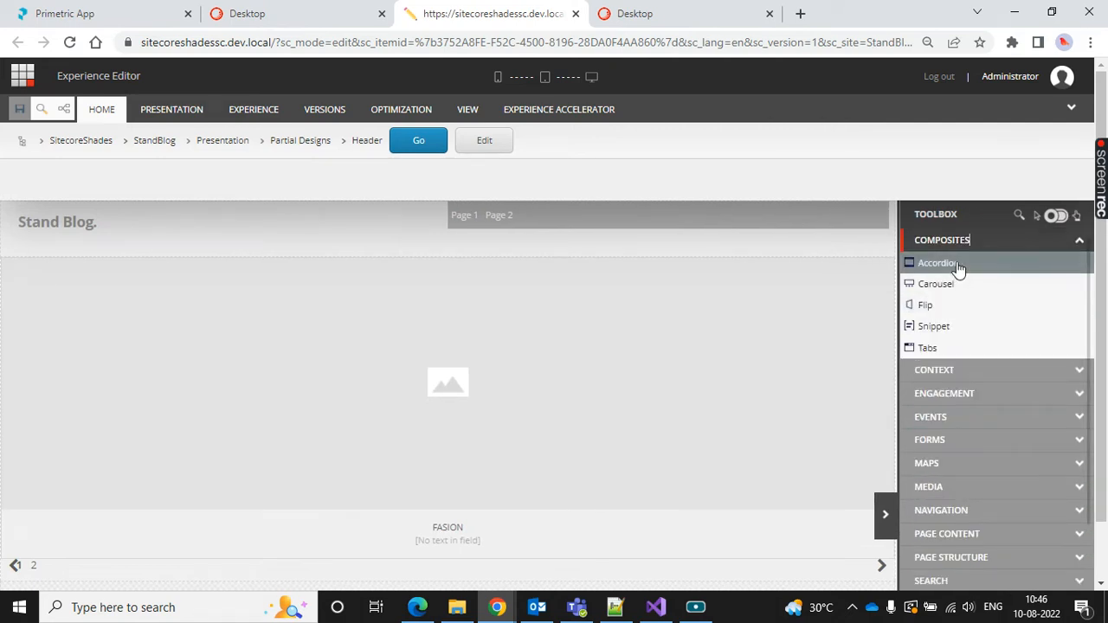
Return to the Content Editor and select the Carousel rendering in the Composites folder of Experience Accelerator
left_click(299, 11)
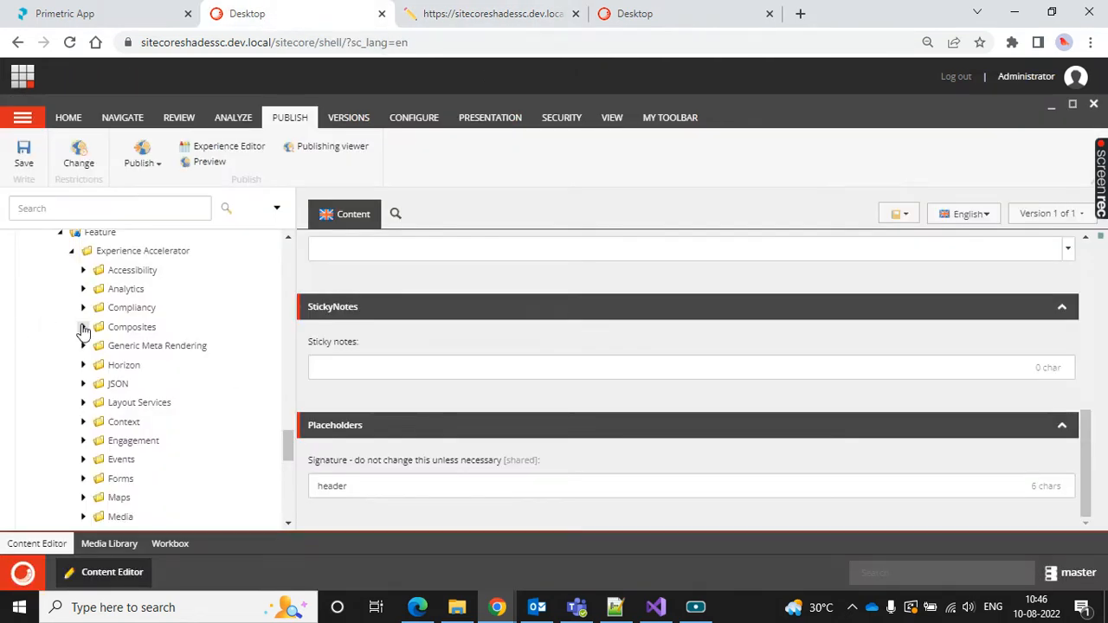
left_click(83, 327)
left_click(140, 371)
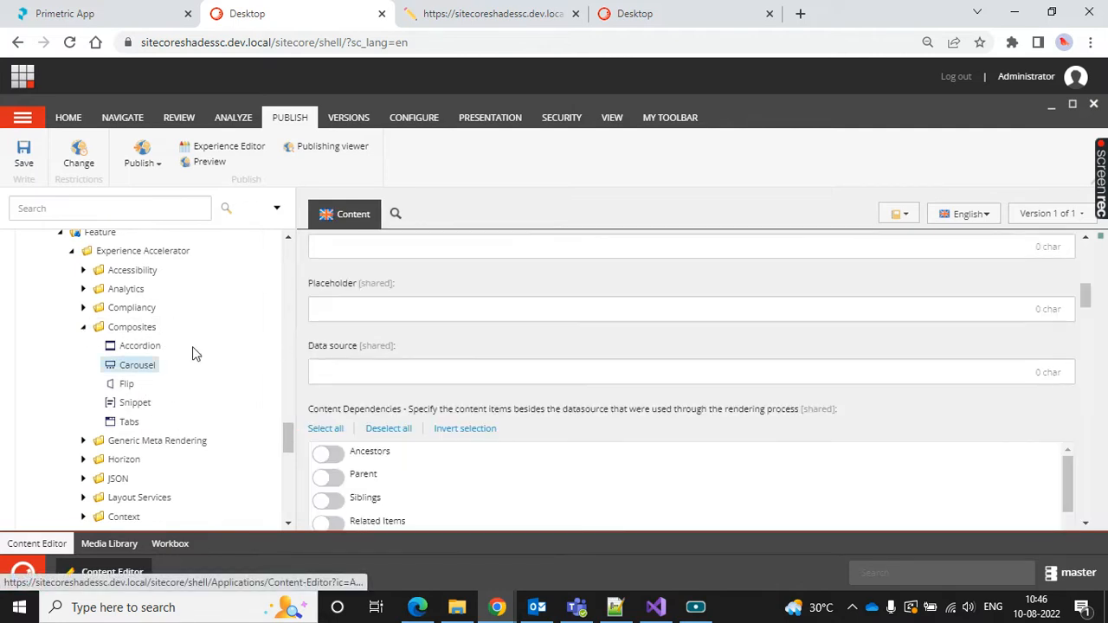
right_click(147, 367)
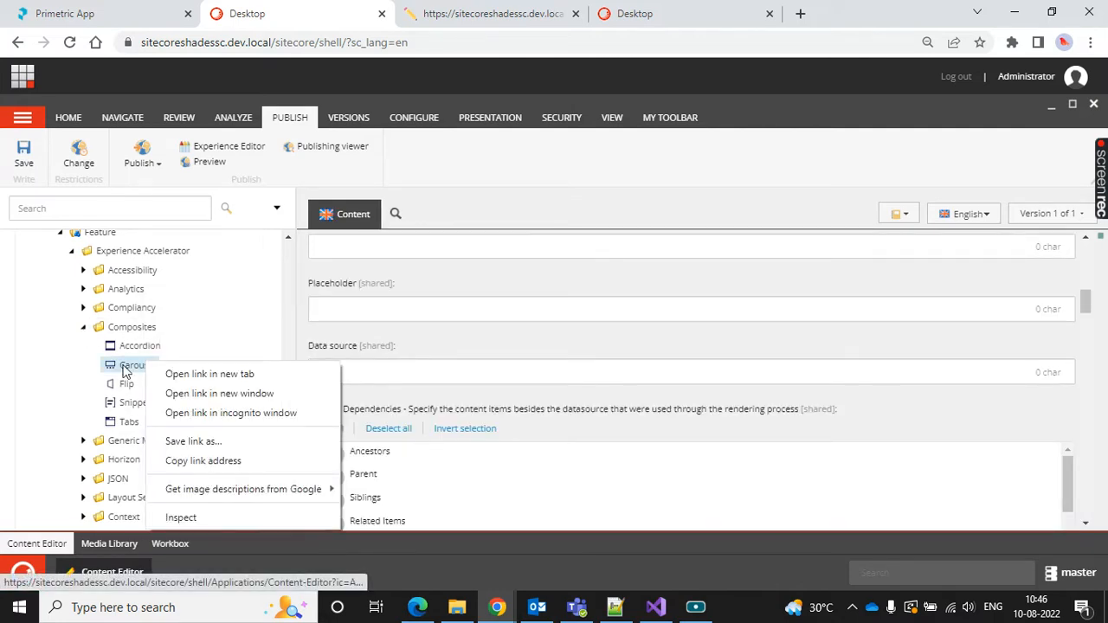
right_click(123, 370)
right_click(123, 370)
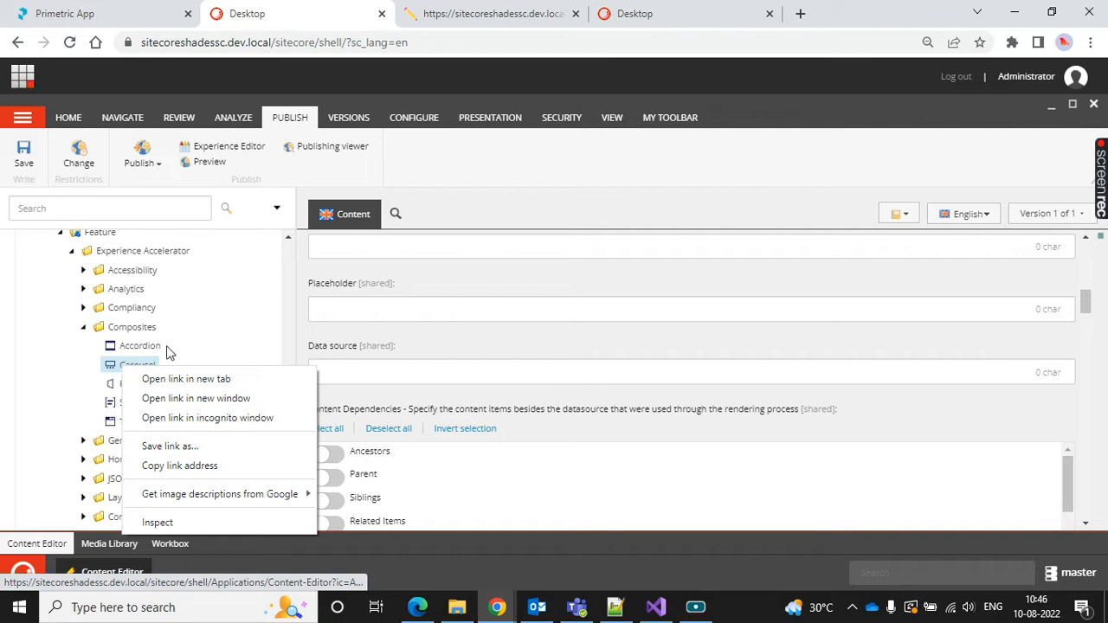
left_click(426, 343)
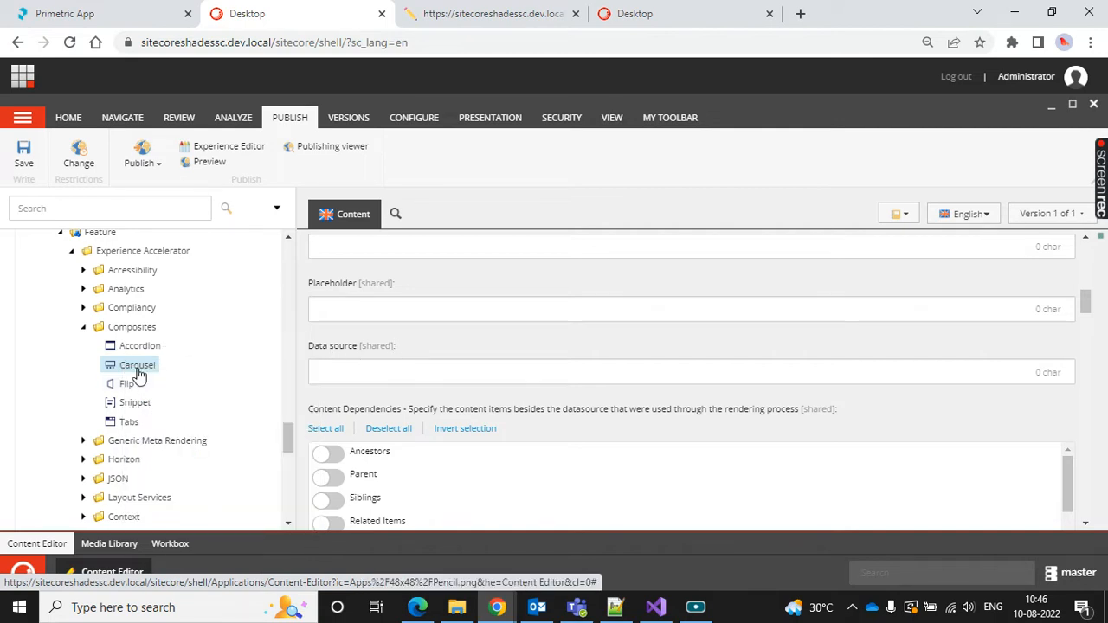
Start the Clone Rendering script on the Carousel rendering and name the new rendering StandBlog Carousel
right_click(136, 368)
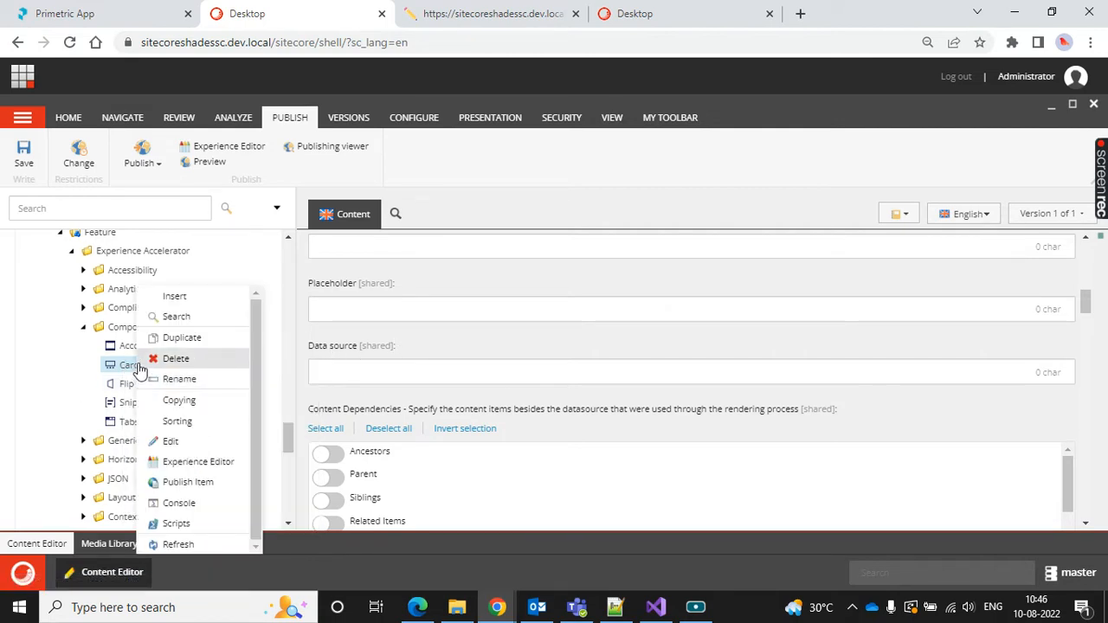
mouse_move(178, 524)
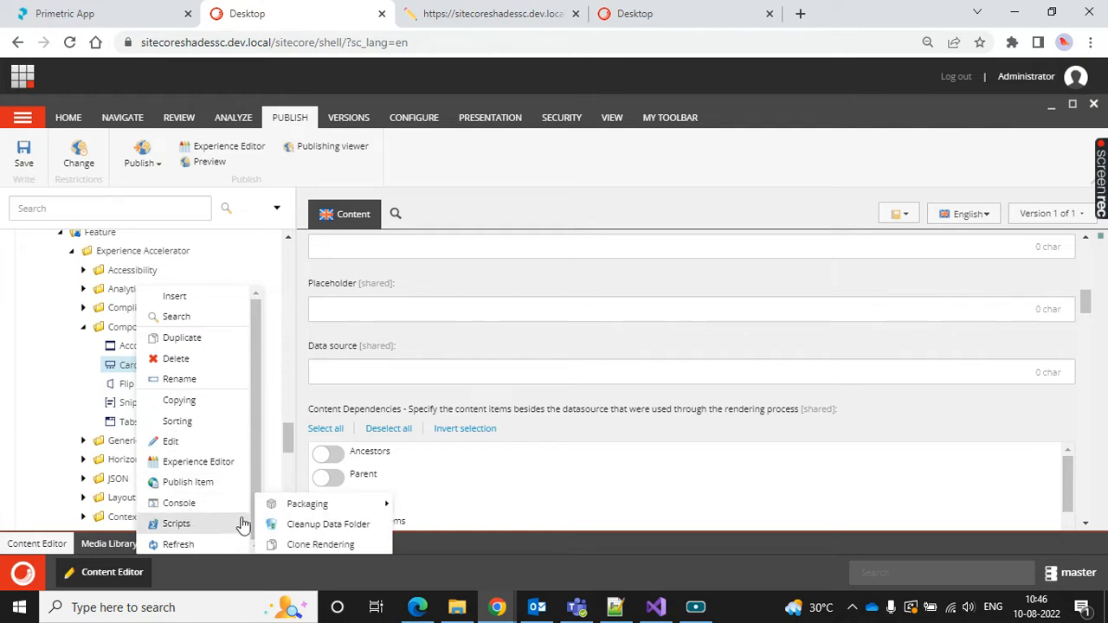
left_click(332, 545)
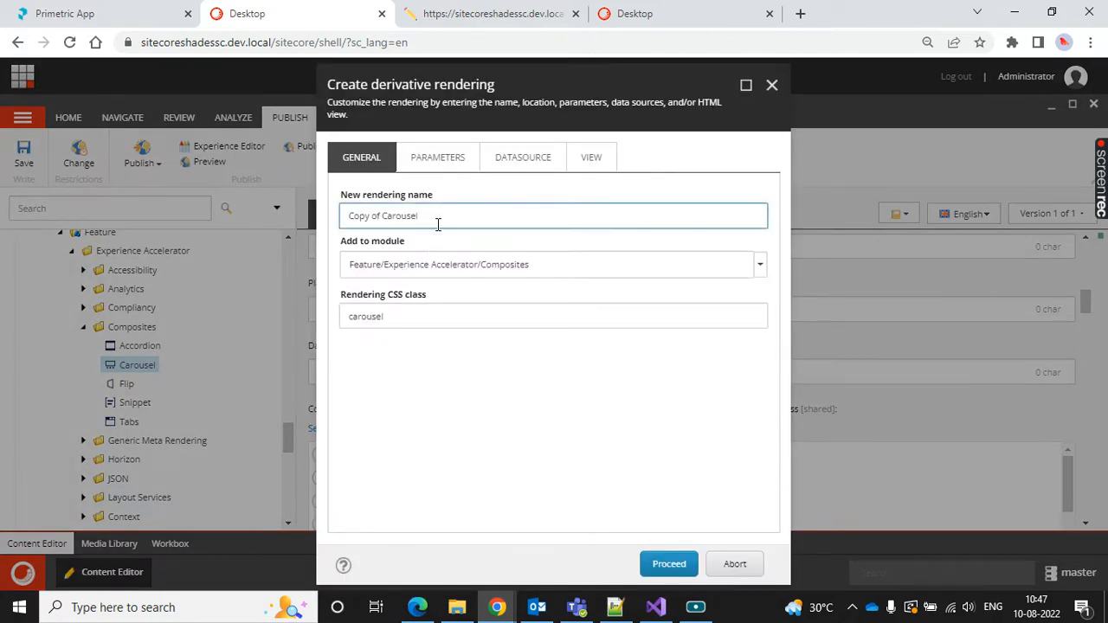
left_click_drag(381, 218, 255, 206)
type("StandBlog")
Set the module that the derivative rendering is added to as Feature/SitecoreShades
left_click(759, 268)
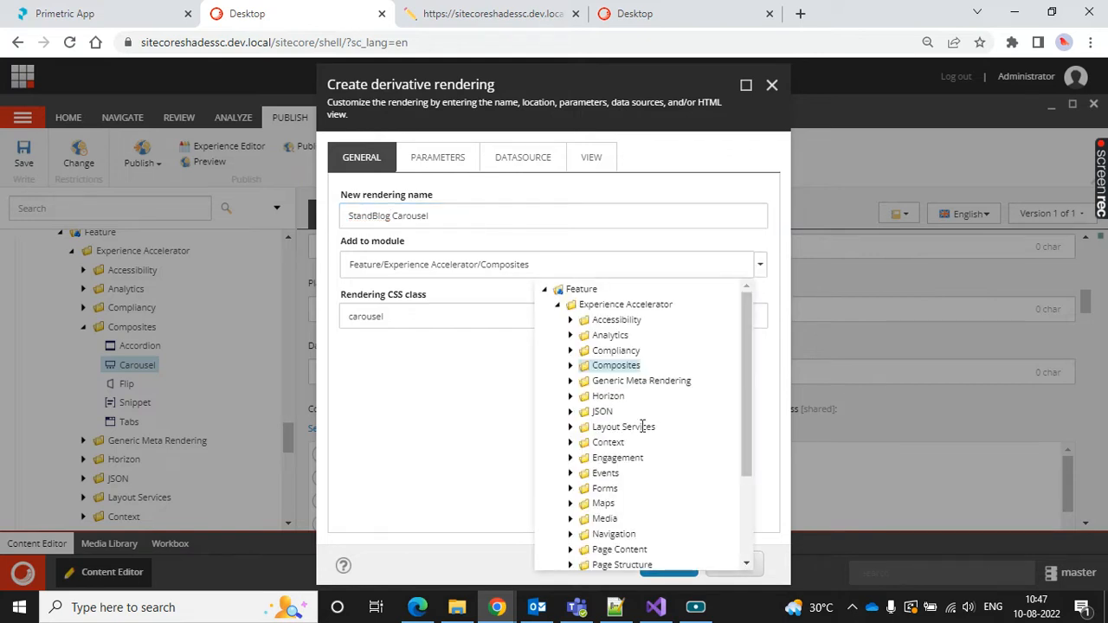
scroll(666, 415, "down", 3)
scroll(692, 406, "up", 3)
left_click(559, 307)
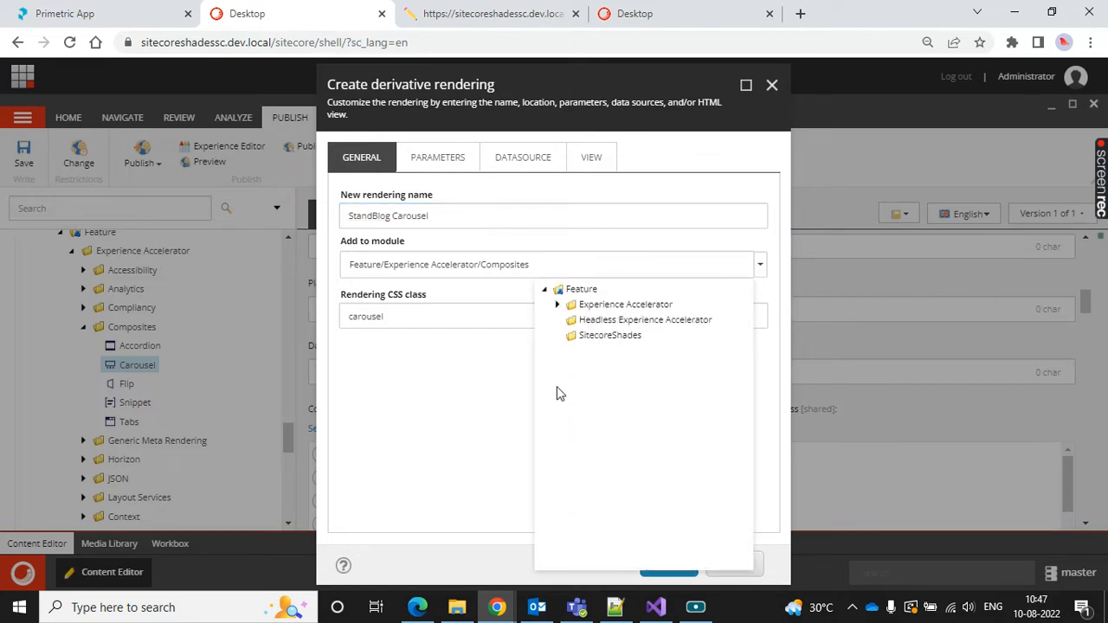
left_click(615, 402)
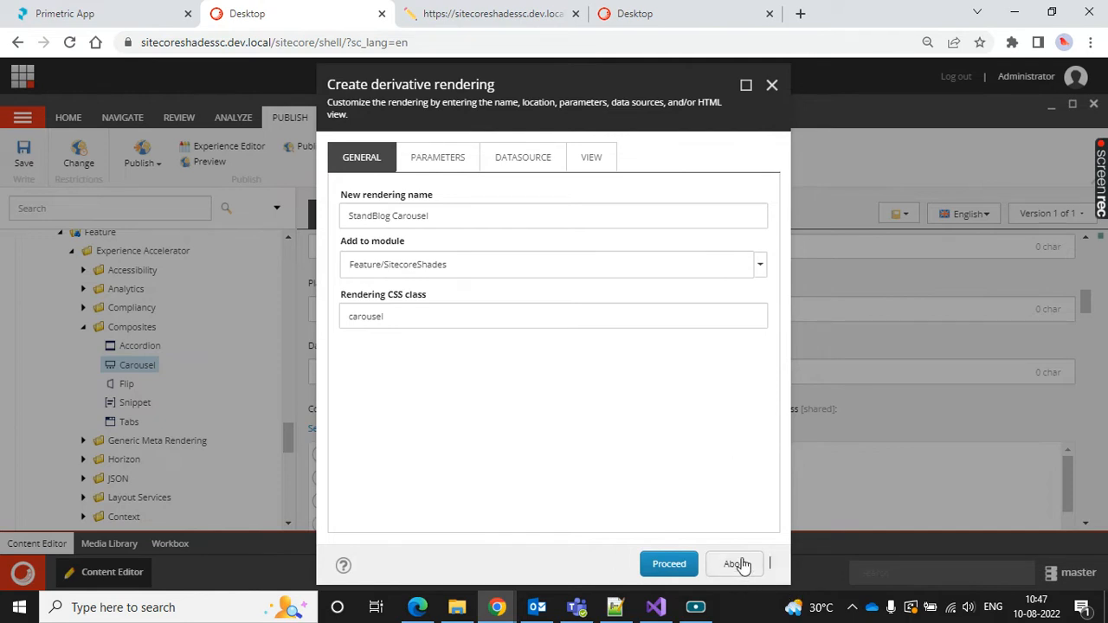
Cancel the creation of the derivative rendering and dismiss the Clone Rendering dialog
left_click(494, 218)
triple_click(495, 218)
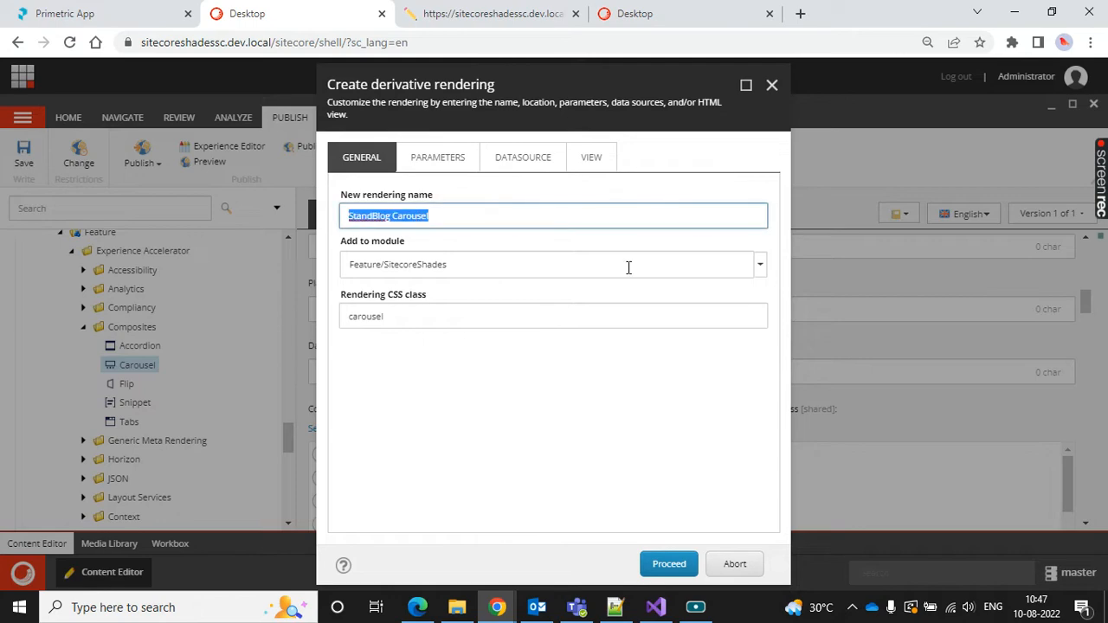
left_click(772, 87)
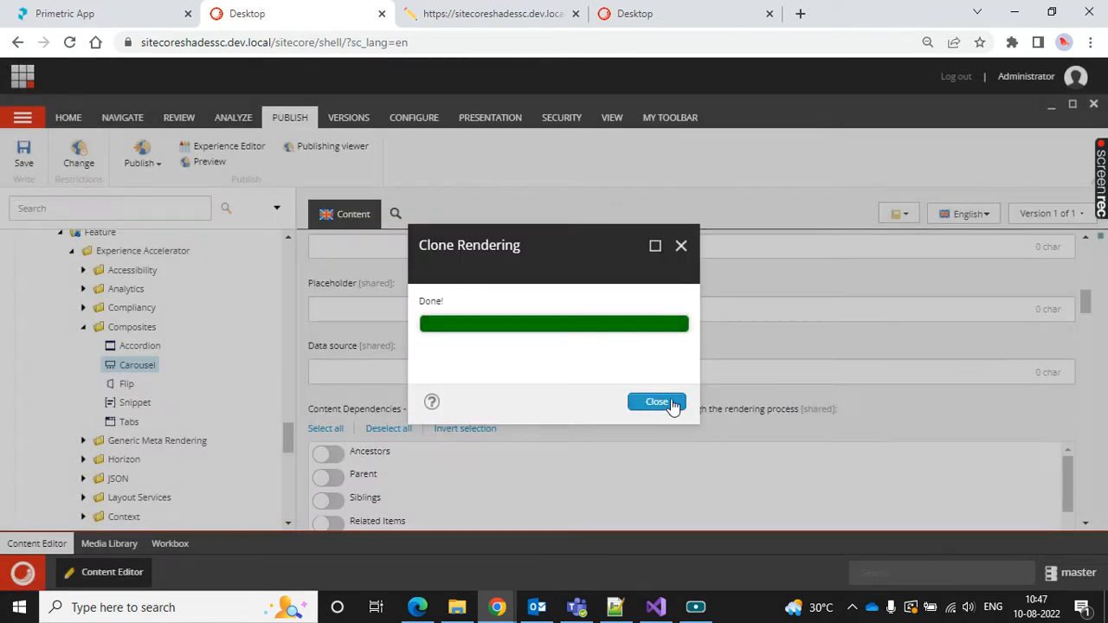
left_click(668, 403)
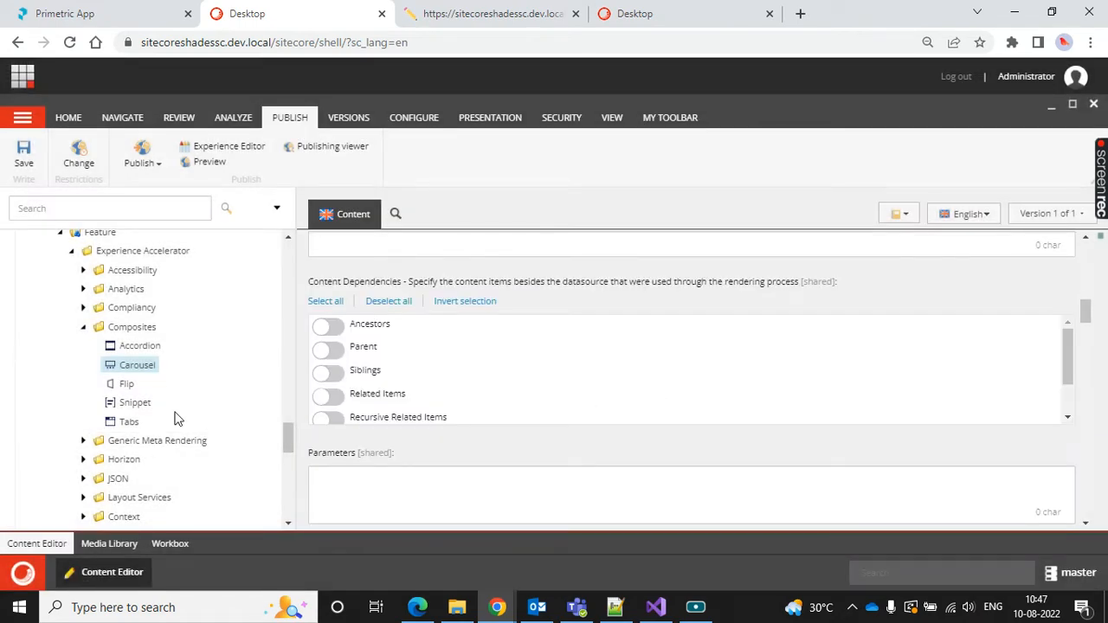
Create a rendering folder named Hero inside the SitecoreShades folder under Renderings/Feature
scroll(199, 413, "down", 10)
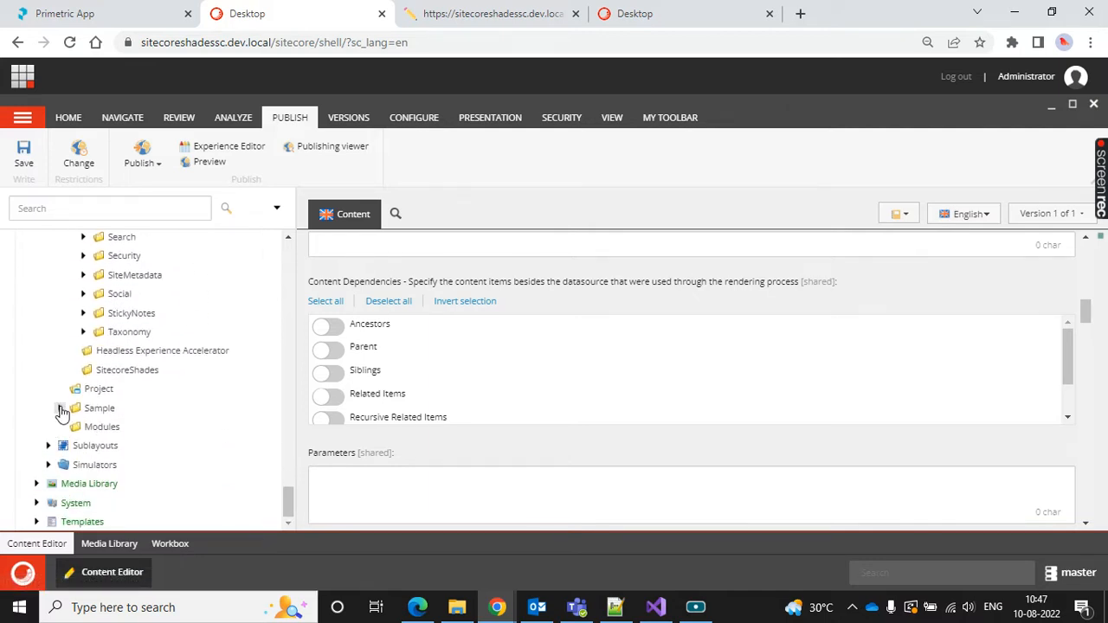
scroll(204, 402, "up", 5)
scroll(203, 401, "up", 5)
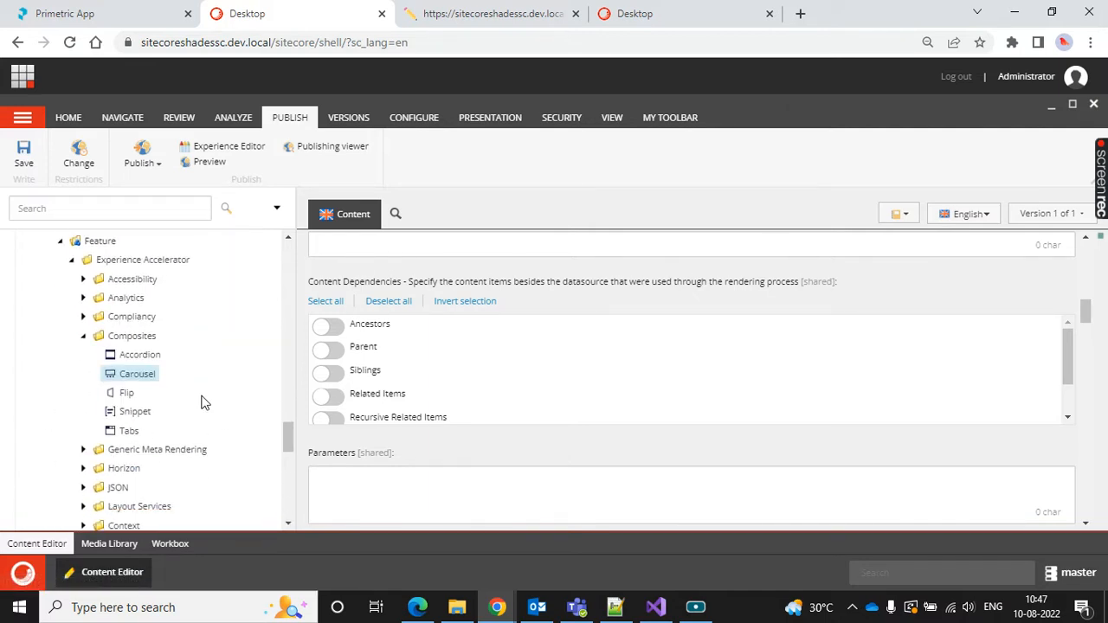
left_click(69, 423)
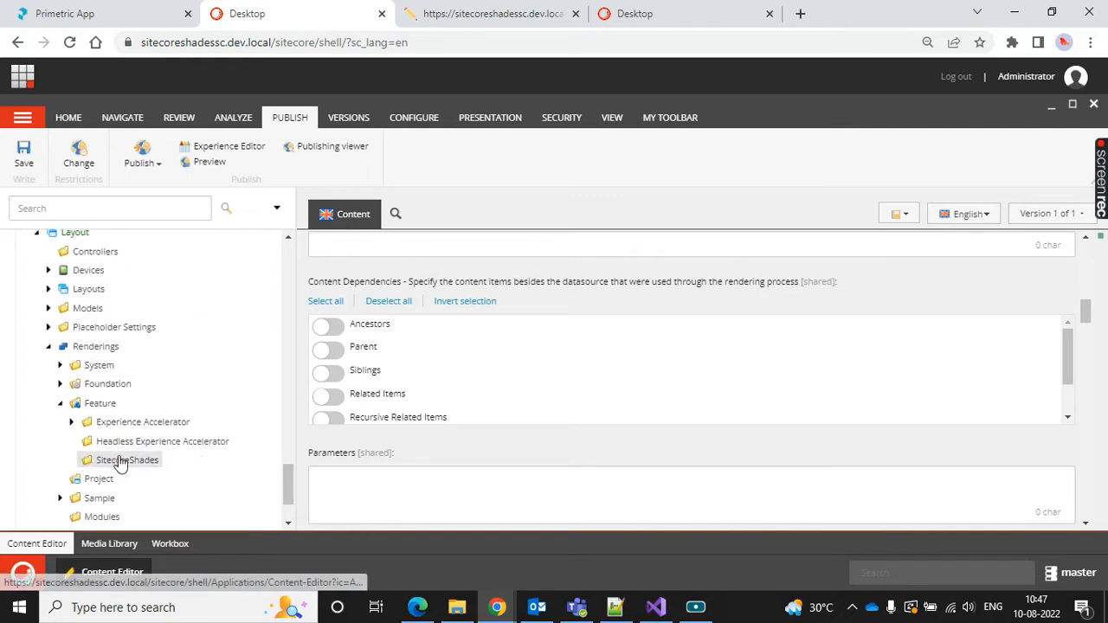
left_click(118, 461)
right_click(121, 463)
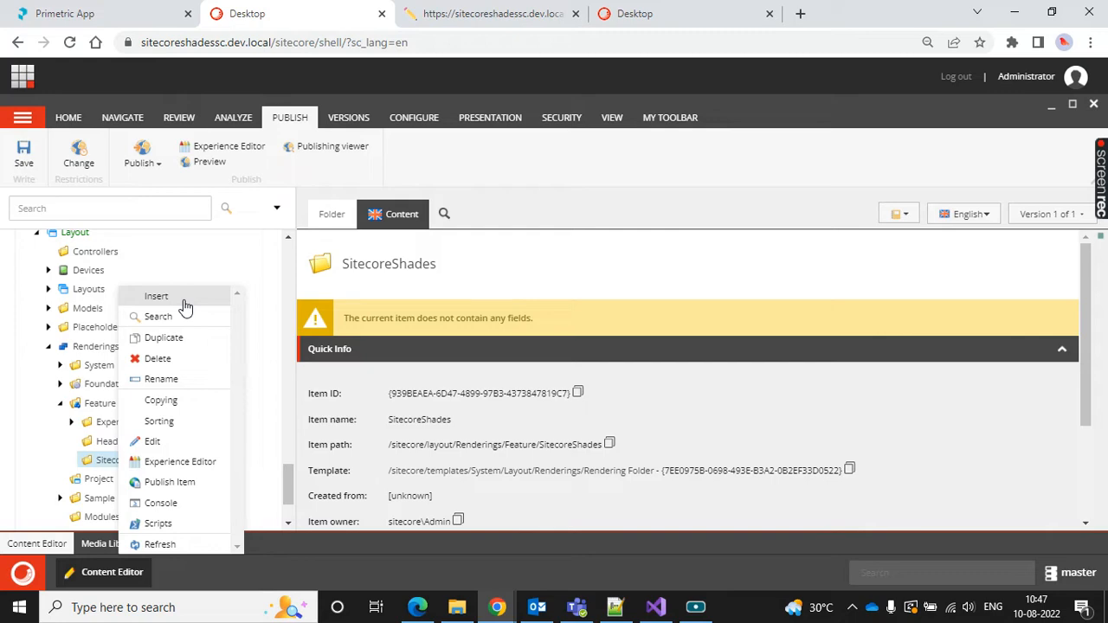
mouse_move(185, 307)
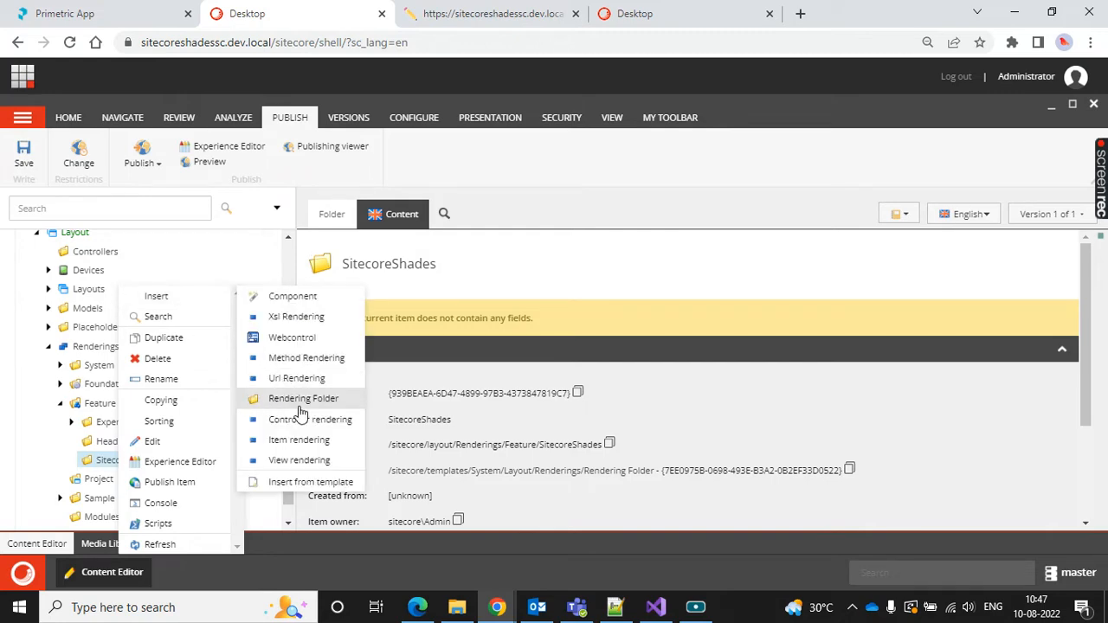
left_click(255, 398)
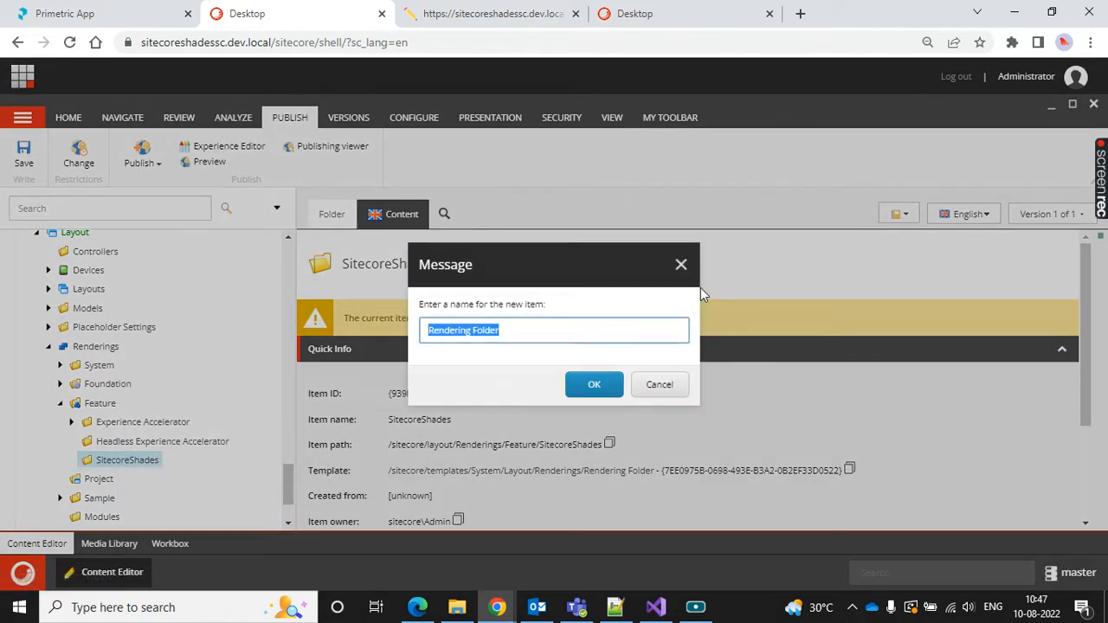
type("He")
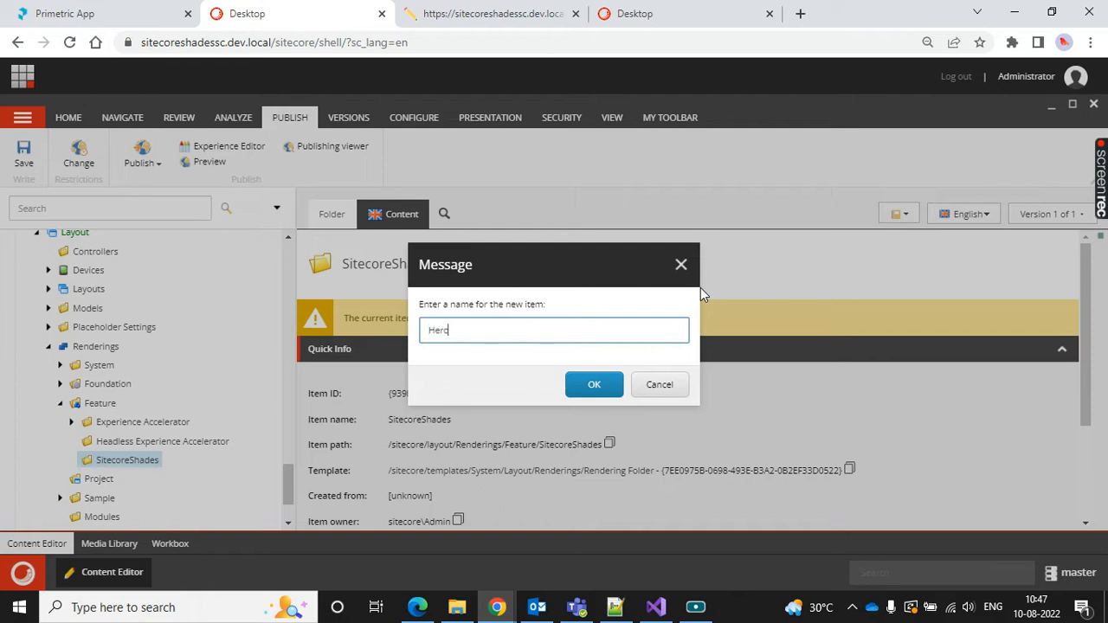
type("ro")
left_click(594, 385)
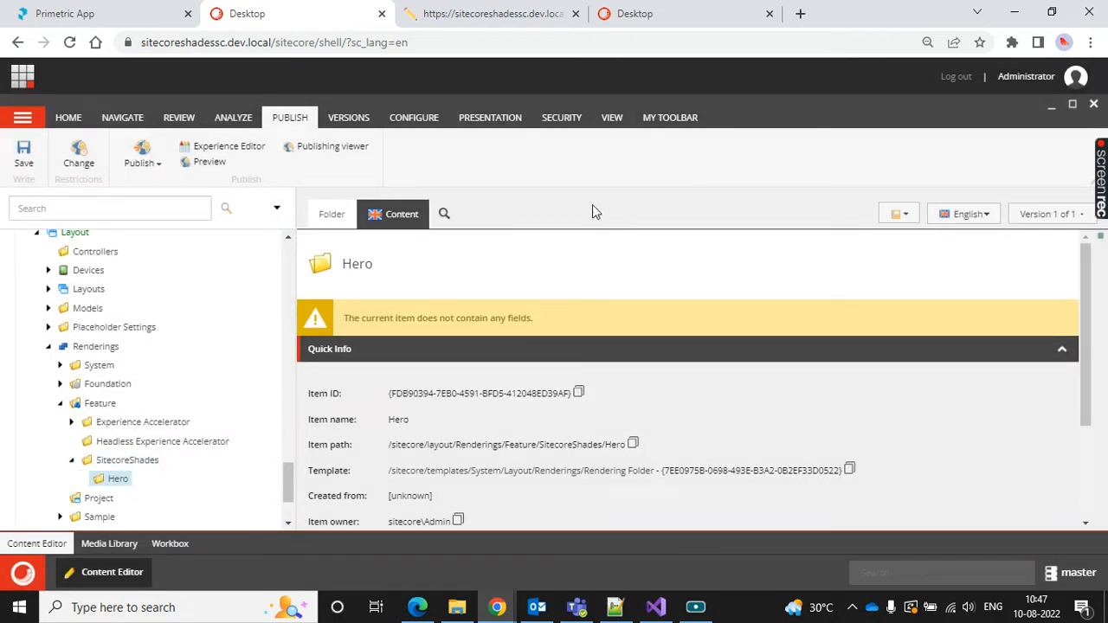
Switch to the Experience Editor and examine how the toolbox groups renderings, such as those under Composites
left_click(506, 26)
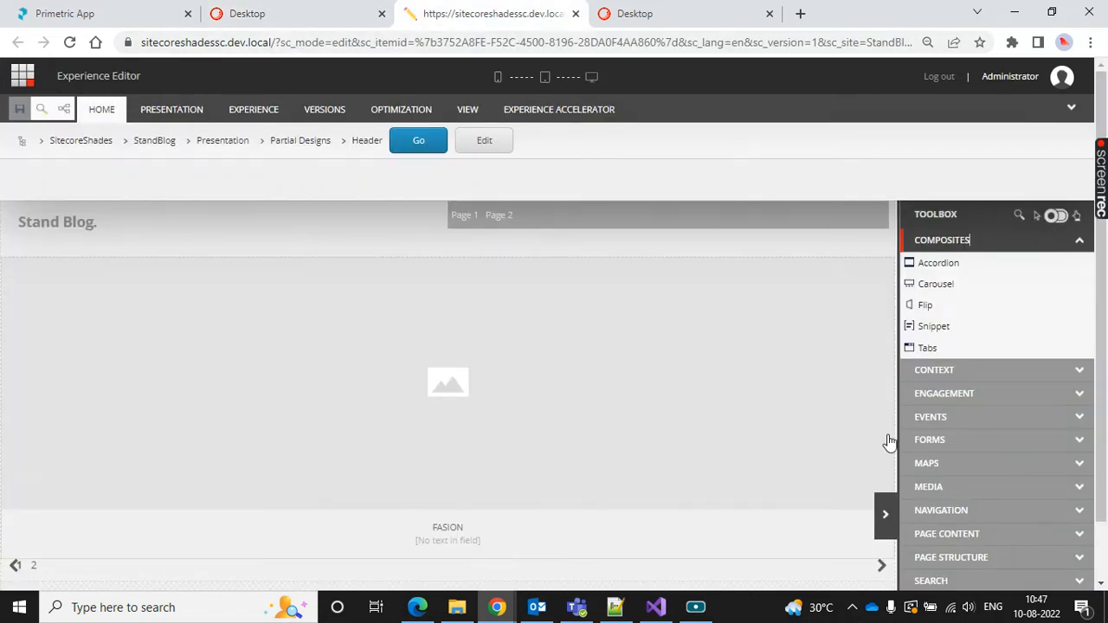
left_click(940, 246)
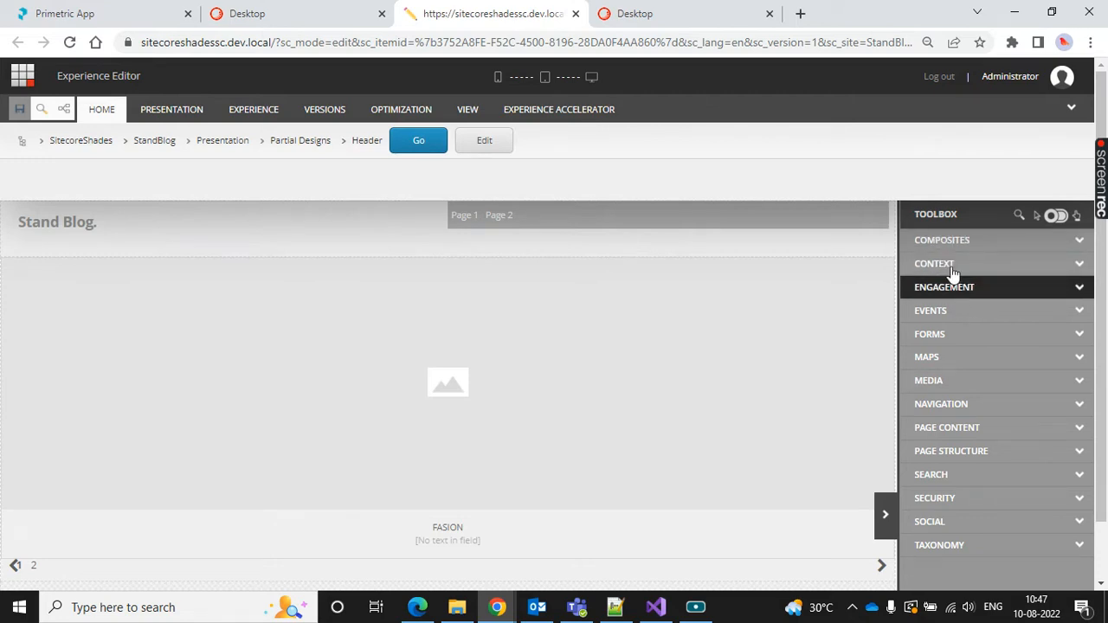
left_click(961, 245)
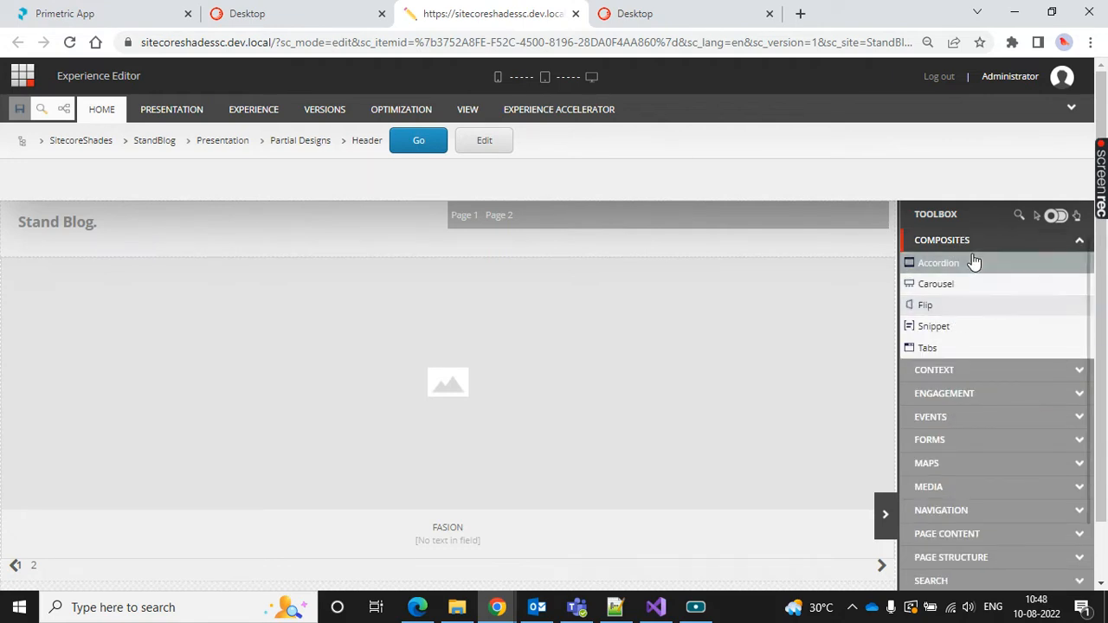
left_click(966, 369)
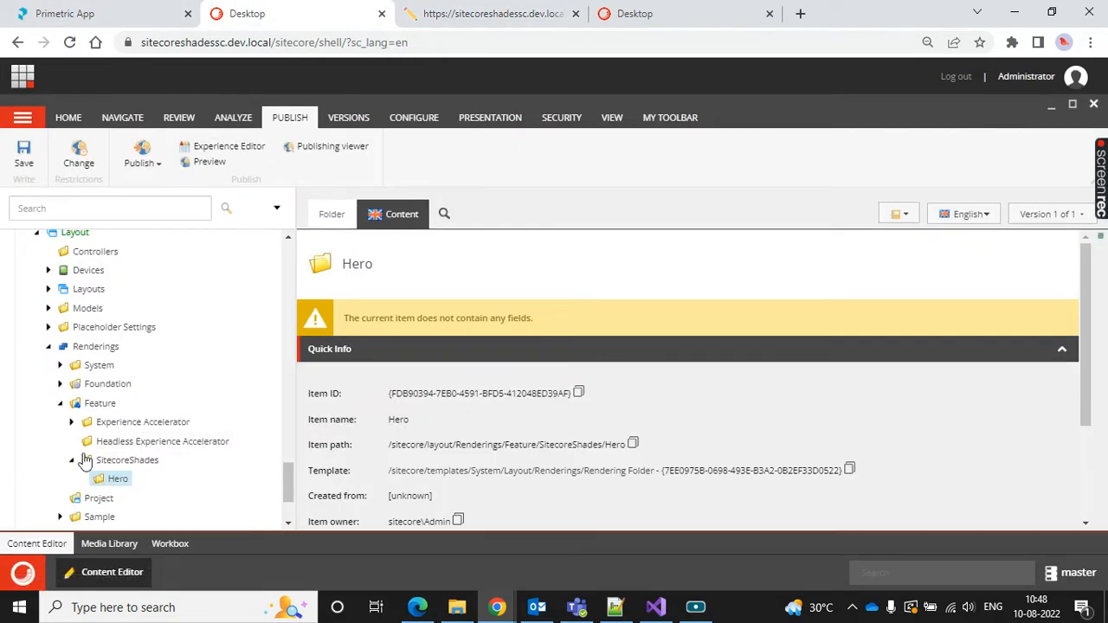
Back in the Content Editor, start the Clone Rendering script on the Composites Carousel rendering and name the new rendering StandBlog Carousel
left_click(71, 422)
scroll(174, 415, "down", 3)
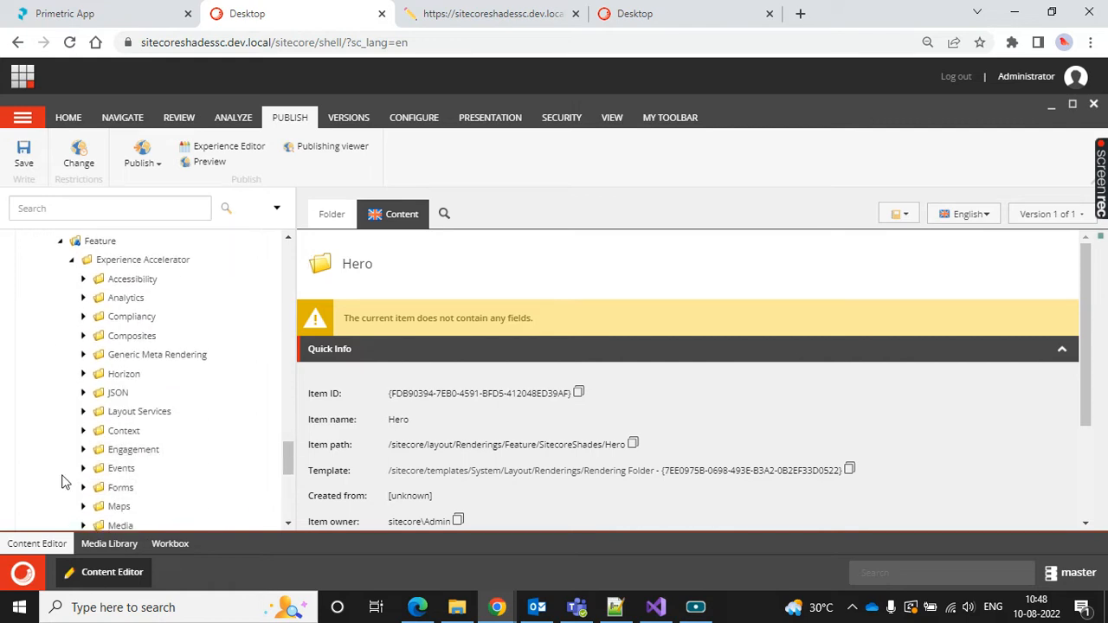
scroll(220, 372, "down", 1)
scroll(222, 372, "up", 1)
scroll(221, 373, "up", 1)
left_click(84, 335)
left_click(135, 381)
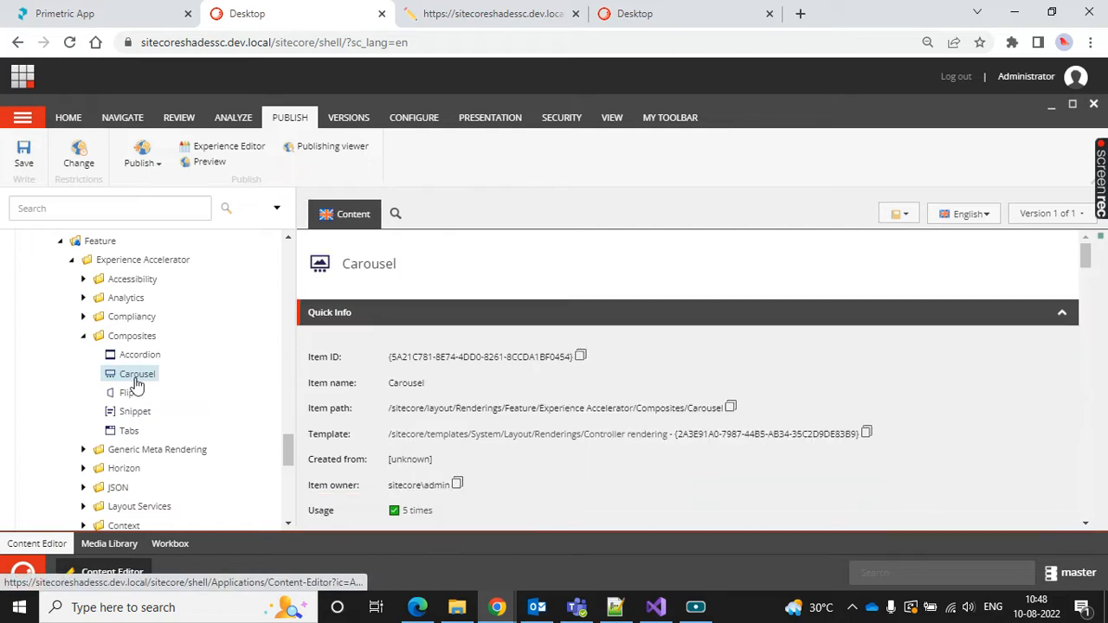
right_click(136, 381)
mouse_move(219, 523)
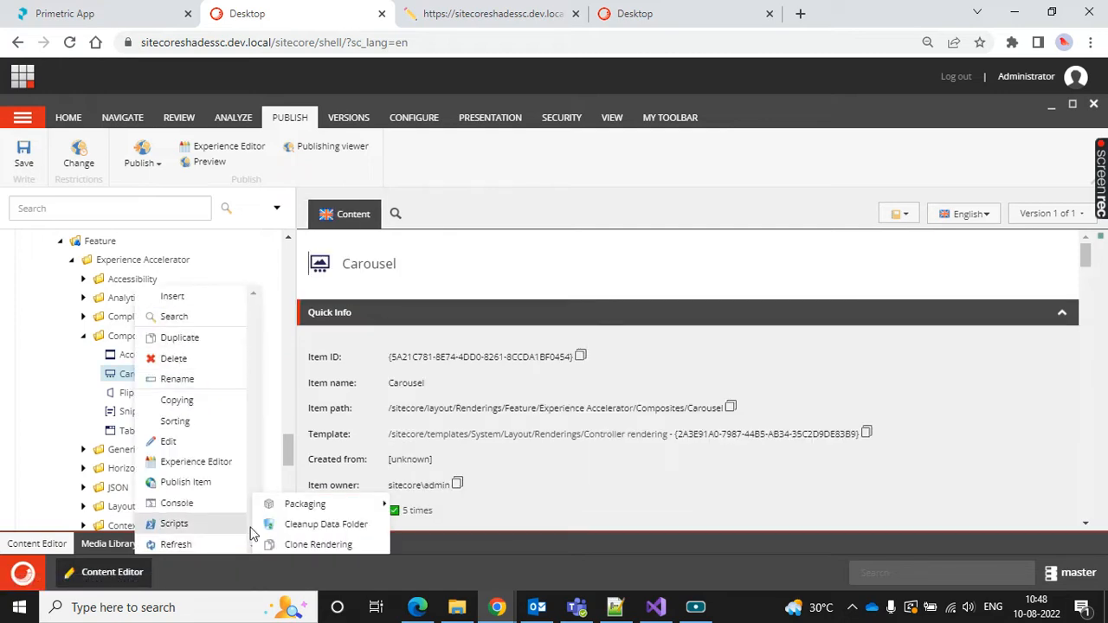
left_click(305, 545)
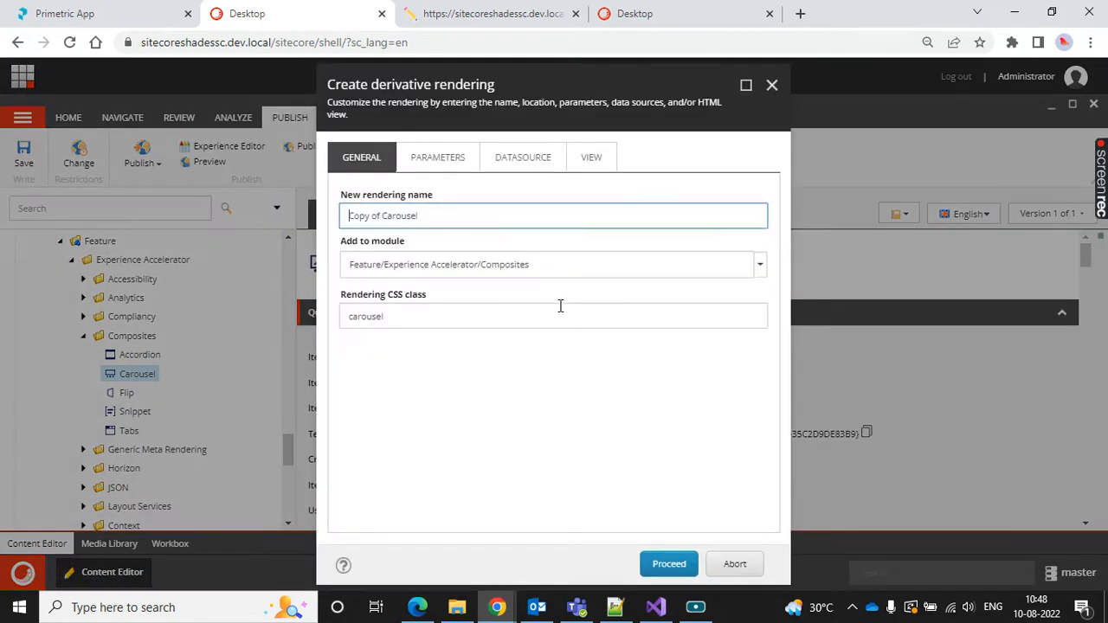
left_click(475, 220)
key("ctrl+a")
key("ctrl+v")
Set the module for the derivative rendering to Feature/SitecoreShades/Hero, keeping the rendering CSS class carousel
left_click(759, 265)
left_click(557, 304)
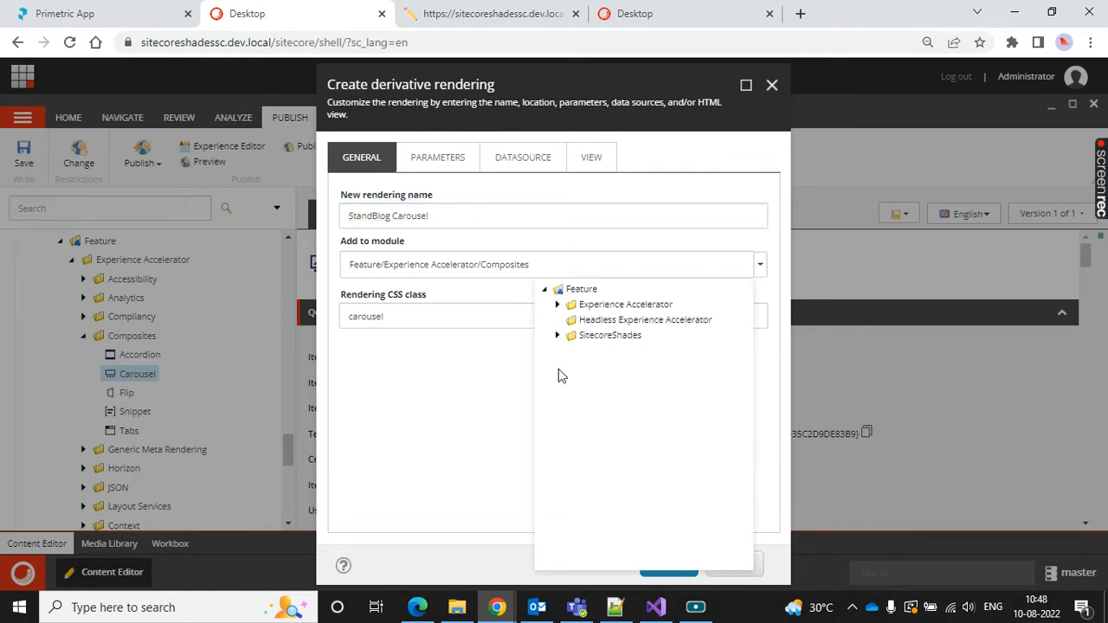
left_click(557, 335)
left_click(606, 351)
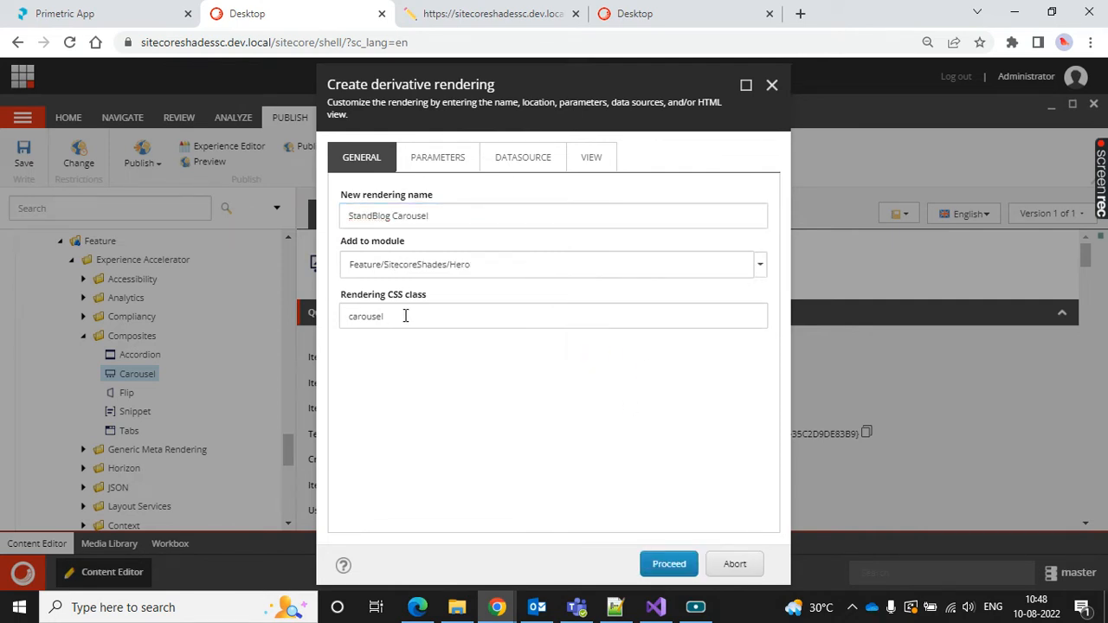
double_click(405, 316)
left_click(572, 322)
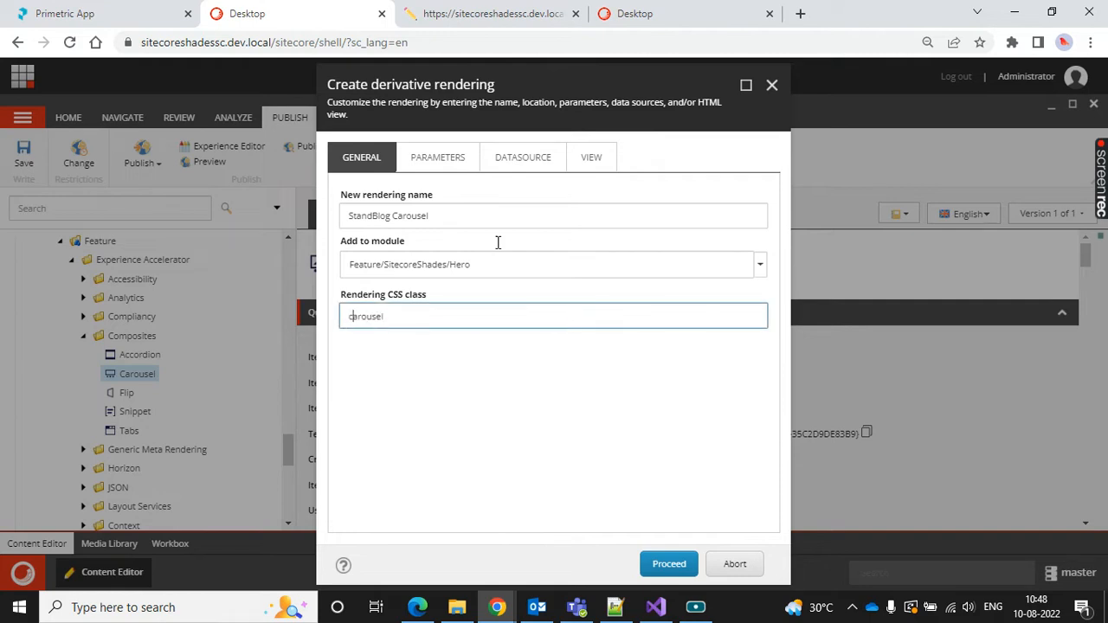
Set the derivative rendering to make a copy of the original rendering parameters and a copy of the original datasource
left_click(437, 156)
left_click(456, 222)
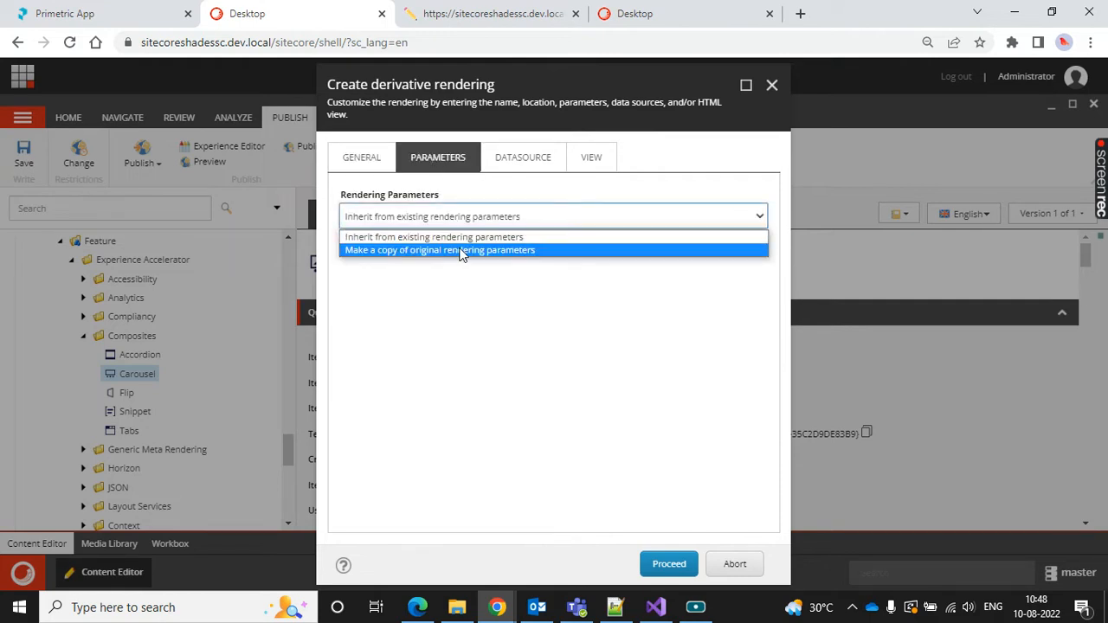
left_click(462, 251)
left_click(512, 157)
left_click(502, 218)
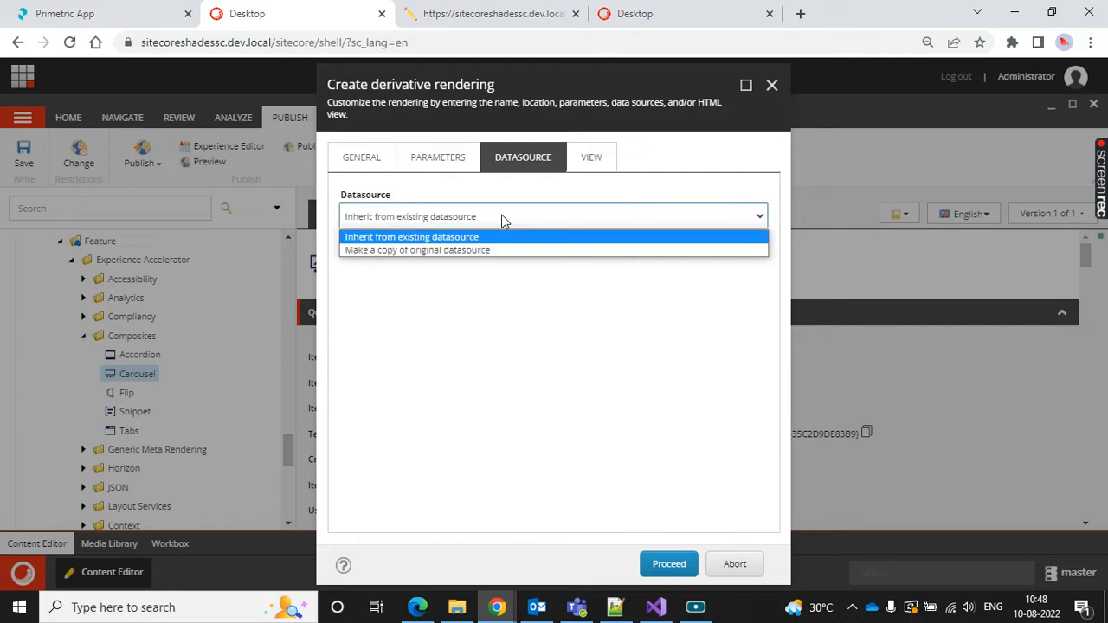
left_click(502, 251)
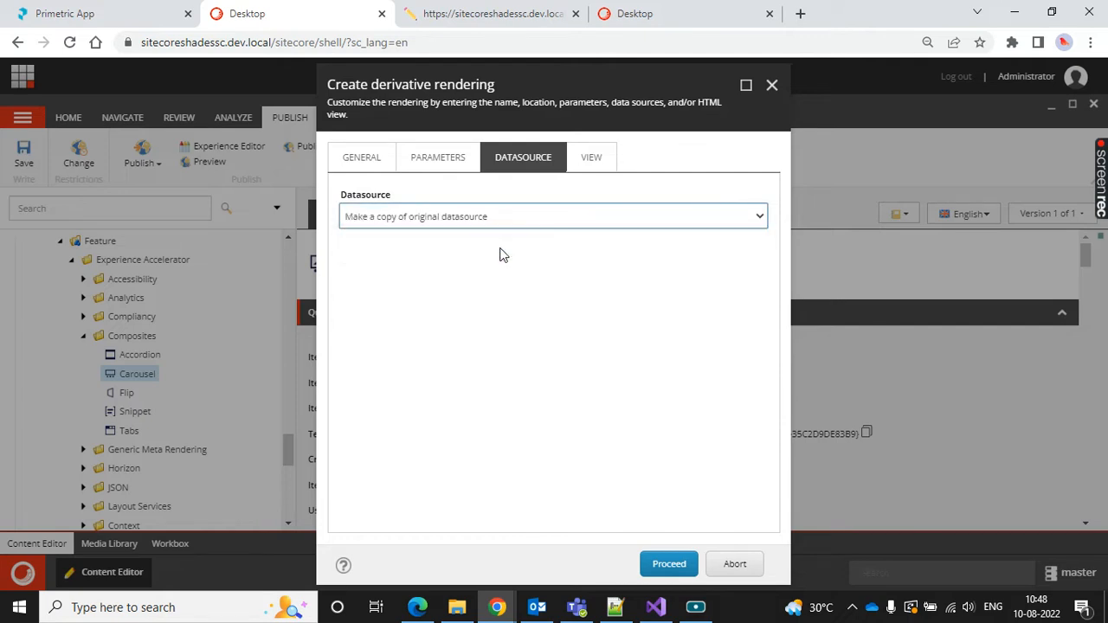
Review the view options for the derivative rendering, keeping Use original MVC view file
left_click(579, 164)
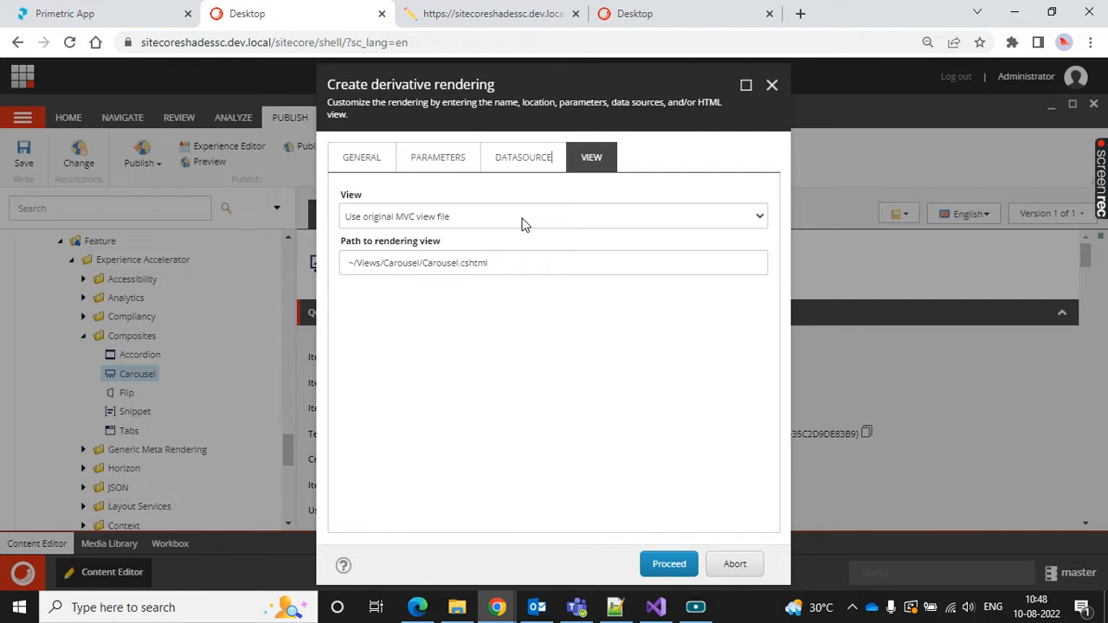
left_click(447, 224)
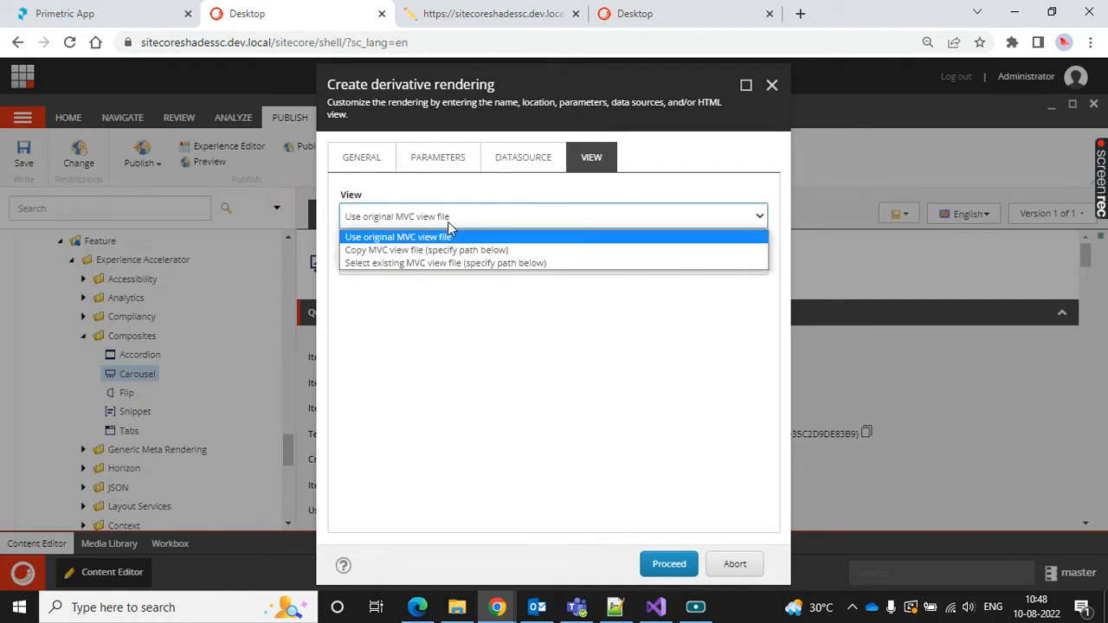
left_click(448, 226)
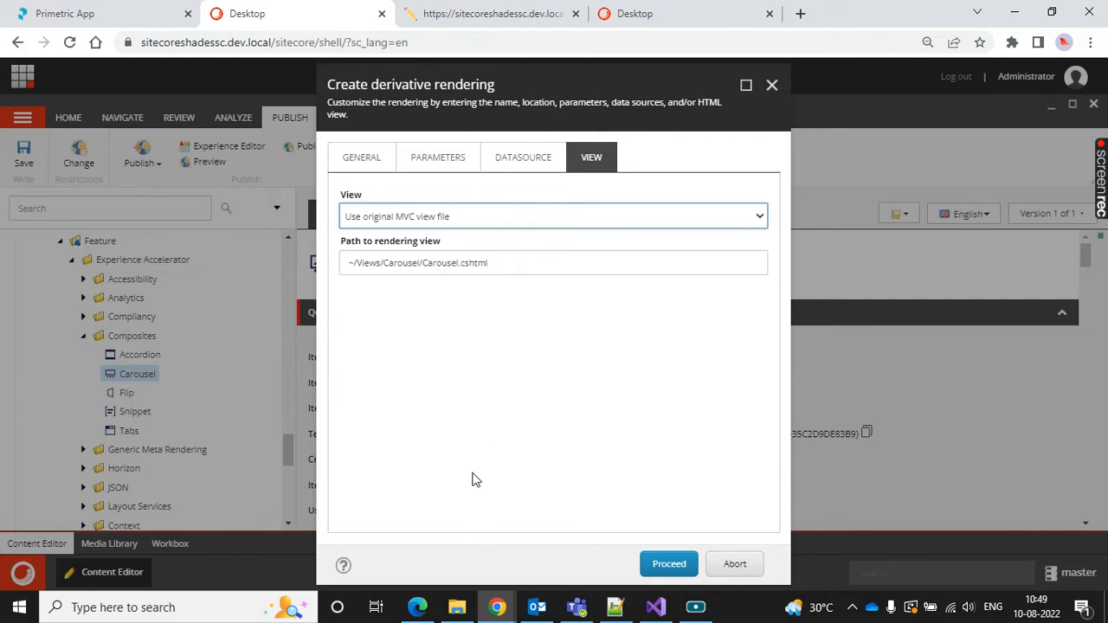
In File Explorer, copy the Carousel folder from the sitecoreshadessc.dev.local Views folder into StandBlog\Views, then return to the Sitecore dialog
left_click(468, 605)
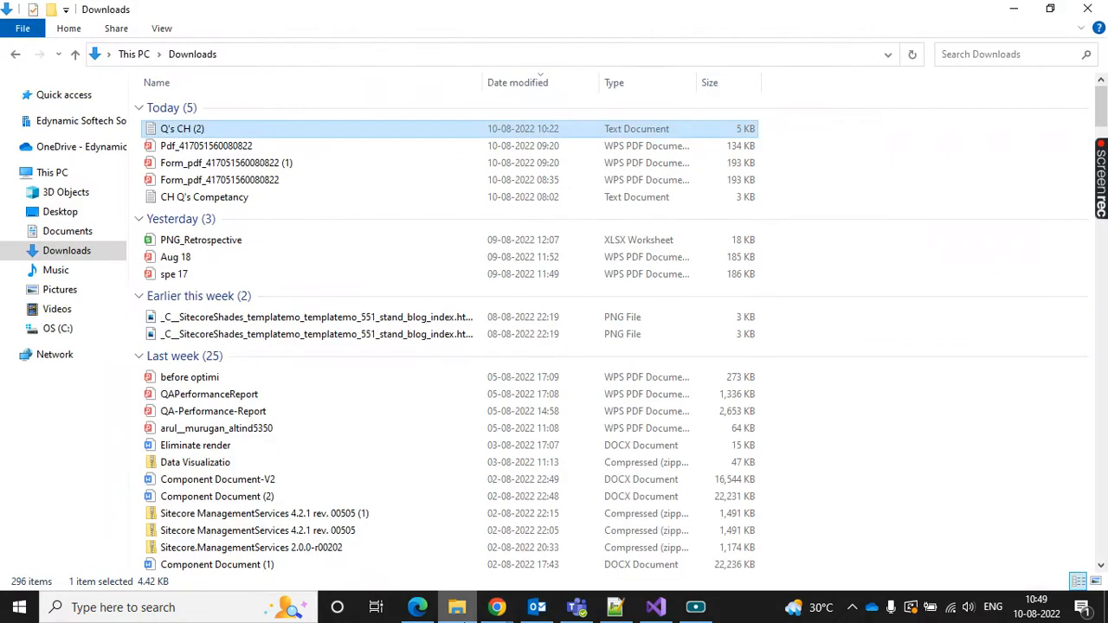
left_click(468, 606)
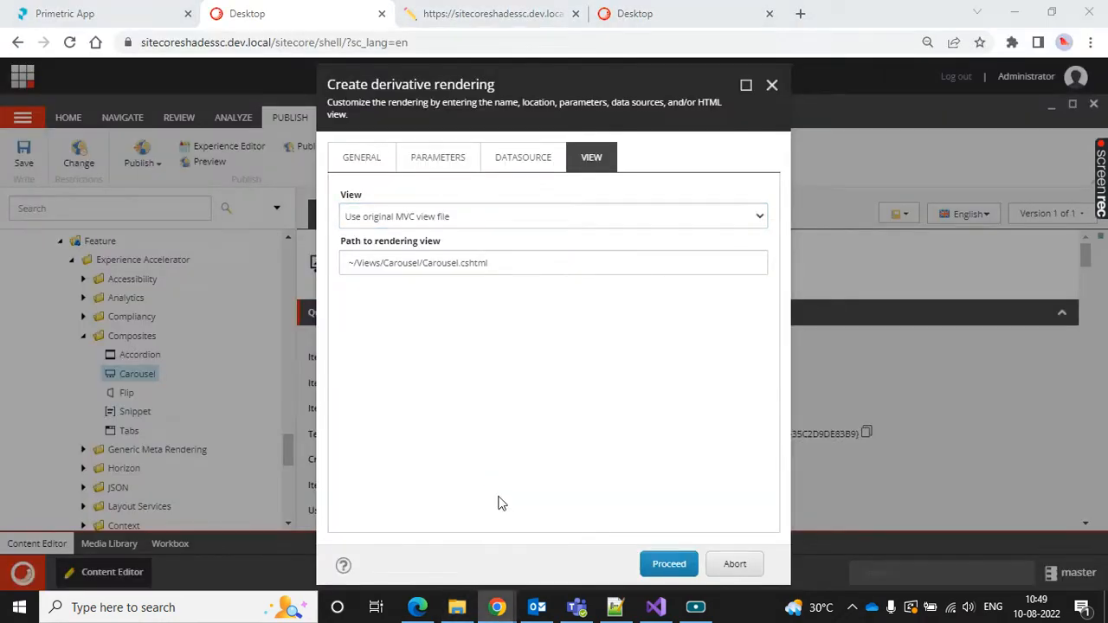
key("alt+Tab")
double_click(199, 313)
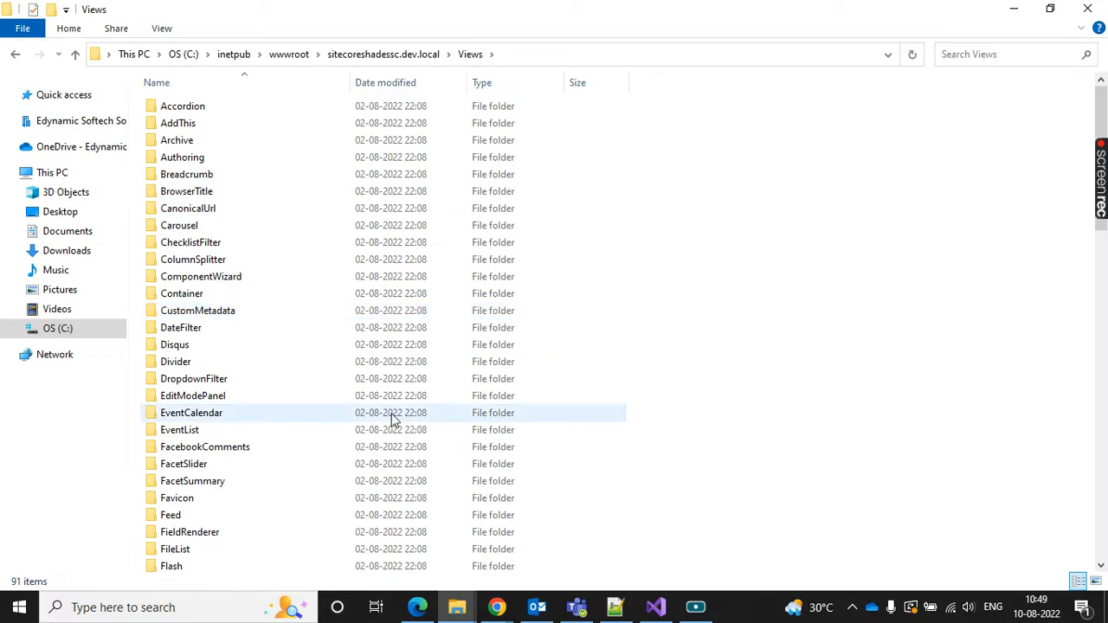
key("c")
left_click(262, 230)
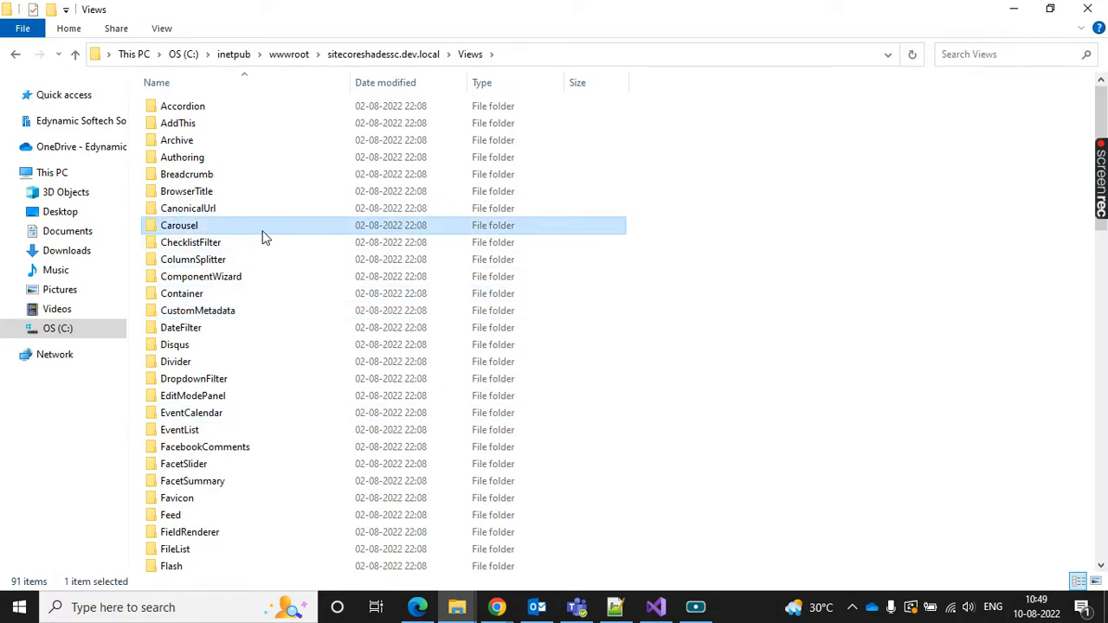
left_click(15, 56)
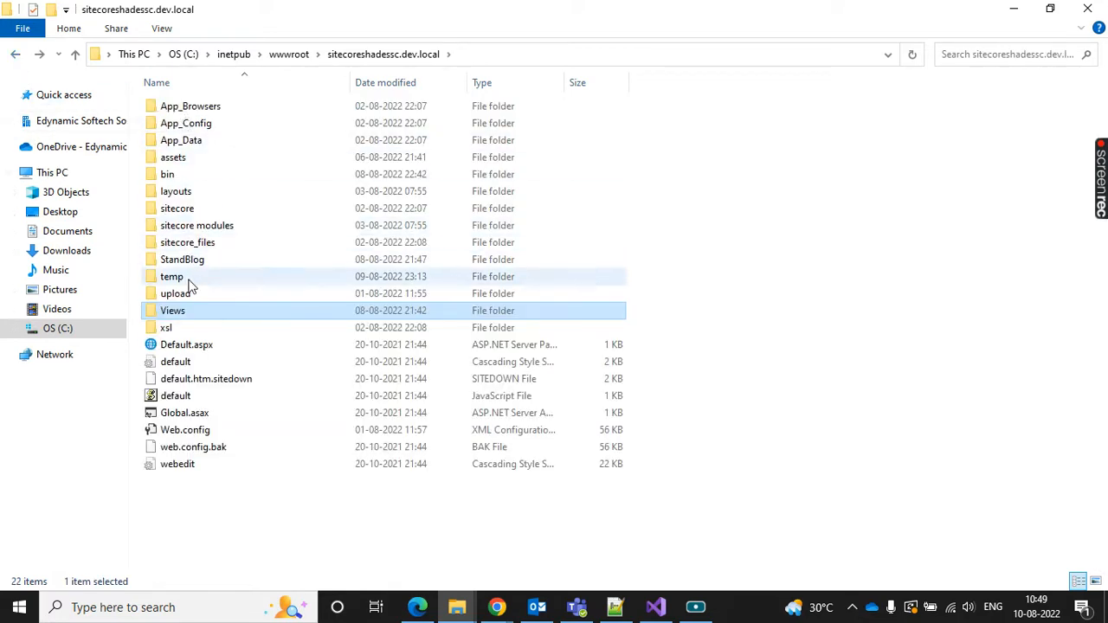
double_click(228, 262)
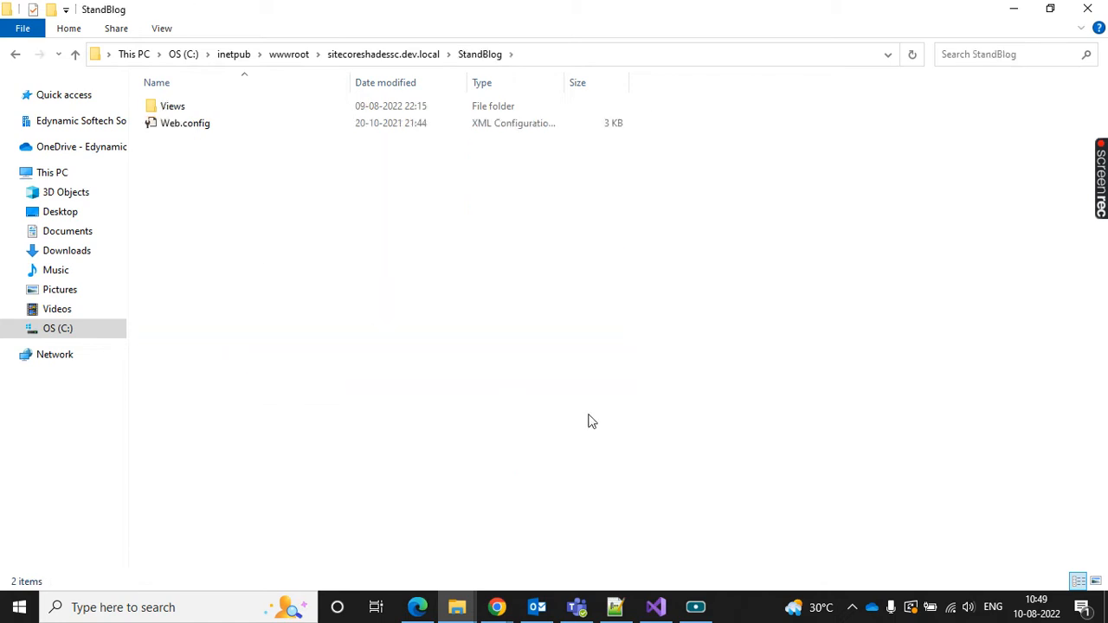
double_click(319, 108)
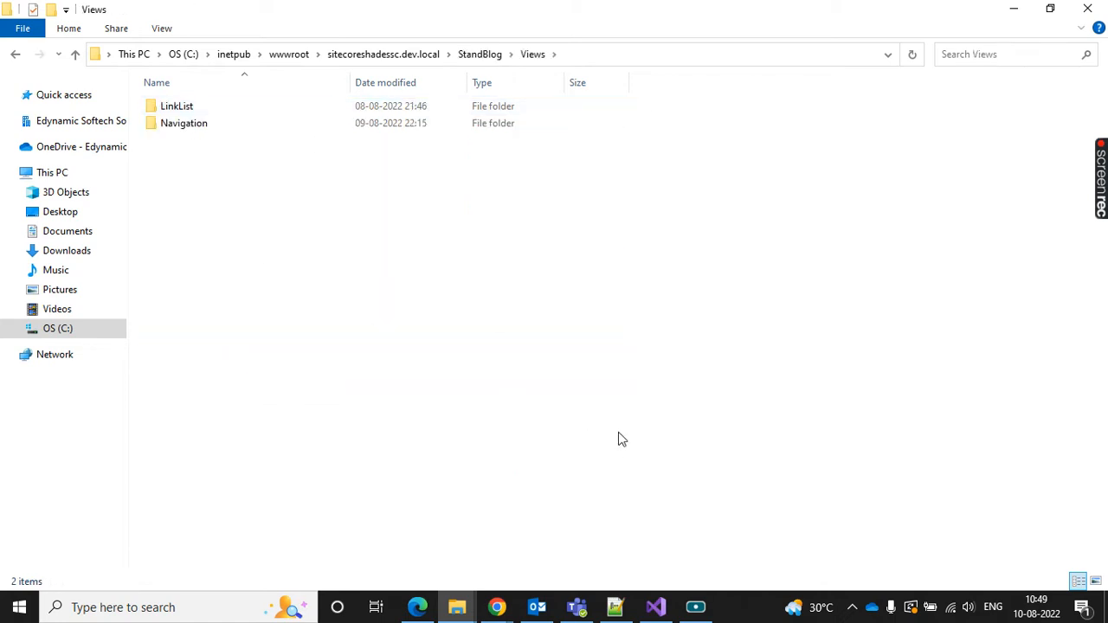
key("ctrl+v")
key("alt+Tab")
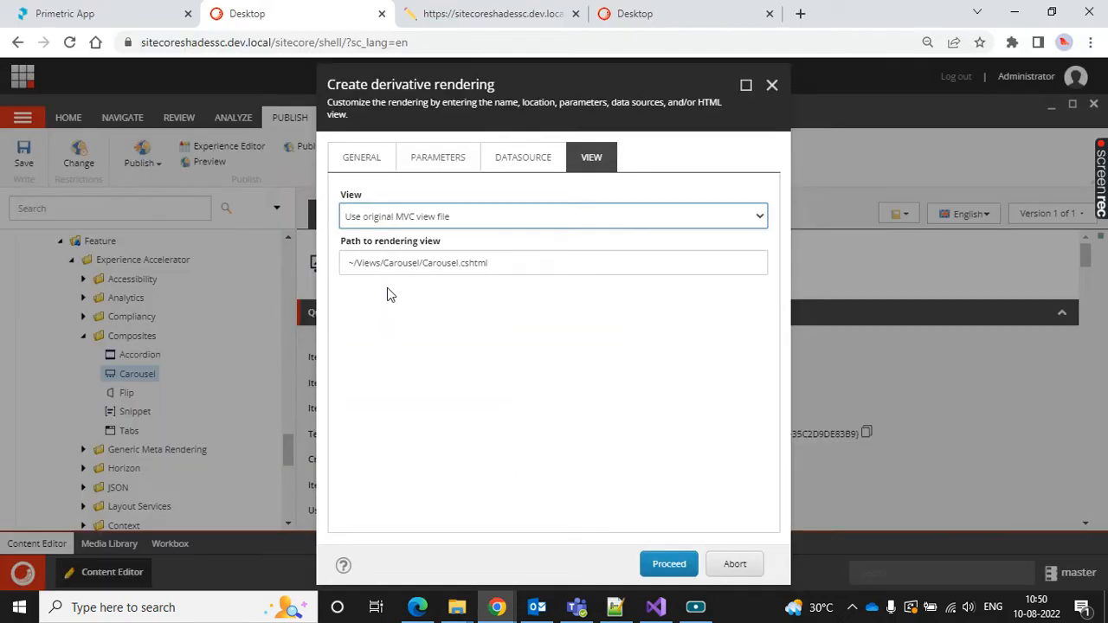
Try to create the derivative rendering, recheck its datasource, parameters and general settings, and abort the clone
left_click(665, 564)
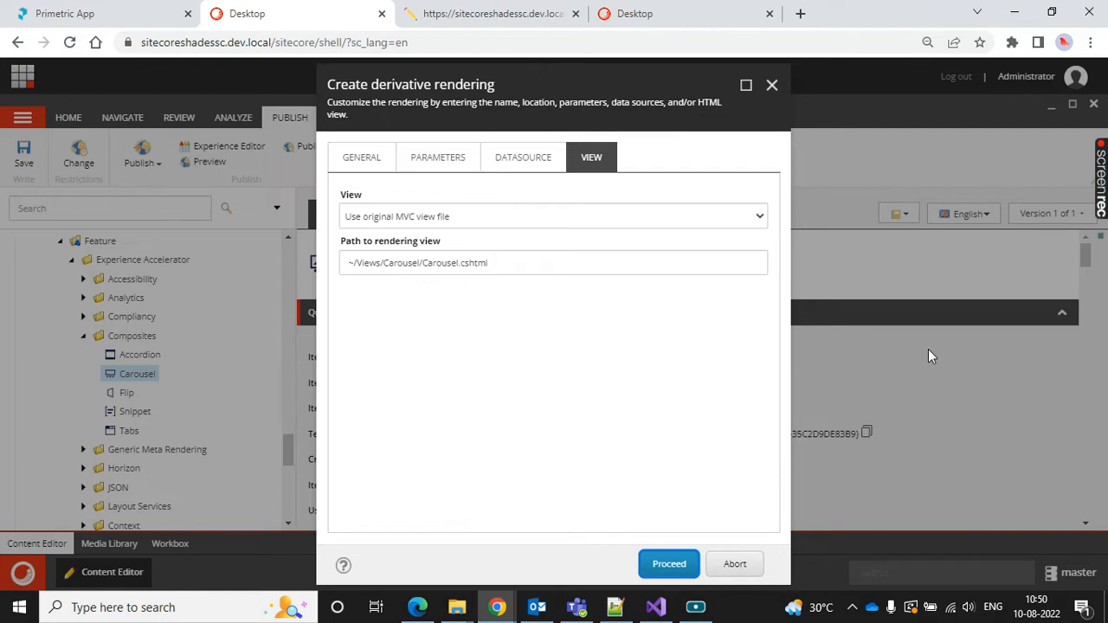
left_click(523, 160)
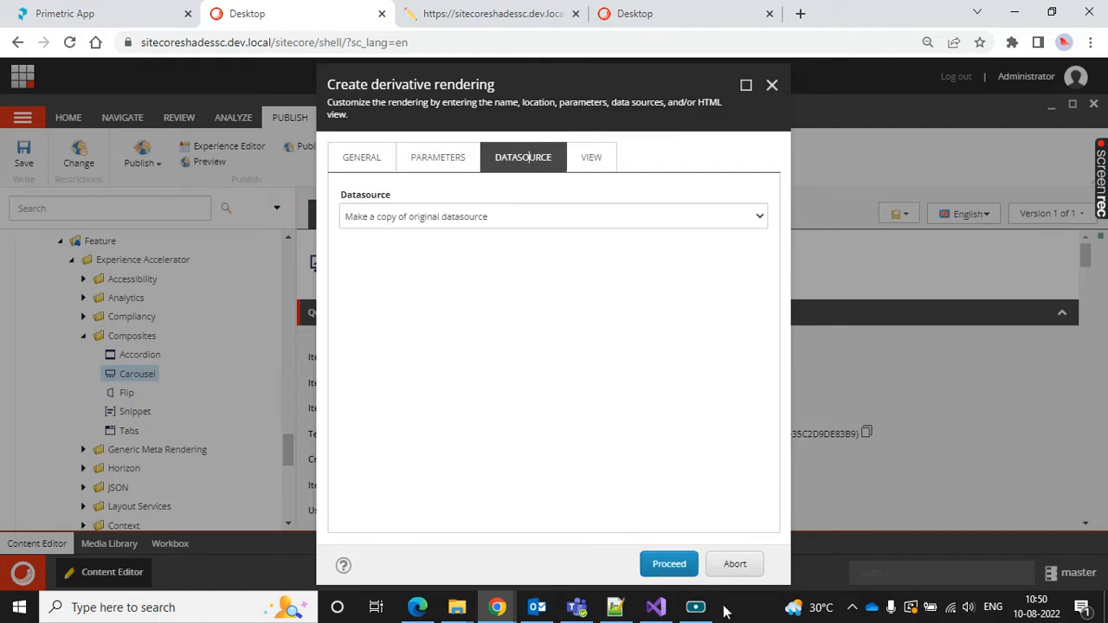
left_click(443, 158)
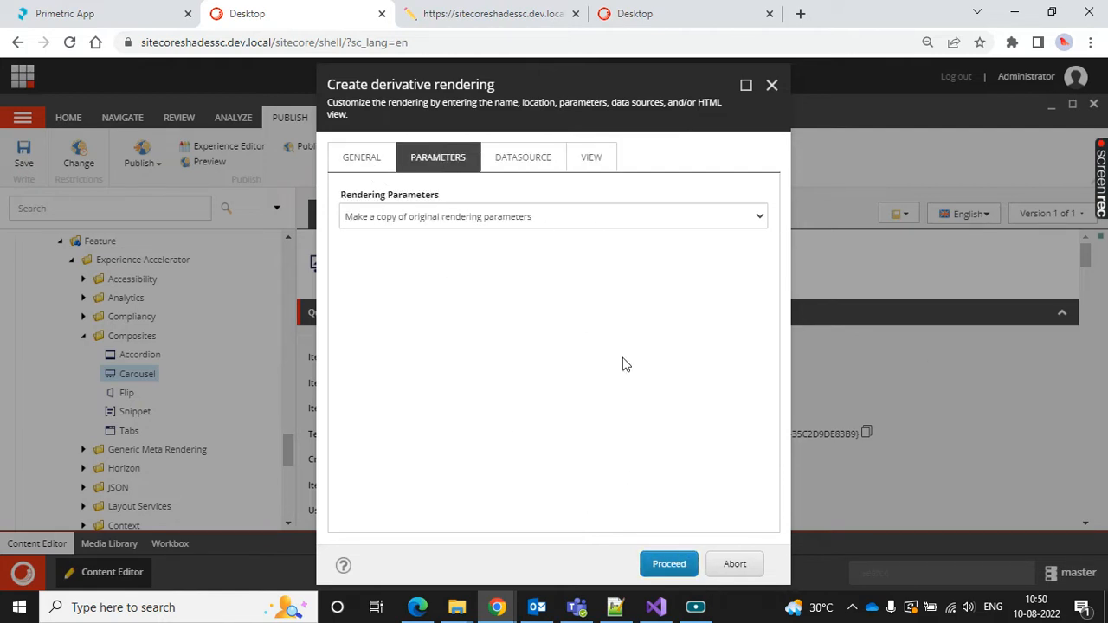
left_click(366, 155)
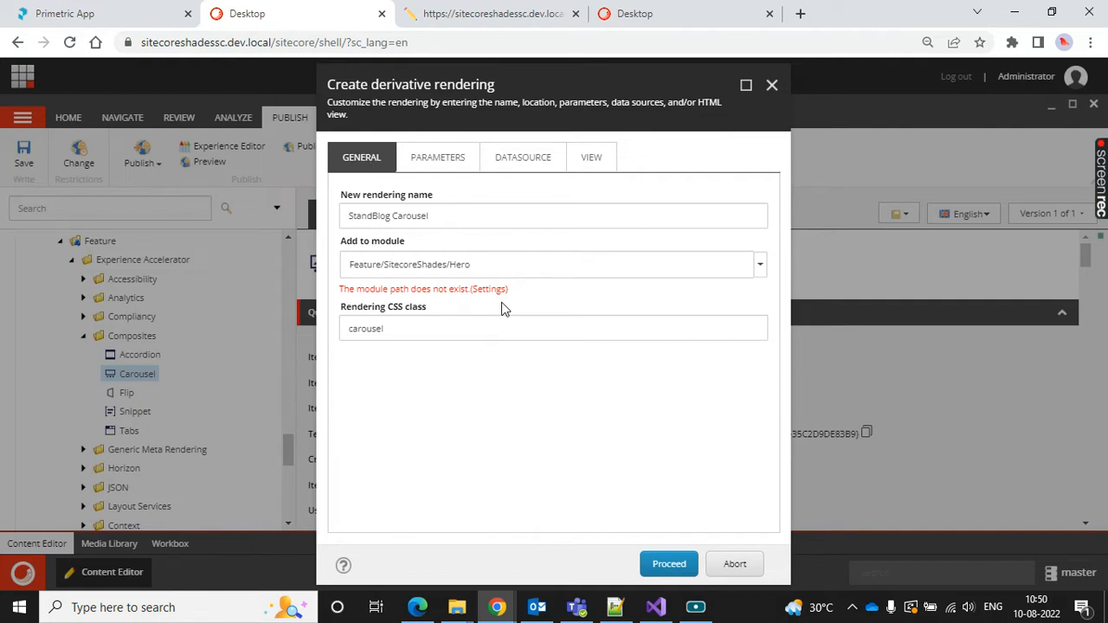
left_click(771, 88)
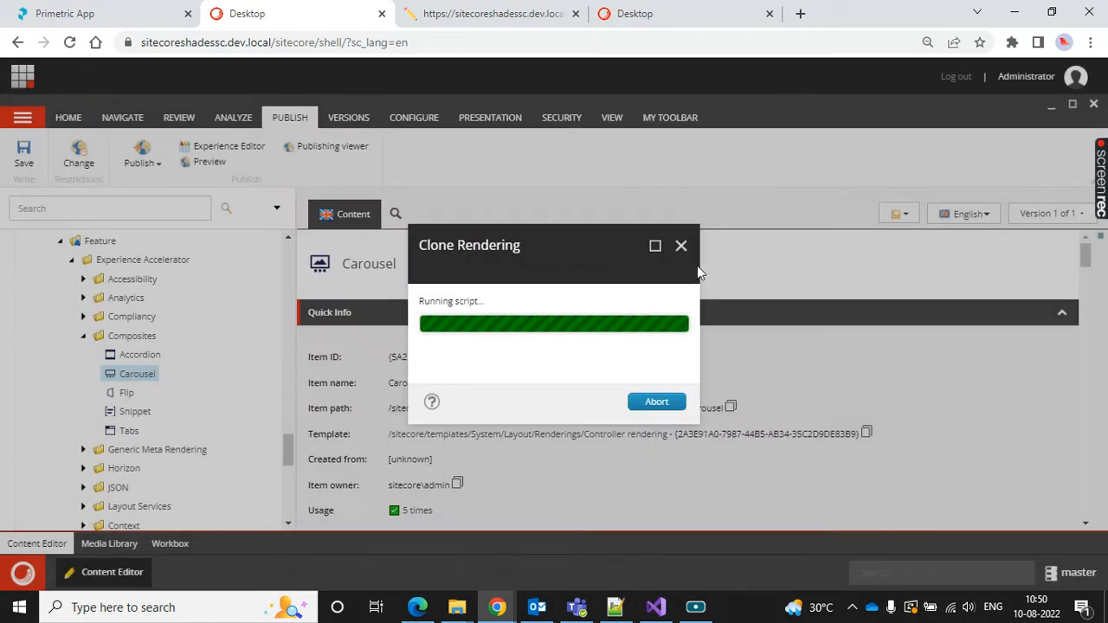
left_click(656, 403)
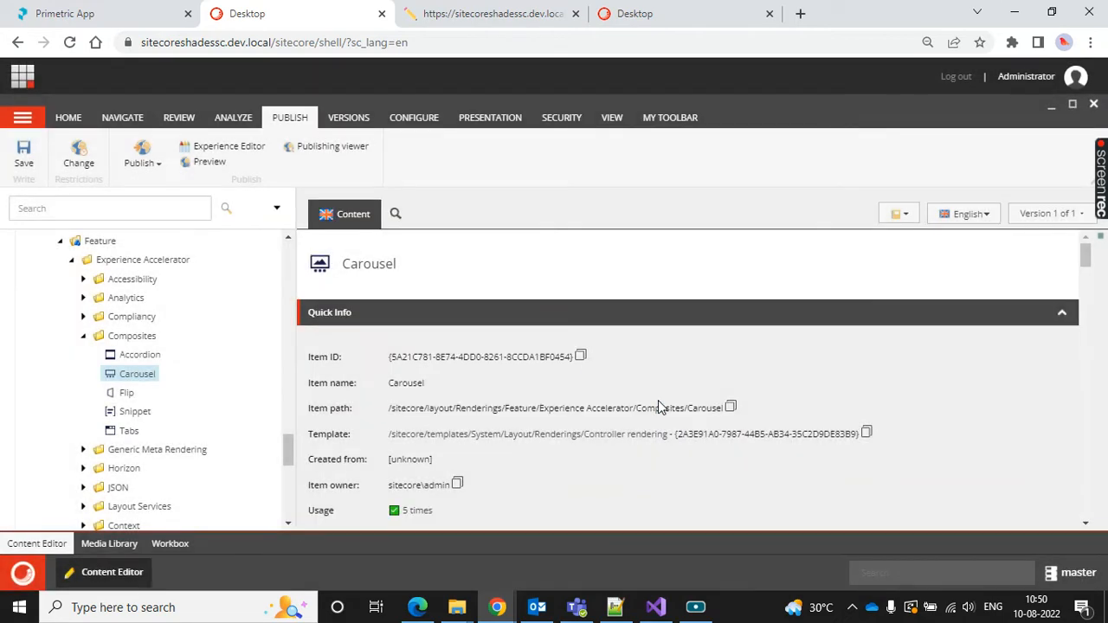
Delete the Hero folder from Renderings/Feature/SitecoreShades and confirm the deletion
scroll(161, 398, "down", 3)
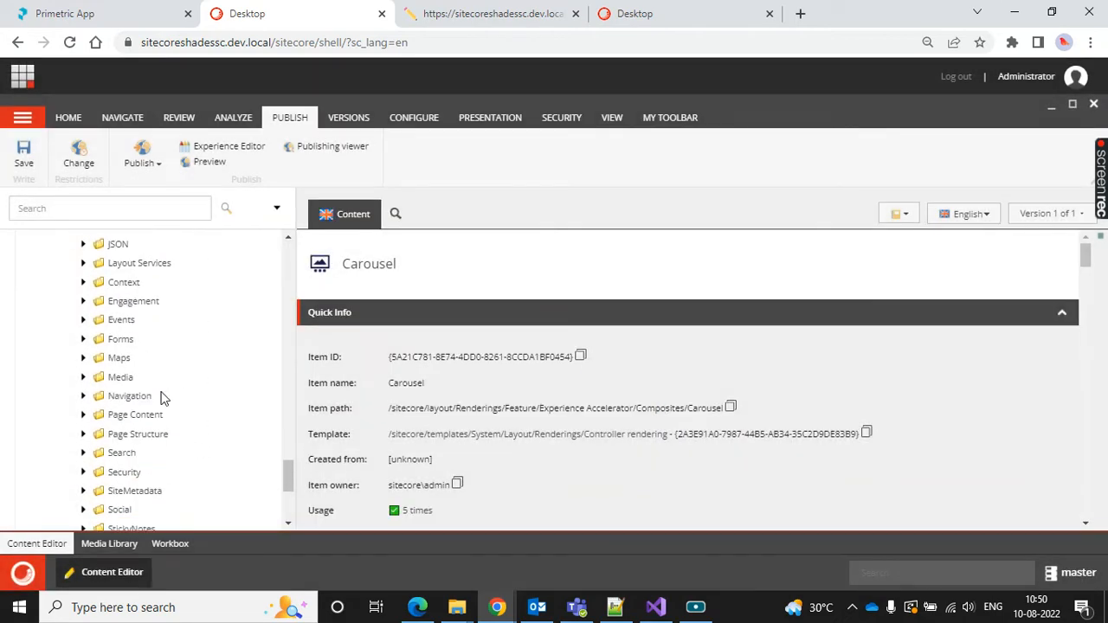
scroll(164, 398, "down", 3)
left_click(118, 369)
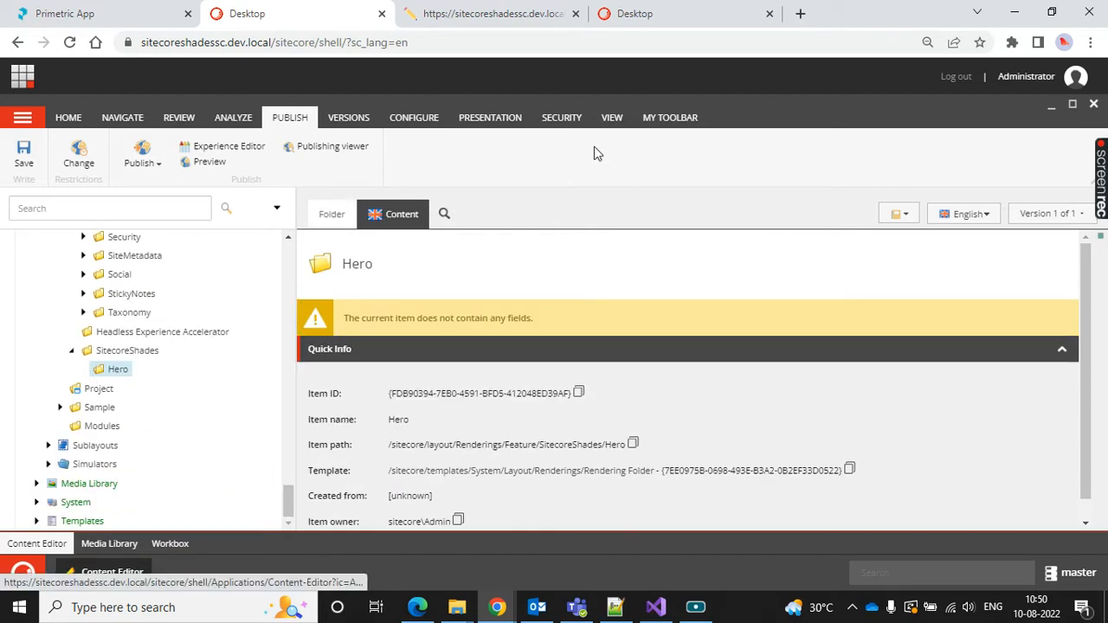
left_click(69, 117)
left_click(511, 152)
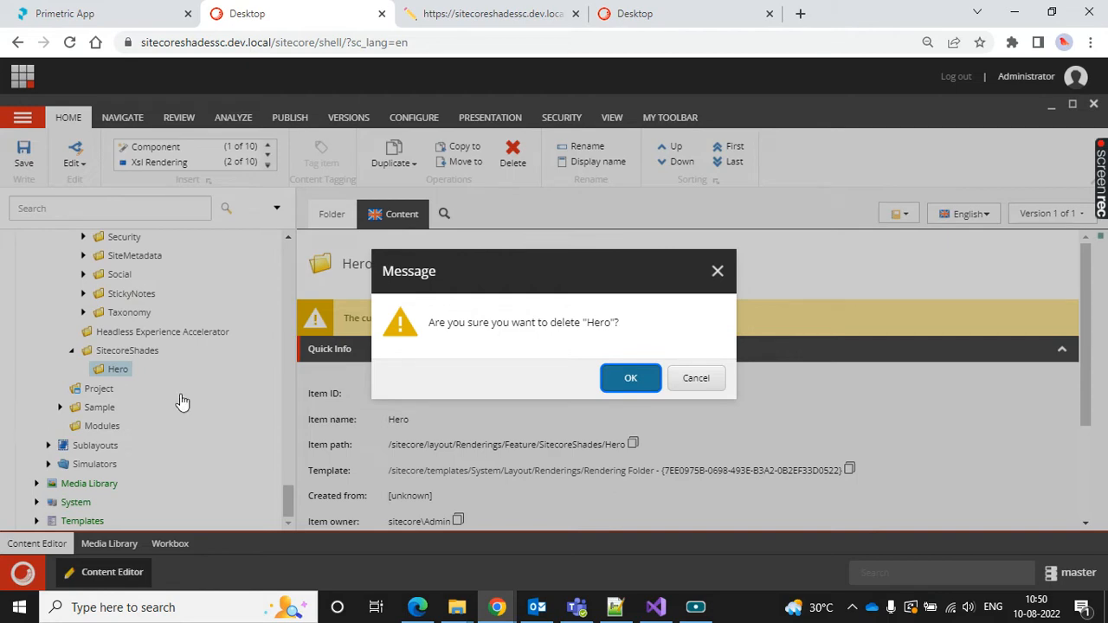
key("Return")
Select the SitecoreShades folder under System/Settings/Feature and check its insert options
scroll(231, 413, "up", 2)
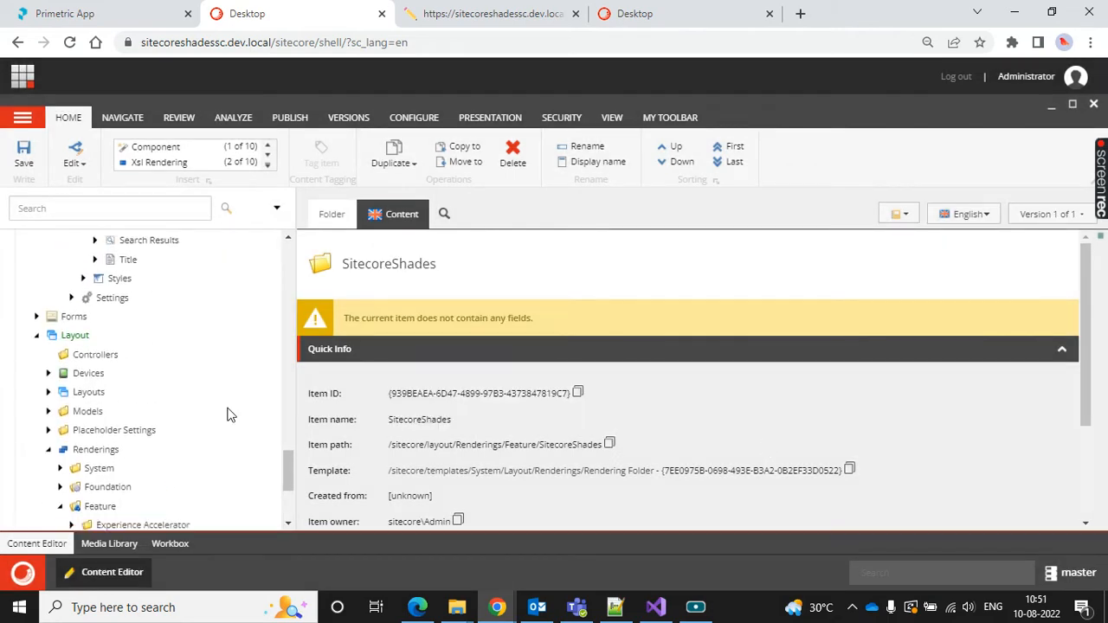
scroll(231, 413, "down", 3)
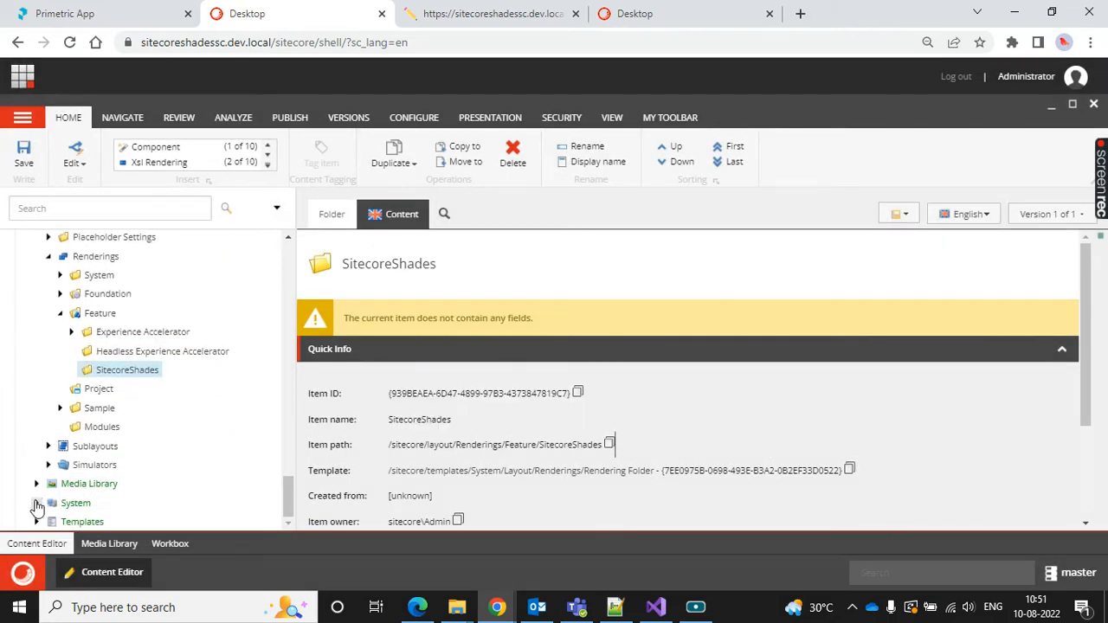
left_click(37, 503)
scroll(238, 342, "down", 3)
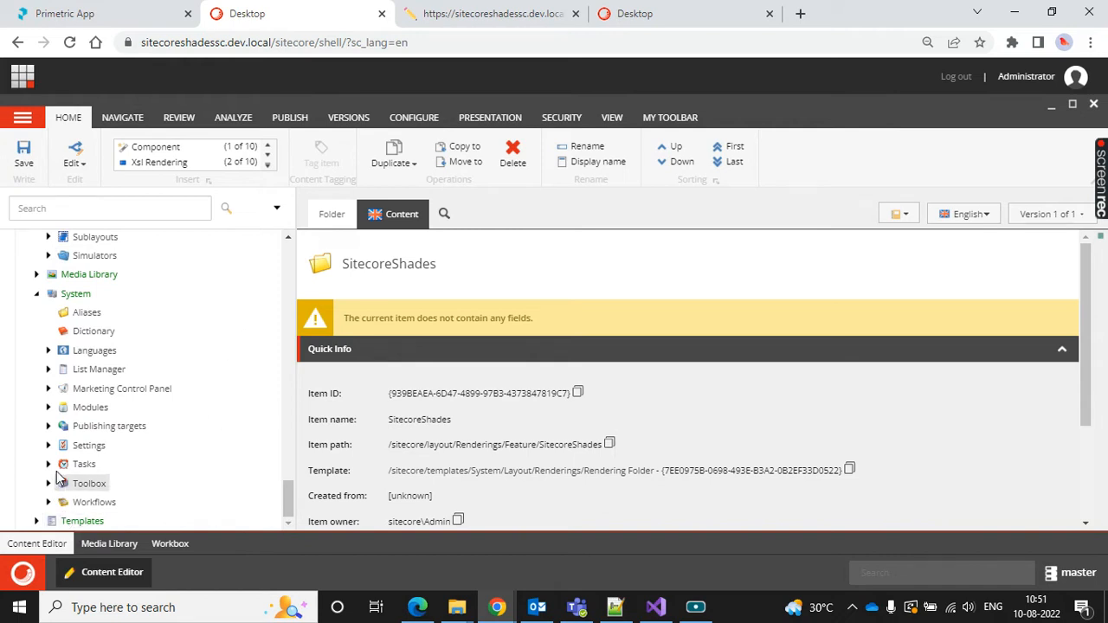
left_click(48, 445)
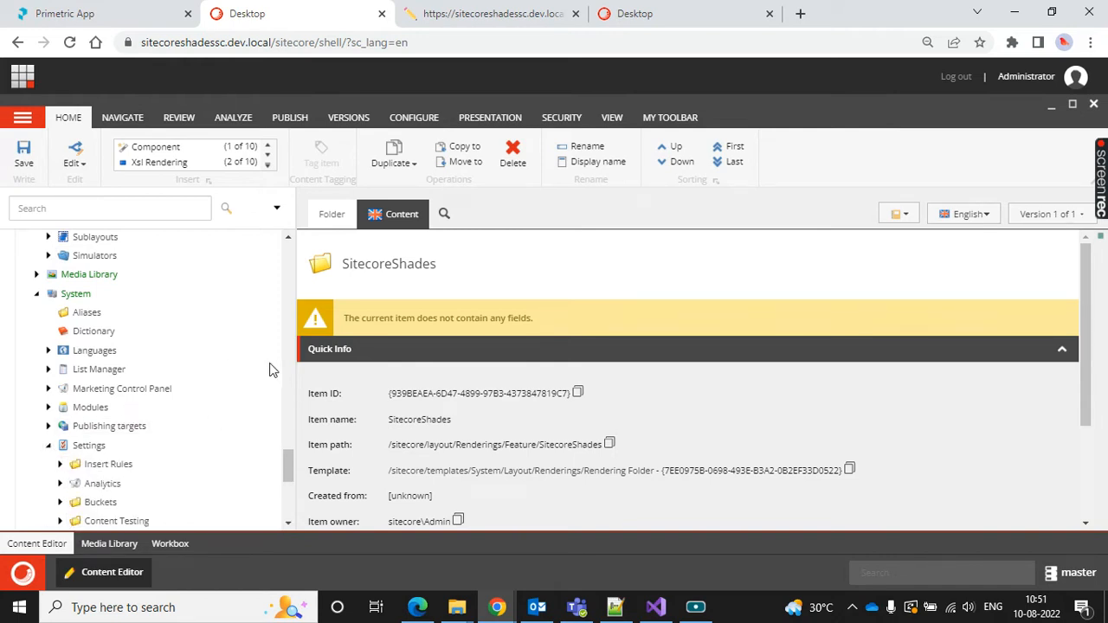
scroll(271, 370, "down", 3)
scroll(207, 328, "down", 3)
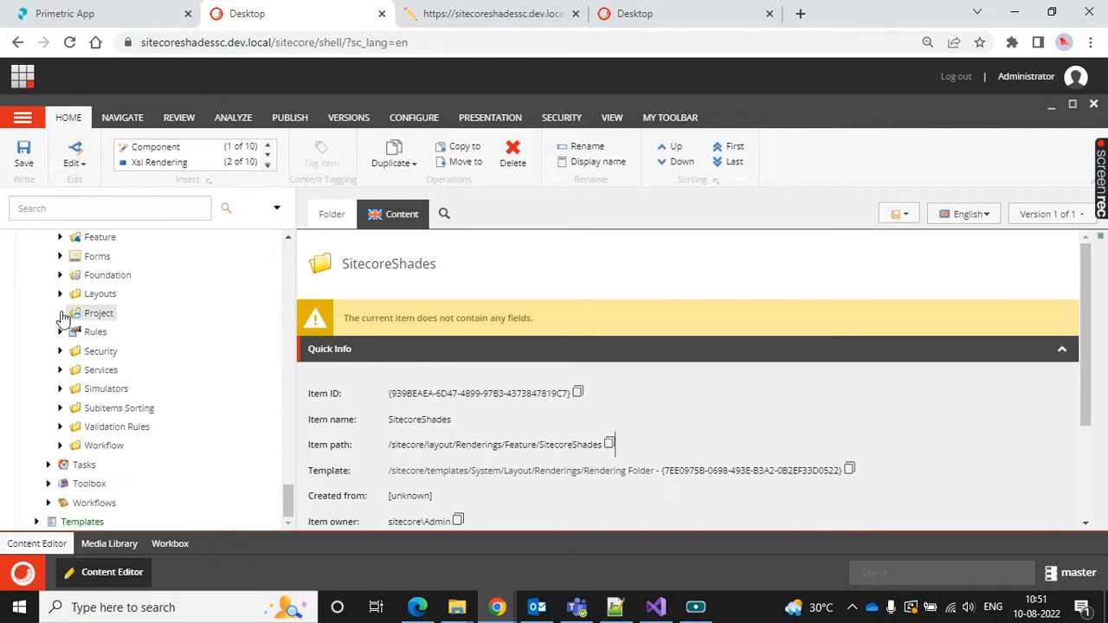
left_click(59, 236)
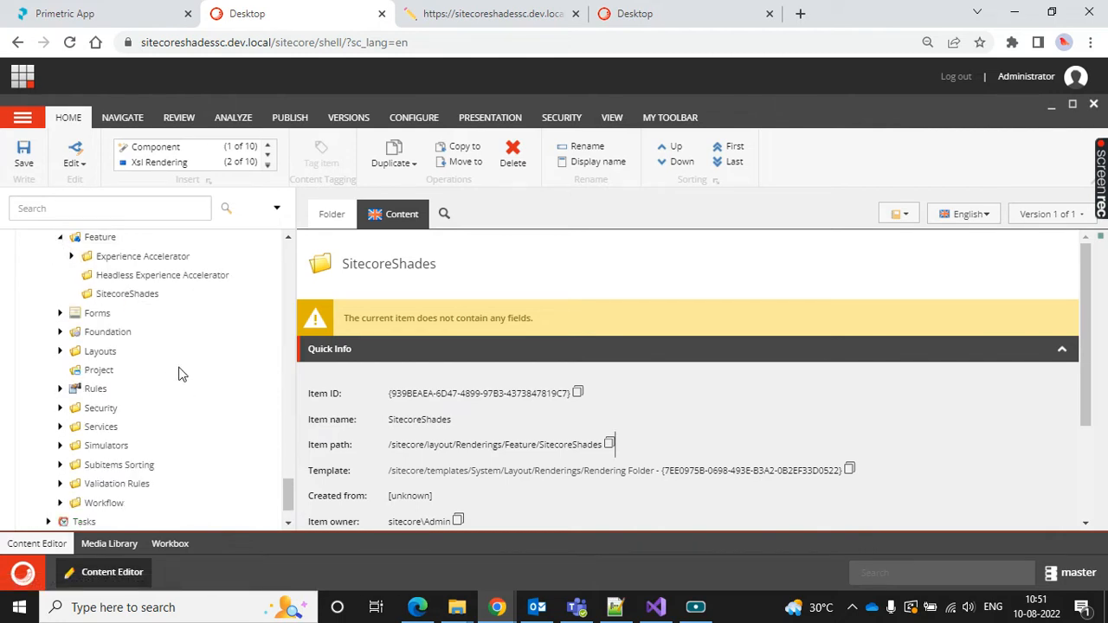
scroll(178, 371, "up", 2)
left_click(127, 374)
right_click(127, 378)
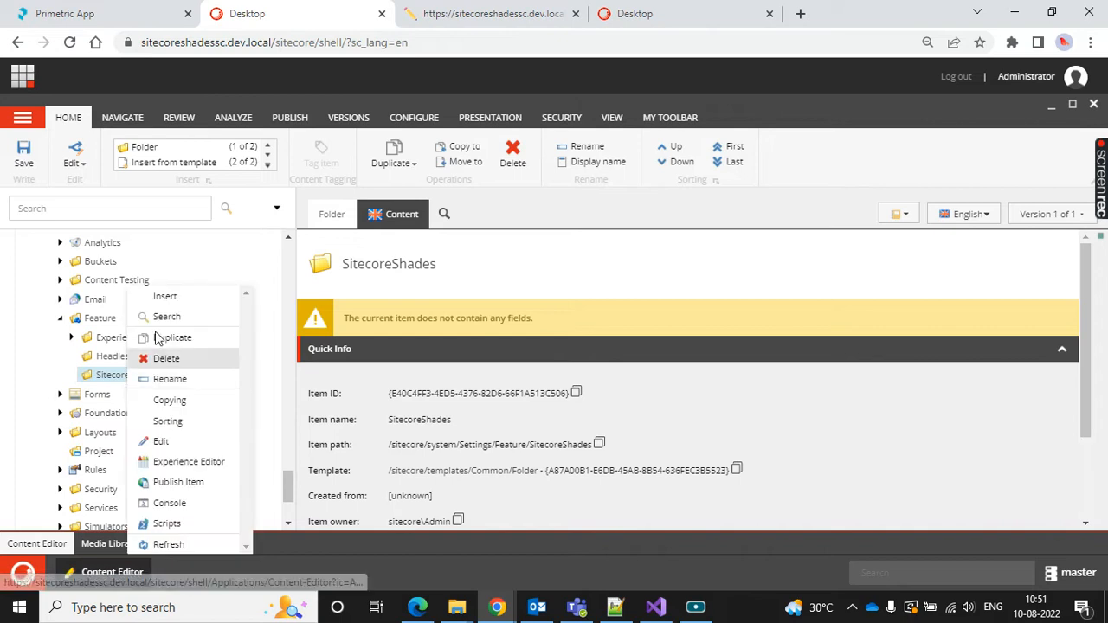
mouse_move(186, 296)
left_click(749, 447)
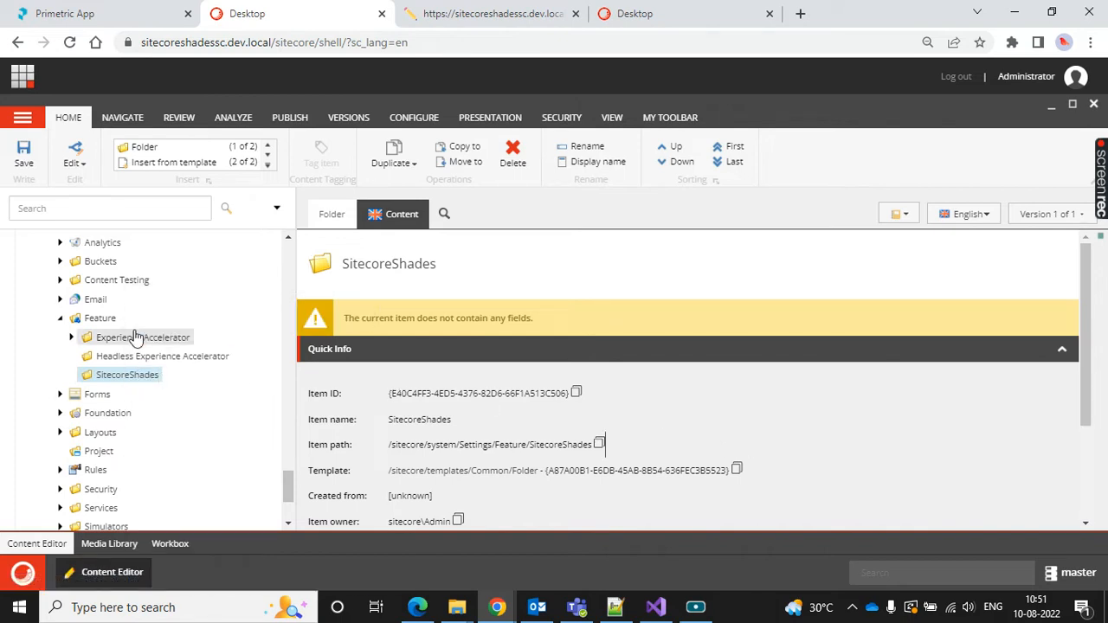
Insert a new module from the Settings Feature folder, named Hero, with module group sitecore/system/Settings/Feature/SitecoreShades
right_click(105, 319)
mouse_move(159, 301)
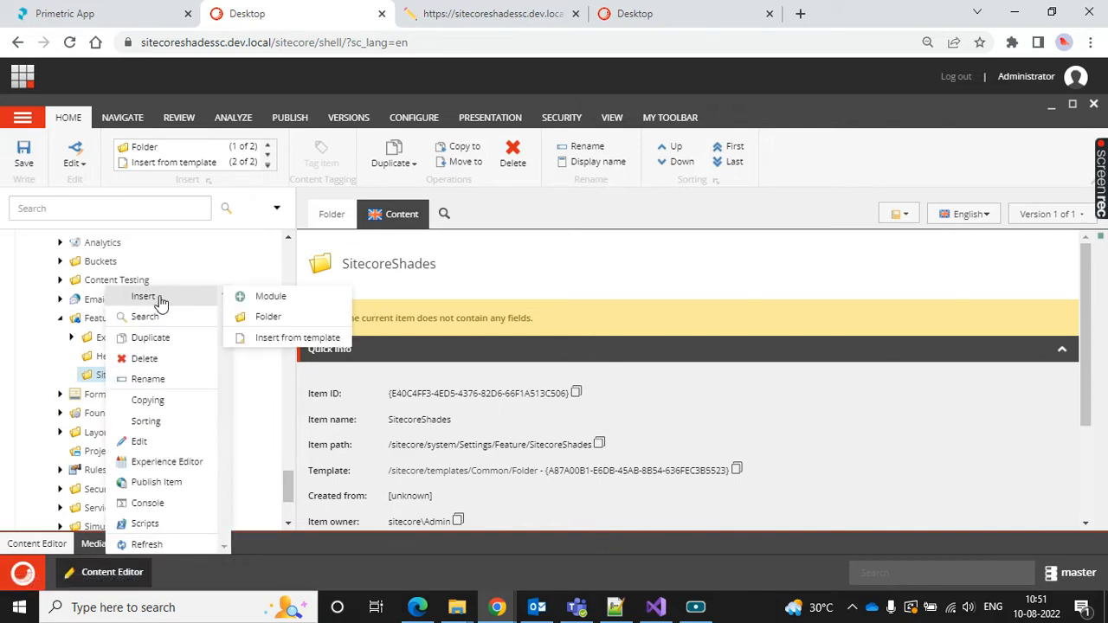
left_click(705, 417)
right_click(114, 318)
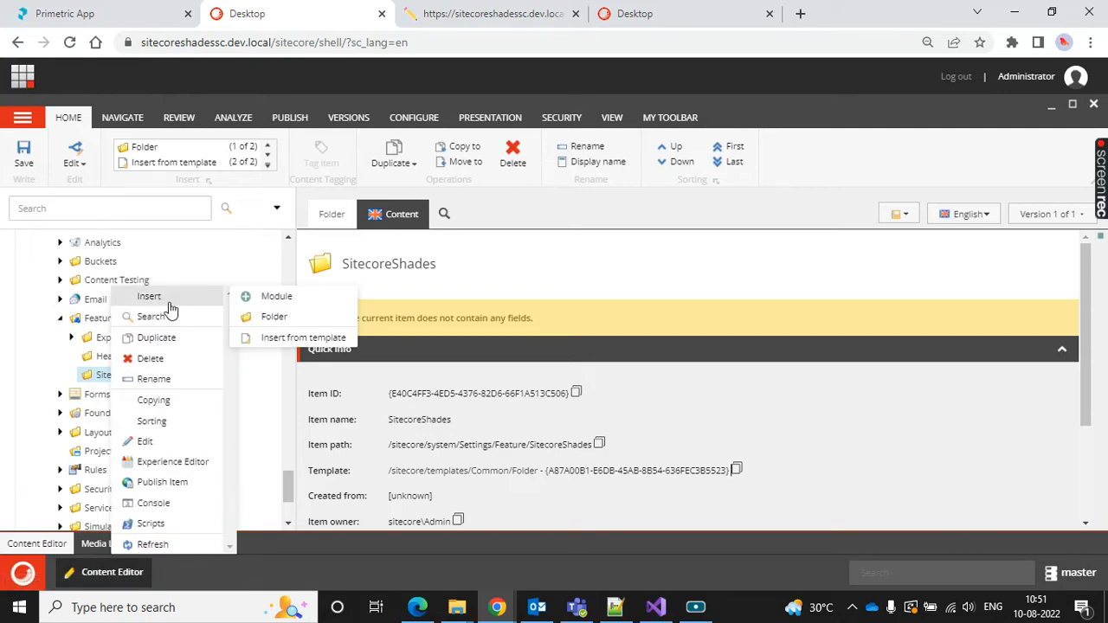
left_click(273, 299)
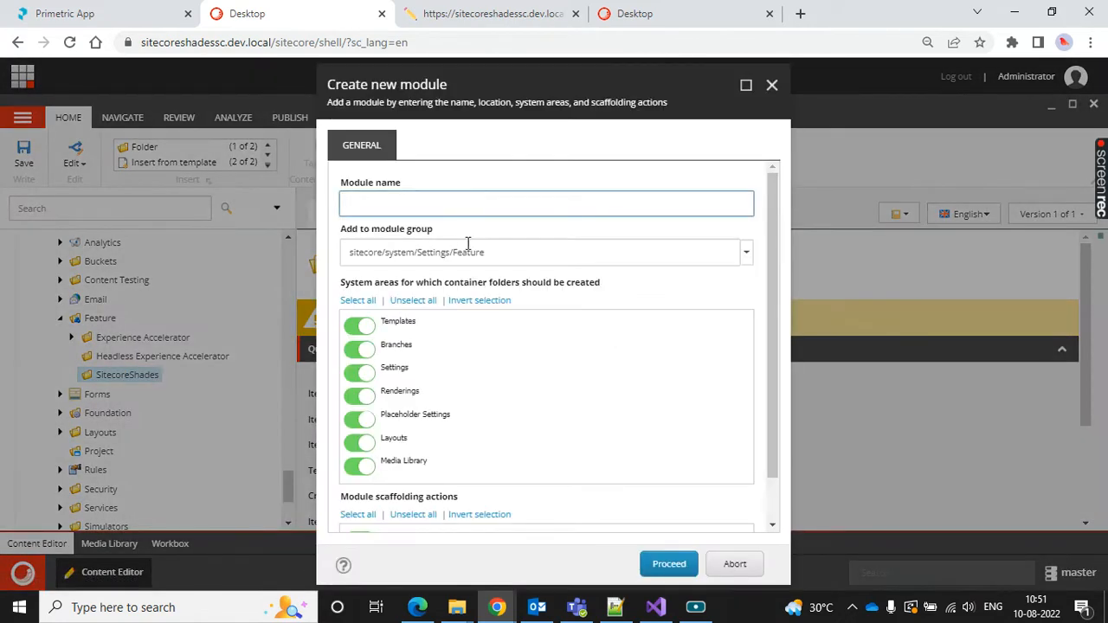
left_click(749, 257)
scroll(658, 381, "down", 3)
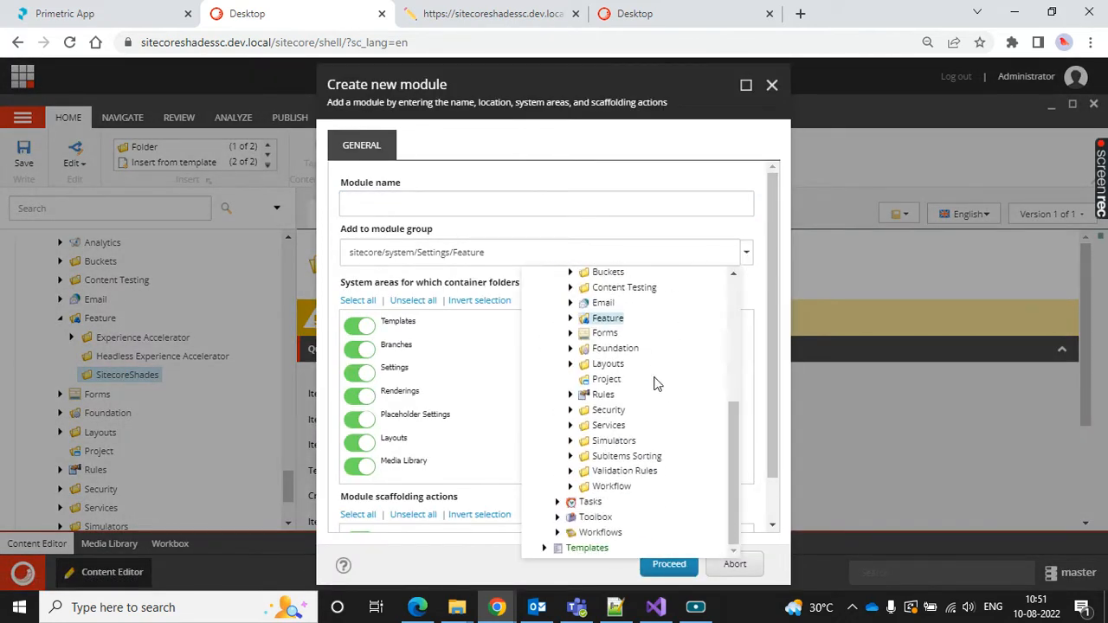
left_click(570, 319)
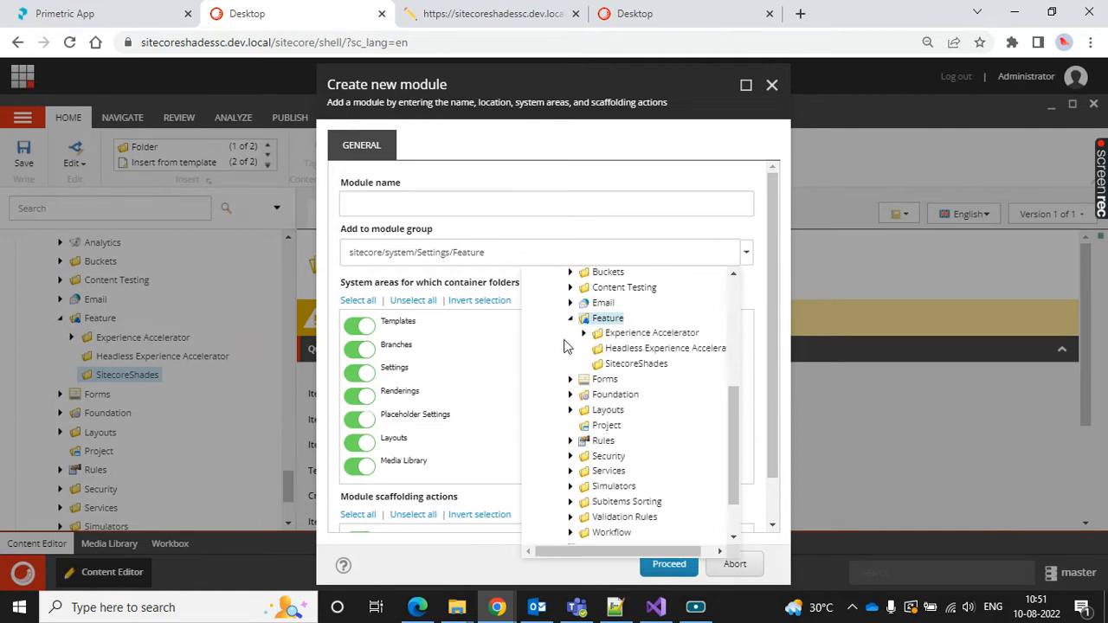
left_click(616, 363)
left_click(415, 201)
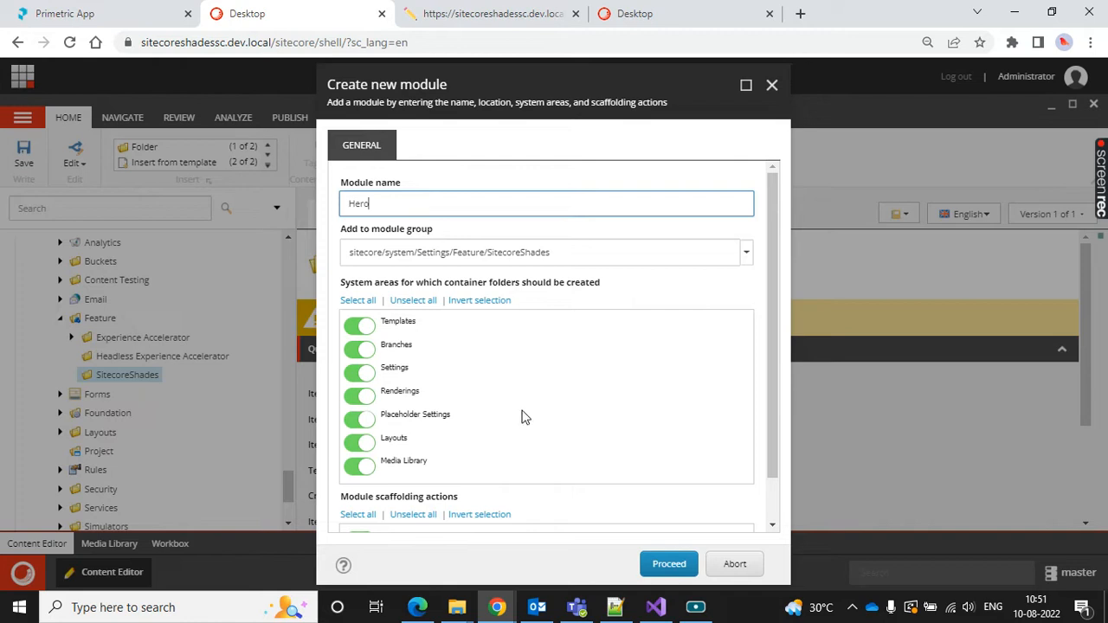
Turn off the Tenant Setup and Site Setup scaffolding actions and the Layouts system area for the Hero module
scroll(490, 428, "down", 2)
left_click(360, 491)
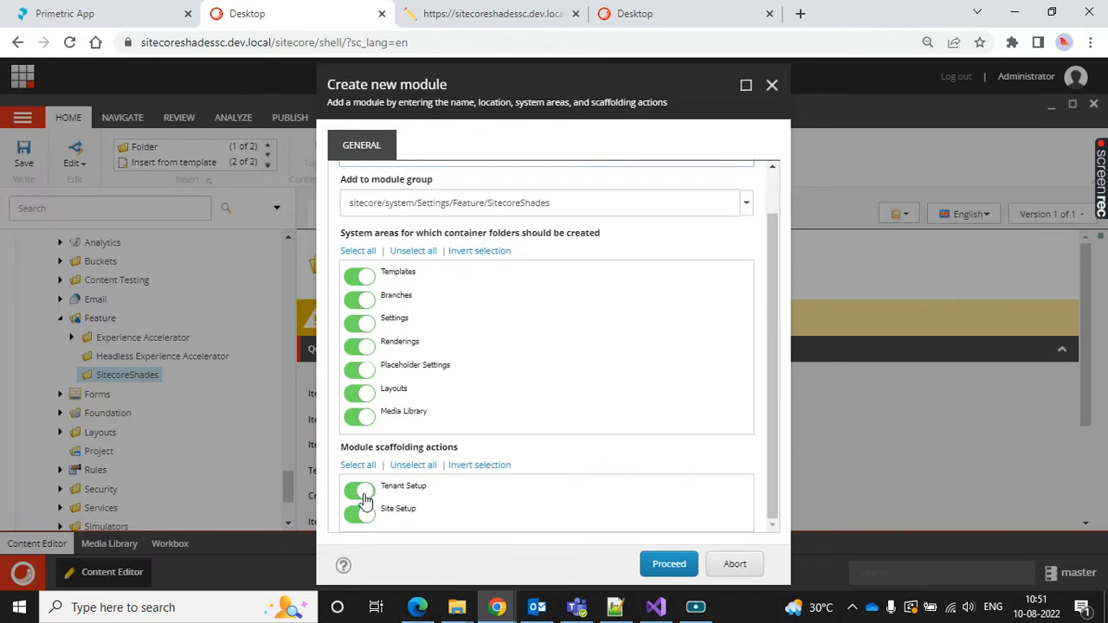
left_click(362, 517)
scroll(645, 353, "up", 2)
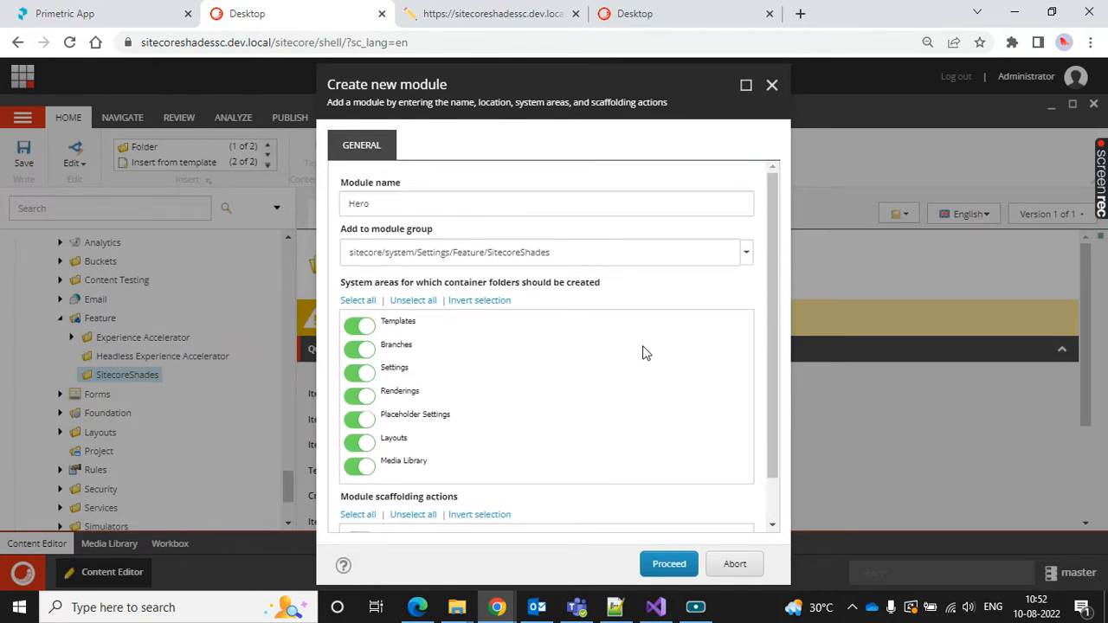
scroll(644, 353, "down", 1)
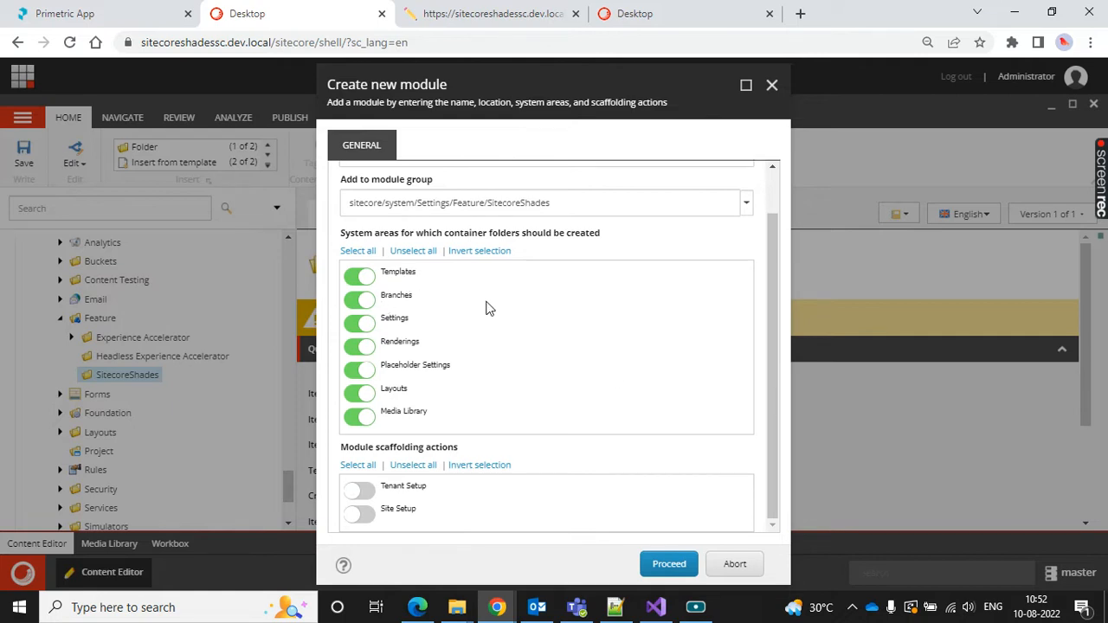
left_click(364, 393)
Create the module and open its Hero folder under System/Settings/Feature/SitecoreShades
left_click(672, 572)
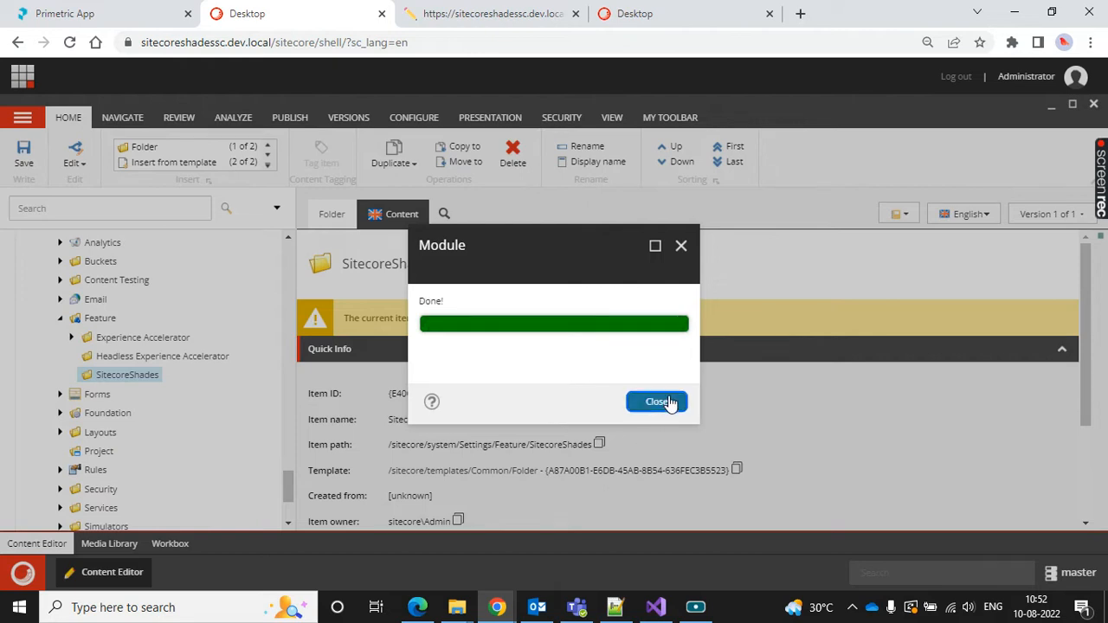
left_click(667, 401)
left_click(71, 375)
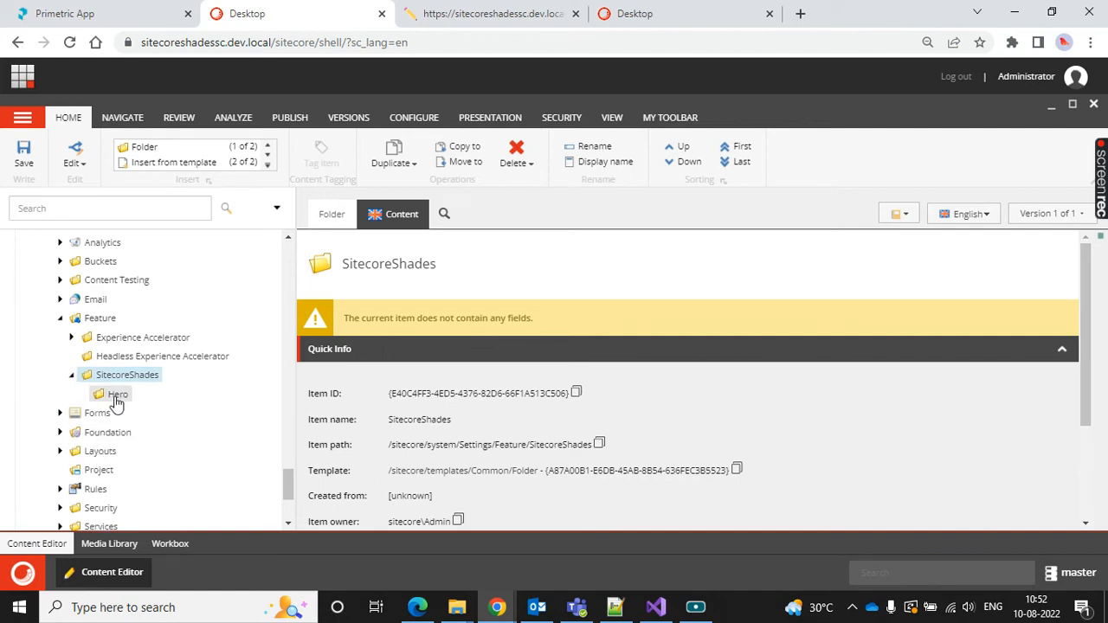
left_click(116, 395)
Start the Clone Rendering script on the Carousel rendering in Renderings/Feature/Experience Accelerator/Composites
scroll(173, 427, "up", 10)
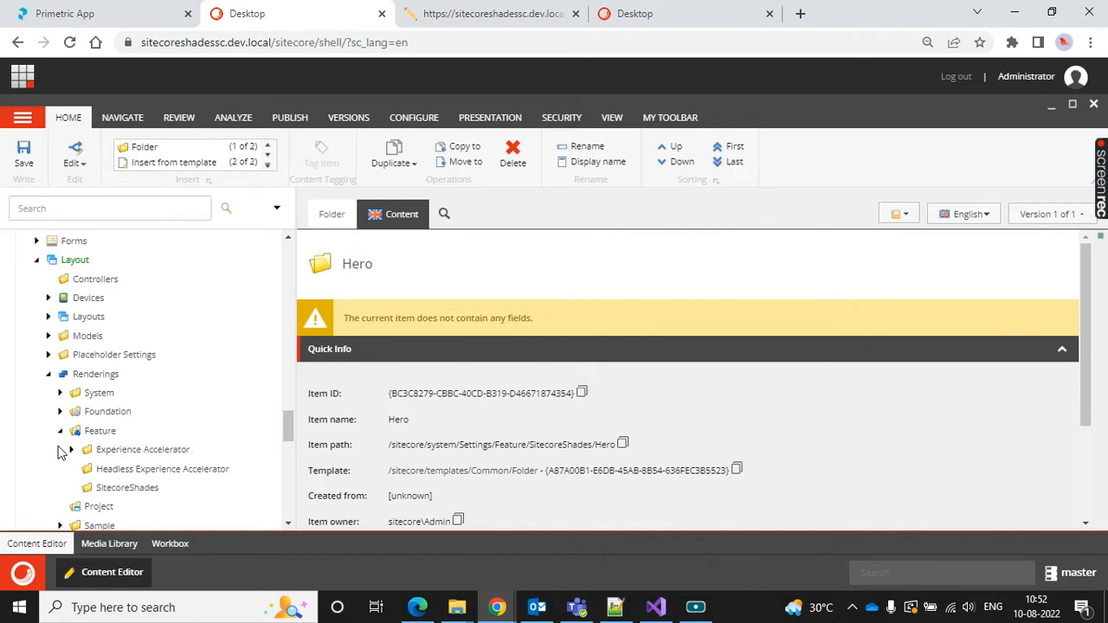
left_click(70, 450)
scroll(225, 314, "down", 3)
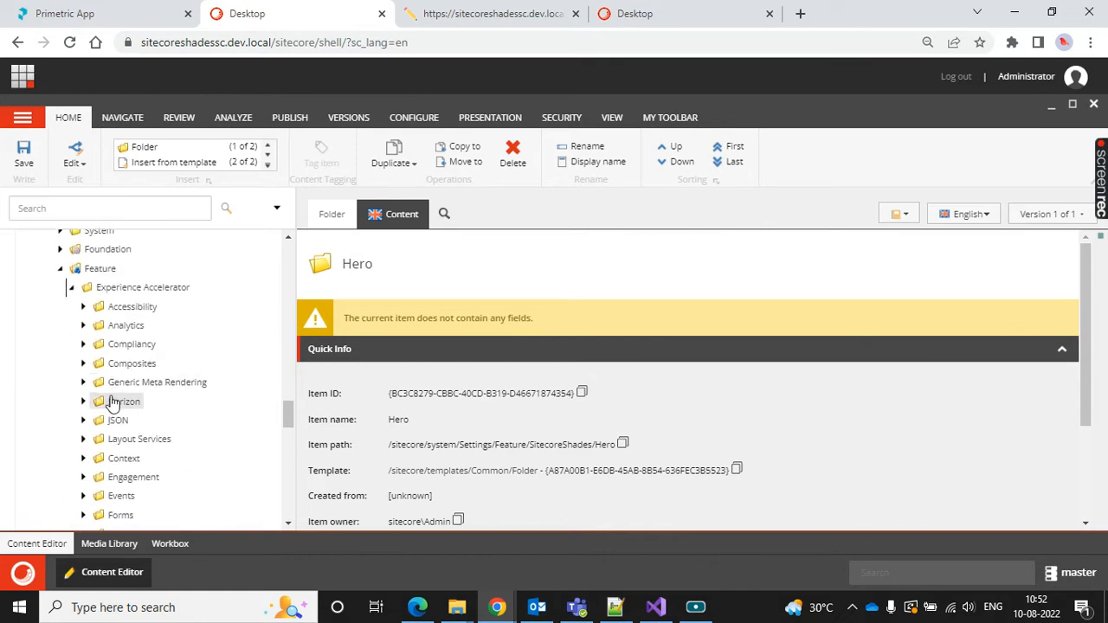
left_click(84, 362)
scroll(216, 310, "down", 1)
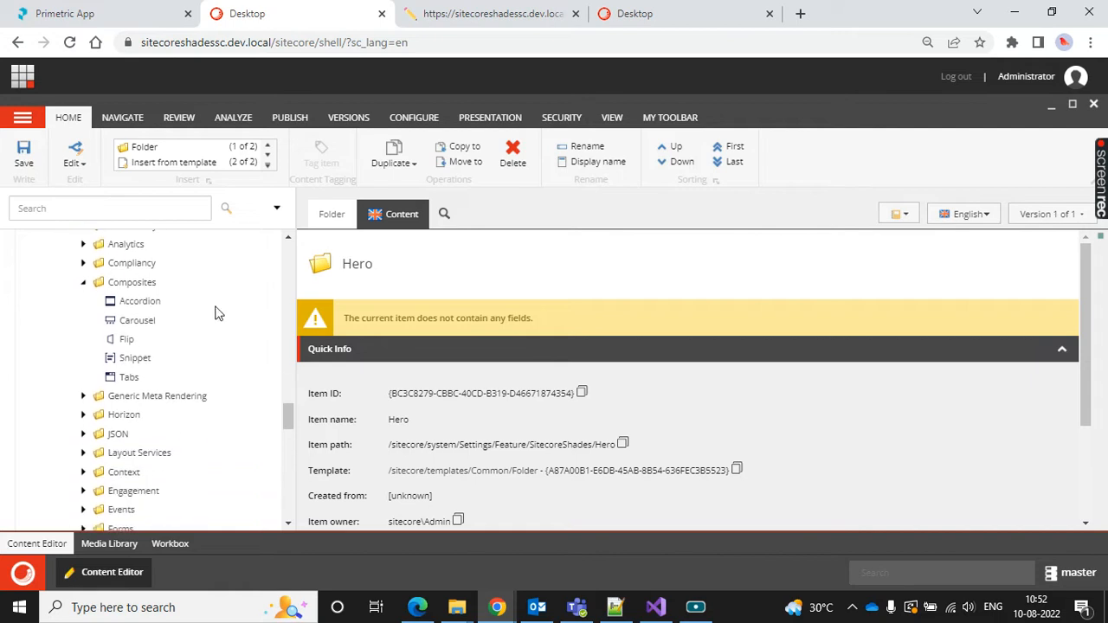
left_click(136, 320)
right_click(140, 321)
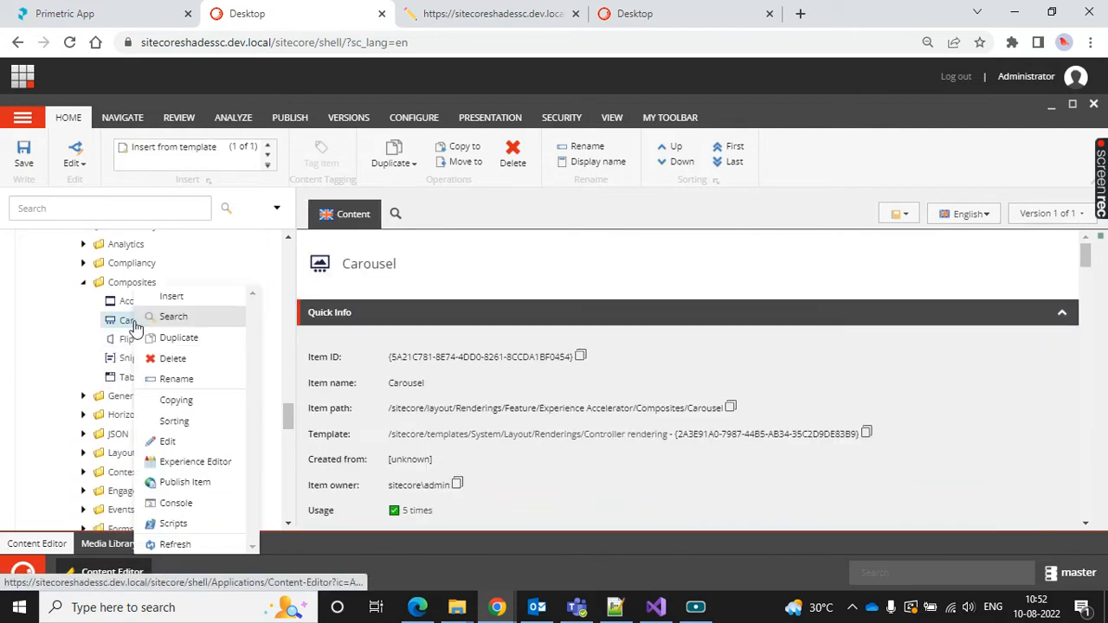
left_click(130, 322)
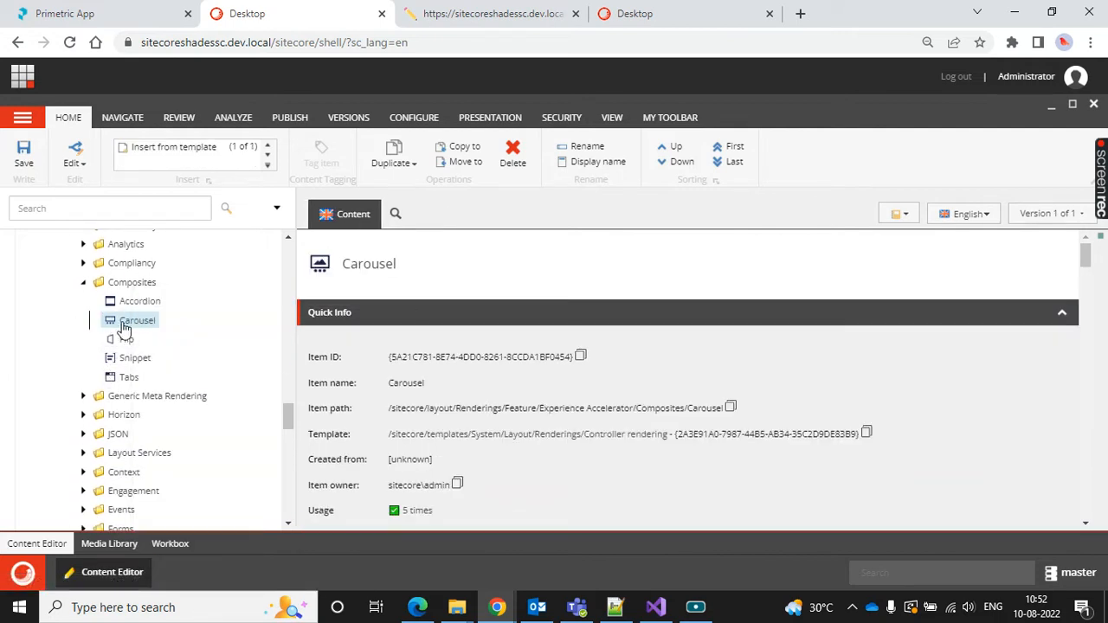
right_click(134, 325)
mouse_move(189, 525)
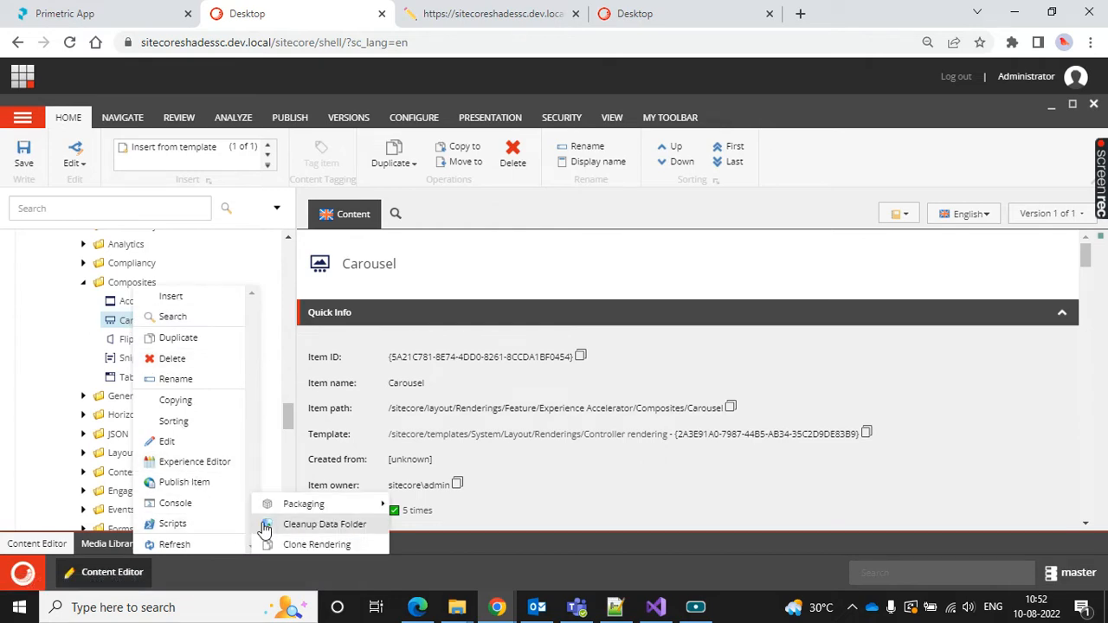
left_click(299, 548)
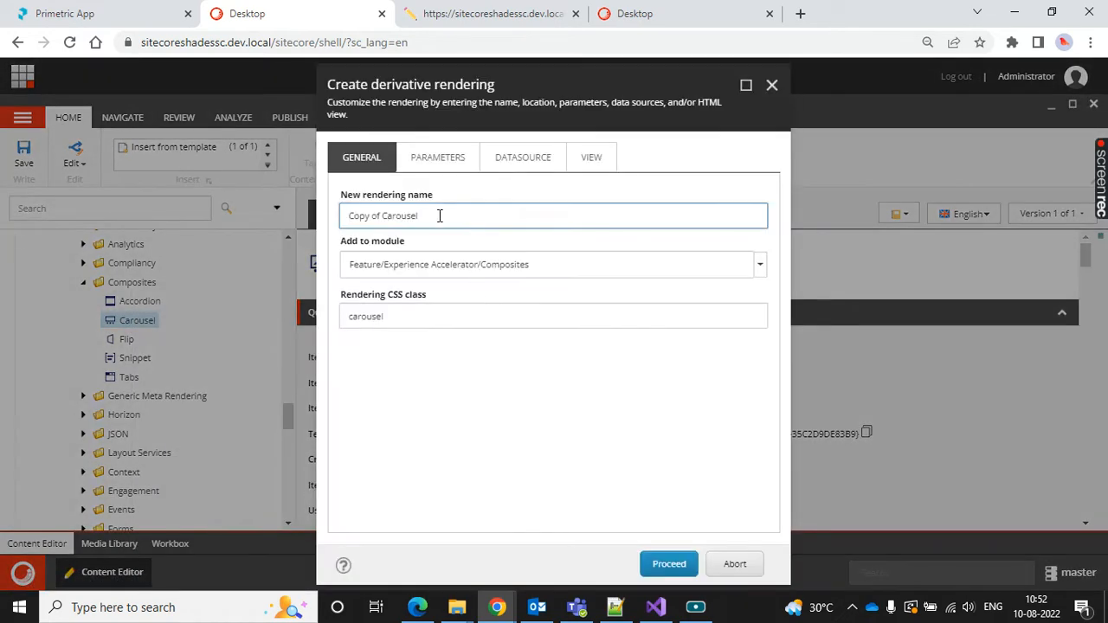
Name the derivative rendering StandBlog Carousel and add it to the Feature/SitecoreShades/Hero module
left_click_drag(440, 215, 319, 233)
key("End")
left_click_drag(383, 214, 209, 216)
key("BackSpace")
type("StandBlog")
left_click(749, 262)
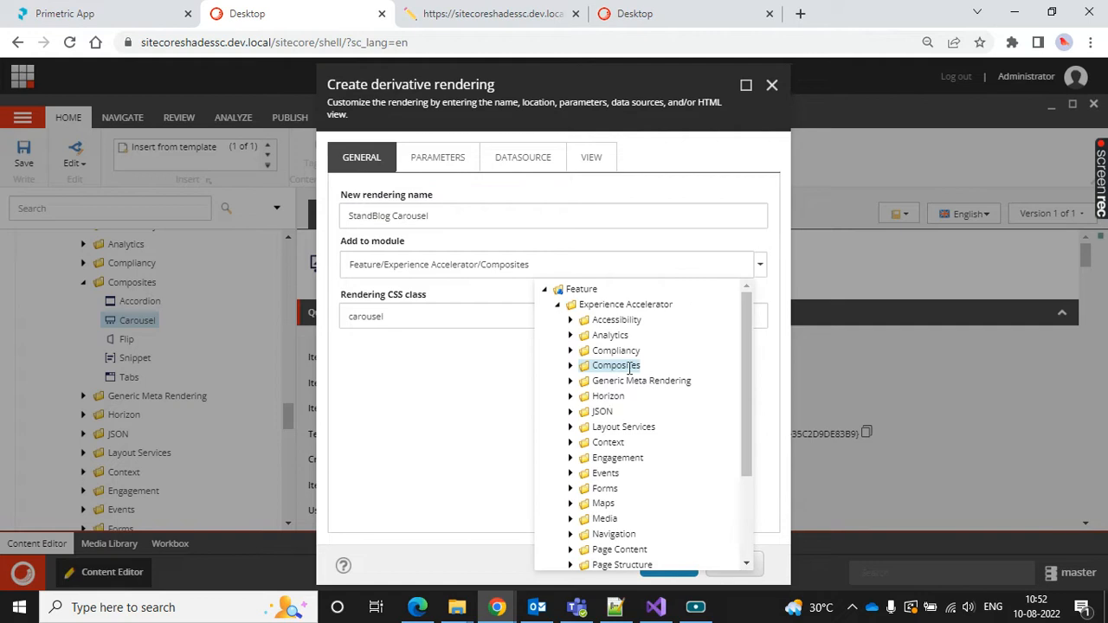
left_click(557, 305)
left_click(557, 335)
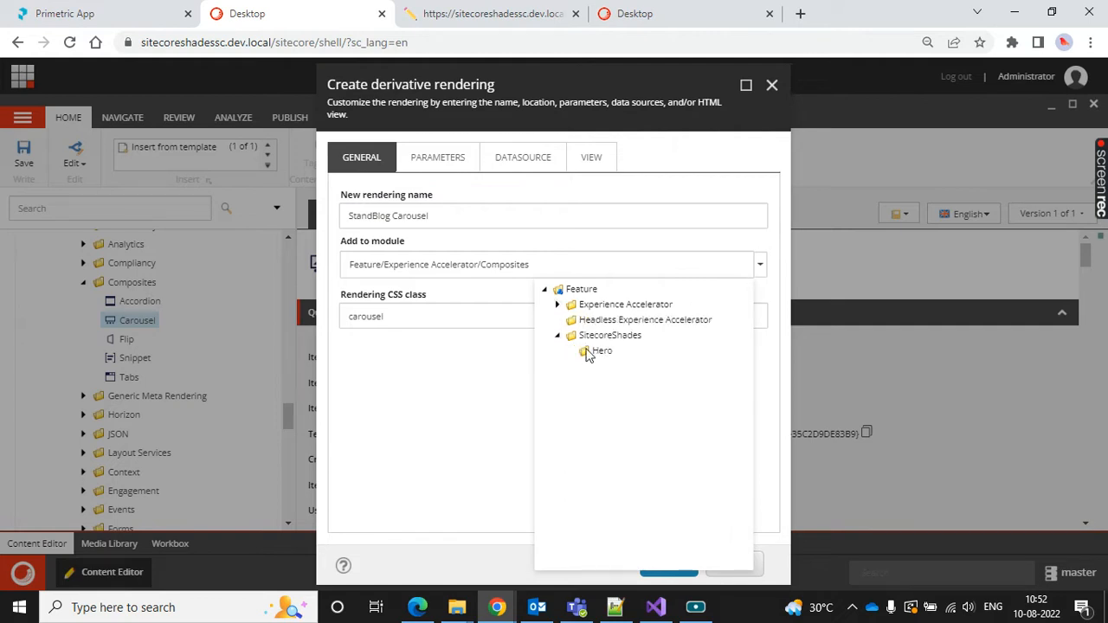
left_click(599, 351)
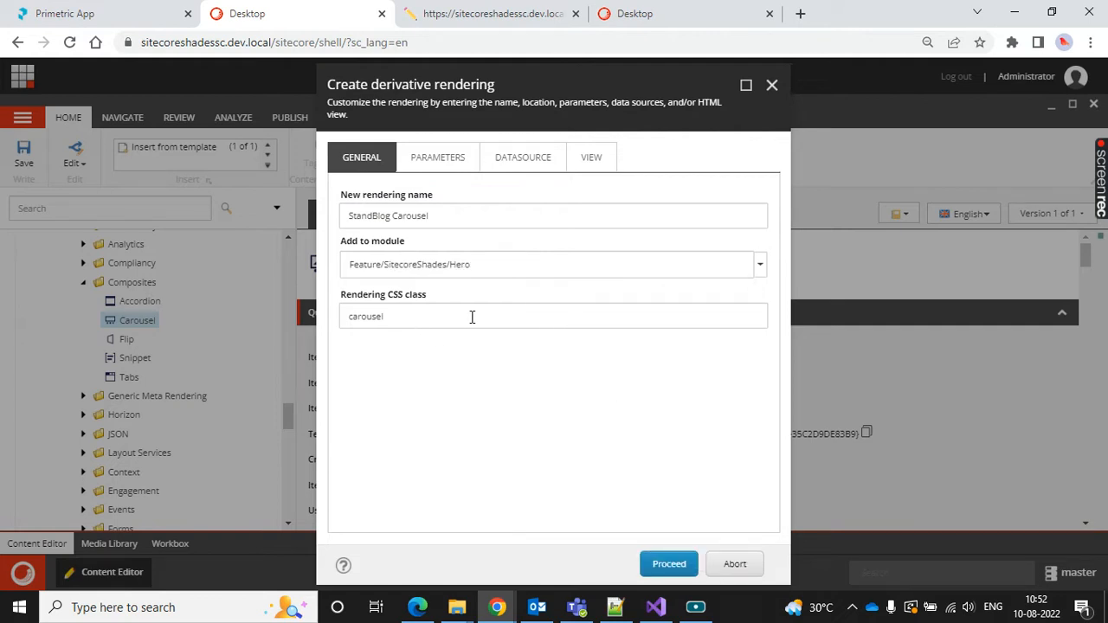
Make copies of the original rendering parameters and datasource, keep the original MVC view file, and run the clone to completion
left_click(459, 169)
left_click(433, 218)
left_click(438, 250)
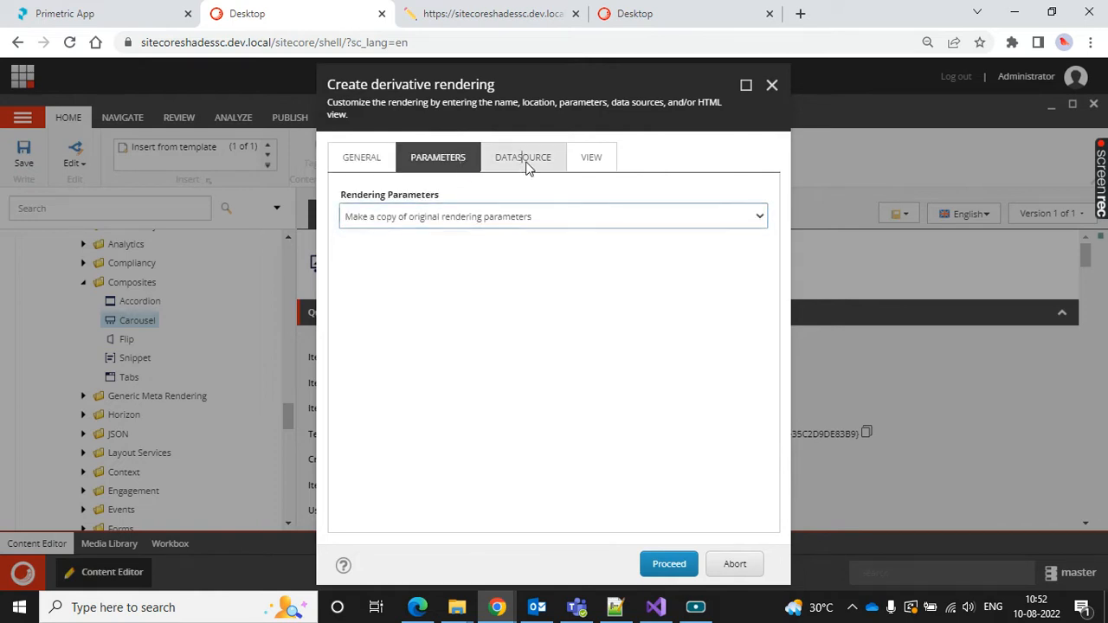
left_click(526, 165)
left_click(476, 218)
left_click(477, 251)
left_click(589, 158)
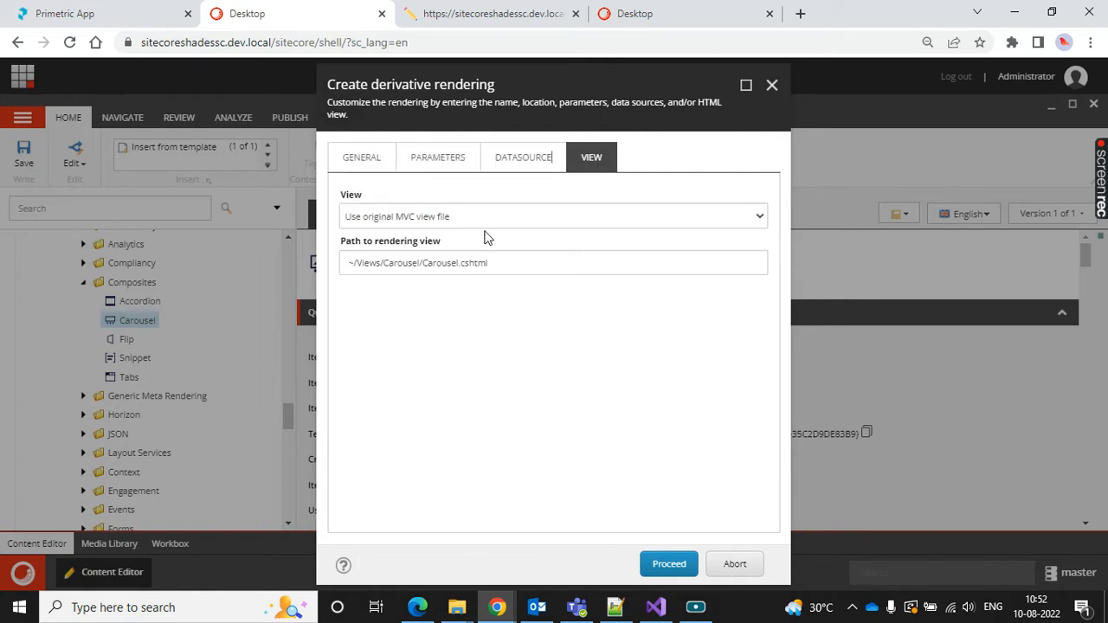
left_click(668, 563)
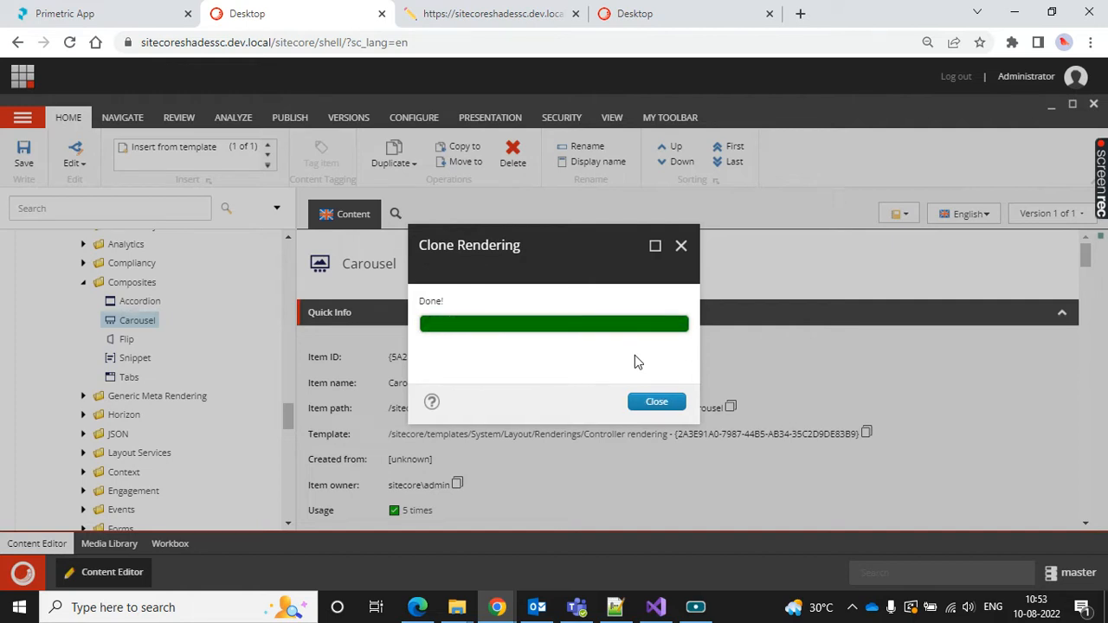
left_click(650, 403)
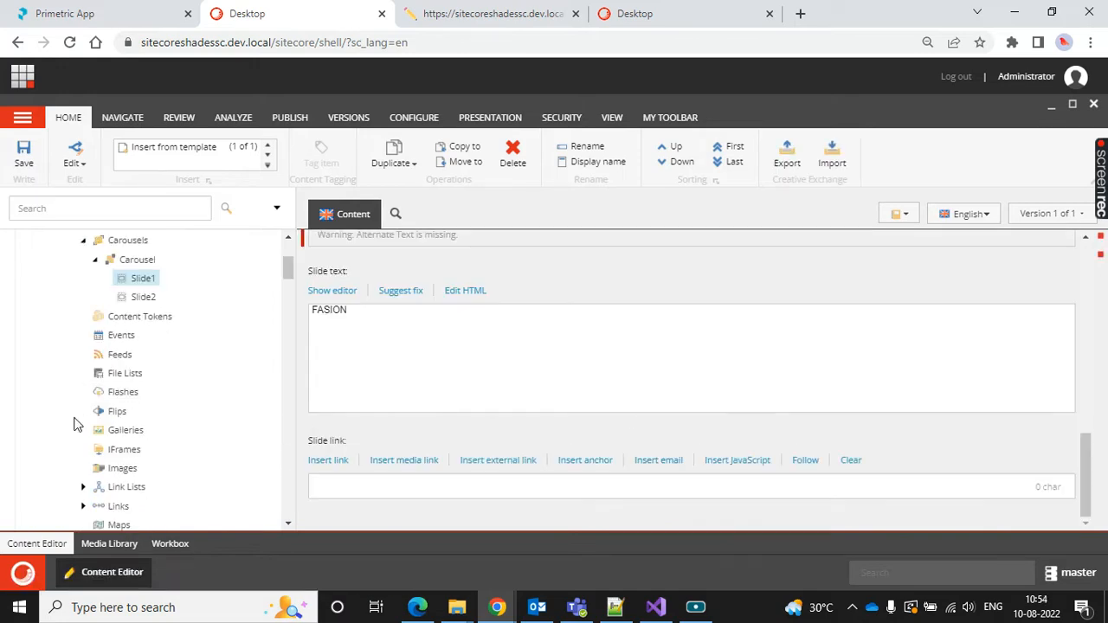
Open the StandBlog Carousel Slide template in Templates/Feature/SitecoreShades/Hero, ready for a new field in its Slide section
scroll(156, 396, "down", 5)
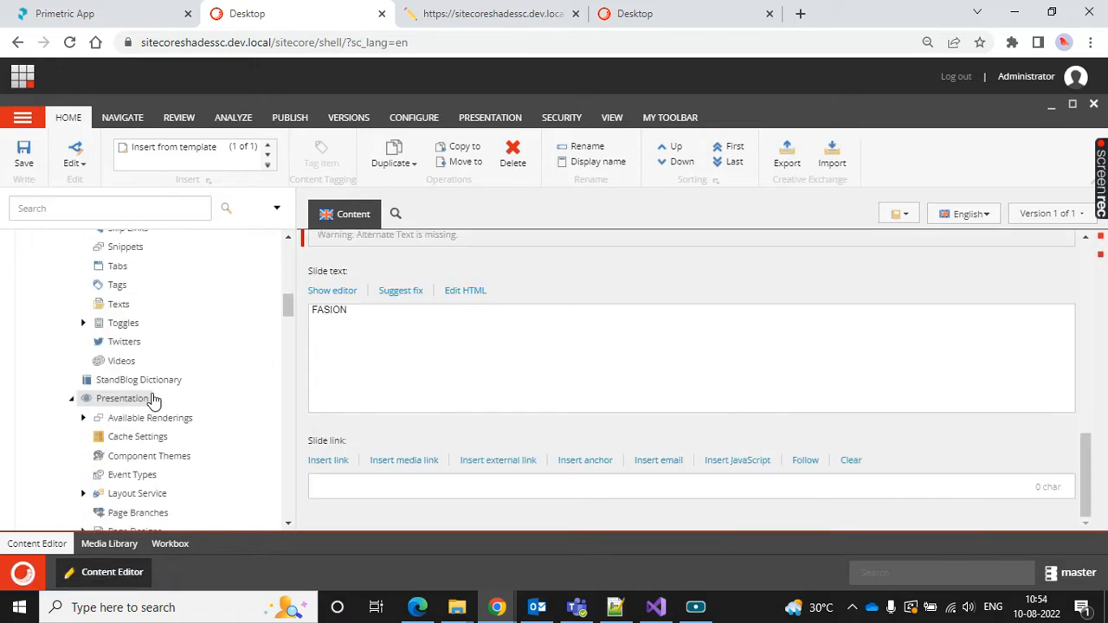
scroll(153, 400, "down", 15)
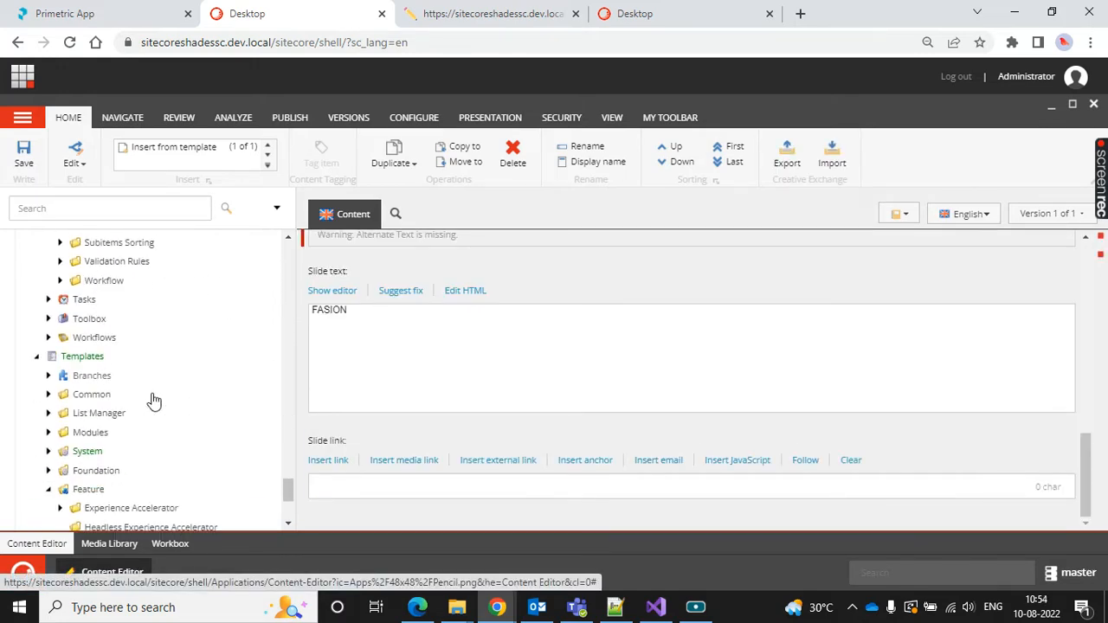
left_click(138, 446)
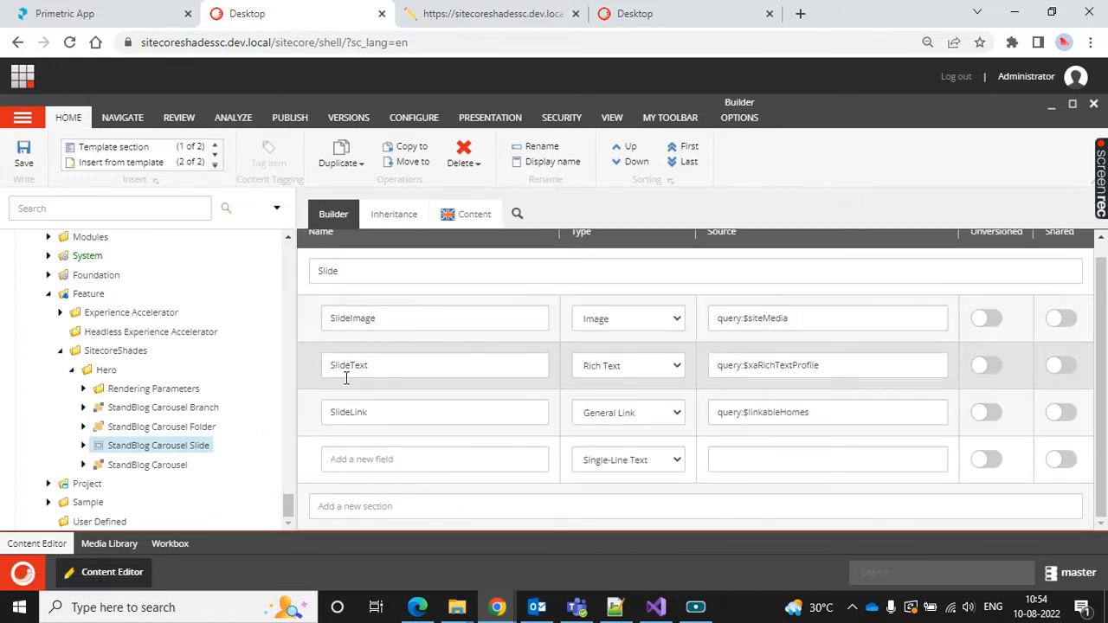
left_click(401, 451)
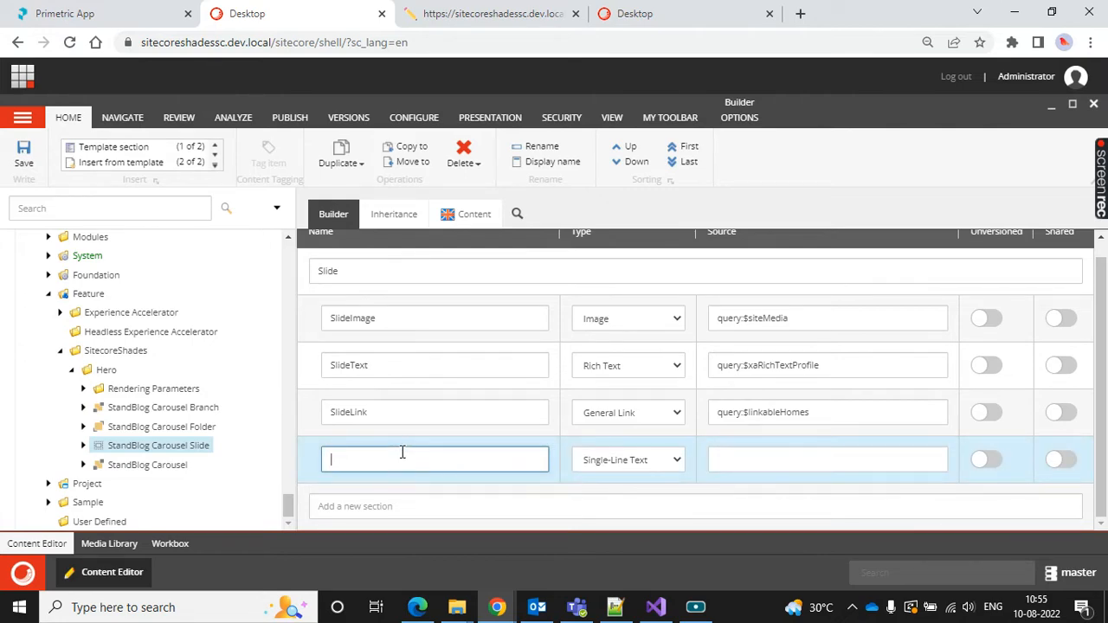
Switch to the Stand Blog HTML page in Edge and compare its carousel slide contents with the slide template's fields
left_click(412, 618)
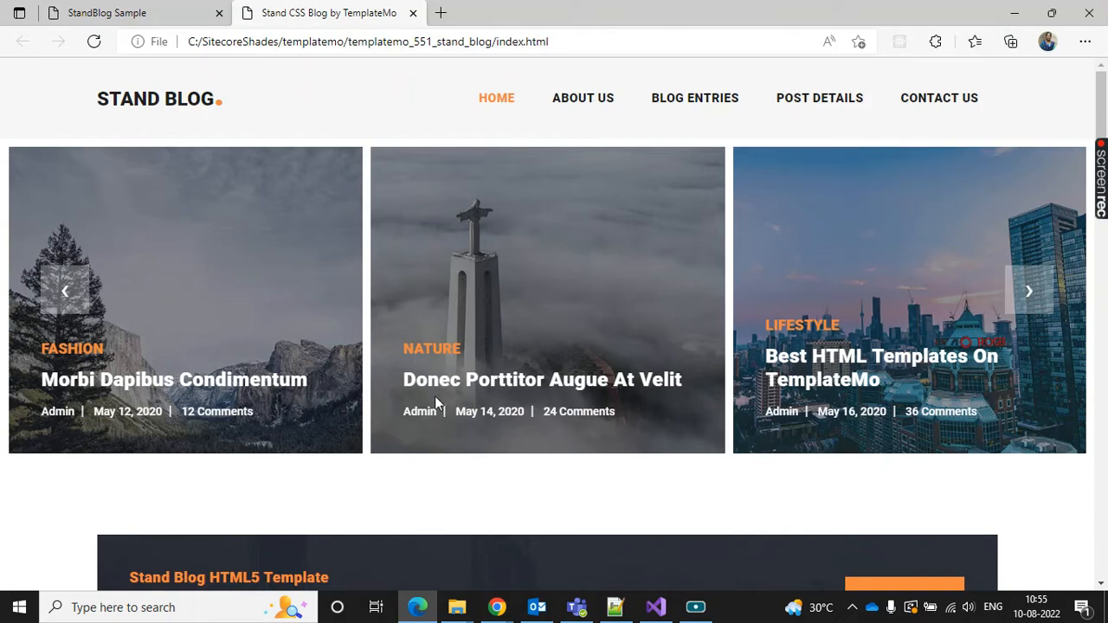
left_click(435, 399)
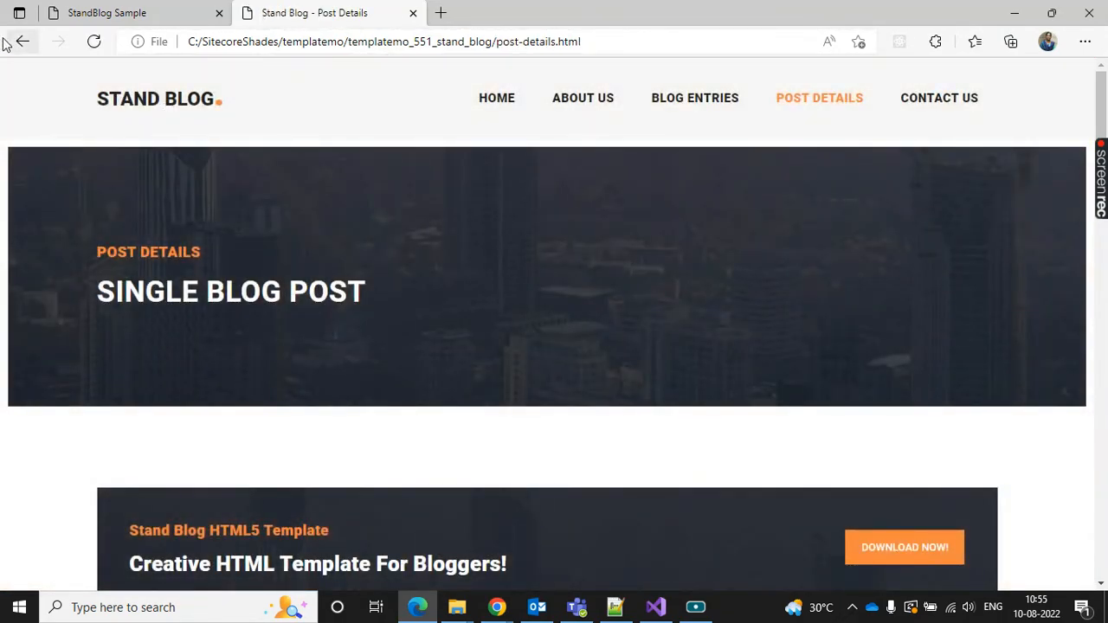
left_click(15, 41)
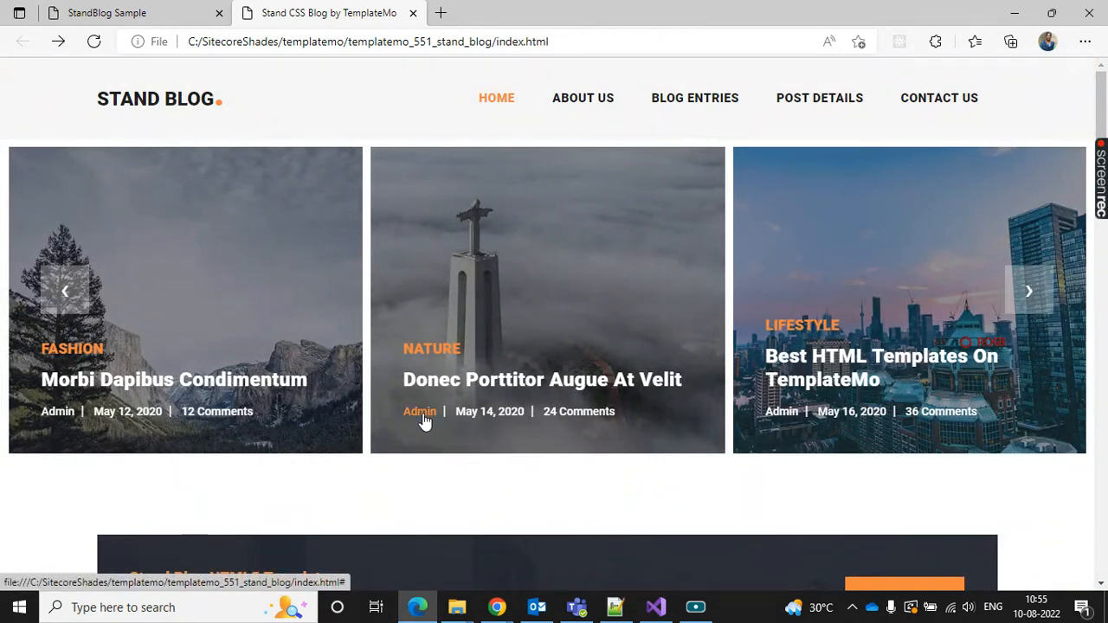
left_click(421, 412)
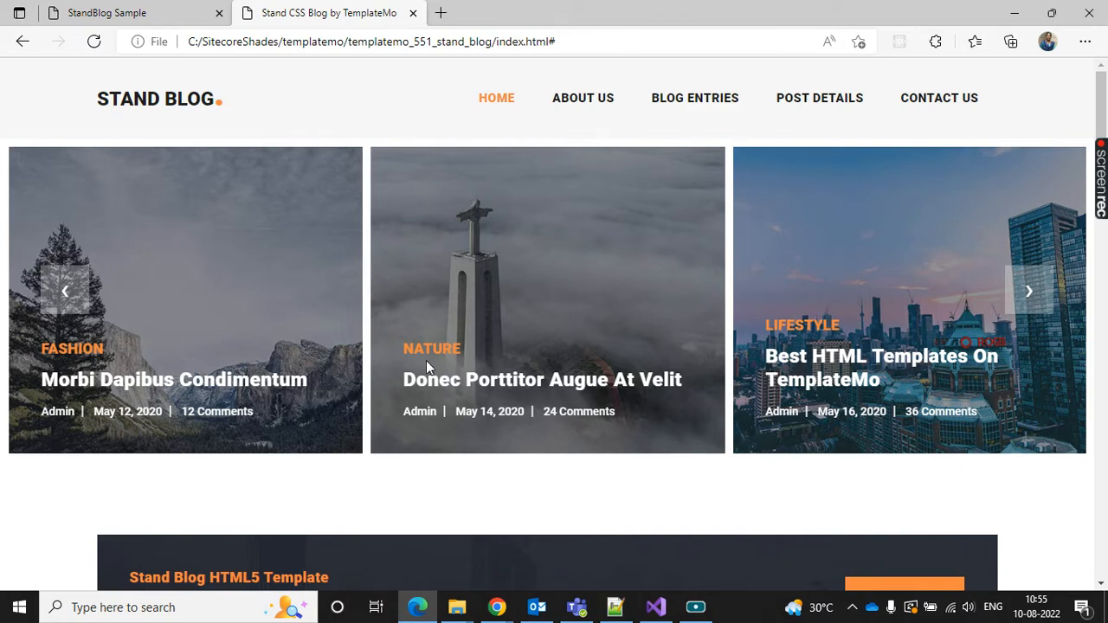
left_click_drag(410, 357, 598, 348)
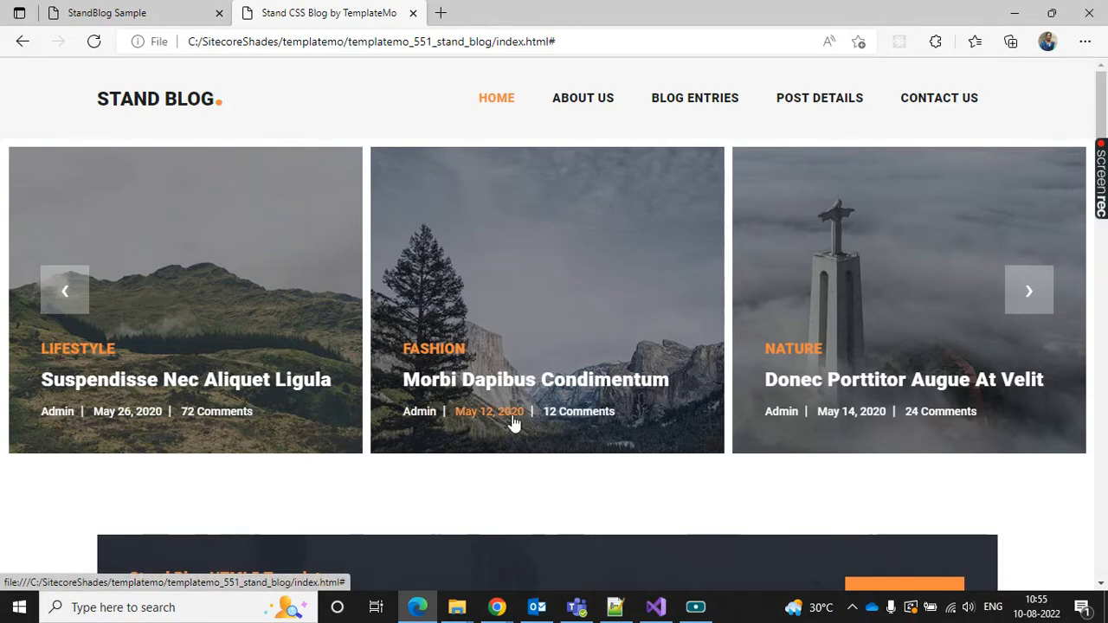
key("alt+Tab")
key("alt+Tab")
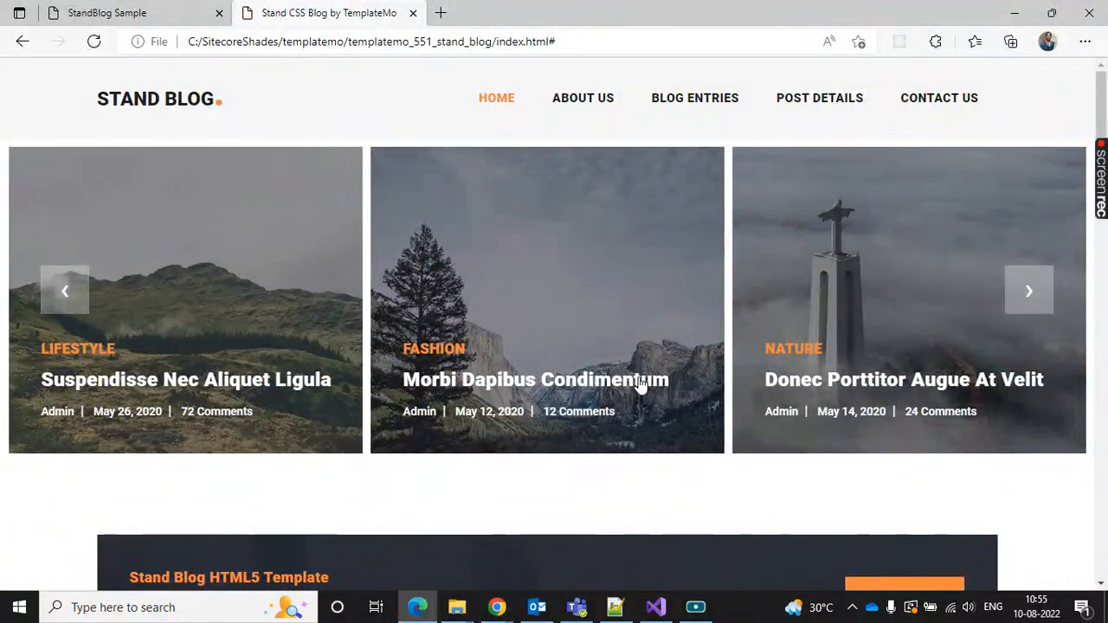
key("alt+Tab")
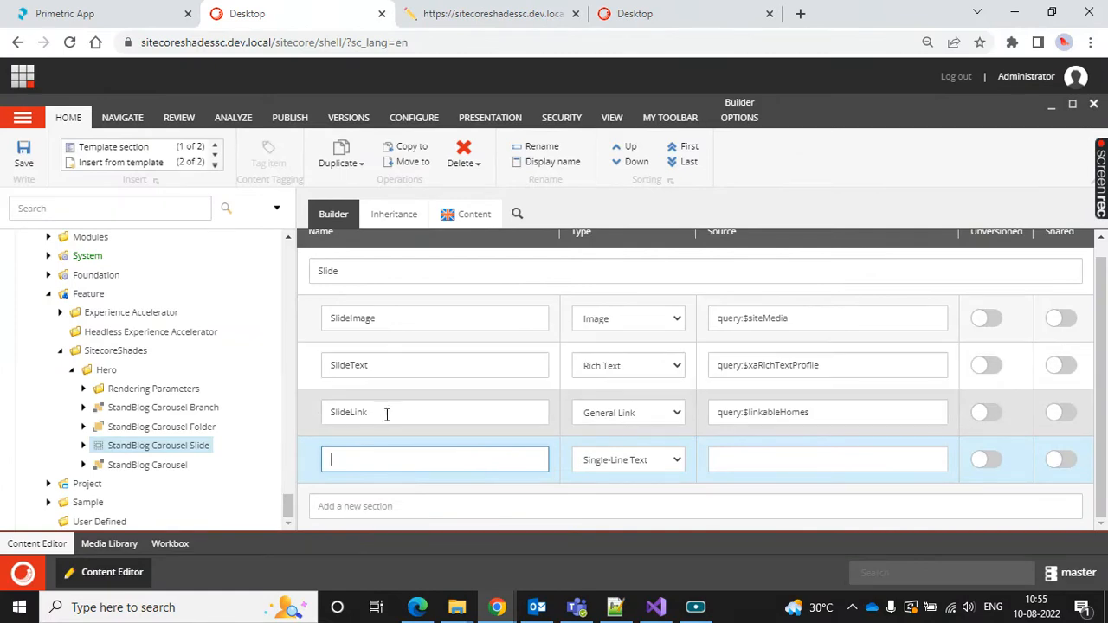
key("alt+Tab")
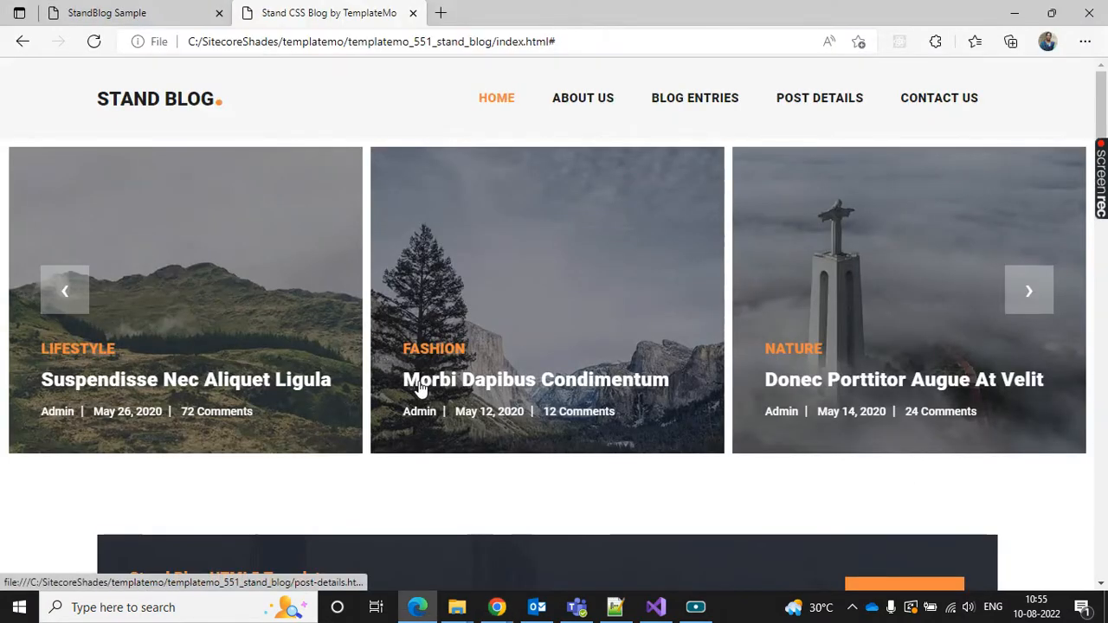
key("alt+Tab")
Rename the template's SlideLink field as SlideSubTitle, checking the name against the Stand Blog page in Edge
left_click(387, 409)
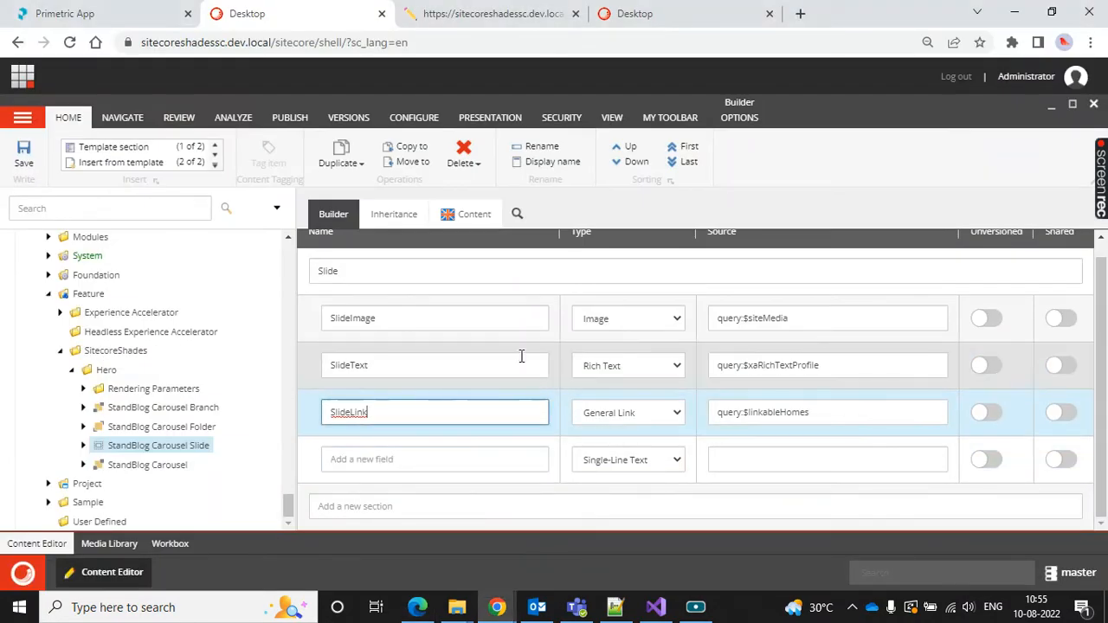
key("alt+Tab")
key("alt+Tab")
key("BackSpace")
key("BackSpace")
key("BackSpace")
key("BackSpace")
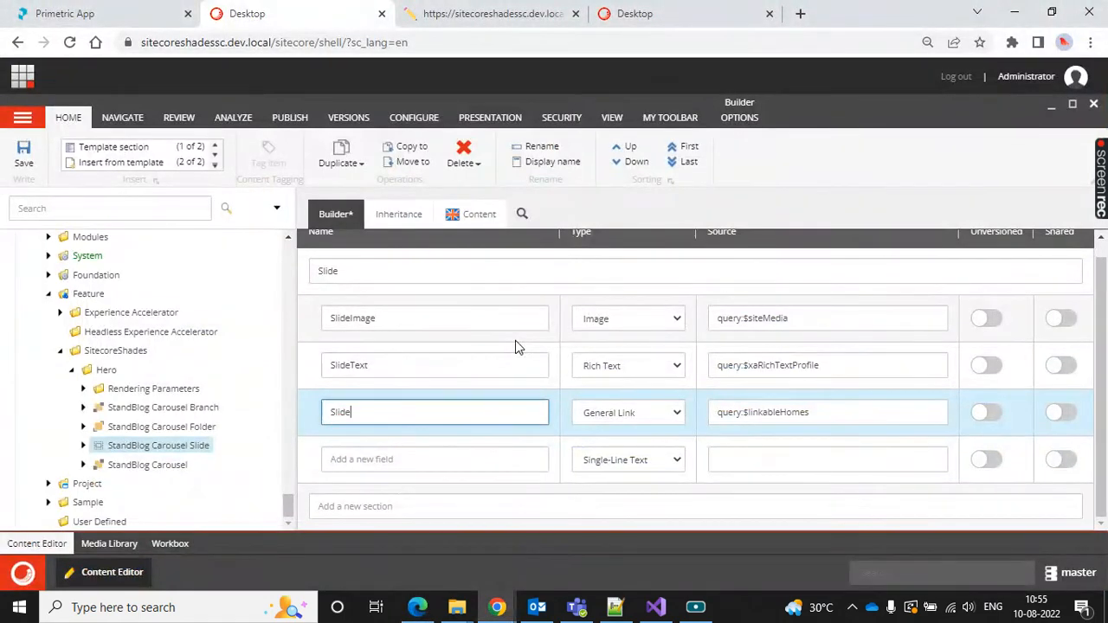
type("SubTitle")
key("alt+Tab")
key("alt+Tab")
key("BackSpace")
type("tle")
key("BackSpace")
key("BackSpace")
key("BackSpace")
type("tle")
key("alt+Tab")
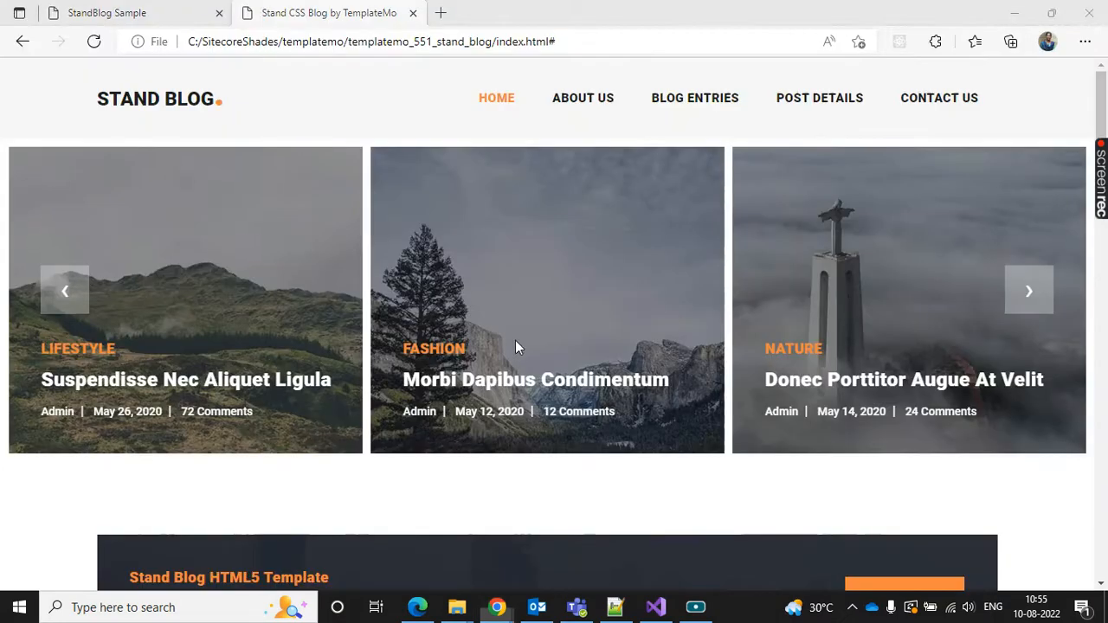
key("alt+Tab")
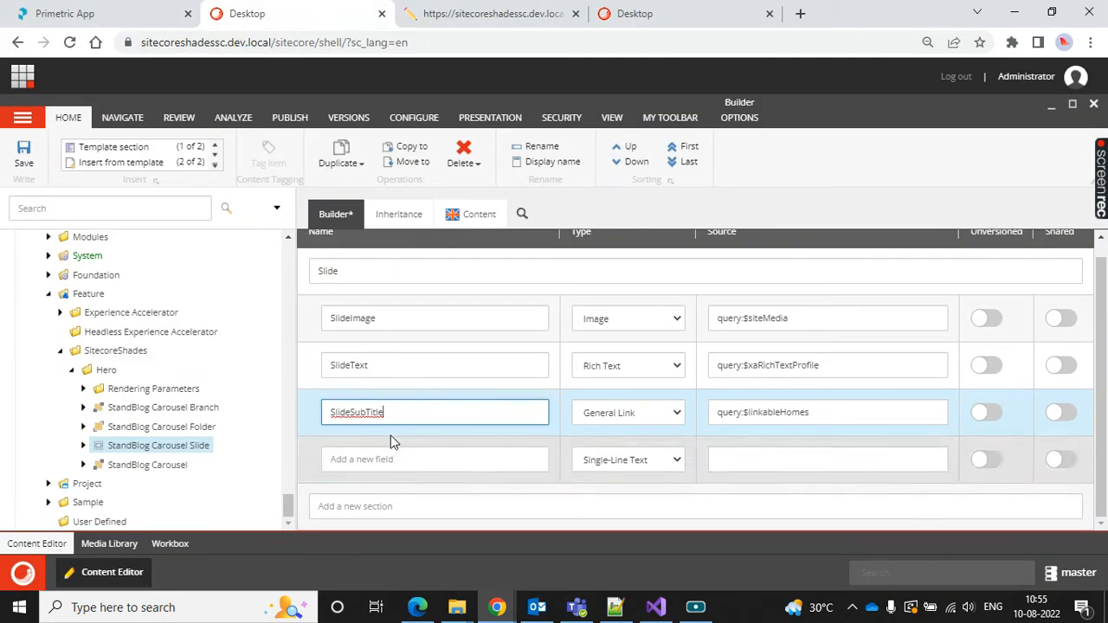
Add two new fields named SlideAuthor and SlideDate to the Slide section
left_click(394, 456)
type("SlideA")
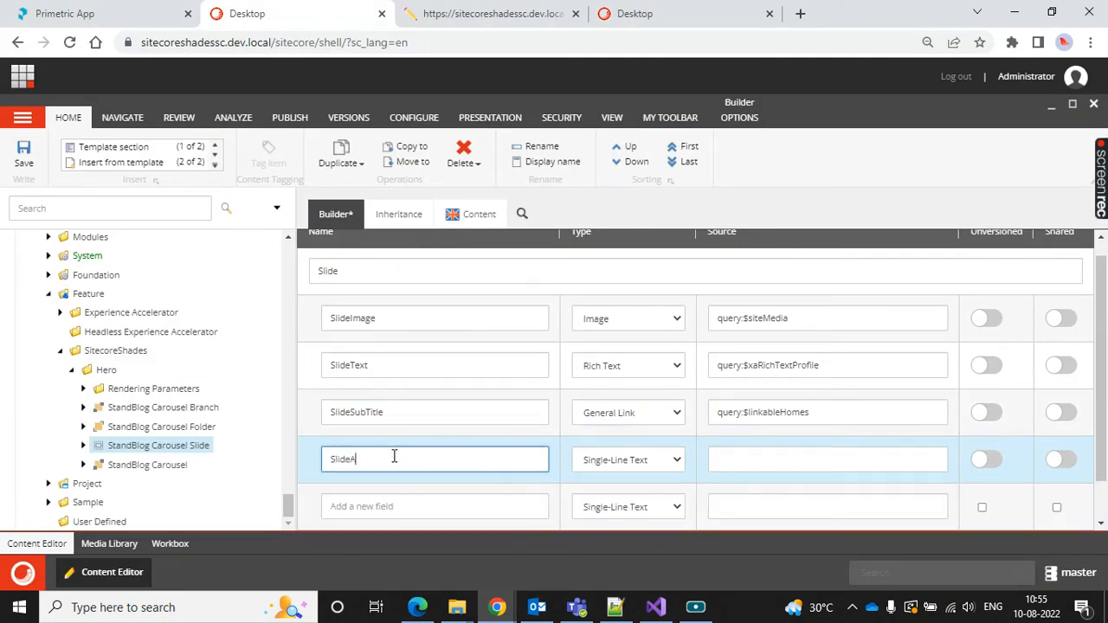
type("uthor")
left_click(392, 497)
type("Slide")
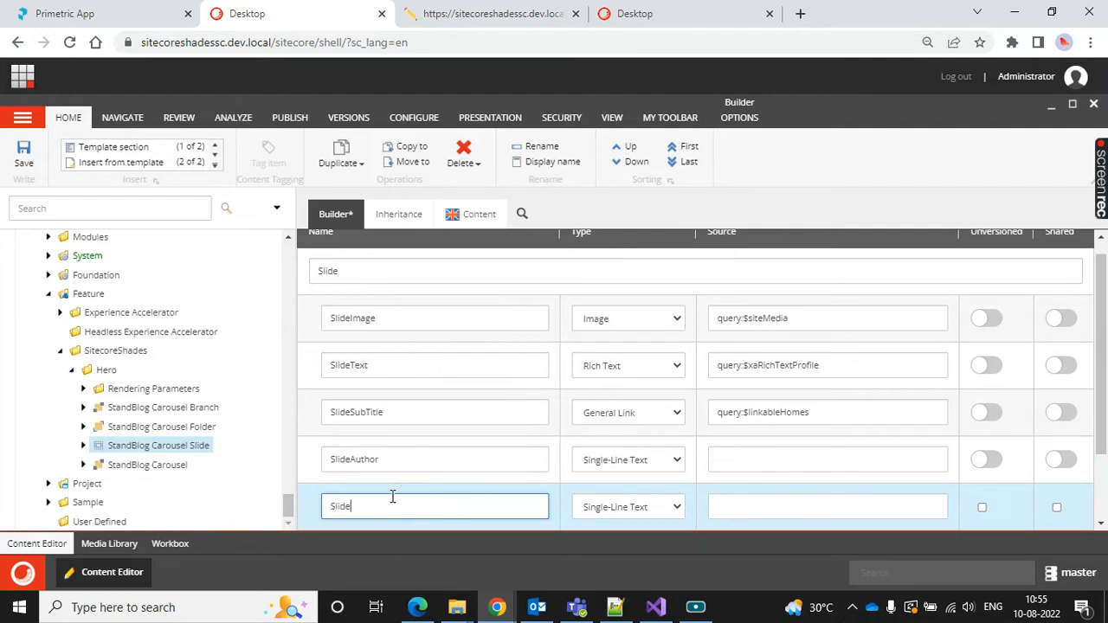
type("Date")
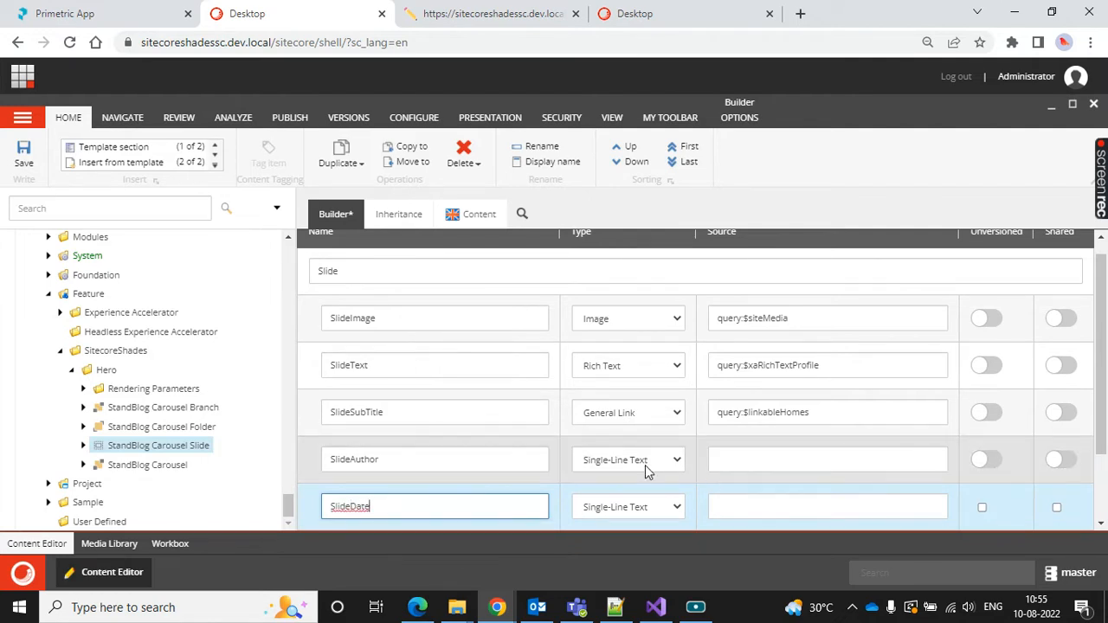
Set the SlideDate field's type to Datetime and save the StandBlog Carousel Slide template
left_click(642, 509)
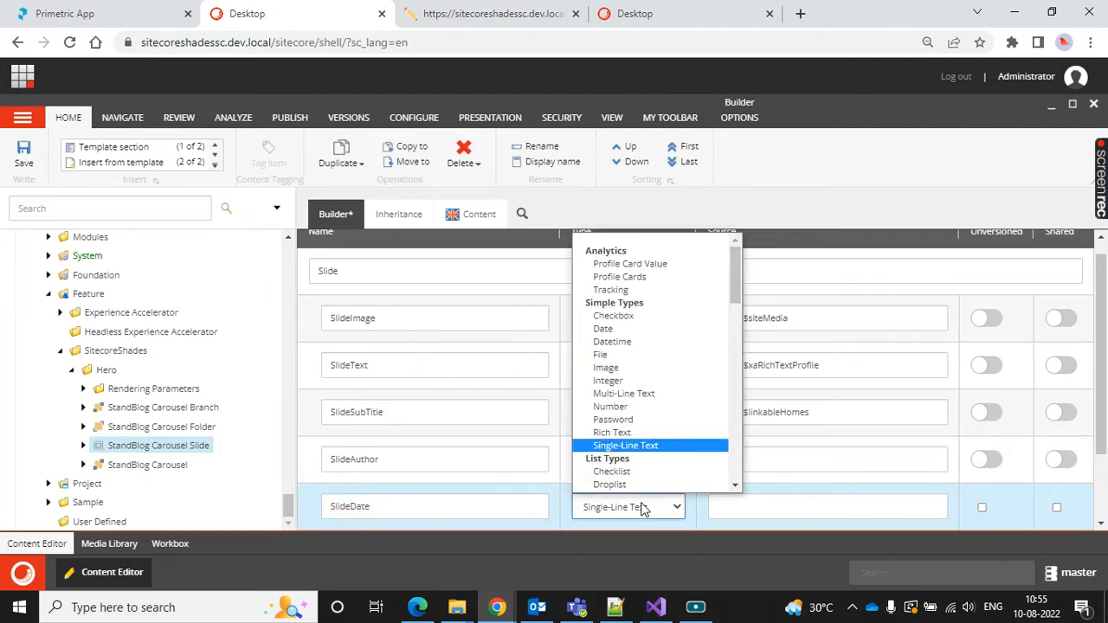
key("Down")
key("Down")
key("d")
key("d")
key("d")
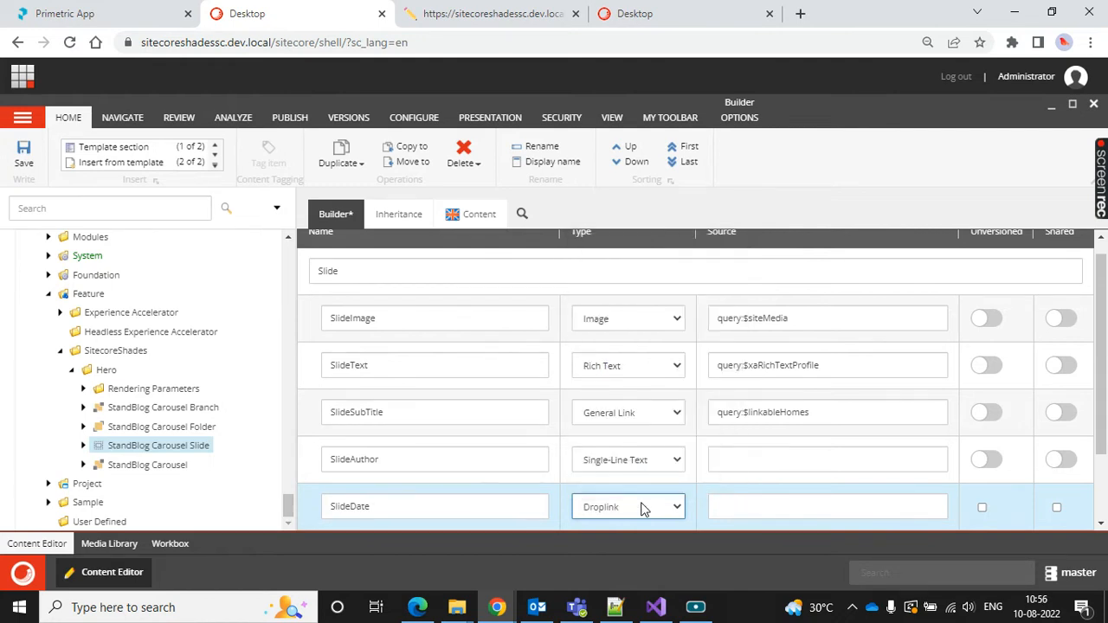
key("d")
key("d")
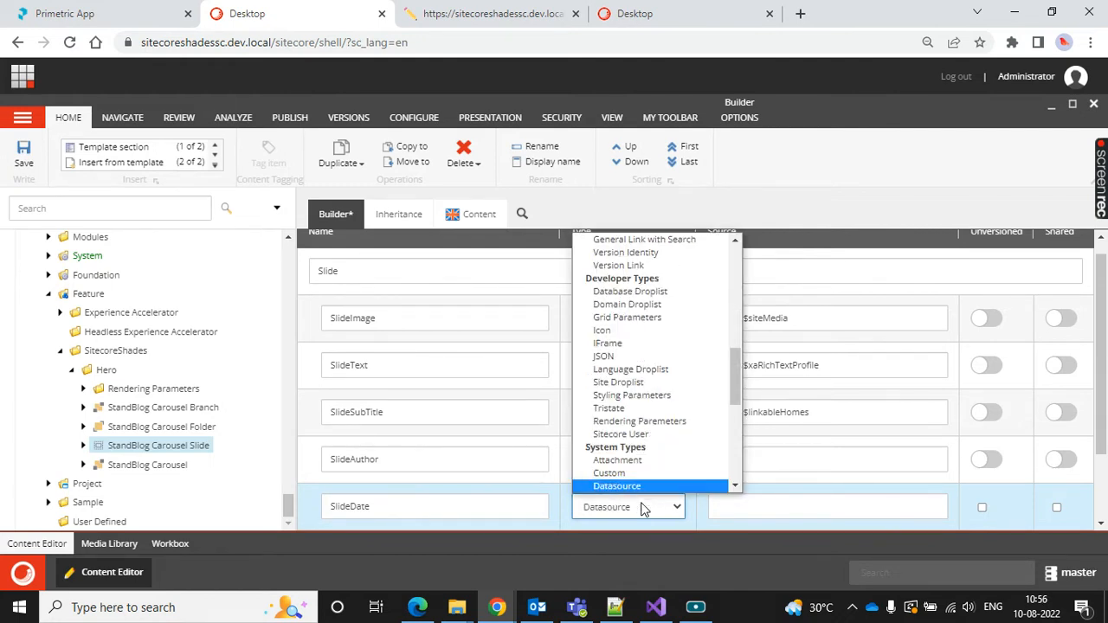
key("d")
key("d")
key("Return")
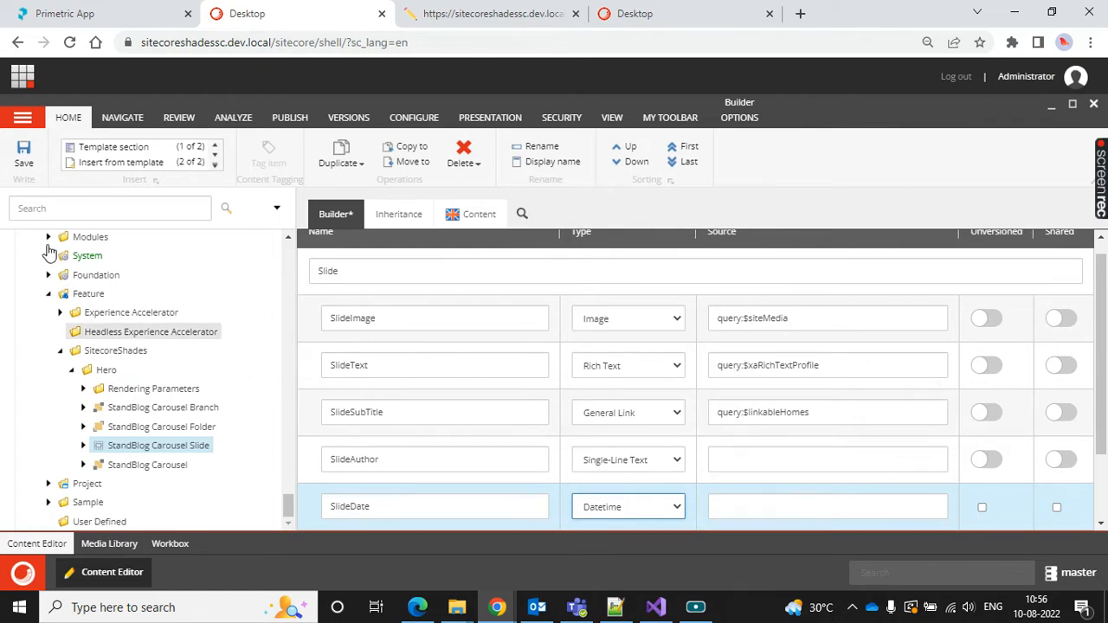
key("alt+Tab")
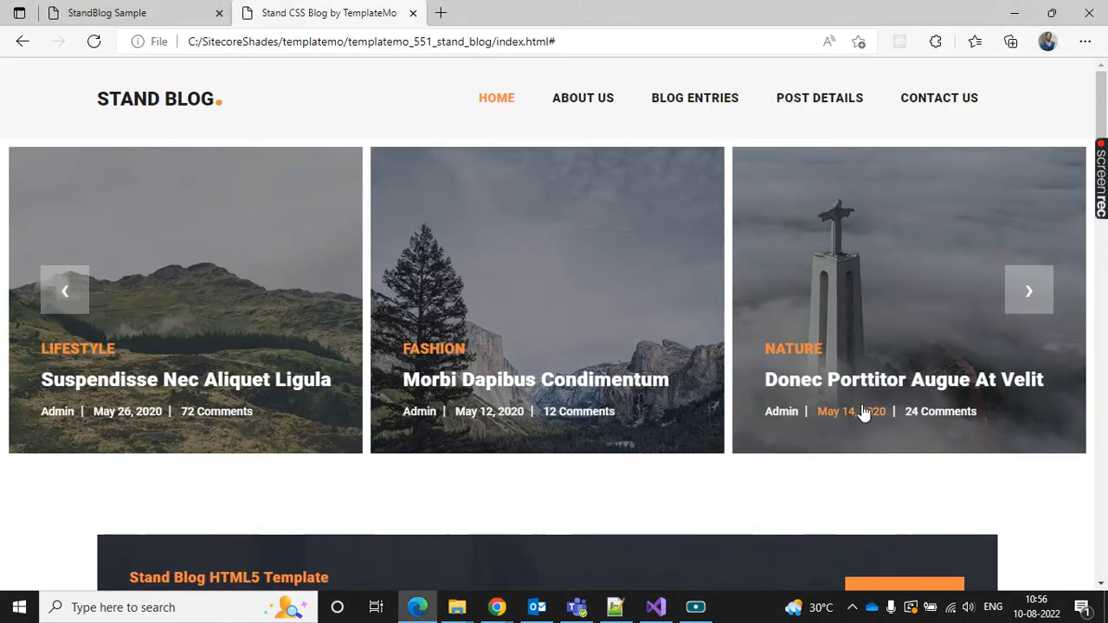
key("alt+Tab")
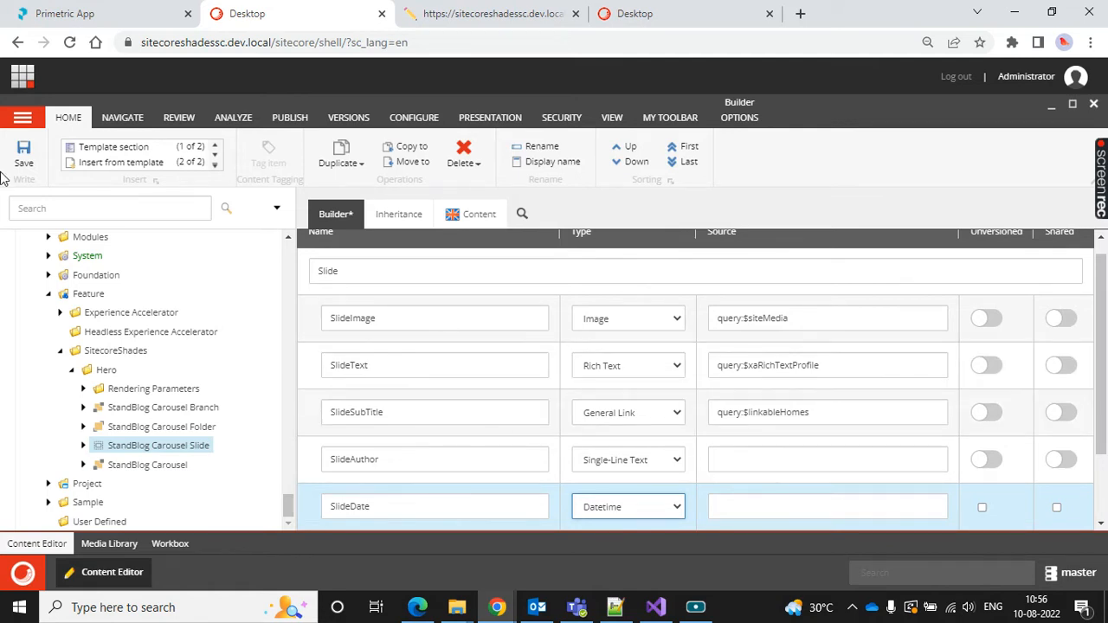
left_click(23, 152)
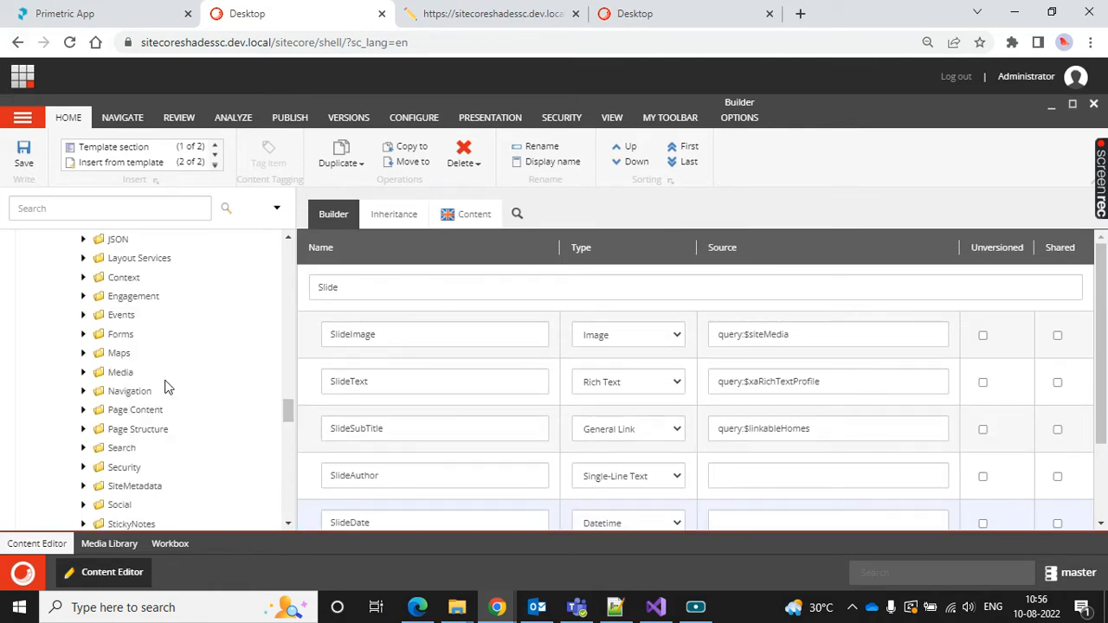
Collapse the StandBlog site's Data item and expand Available Renderings under its Presentation item in the content tree
scroll(167, 387, "up", 10)
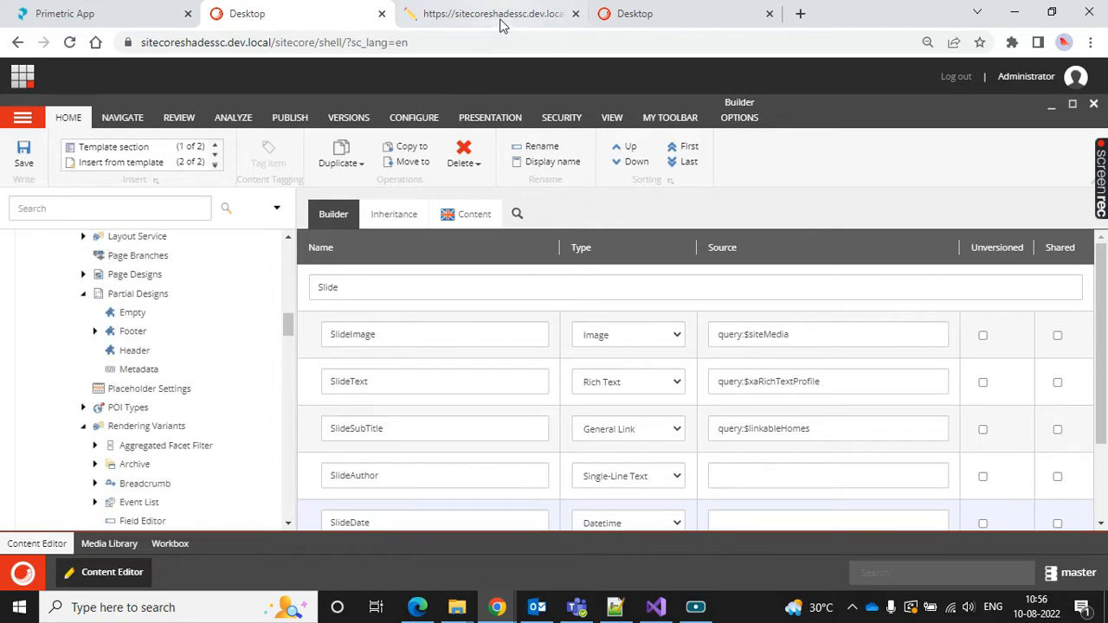
left_click(500, 24)
left_click(260, 18)
scroll(156, 453, "up", 10)
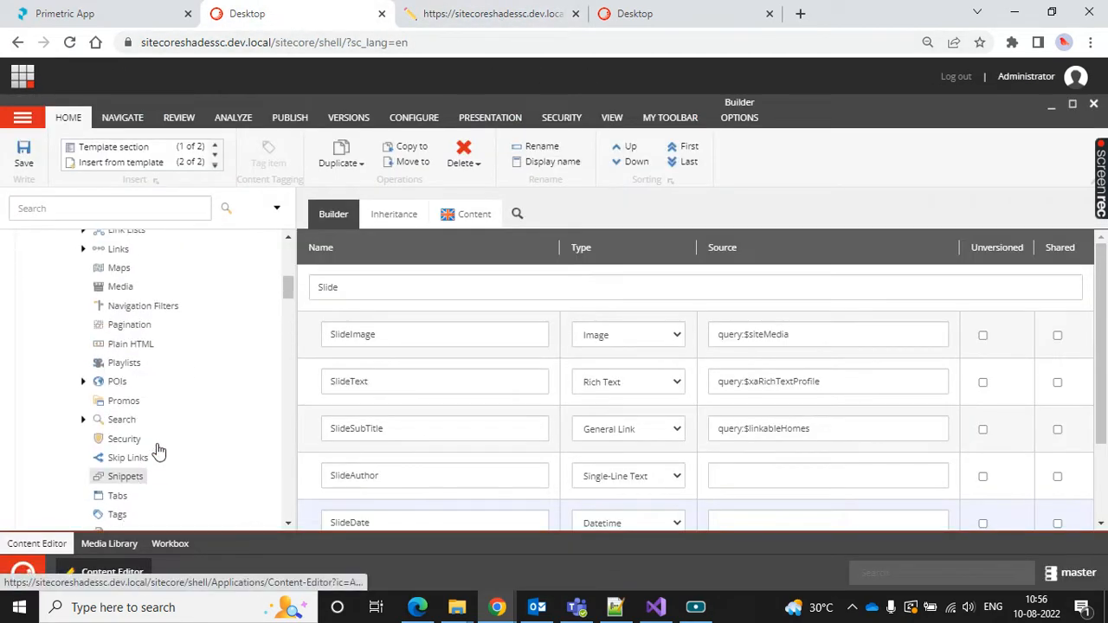
scroll(194, 409, "up", 2)
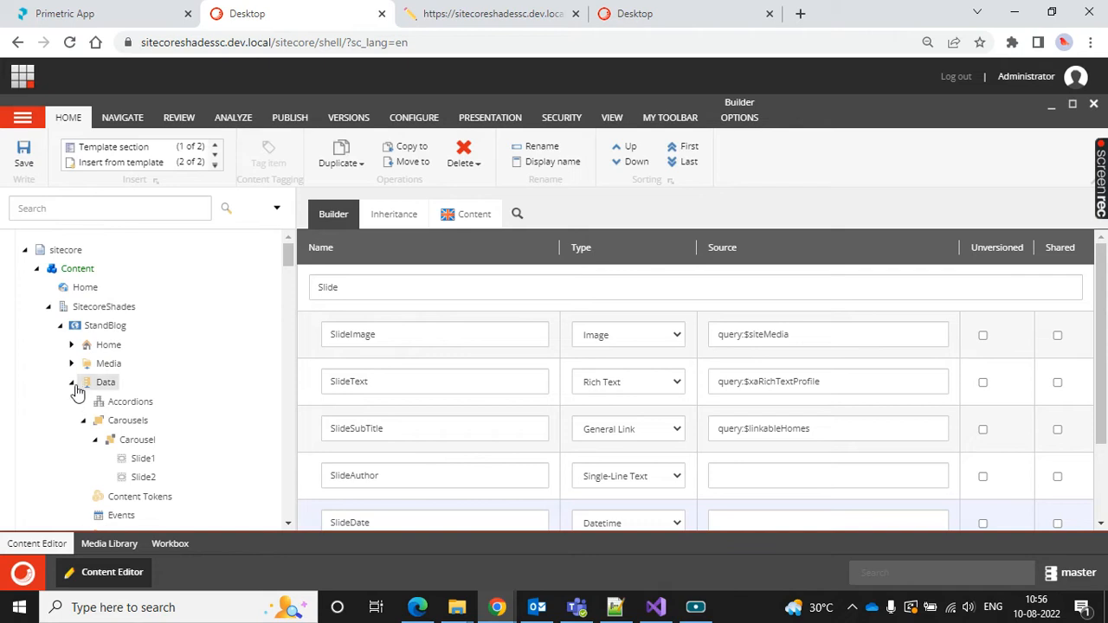
left_click(71, 382)
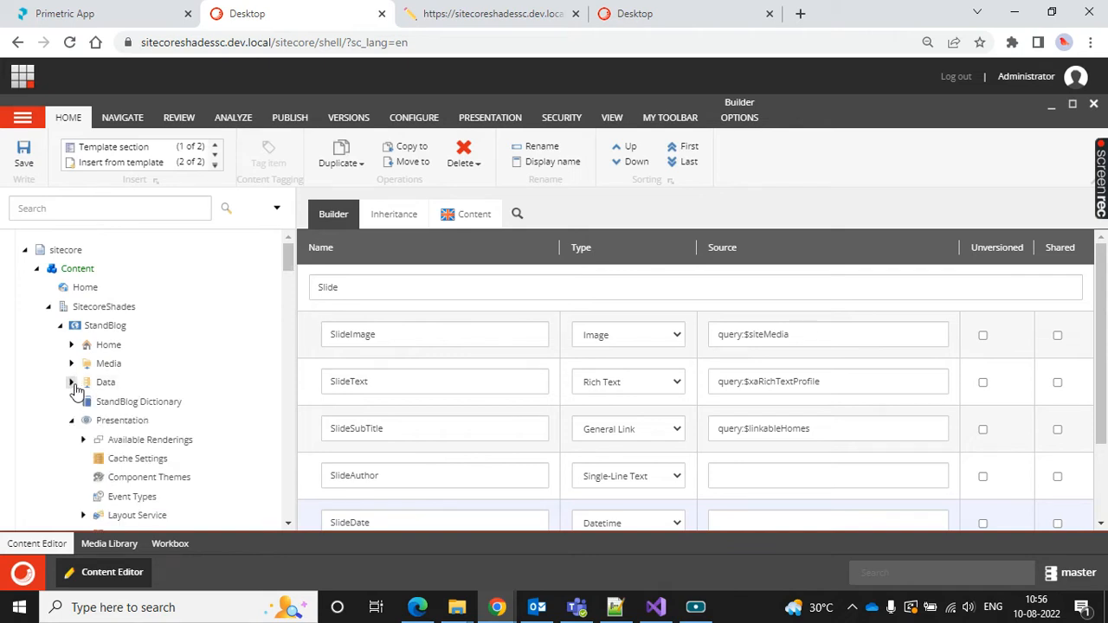
left_click(83, 440)
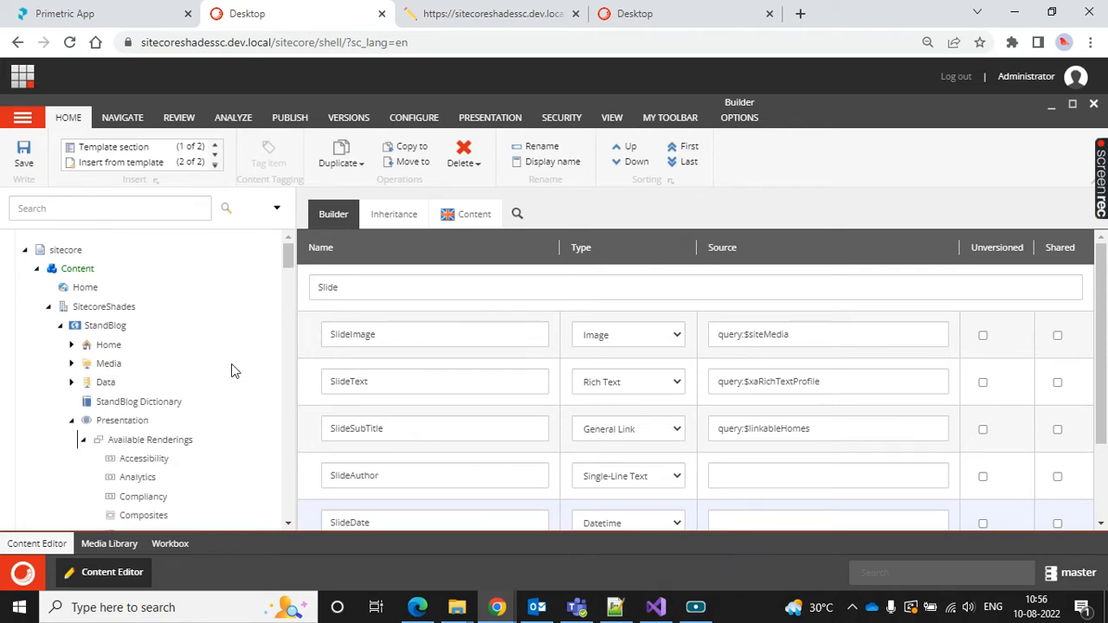
scroll(232, 370, "down", 1)
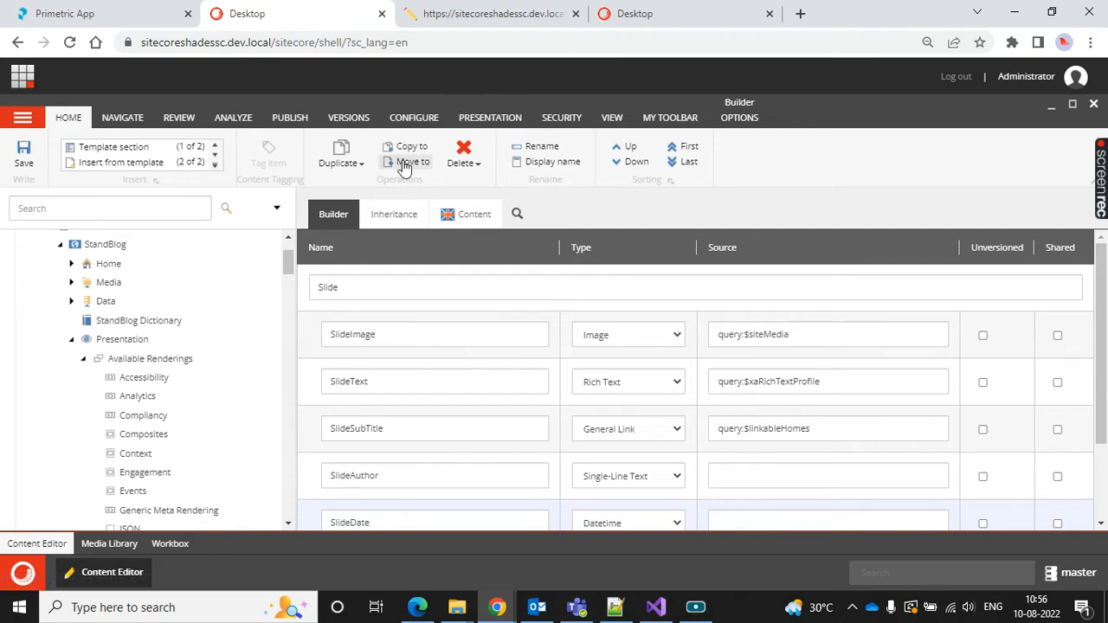
Reload the Header partial design in the Experience Editor and check the toolbox categories for the StandBlog Carousel rendering
left_click(506, 17)
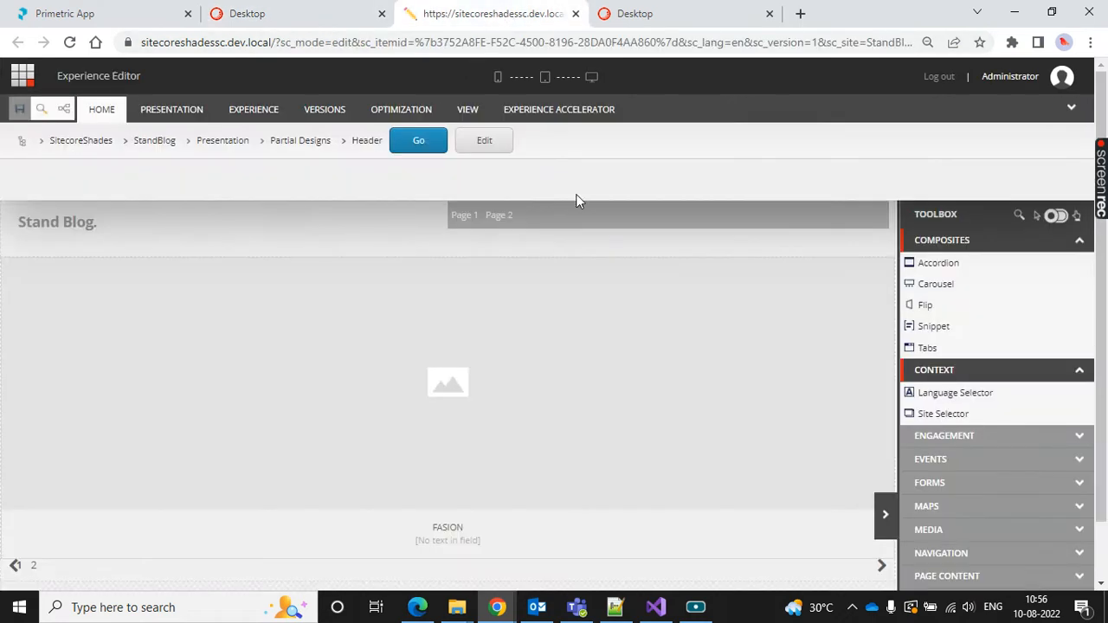
left_click(69, 43)
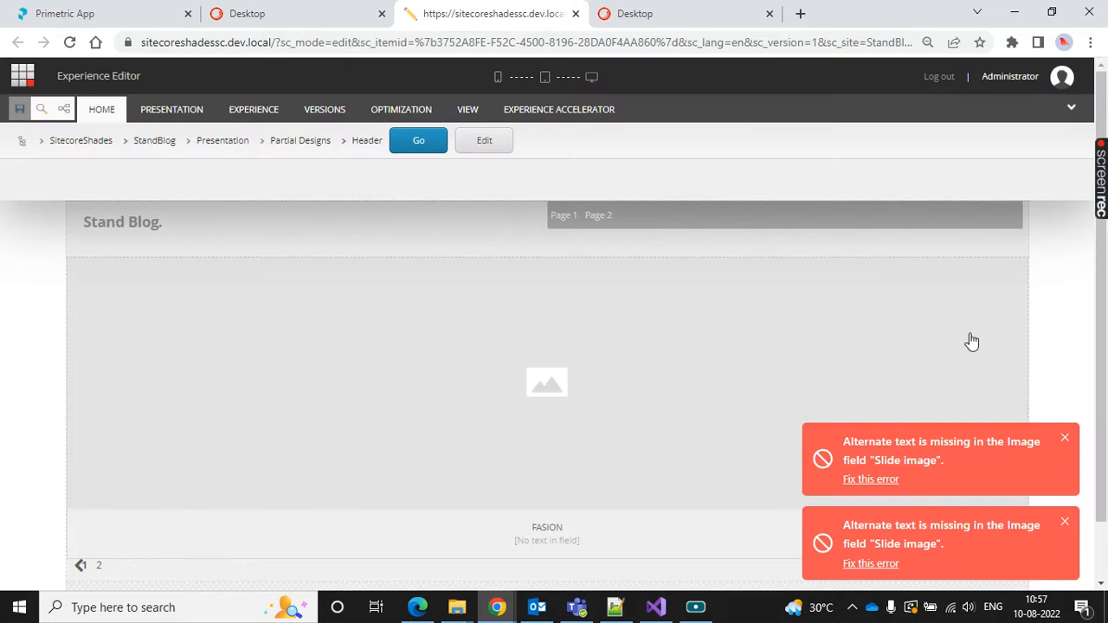
left_click(1065, 441)
left_click(1065, 522)
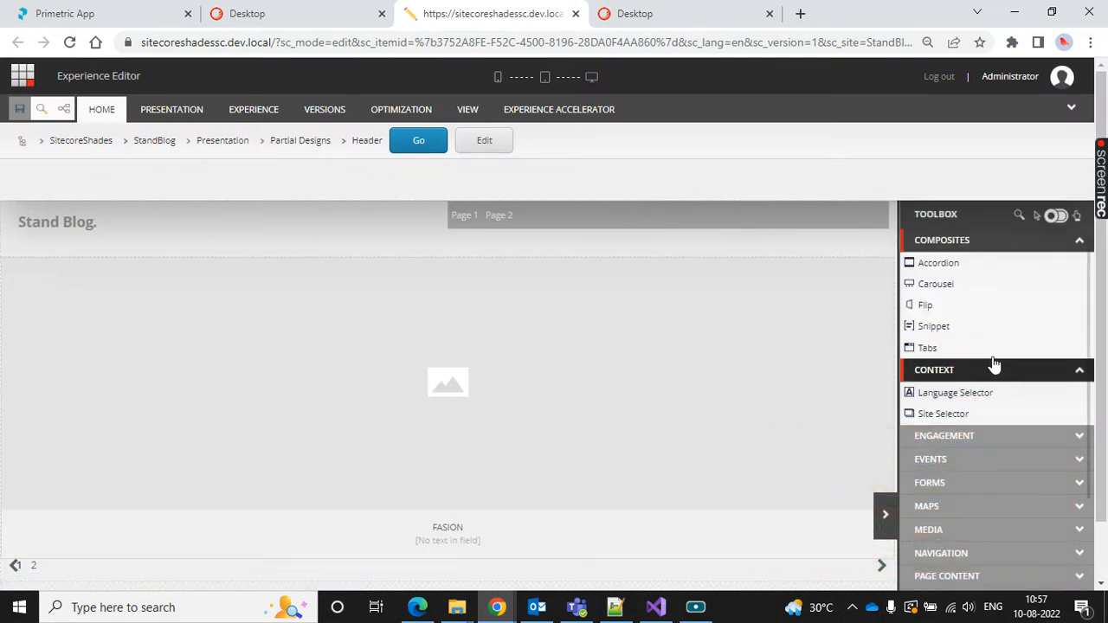
left_click(970, 240)
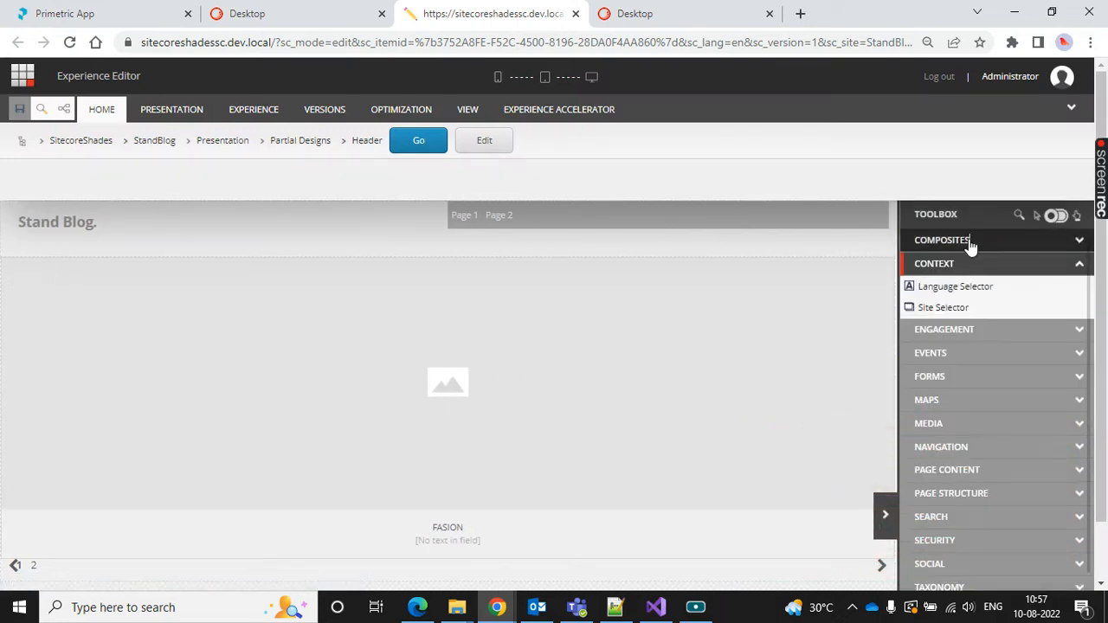
left_click(973, 263)
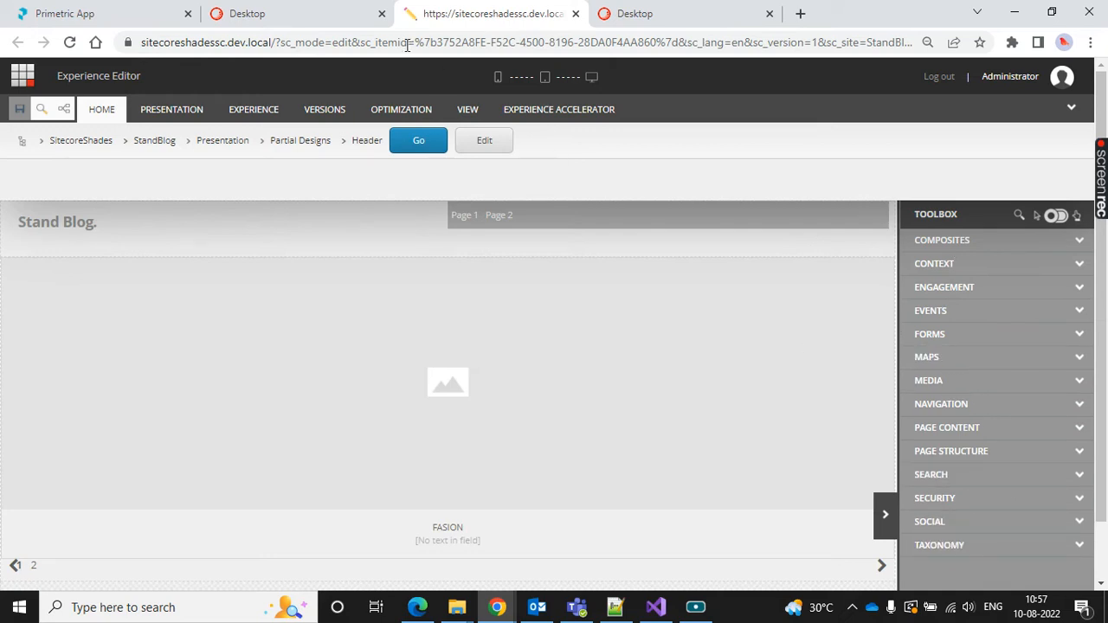
Insert an Available Renderings item named SatndBlog under StandBlog's Presentation/Available Renderings
left_click(298, 14)
scroll(222, 354, "down", 1)
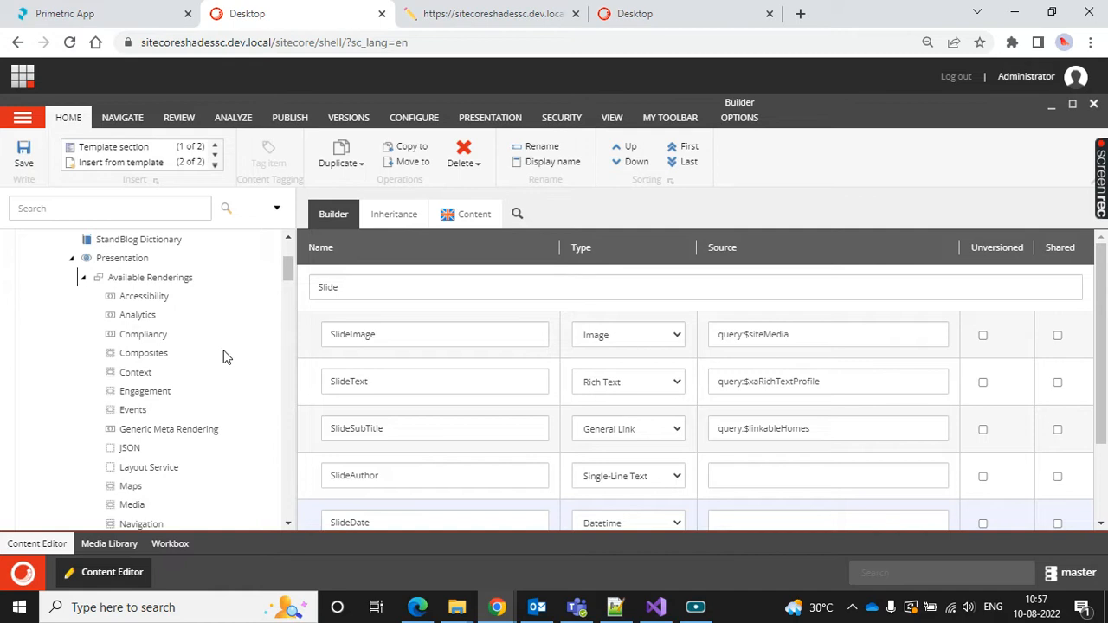
scroll(223, 357, "down", 2)
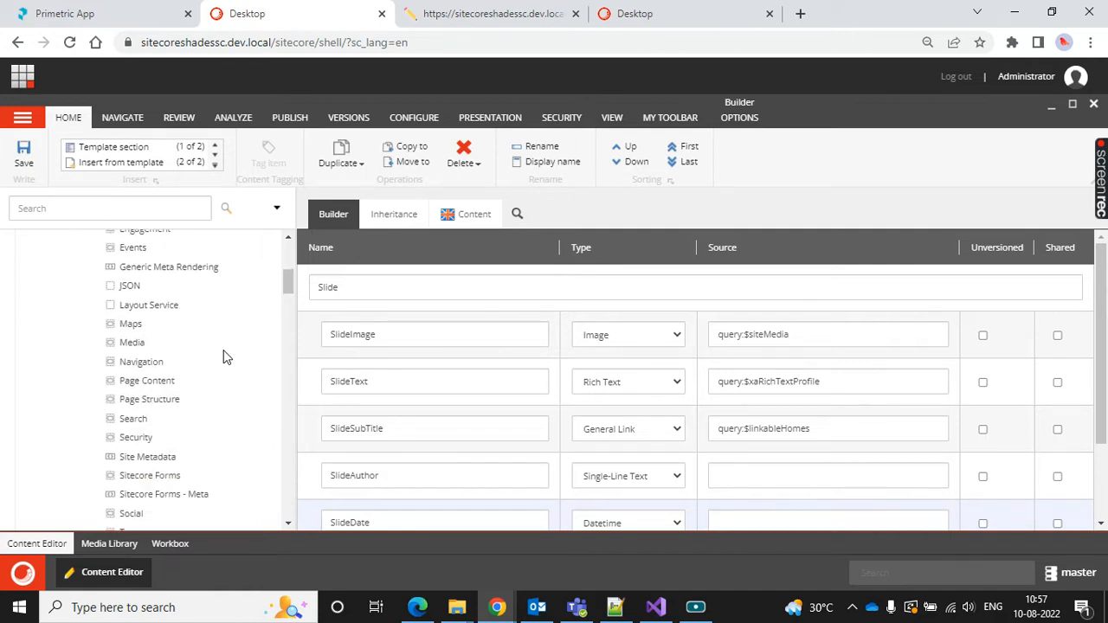
scroll(223, 357, "down", 2)
scroll(223, 357, "up", 4)
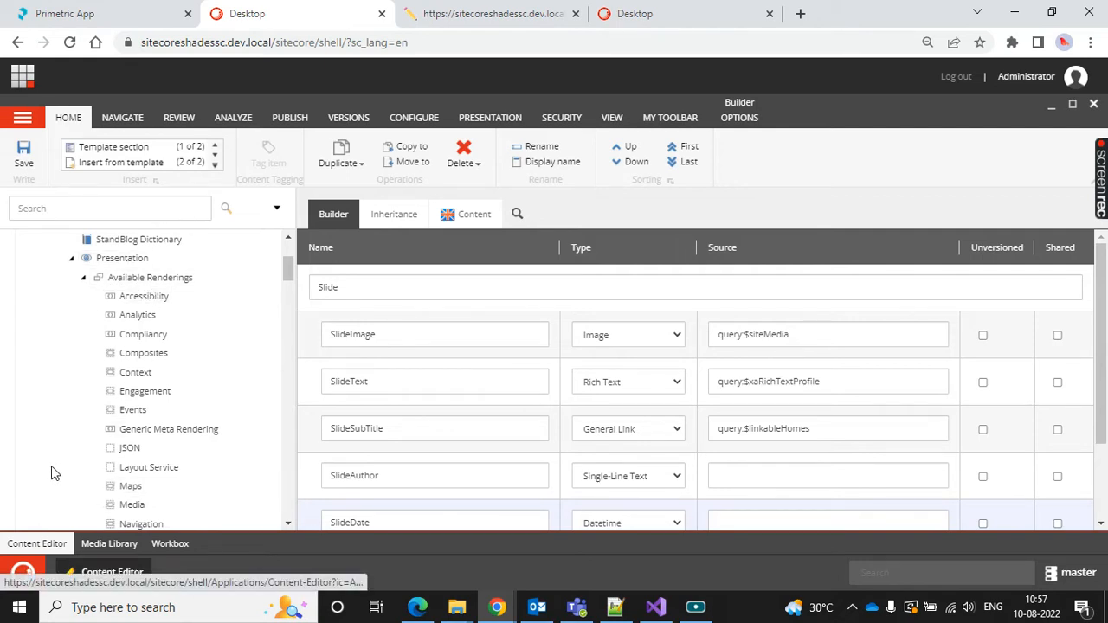
right_click(175, 286)
mouse_move(221, 291)
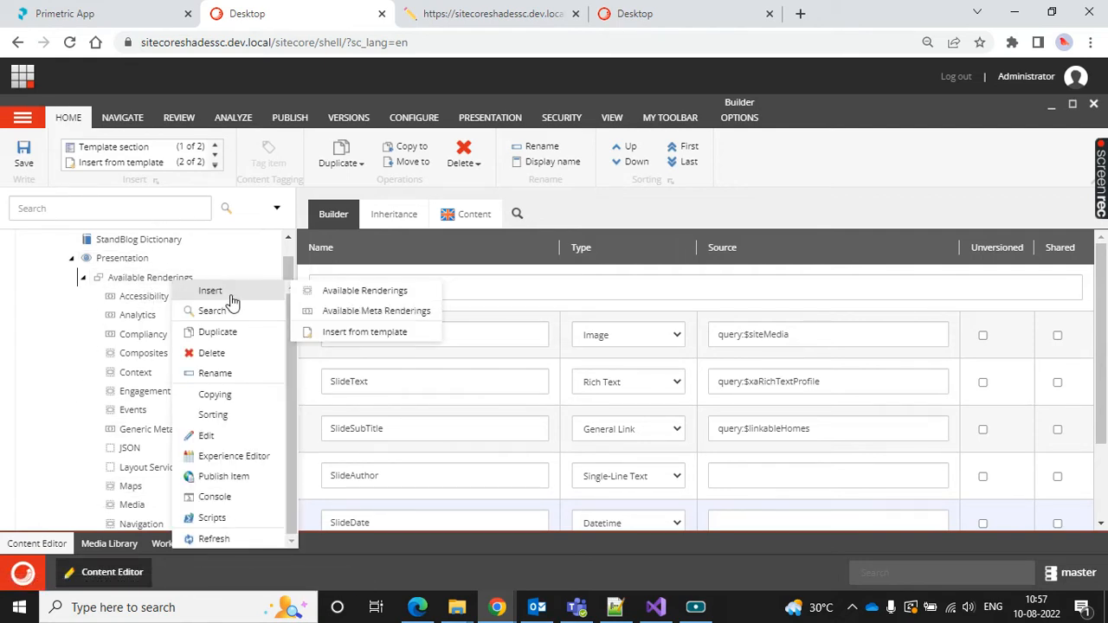
left_click(313, 290)
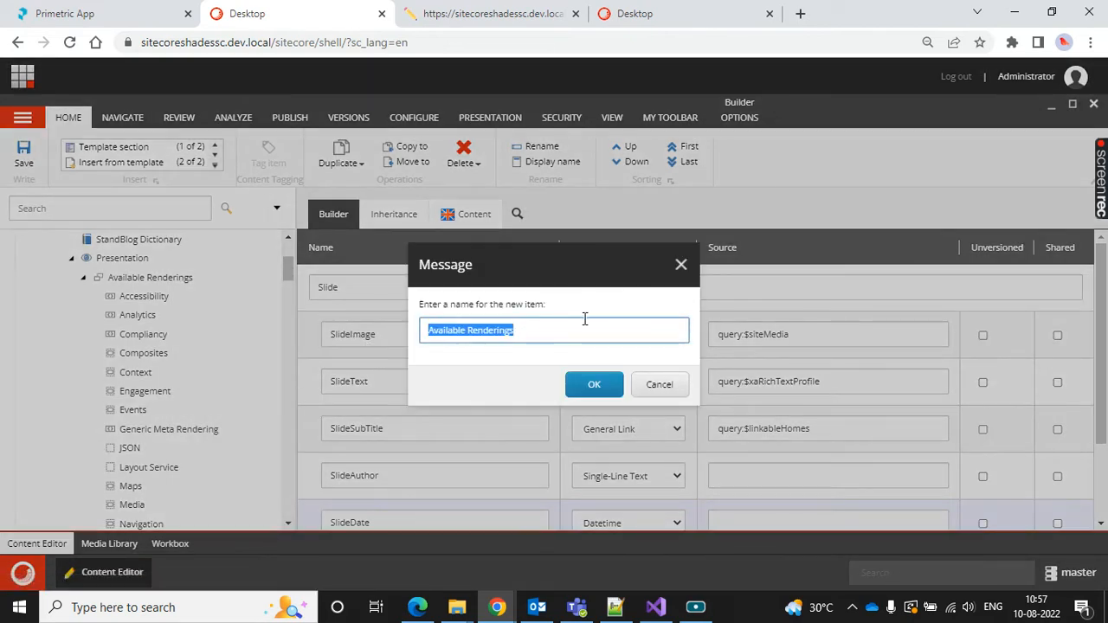
type("SatndBlog")
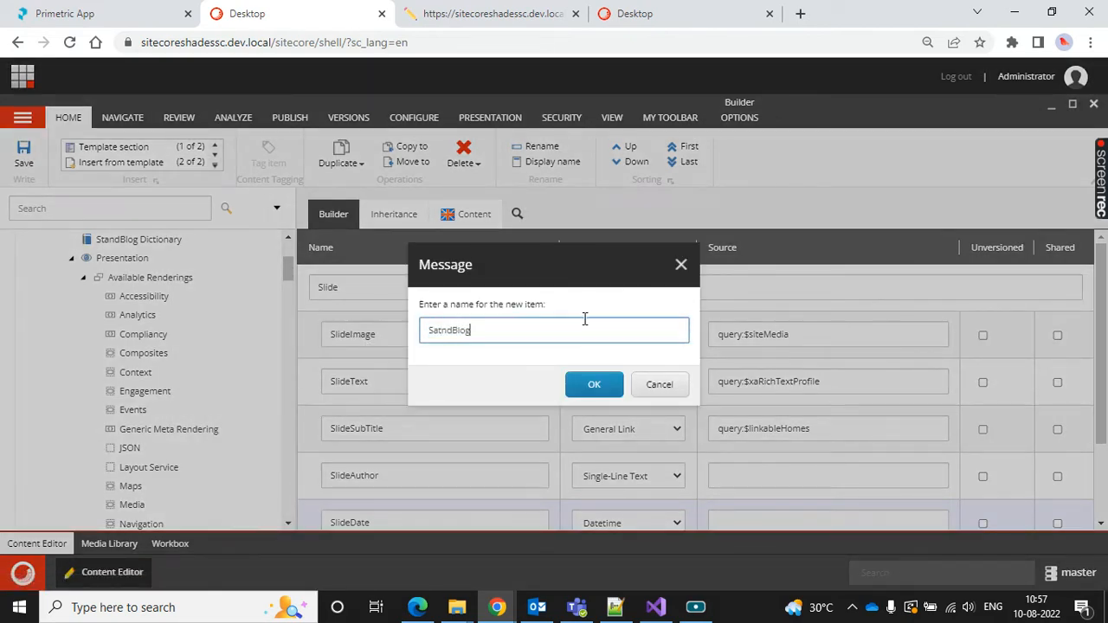
key("Return")
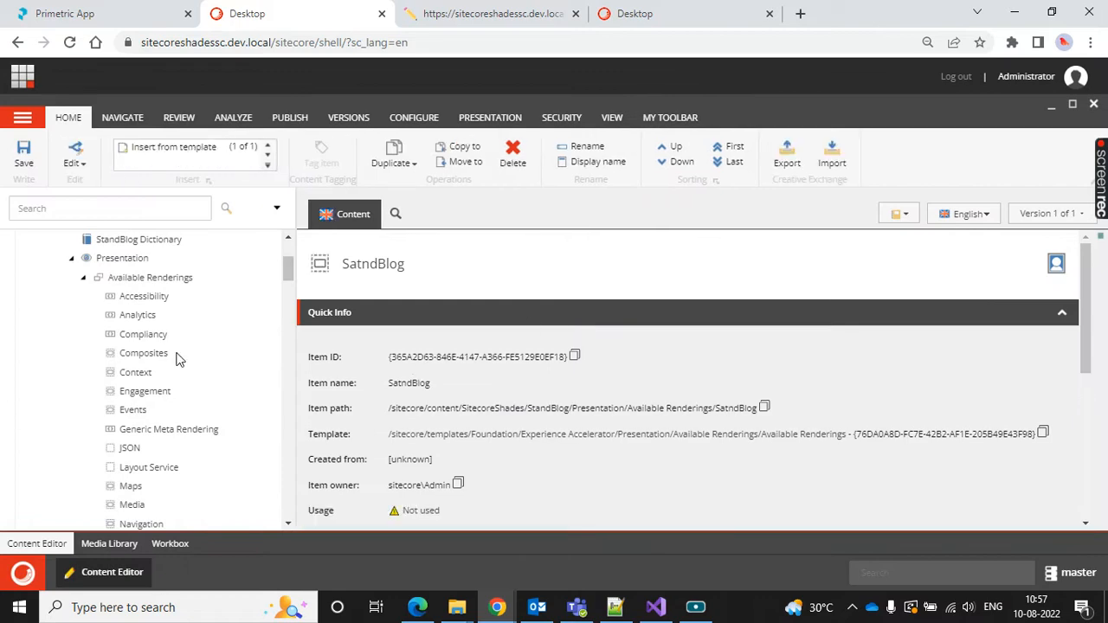
Add the StandBlog Carousel rendering from Feature/SitecoreShades/Hero to the SatndBlog item's Renderings field and save
scroll(773, 414, "down", 5)
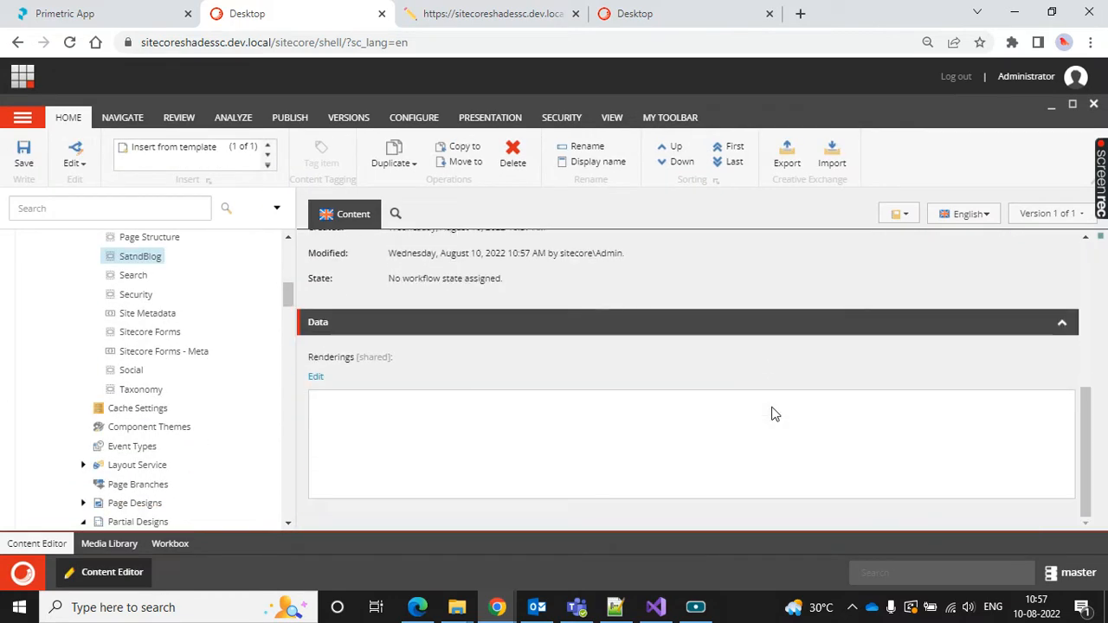
left_click(313, 375)
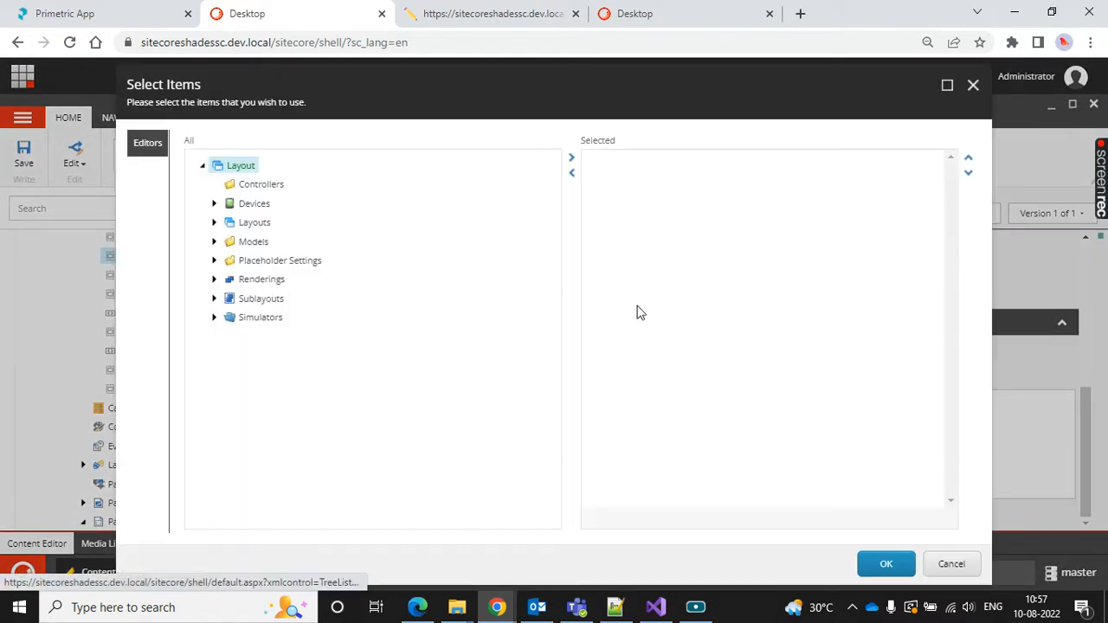
left_click(214, 279)
left_click(226, 337)
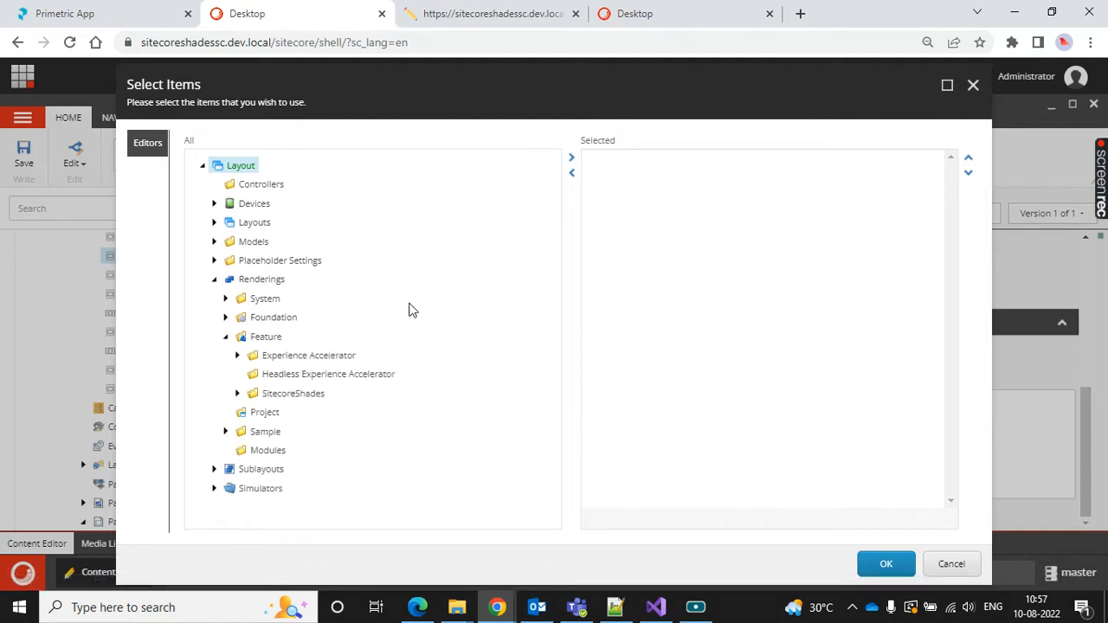
left_click(237, 393)
left_click(249, 412)
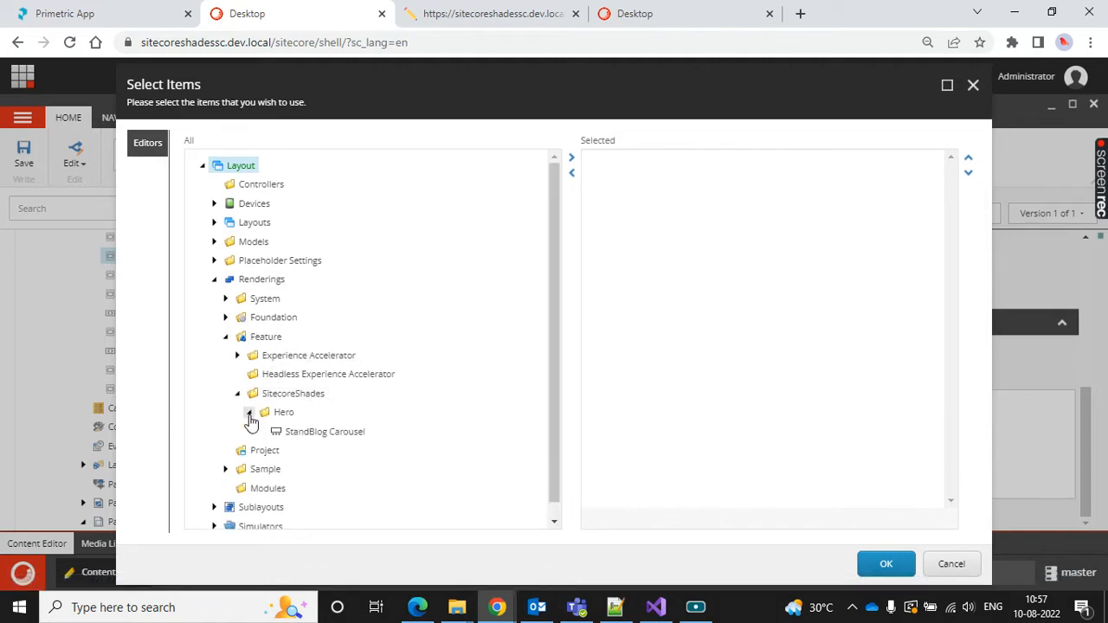
scroll(351, 391, "down", 1)
double_click(325, 418)
left_click(886, 563)
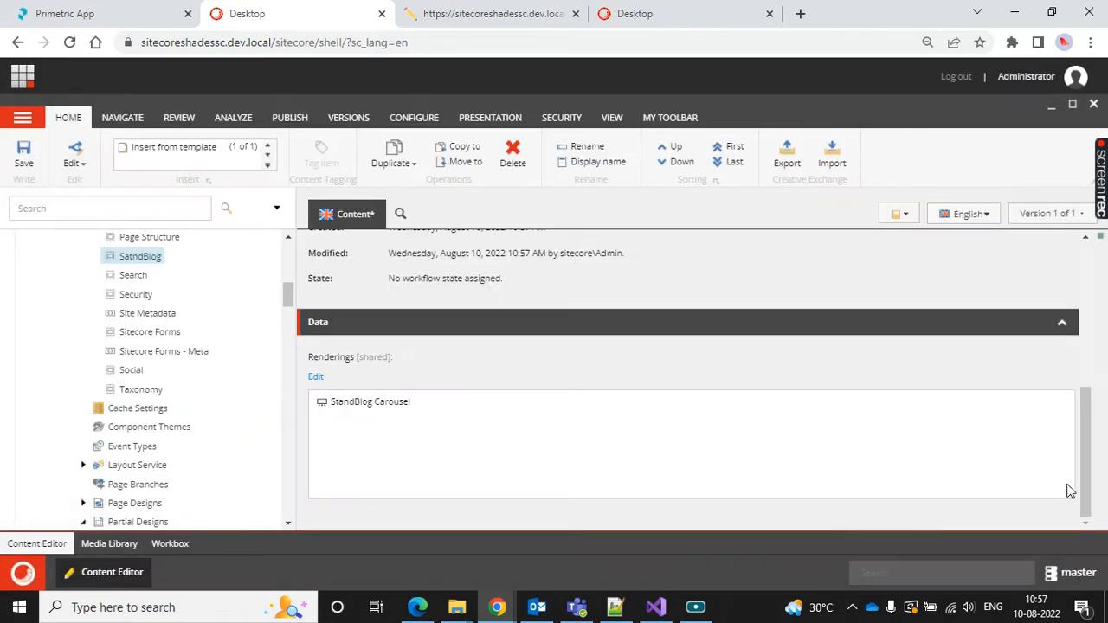
left_click(23, 154)
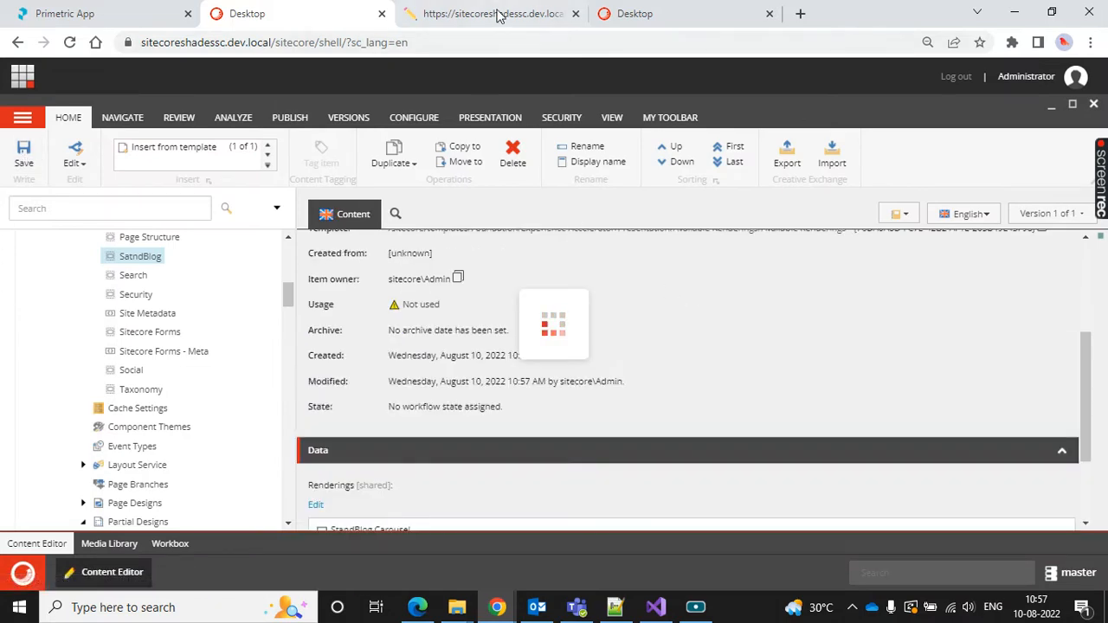
Reload the Header partial design in the Experience Editor, dismiss the alternate text errors and expand the Hero toolbox category
left_click(497, 13)
left_click(69, 42)
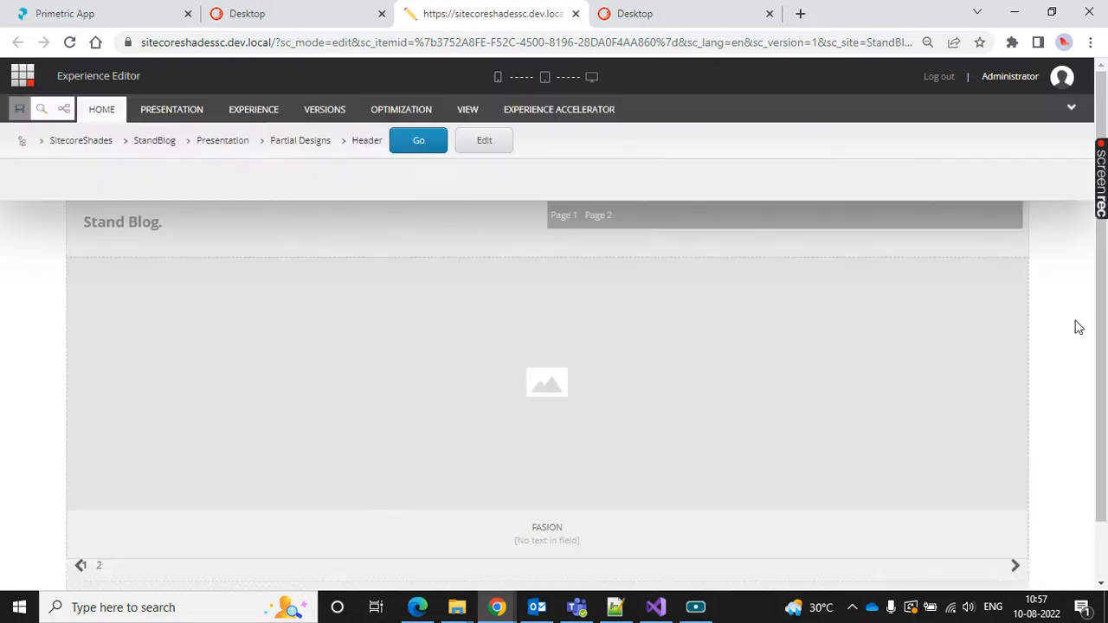
left_click(1065, 437)
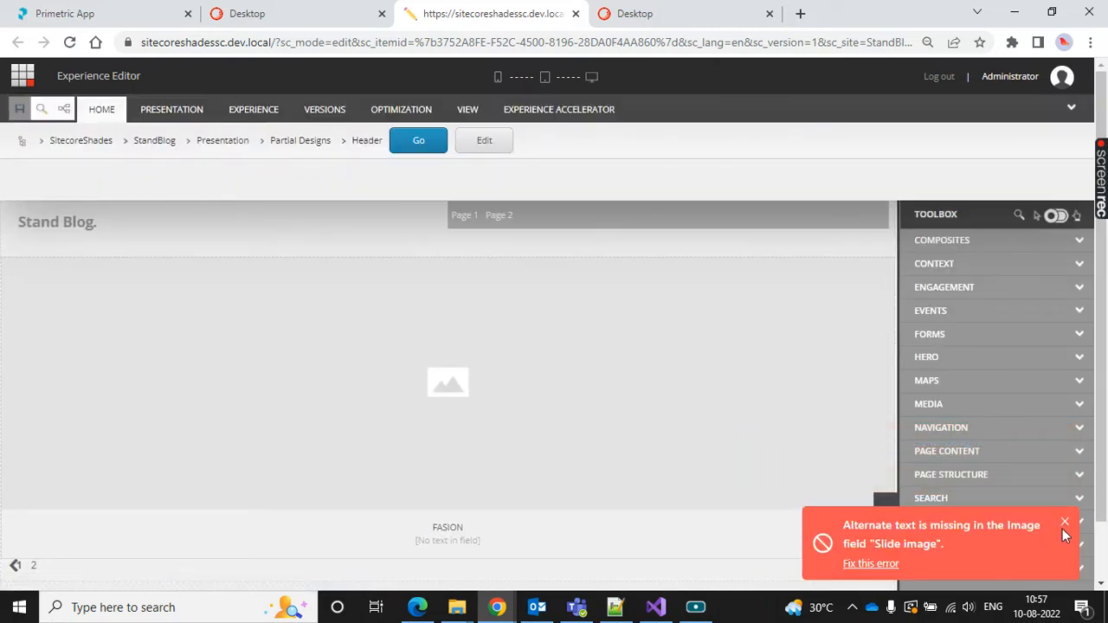
left_click(1068, 521)
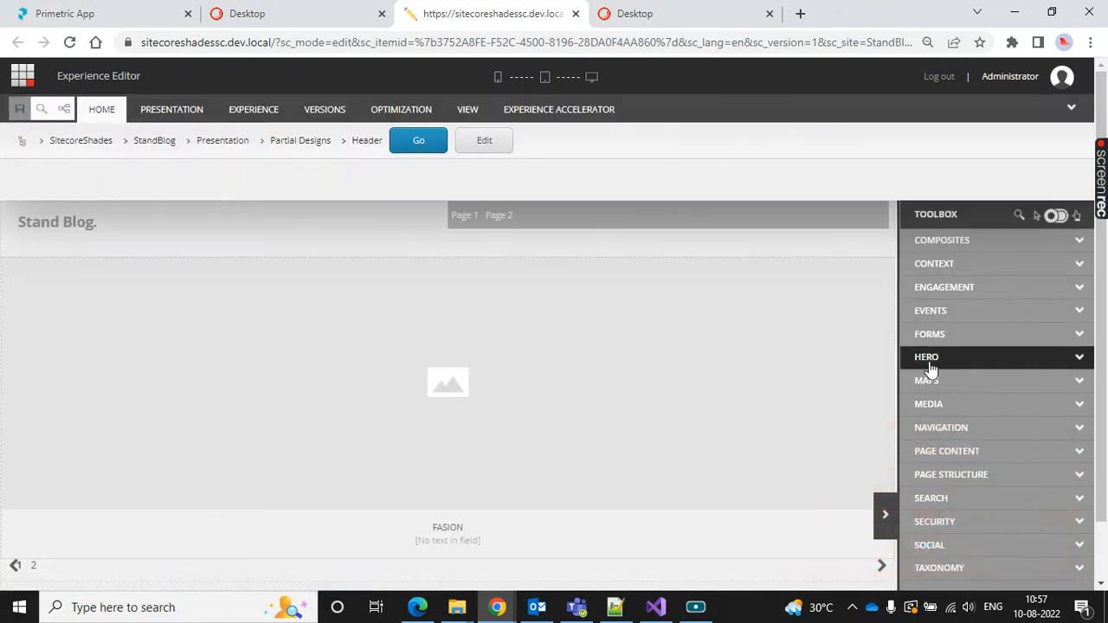
left_click(928, 358)
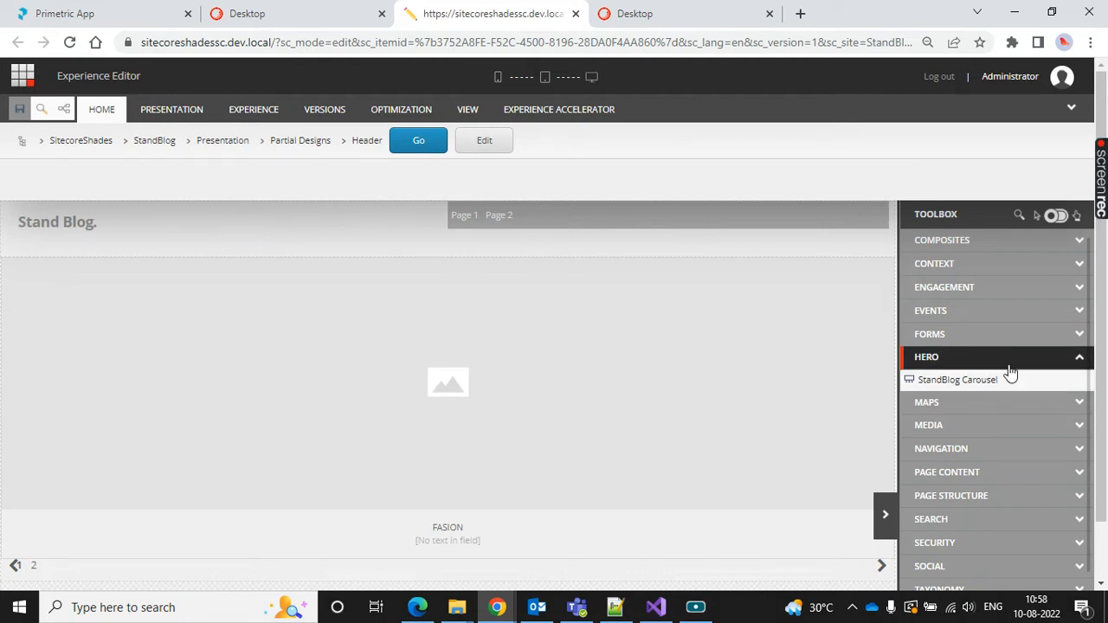
Remove the existing Page Content component from the Header's carousel area and place the StandBlog Carousel rendering below the navigation
left_click(163, 301)
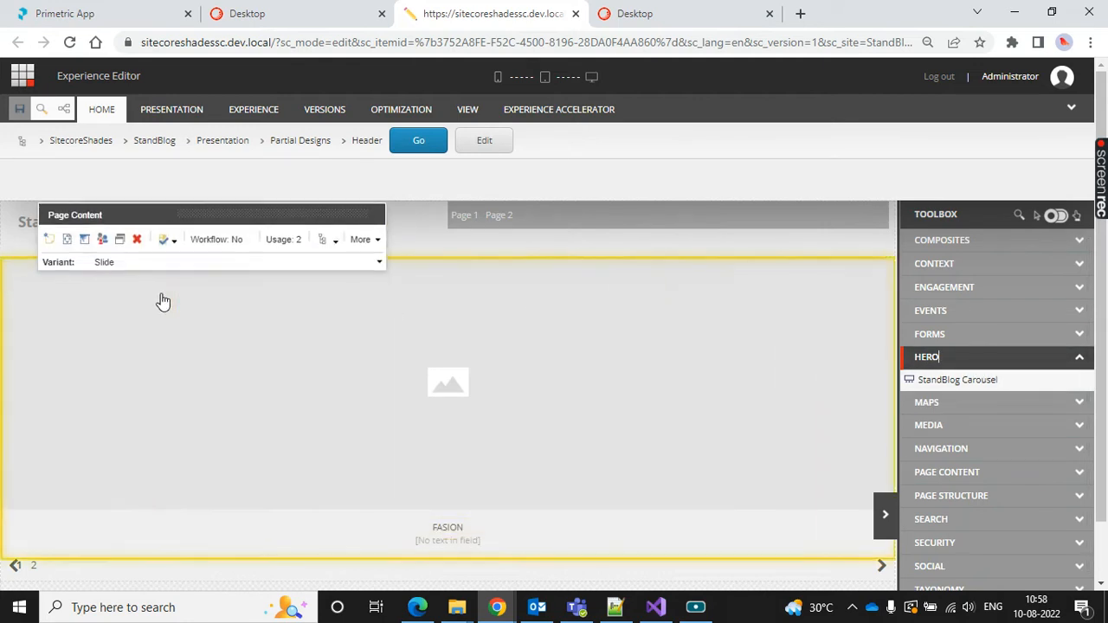
left_click(136, 239)
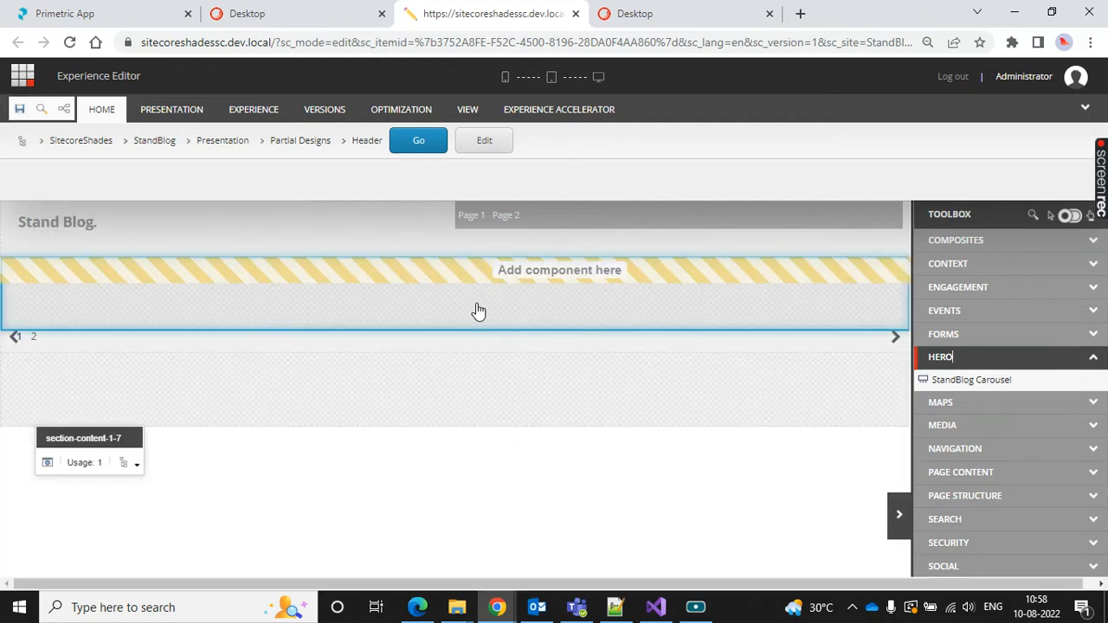
left_click_drag(967, 379, 516, 288)
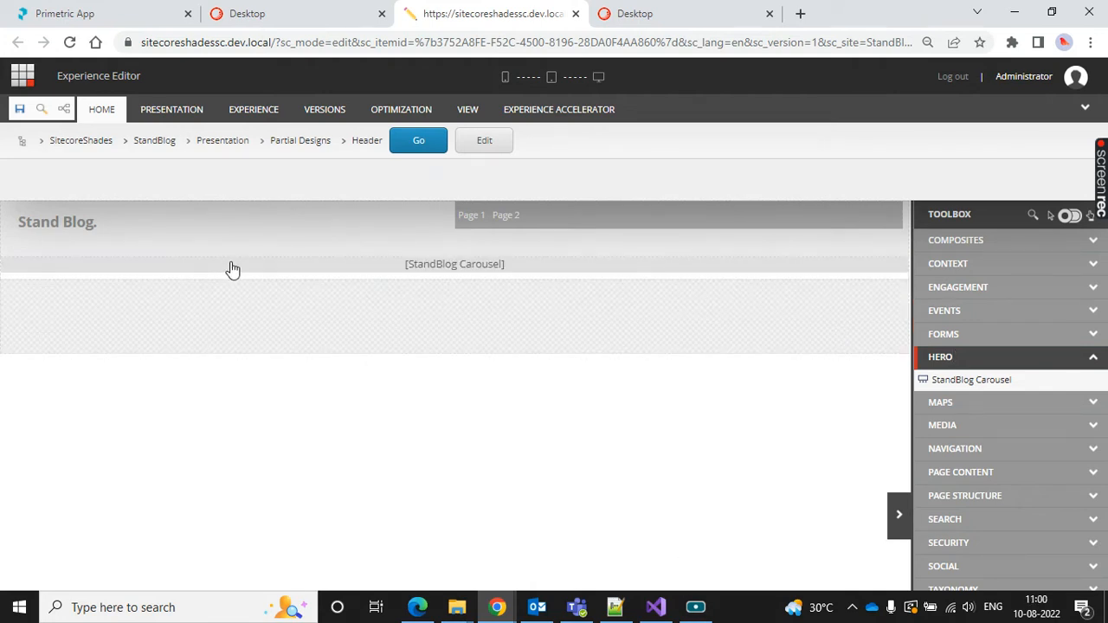
left_click(232, 270)
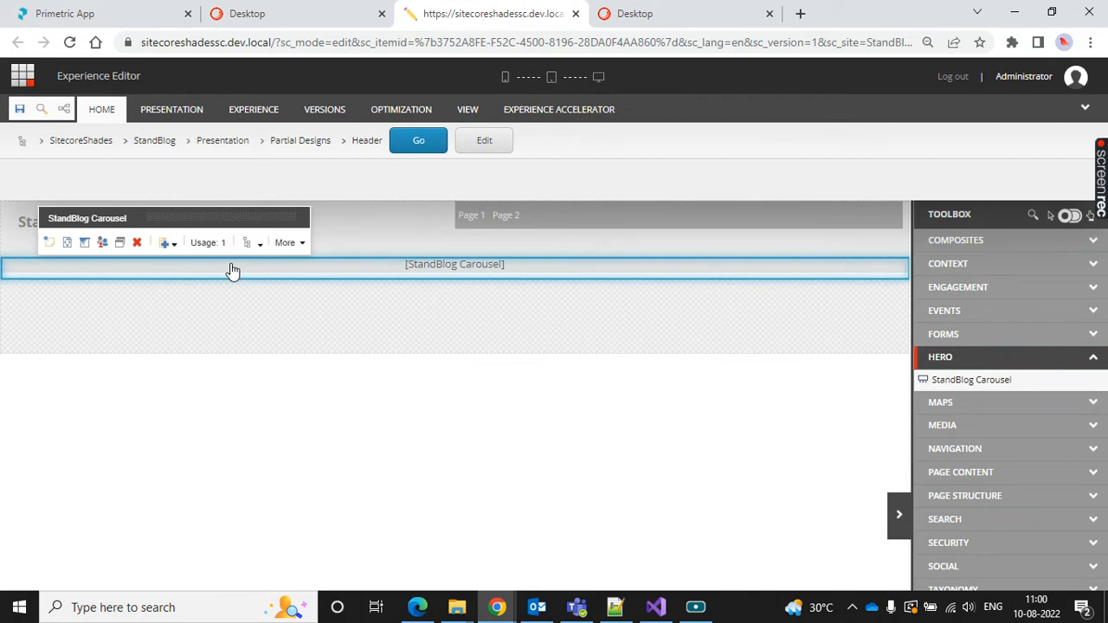
In the Content Editor, start inserting an item under StandBlog's Data from the template Feature/SitecoreShades/Hero/StandBlog Carousel Folder
left_click(298, 12)
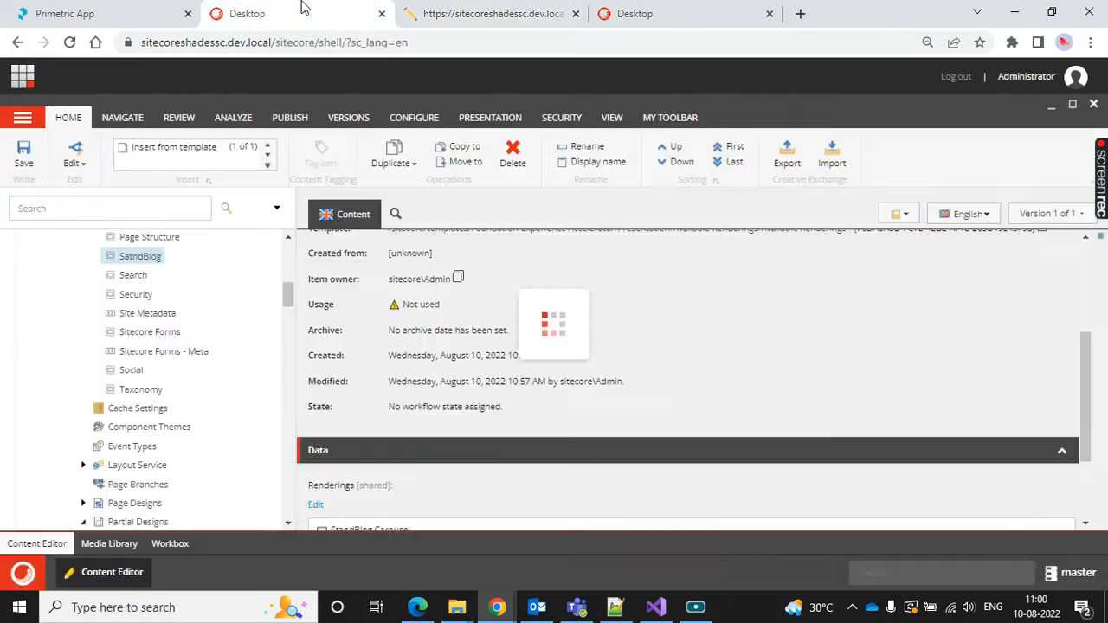
scroll(199, 398, "down", 10)
scroll(192, 421, "down", 5)
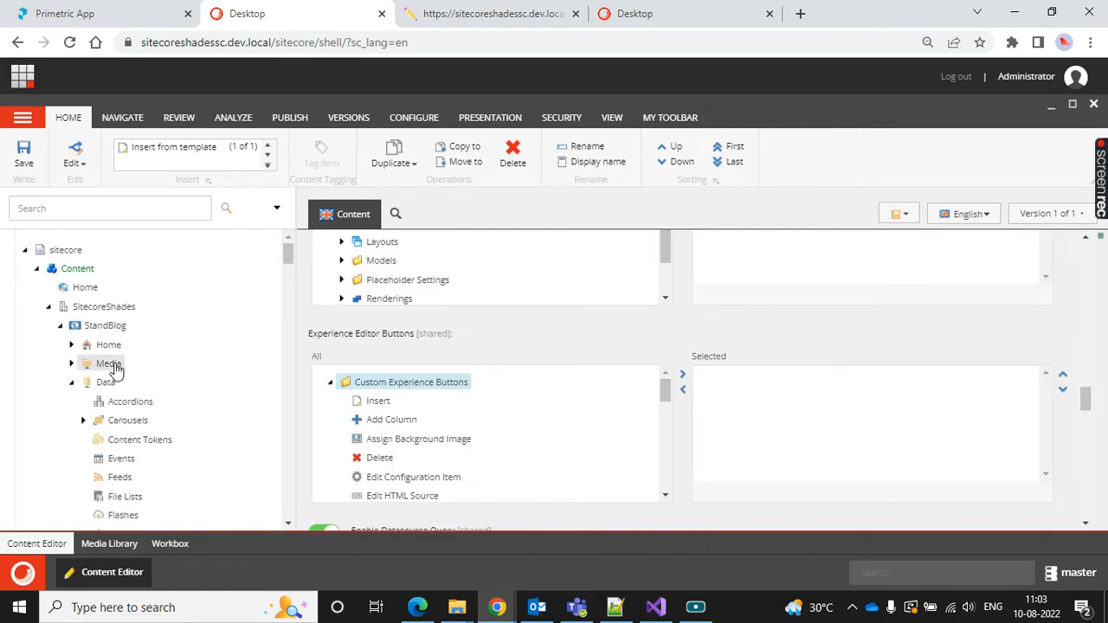
right_click(102, 389)
mouse_move(158, 297)
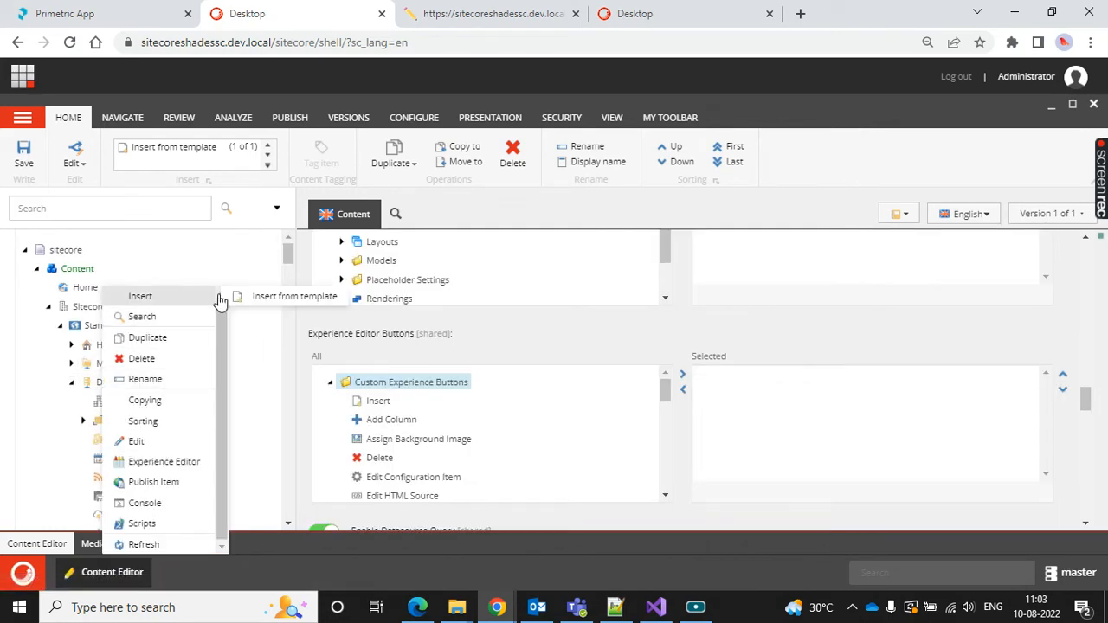
left_click(281, 299)
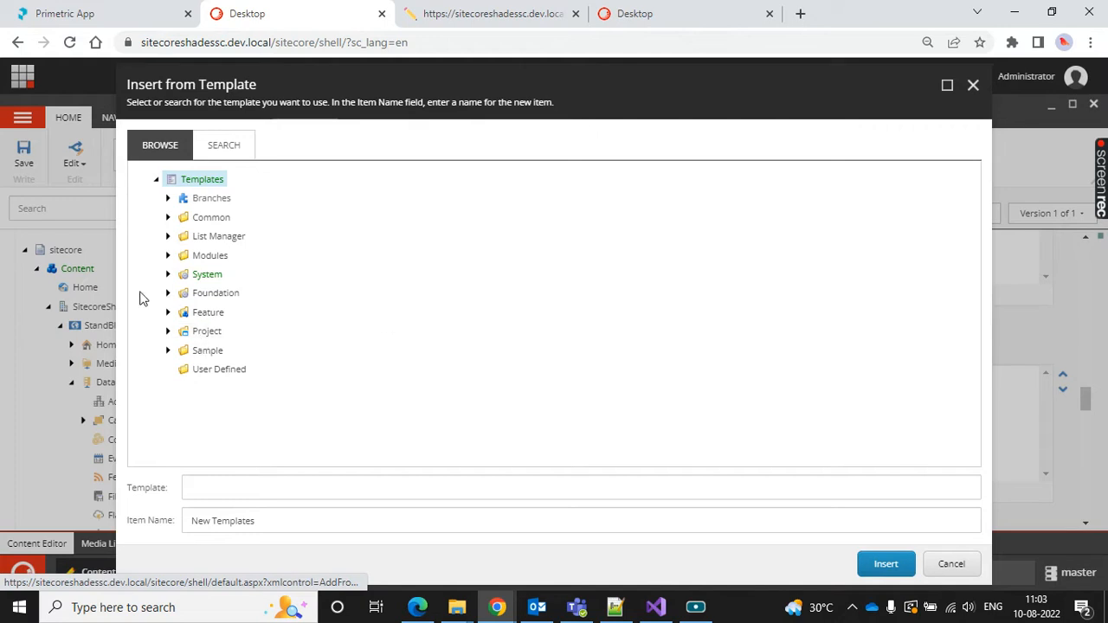
left_click(168, 312)
left_click(180, 369)
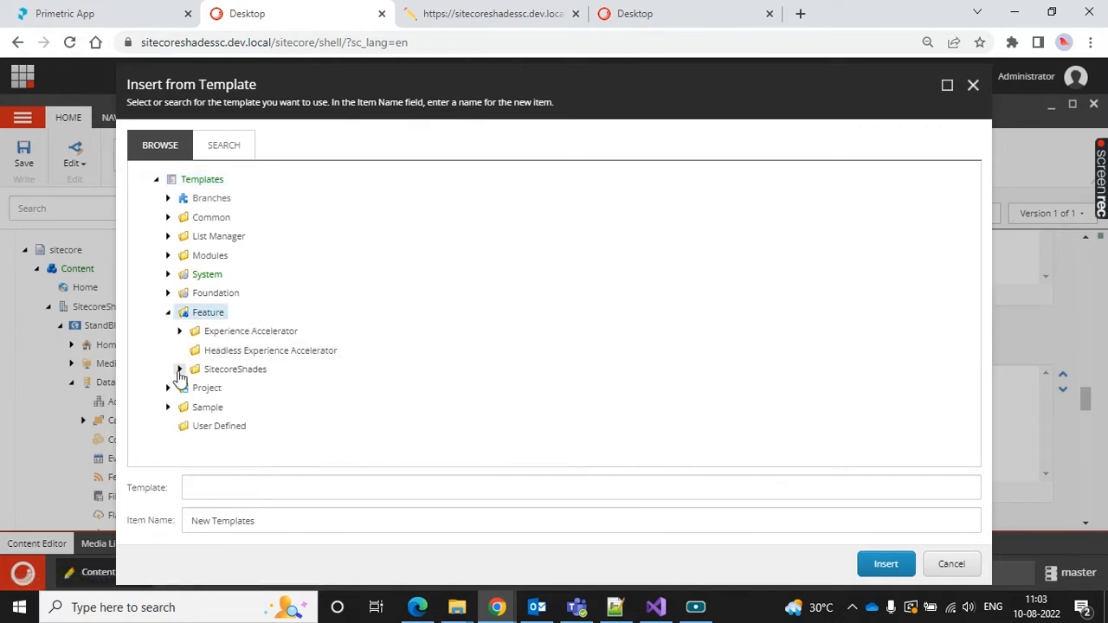
left_click(192, 388)
scroll(317, 364, "down", 1)
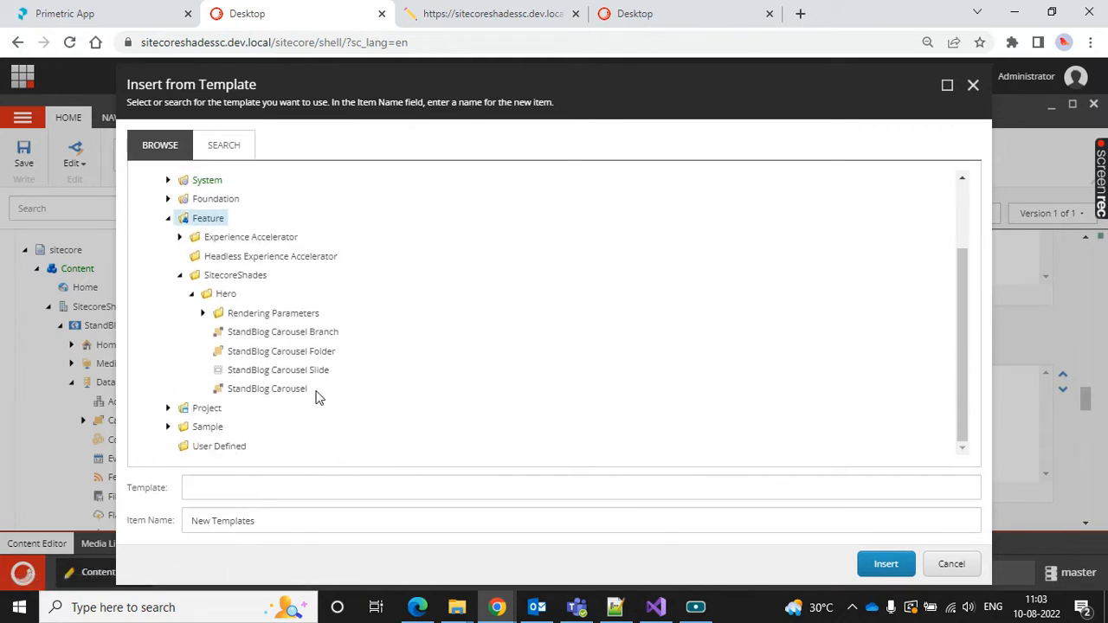
left_click(263, 350)
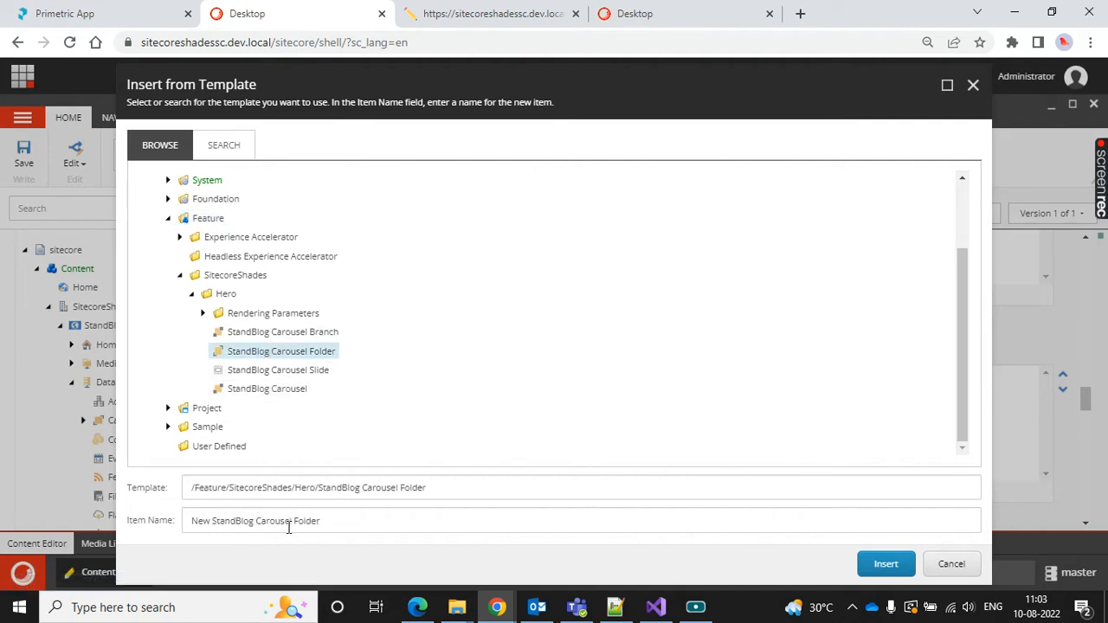
Name the new item StandBlog Carousel Folder and complete its insertion
left_click(215, 522)
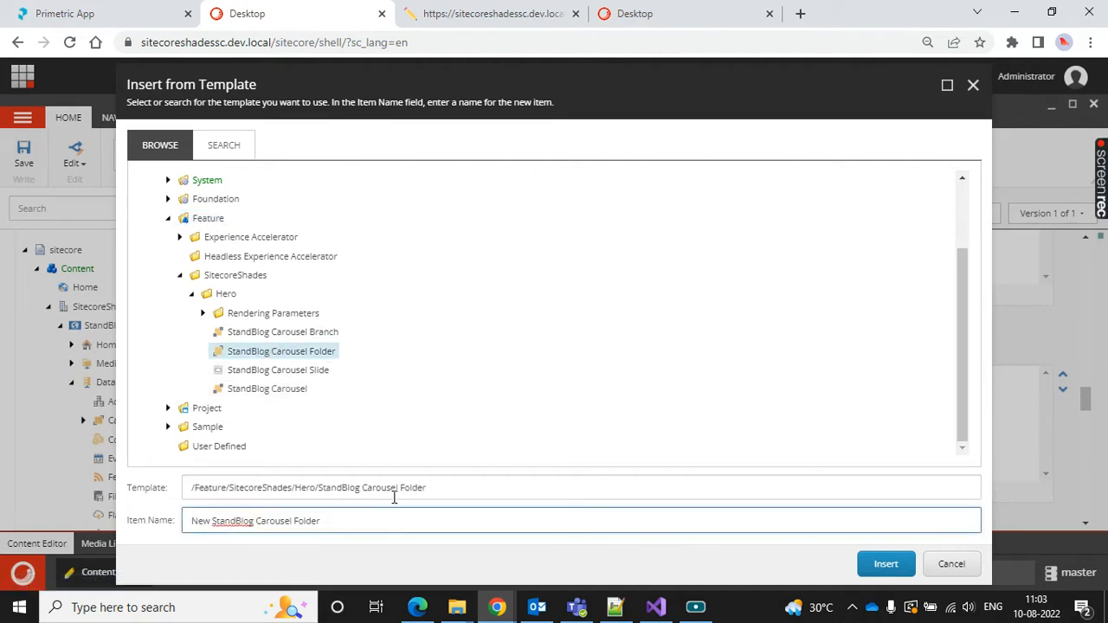
key("BackSpace")
key("BackSpace")
key("BackSpace")
key("BackSpace")
key("Return")
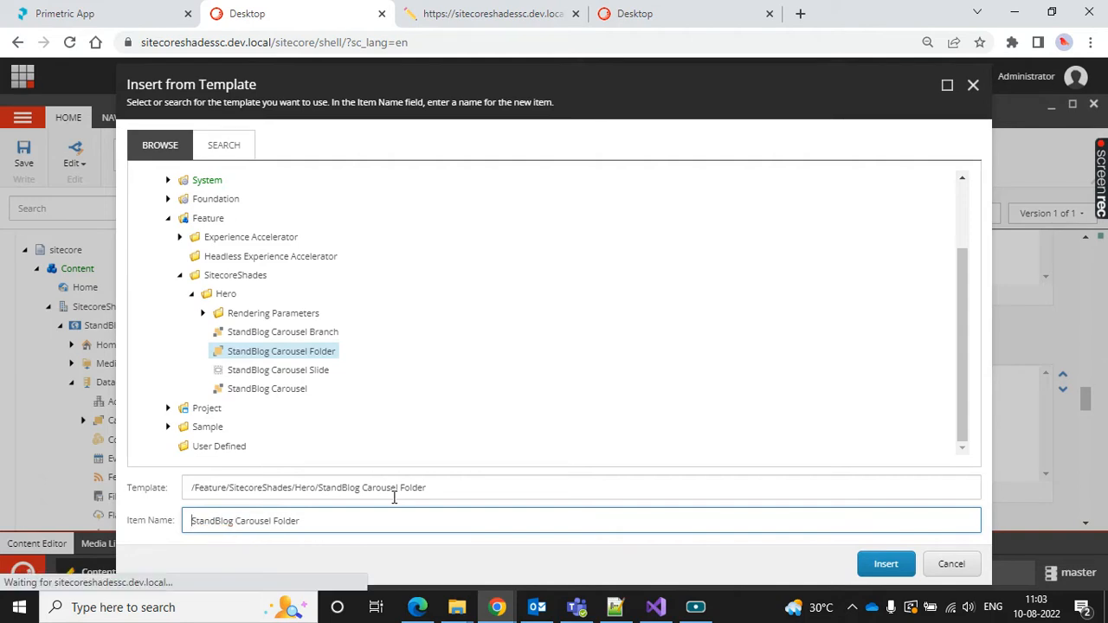
Insert a StandBlog Carousel Branch item inside StandBlog Carousel Folder, keeping the suggested name
scroll(212, 372, "down", 5)
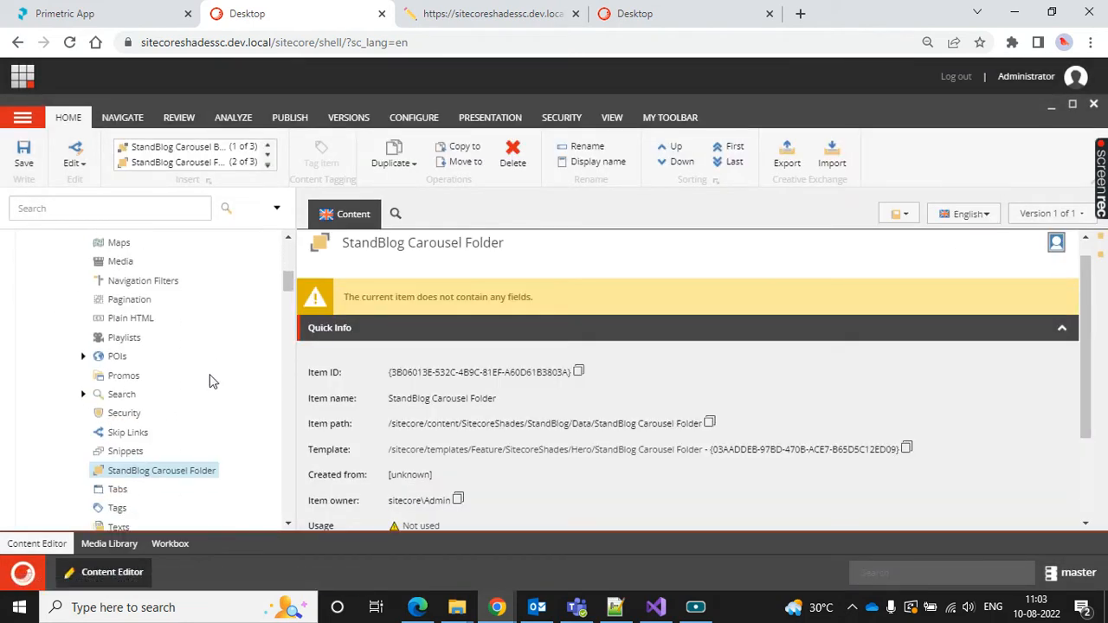
right_click(173, 467)
mouse_move(275, 297)
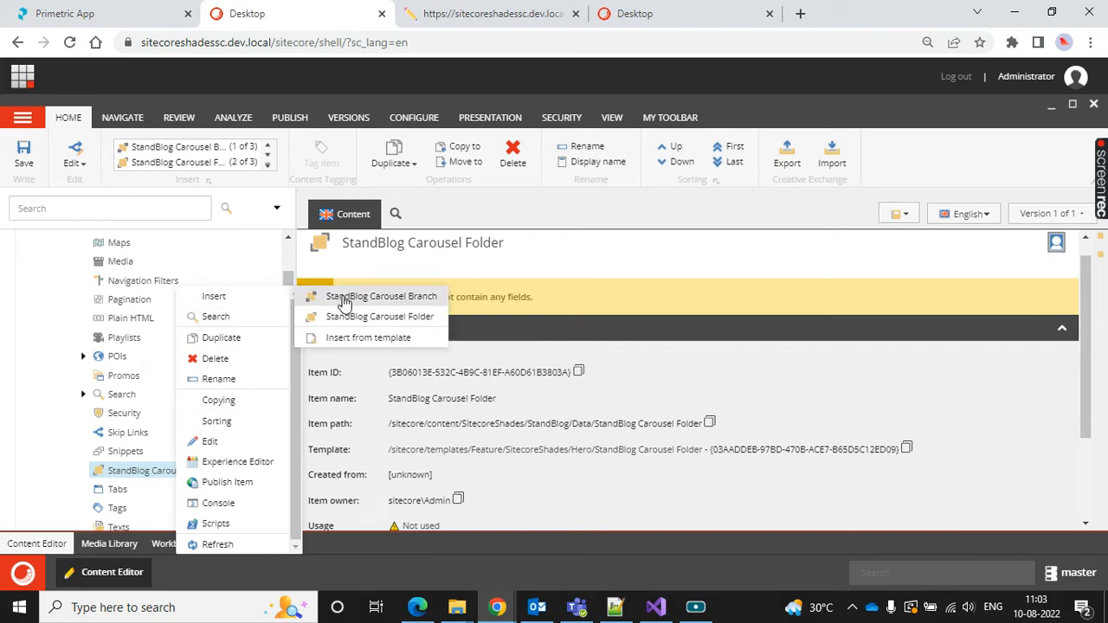
left_click(345, 299)
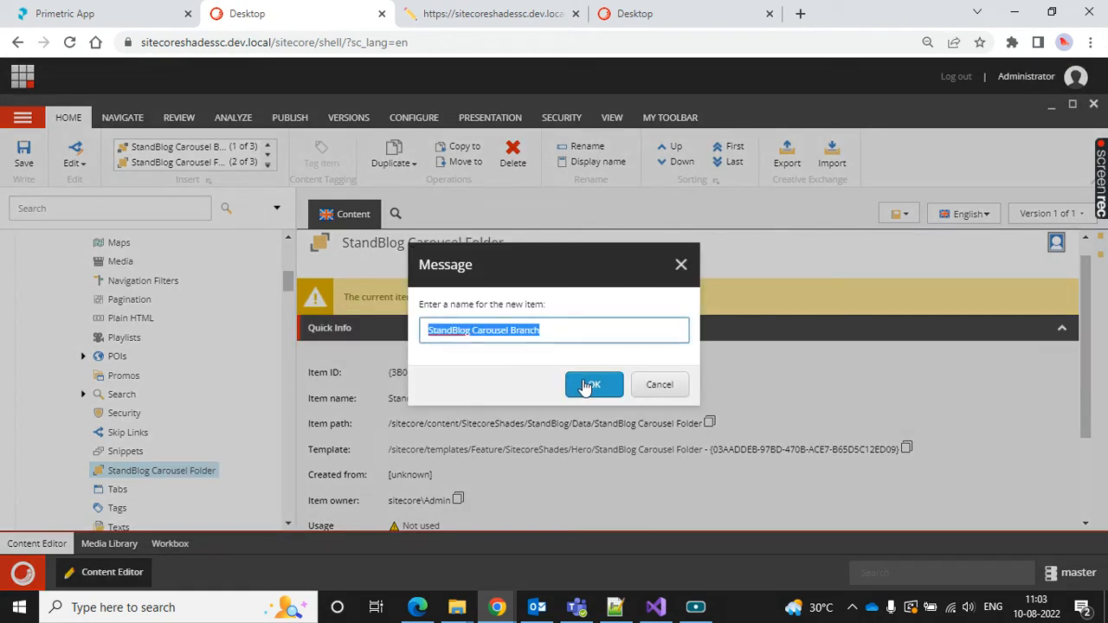
left_click(586, 387)
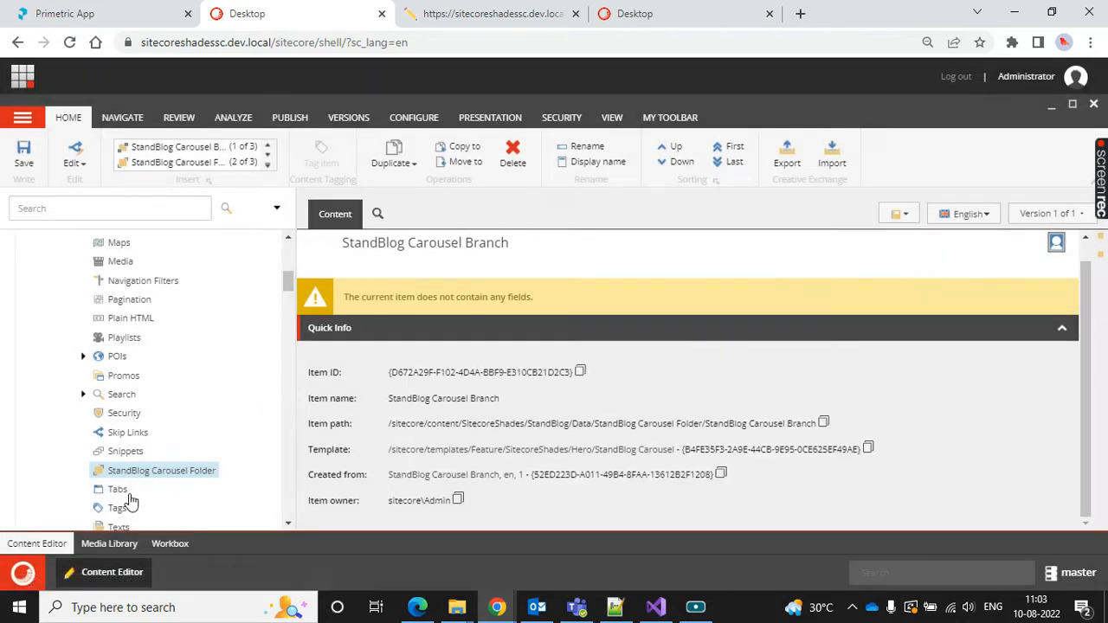
Open Slide1 under StandBlog Carousel Branch, examine its image, text, link, author and date fields, and save the item
scroll(200, 370, "down", 3)
left_click(96, 327)
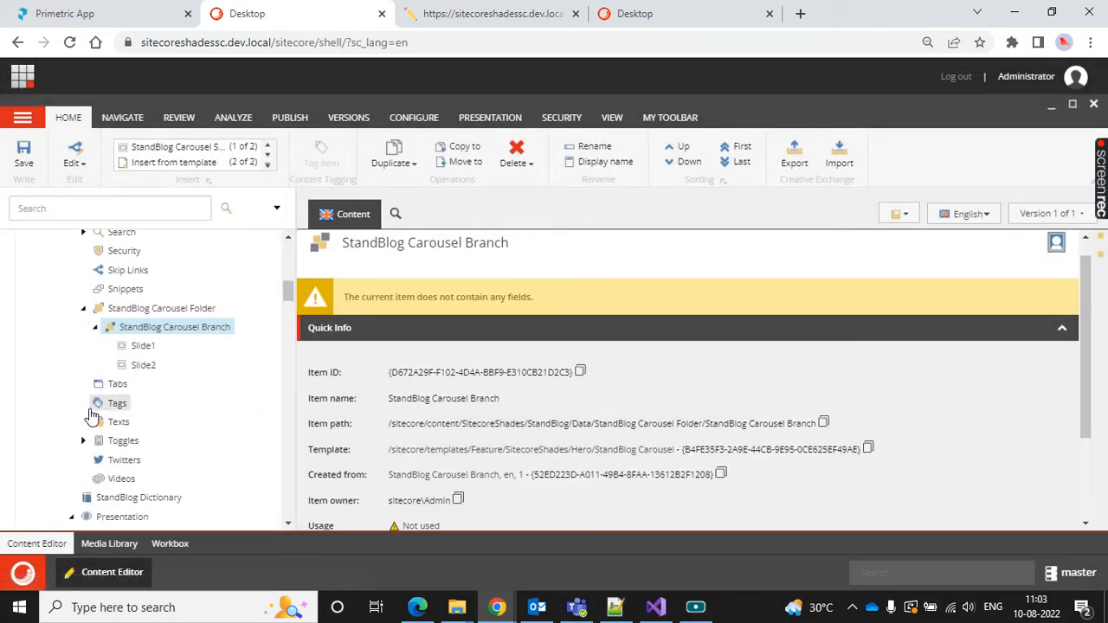
left_click(137, 345)
scroll(748, 422, "down", 6)
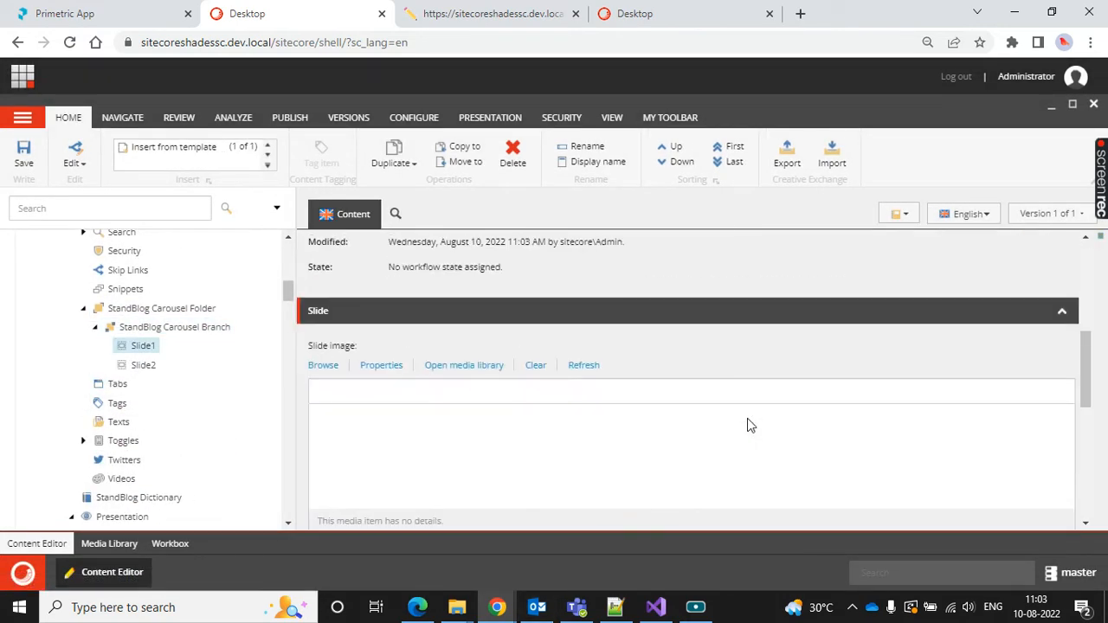
scroll(748, 422, "down", 3)
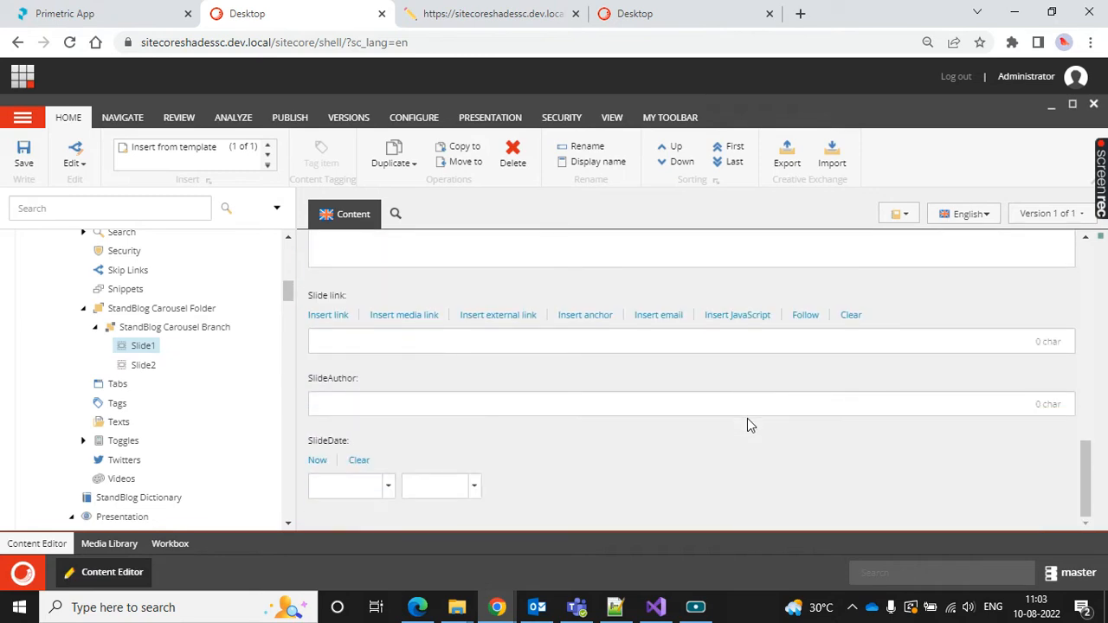
scroll(748, 421, "up", 6)
scroll(747, 418, "up", 5)
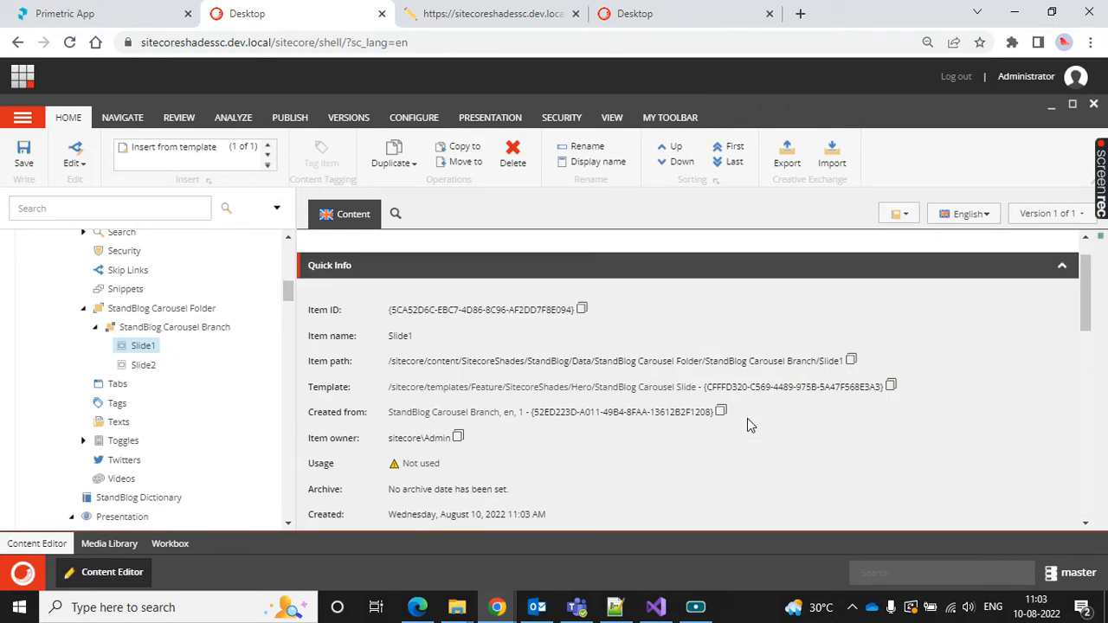
left_click(24, 152)
Return to the Header in the Experience Editor, cancel the Control Properties dialog and remove the StandBlog Carousel component
left_click(519, 8)
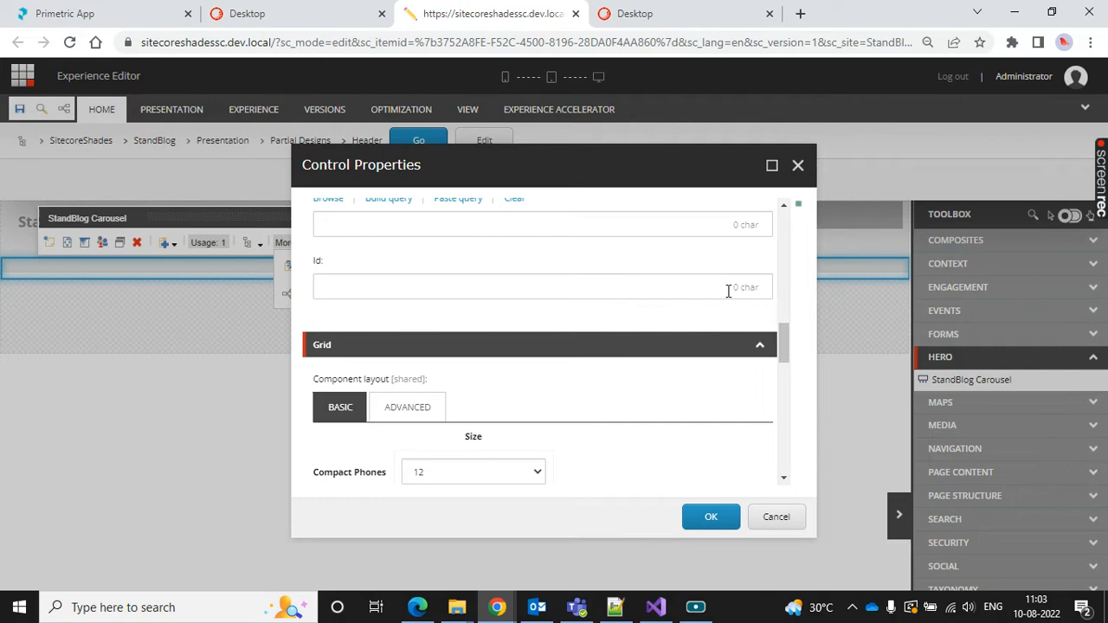
left_click(777, 519)
left_click(137, 243)
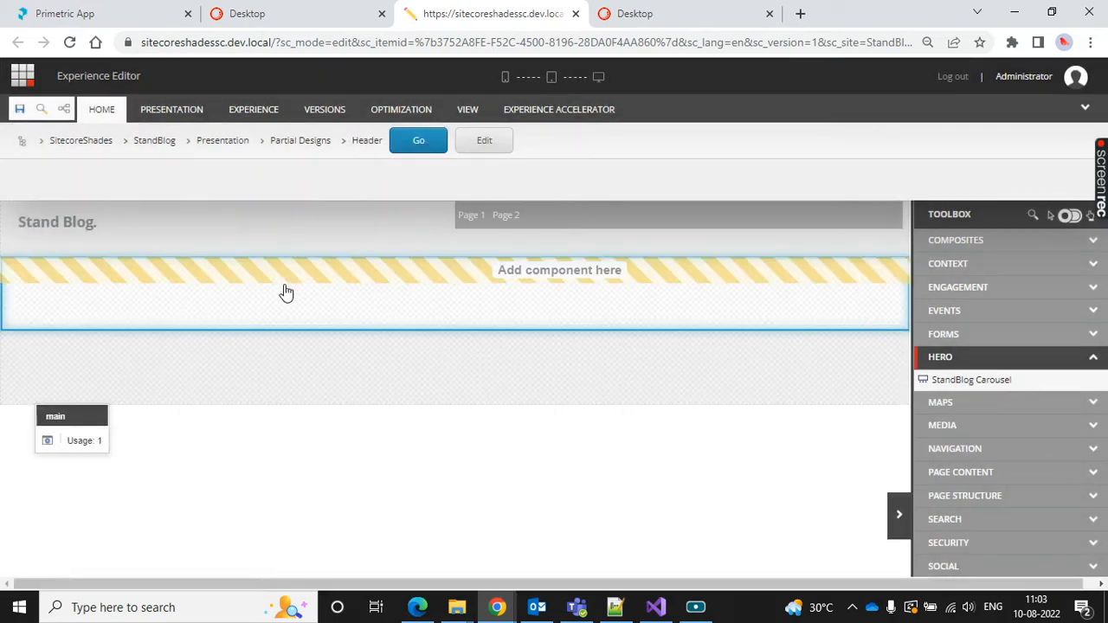
Add the Hero rendering StandBlog Carousel below the navigation with StandBlog Carousel Branch as its associated content, and save the Header
left_click(580, 281)
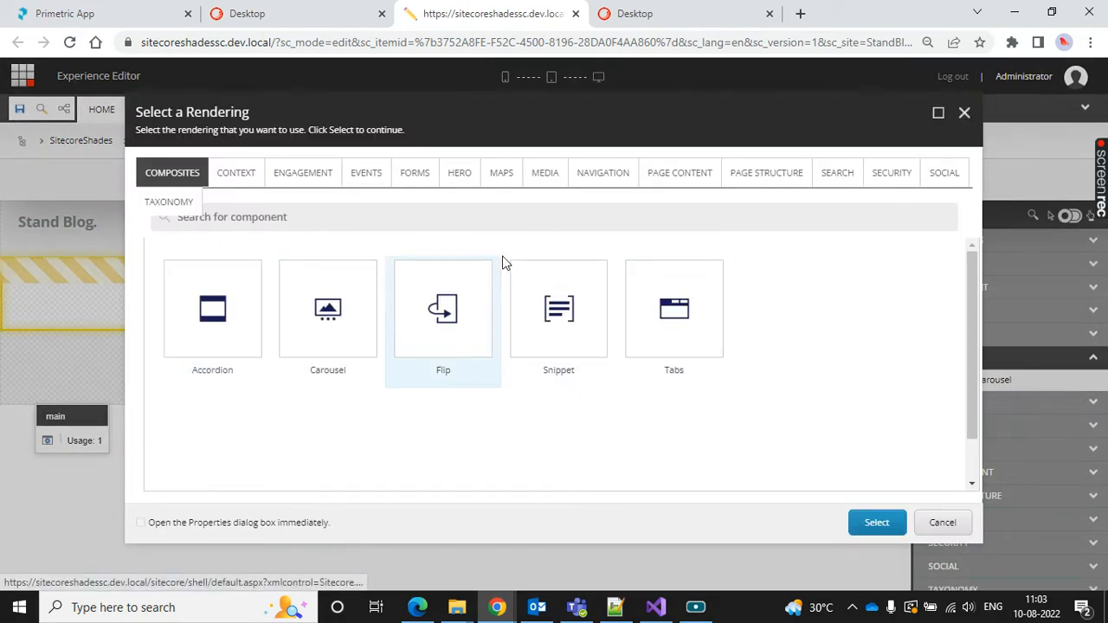
left_click(460, 173)
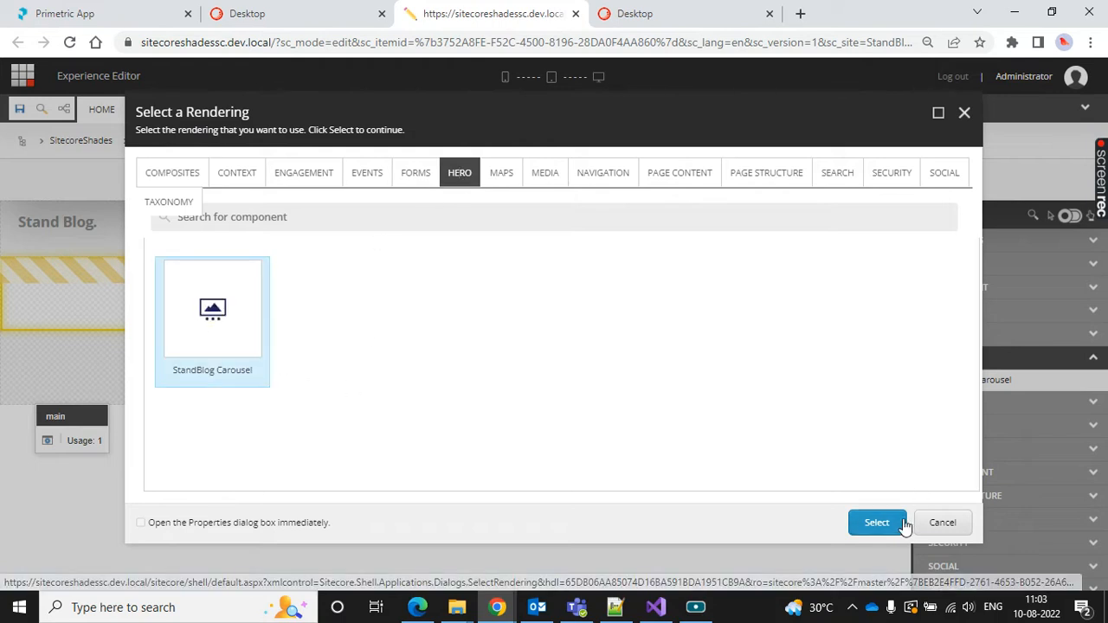
left_click(877, 522)
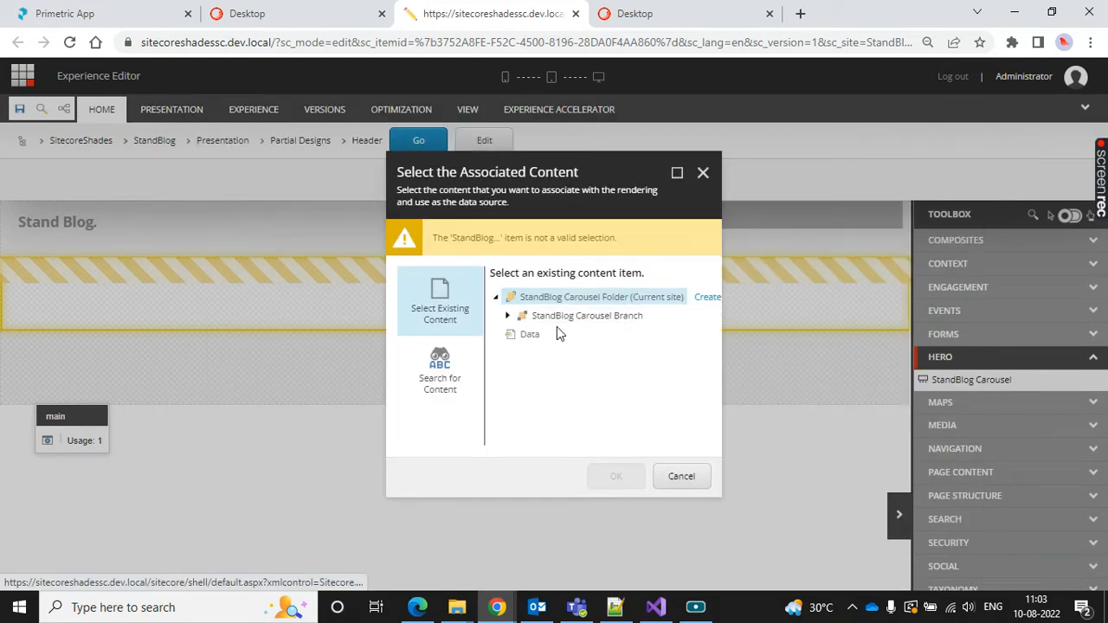
left_click(561, 317)
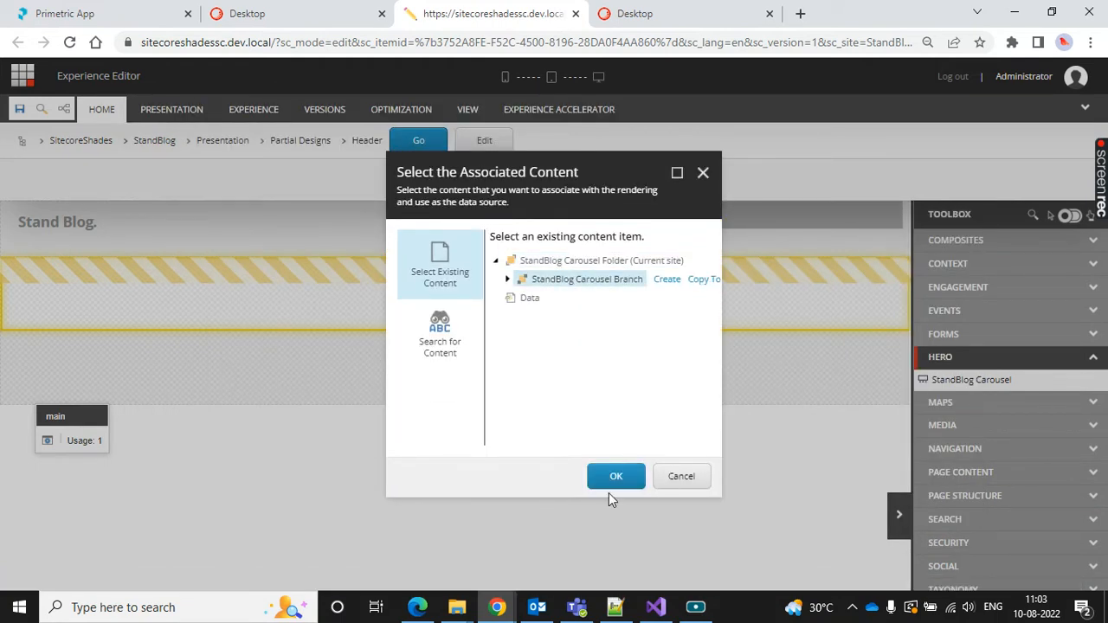
left_click(619, 477)
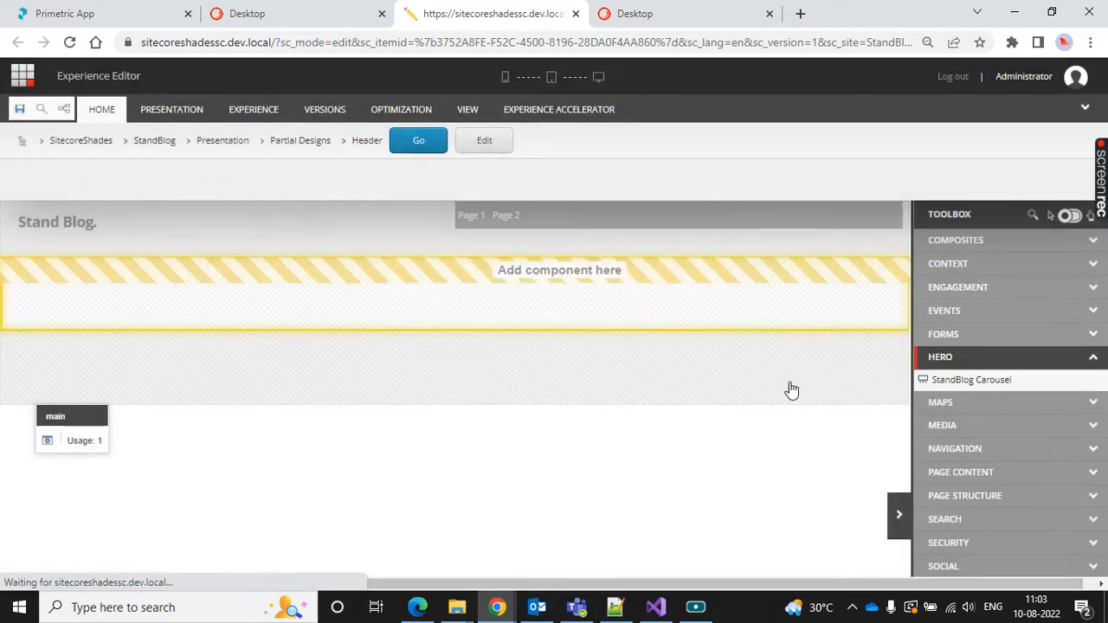
left_click(20, 110)
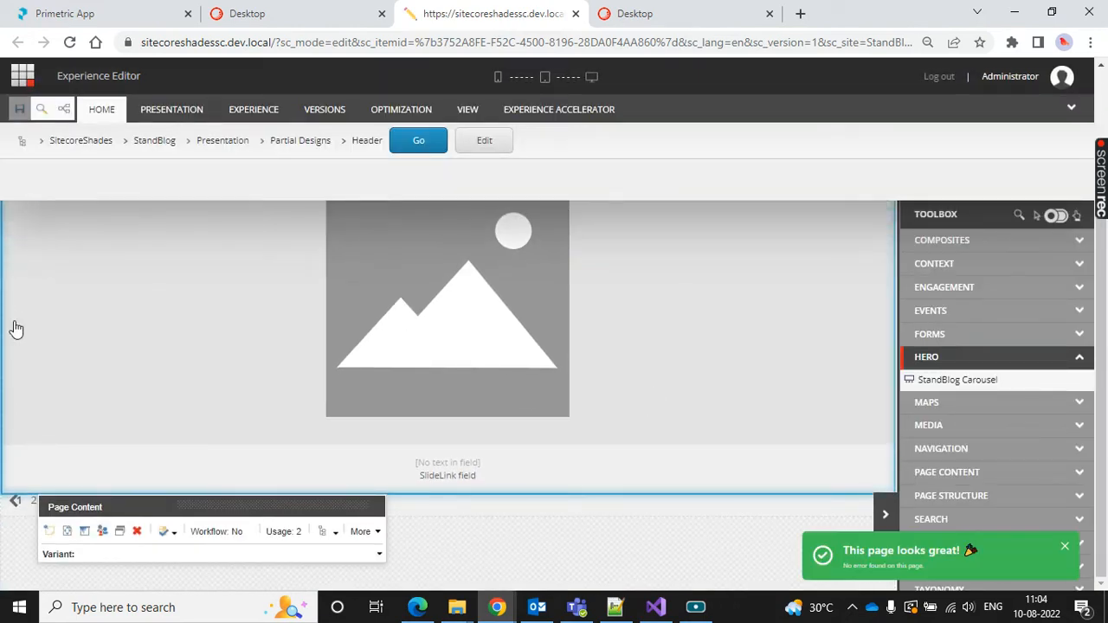
Check Slide1's fields in the Content Editor, then examine the sample Stand Blog page's carousel in Edge, moving it back one slide
left_click(242, 13)
scroll(766, 327, "down", 5)
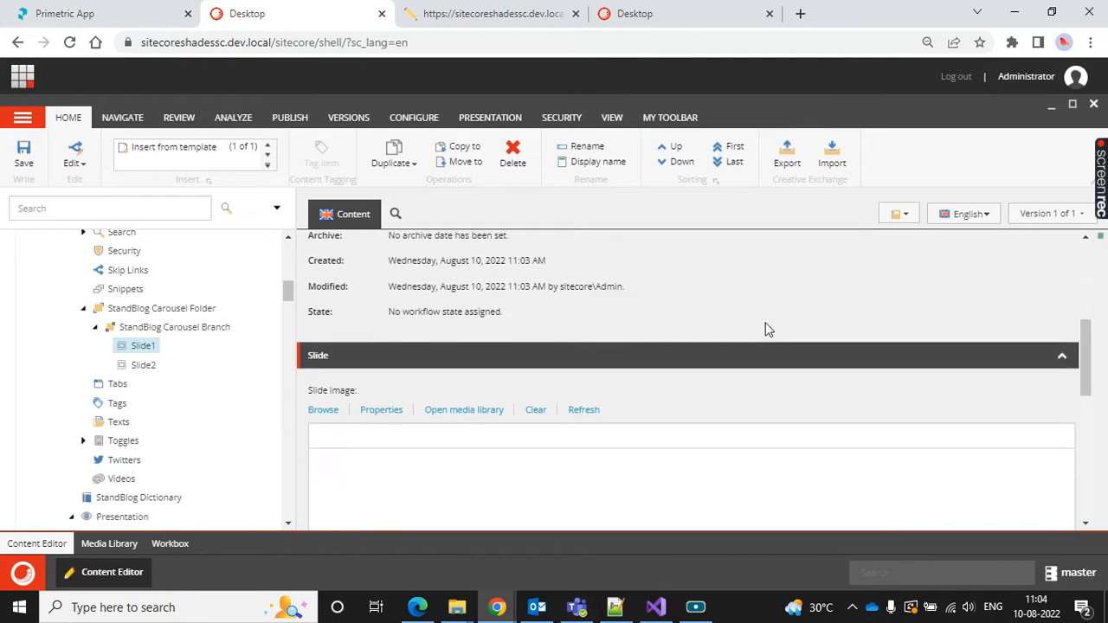
left_click(417, 607)
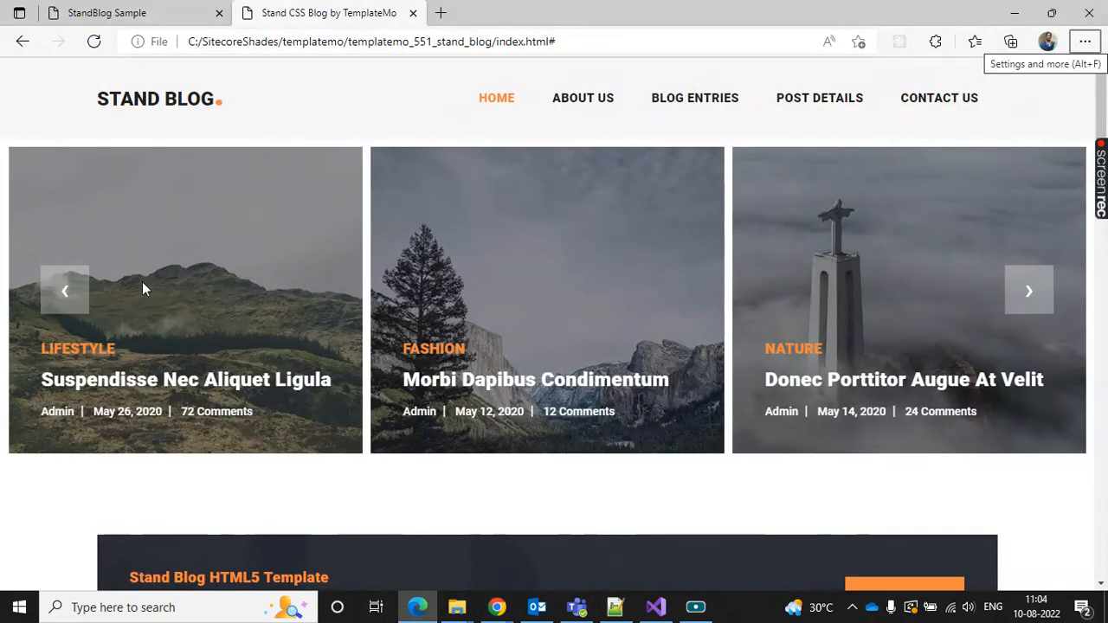
left_click(66, 294)
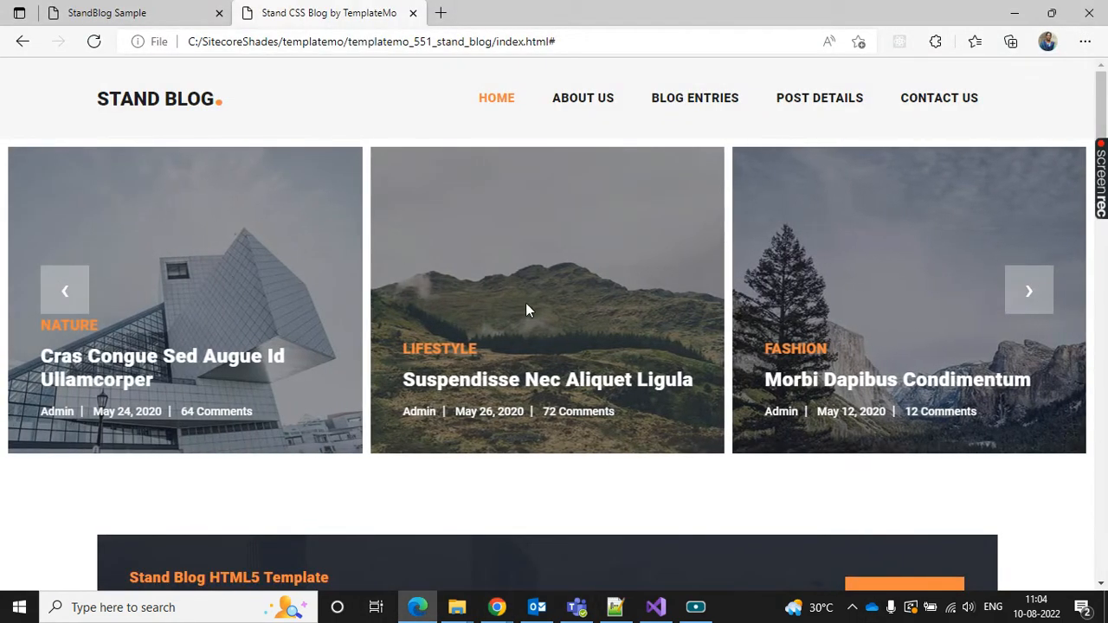
key("alt+Tab")
Set Slide1's slide image to blog-thumb-05 from the StandBlog media
scroll(494, 415, "up", 3)
left_click(322, 339)
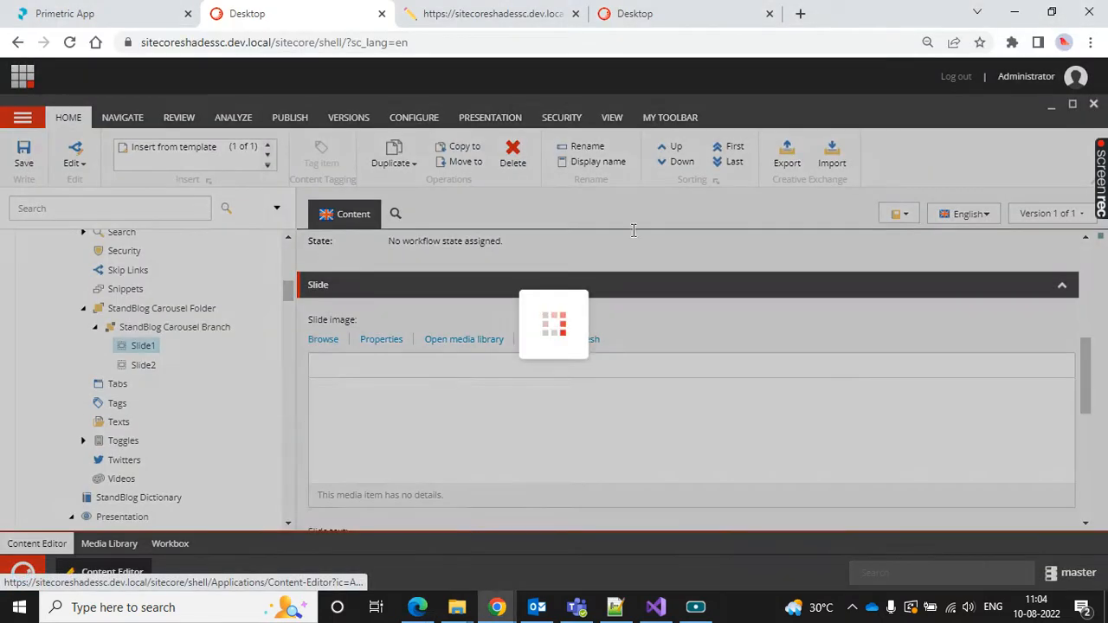
left_click(562, 478)
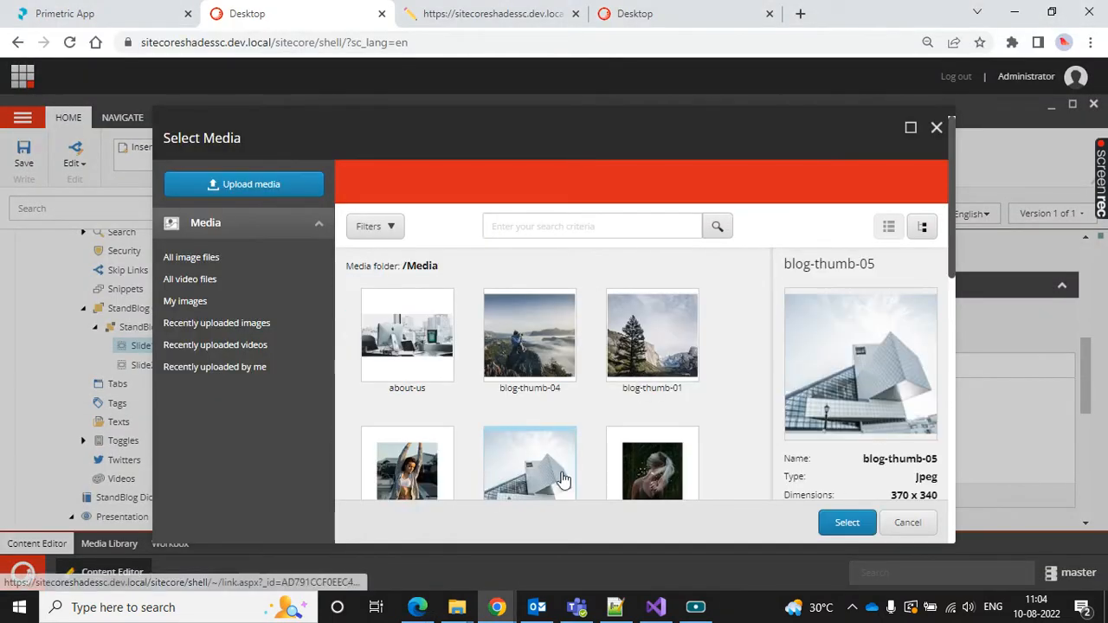
left_click(844, 522)
scroll(710, 349, "down", 3)
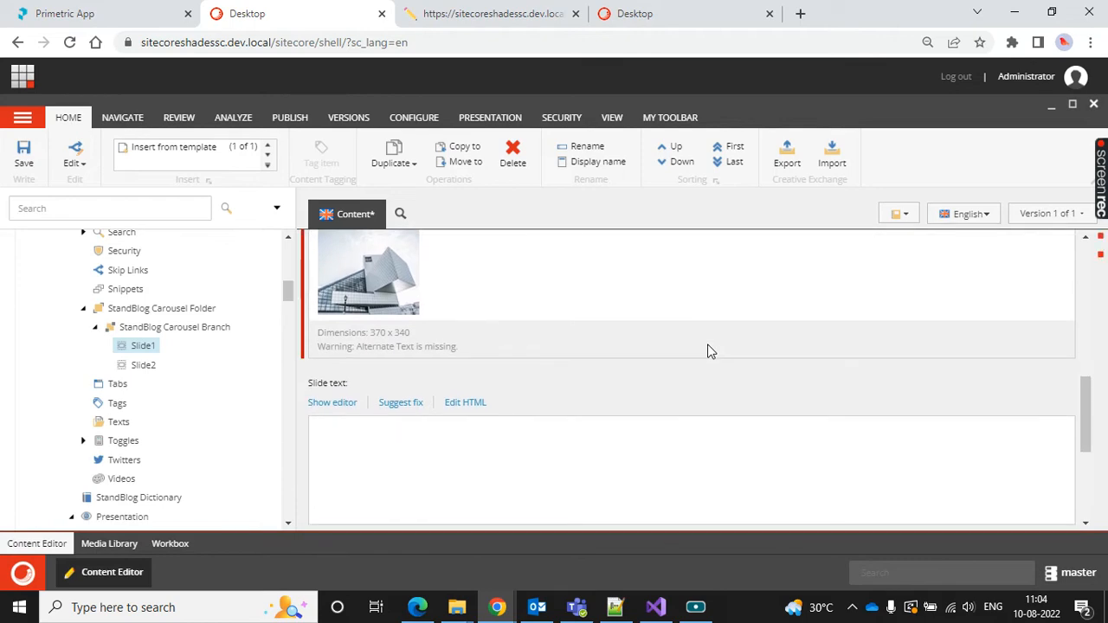
Compare Slide1's text, link, author and date fields with the sample Stand Blog page and save the item
key("alt+Tab")
key("alt+Tab")
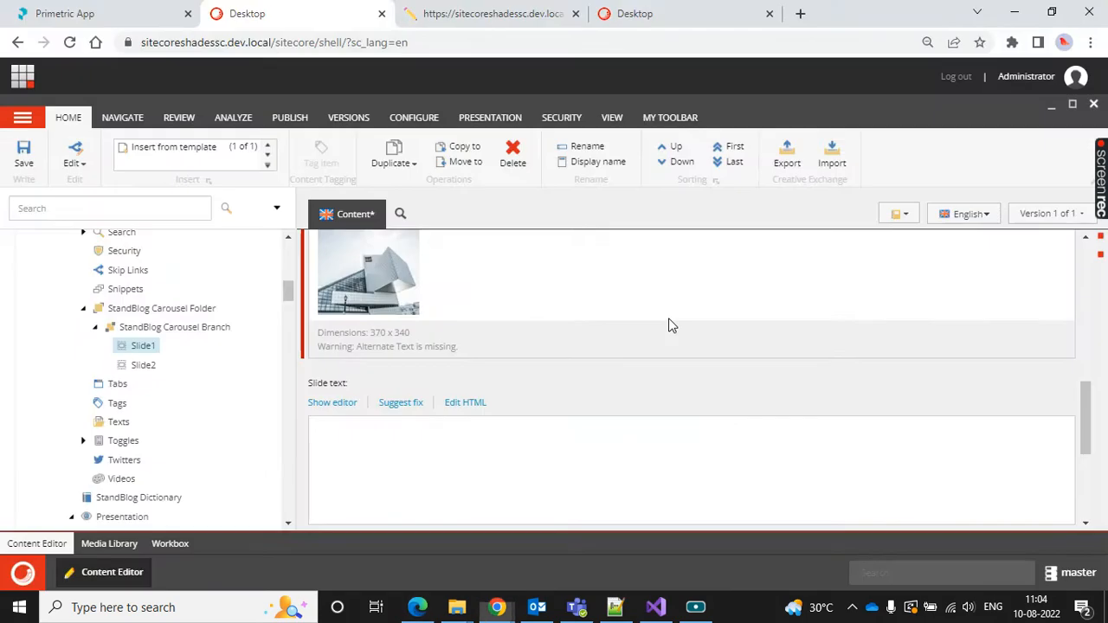
scroll(659, 377, "down", 2)
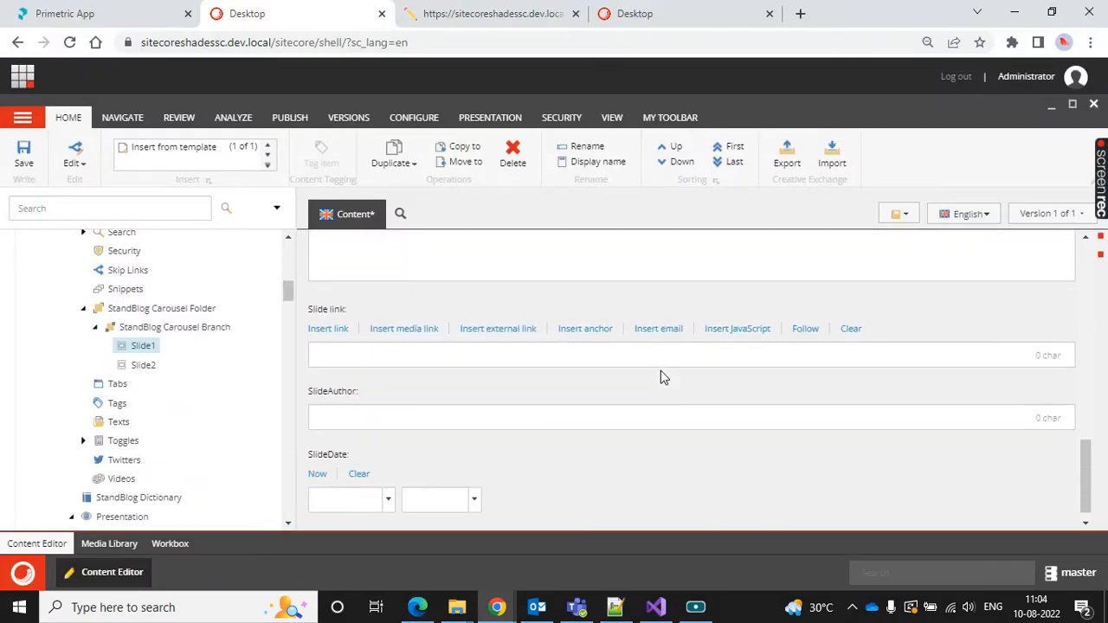
key("alt+Tab")
key("alt+Tab")
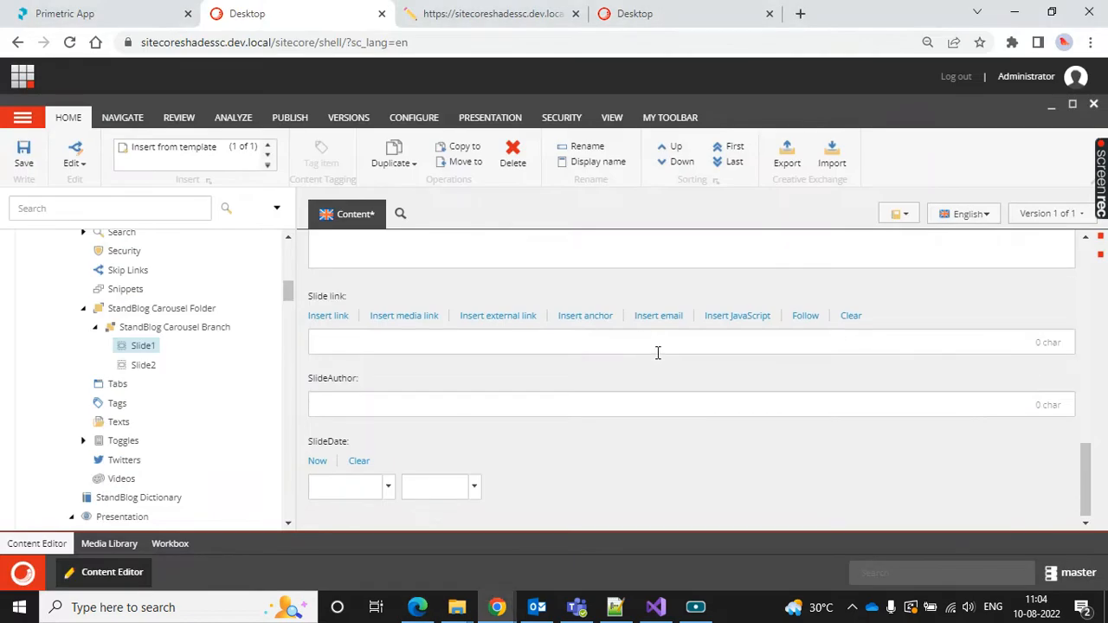
left_click(24, 156)
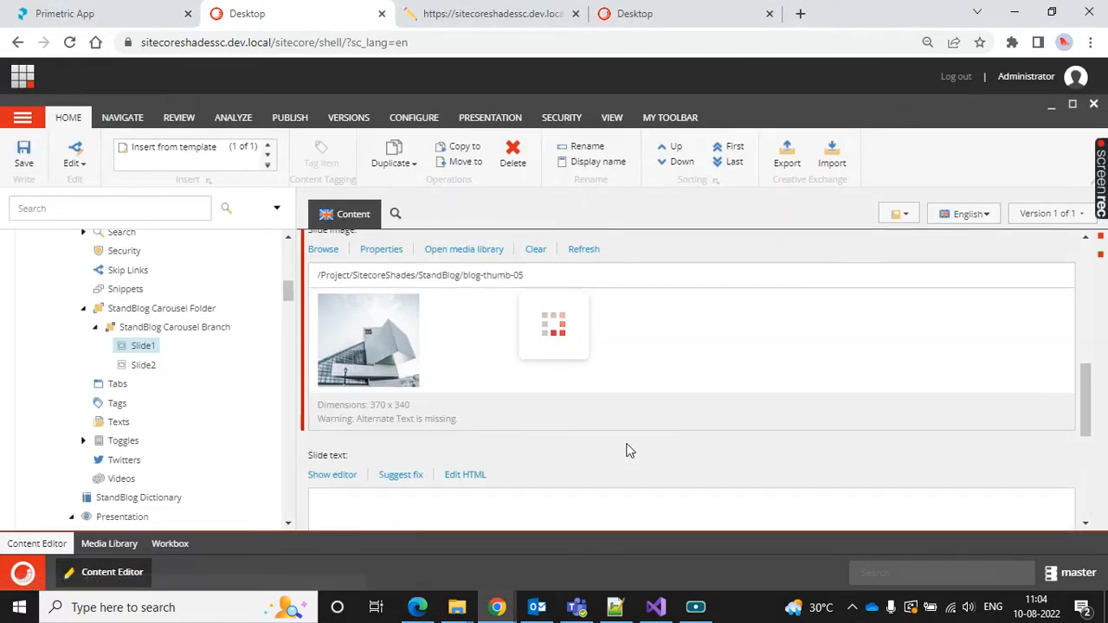
Recheck the sample Stand Blog carousel in Edge and examine the StandBlog Carousel Slide template's field definitions in the Template Manager
scroll(626, 428, "up", 2)
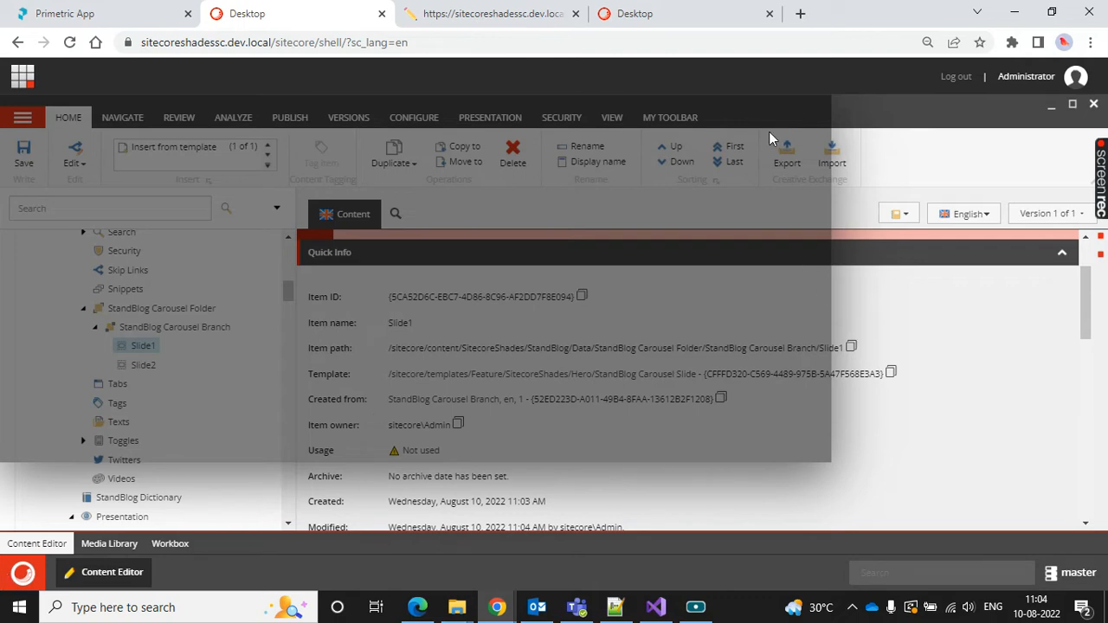
key("alt+Tab")
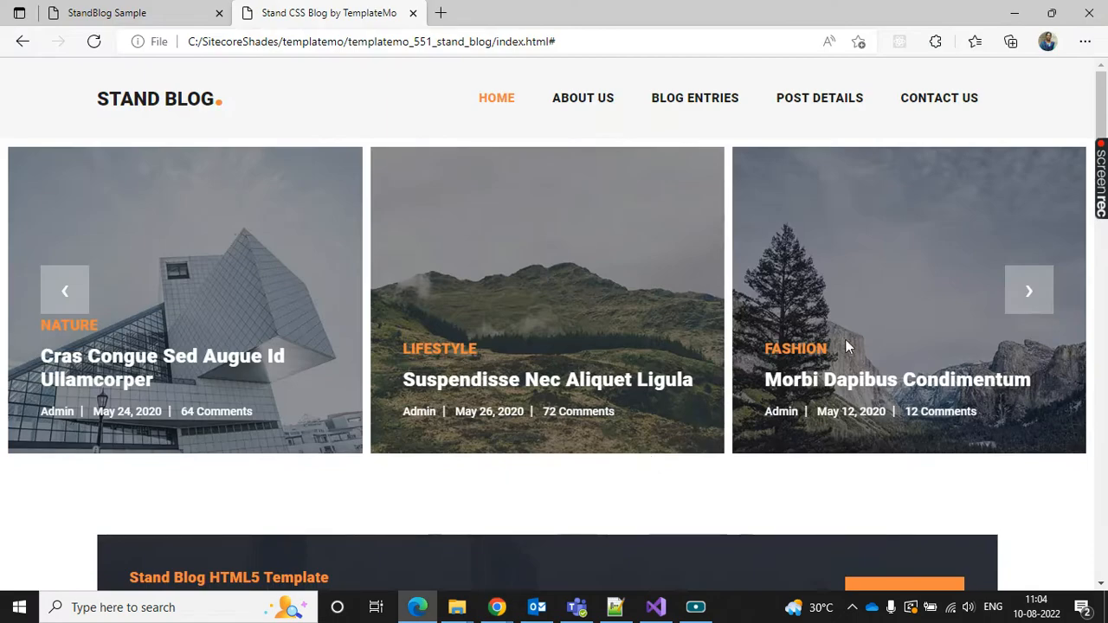
key("alt+Tab")
key("alt+Tab")
key("alt+Tab")
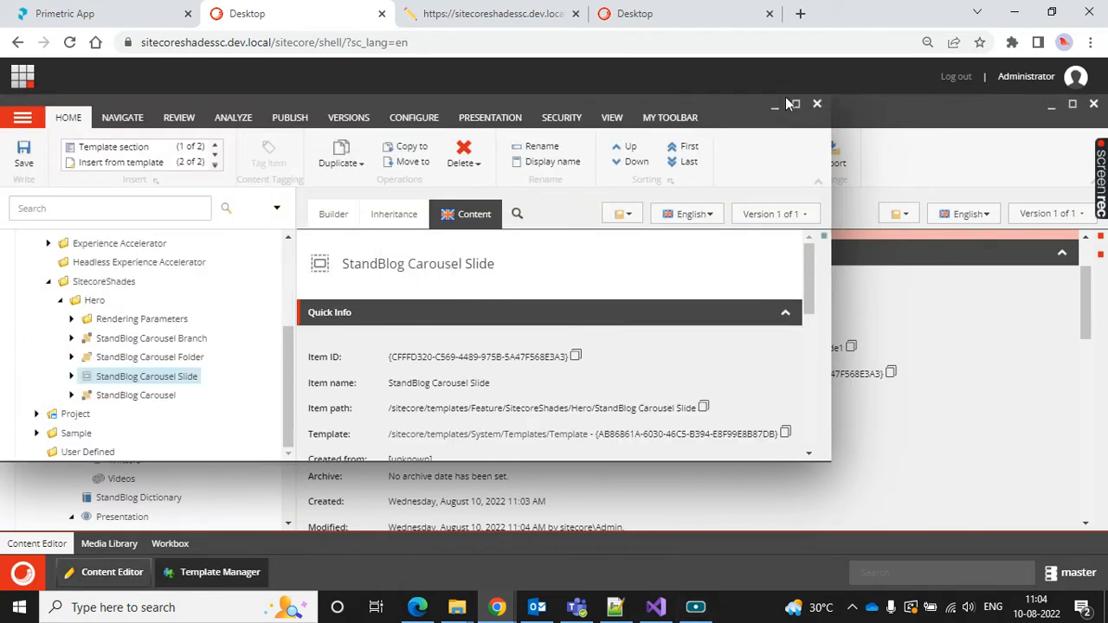
left_click(792, 104)
left_click(333, 215)
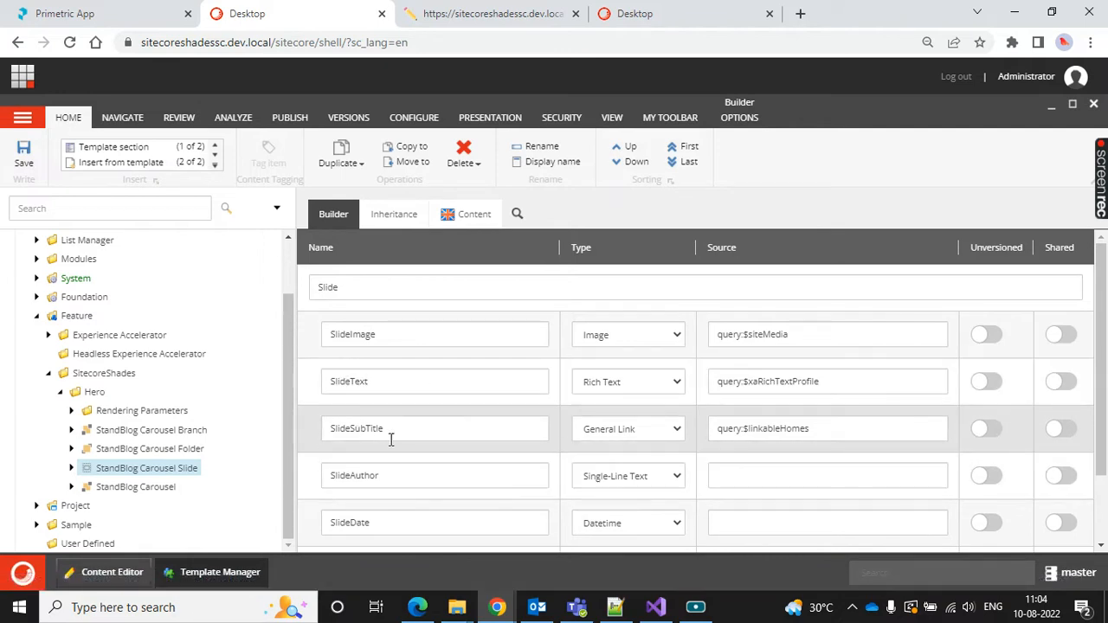
scroll(569, 418, "down", 1)
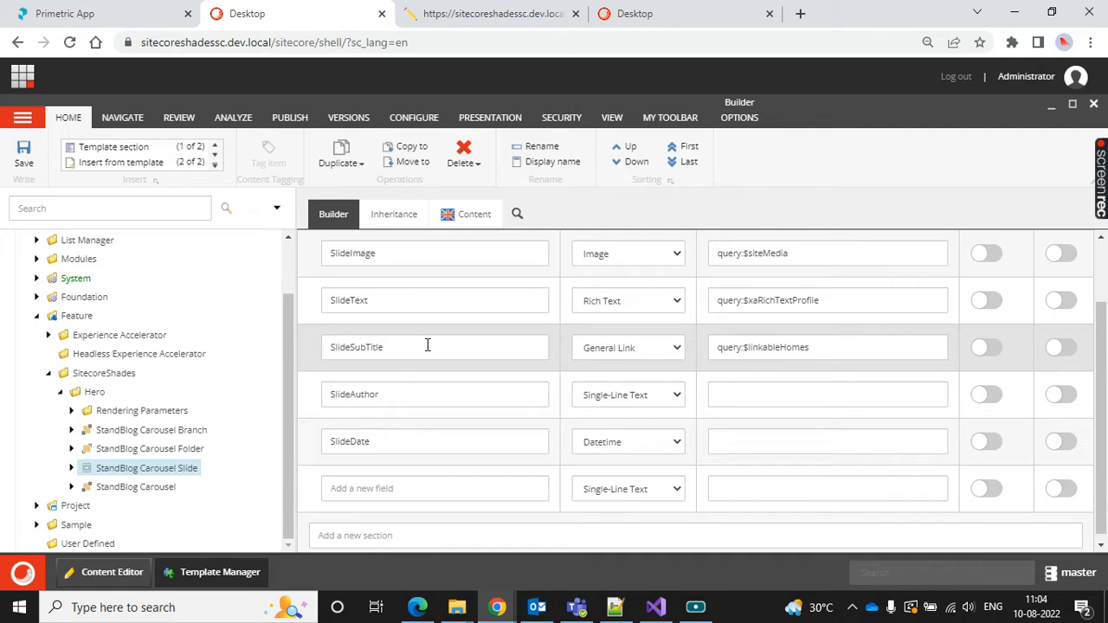
Set the title of the StandBlog Carousel Slide template's SlideSubTitle field to SlideSubTitle and save it despite the broken source link
left_click(72, 467)
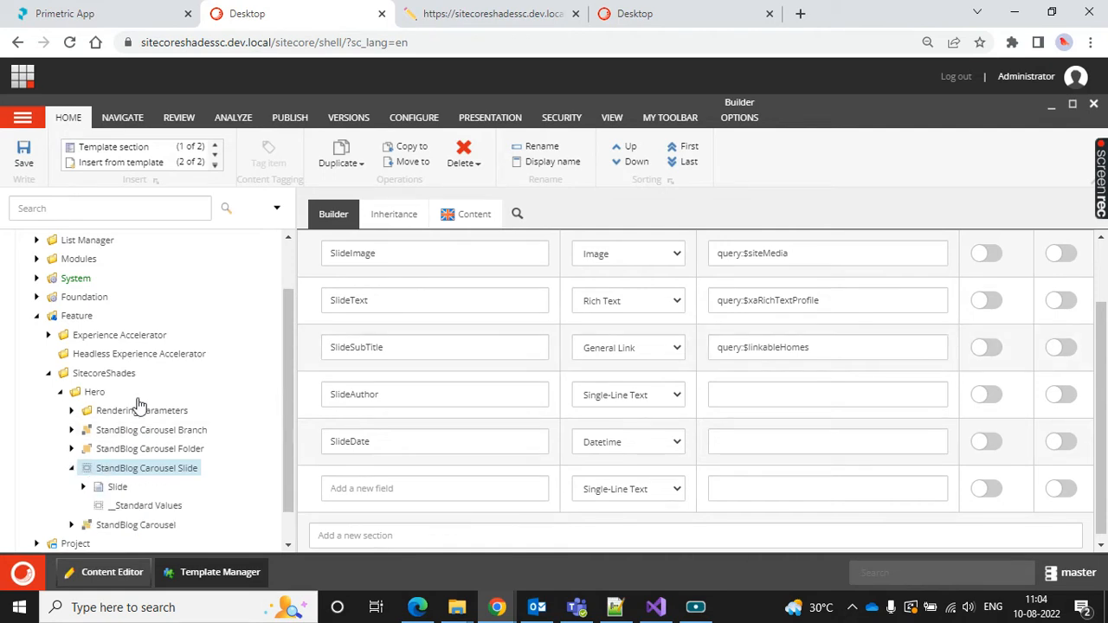
left_click(84, 449)
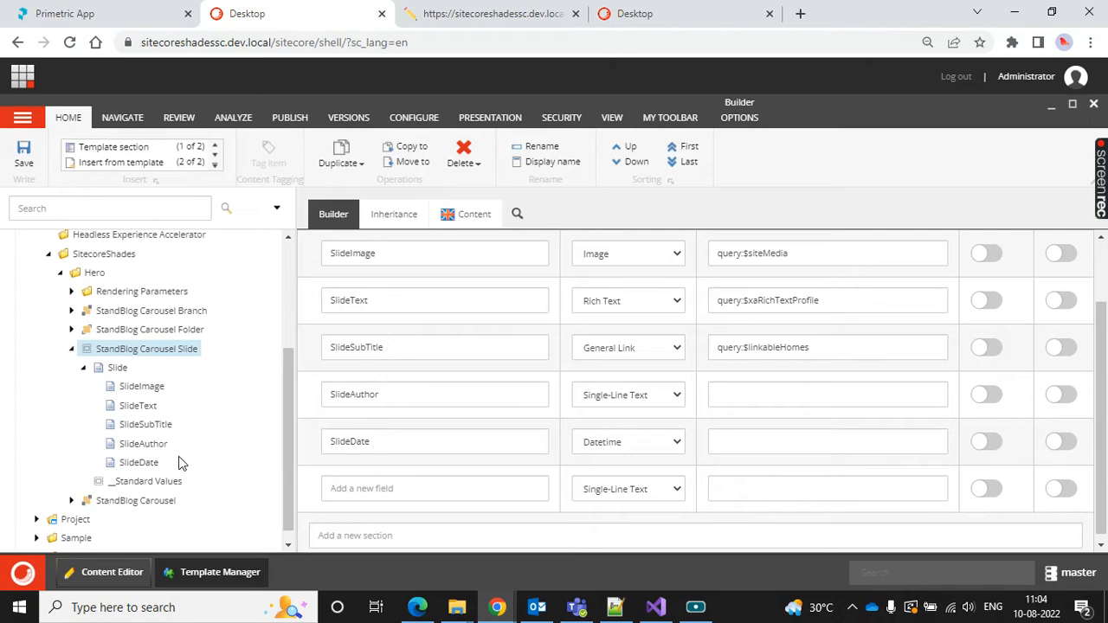
left_click(146, 424)
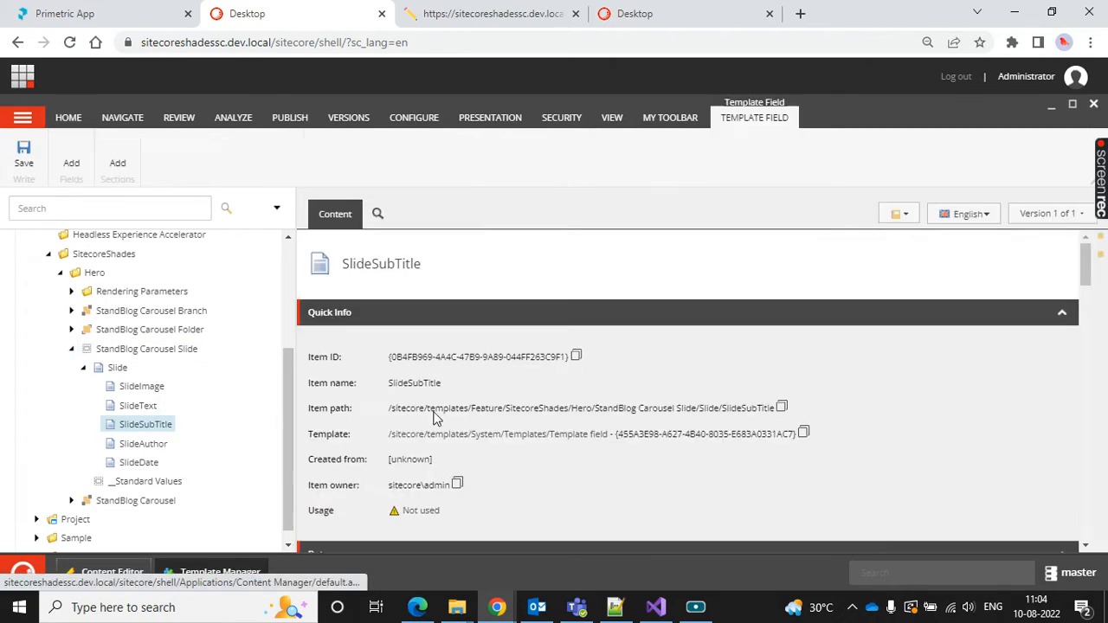
scroll(393, 467, "down", 4)
left_click(369, 462)
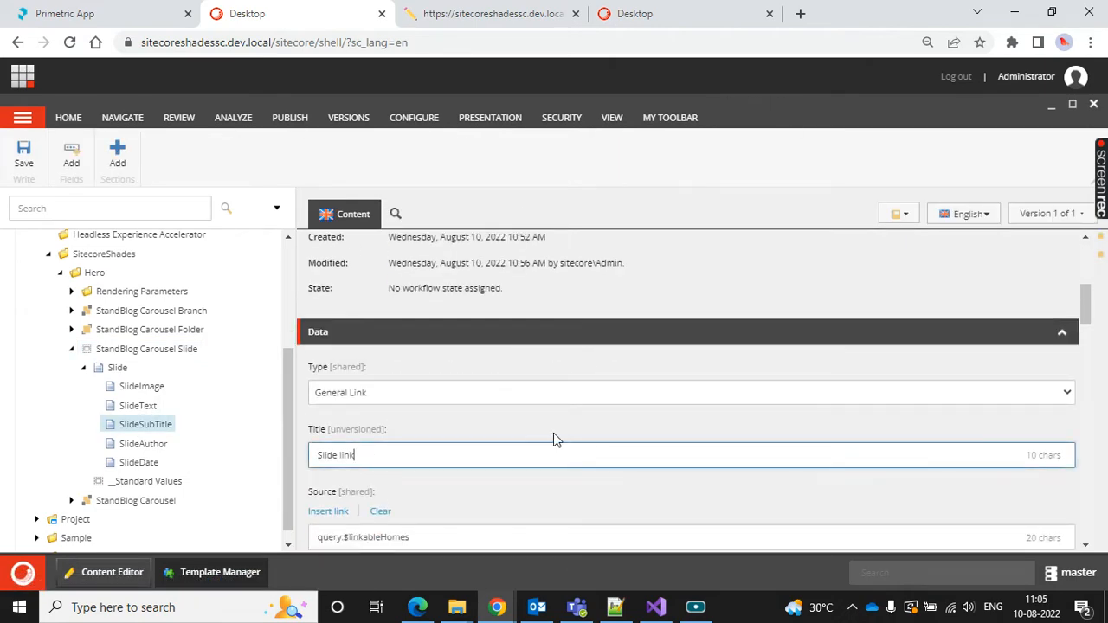
scroll(552, 435, "up", 3)
double_click(418, 303)
key("ctrl+c")
scroll(631, 377, "down", 2)
scroll(634, 377, "down", 2)
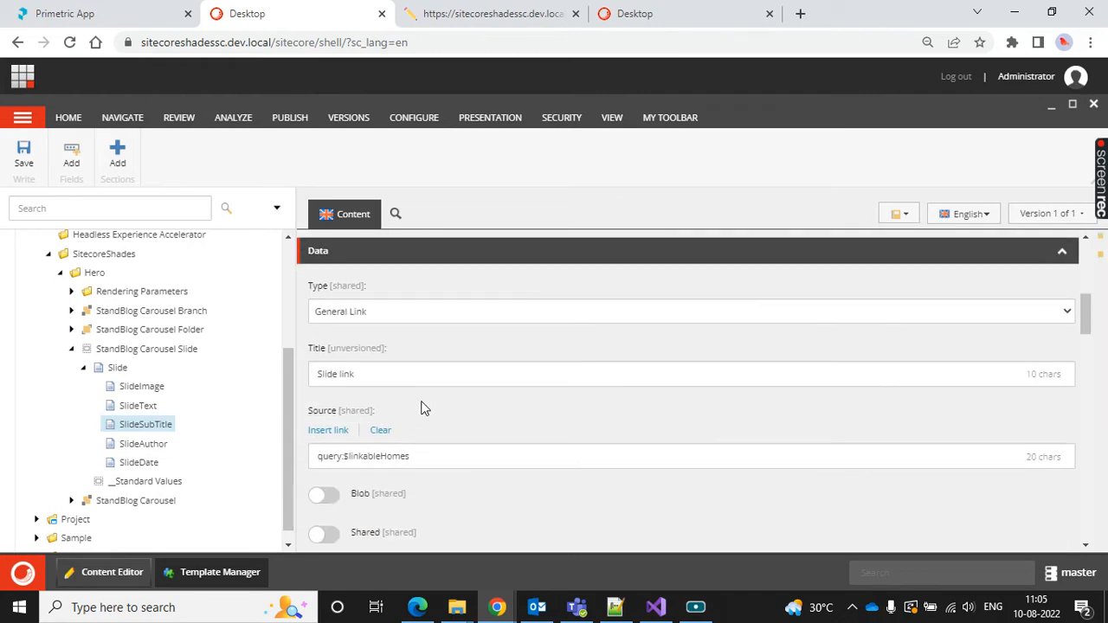
left_click_drag(377, 376, 264, 381)
key("ctrl+v")
left_click(26, 157)
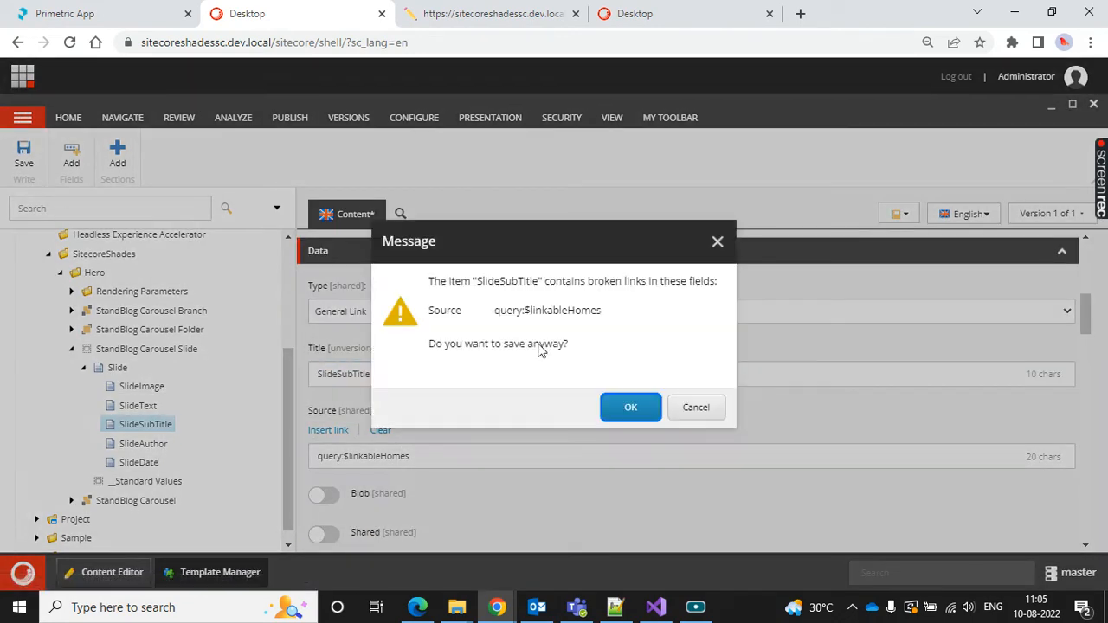
left_click(624, 408)
Set the title of the template's SlideText field to SlideText and save it despite the broken source link
left_click(140, 407)
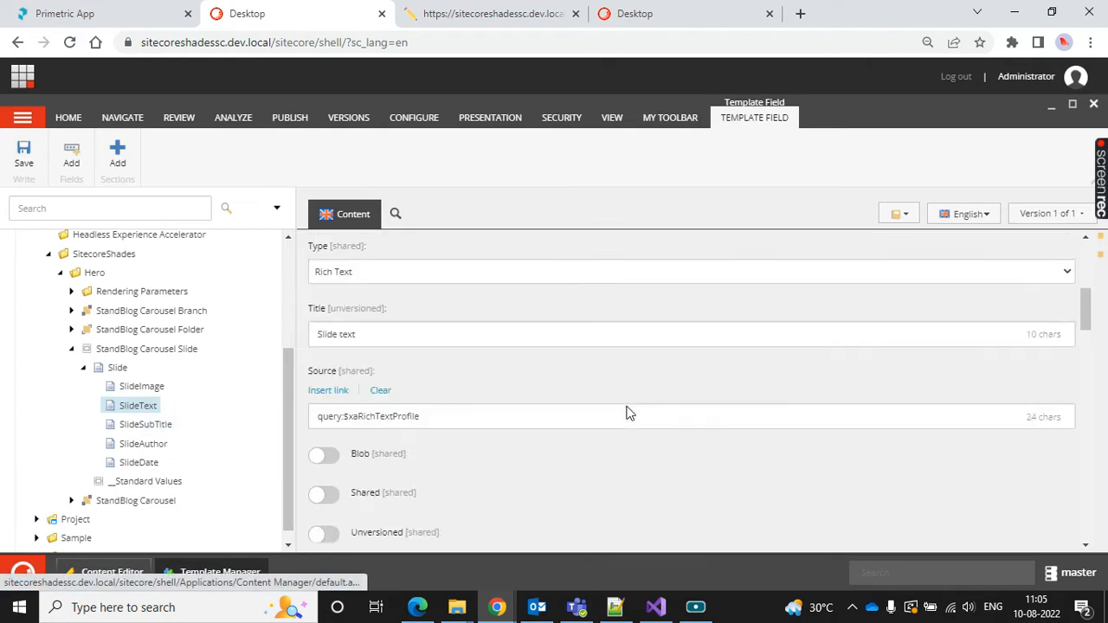
scroll(391, 490, "down", 1)
scroll(394, 490, "up", 3)
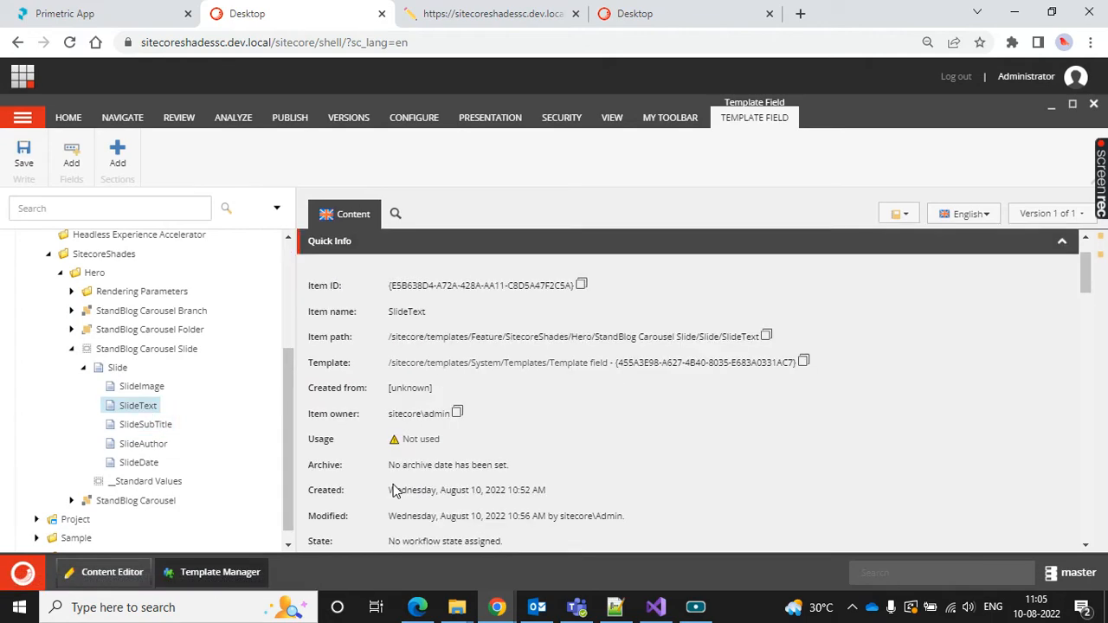
double_click(416, 314)
key("ctrl+c")
scroll(600, 376, "down", 3)
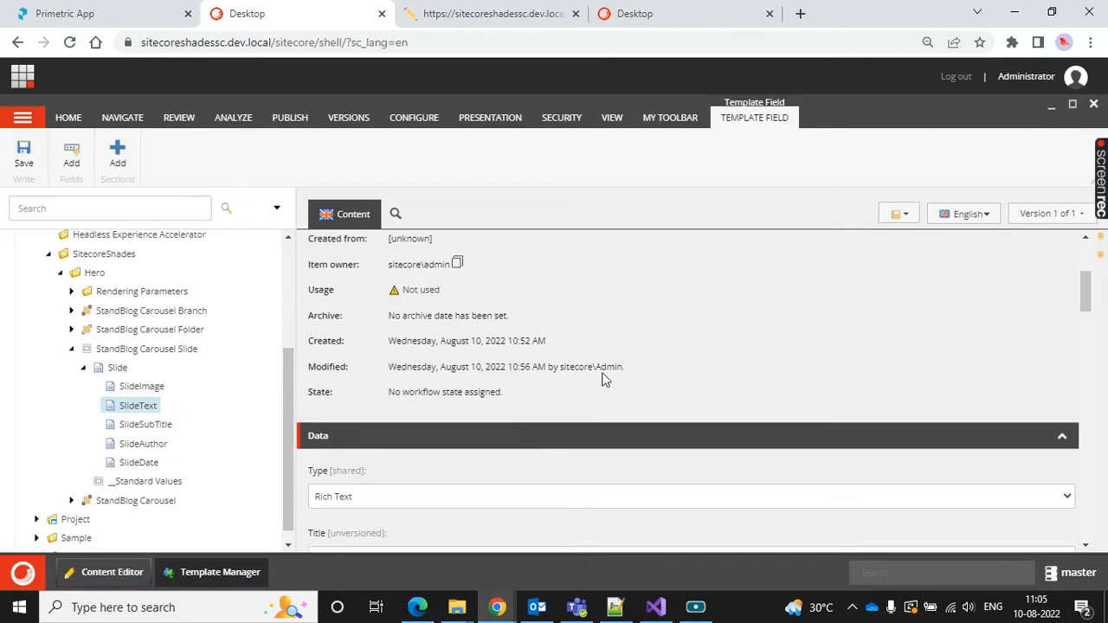
left_click_drag(366, 463, 305, 424)
key("ctrl+v")
left_click(24, 154)
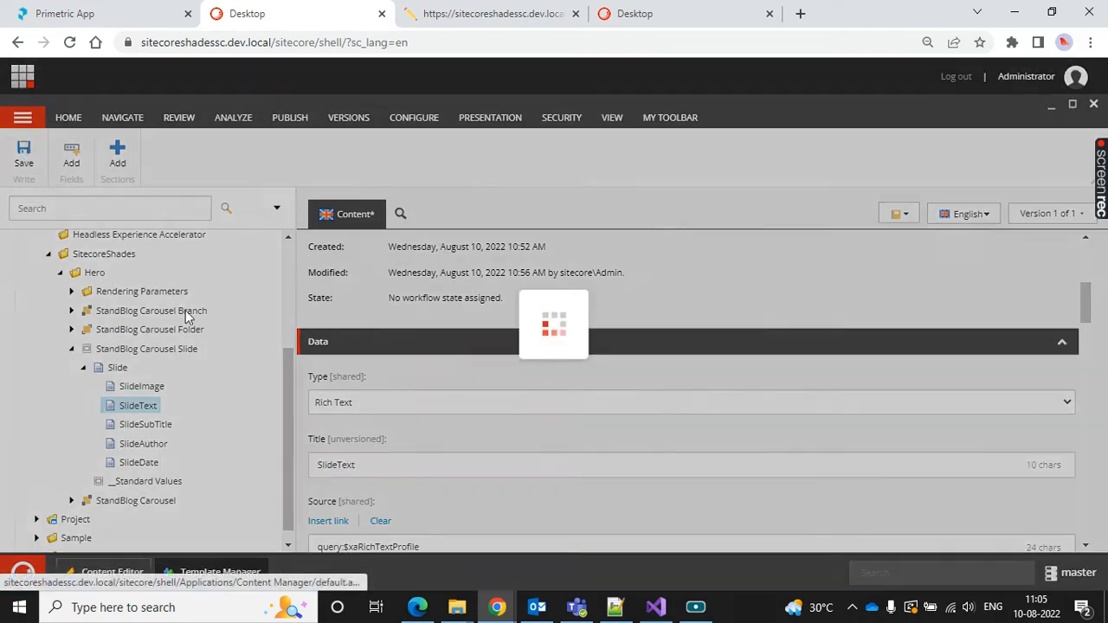
left_click(630, 401)
Check the titles of the SlideAuthor and SlideDate template fields, and examine Slide2's field labels in the Content Editor
left_click(151, 446)
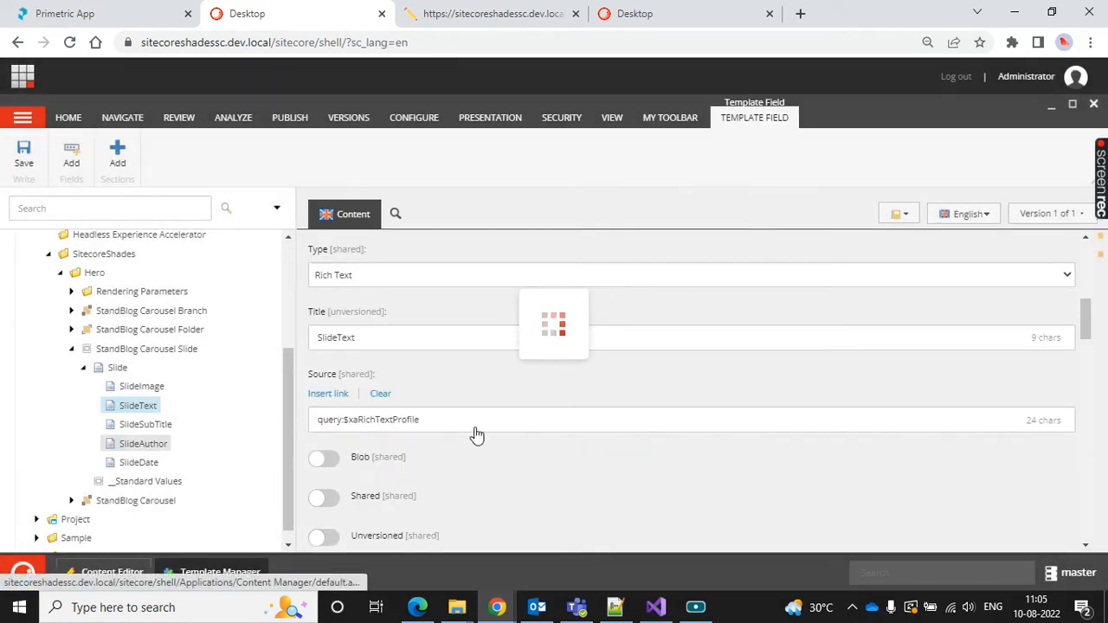
scroll(549, 421, "up", 3)
left_click(139, 462)
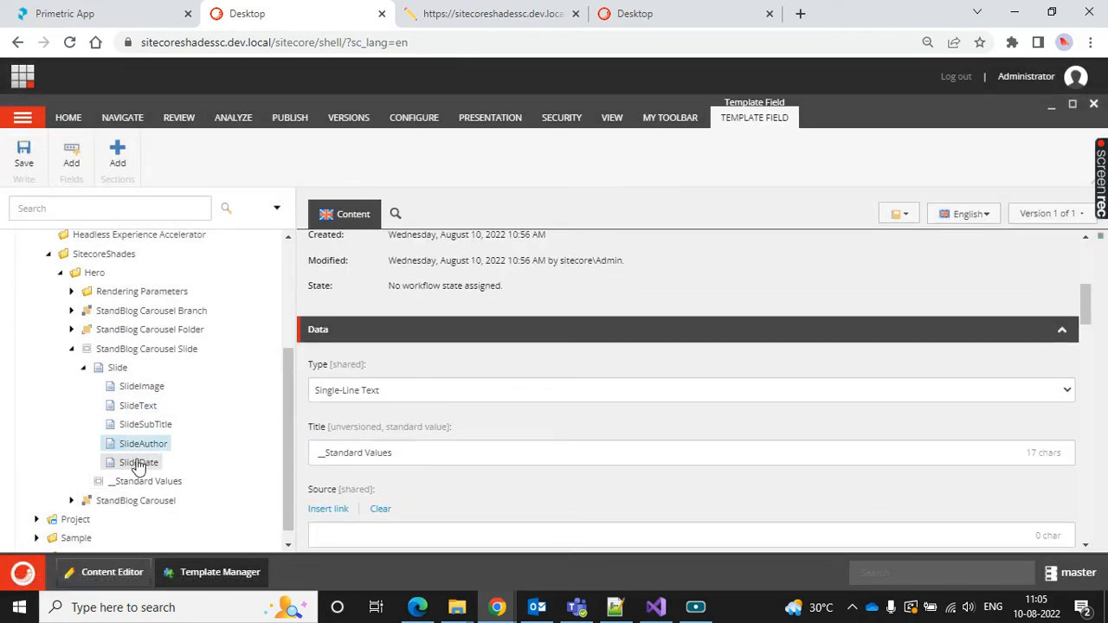
left_click(121, 571)
left_click(126, 366)
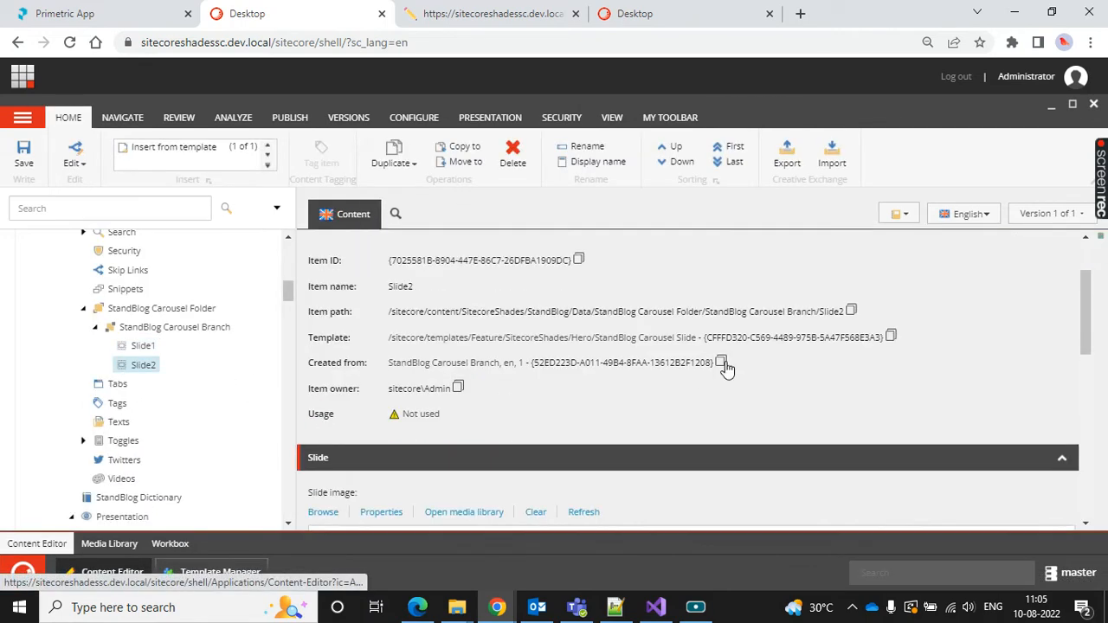
scroll(735, 363, "down", 4)
scroll(735, 364, "up", 2)
scroll(735, 364, "down", 4)
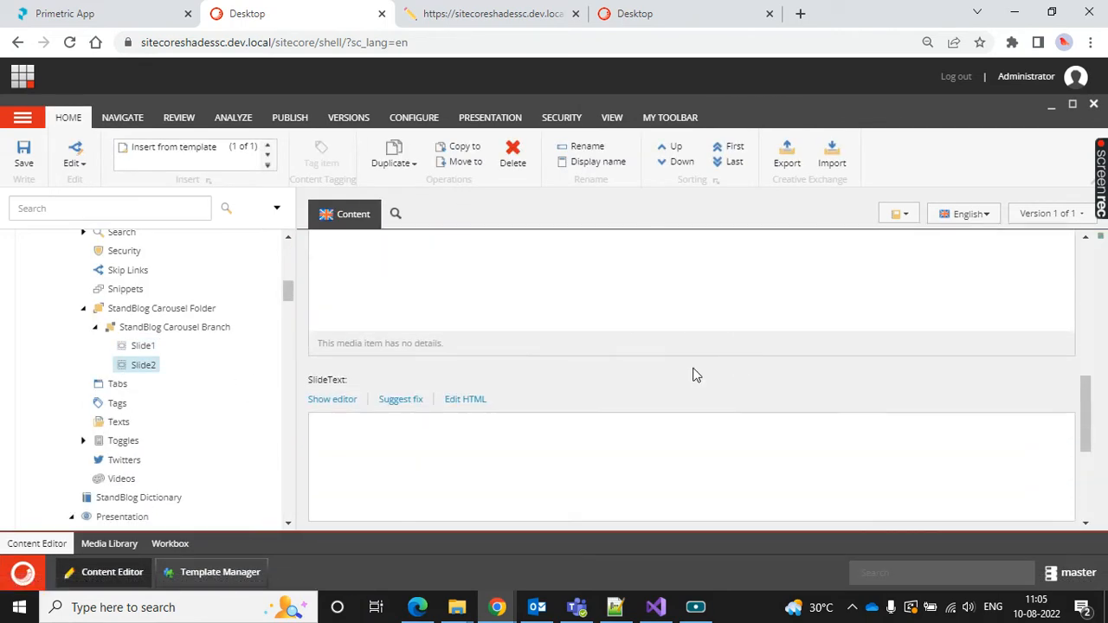
scroll(571, 468, "down", 2)
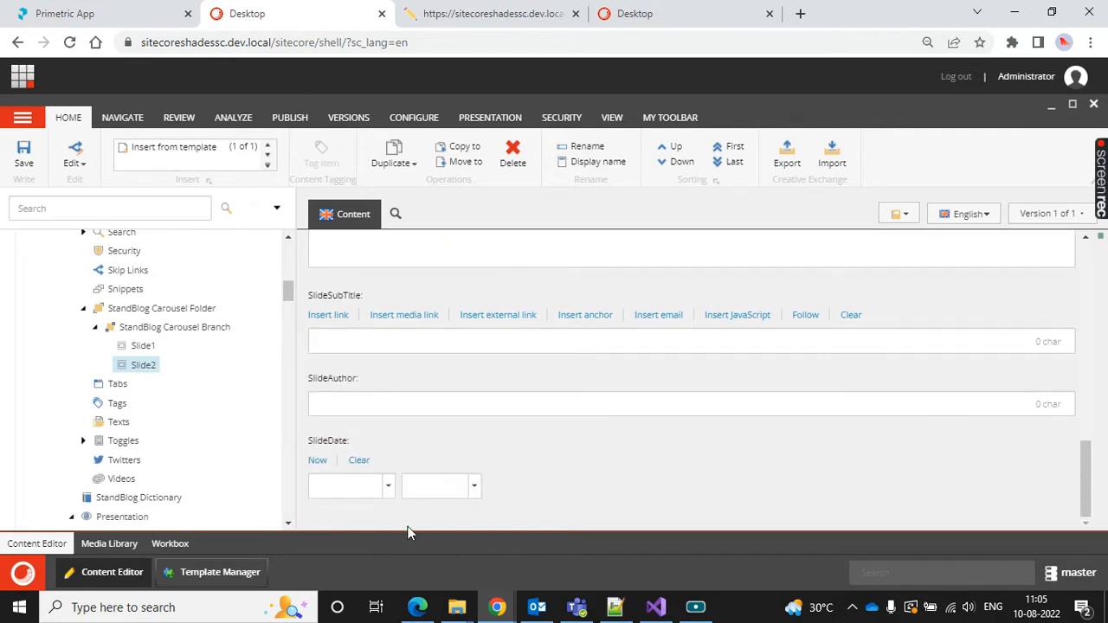
Change the StandBlog Carousel Slide template's SlideText field type to Single-Line Text, clear its source and save the template
left_click(227, 572)
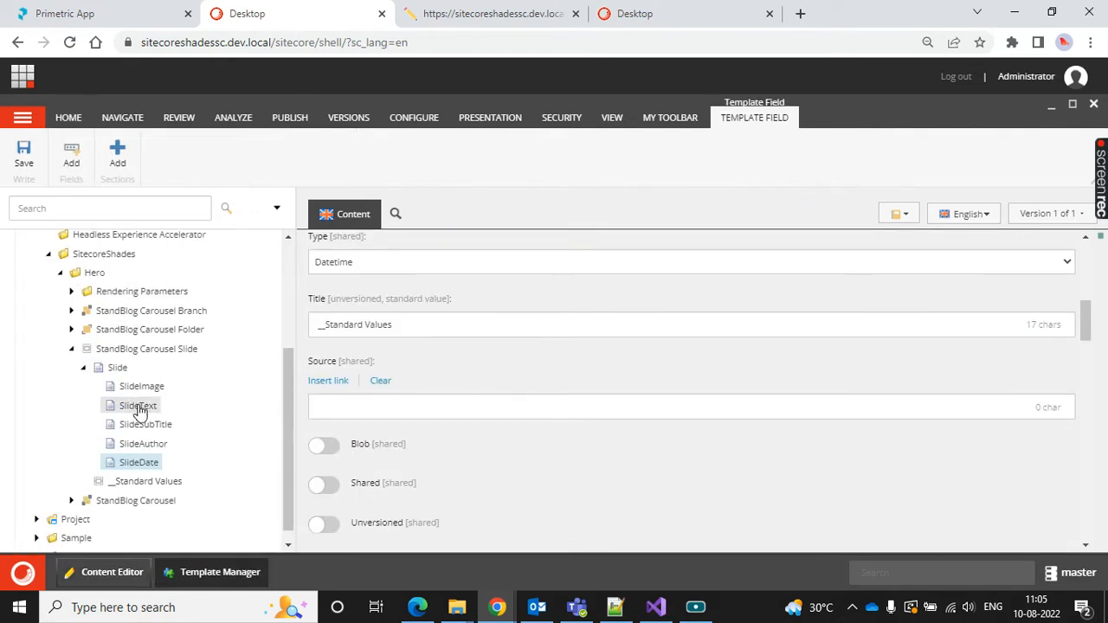
left_click(134, 348)
left_click(334, 216)
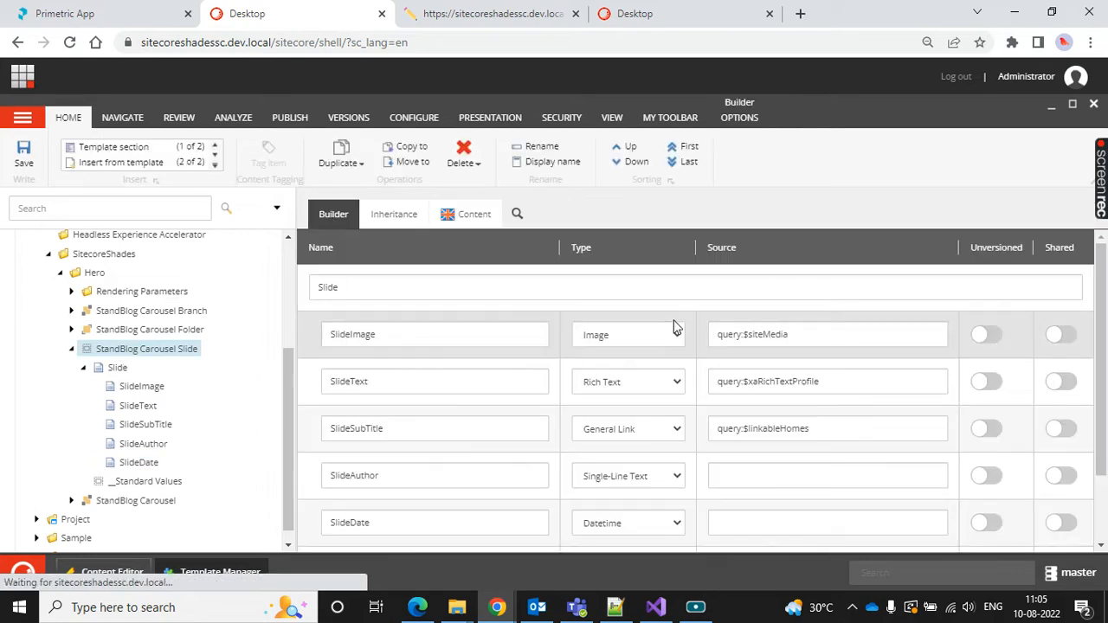
left_click(656, 389)
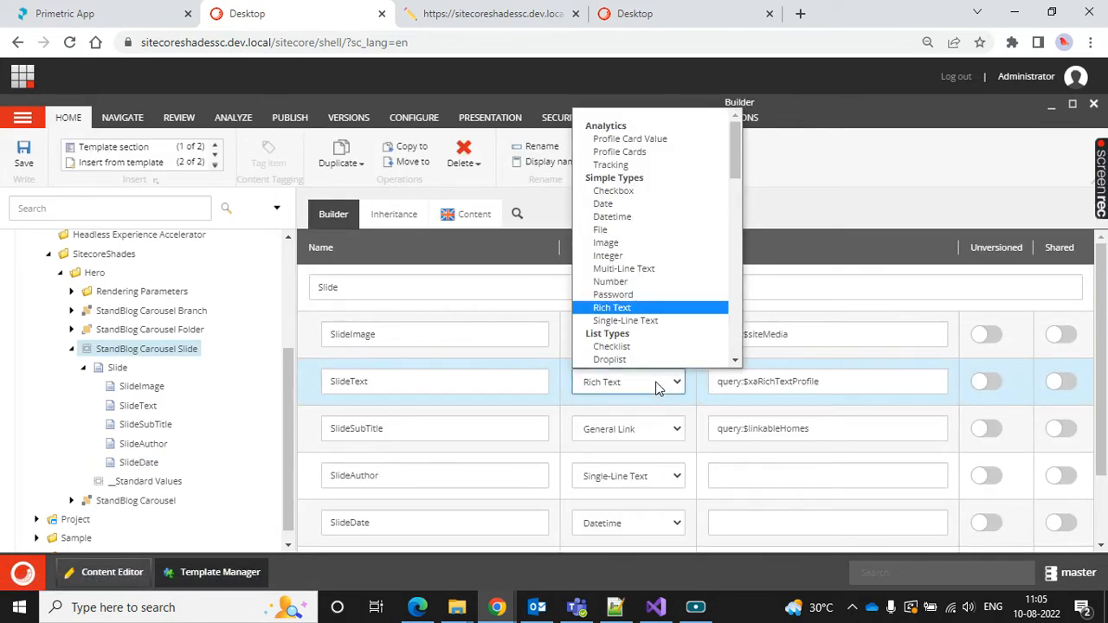
key("Down")
key("Return")
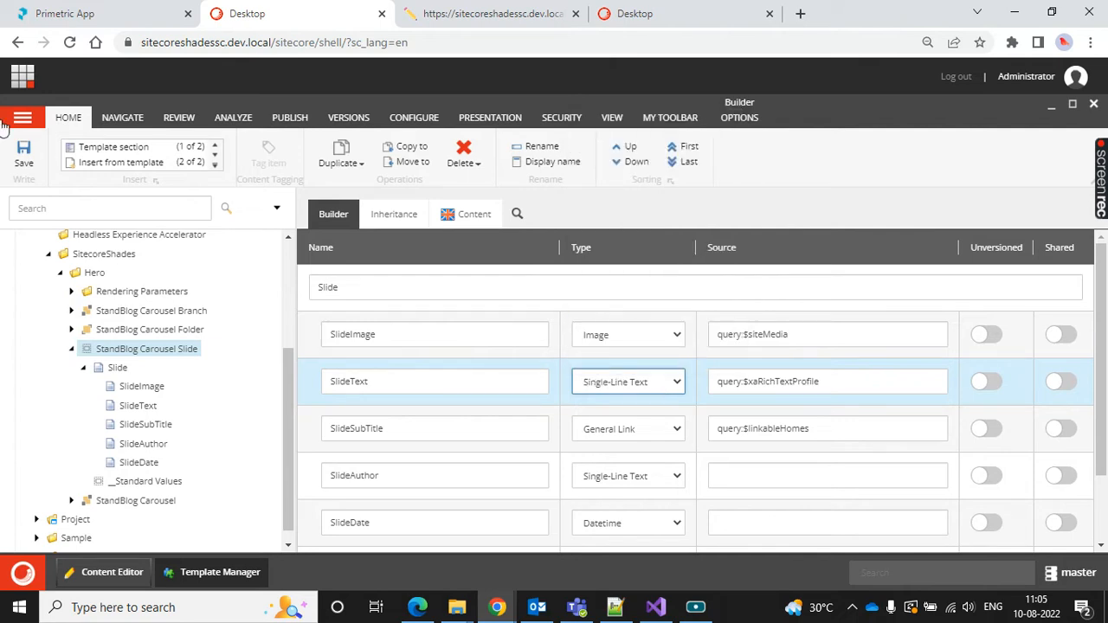
triple_click(844, 393)
key("BackSpace")
left_click(23, 152)
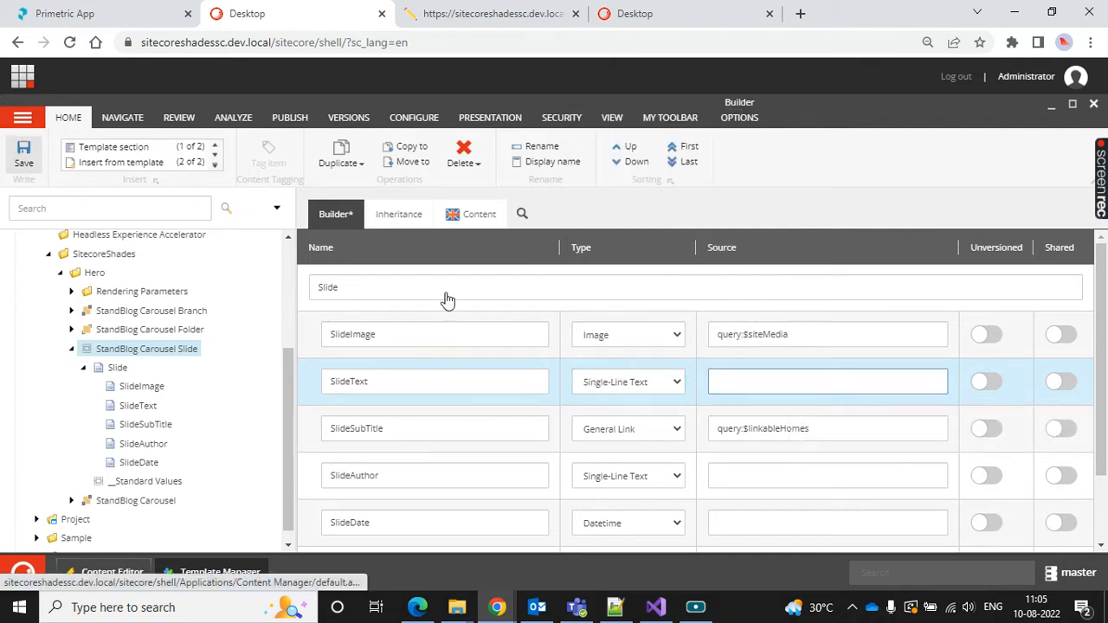
Set the alternate text of Slide1's slide image to "image" in the Content Editor
left_click(111, 572)
left_click(142, 346)
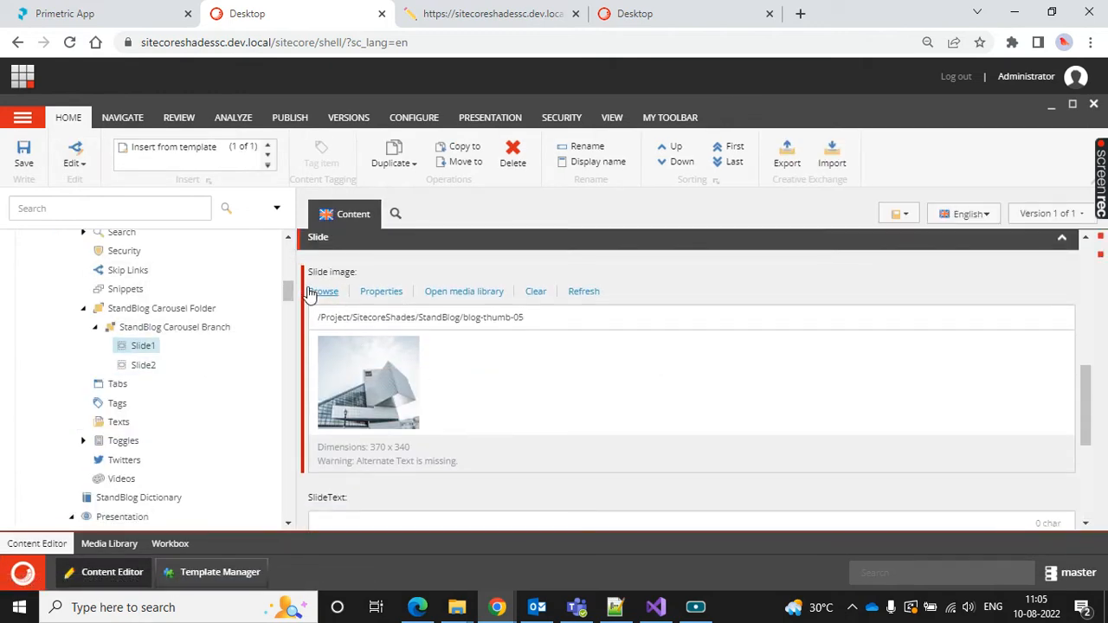
left_click(368, 299)
left_click(695, 546)
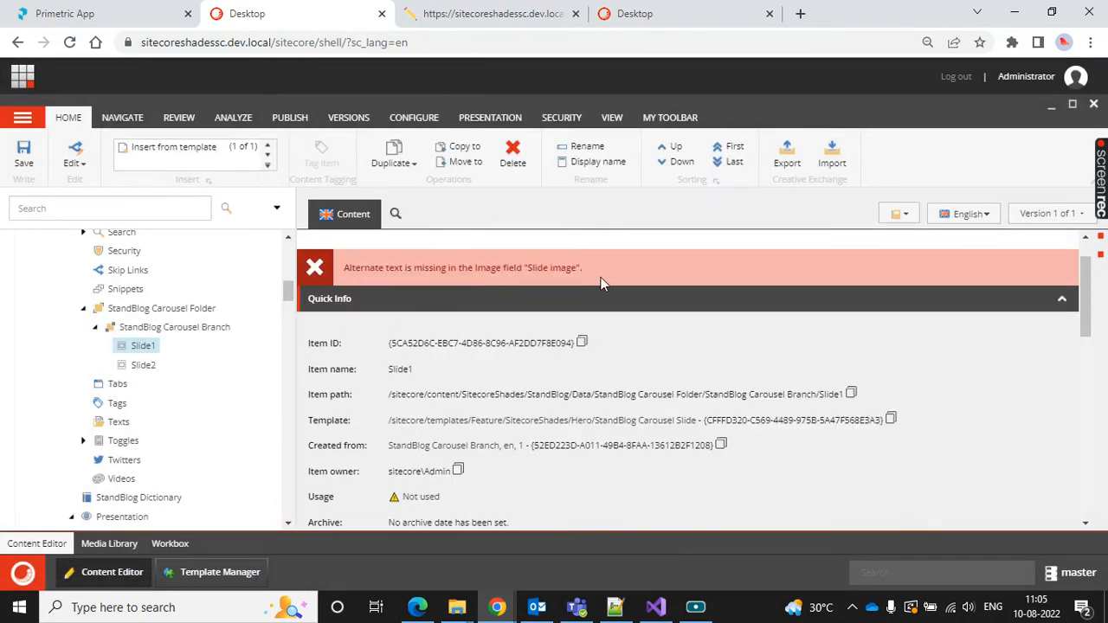
scroll(603, 284, "down", 5)
left_click(381, 291)
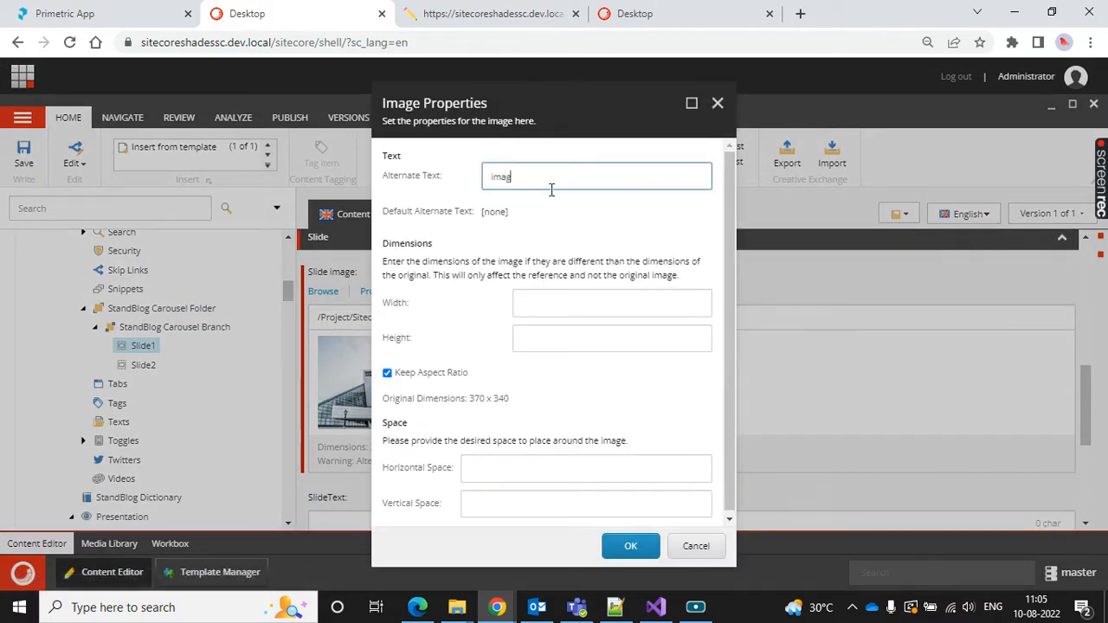
left_click(627, 545)
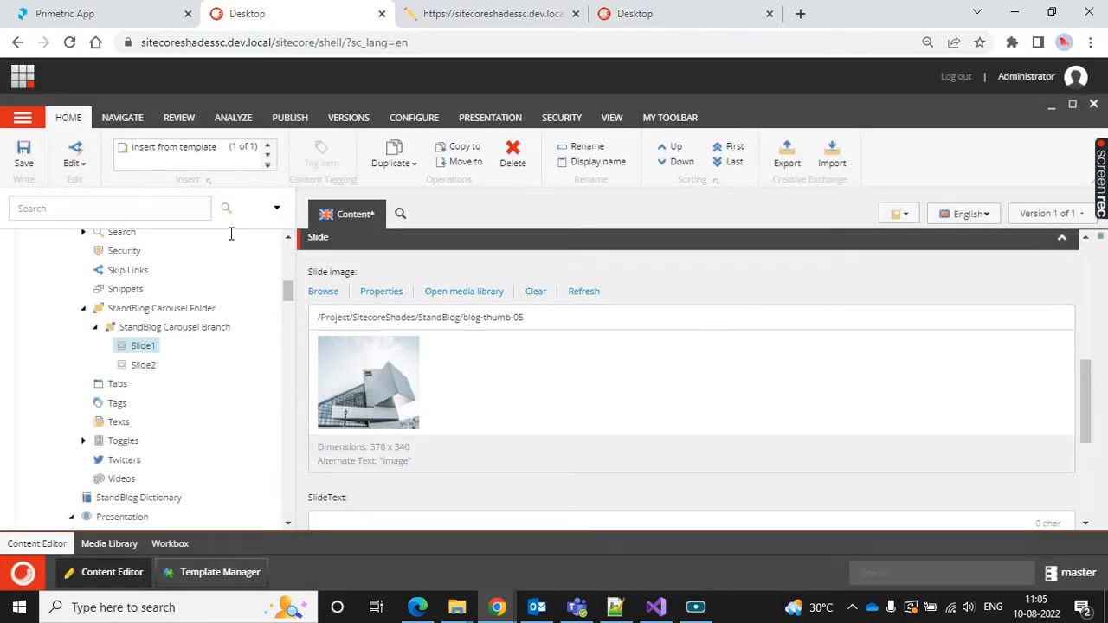
Set Slide1's SlideText to NATURE and copy the sample page heading "Cras congue sed augue id ullamcorper" into its SlideSubTitle
scroll(616, 349, "down", 2)
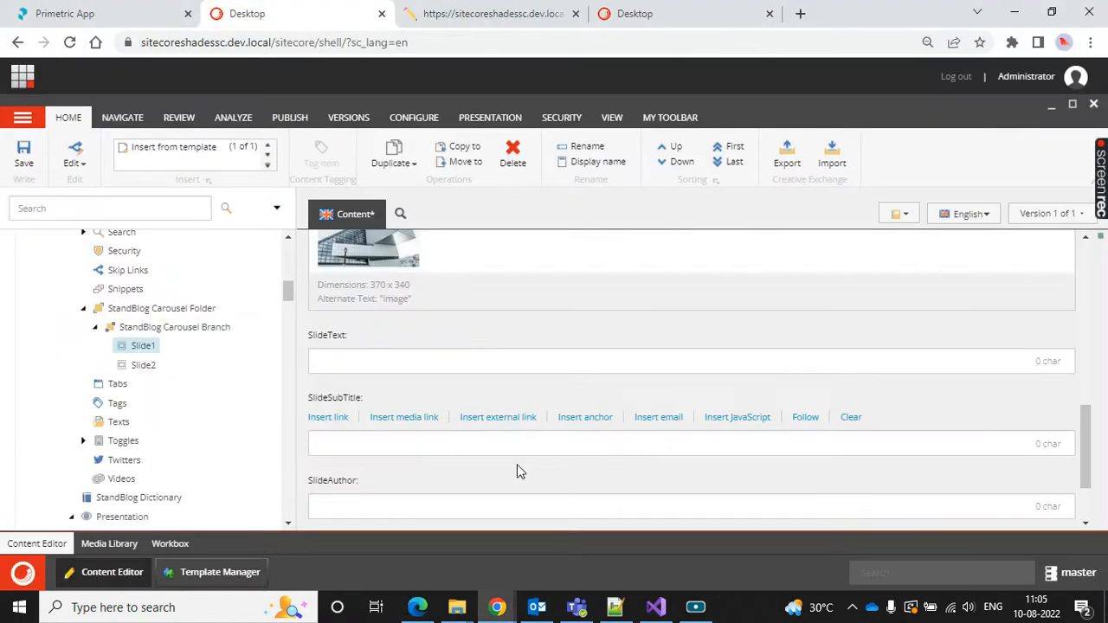
left_click(403, 362)
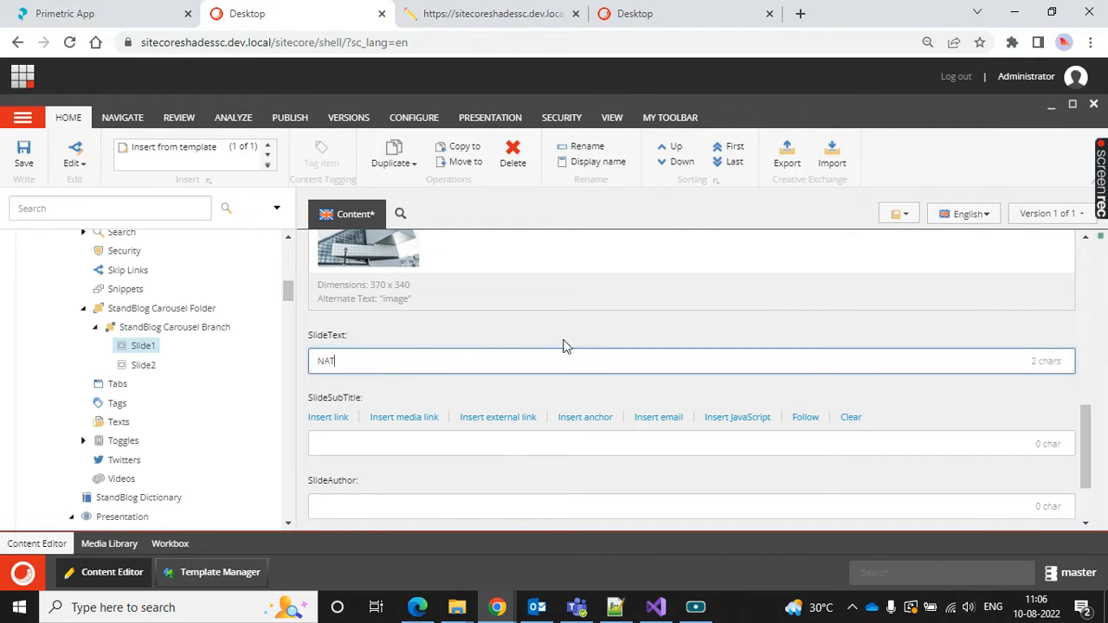
key("alt+Tab")
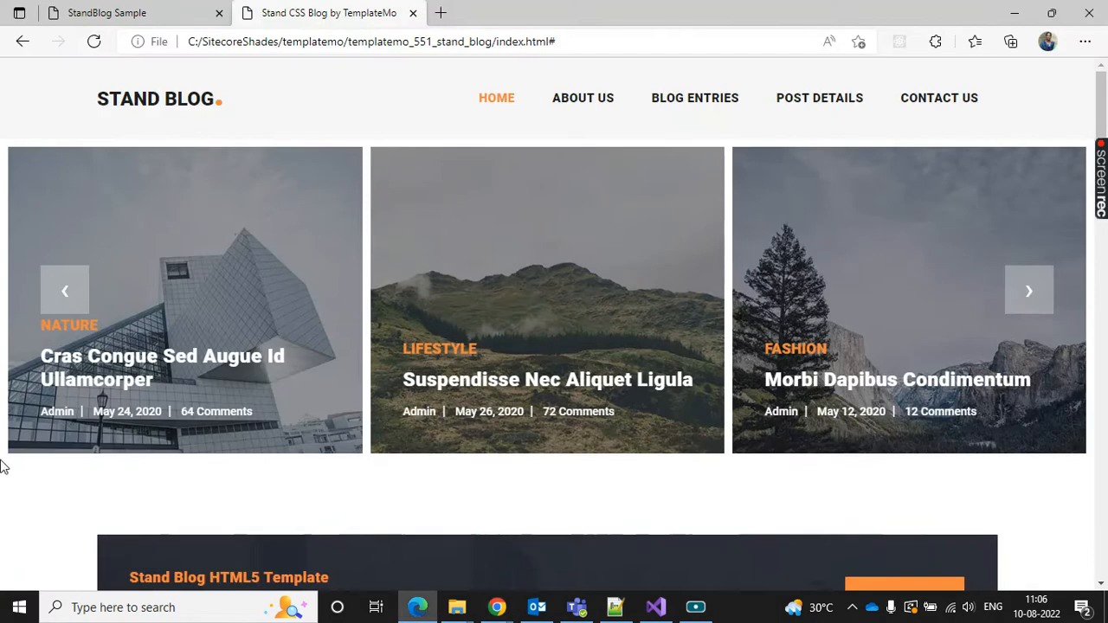
left_click_drag(33, 336, 280, 406)
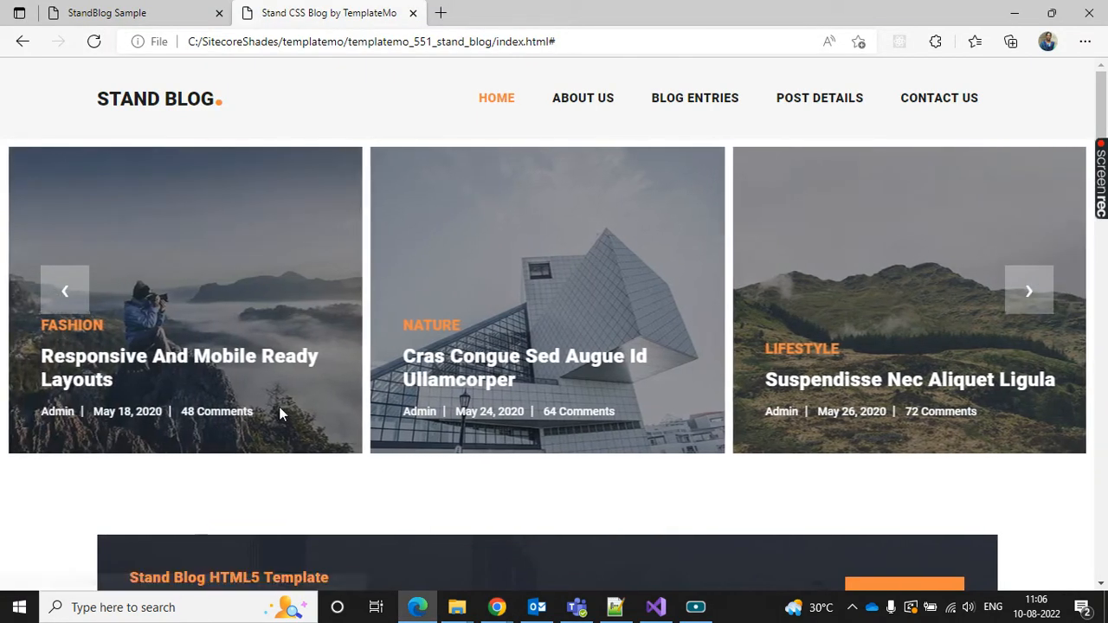
right_click(421, 357)
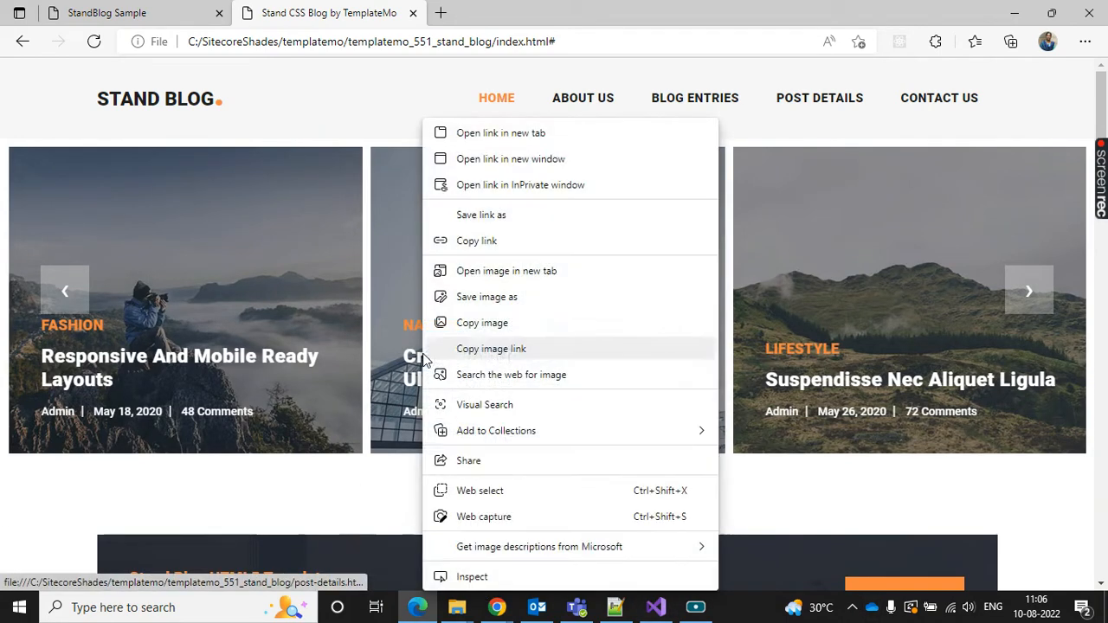
left_click(585, 322)
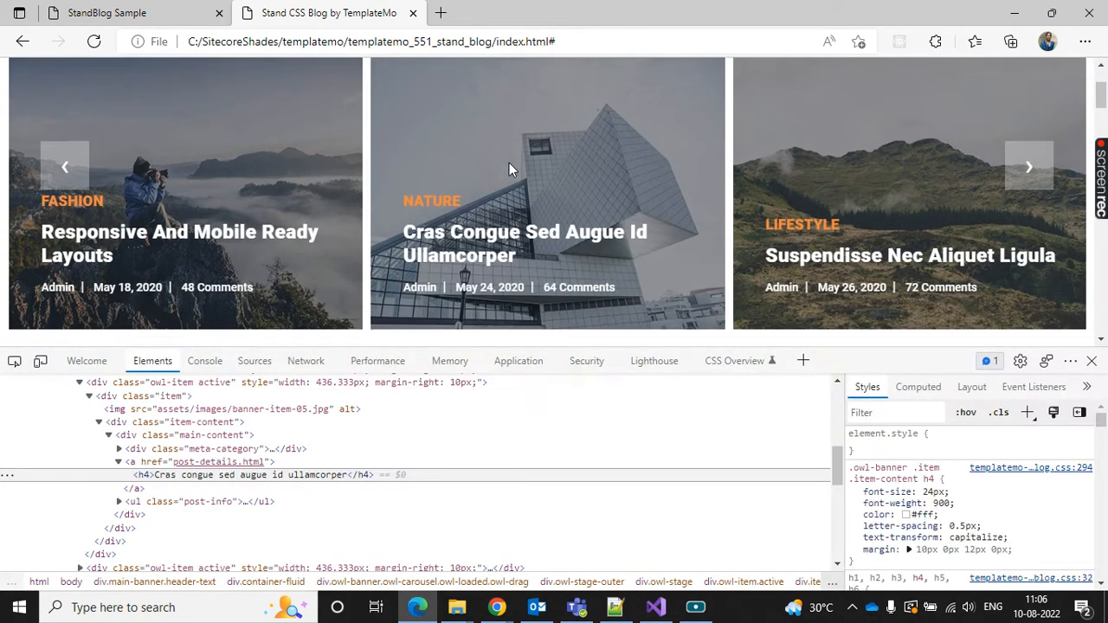
double_click(270, 478)
key("alt+Tab")
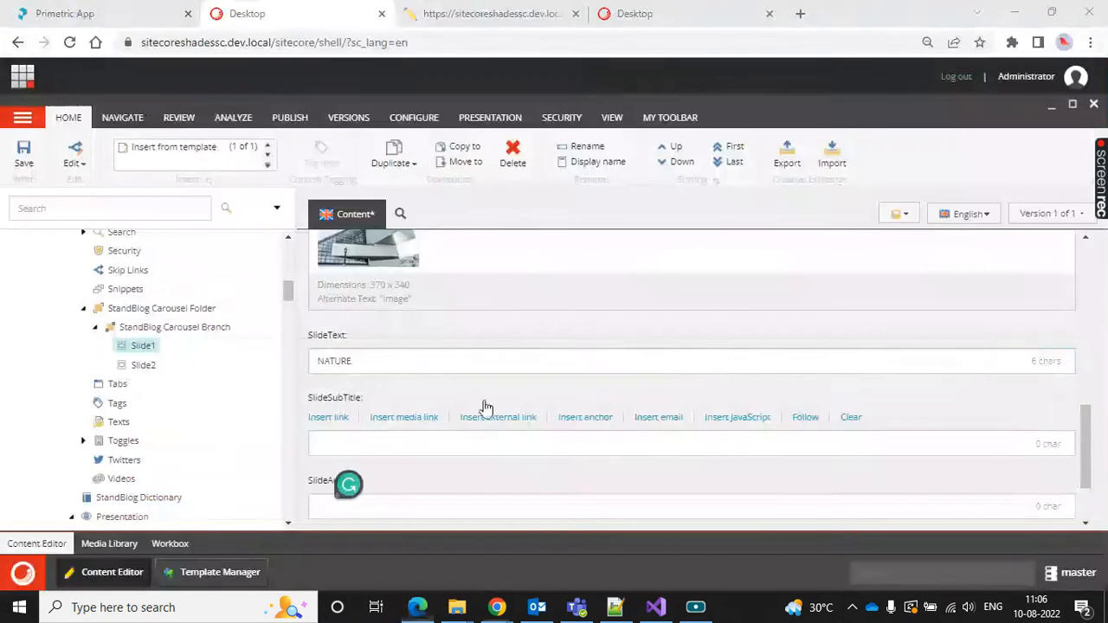
left_click(386, 437)
key("ctrl+v")
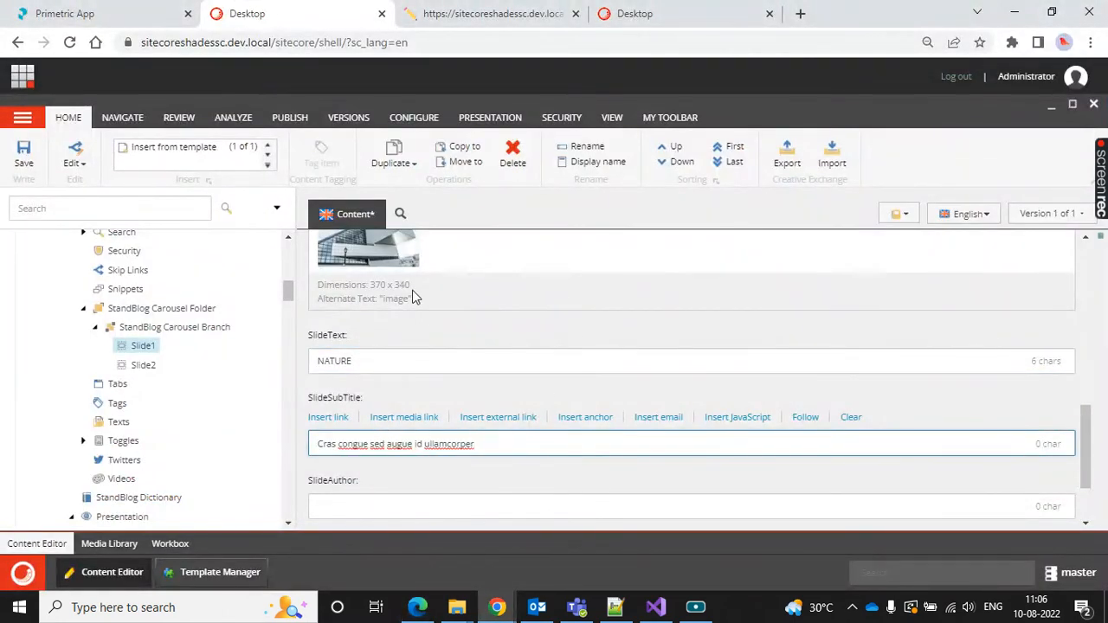
Insert a link to Page 1 under Home in Slide1's SlideSubTitle, using the copied heading as the link description
scroll(381, 268, "down", 1)
left_click(328, 314)
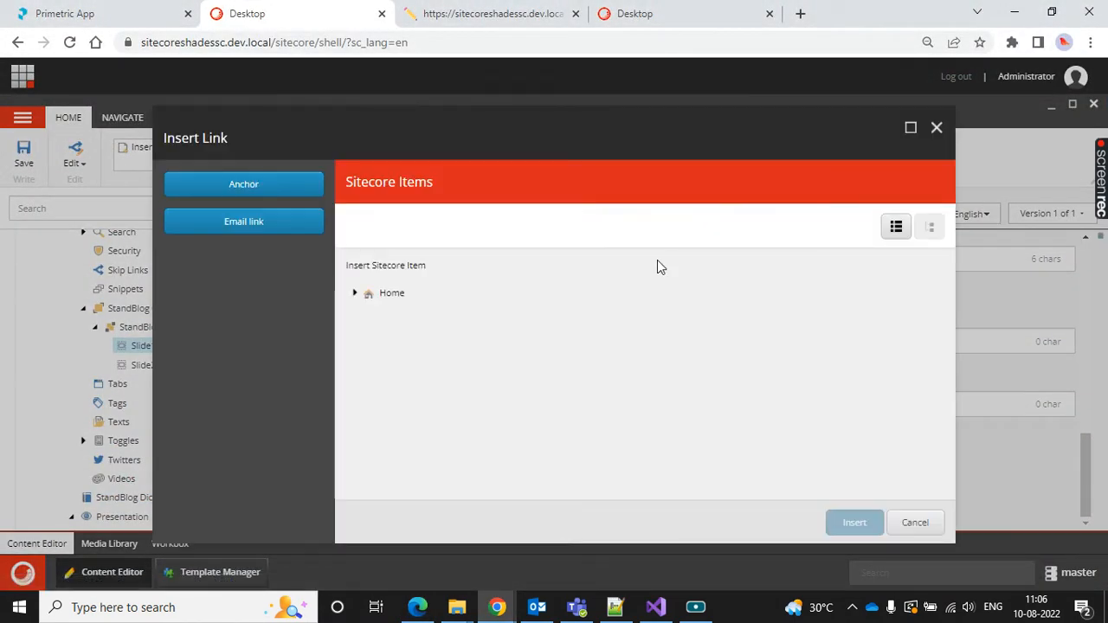
left_click(353, 294)
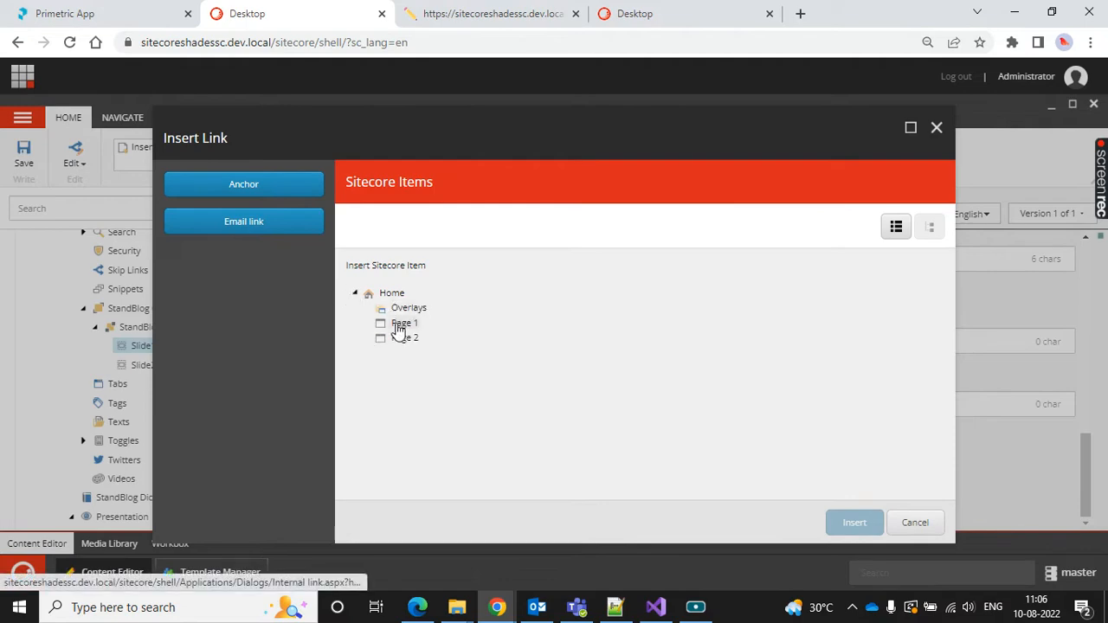
left_click(403, 323)
key("ctrl+v")
left_click(855, 523)
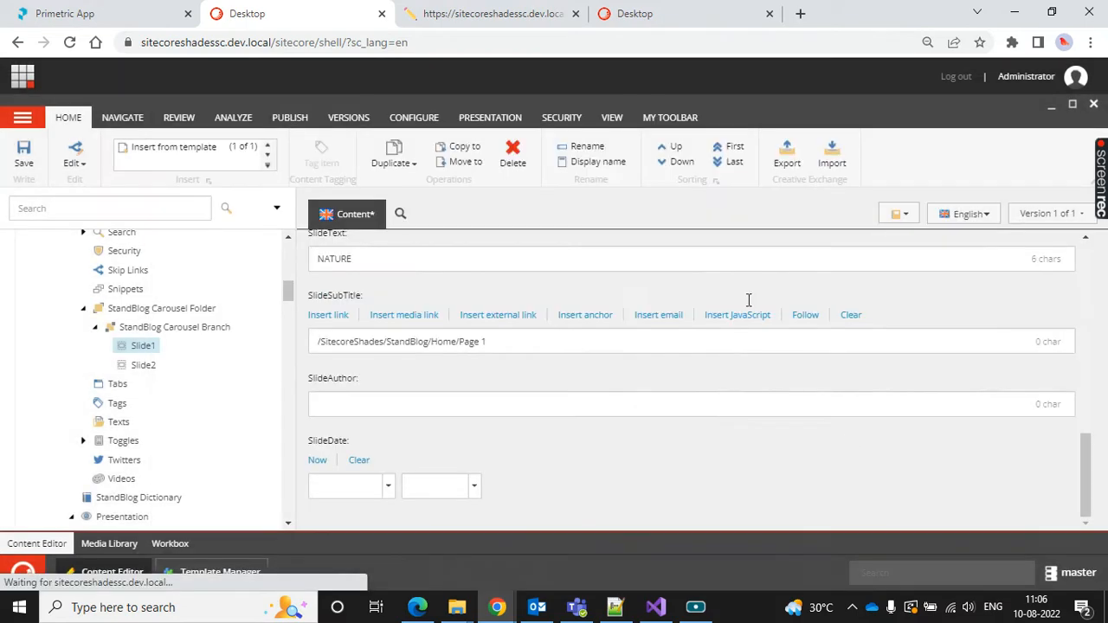
Set Slide1's SlideAuthor to Admin and its SlideDate to the current date and time, and save the item
left_click(378, 407)
key("alt+Tab")
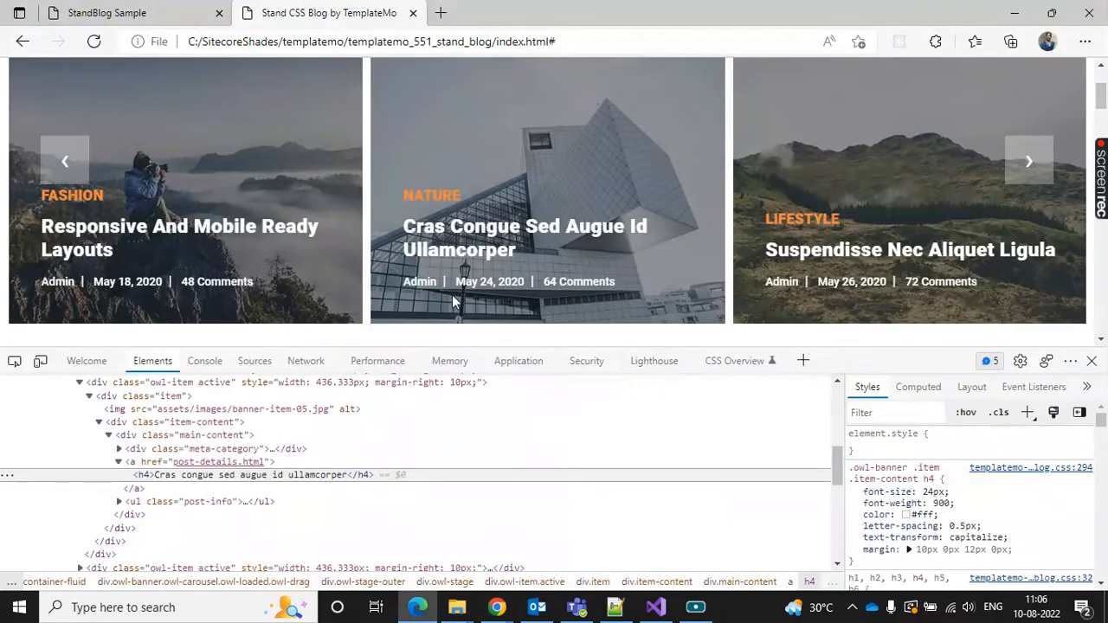
key("alt+Tab")
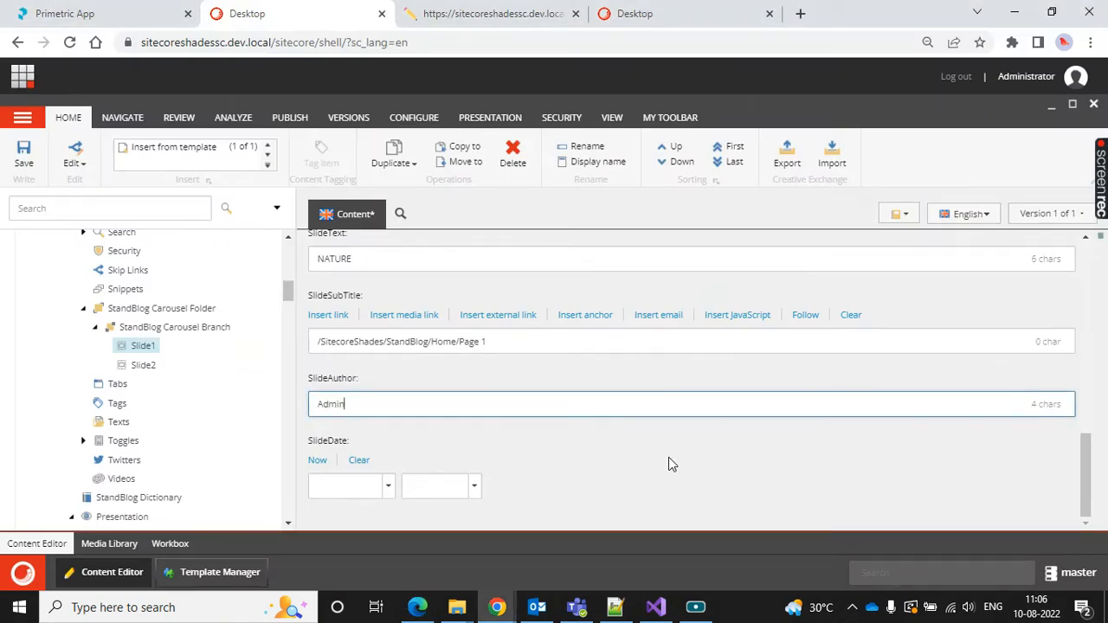
left_click(316, 460)
left_click(23, 154)
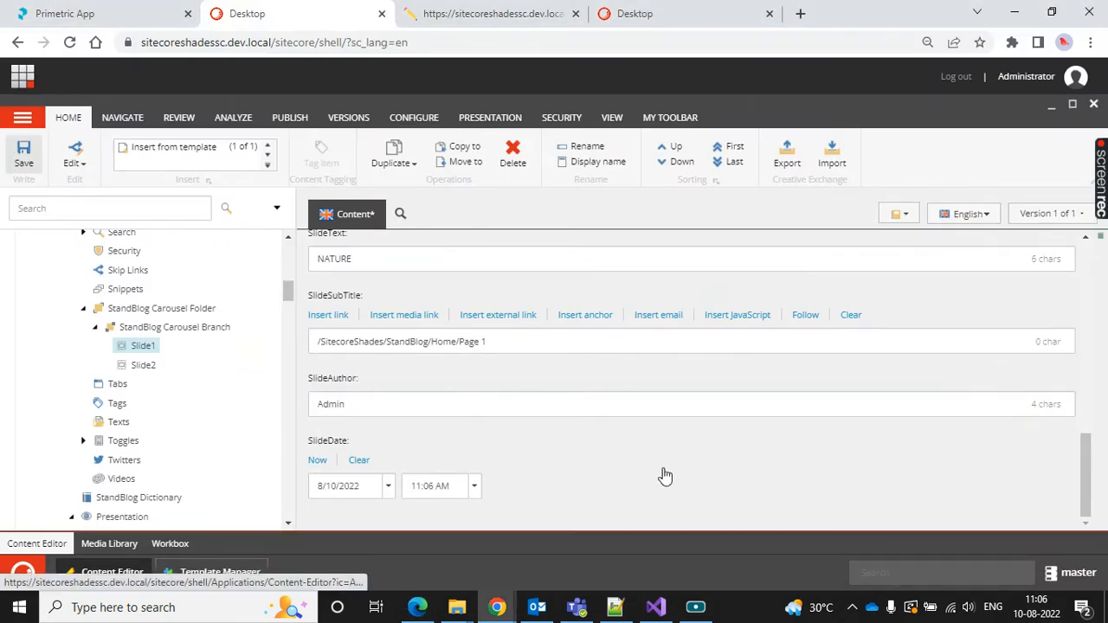
Assign blog-thumb-06 as Slide2's slide image and set its alternate text to "image"
left_click(143, 365)
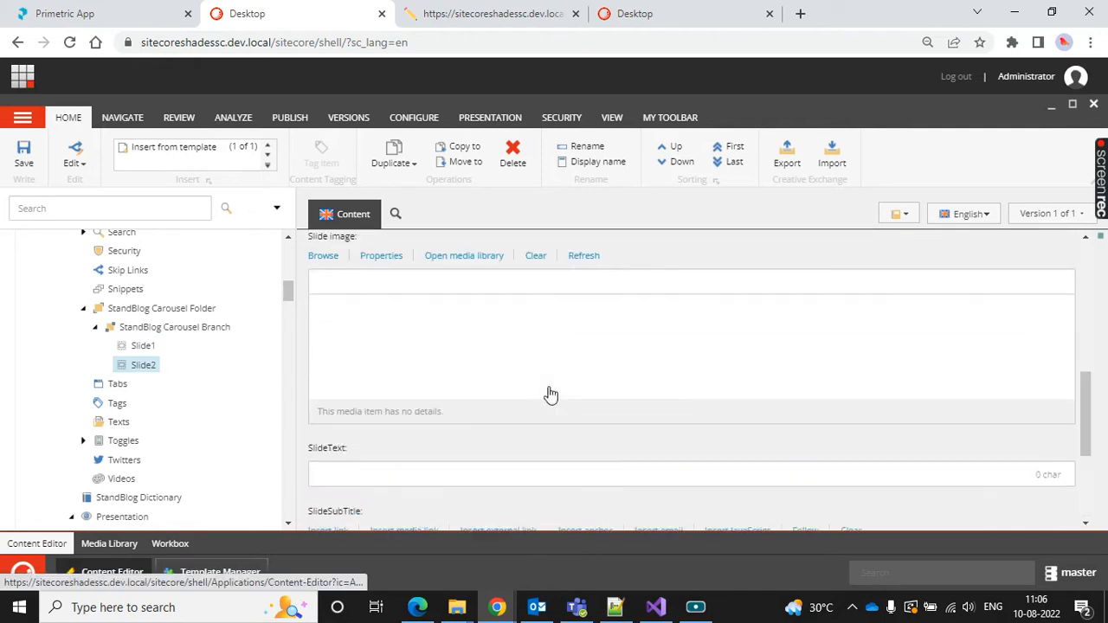
left_click(365, 313)
key("alt+Tab")
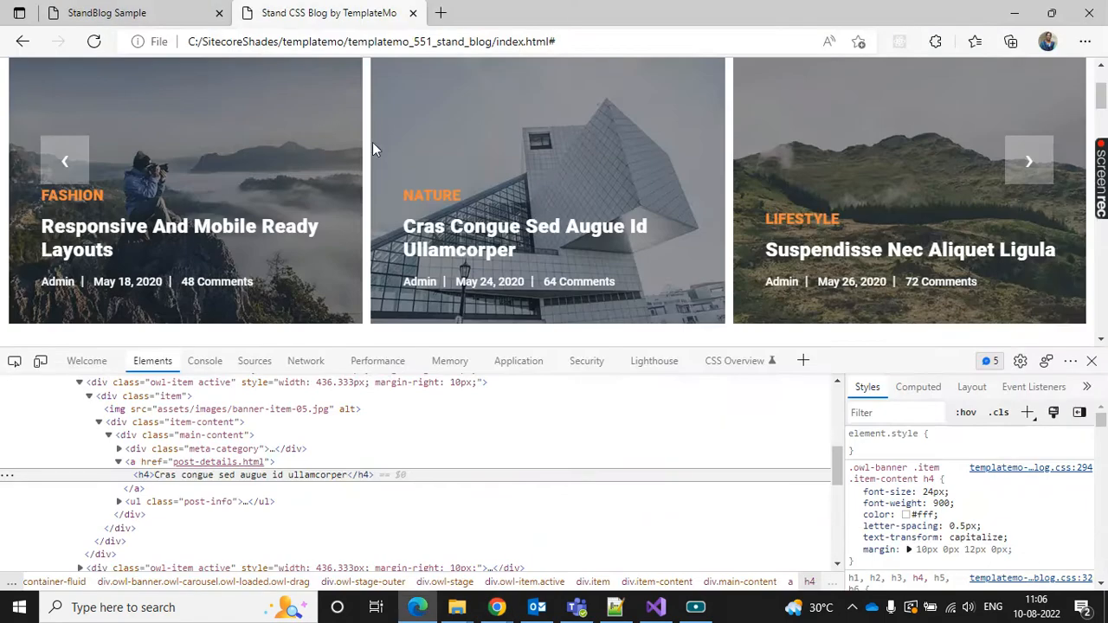
key("alt+Tab")
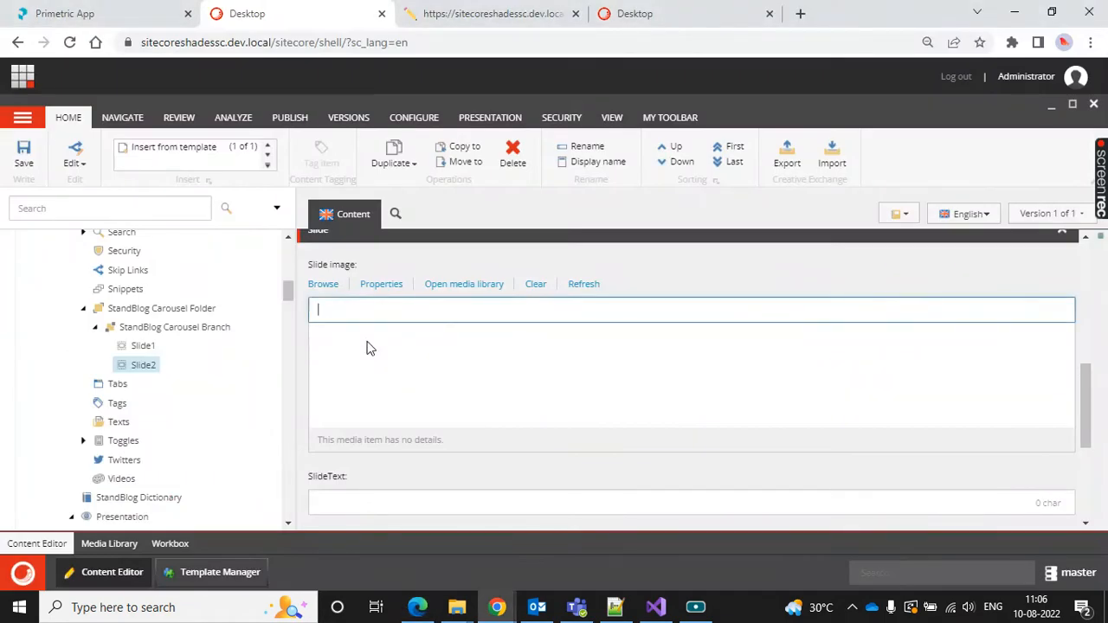
left_click(321, 283)
scroll(735, 367, "down", 5)
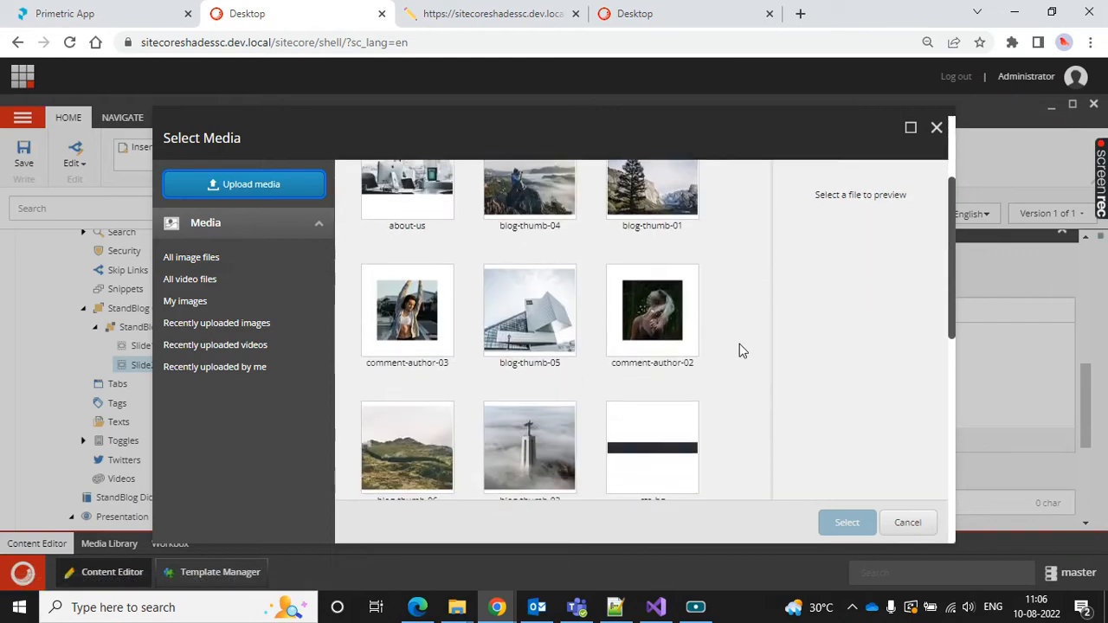
left_click(420, 384)
left_click(840, 522)
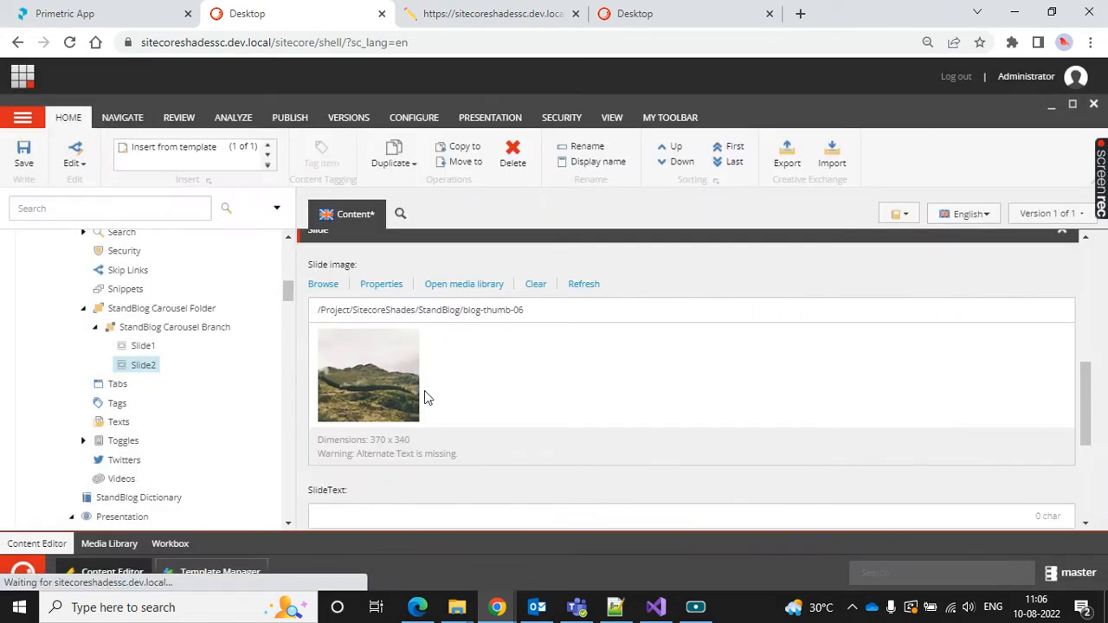
left_click(390, 289)
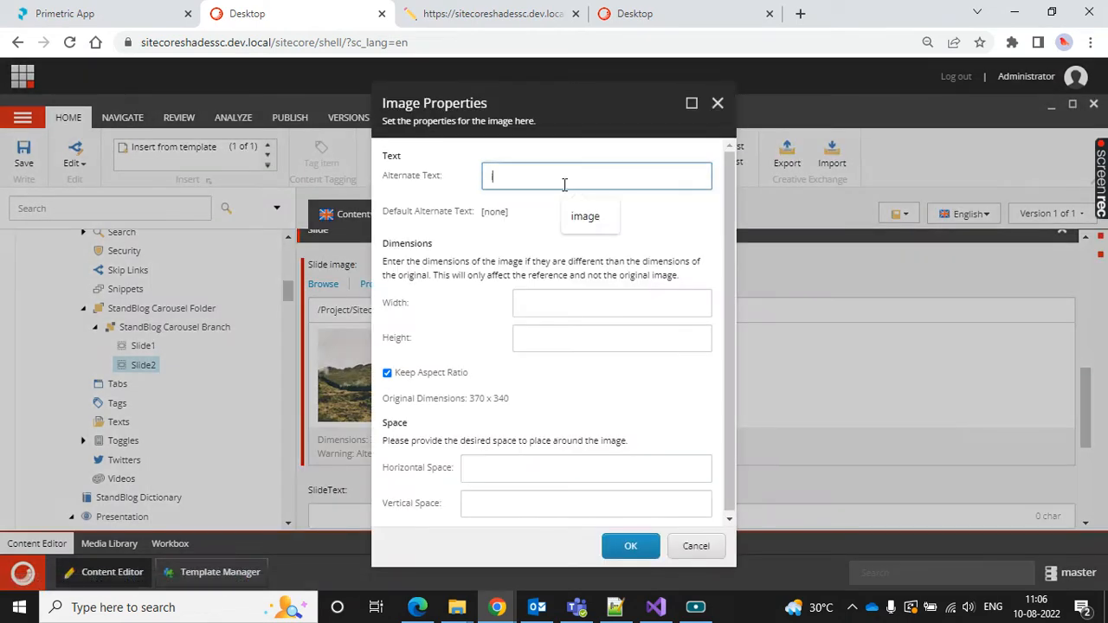
key("Return")
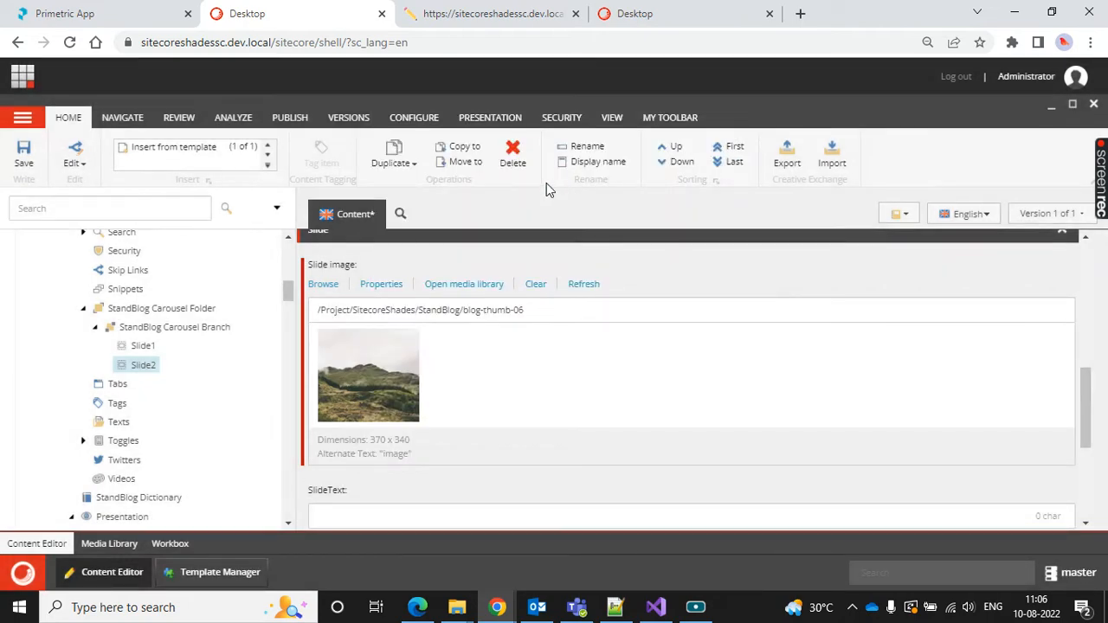
Set Slide2's SlideText to LIFESTYLE, matching the category of the hill slide on the sample page
scroll(458, 447, "down", 2)
key("alt+Tab")
key("alt+Tab")
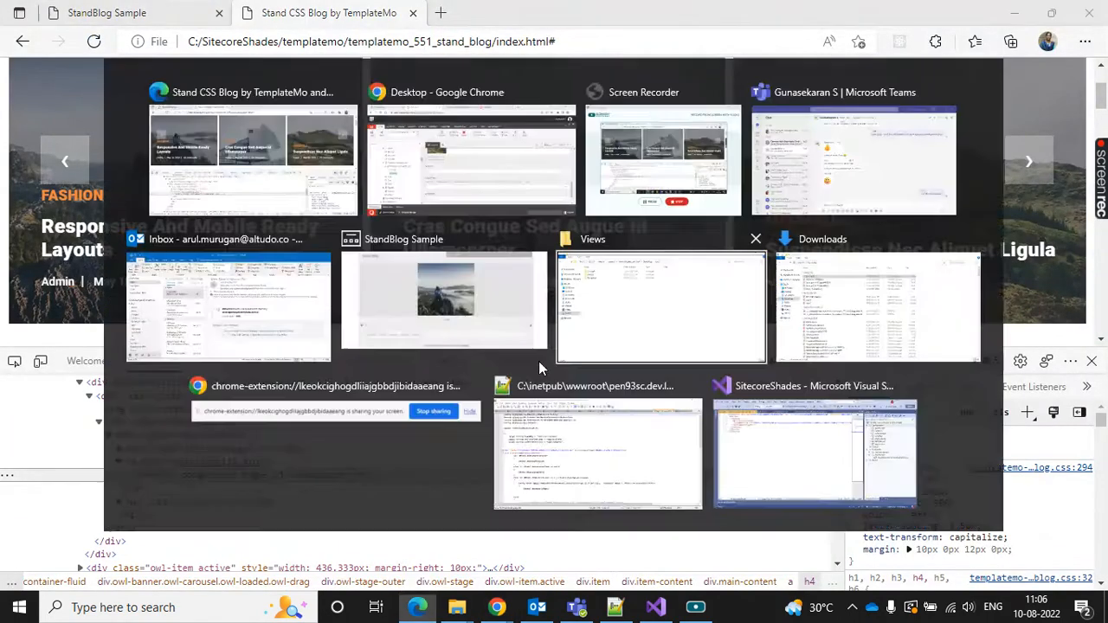
left_click(405, 353)
type("TURE")
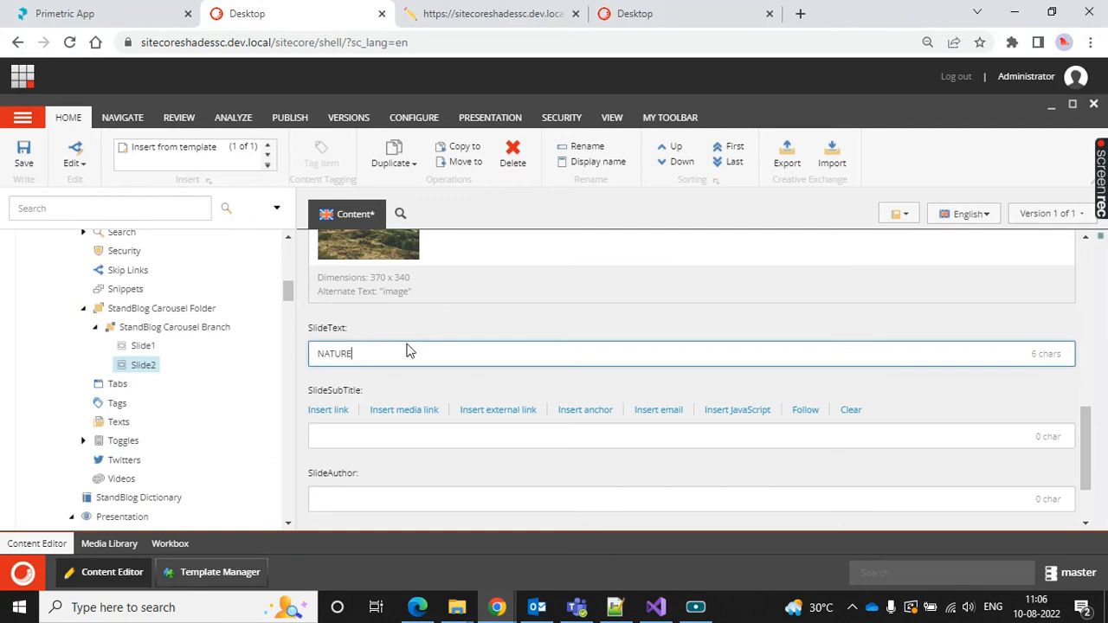
left_click_drag(408, 349, 279, 361)
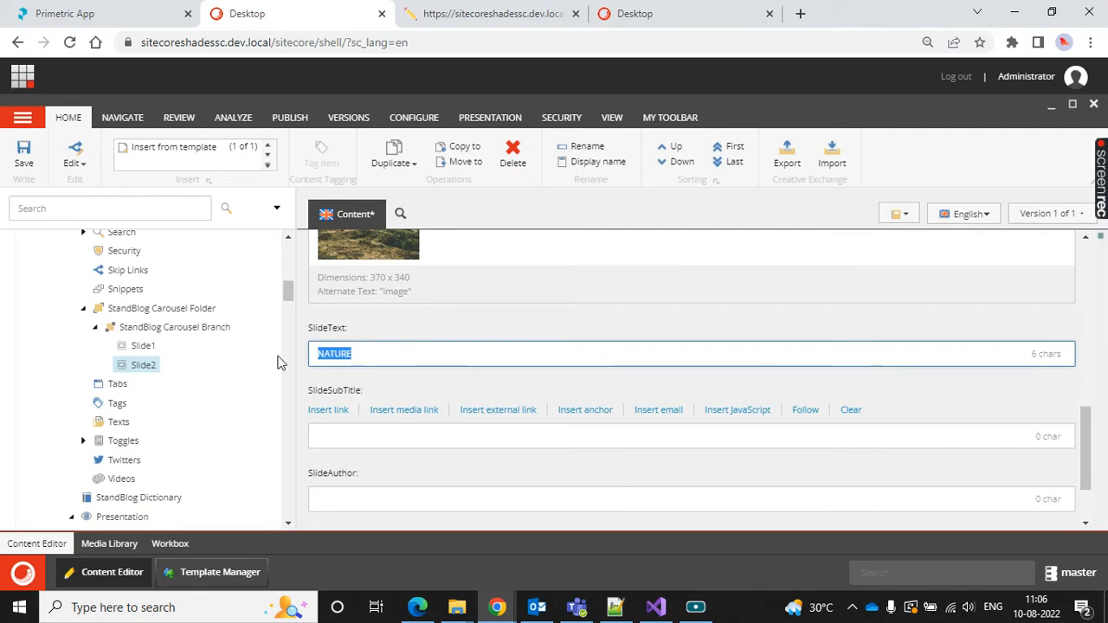
type("LIFESTY")
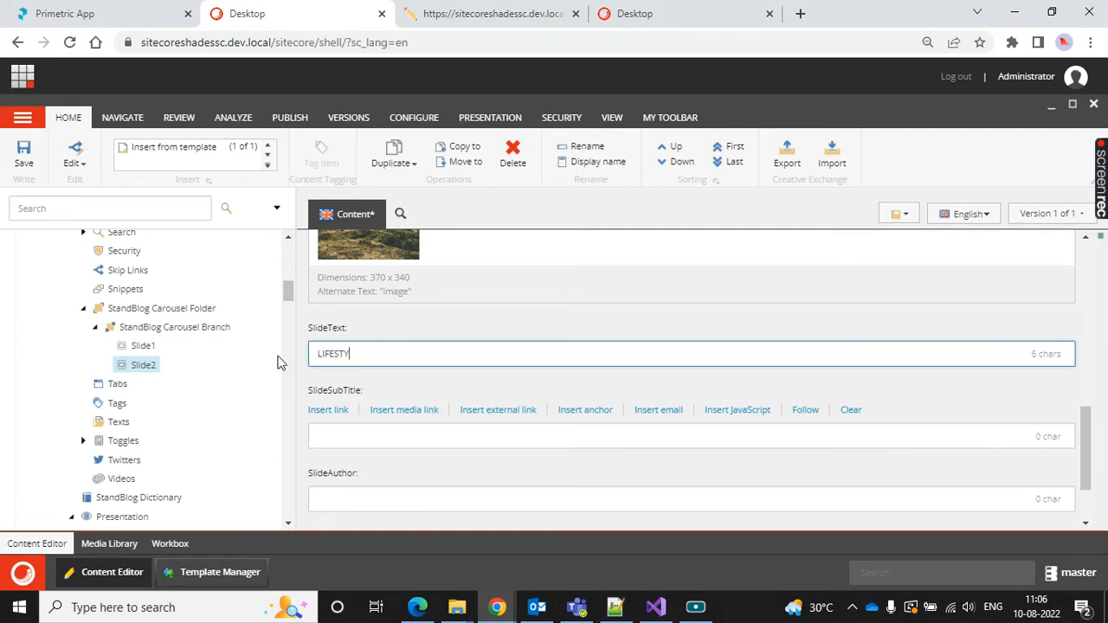
type("LE")
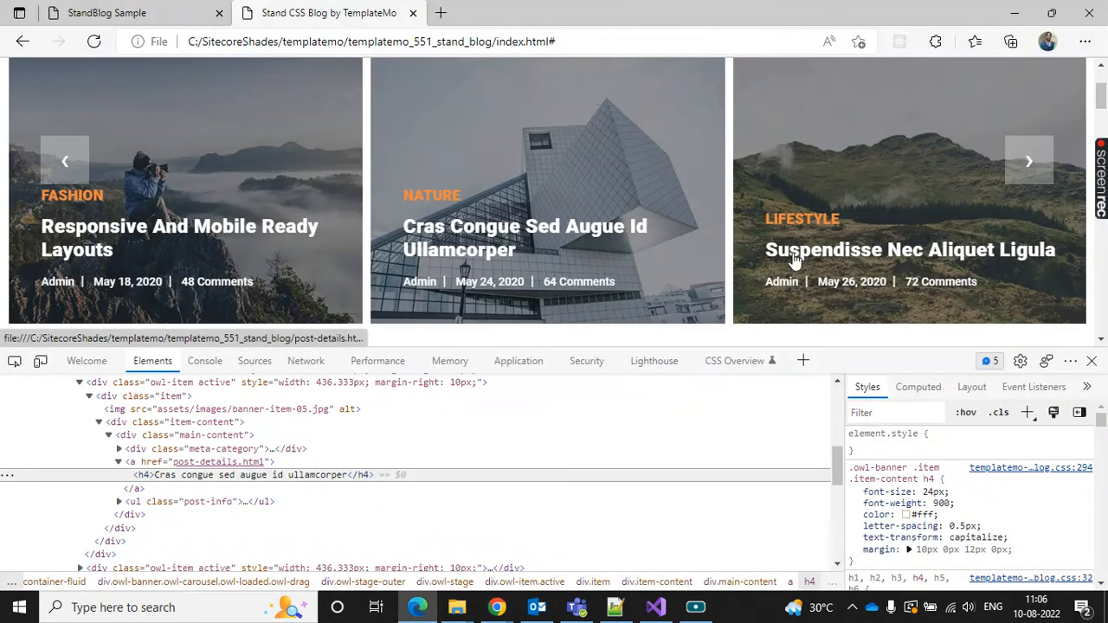
Copy the heading "Suspendisse nec aliquet ligula" from the sample page's markup into Slide2's SlideSubTitle
right_click(803, 251)
left_click(809, 580)
double_click(286, 473)
key("ctrl+c")
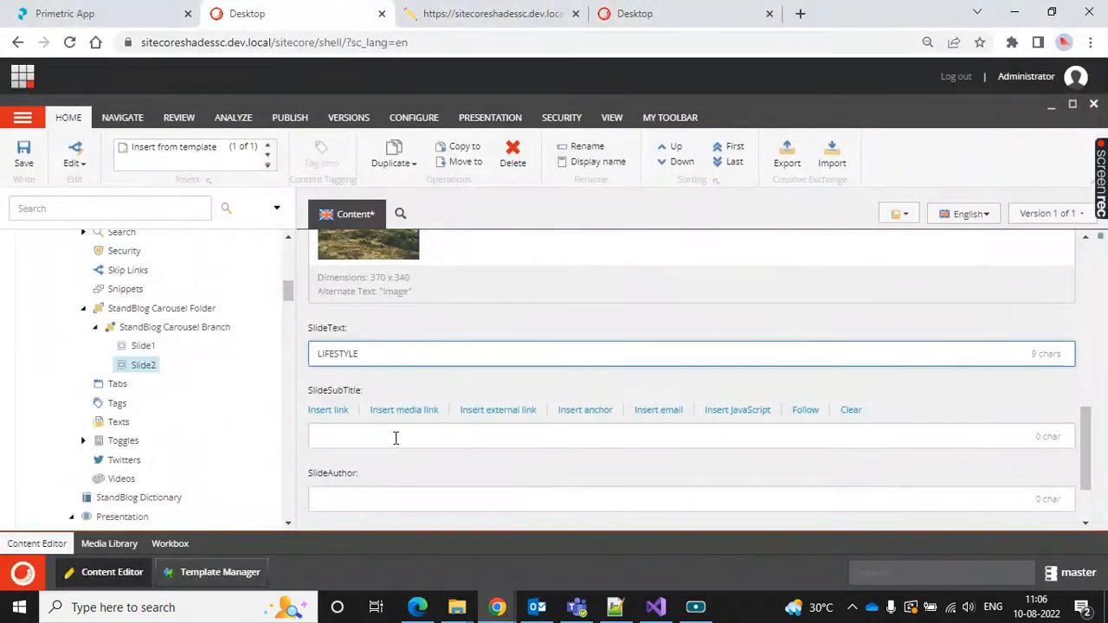
left_click(396, 437)
key("ctrl+v")
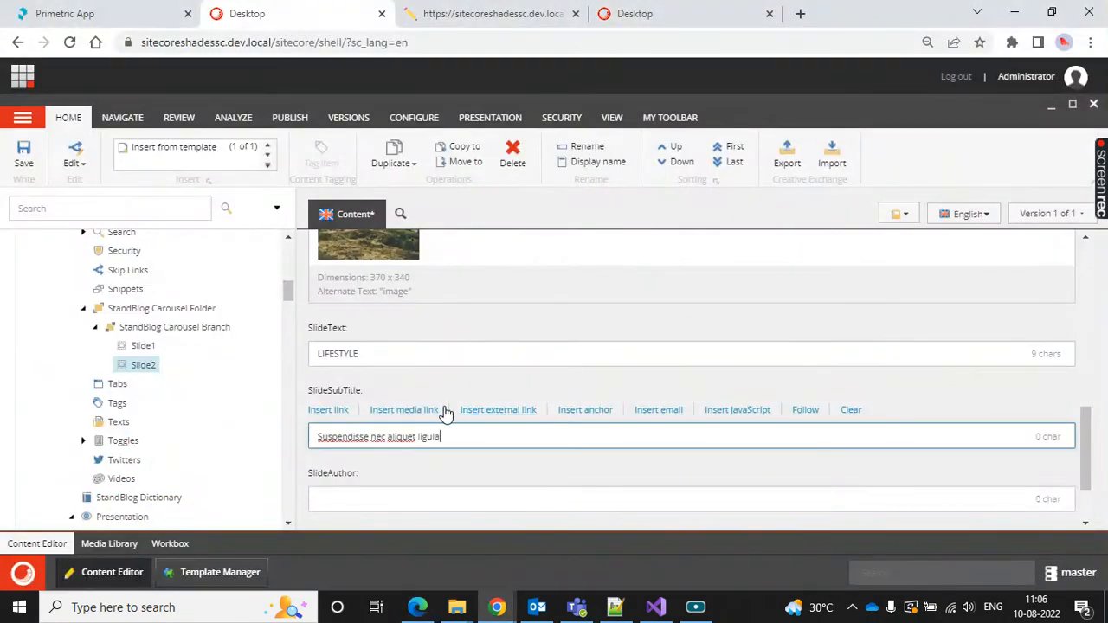
Insert a link to Page 2 under Home in Slide2's SlideSubTitle, using the copied heading as the link description
left_click(329, 412)
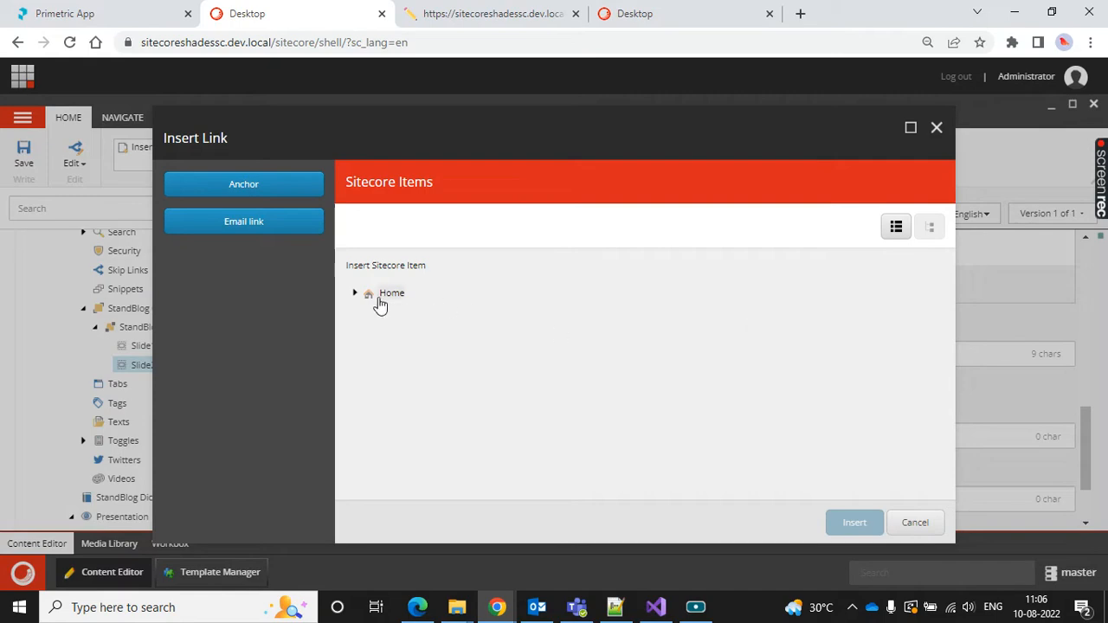
left_click(353, 294)
left_click(400, 337)
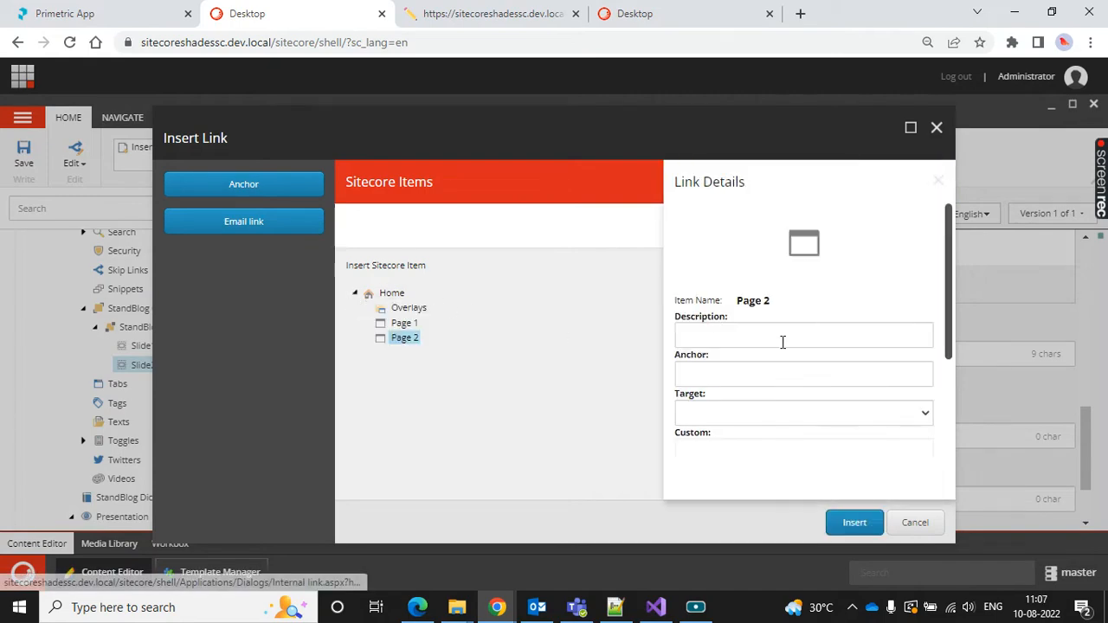
left_click(781, 338)
key("ctrl+v")
left_click(852, 522)
Set Slide2's SlideAuthor to Admin and its SlideDate to the current date and time, save the item, and return to the sample page
key("alt+Tab")
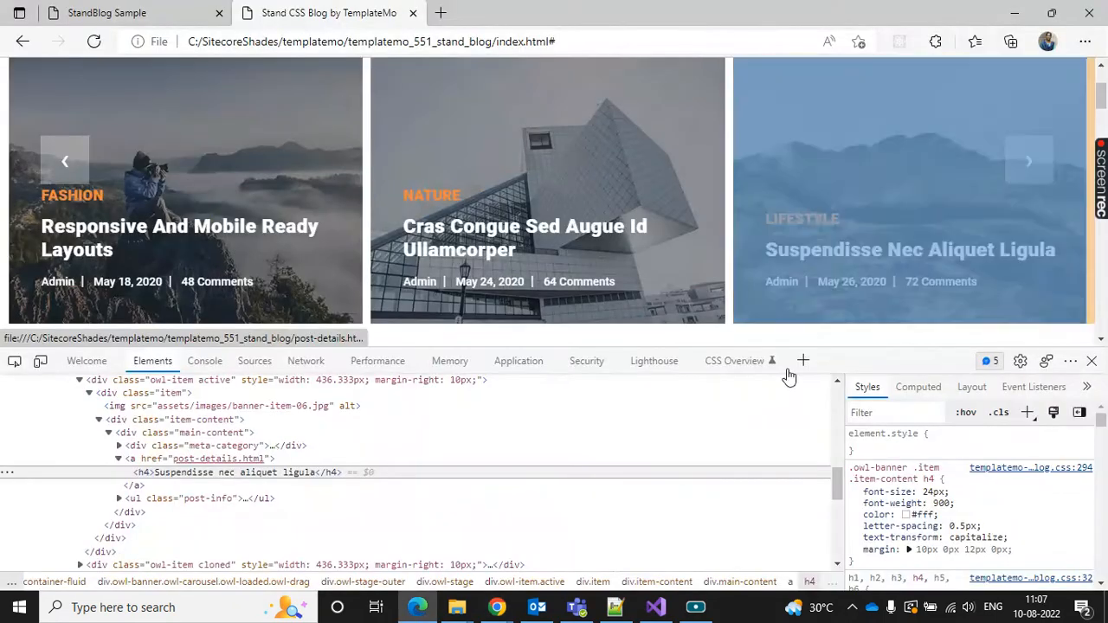
key("alt+Tab")
scroll(437, 495, "up", 1)
scroll(594, 376, "up", 2)
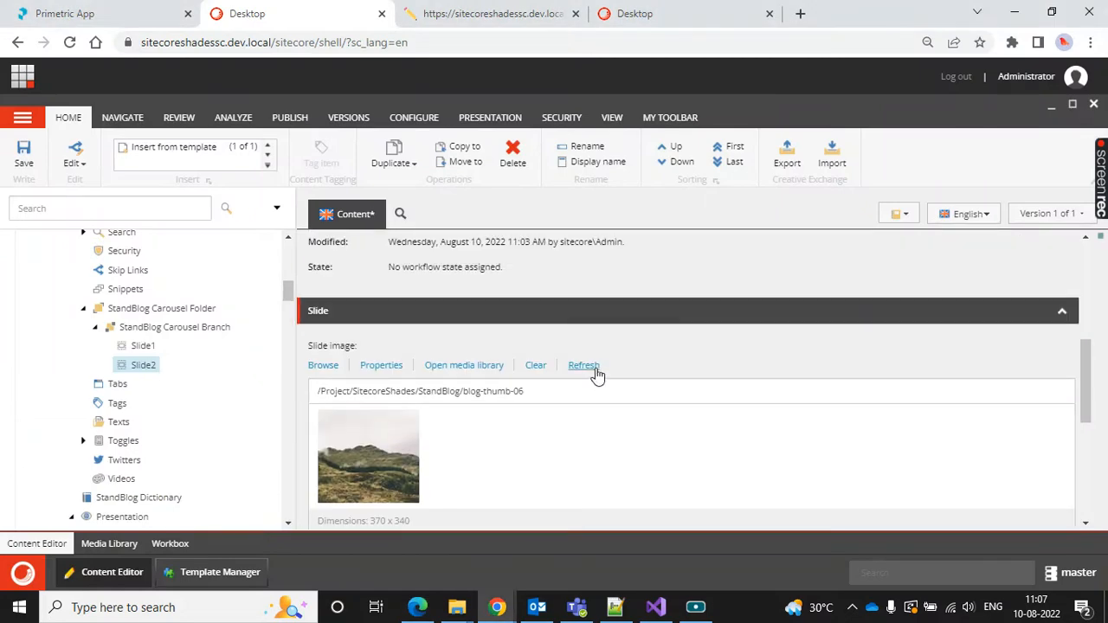
scroll(375, 430, "down", 3)
left_click(399, 400)
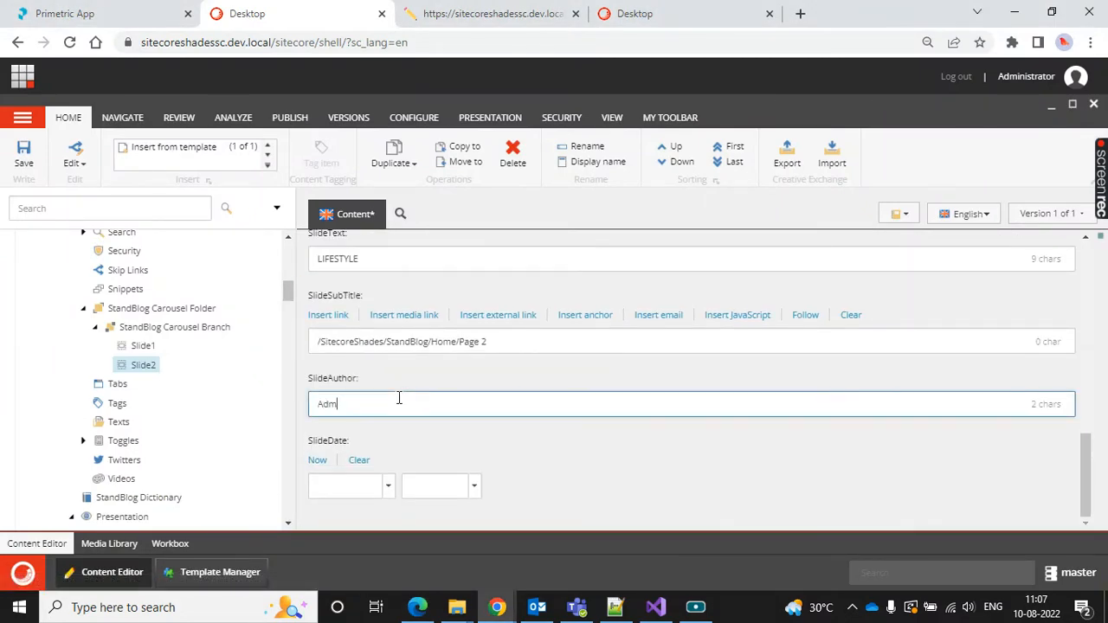
left_click(318, 461)
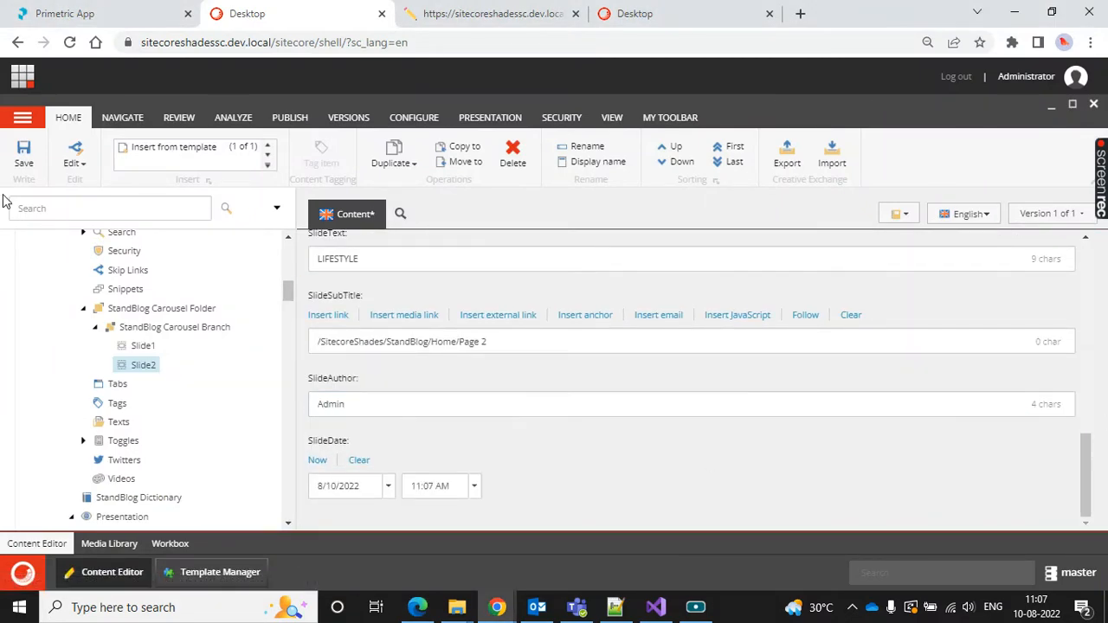
left_click(23, 154)
key("alt+Tab")
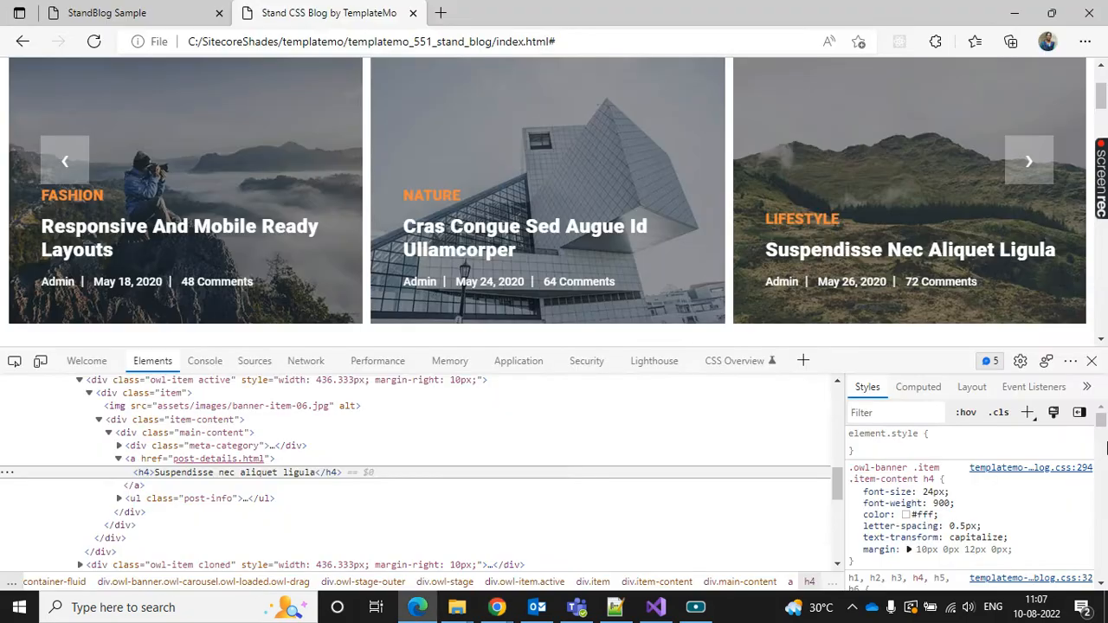
Review Slide2's field values in the Content Editor and close the developer tools on the sample blog page
key("alt+Tab")
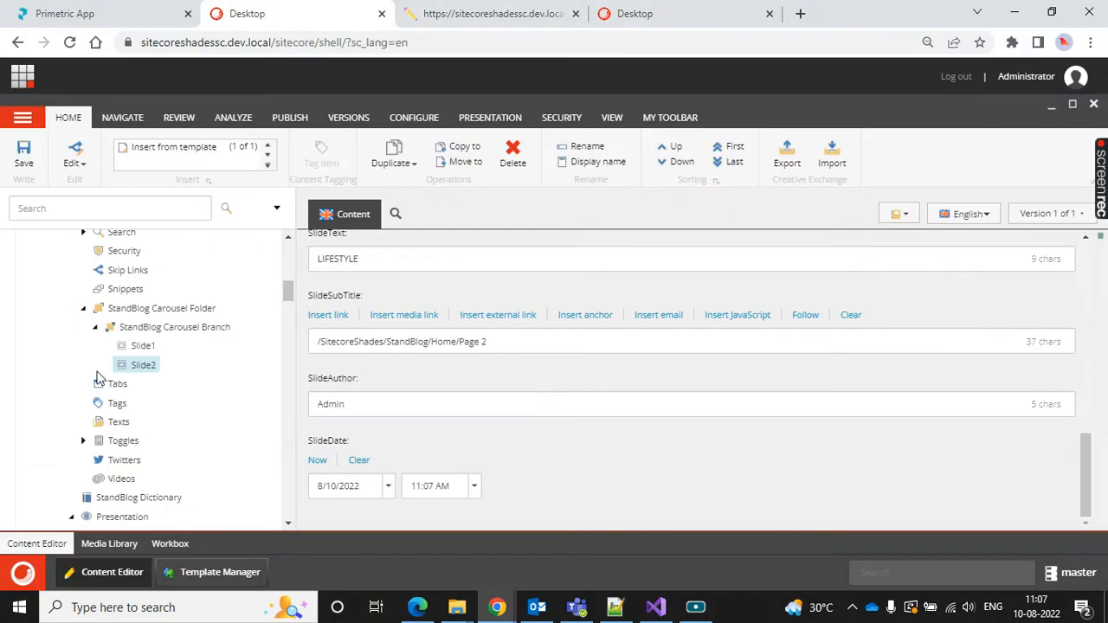
right_click(144, 371)
left_click(701, 442)
scroll(766, 385, "up", 3)
key("alt+Tab")
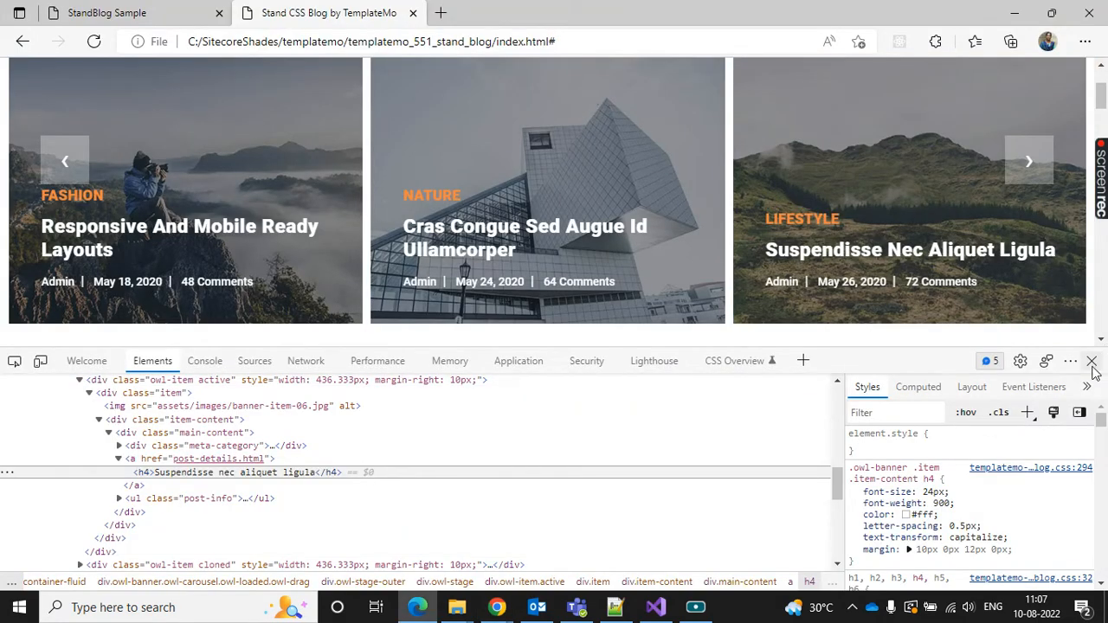
left_click(1091, 362)
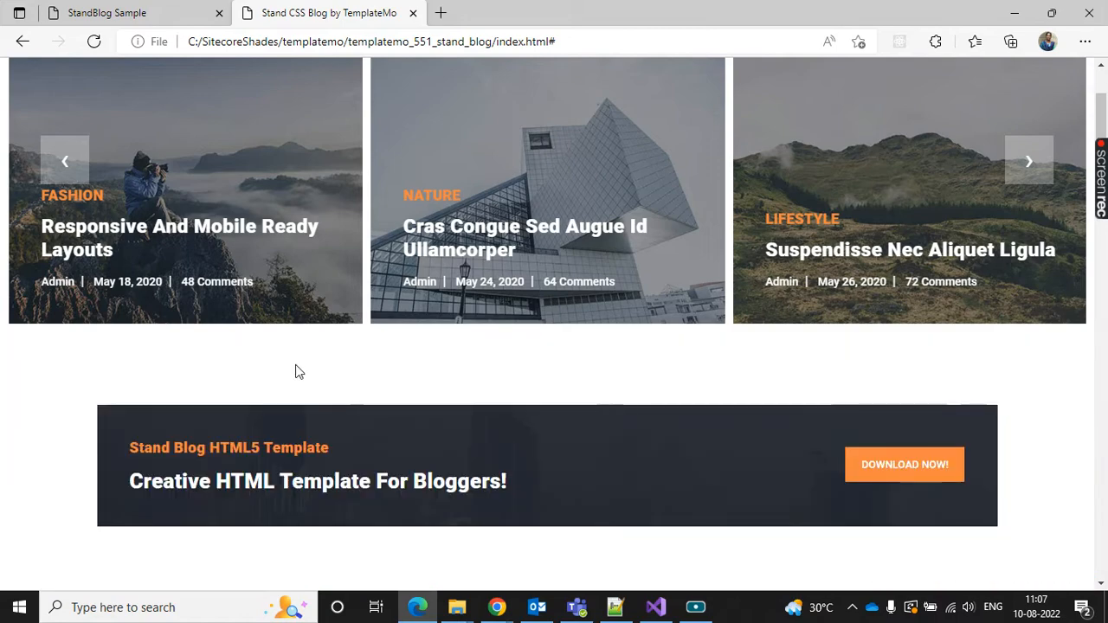
scroll(297, 372, "up", 2)
key("alt+Tab")
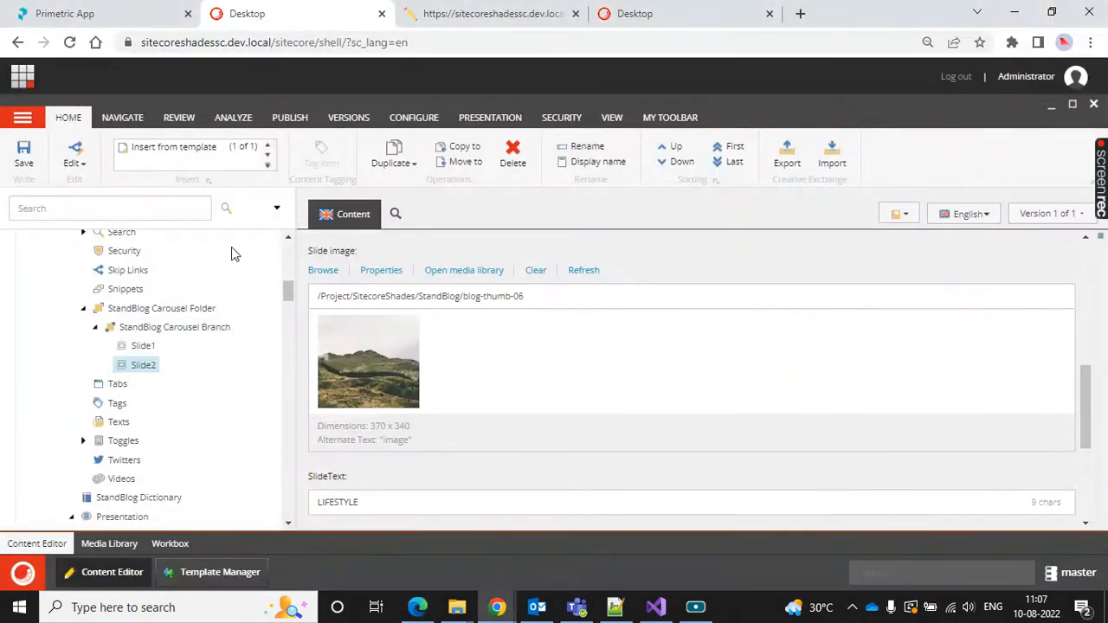
Reload the StandBlog site's home page in Edge and advance the carousel to its second slide
left_click(436, 10)
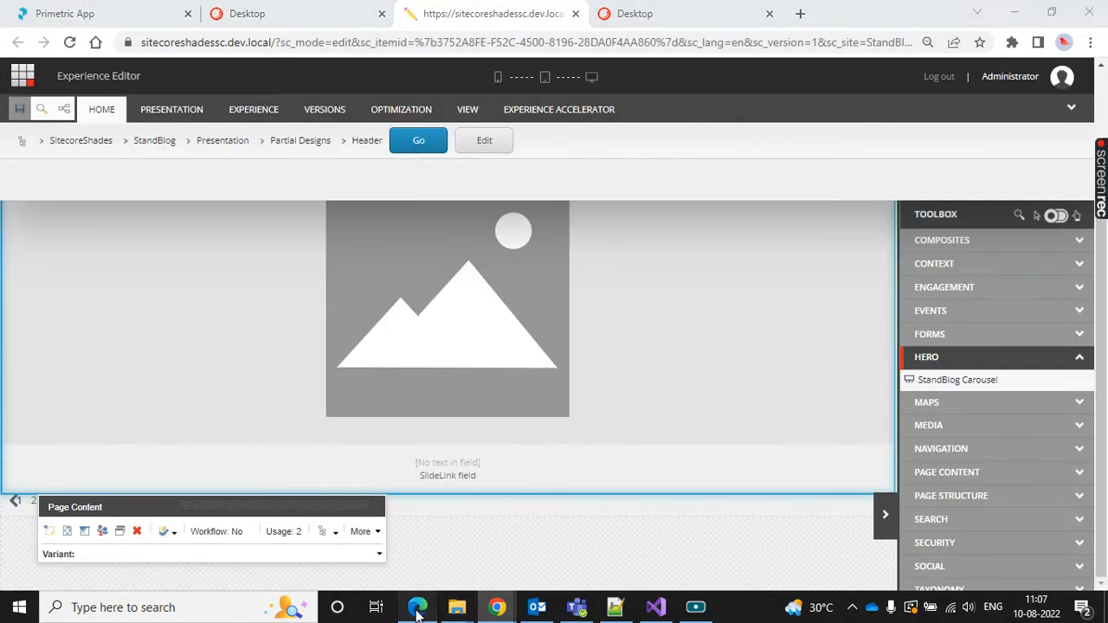
key("alt+Tab")
left_click(80, 9)
left_click(93, 41)
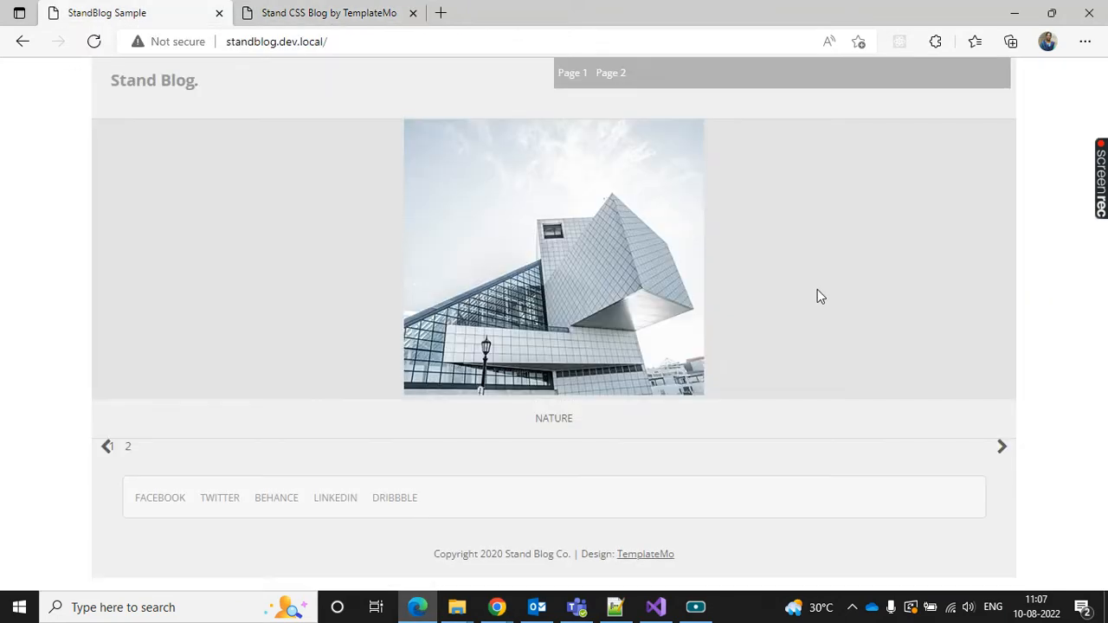
left_click(999, 449)
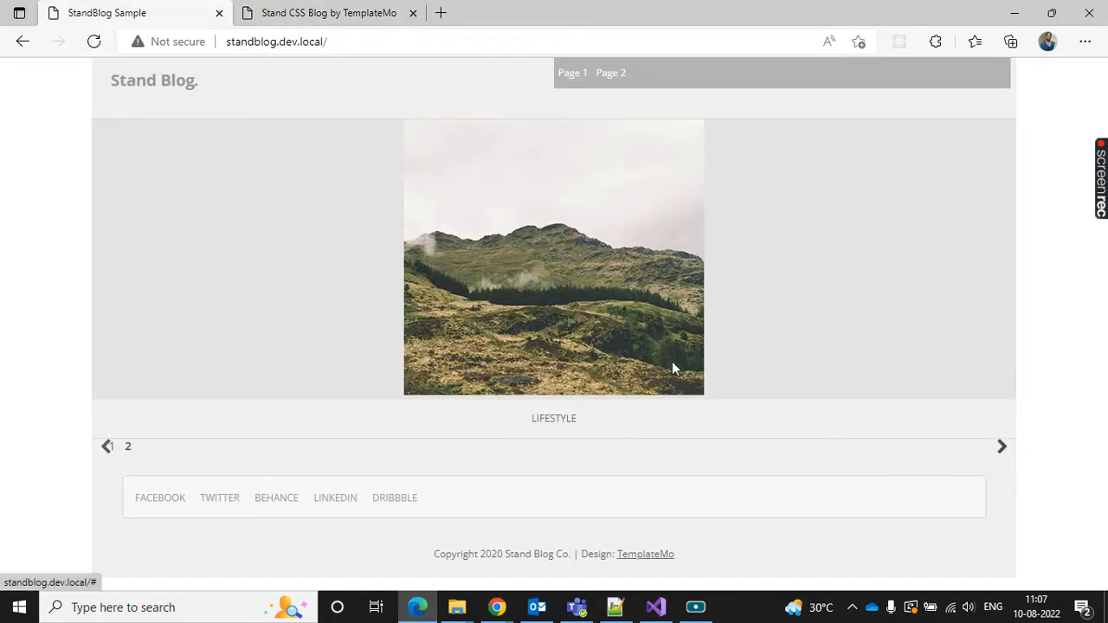
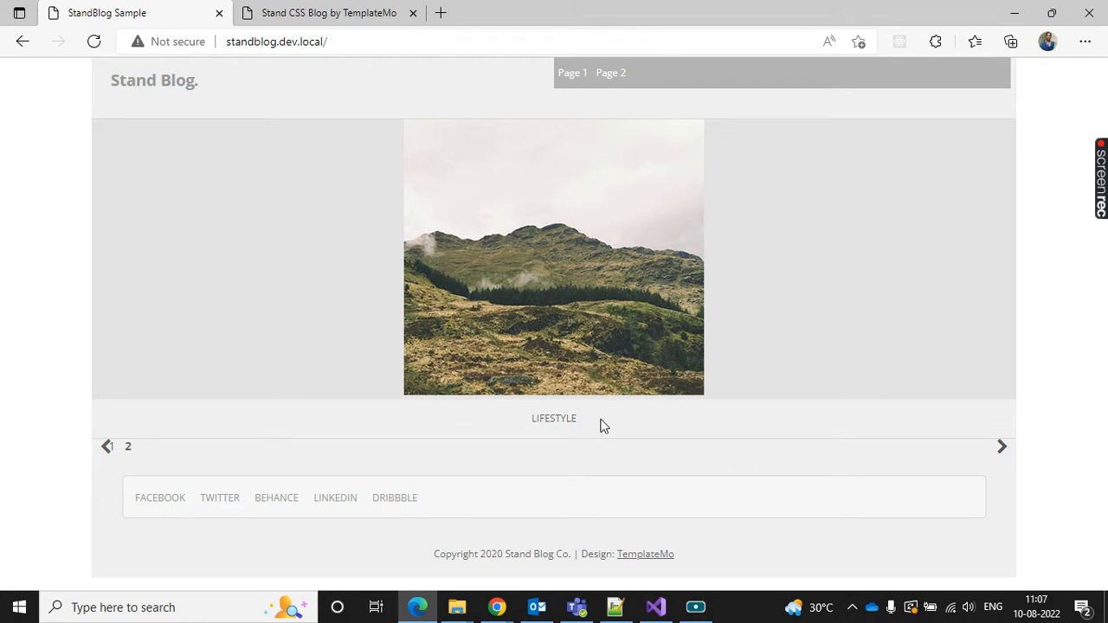
Return to the Header partial design in the Experience Editor and inspect the Slide element through the carousel's component hierarchy
key("alt+Tab")
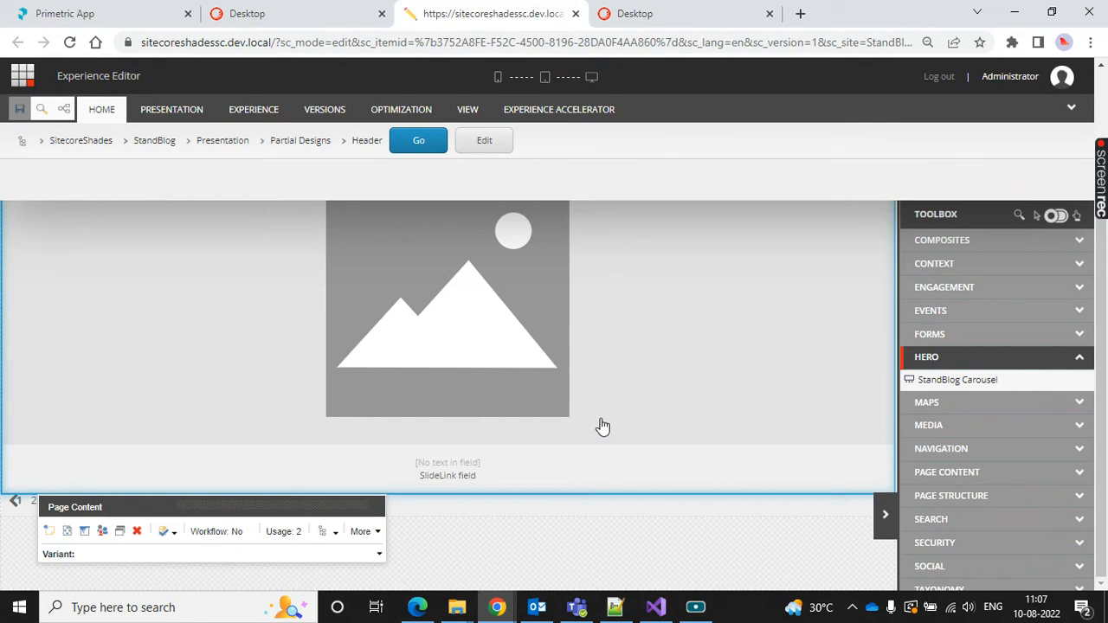
scroll(165, 356, "up", 1)
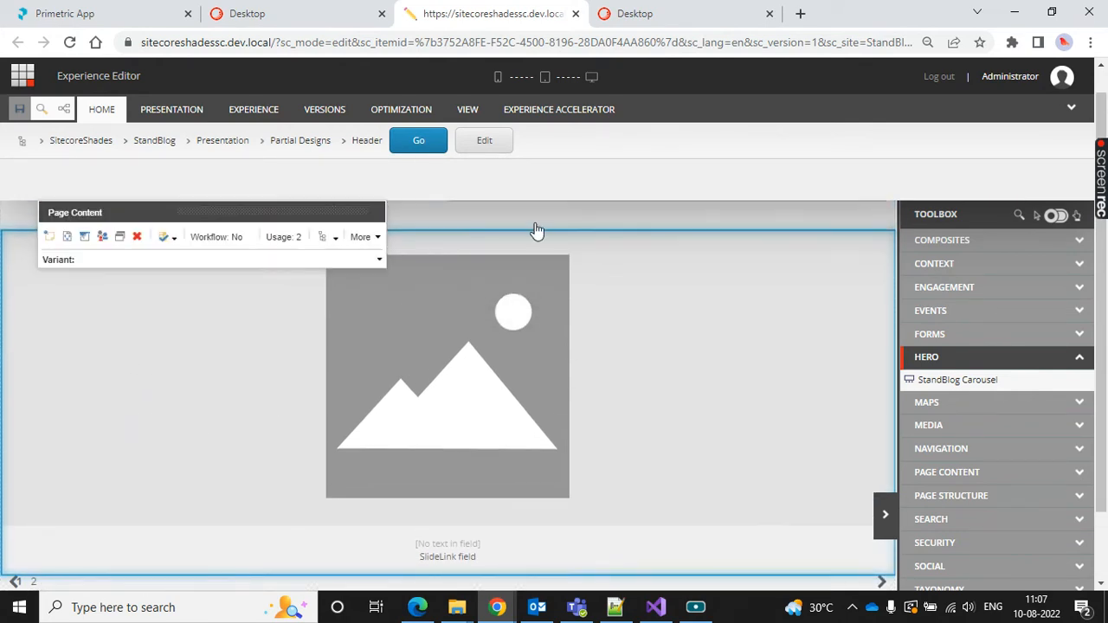
left_click(338, 239)
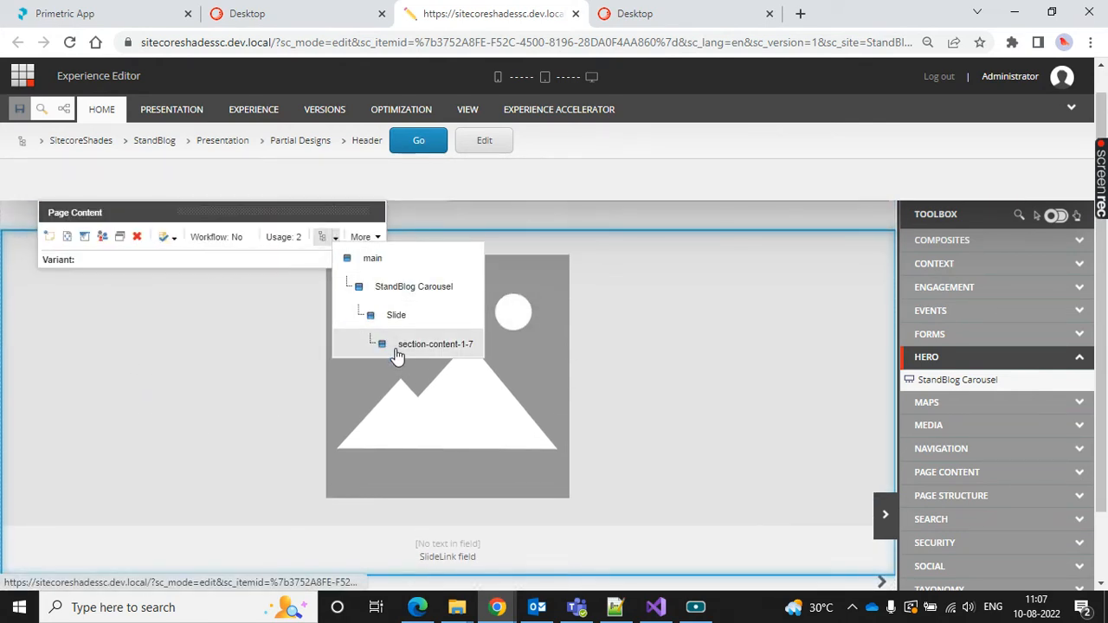
left_click(398, 317)
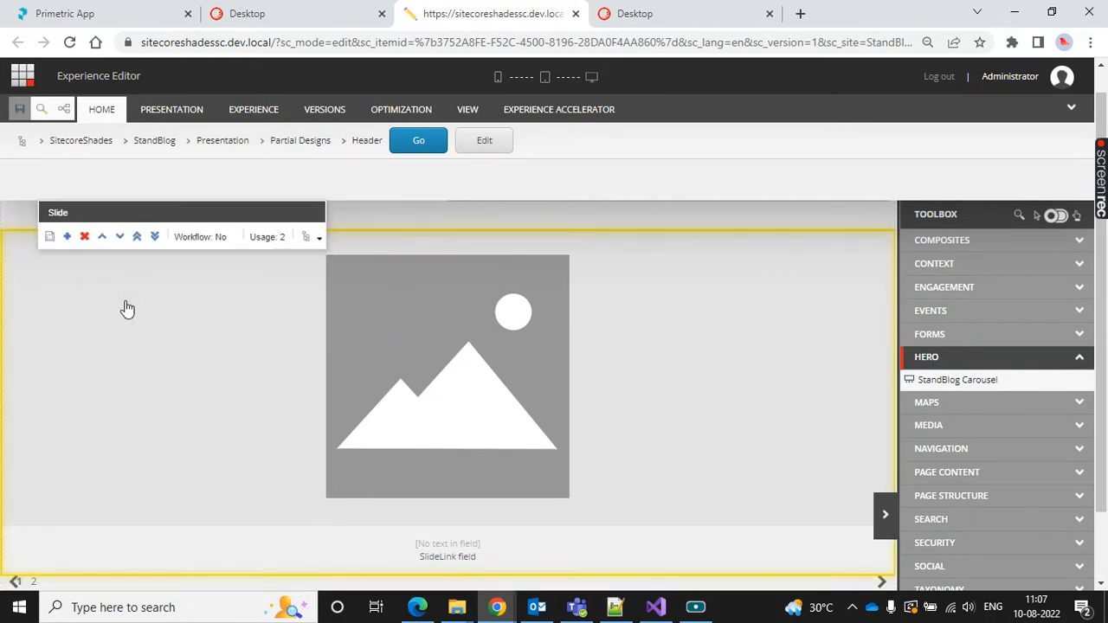
left_click(96, 325)
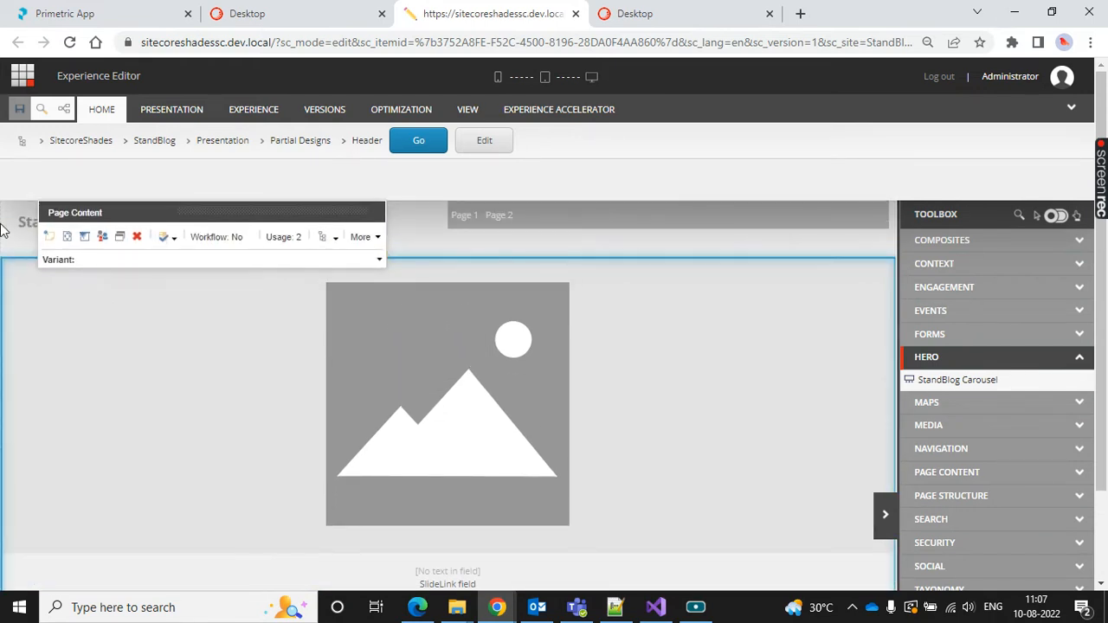
left_click(20, 252)
left_click(9, 268)
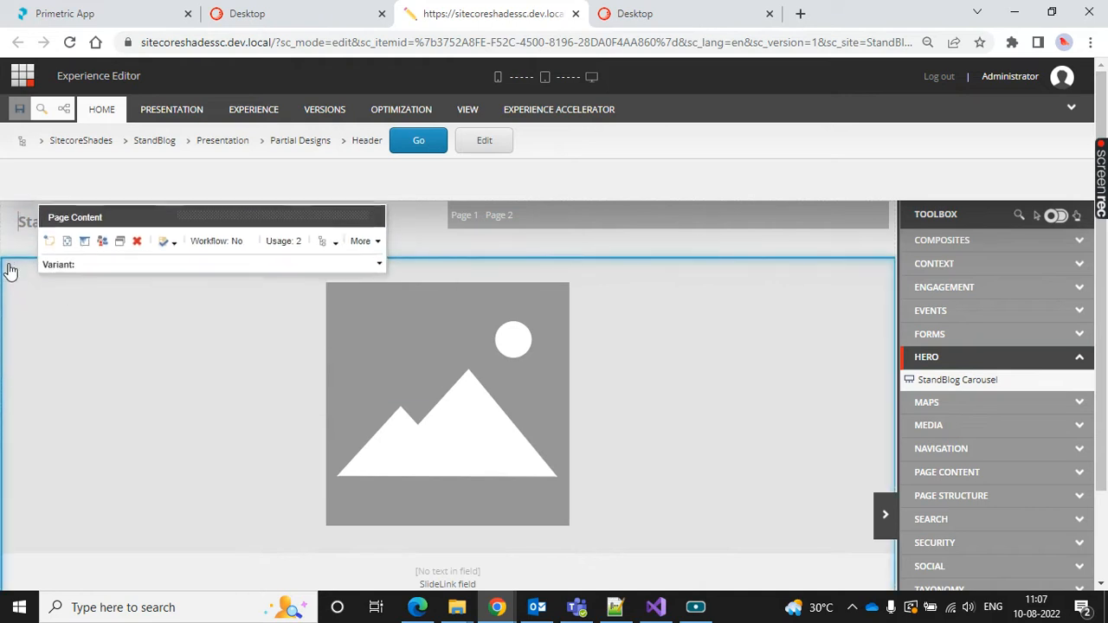
left_click(325, 238)
left_click(181, 346)
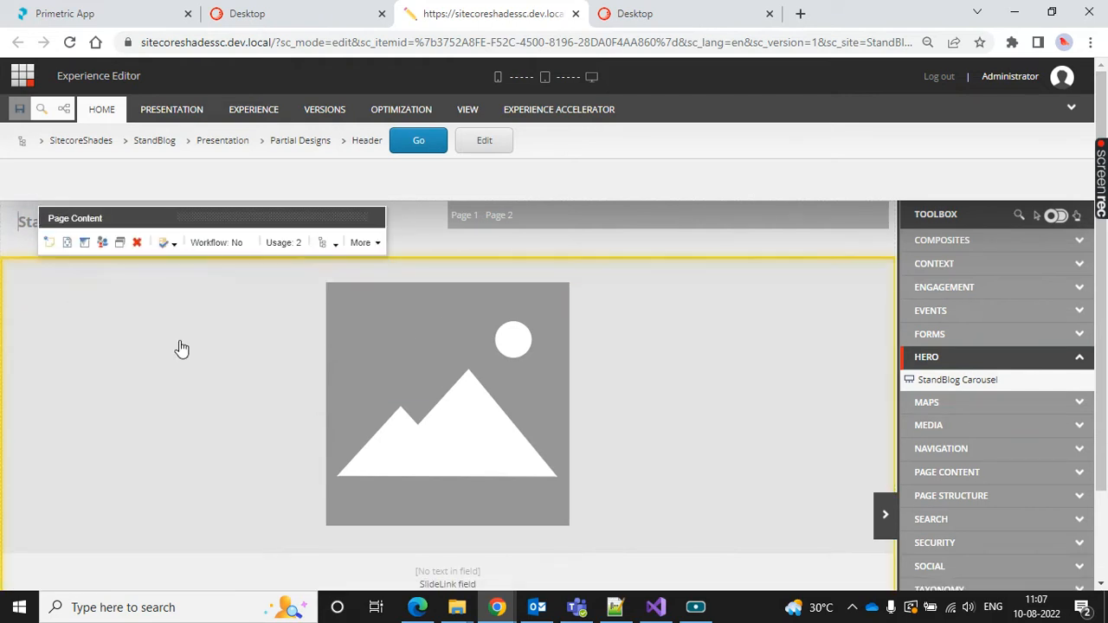
Inspect the parent StandBlog Carousel component and the variant choices offered for the slide's Page Content component
left_click(337, 245)
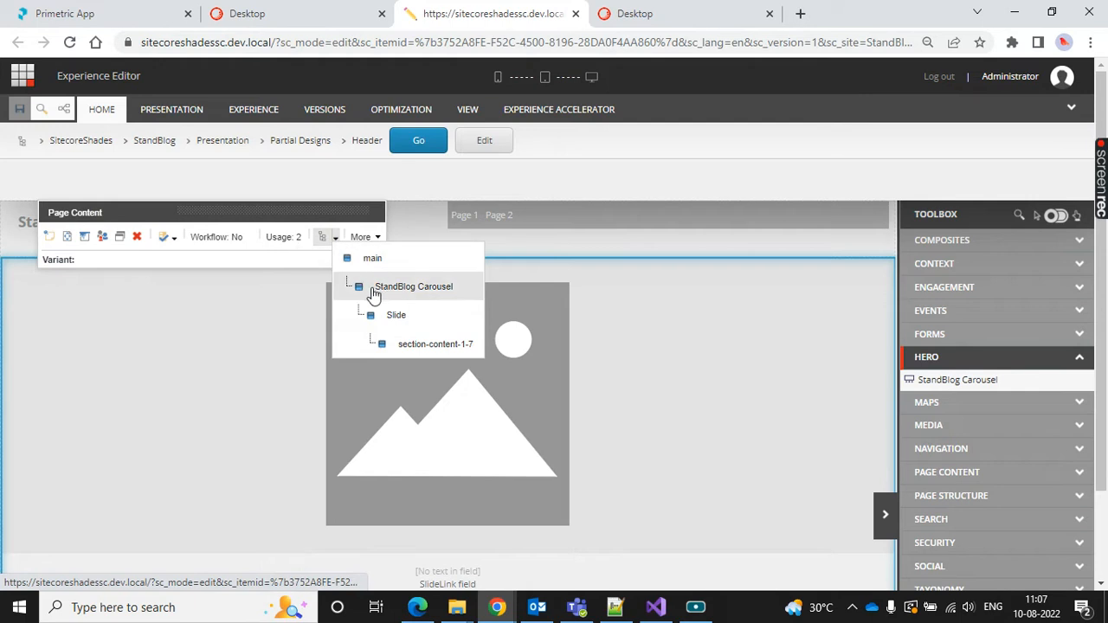
left_click(456, 290)
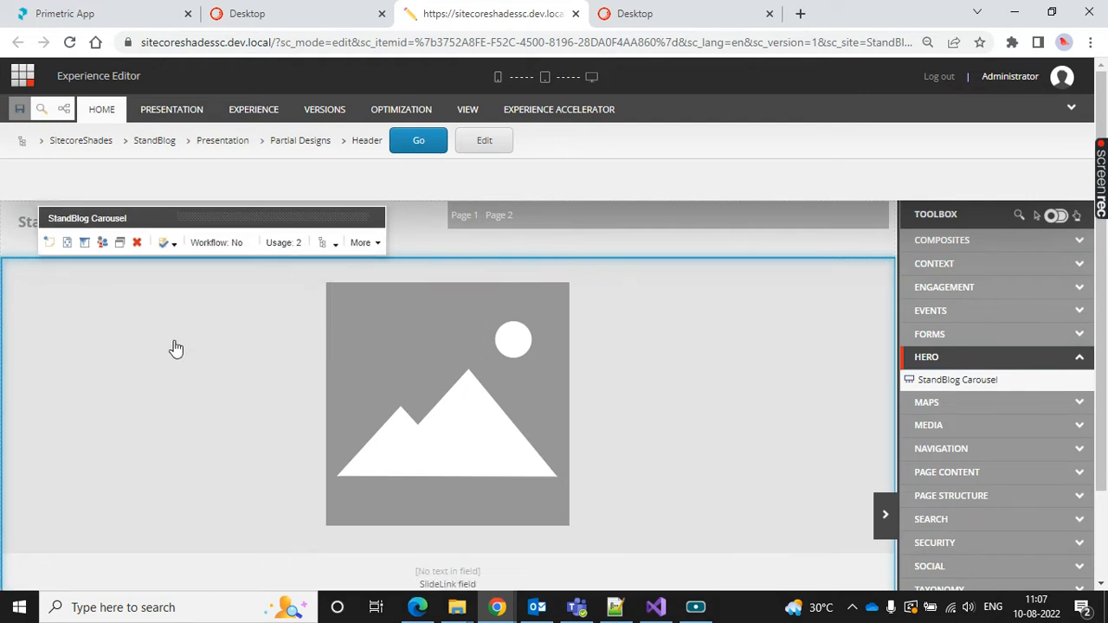
left_click(52, 321)
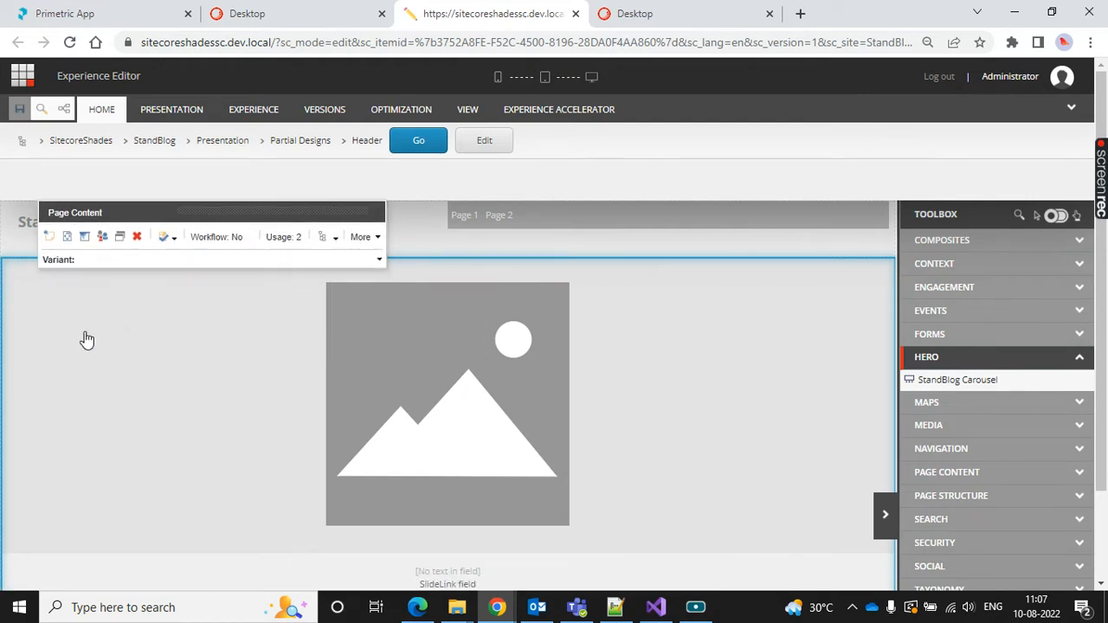
left_click(162, 262)
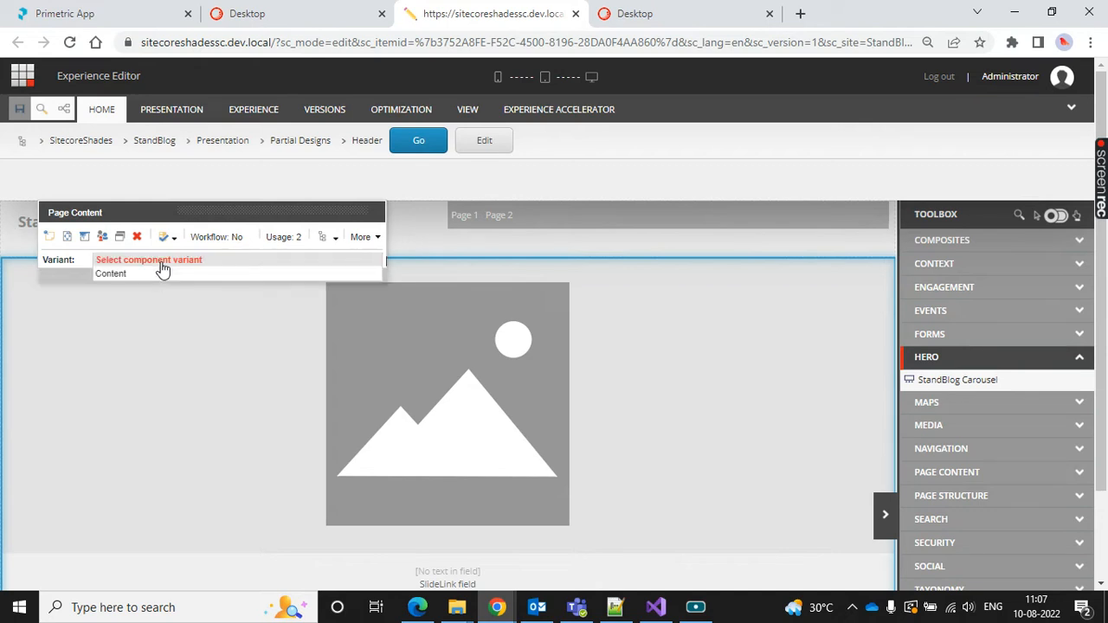
left_click(136, 328)
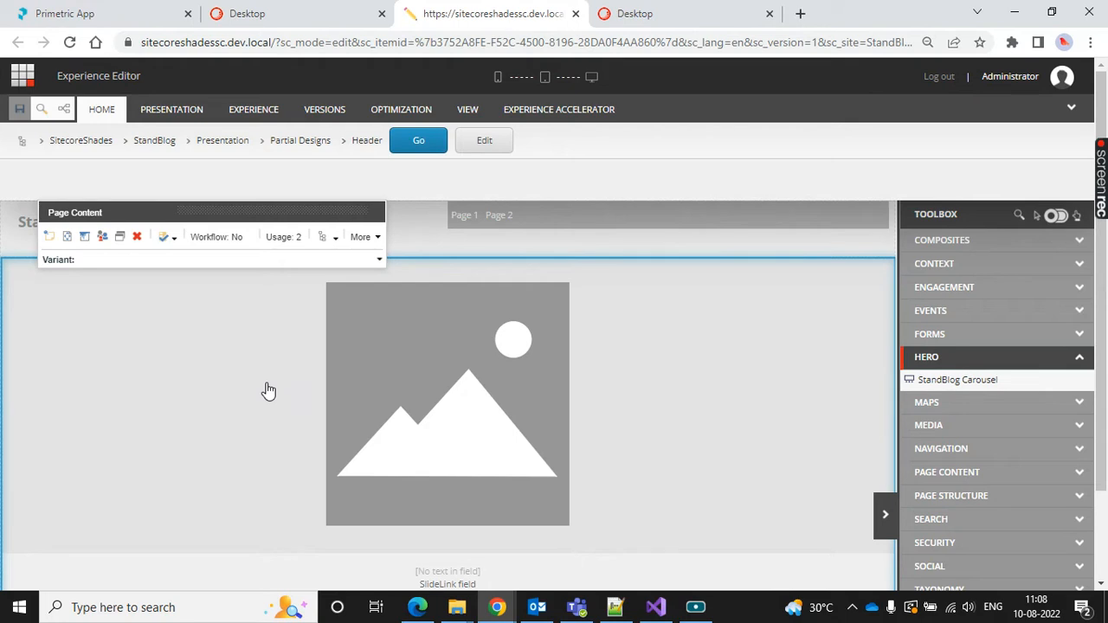
scroll(728, 437, "down", 1)
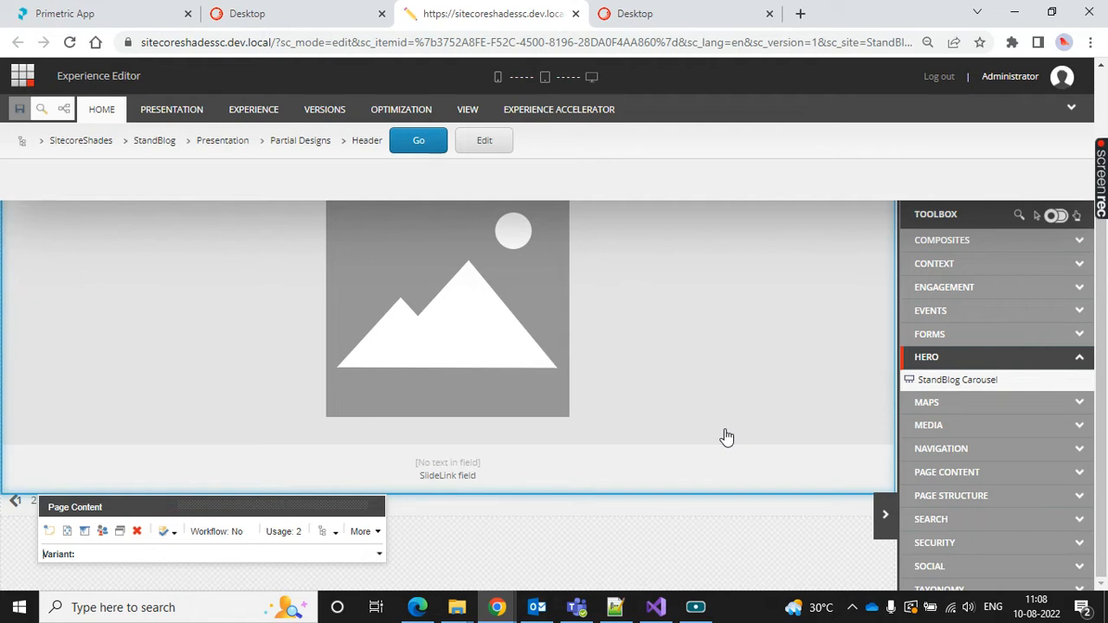
Open the Carousel view file from the StandBlog Views\Carousel folder in Notepad++
left_click(614, 607)
left_click(614, 606)
mouse_move(467, 592)
left_click(470, 538)
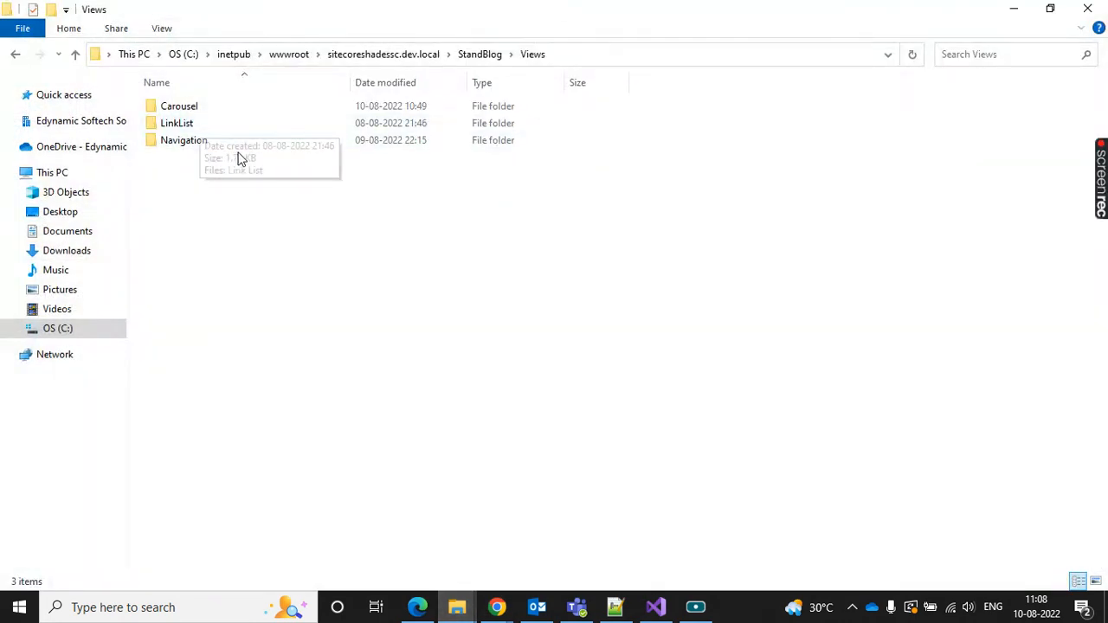
double_click(264, 109)
left_click(265, 115)
right_click(265, 116)
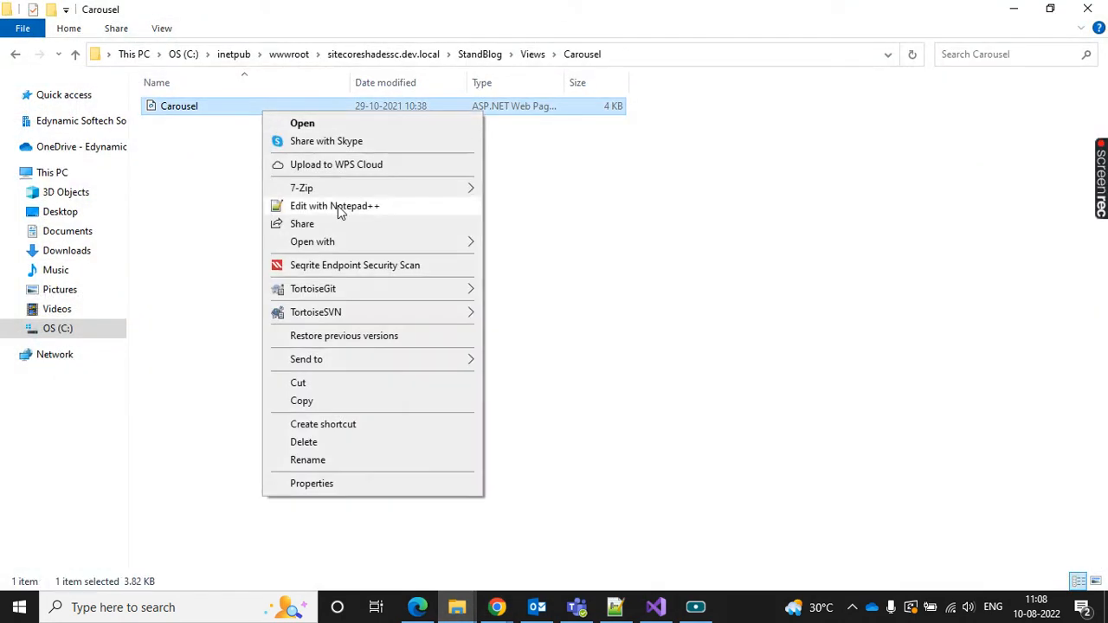
left_click(339, 208)
Examine how Carousel.cshtml loops over the composite items and renders each slide through the headerKey placeholder
scroll(554, 260, "down", 3)
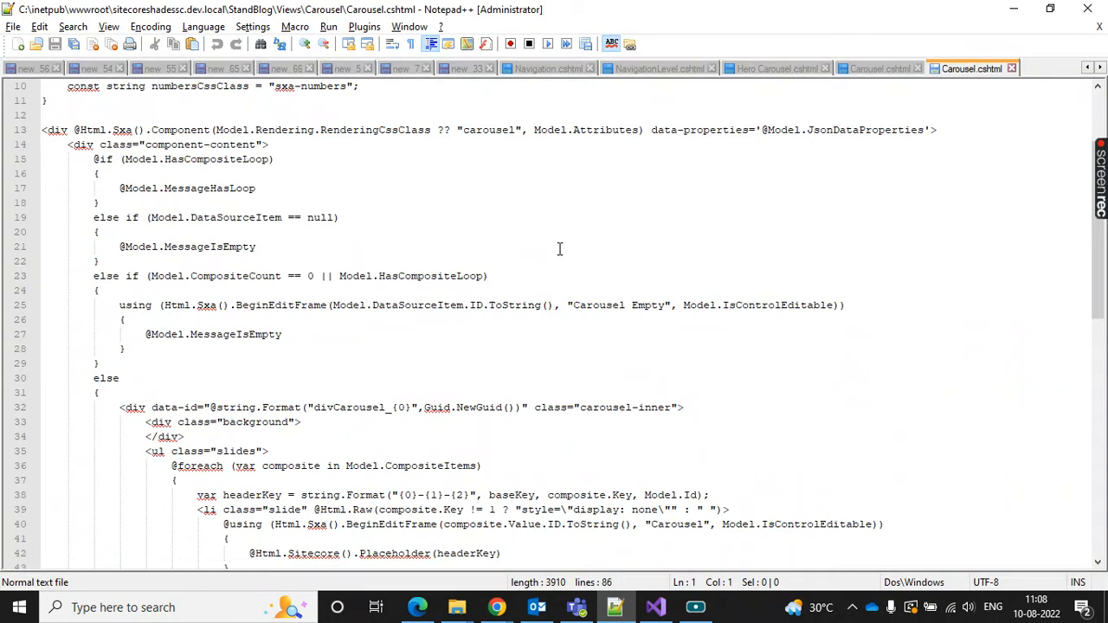
scroll(559, 250, "down", 2)
scroll(559, 249, "up", 5)
scroll(518, 218, "down", 5)
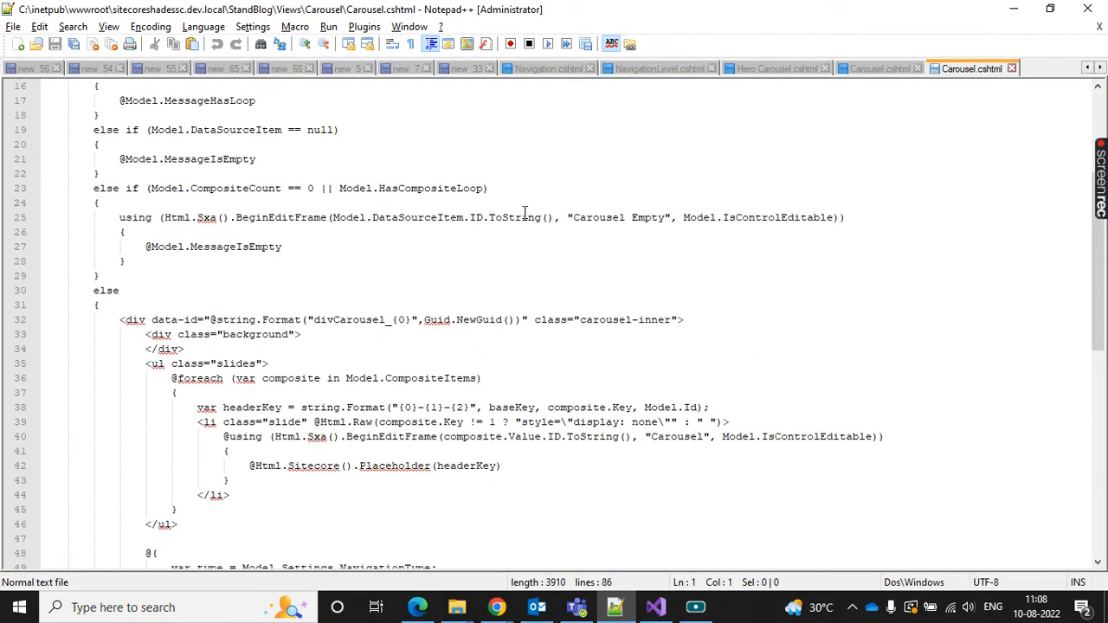
scroll(524, 212, "down", 2)
left_click_drag(195, 325, 246, 418)
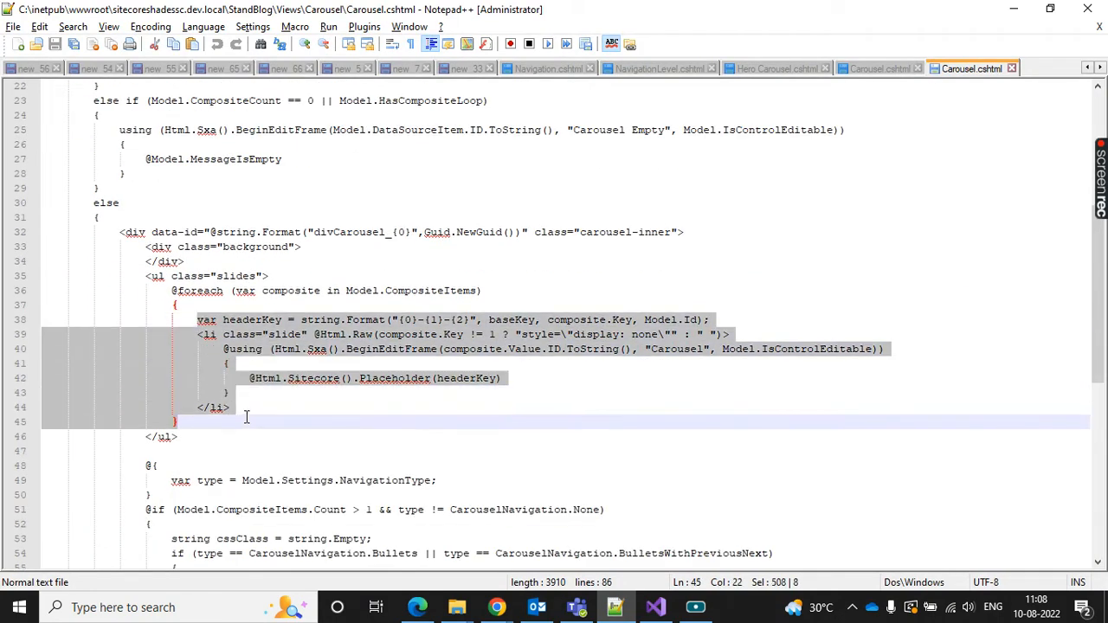
left_click(222, 352)
left_click_drag(220, 351, 326, 392)
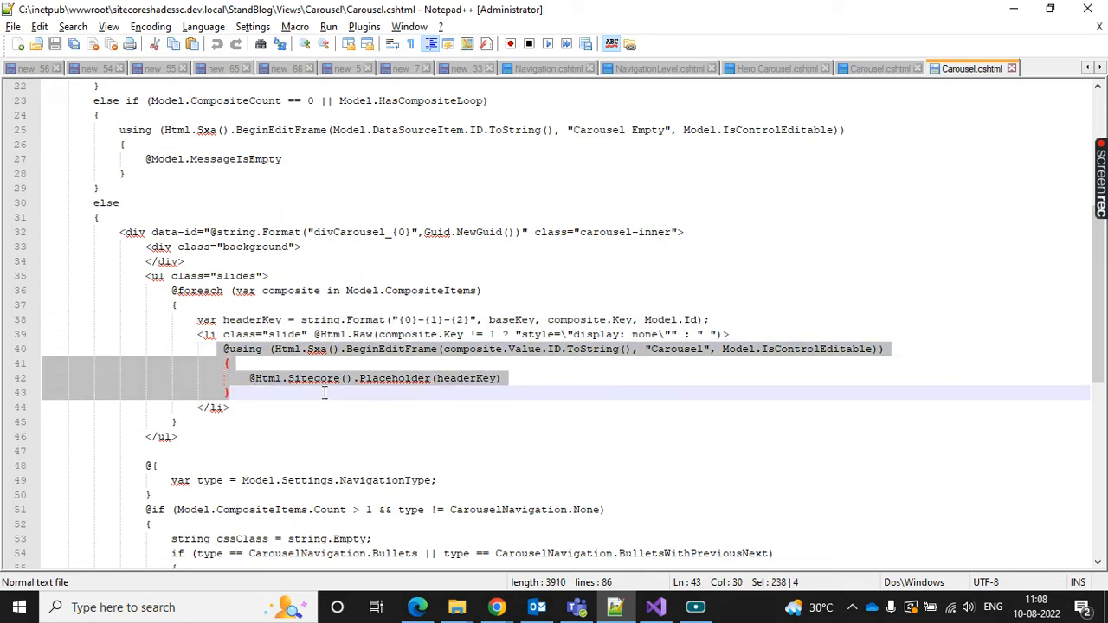
double_click(418, 379)
double_click(474, 378)
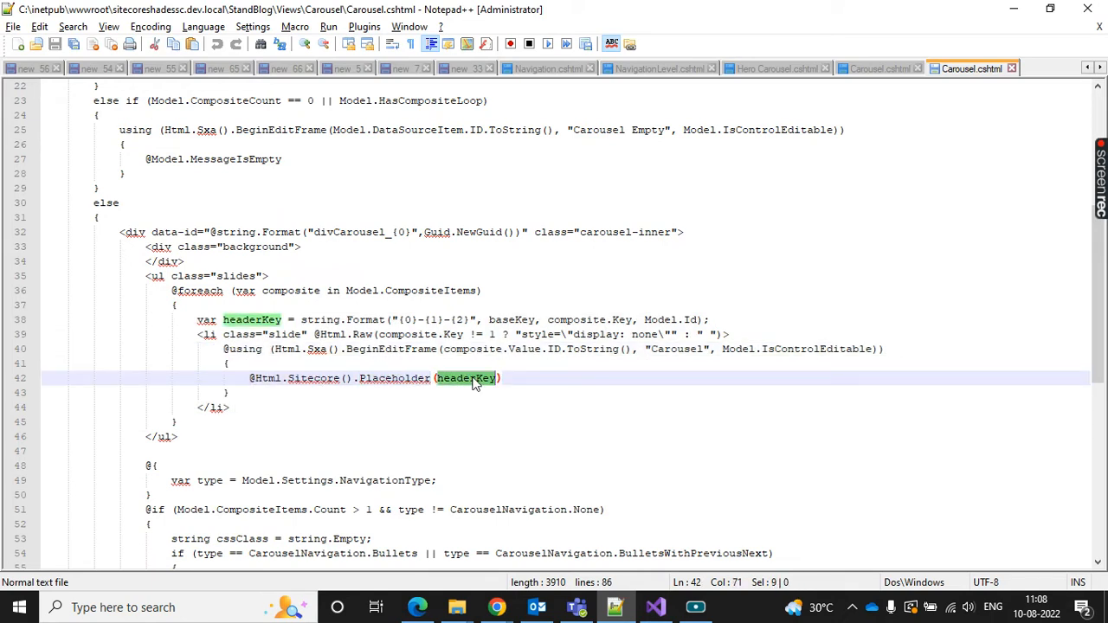
Switch to the Content Editor in Chrome and add a variant definition named StandBlog Carousel under Page Content in StandBlog's rendering variants
mouse_move(496, 607)
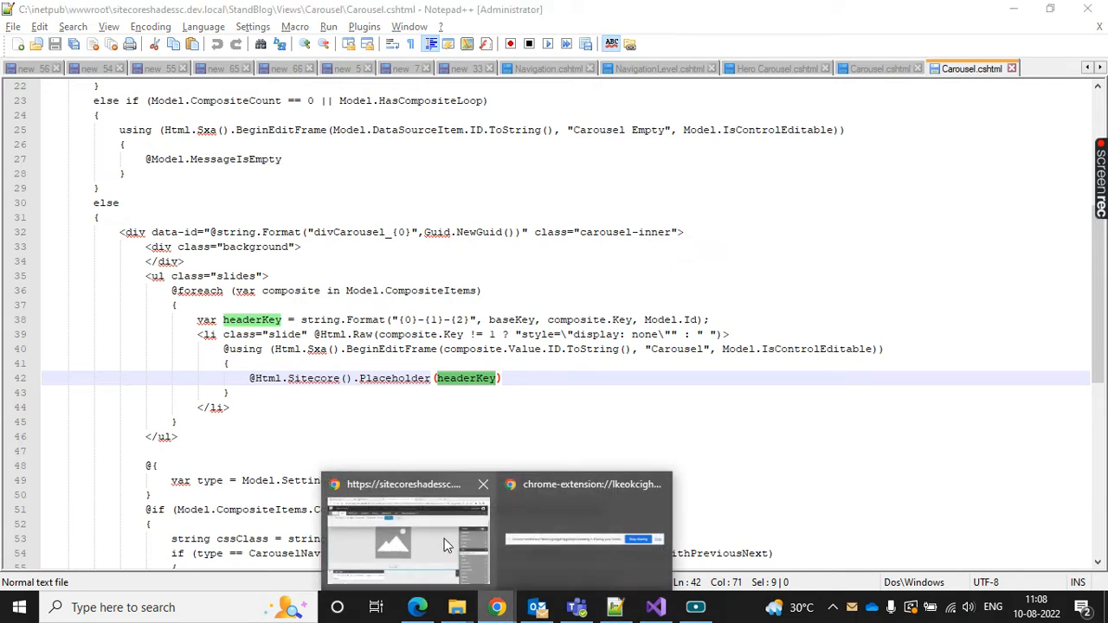
left_click(444, 539)
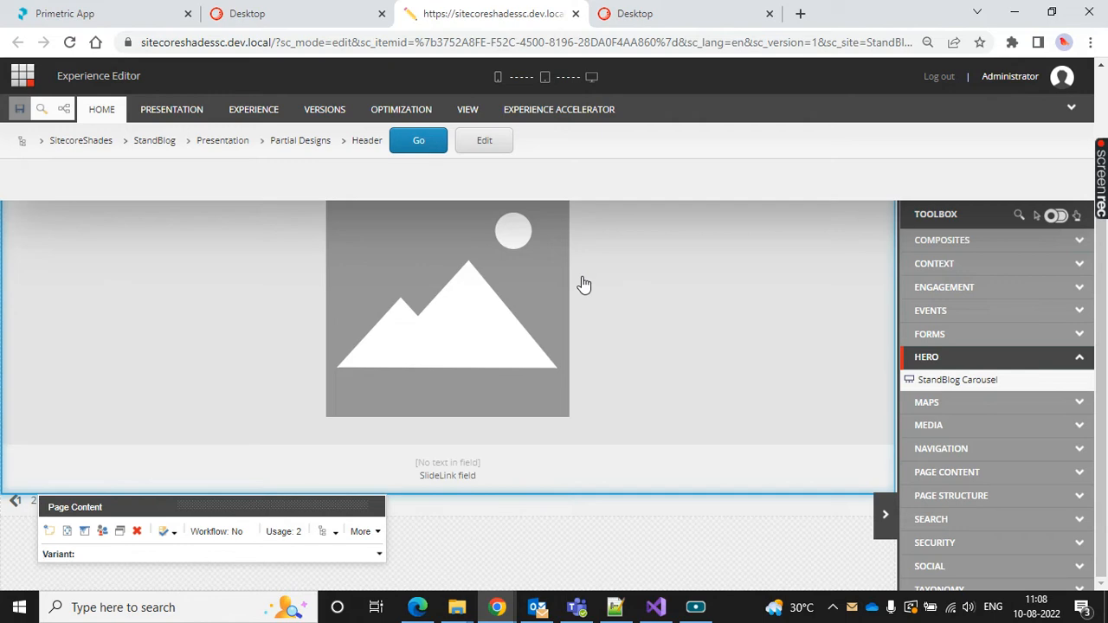
left_click(260, 14)
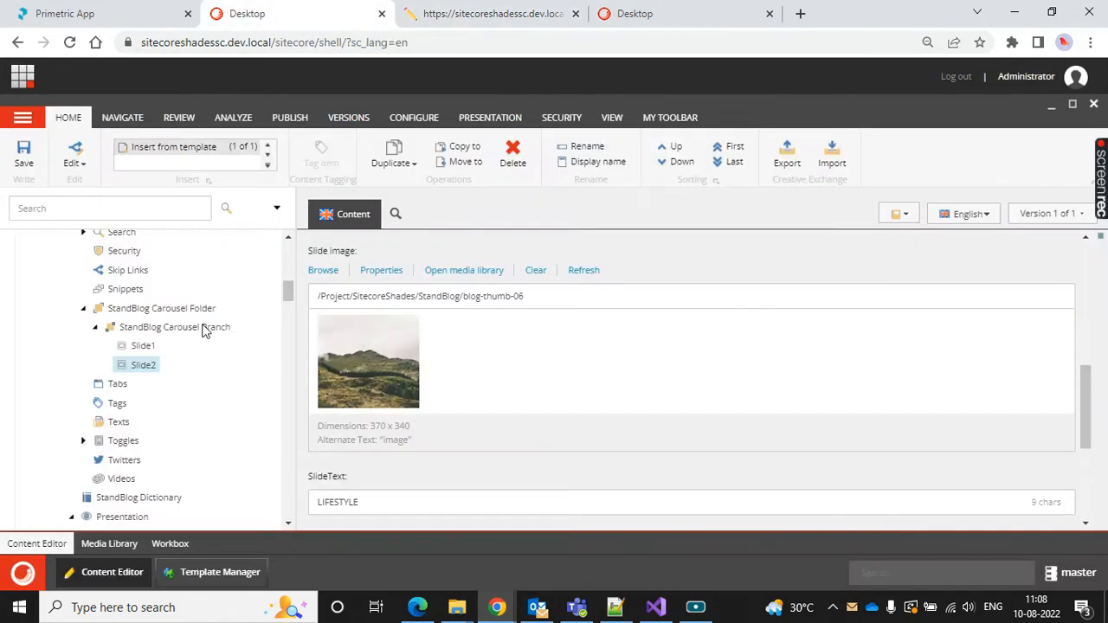
scroll(191, 390, "up", 5)
scroll(184, 450, "up", 2)
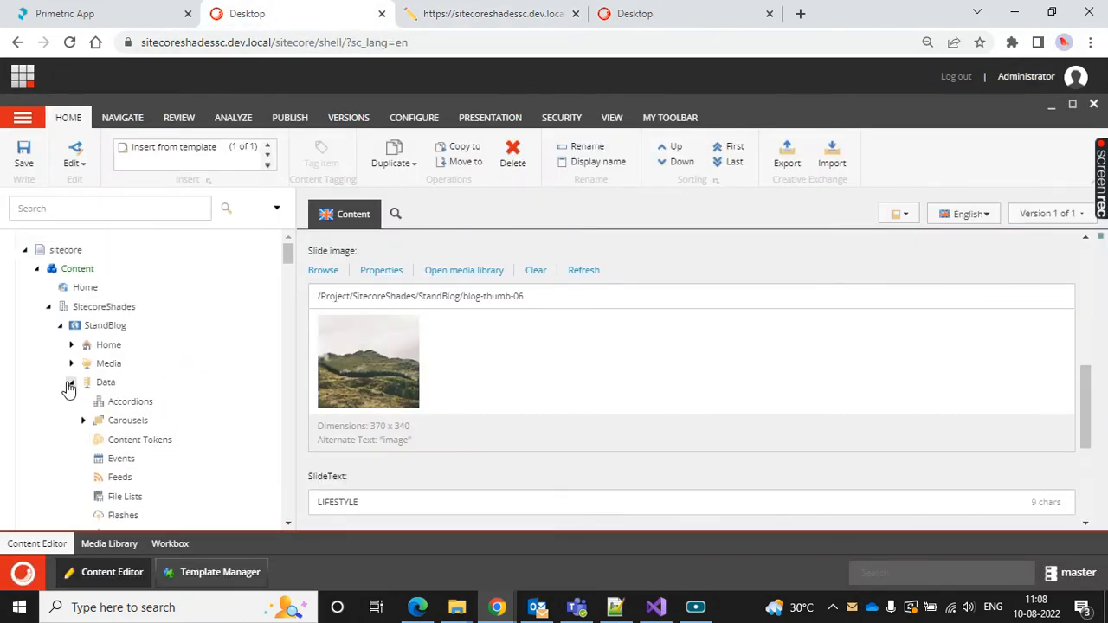
left_click(70, 380)
scroll(257, 325, "down", 2)
scroll(254, 326, "down", 1)
left_click(83, 277)
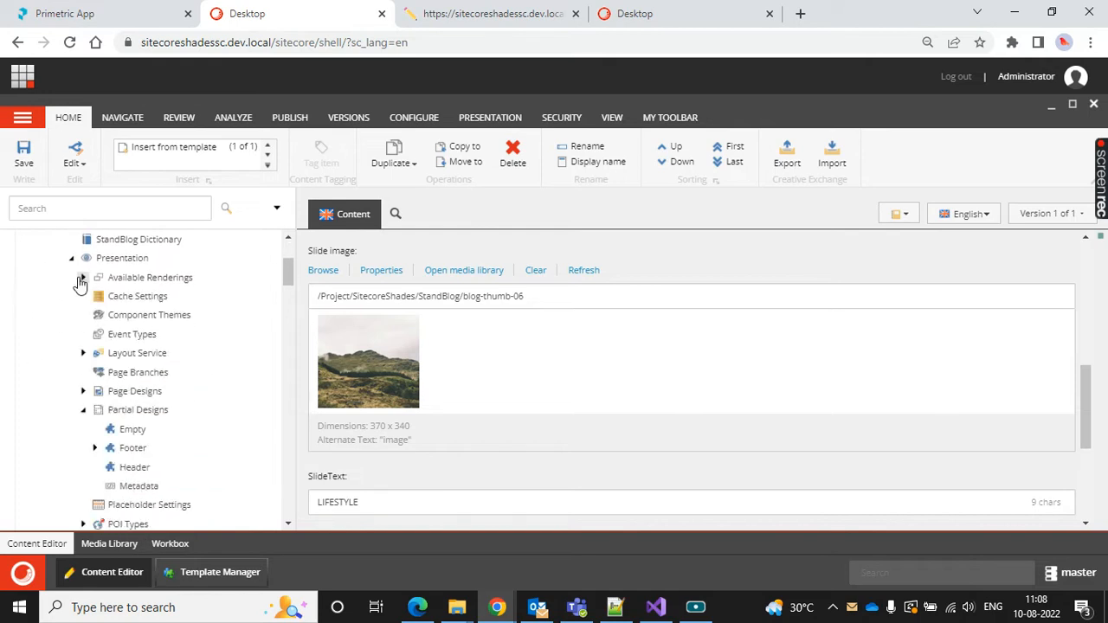
scroll(244, 389, "down", 4)
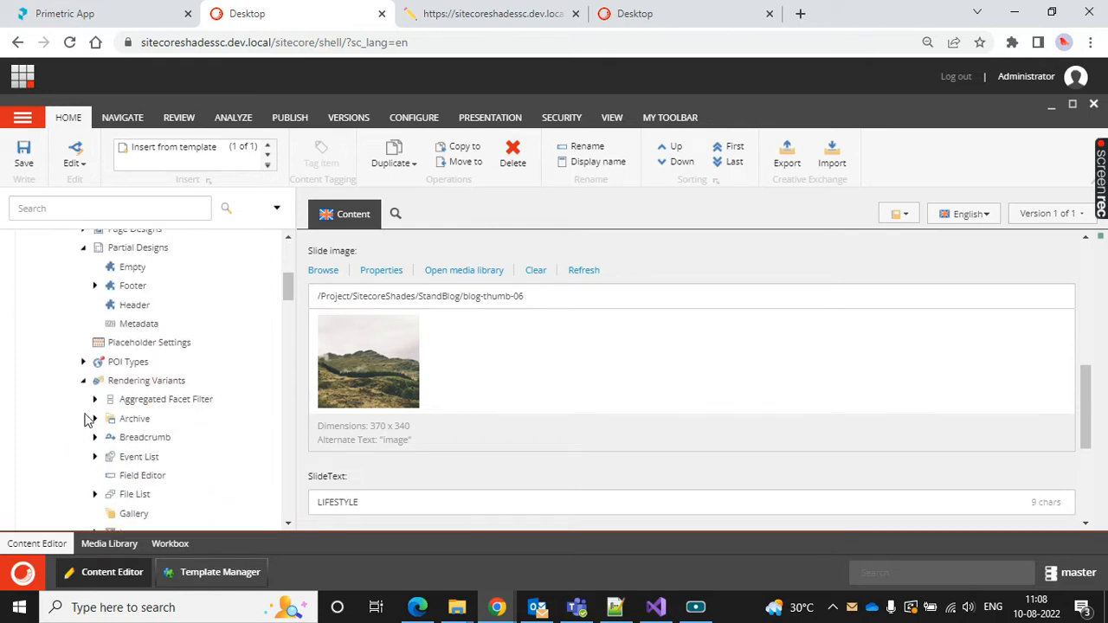
scroll(243, 336, "down", 5)
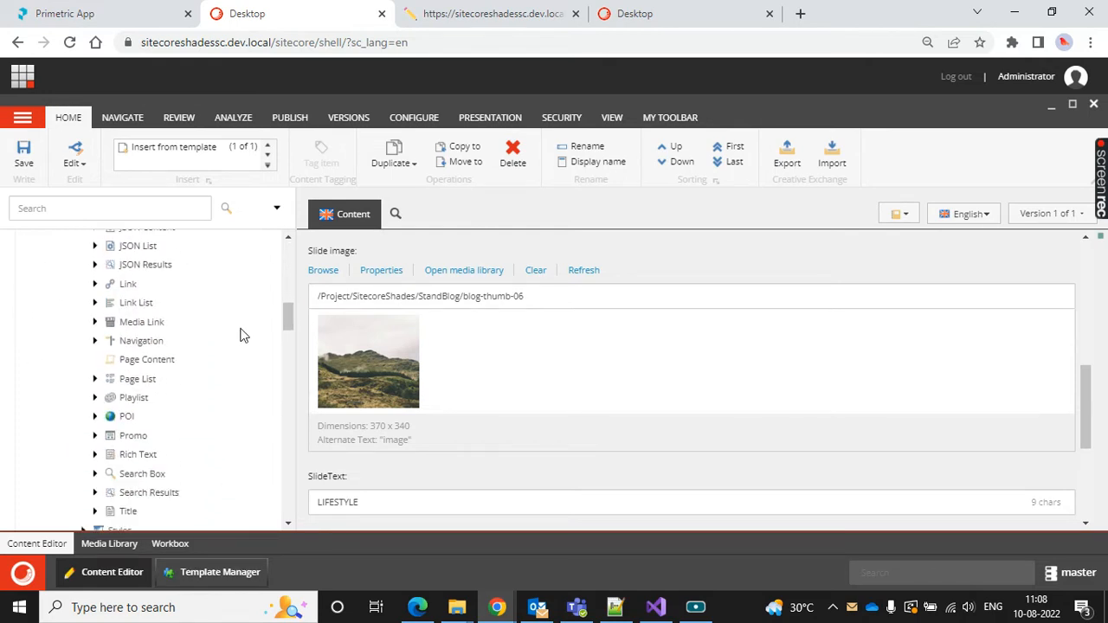
right_click(156, 286)
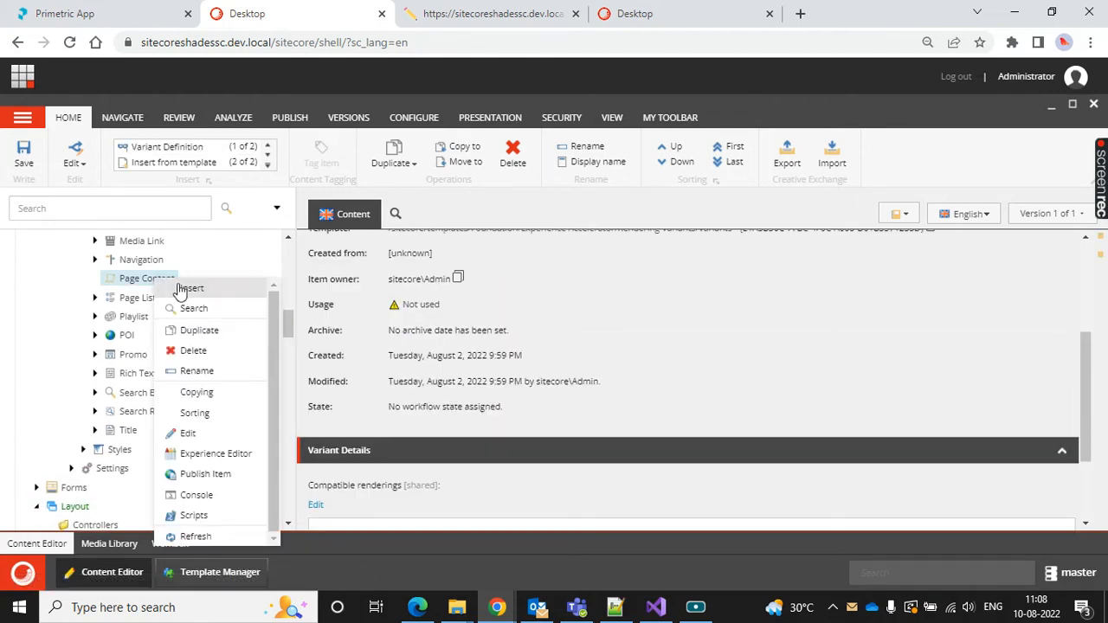
mouse_move(185, 288)
left_click(306, 296)
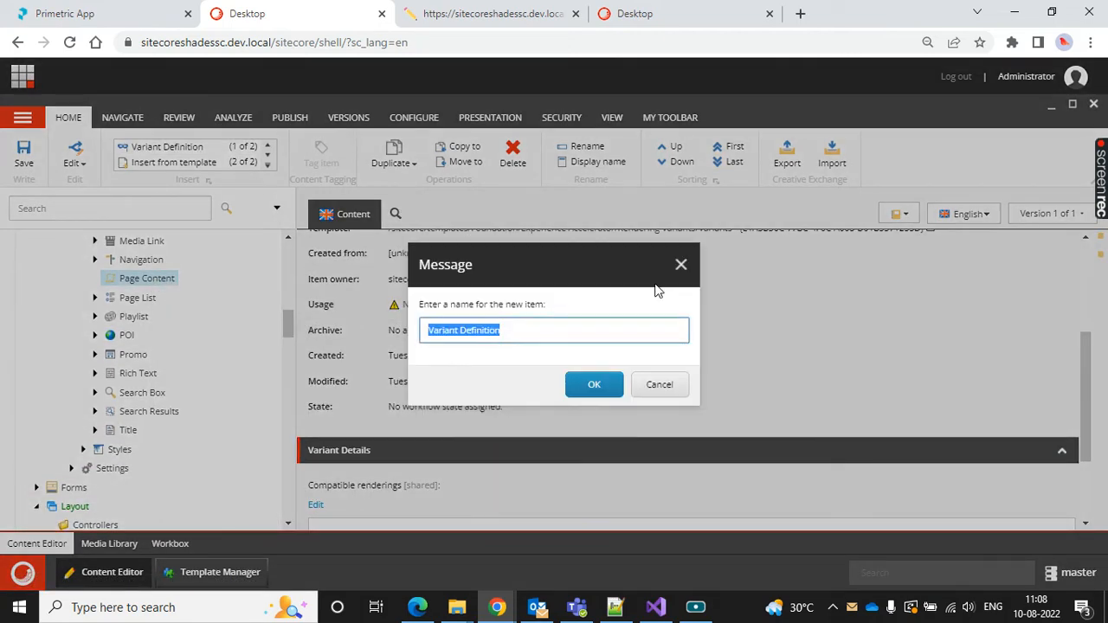
type("StandBlog Carousel")
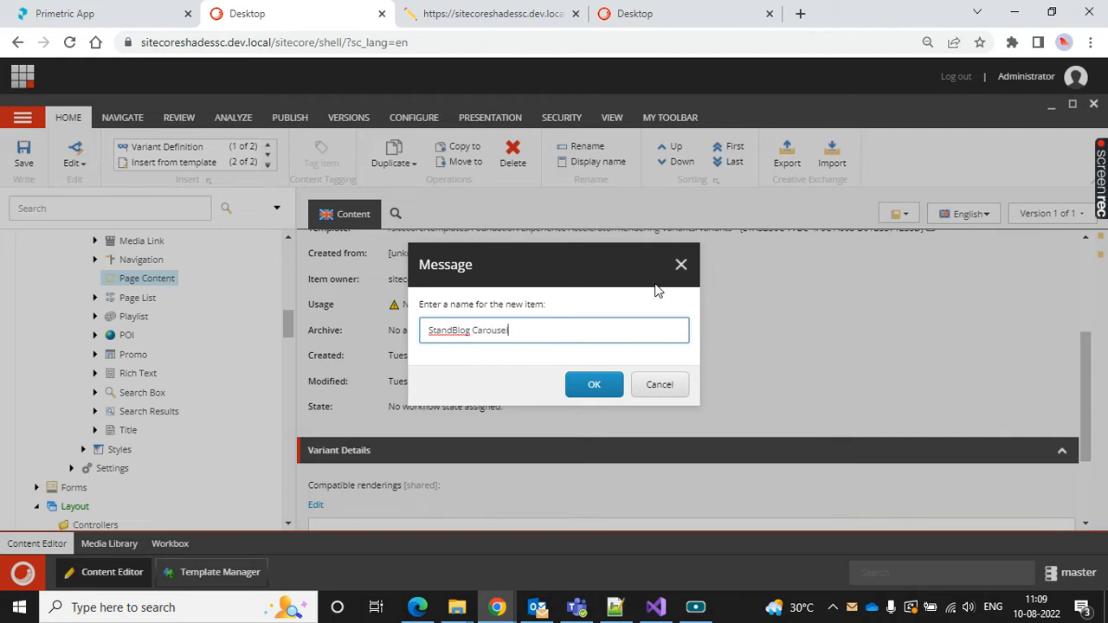
left_click(593, 385)
Insert a Scriban item with its default name under the StandBlog Carousel variant
right_click(181, 296)
mouse_move(219, 296)
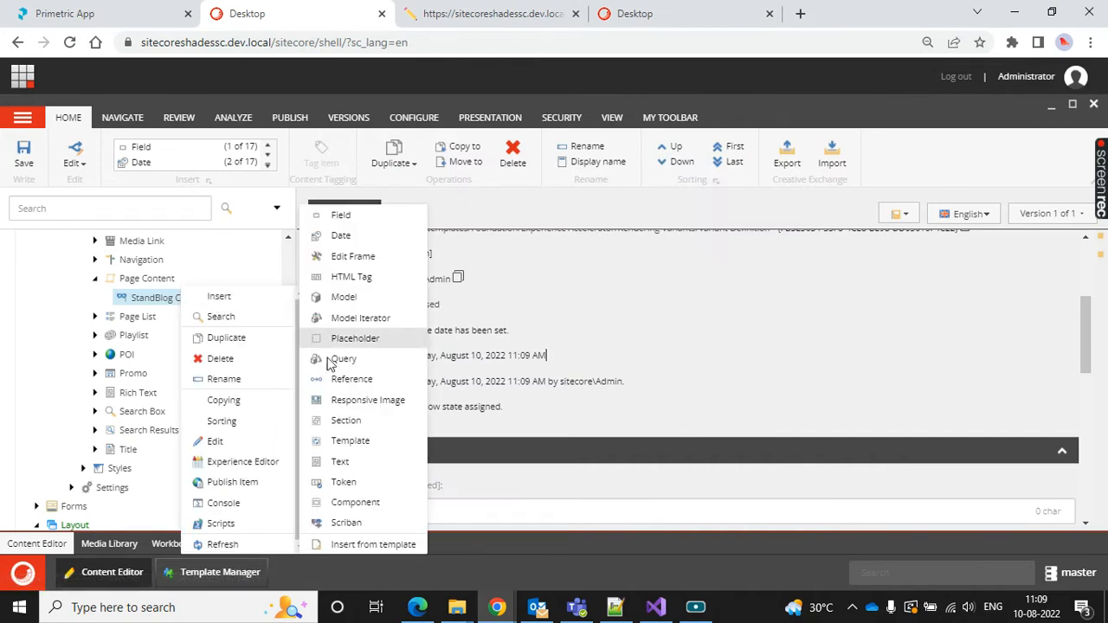
left_click(346, 522)
left_click(594, 386)
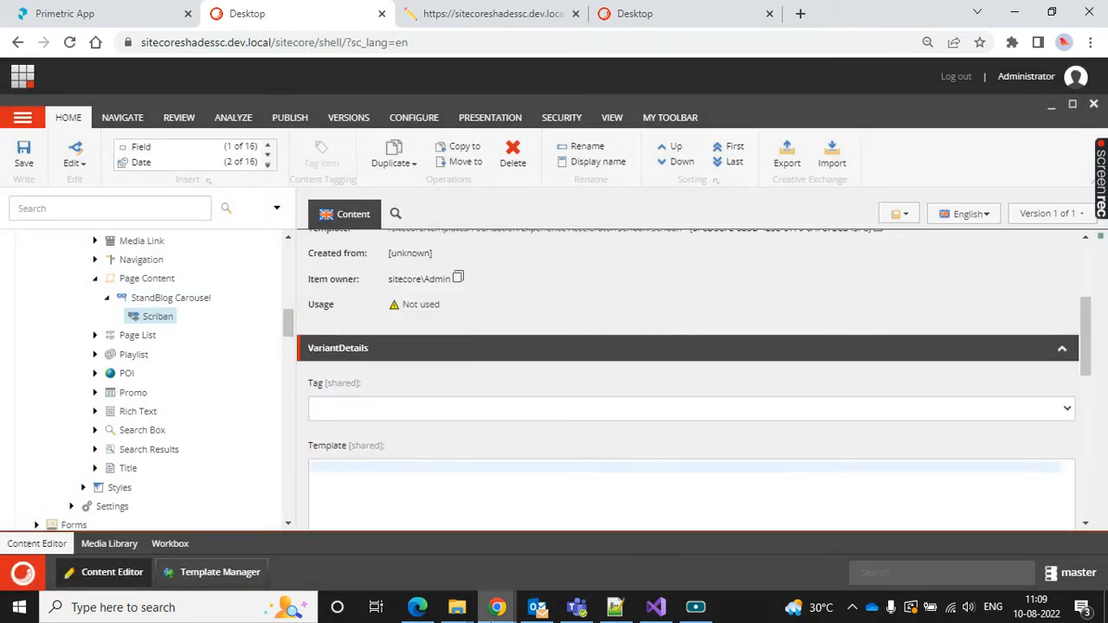
Switch to the Stand Blog template page in Edge, inspect the Fashion slide, and open its "item" div for editing as HTML
left_click(417, 607)
left_click(320, 13)
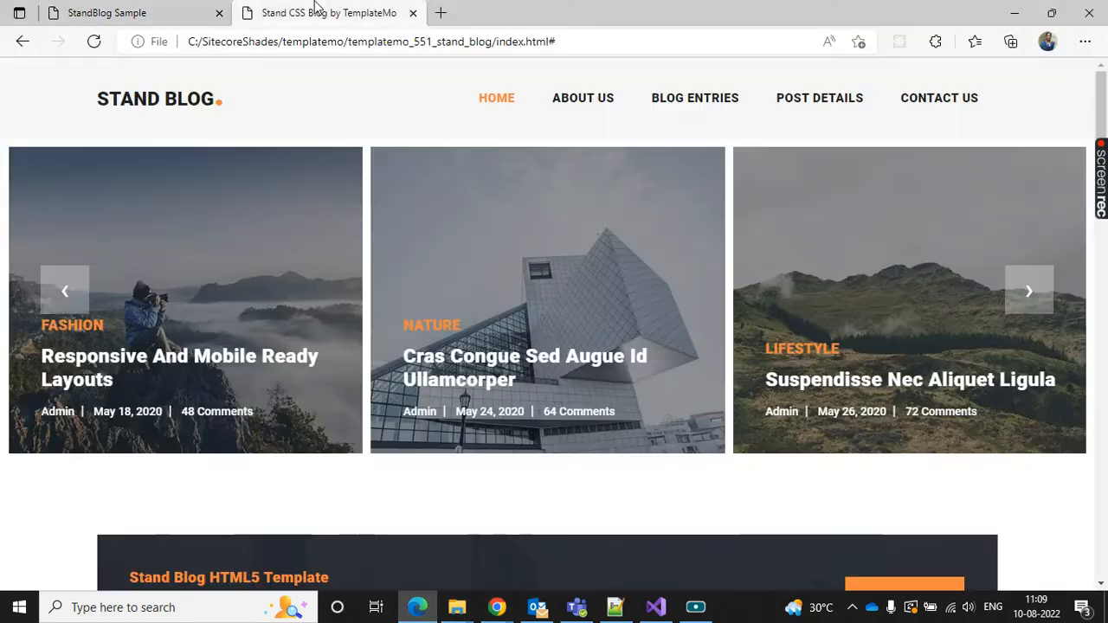
right_click(227, 334)
left_click(322, 578)
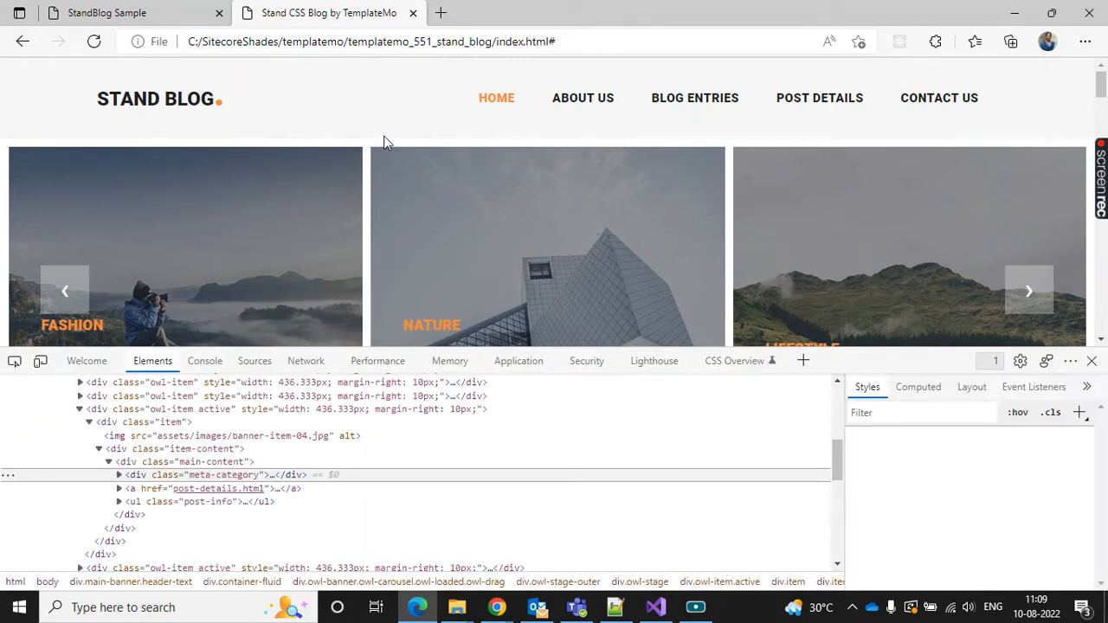
left_click(90, 423)
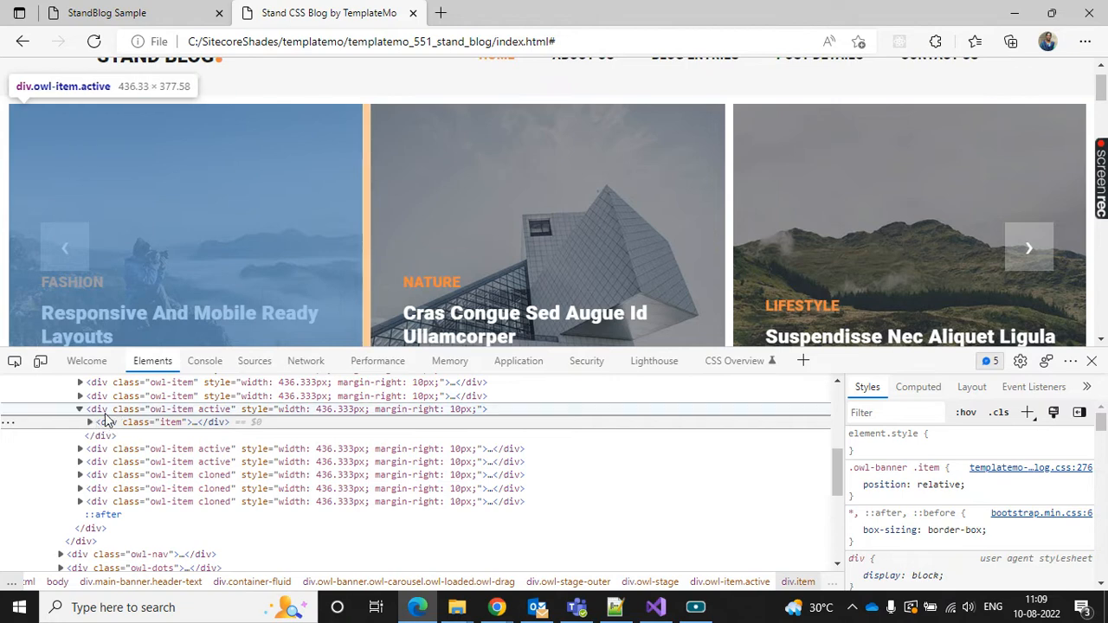
scroll(422, 498, "up", 1)
scroll(422, 499, "up", 1)
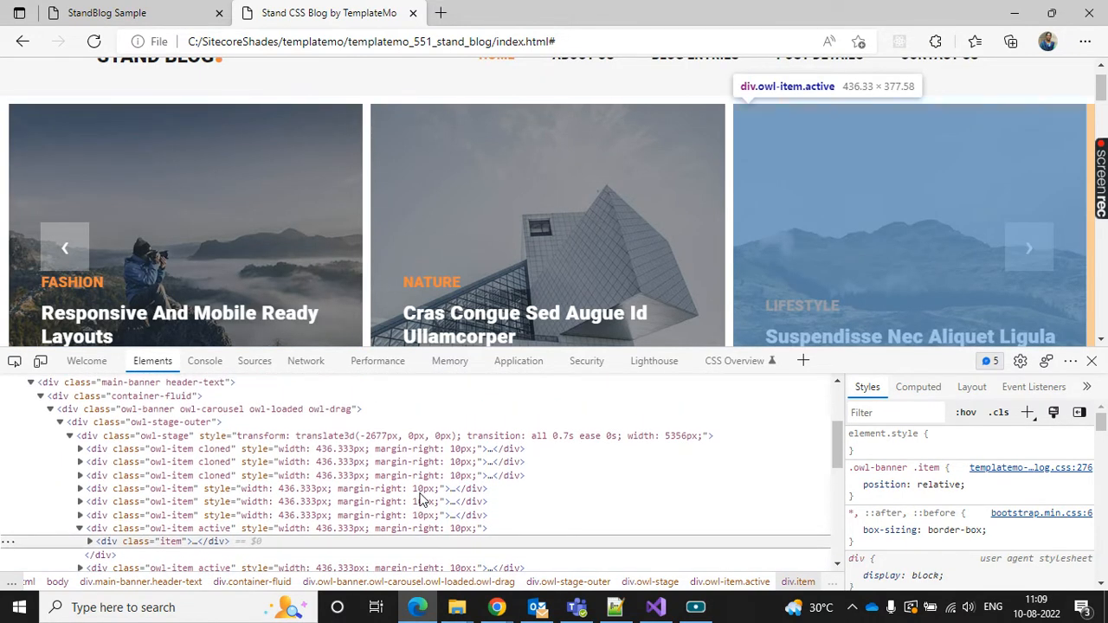
scroll(421, 500, "down", 1)
right_click(159, 519)
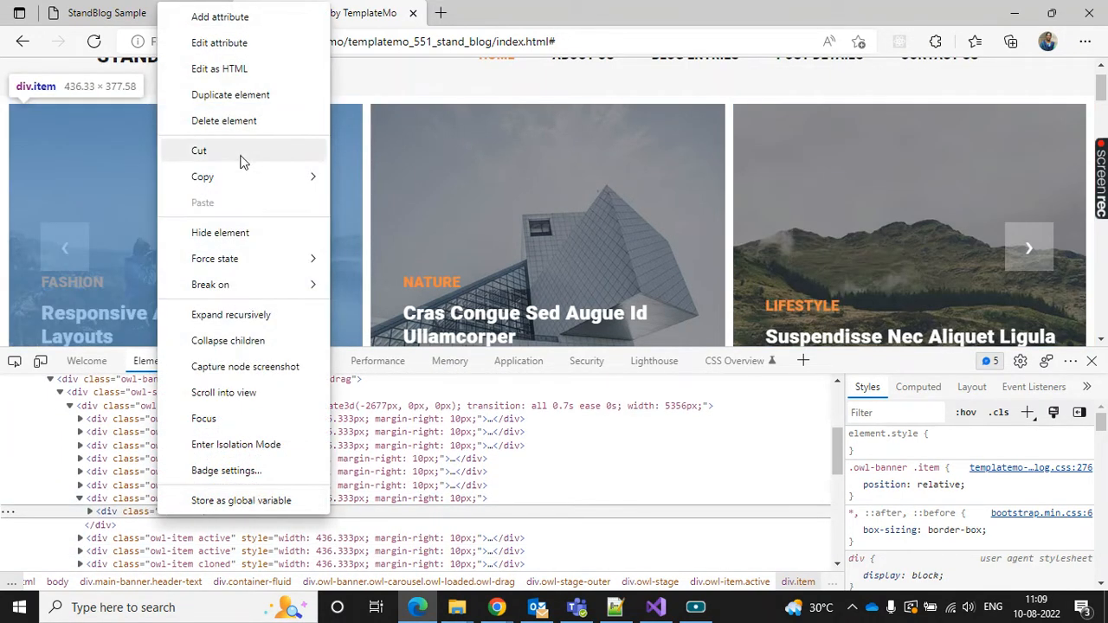
left_click(241, 70)
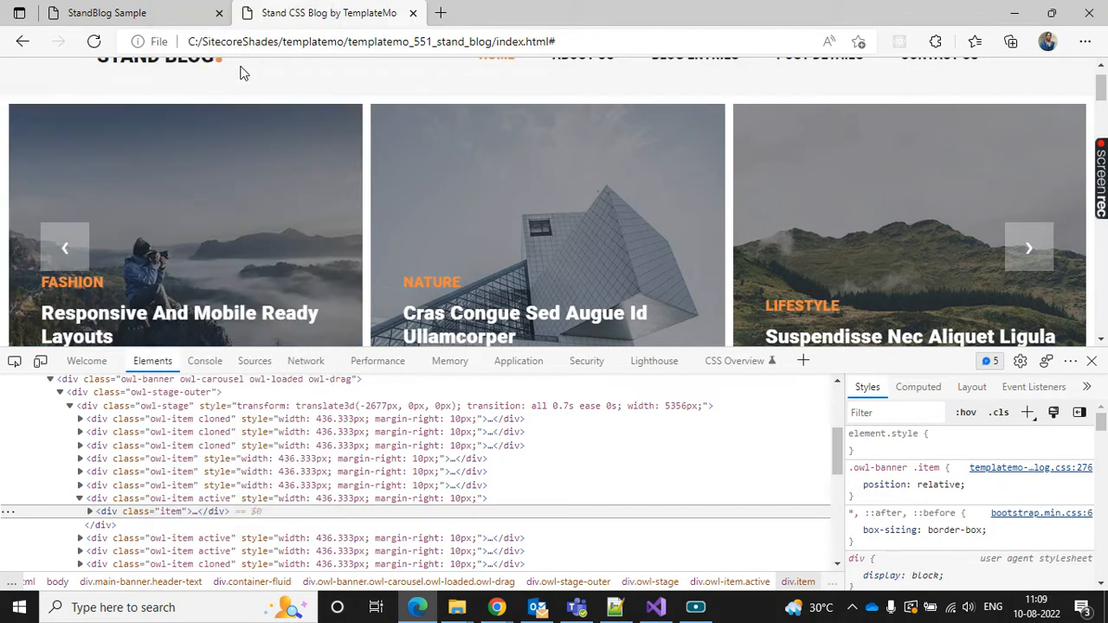
Paste the slide's item div markup into the Template field of the Scriban item in Chrome and save the item
left_click(497, 608)
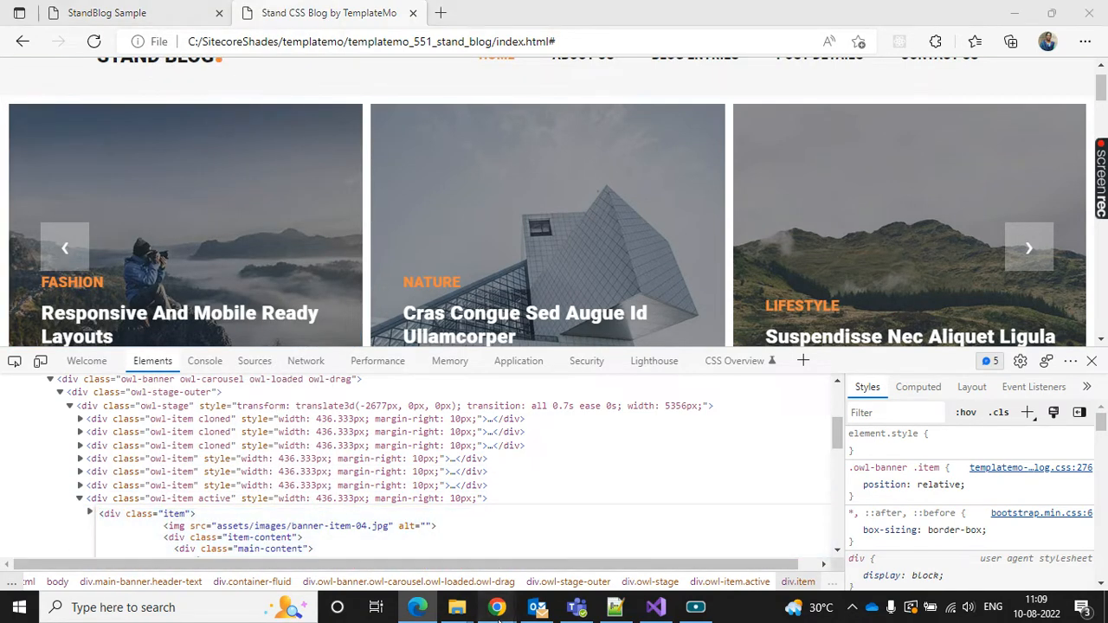
left_click(418, 545)
scroll(558, 271, "down", 3)
type("<div class=\"item\">             <img src=\"assets/images/banner-item-04.jpg\" alt=\"\">             <div class=\"item-content\">               <div class=\"main-content\">                 <div class=\"meta-category\">                   <span>Fashion</span>                 </div>                 <a href=\"post-details.html\"><h4>Responsive and Mobile Ready Layouts</h4></a>                 <ul class=\"post-info\">                   <li><a href=\"#\">Admin</a></li>                   <li><a href=\"#\">May 18, 2020</a></li>                   <li><a href=\"#\">48 Comments</a></li>                 </ul>               </div>             </div>           </div>")
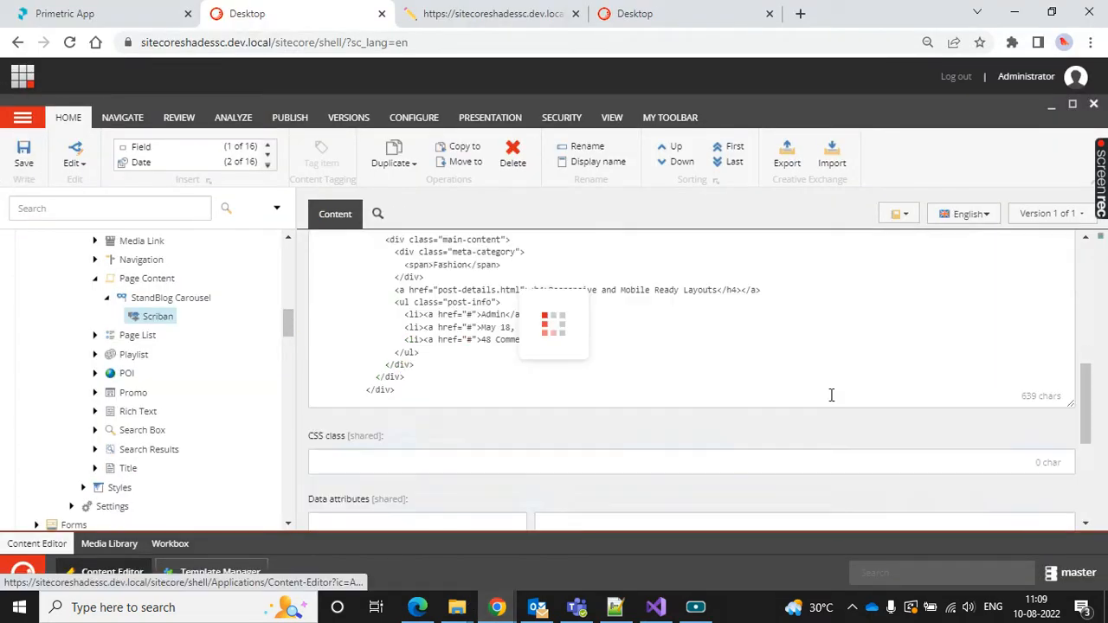
Reload the Header partial design in the Experience Editor, set the first slide's Page Content variant to StandBlog Carousel, and save
left_click(494, 13)
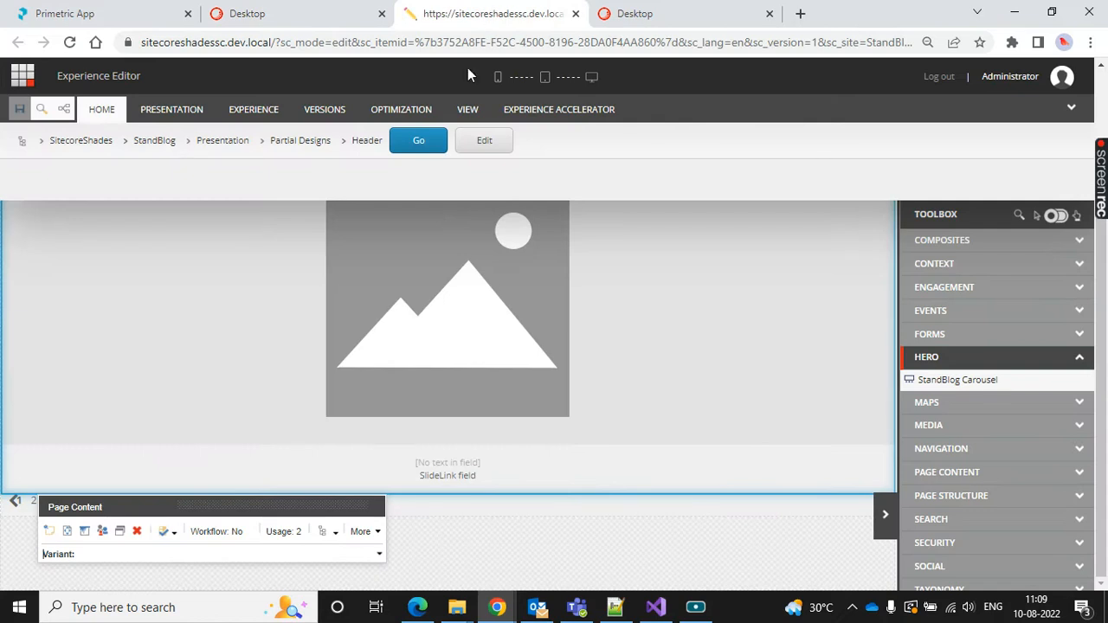
left_click(71, 43)
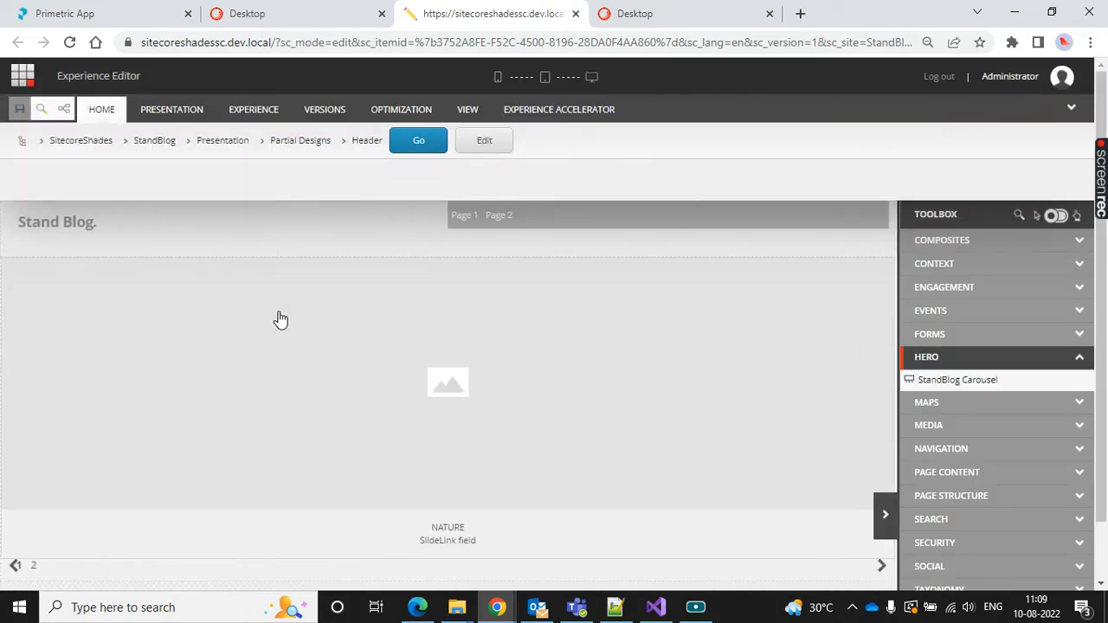
left_click(292, 322)
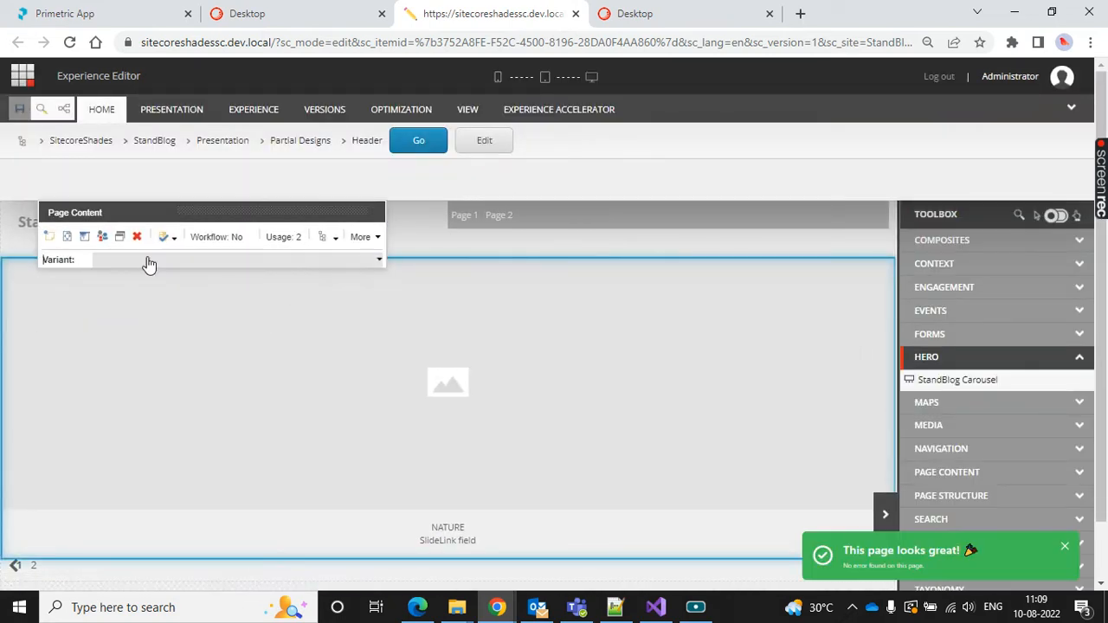
left_click(148, 263)
left_click(159, 289)
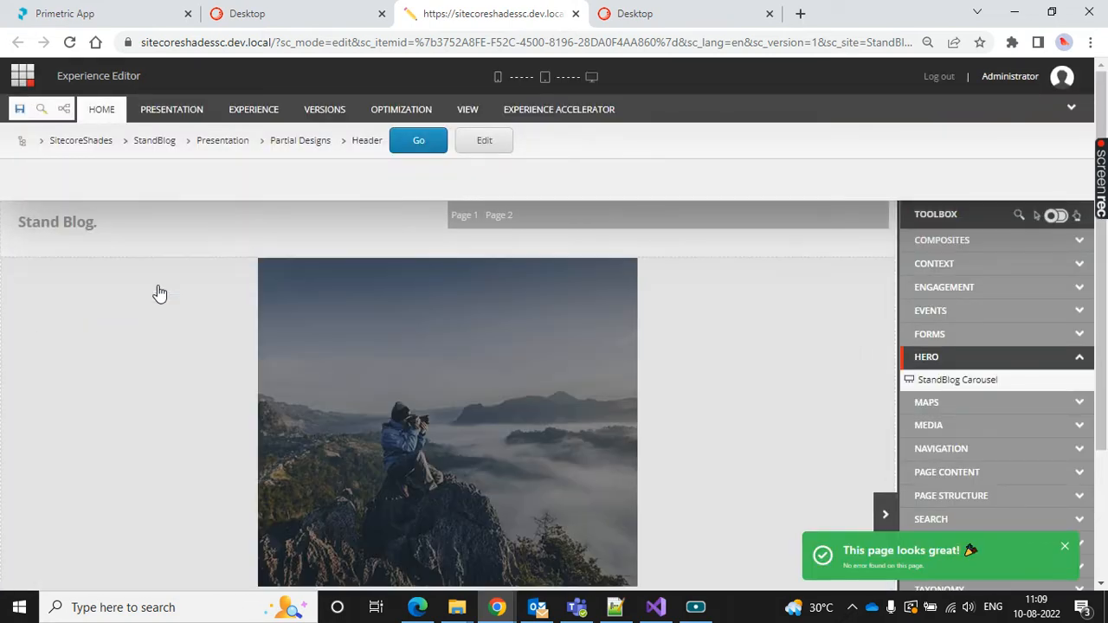
left_click(19, 109)
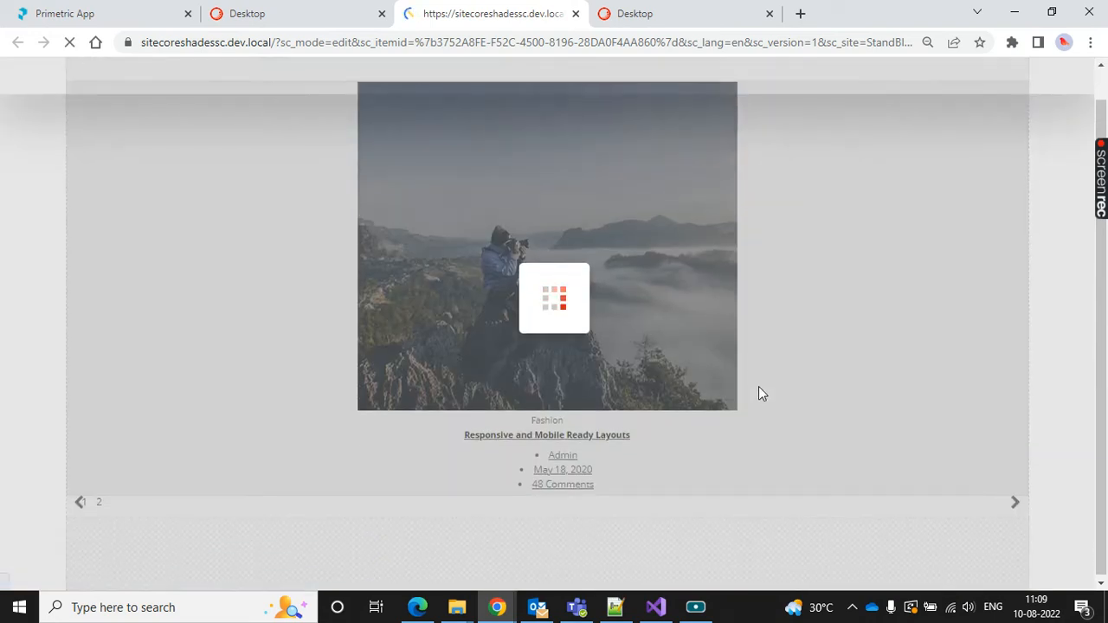
Reload the StandBlog Sample site in Edge and check how both carousel slides render
left_click(416, 606)
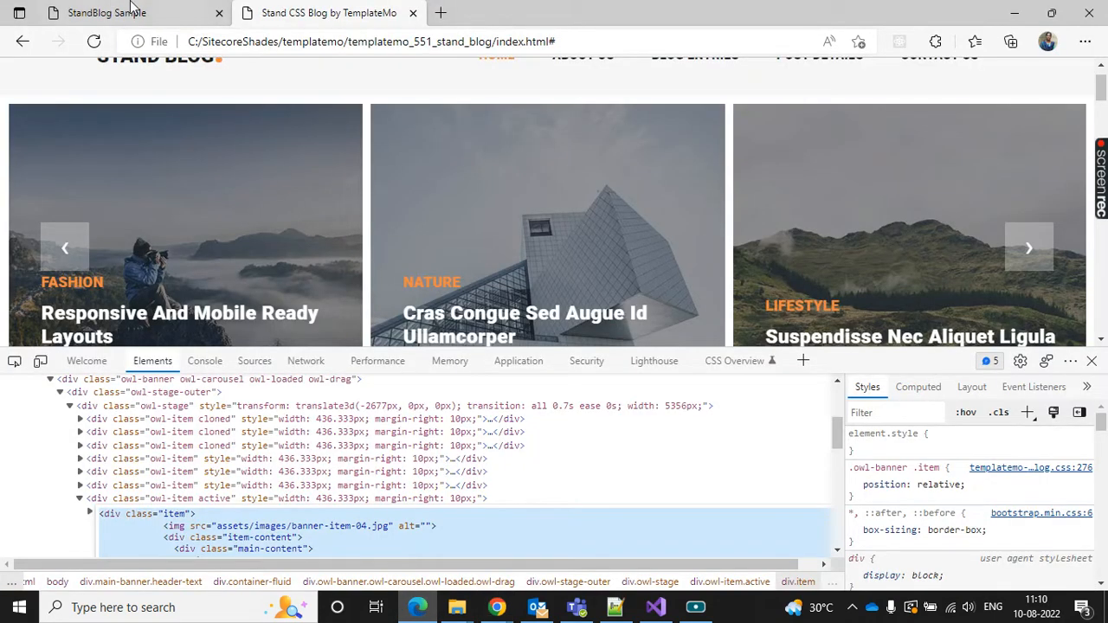
left_click(131, 13)
left_click(93, 41)
scroll(798, 373, "down", 2)
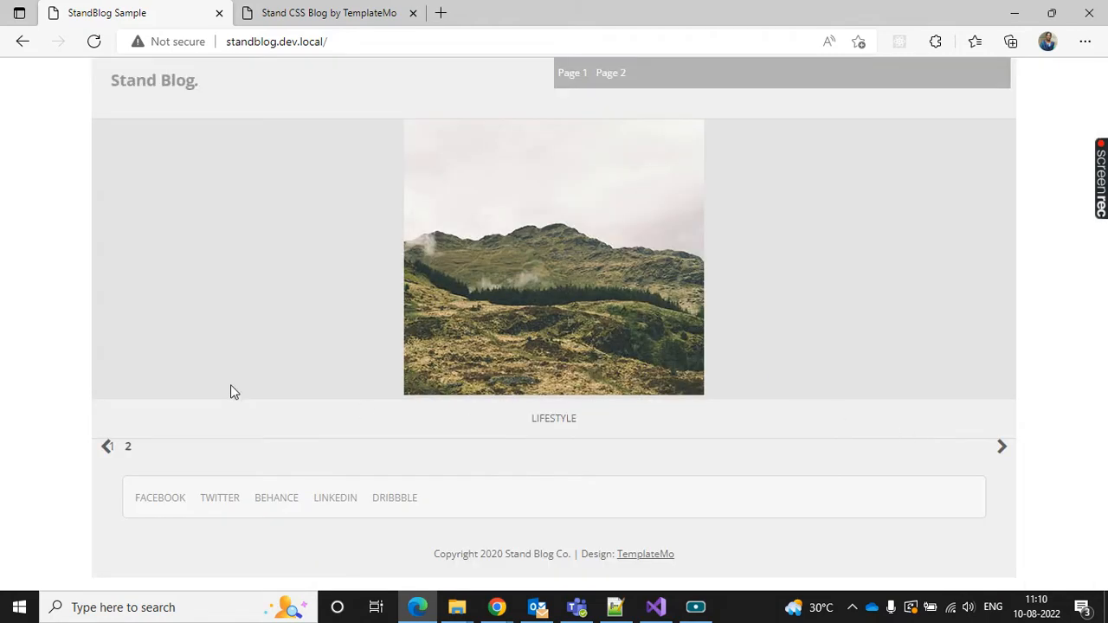
left_click(111, 448)
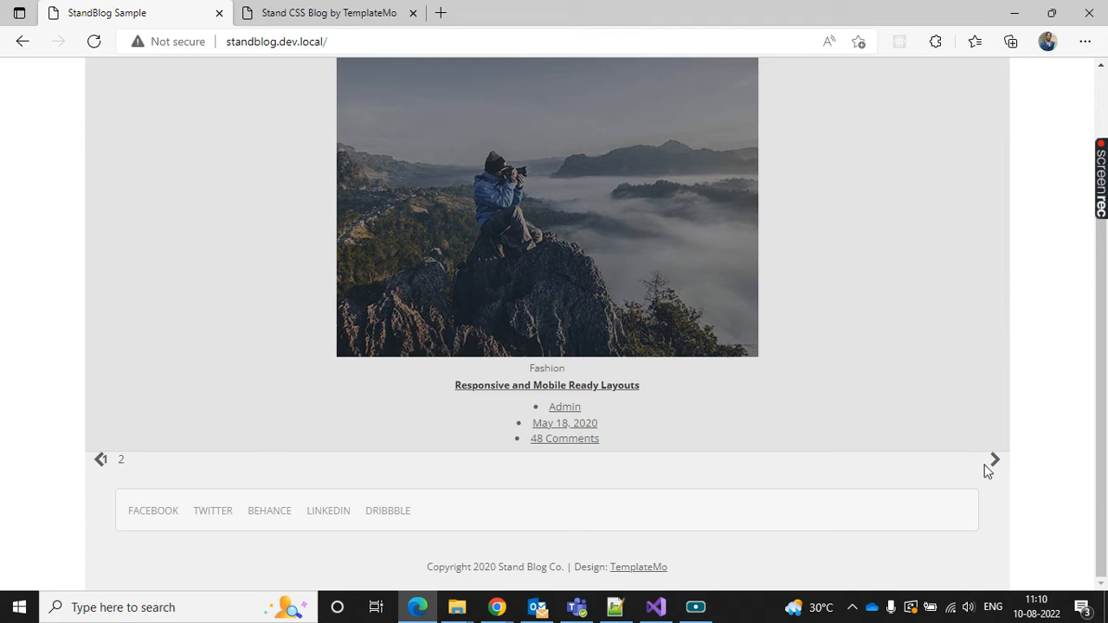
left_click(987, 465)
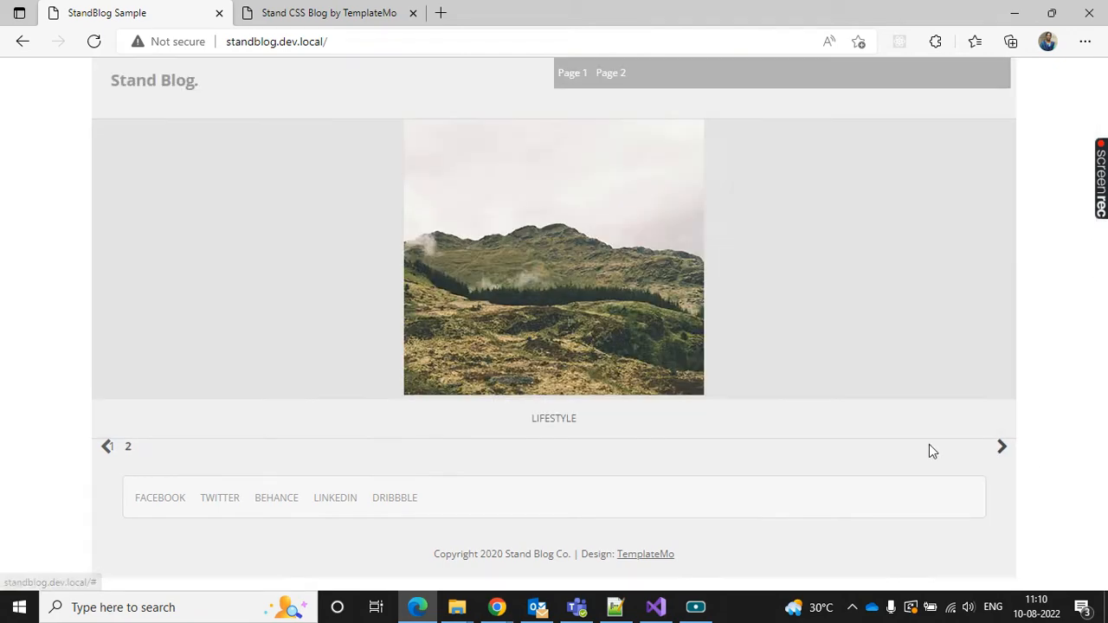
Return to the Header in the Experience Editor and check the variant choices of the second slide's Page Content component
left_click(497, 606)
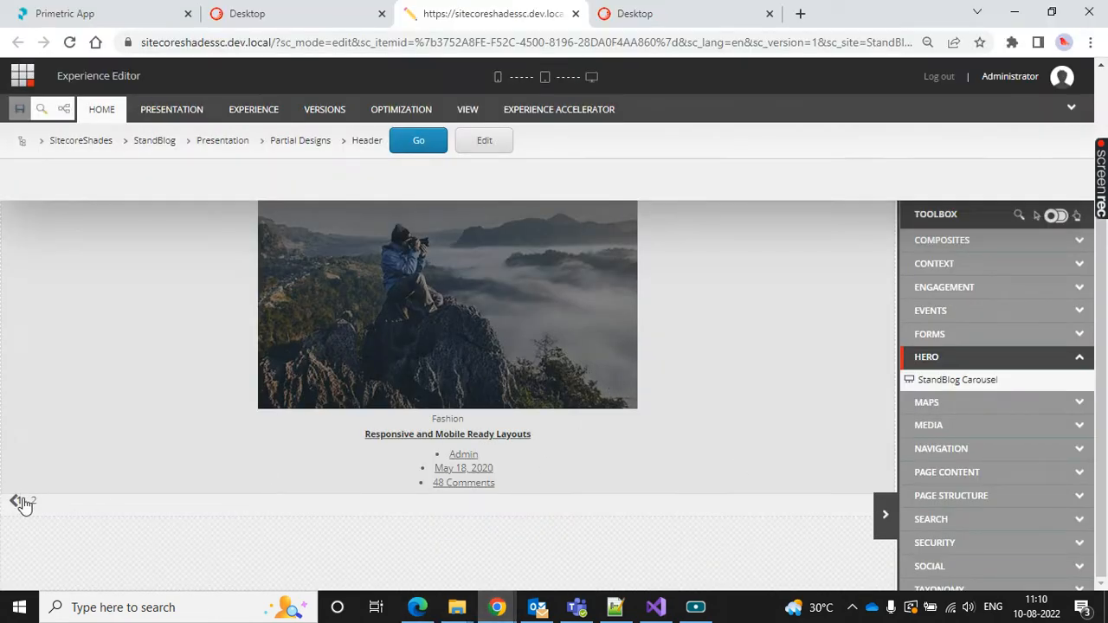
left_click(21, 502)
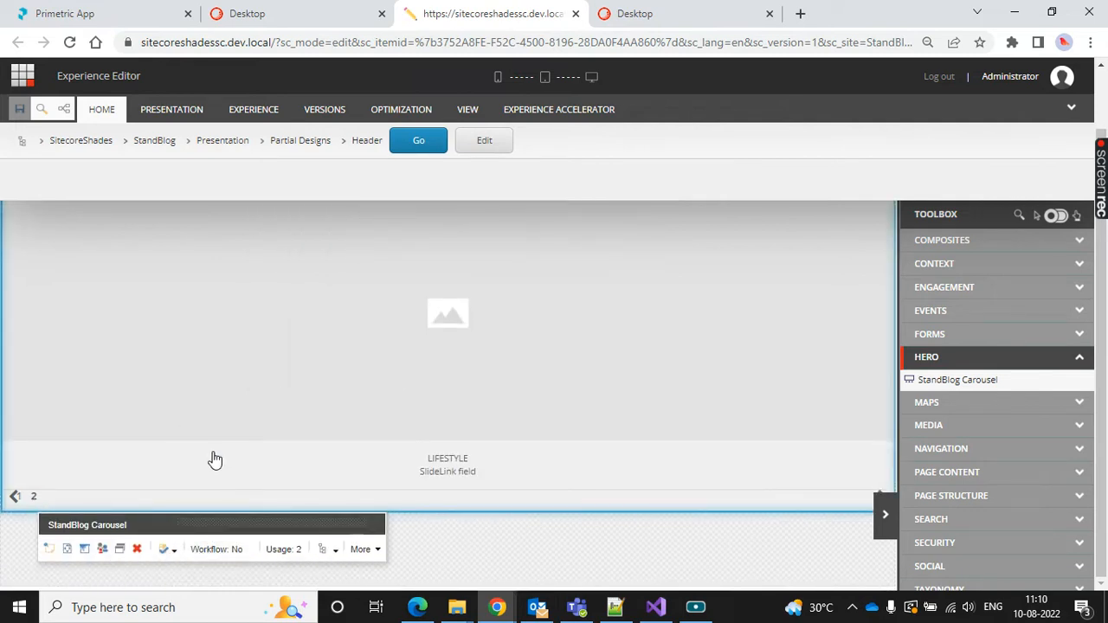
left_click(215, 459)
left_click(265, 567)
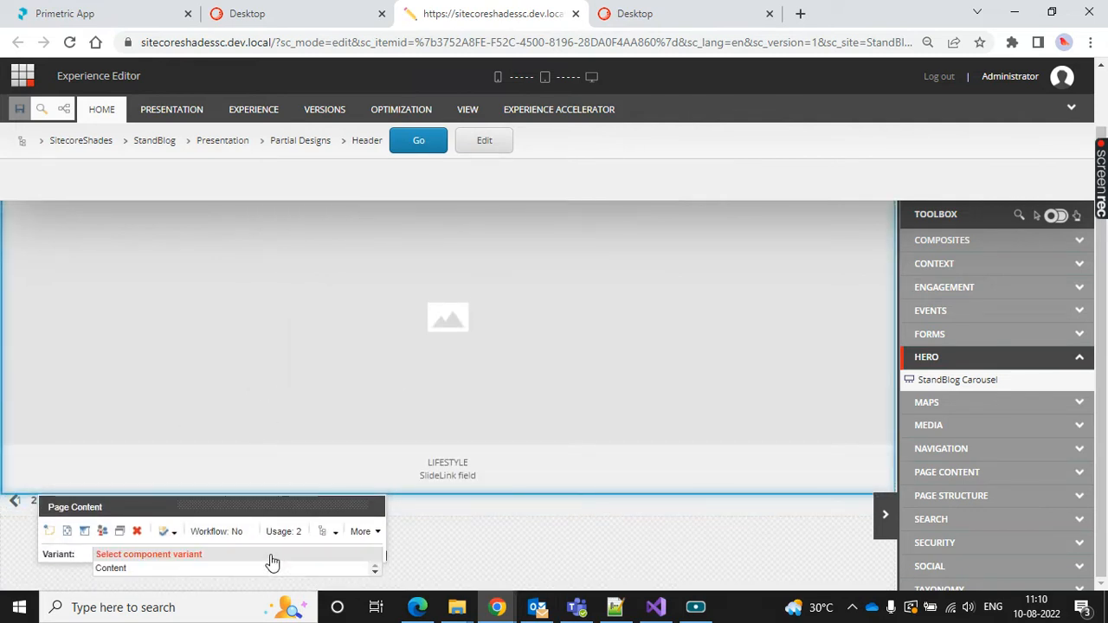
left_click(382, 454)
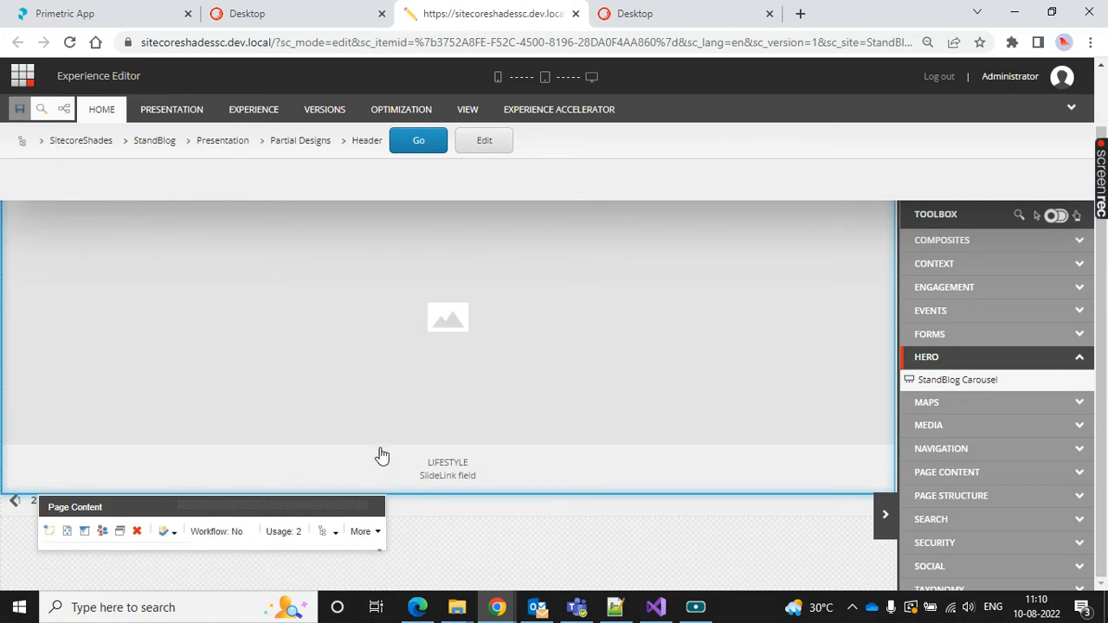
Set the second slide's Page Content variant to StandBlog Carousel in its control properties and apply the change
left_click(359, 534)
left_click(385, 573)
scroll(541, 271, "down", 10)
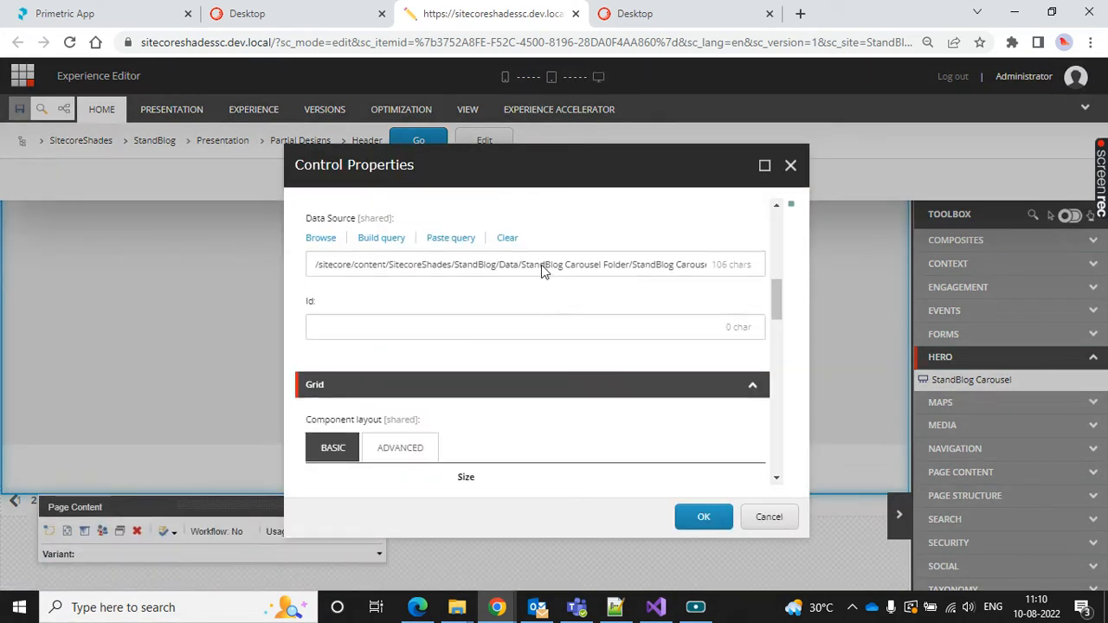
left_click(499, 362)
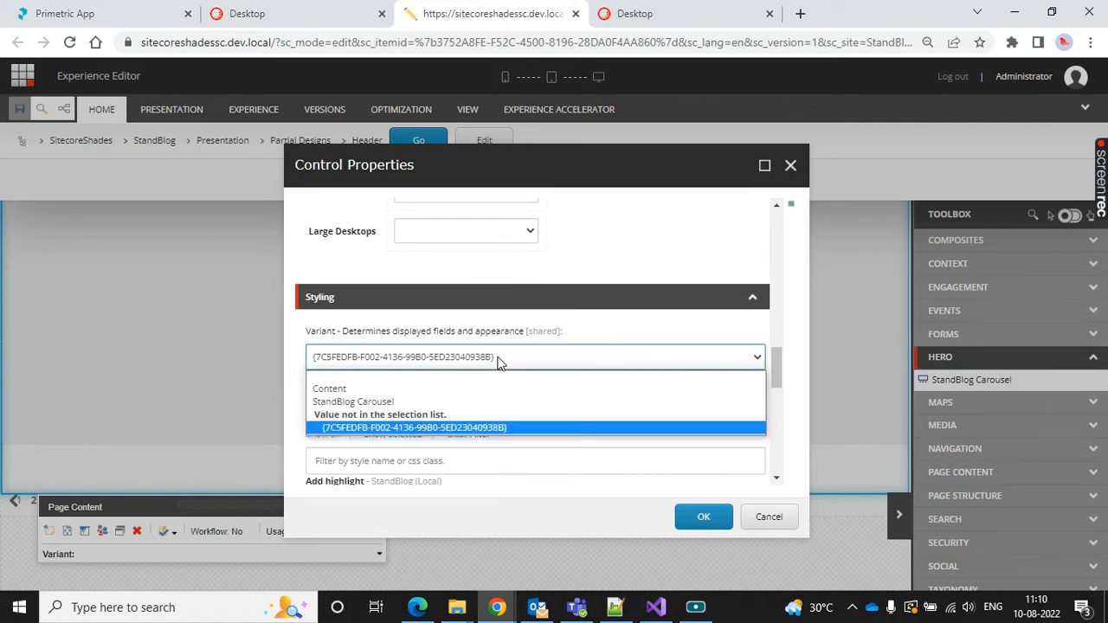
left_click(495, 402)
left_click(703, 519)
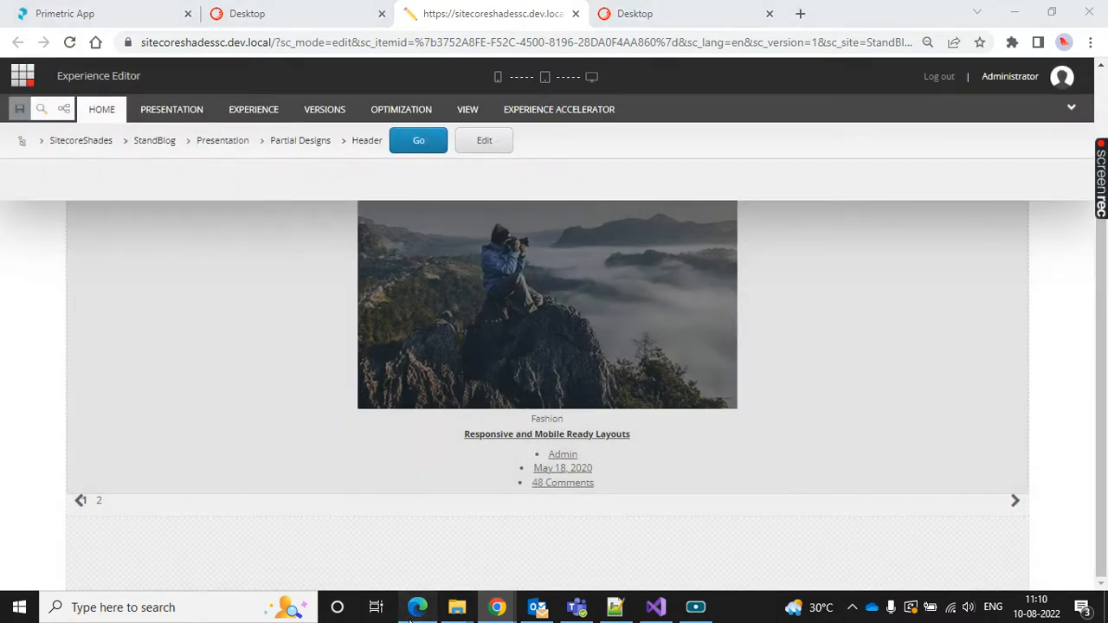
Reload the StandBlog Sample site in Edge and compare its carousel with the Stand CSS Blog template page
key("alt+Tab")
left_click(87, 45)
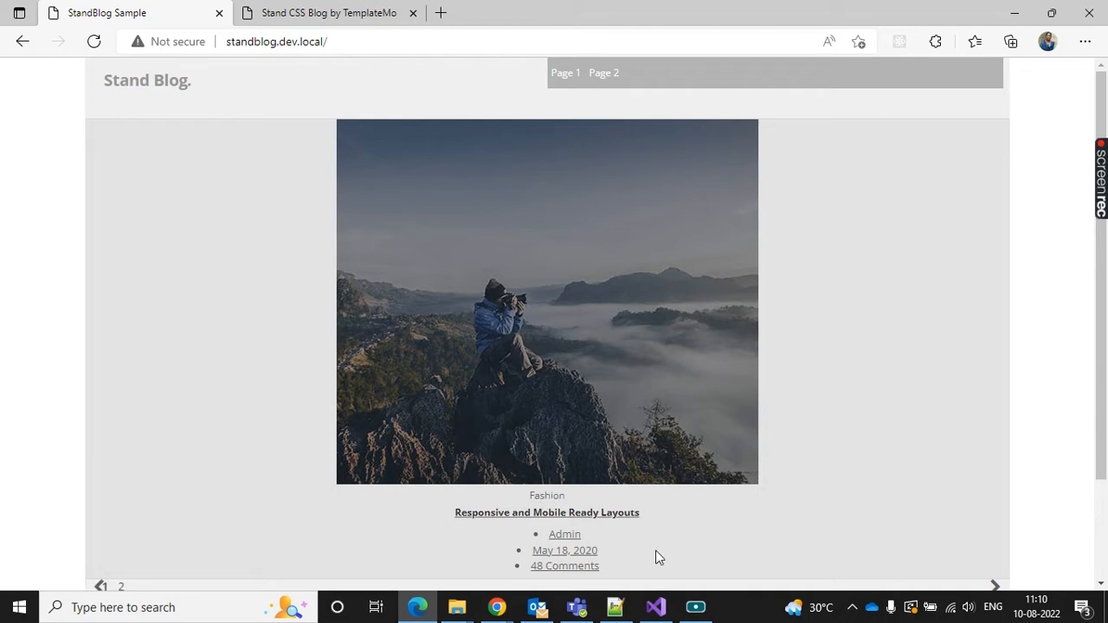
left_click(307, 13)
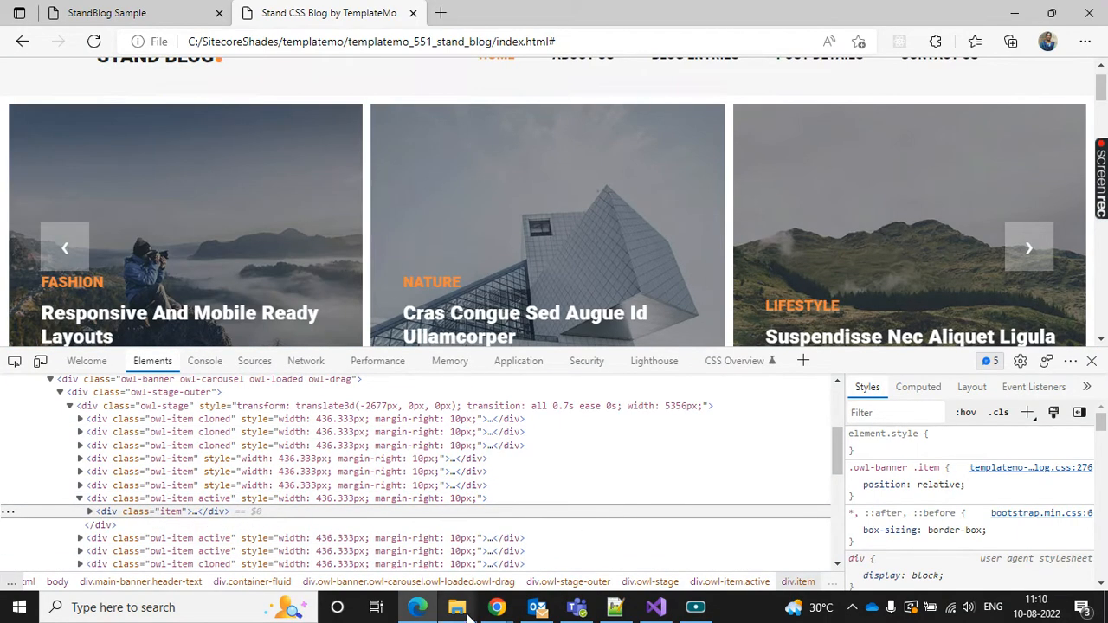
Return to the Header in Chrome's Experience Editor, assign "Site theme name" as the theme for the Default device, and save
left_click(450, 572)
scroll(477, 302, "up", 2)
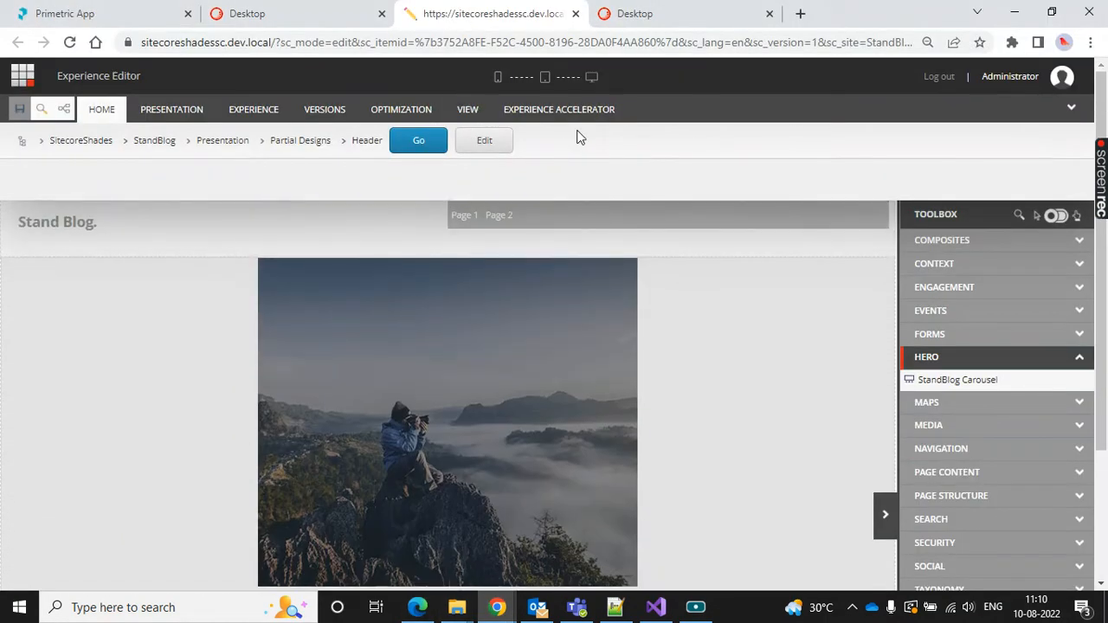
left_click(561, 110)
left_click(641, 158)
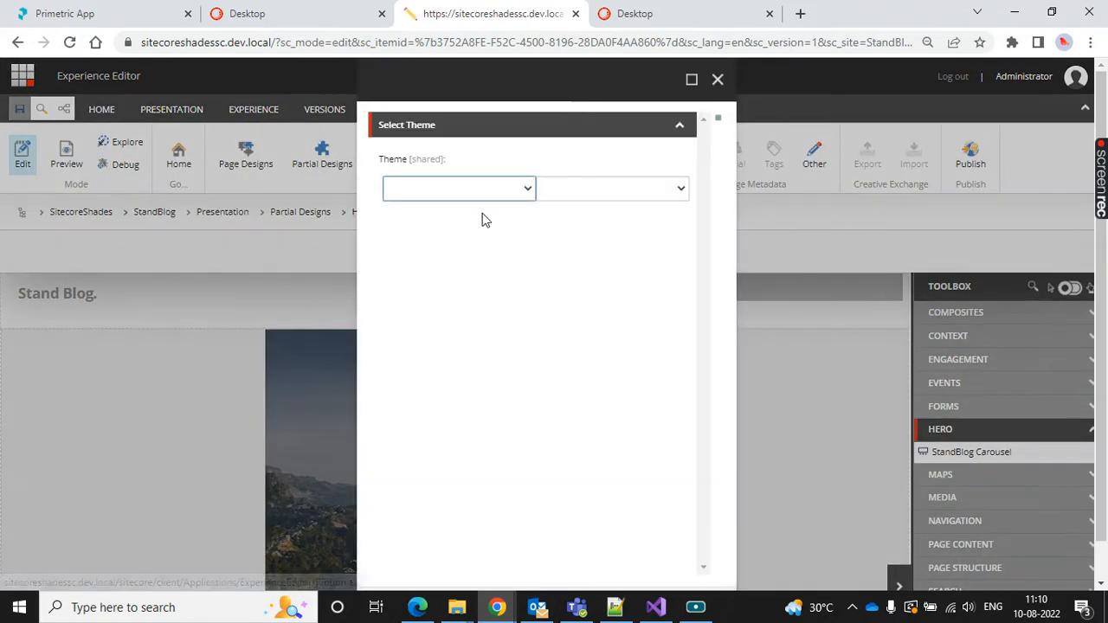
left_click(483, 187)
left_click(482, 223)
left_click(597, 188)
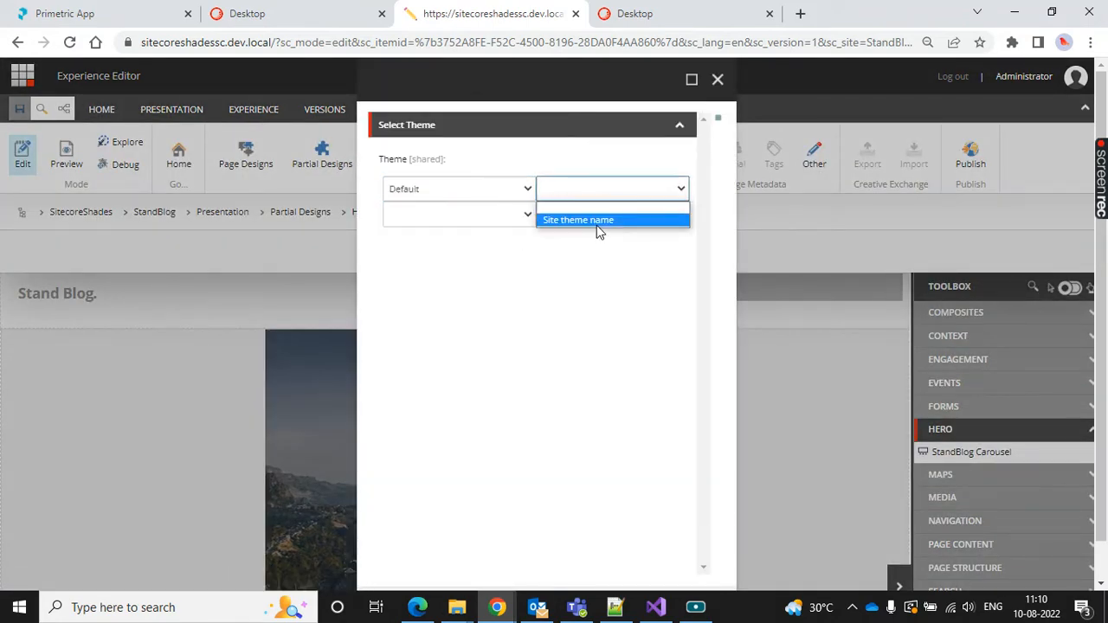
left_click(598, 225)
left_click(691, 79)
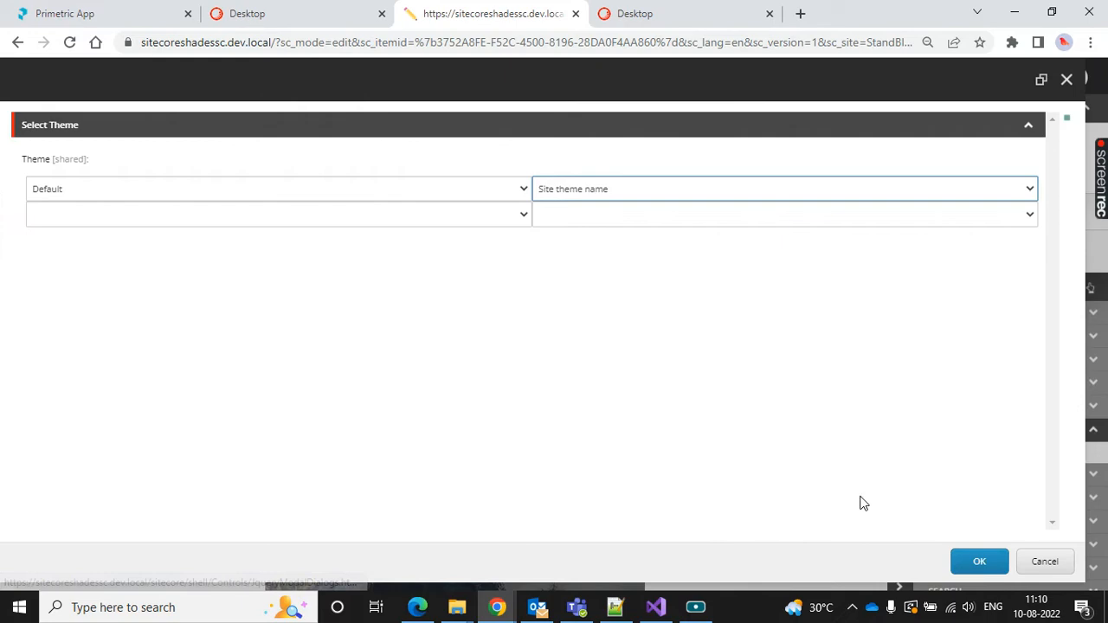
left_click(984, 562)
left_click(18, 111)
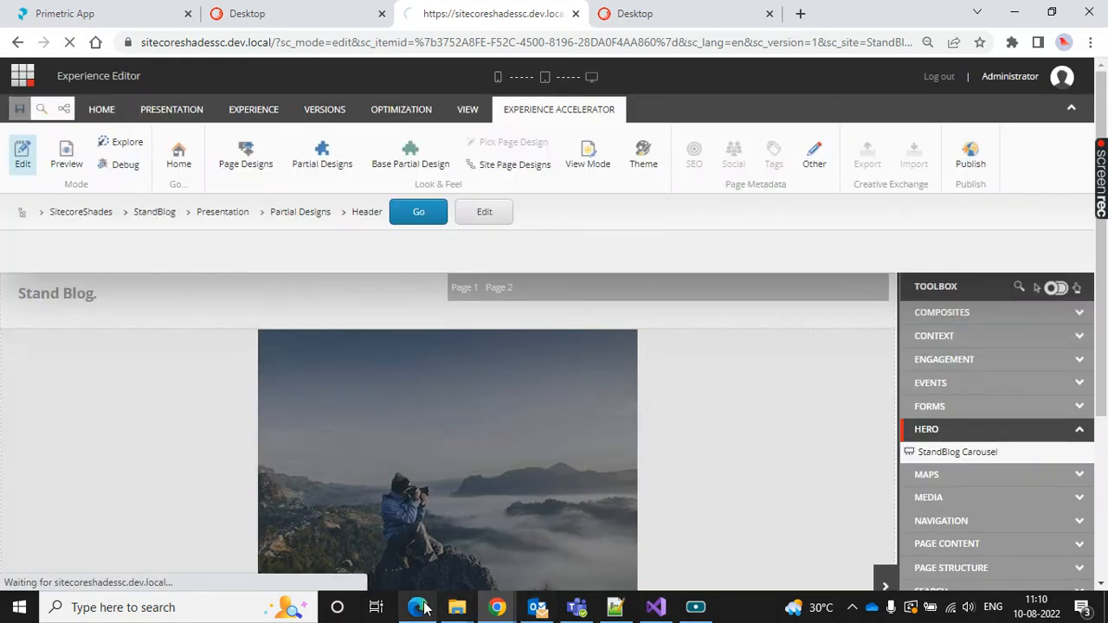
Reload the StandBlog Sample site in Edge and check how the header, carousel and footer render with the theme
left_click(419, 605)
key("ctrl+Tab")
left_click(93, 41)
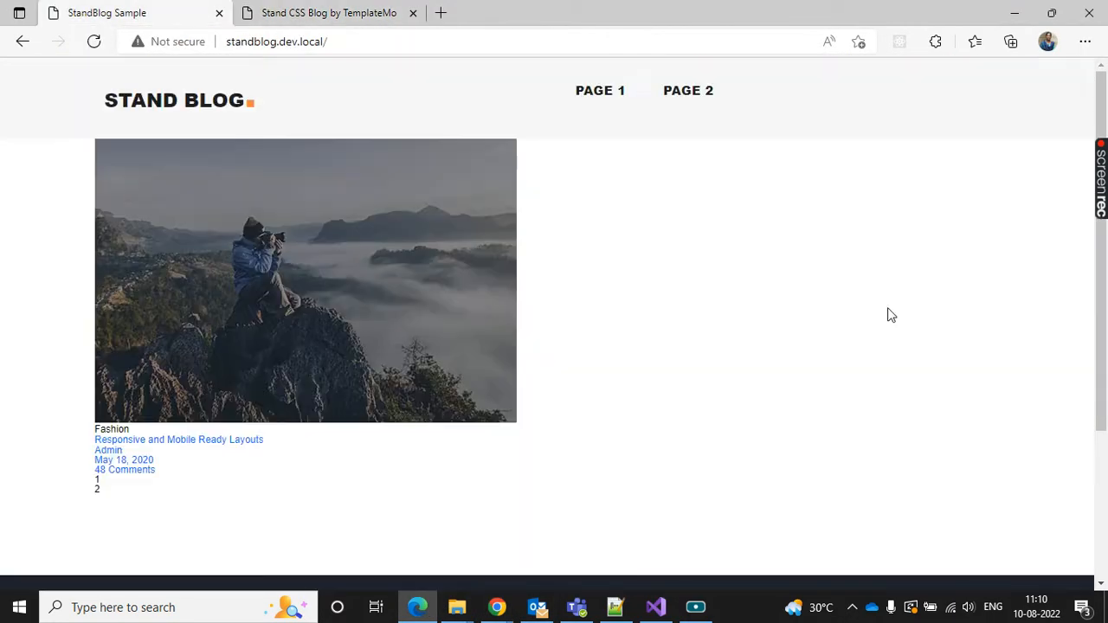
scroll(529, 323, "down", 3)
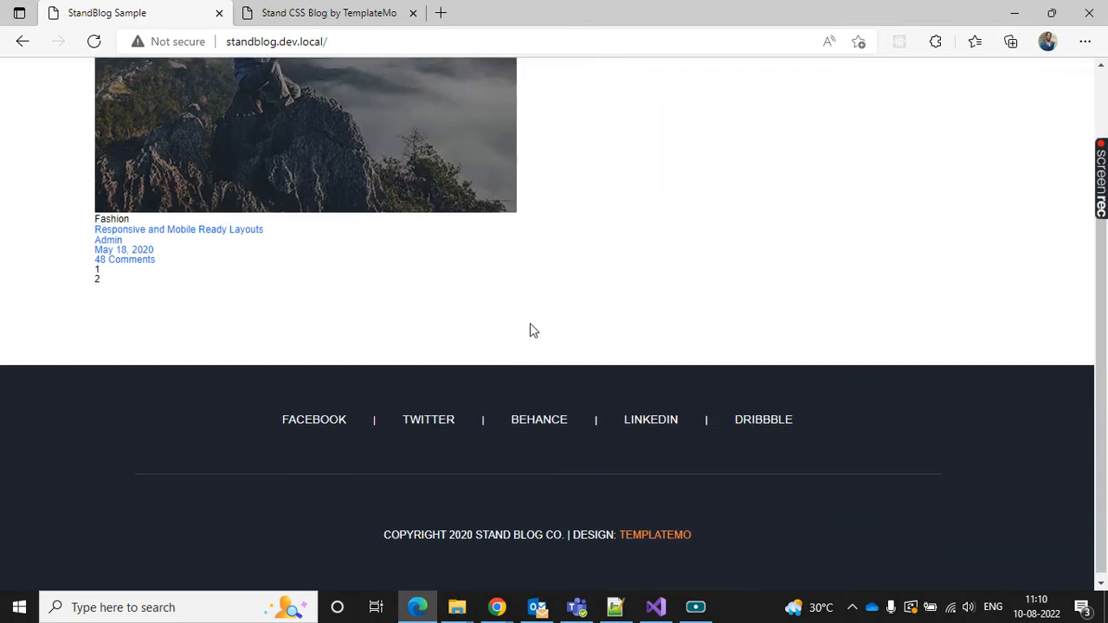
scroll(530, 323, "up", 3)
scroll(437, 312, "down", 3)
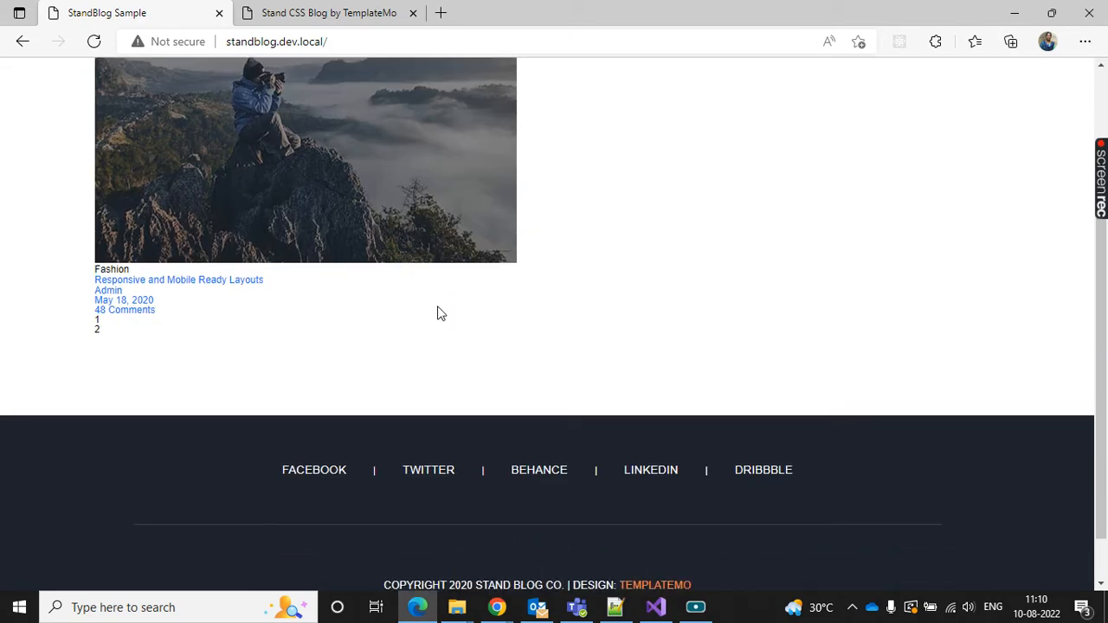
scroll(438, 314, "up", 3)
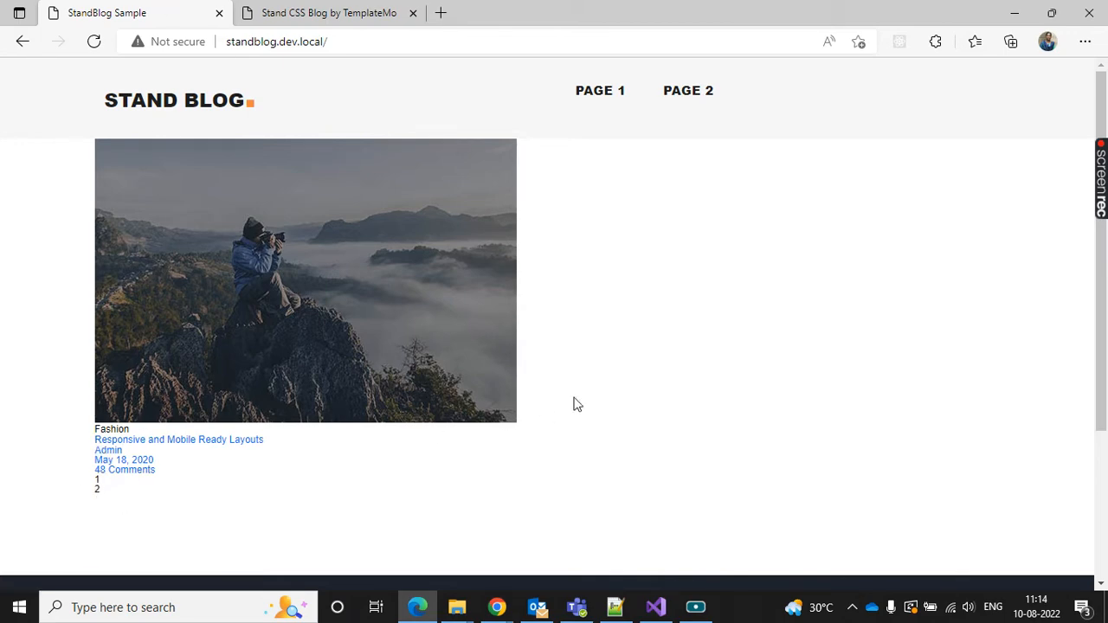
Compare the sample site with the template page, and inspect the sample carousel's slide image and its enclosing slides list markup
left_click(329, 13)
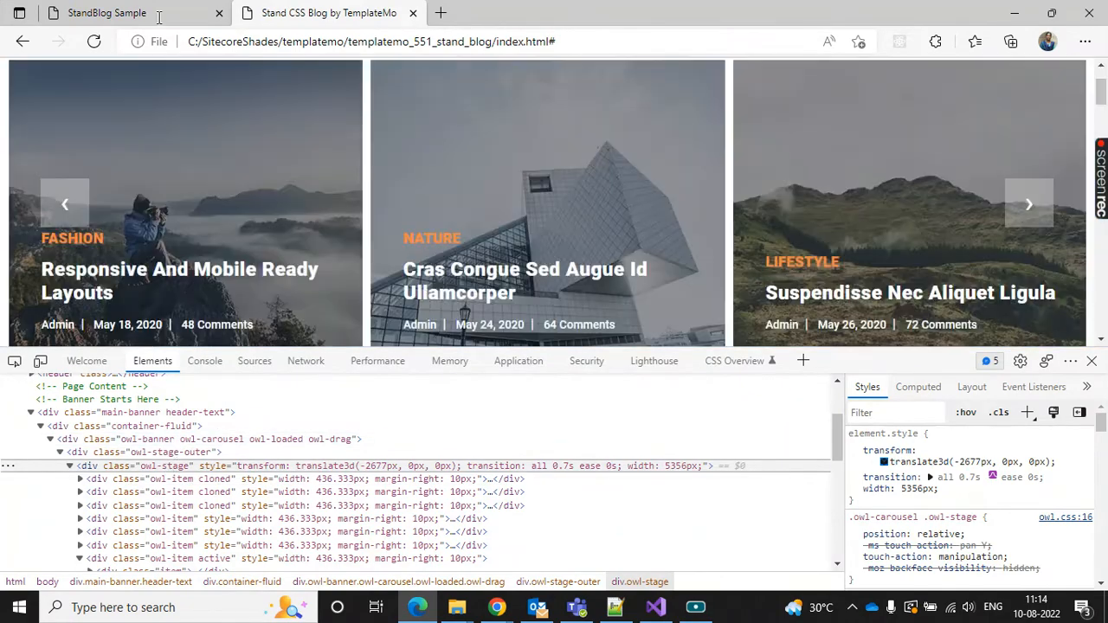
left_click(158, 15)
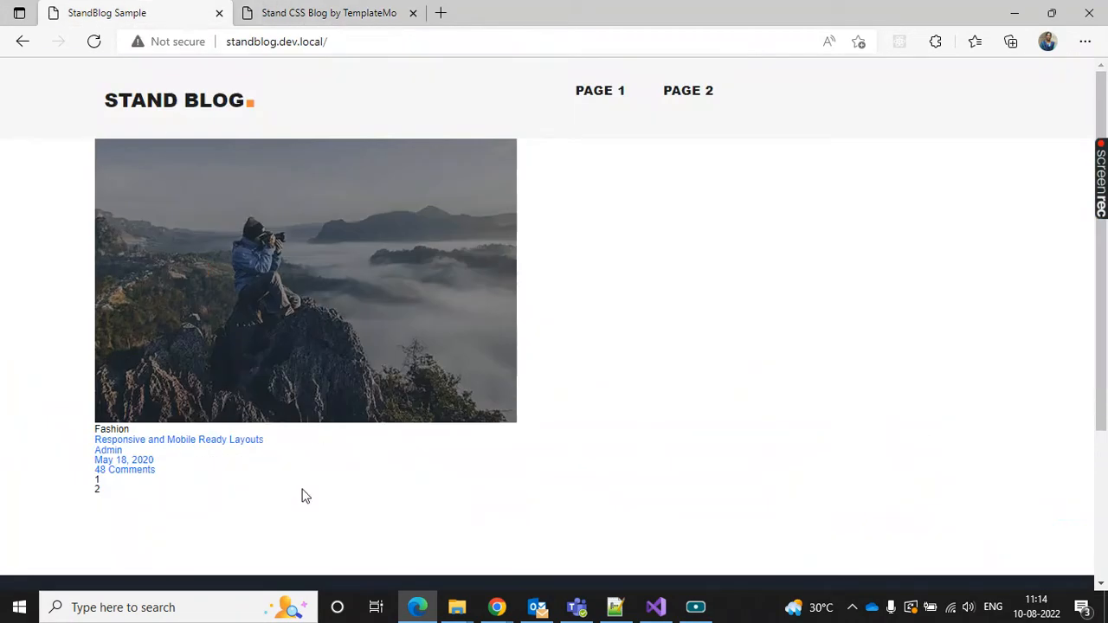
right_click(328, 396)
left_click(438, 373)
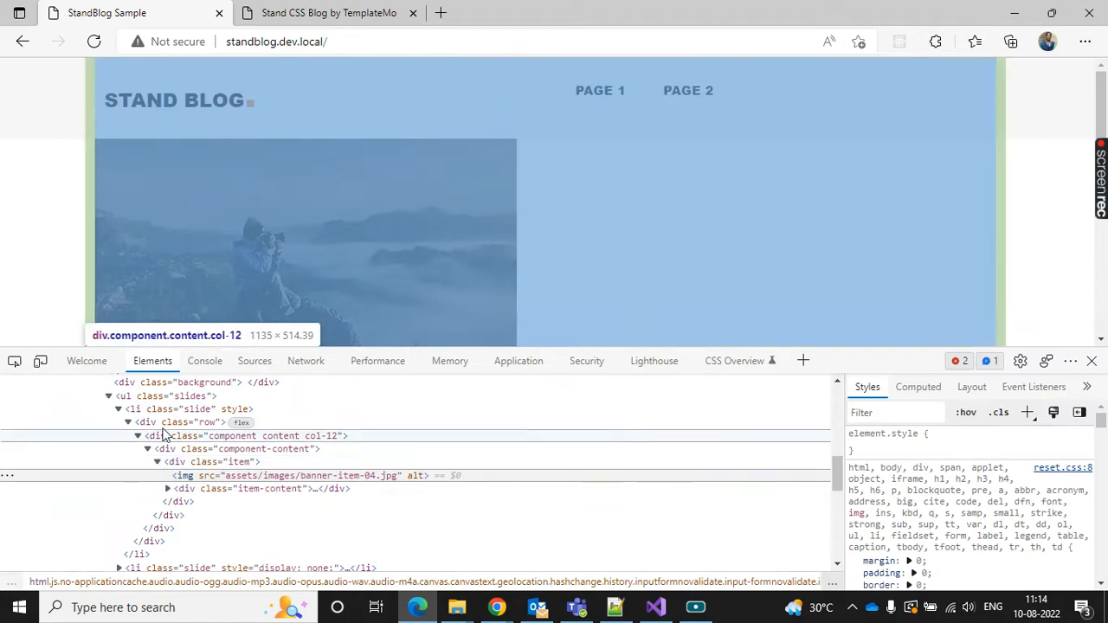
left_click(141, 423)
left_click(164, 411)
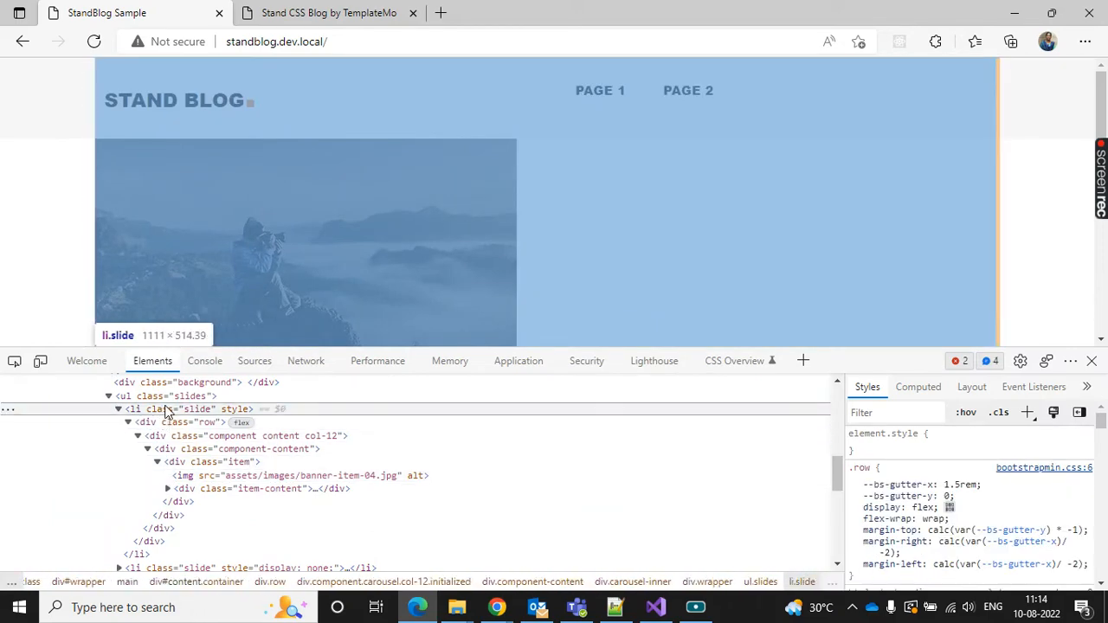
left_click(189, 399)
scroll(292, 449, "up", 1)
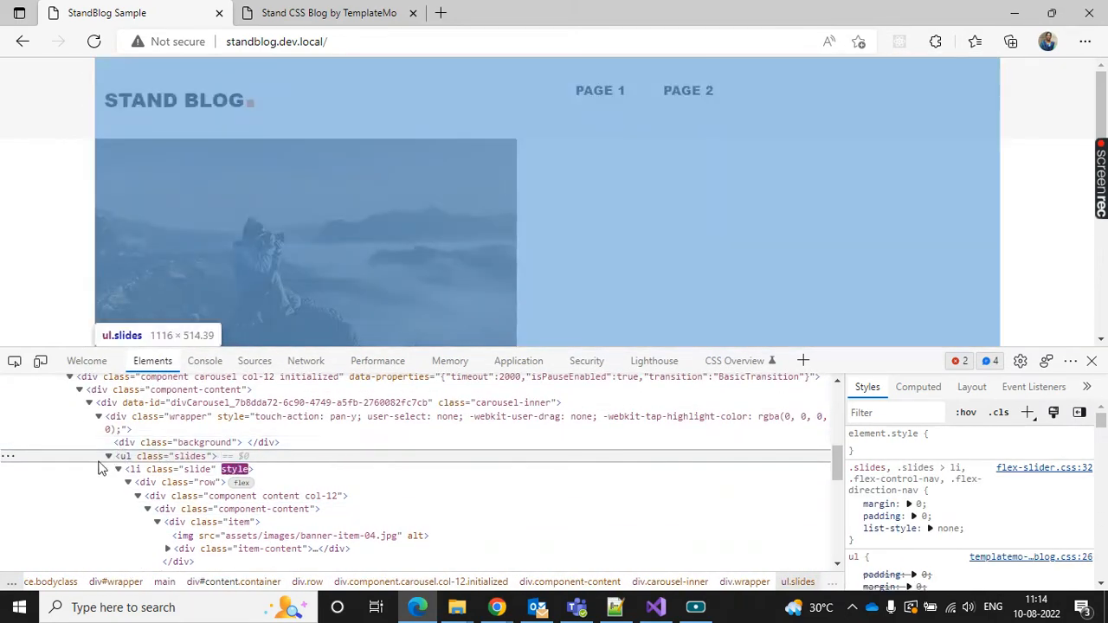
left_click(108, 456)
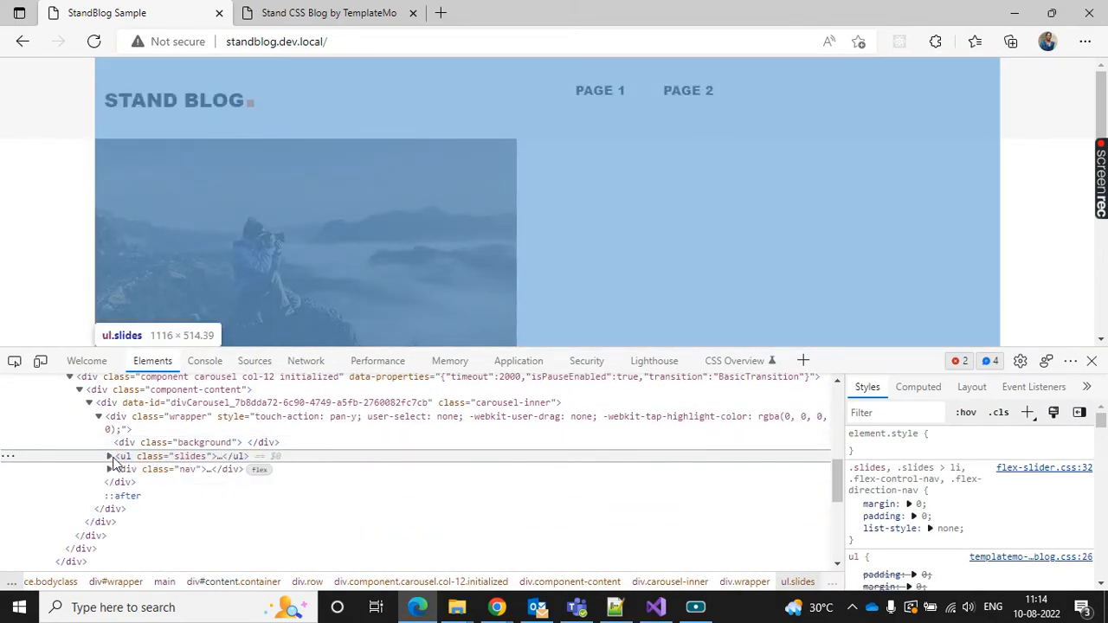
left_click(108, 456)
Examine the carousel container markup of the Stand CSS Blog template and open the owl-banner owl-carousel div as editable HTML
key("ctrl+Tab")
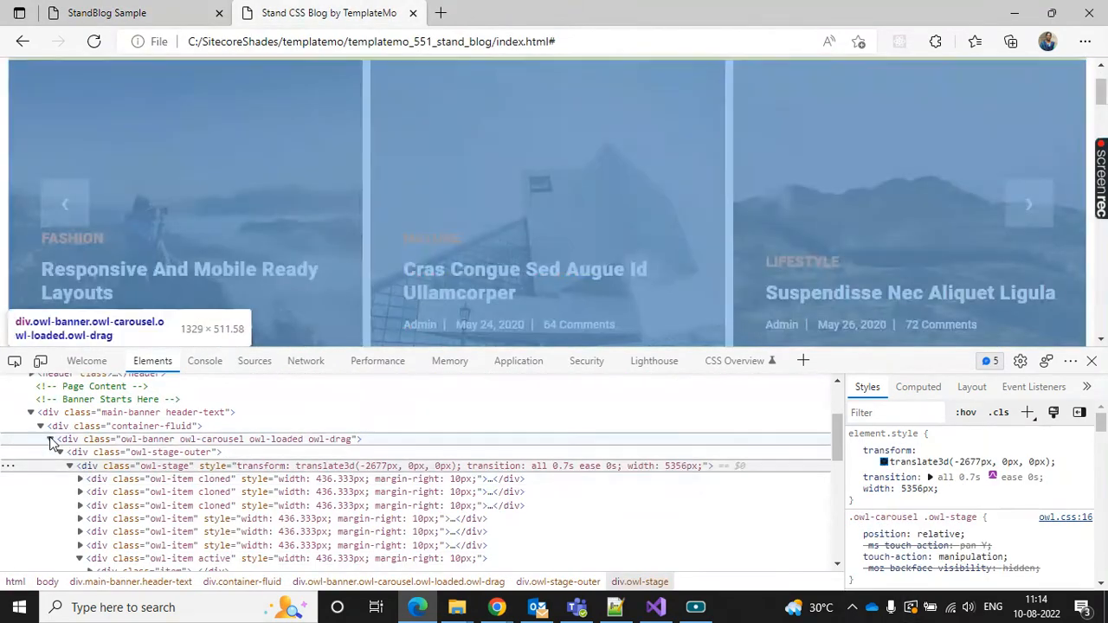
left_click(40, 427)
left_click(41, 427)
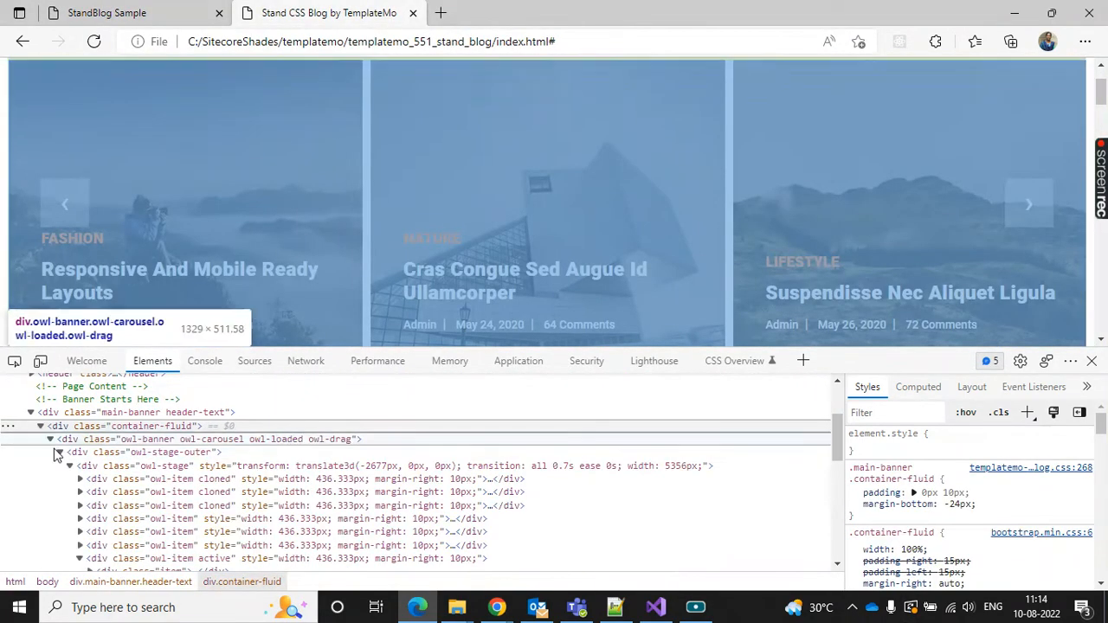
left_click(50, 440)
left_click(50, 440)
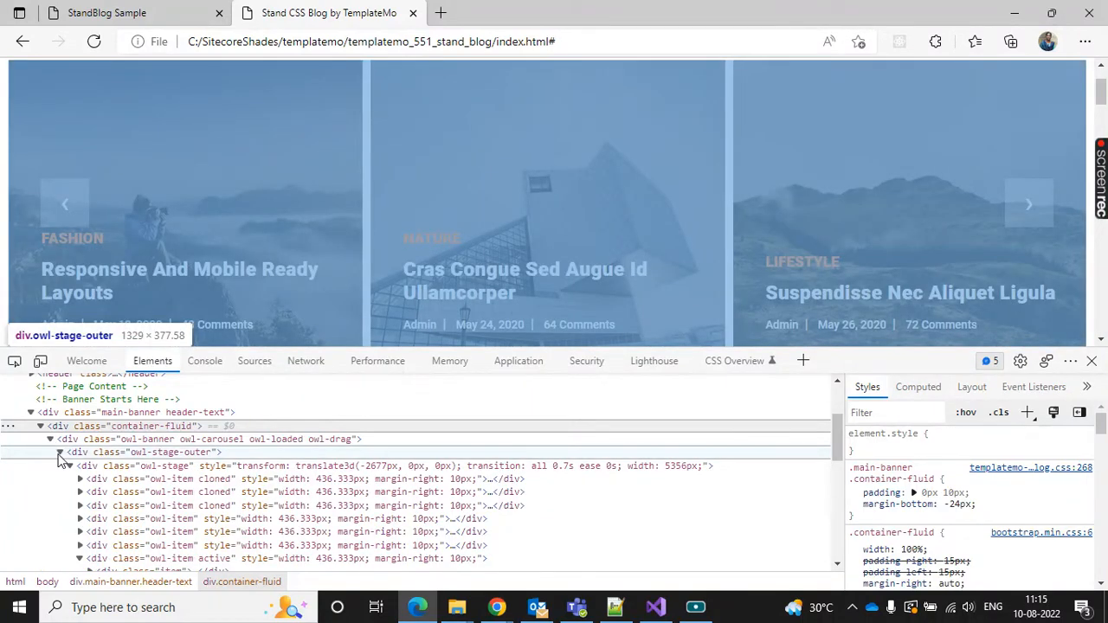
left_click(214, 440)
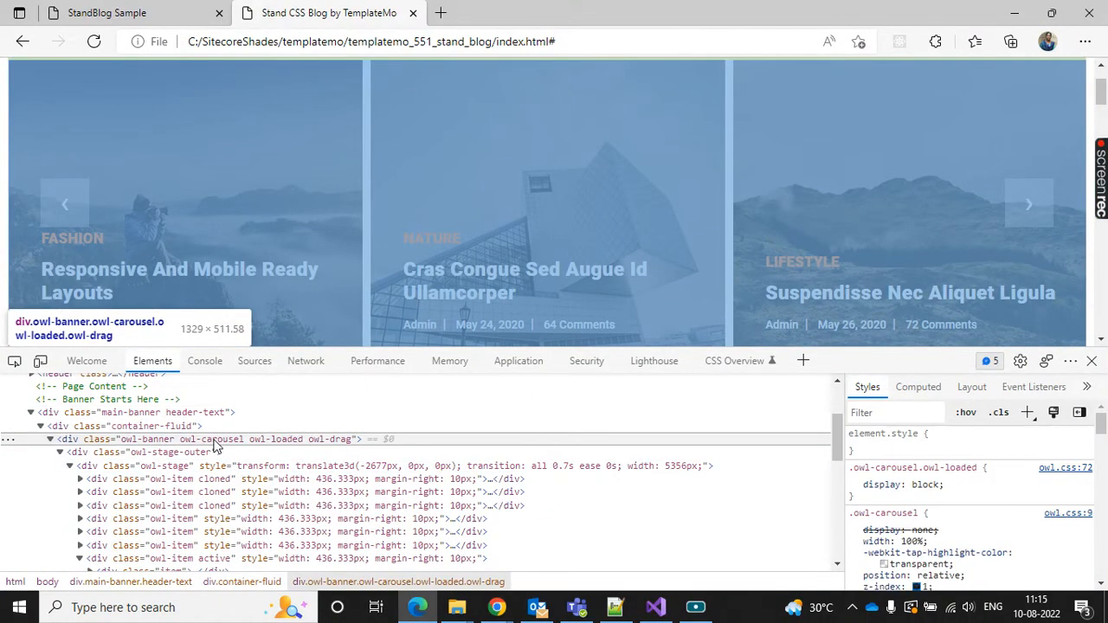
right_click(214, 445)
left_click(299, 143)
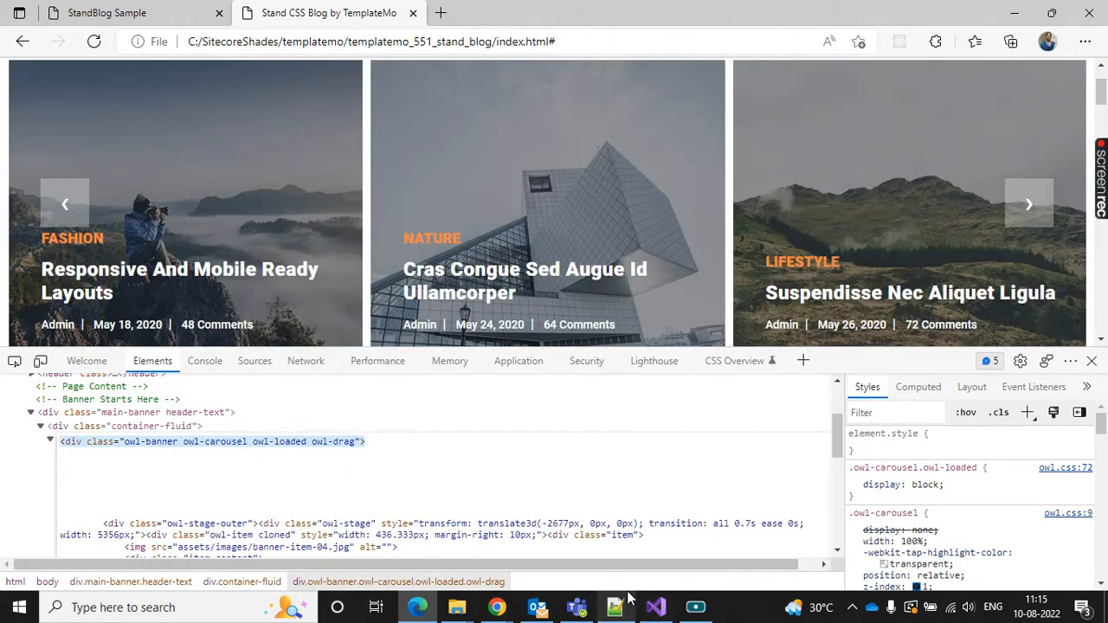
Switch to Notepad++ and review the carousel-inner, background and slides markup in the StandBlog Carousel.cshtml view
left_click(614, 607)
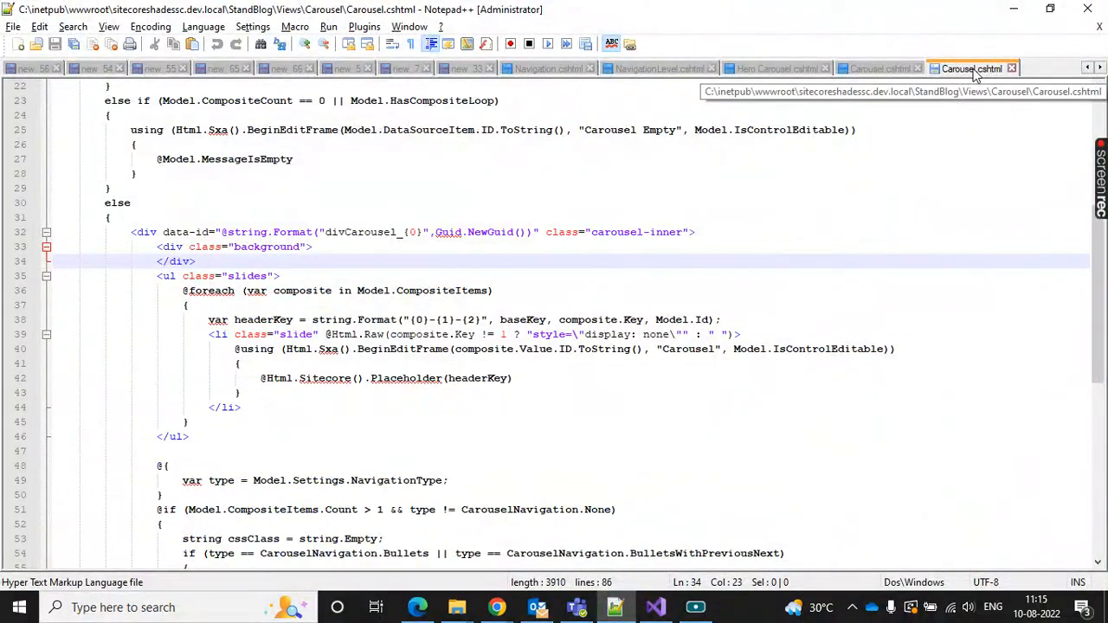
scroll(503, 313, "up", 3)
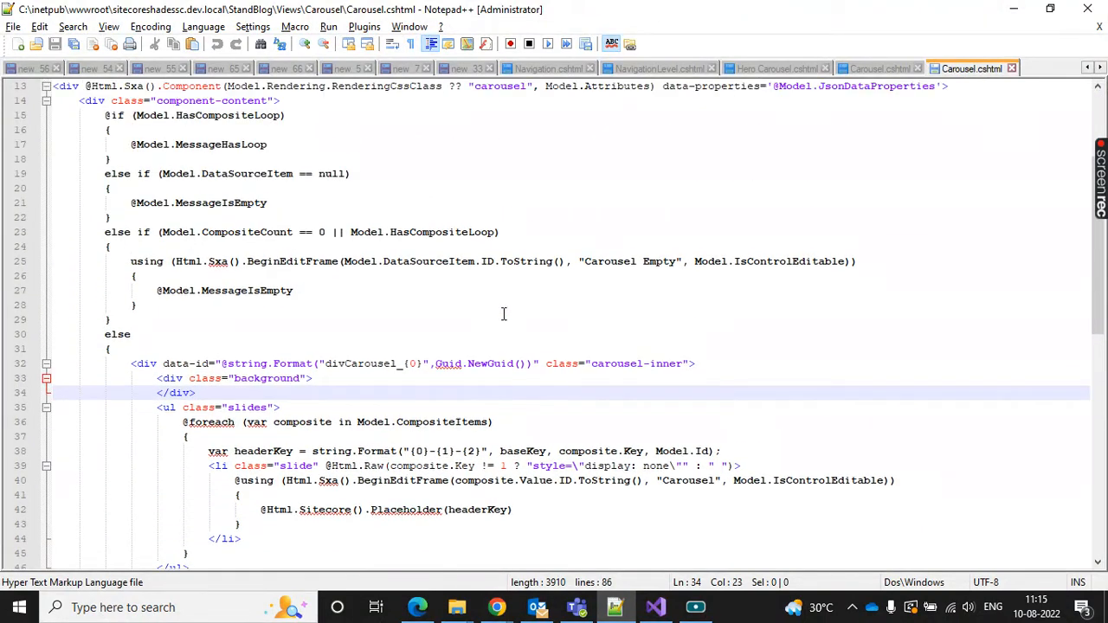
scroll(267, 421, "down", 5)
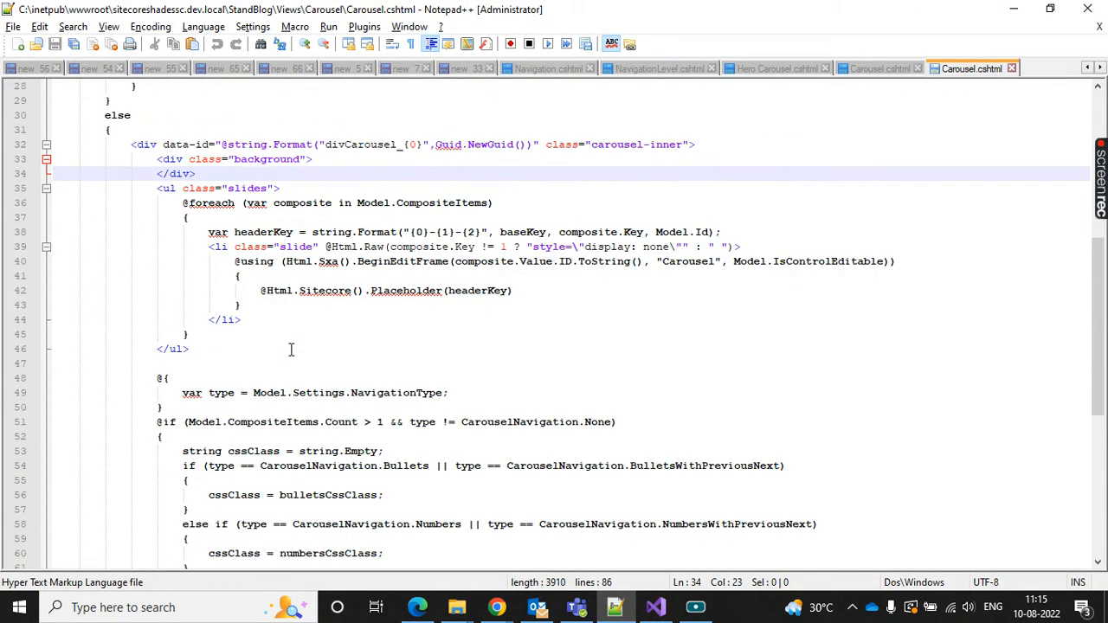
scroll(345, 371, "up", 2)
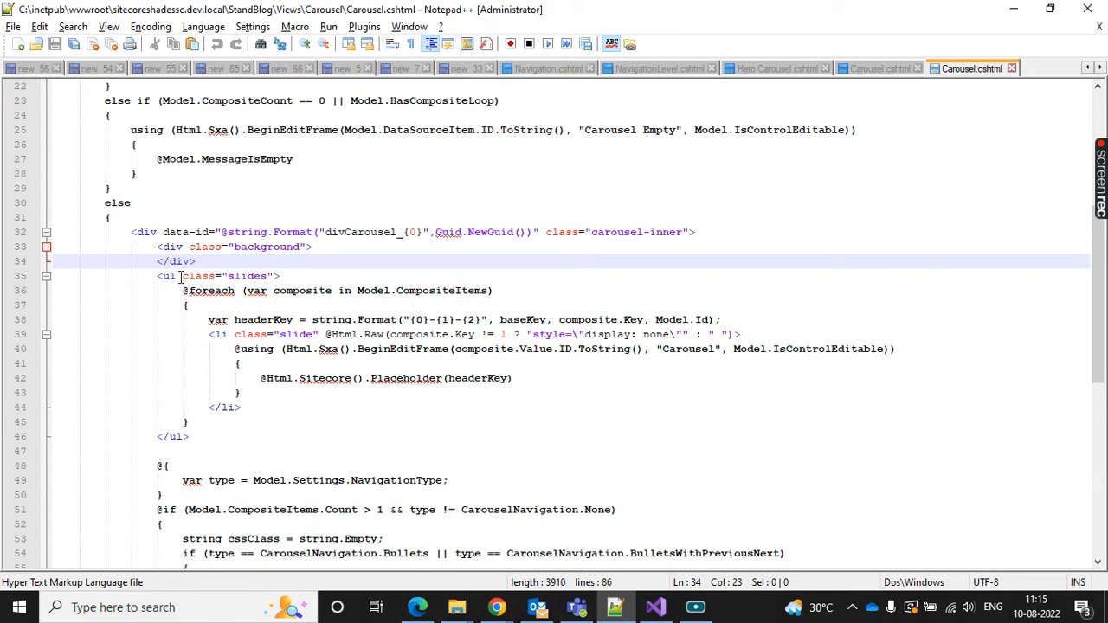
Inspect the background, wrapper, carousel-inner and component-content divs on the StandBlog Sample site in Edge, and return to Carousel.cshtml in Notepad++
key("alt+Tab")
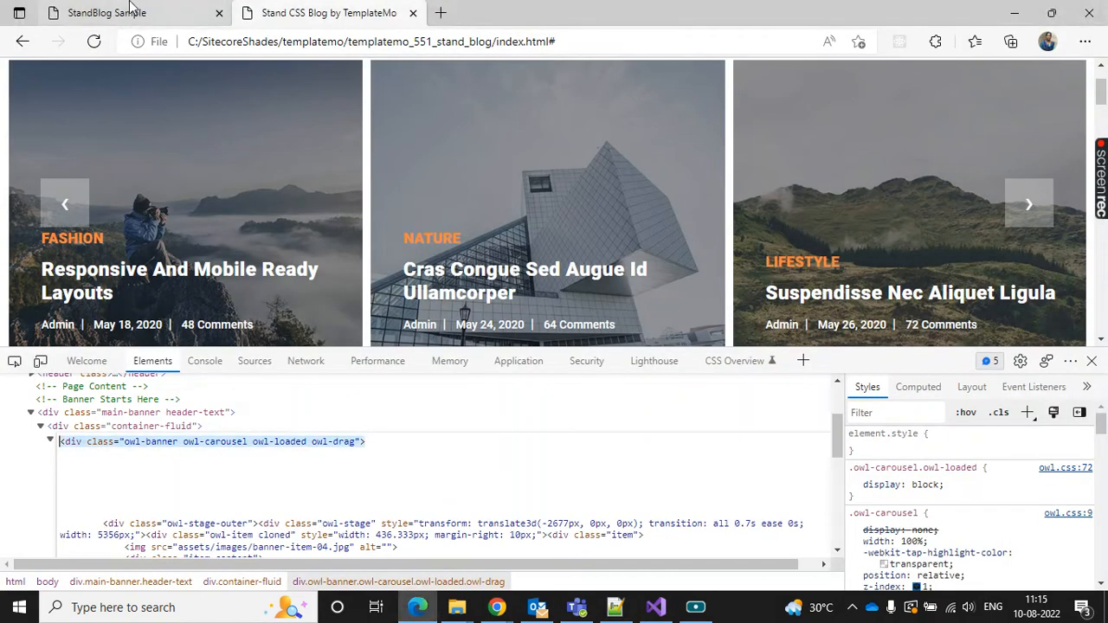
left_click(130, 10)
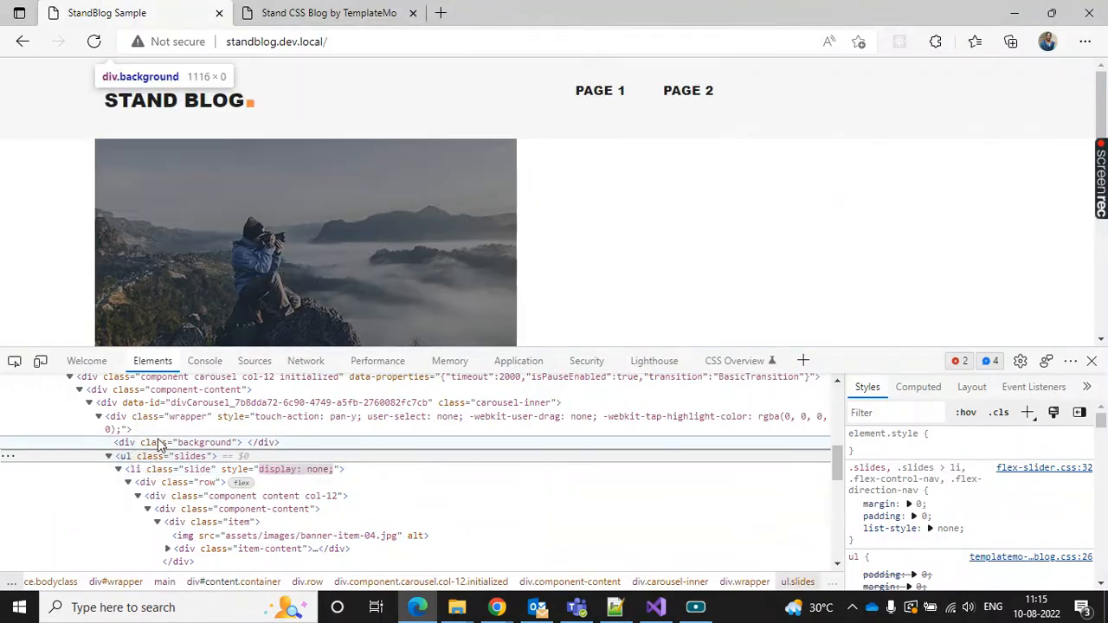
left_click(162, 443)
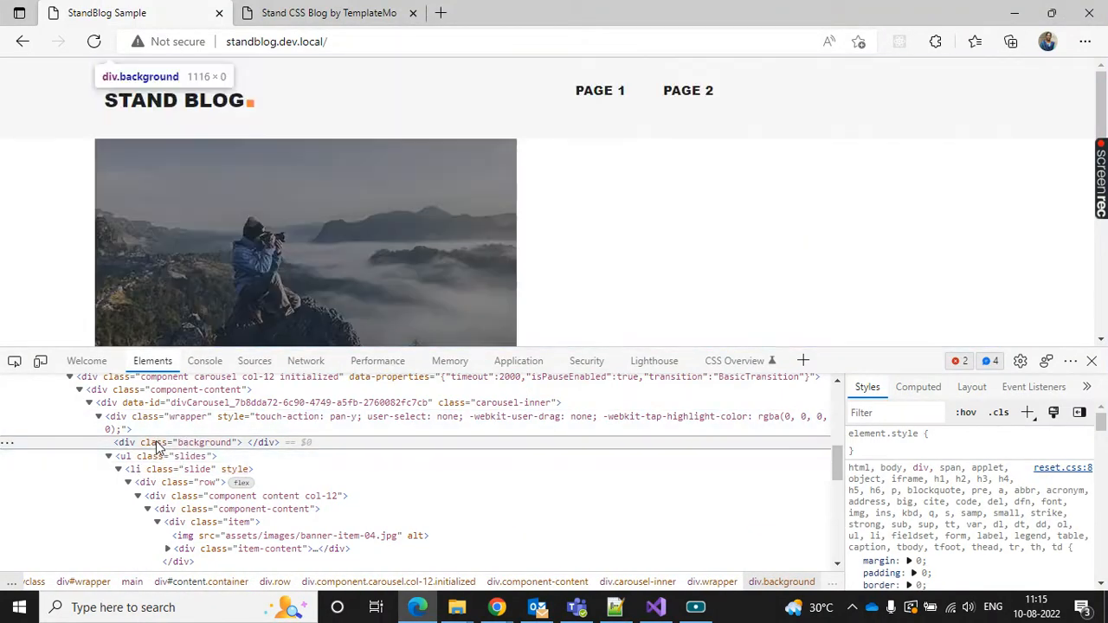
left_click(164, 402)
scroll(164, 415, "up", 1)
left_click(164, 423)
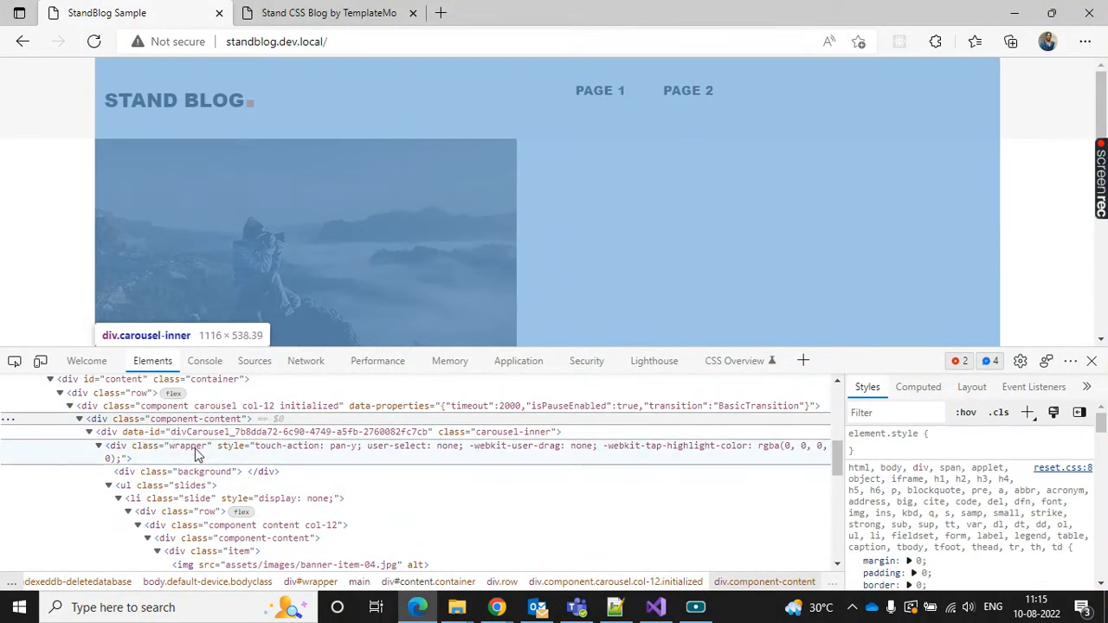
left_click(197, 447)
left_click(201, 436)
left_click(209, 422)
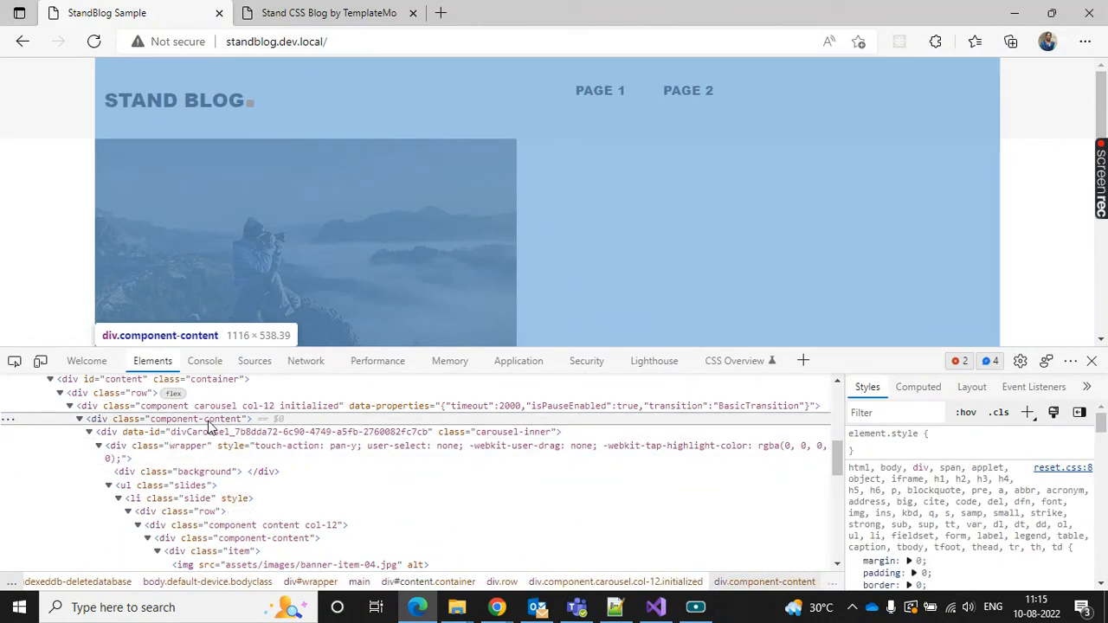
left_click(207, 431)
key("alt+Tab")
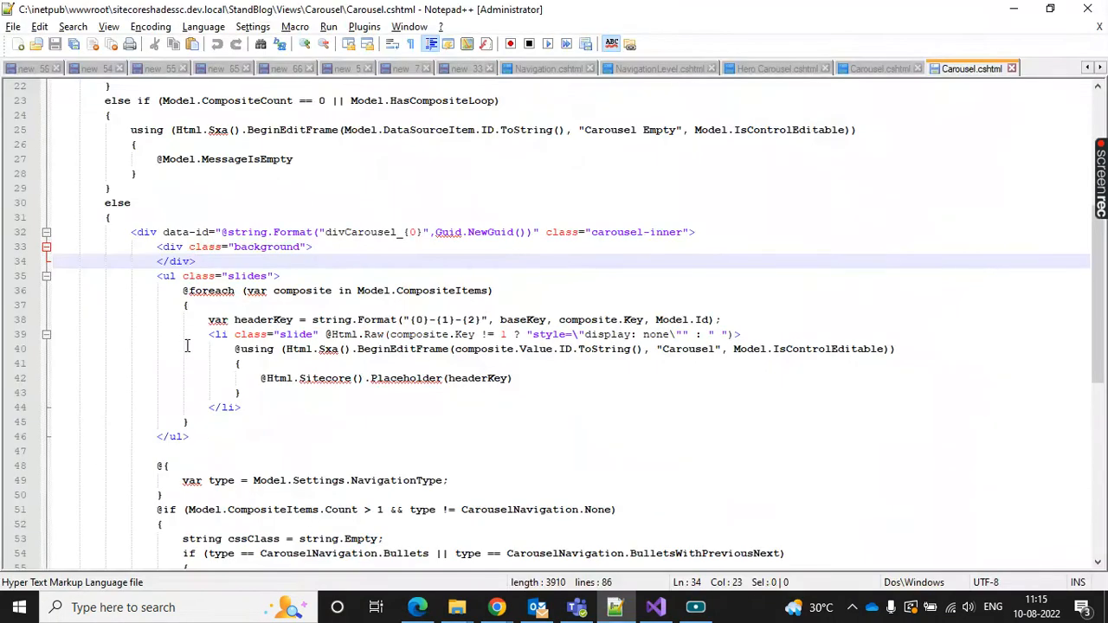
Insert the opening tag <div class="owl-banner owl-carousel owl-loaded owl-drag"> on a new line directly below the carousel-inner div's opening tag
scroll(187, 345, "up", 2)
left_click(136, 321)
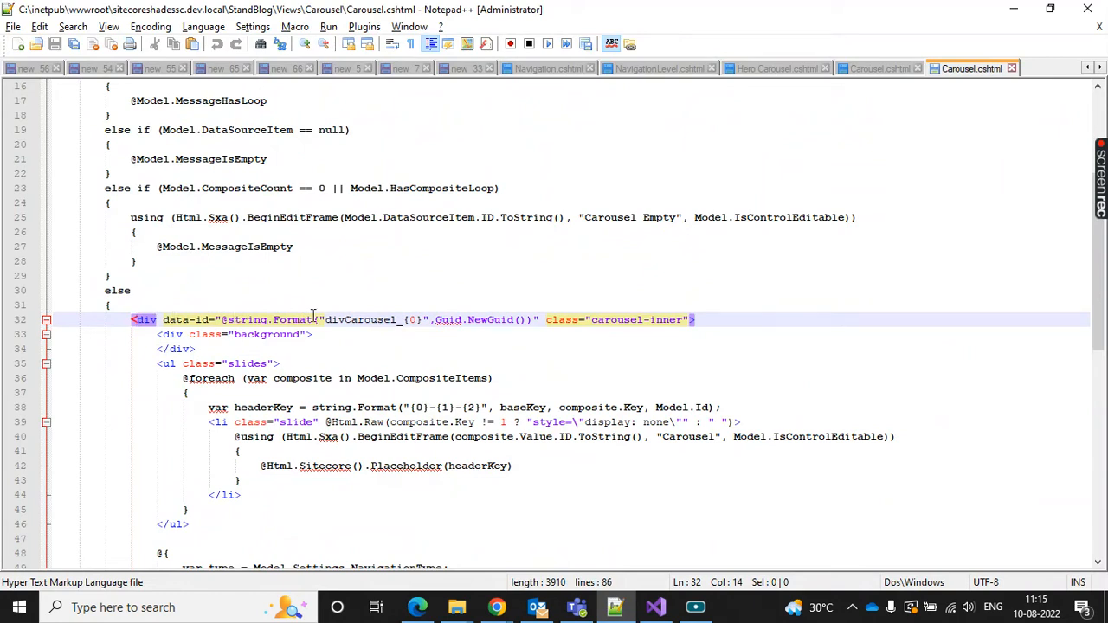
left_click(718, 320)
key("Return")
type("<div class=\"owl-banner owl-carousel owl-loaded owl-drag\">")
Delete the carousel-inner div's opening tag with the divCarousel data-id above the owl-banner div
left_click(131, 321)
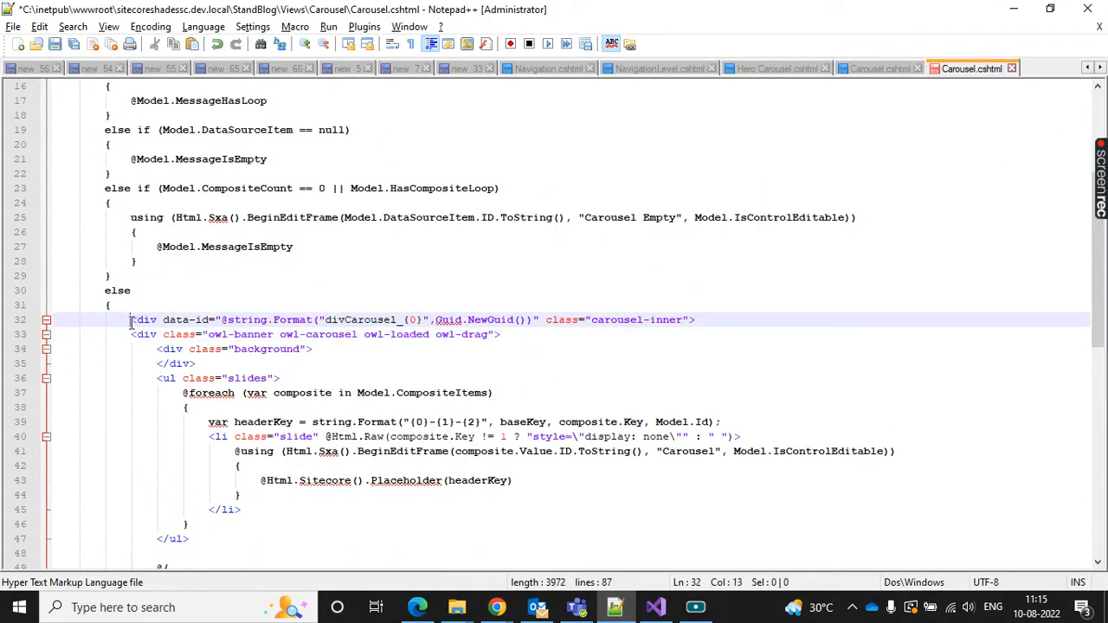
type("//")
key("BackSpace")
key("BackSpace")
left_click_drag(710, 319, 73, 320)
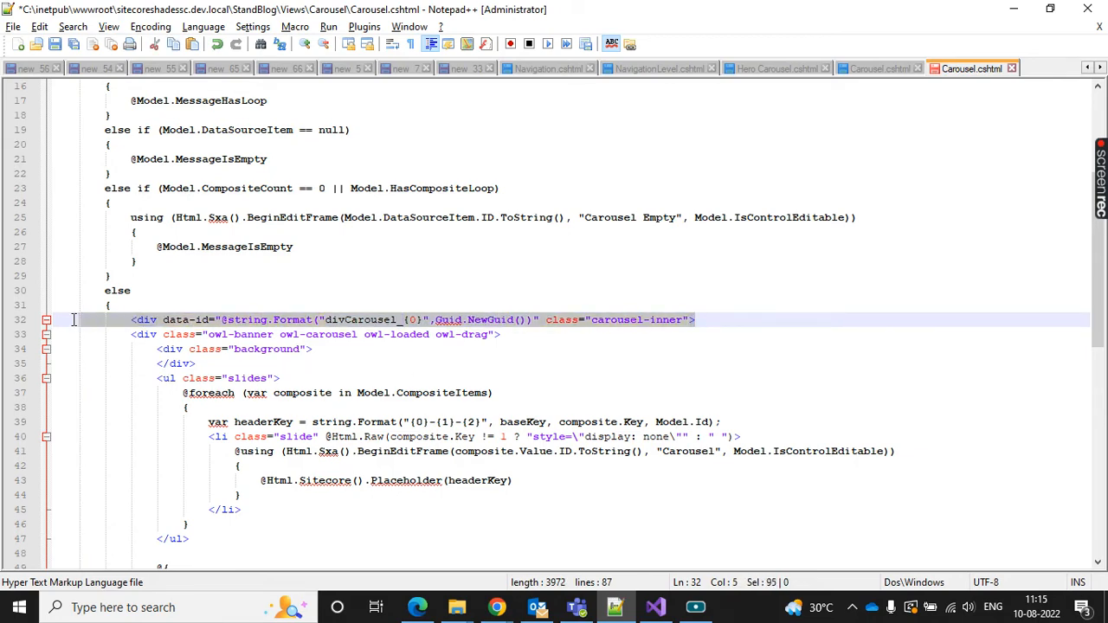
key("Delete")
Switch to the Stand CSS Blog template page in Edge and inspect the owl-banner, owl-stage-outer and owl-stage divs
key("alt+Tab")
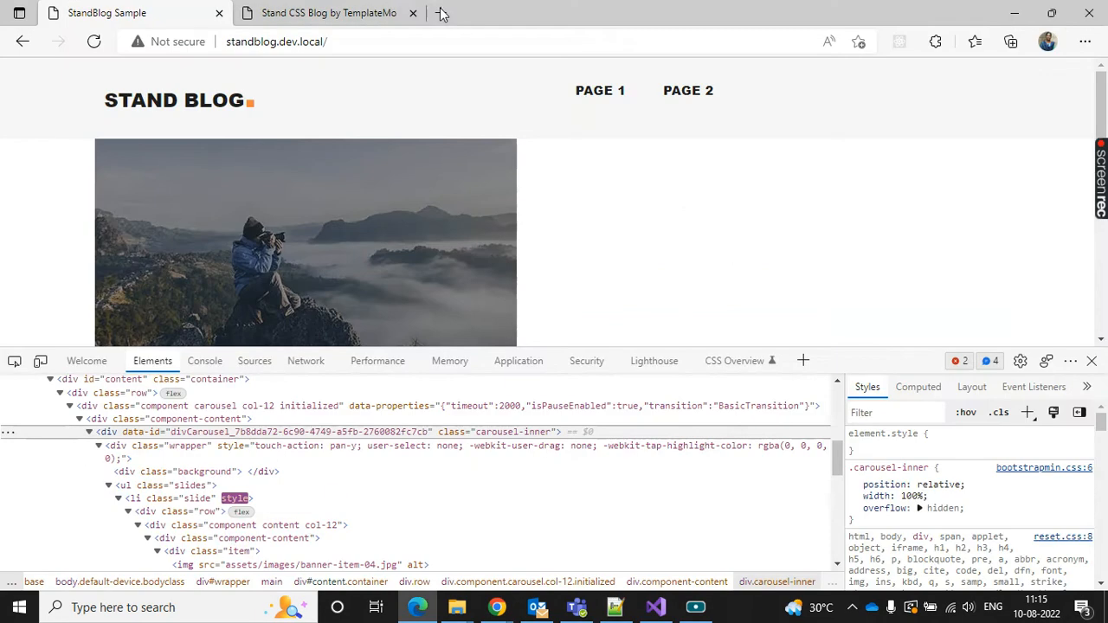
left_click(384, 13)
left_click_drag(97, 526, 684, 540)
left_click(190, 510)
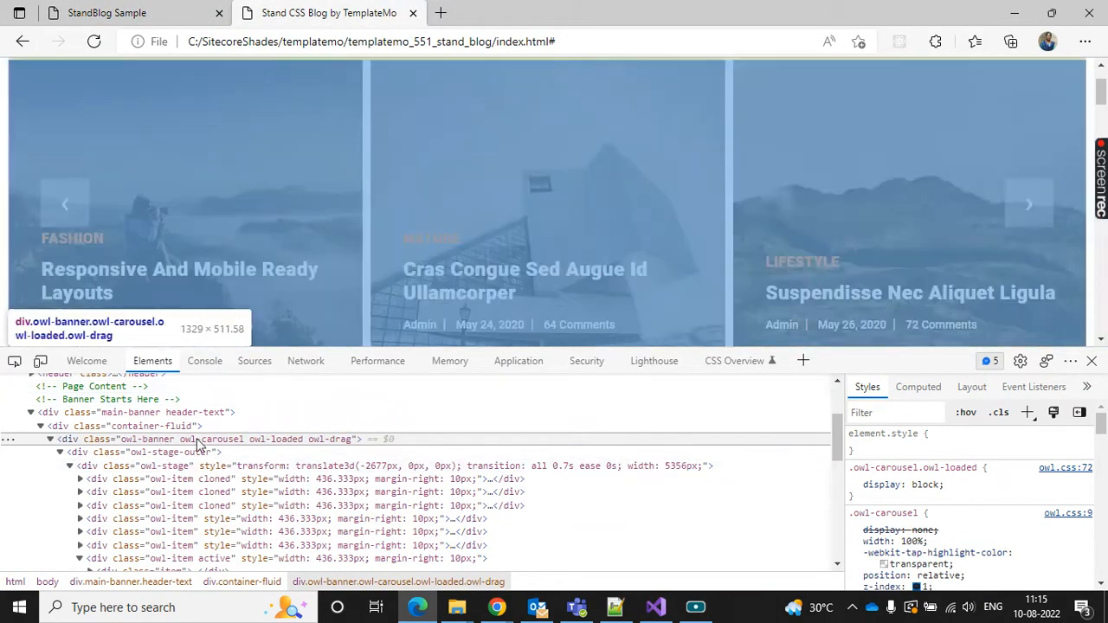
left_click(184, 454)
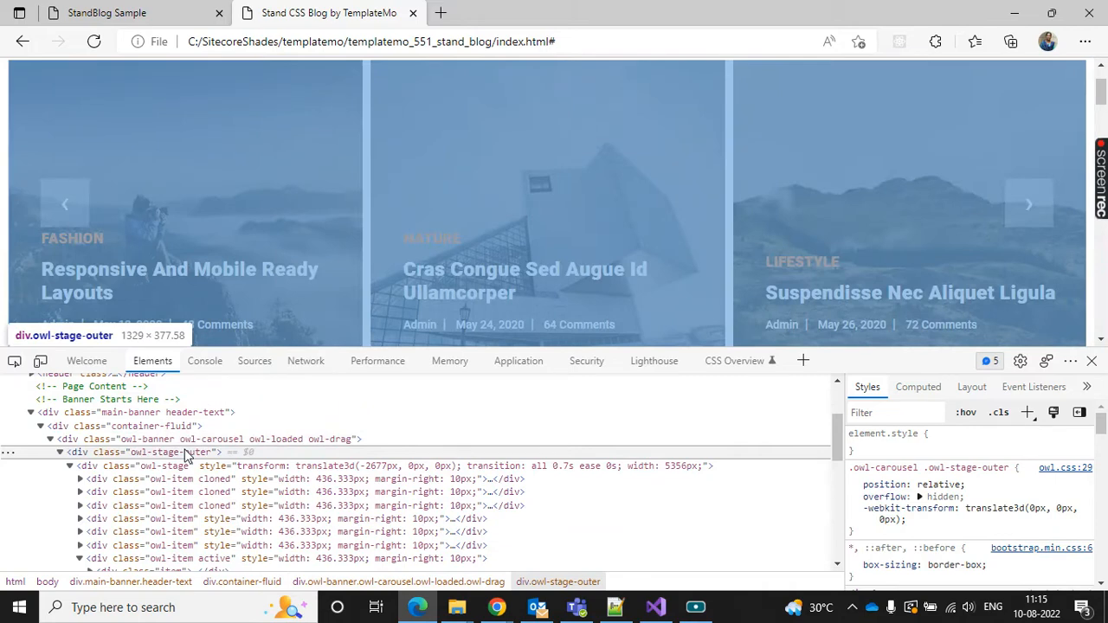
left_click(165, 469)
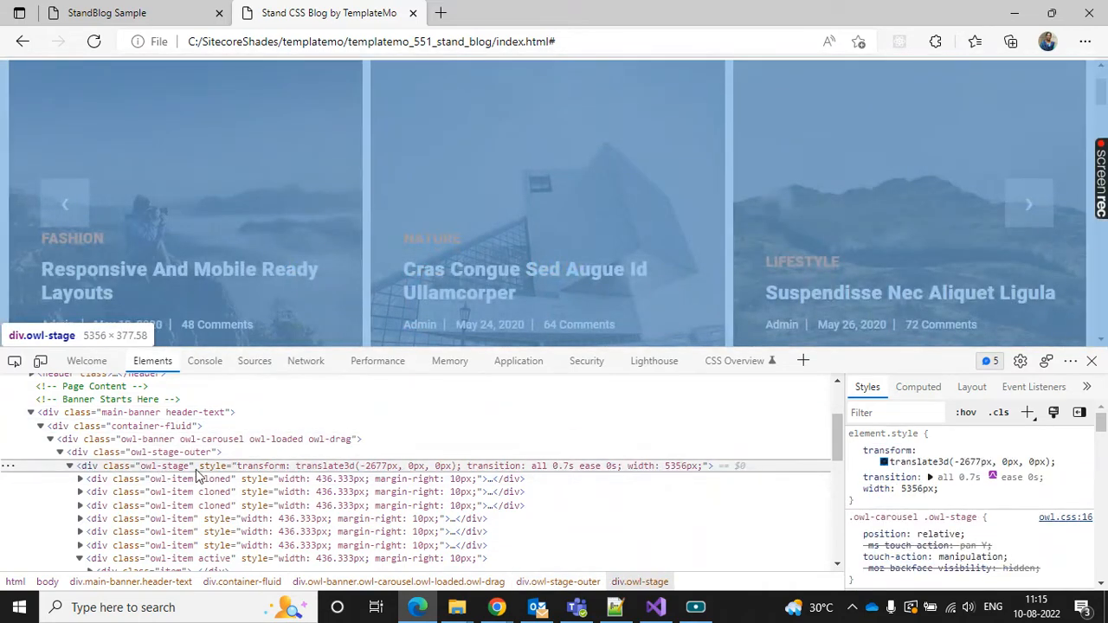
left_click(192, 454)
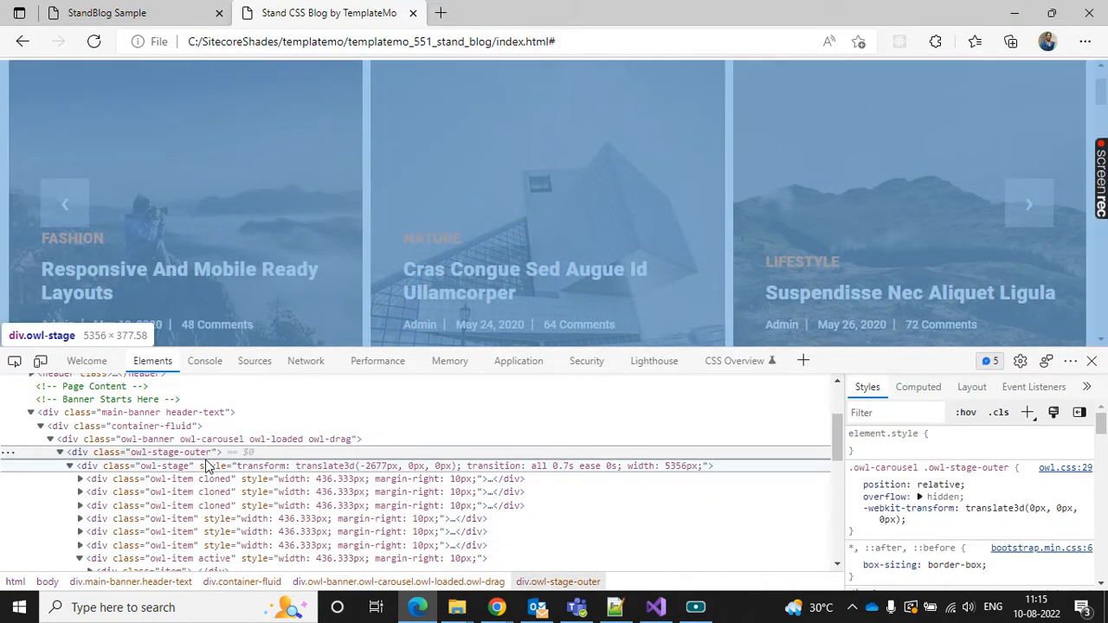
Open the owl-stage-outer div as editable HTML and copy the opening tags of the owl-stage-outer and owl-stage divs
right_click(224, 453)
left_click(329, 146)
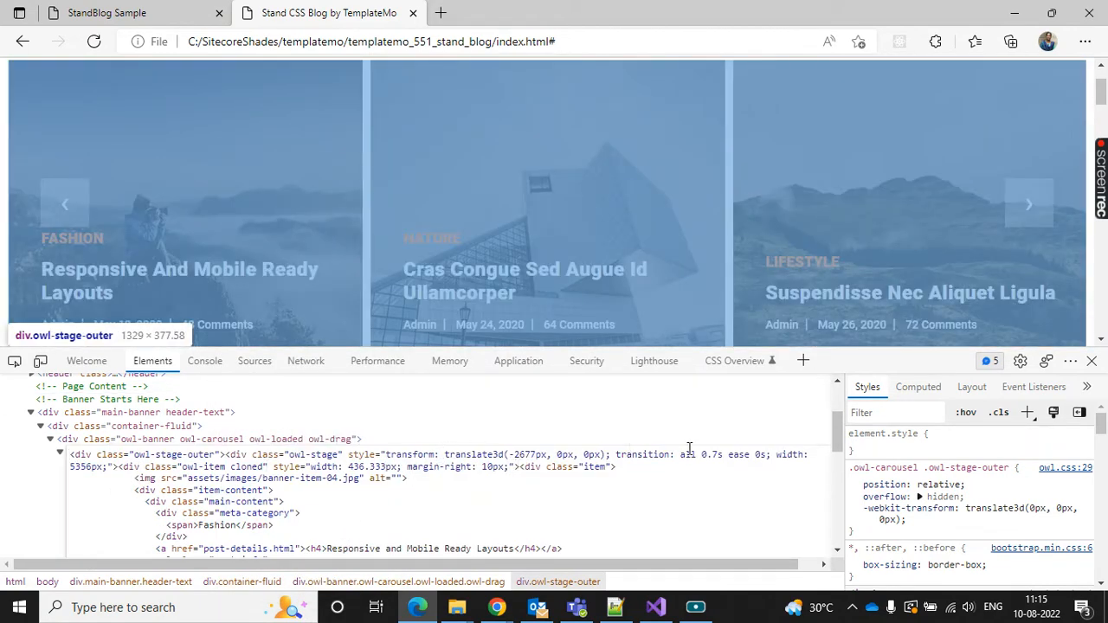
triple_click(120, 467)
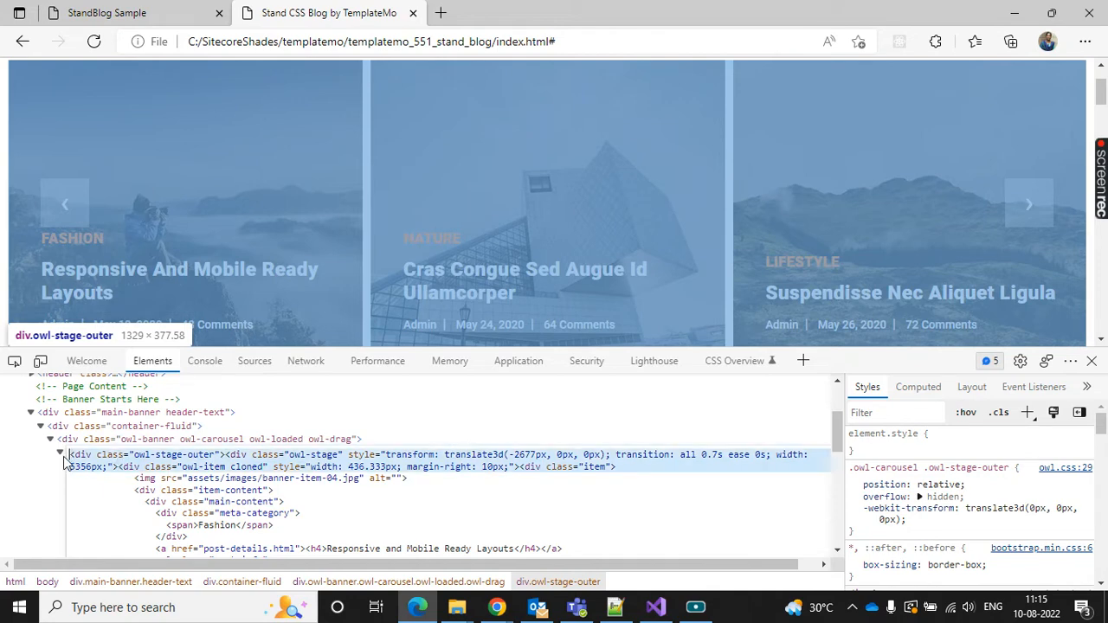
left_click(117, 490)
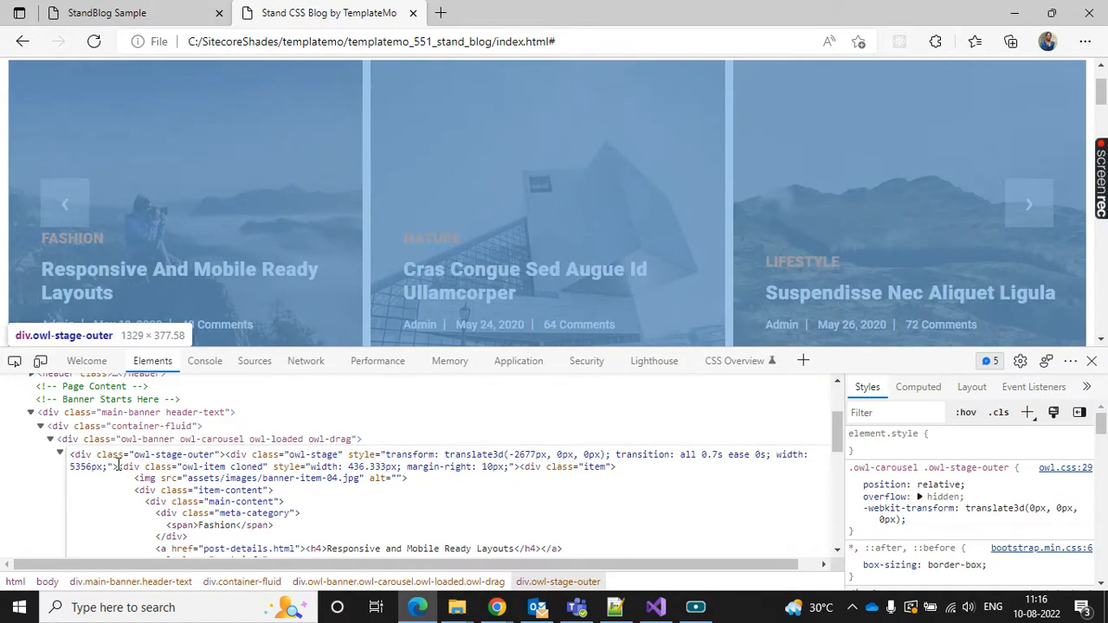
triple_click(119, 466)
triple_click(75, 457)
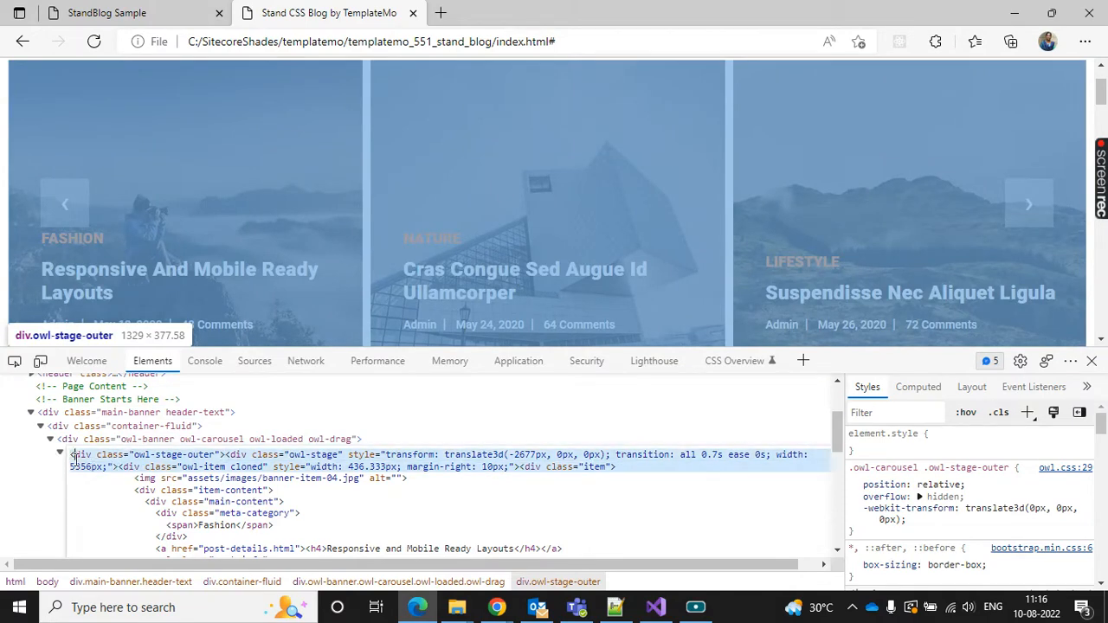
Switch to Notepad++ and paste the owl-stage-outer and styled owl-stage opening tags below the owl-banner div, each on its own line
key("alt+Tab")
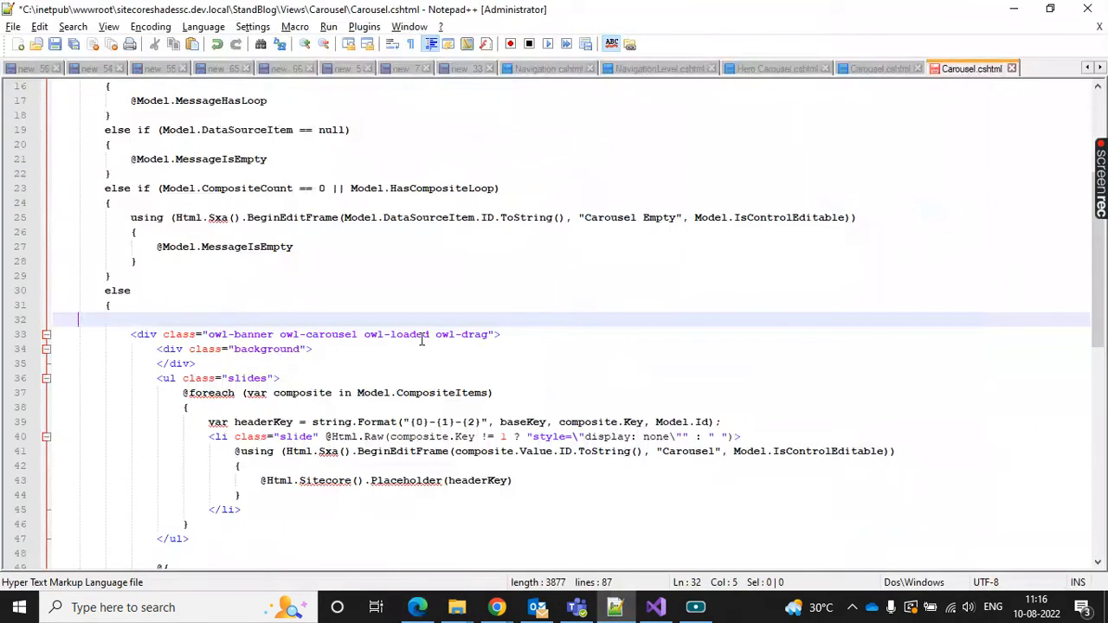
left_click(545, 338)
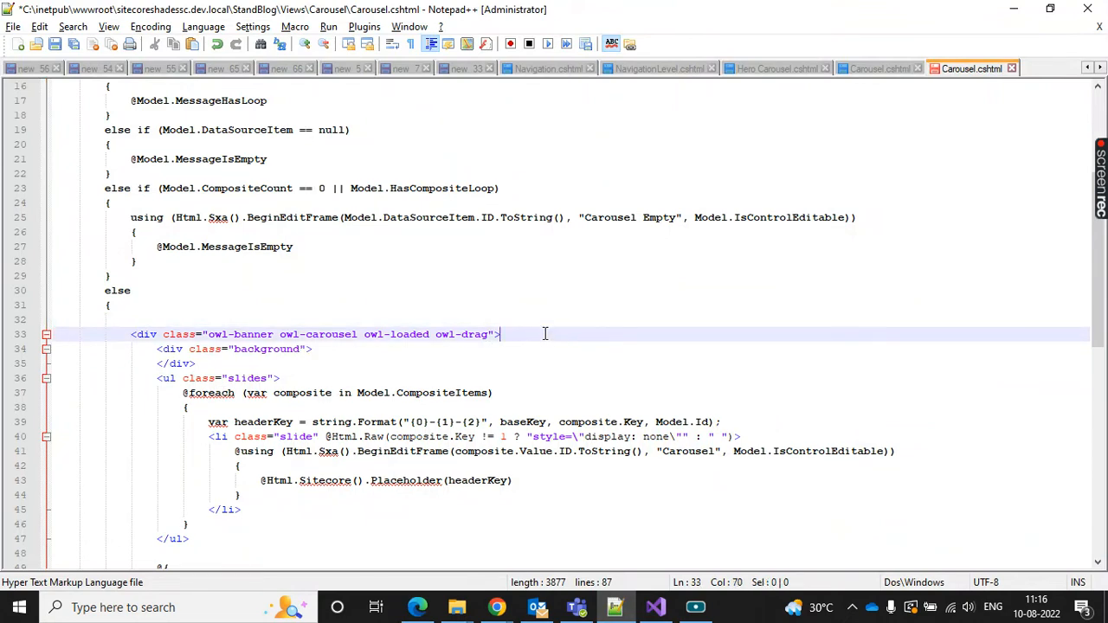
key("Return")
type("<div class=\"owl-stage-outer\"><div class=\"owl-stage\" style=\"transform: translate3d(-2677px, 0px, 0px); transition: all 0.7s ease 0s; width: 5356px;\"")
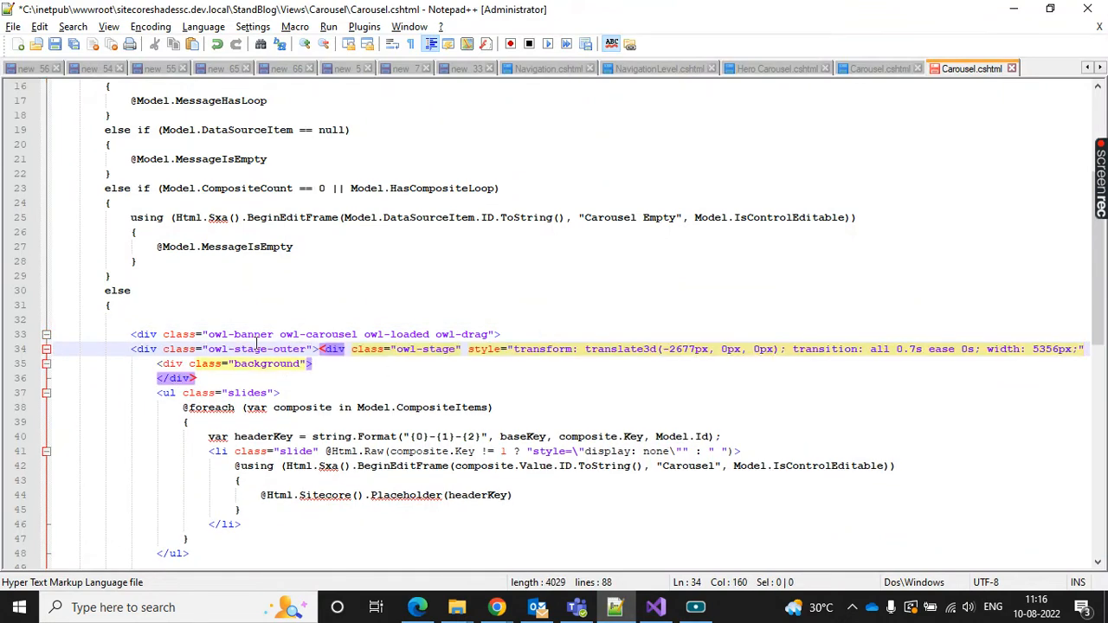
left_click(320, 351)
key("Return")
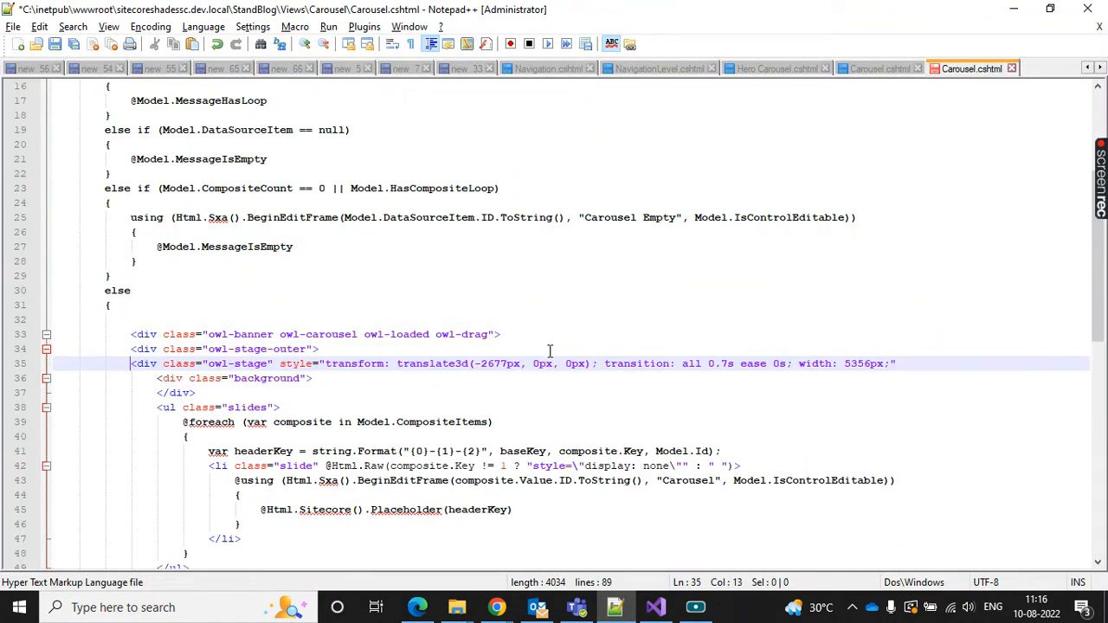
Delete the empty background div and its leftover line between the owl-stage div and the slides list
left_click_drag(197, 393, 4, 376)
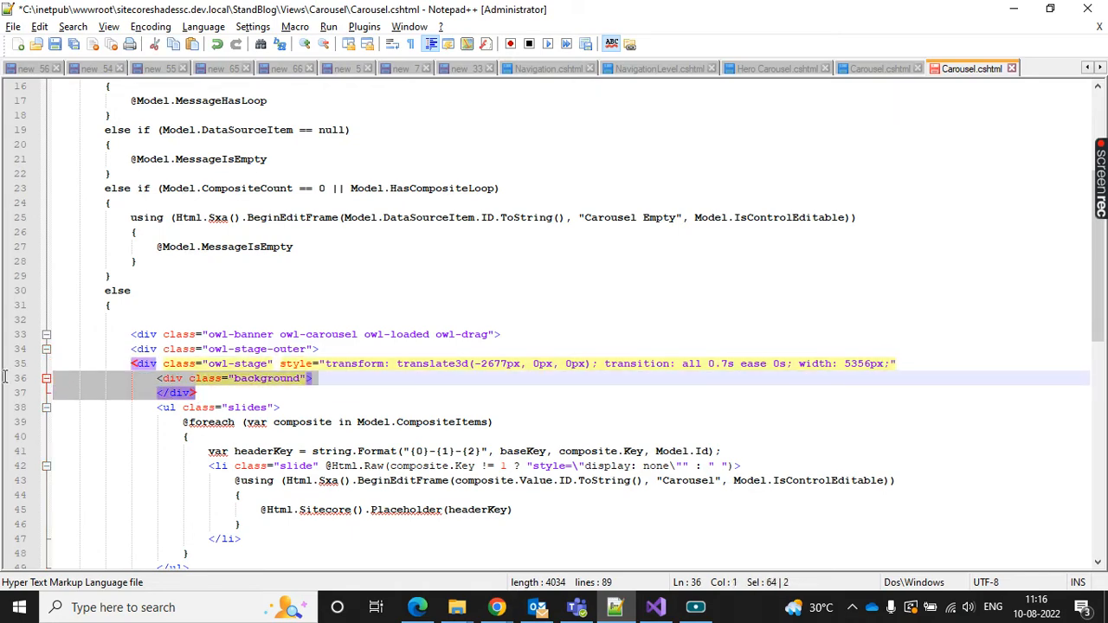
key("BackSpace")
key("BackSpace")
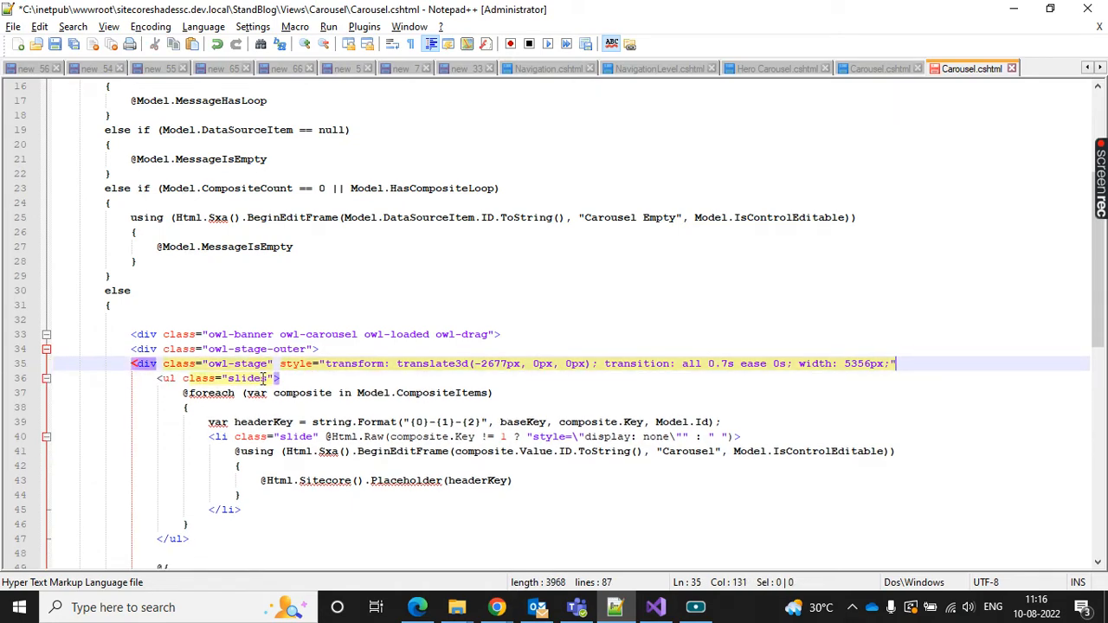
Add two more closing </div> tags at the end of Carousel.cshtml for the owl-stage-outer and owl-stage wrappers
left_click(143, 337)
scroll(395, 356, "down", 4)
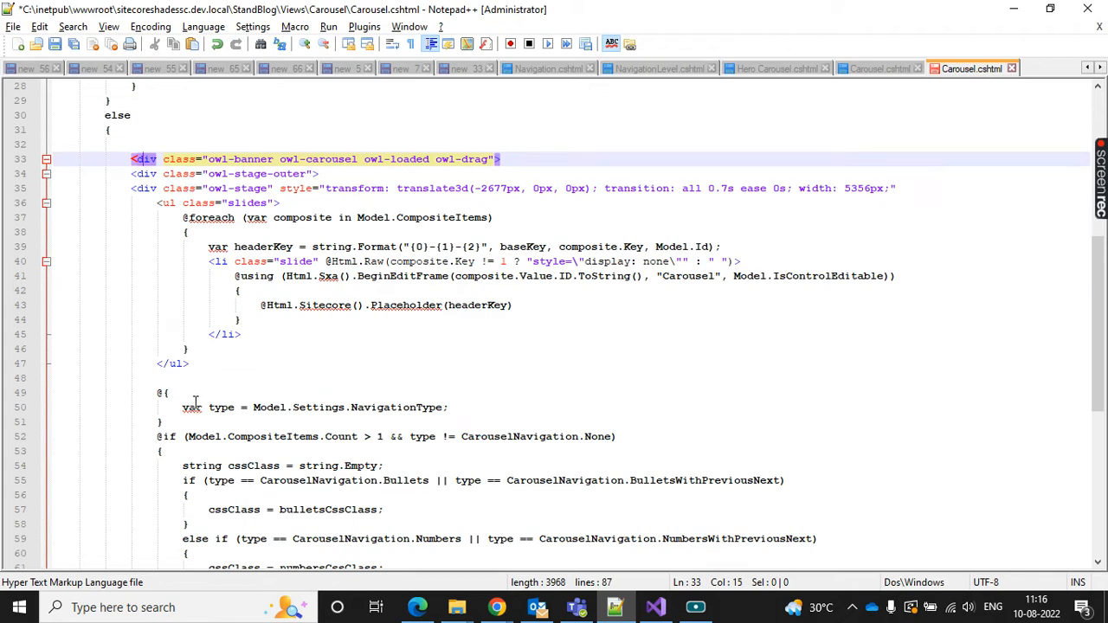
scroll(195, 402, "down", 9)
left_click_drag(118, 527, 26, 526)
key("ctrl+c")
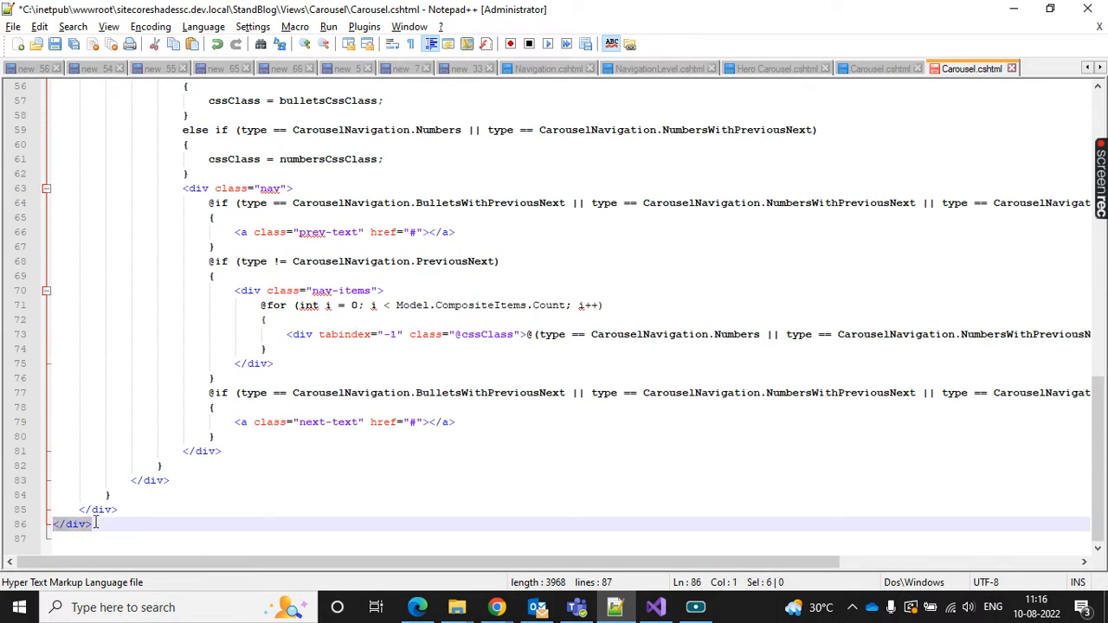
left_click(111, 525)
key("Return")
key("ctrl+v")
key("Return")
key("ctrl+v")
key("ctrl+s")
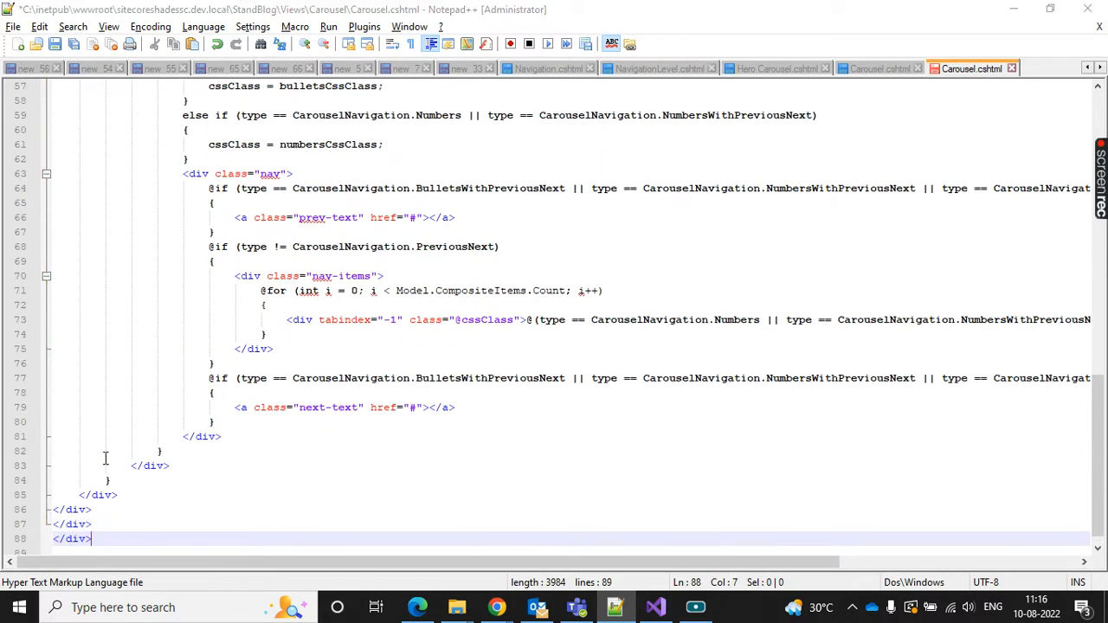
Switch to Edge and inspect the owl-stage div and its first "owl-item cloned" child in the template page's markup
key("alt+Tab")
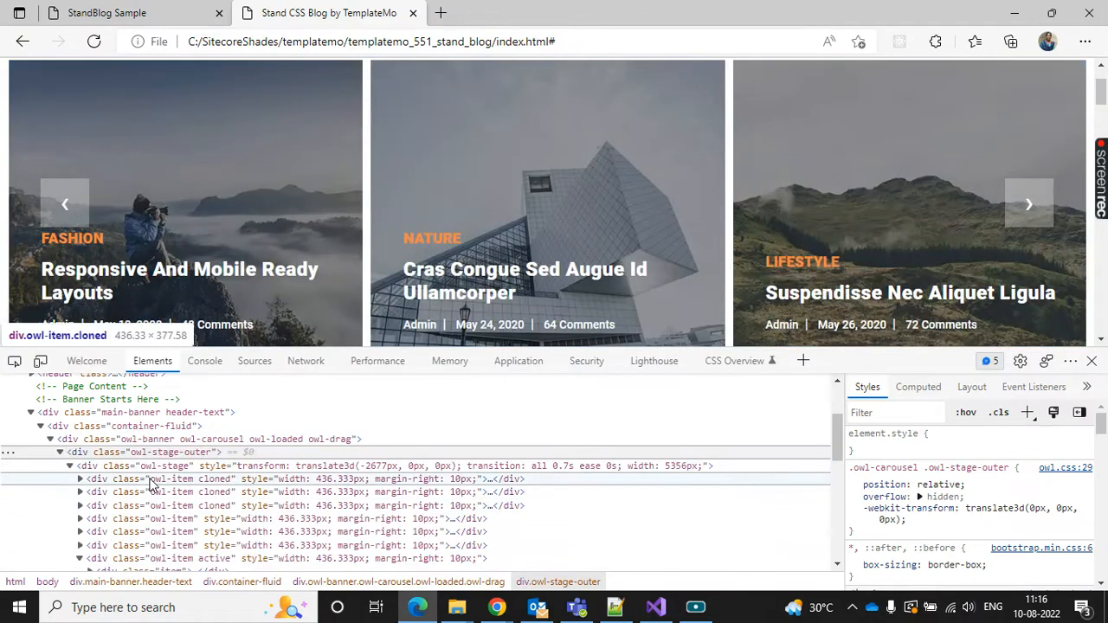
left_click(180, 465)
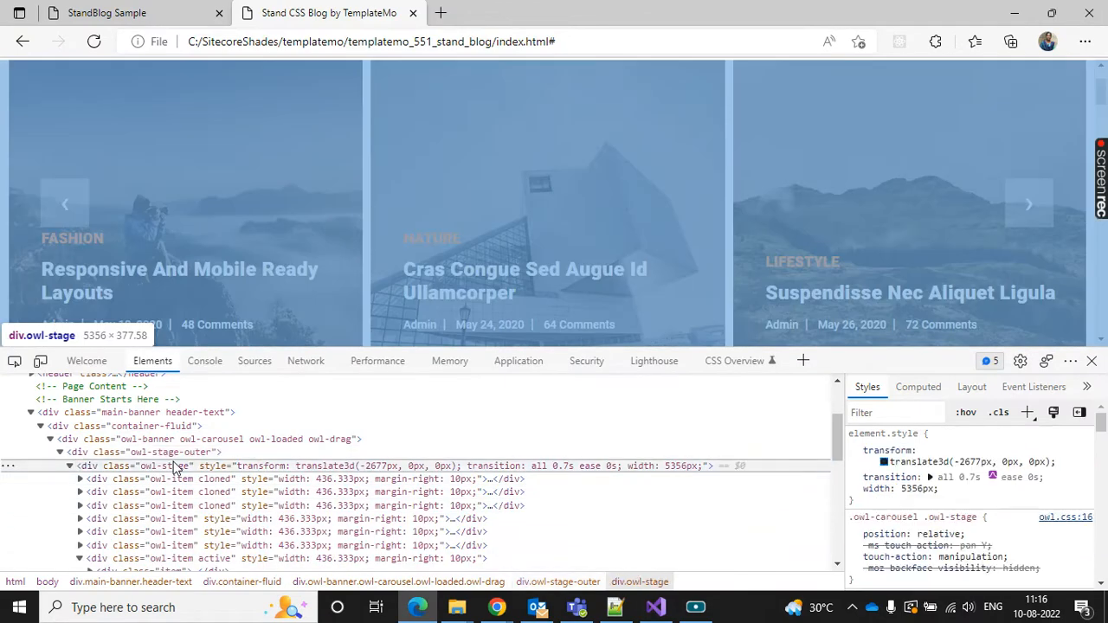
left_click(138, 481)
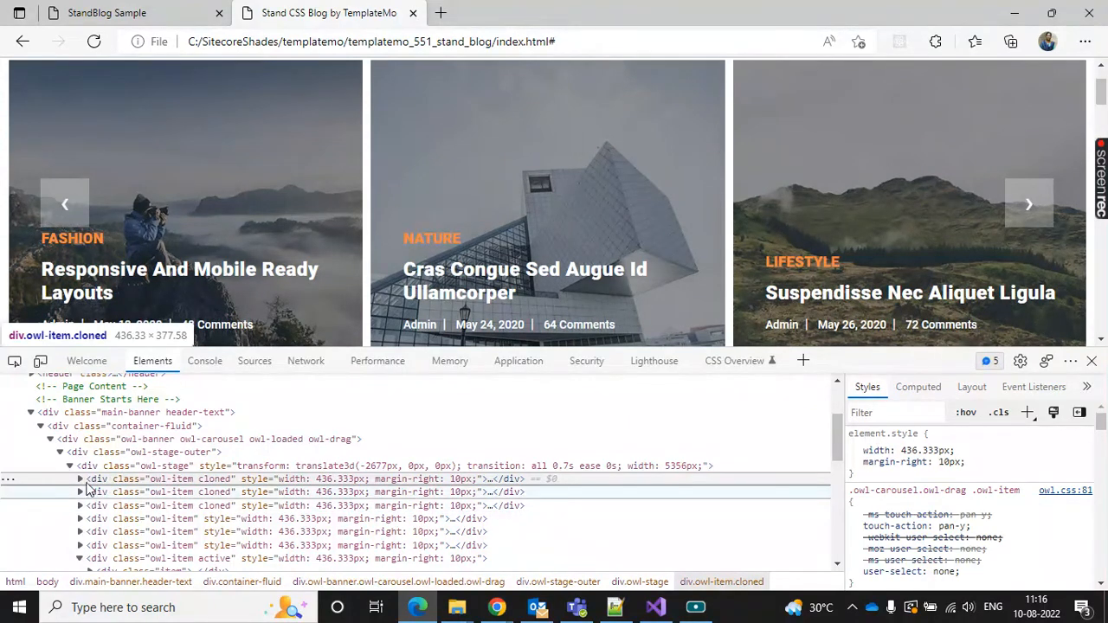
Return to Notepad++ and delete the opening <ul class="slides"> and closing </ul> lines around the foreach block in Carousel.cshtml
key("alt+Tab")
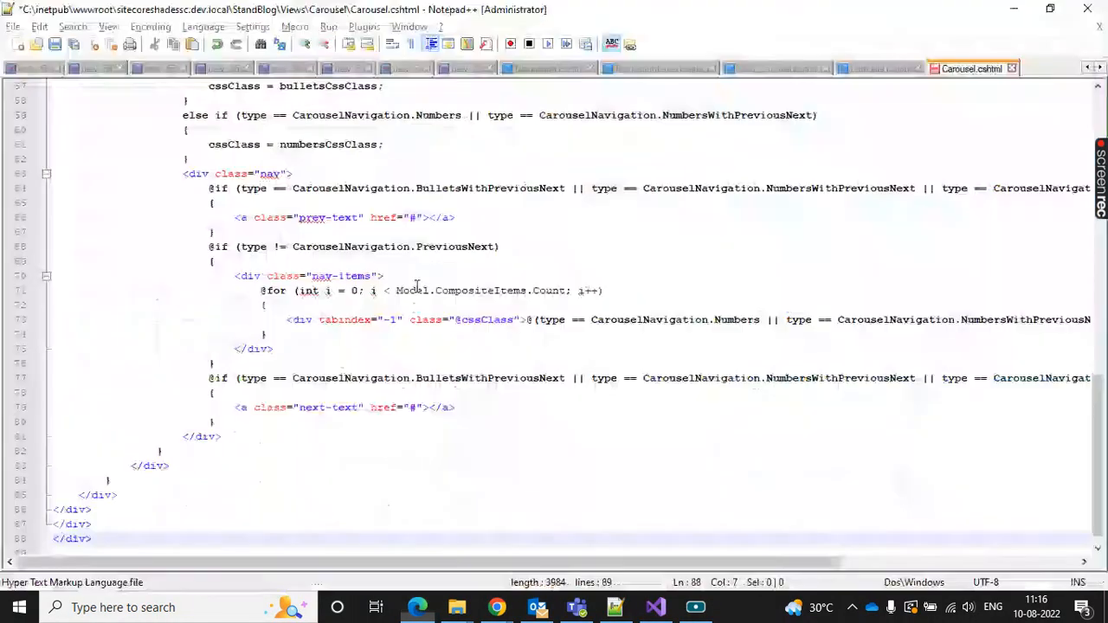
scroll(685, 344, "up", 10)
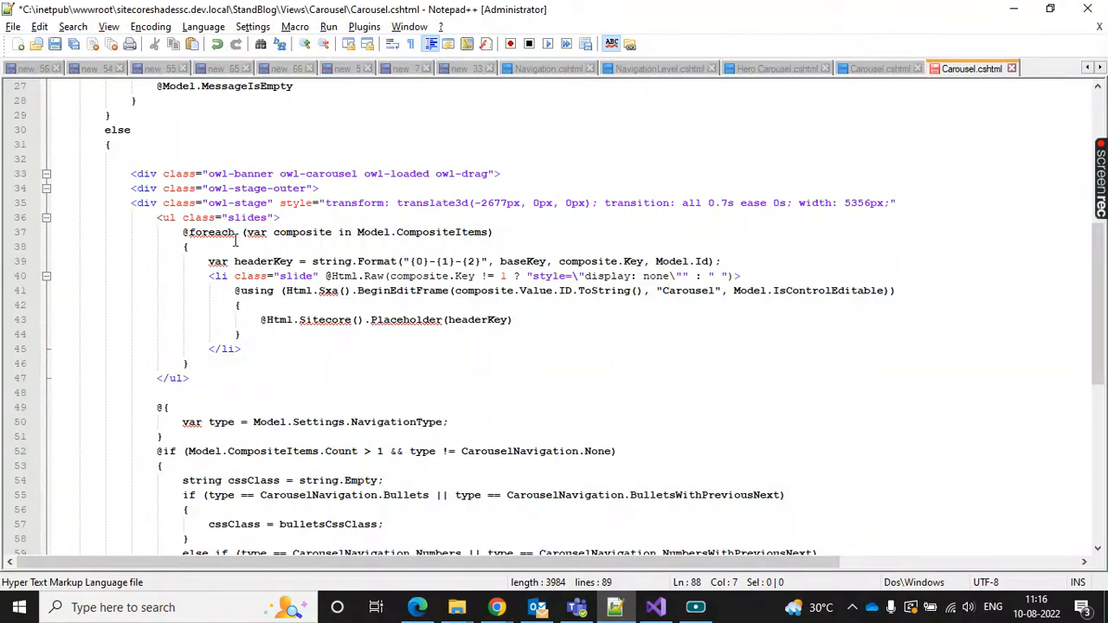
left_click(162, 220)
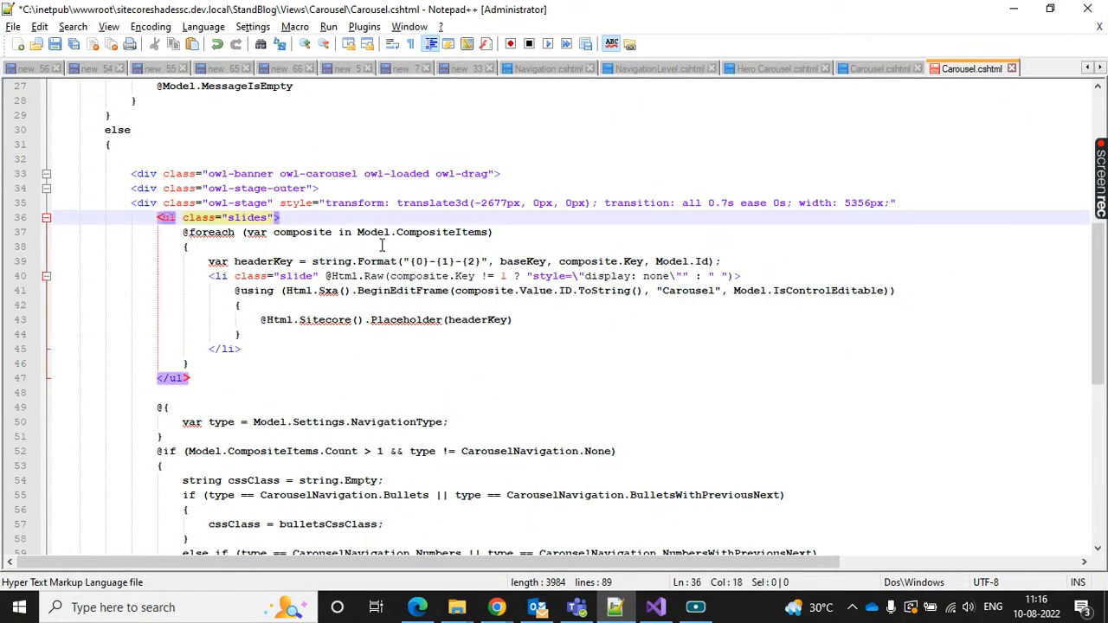
left_click_drag(292, 219, 23, 218)
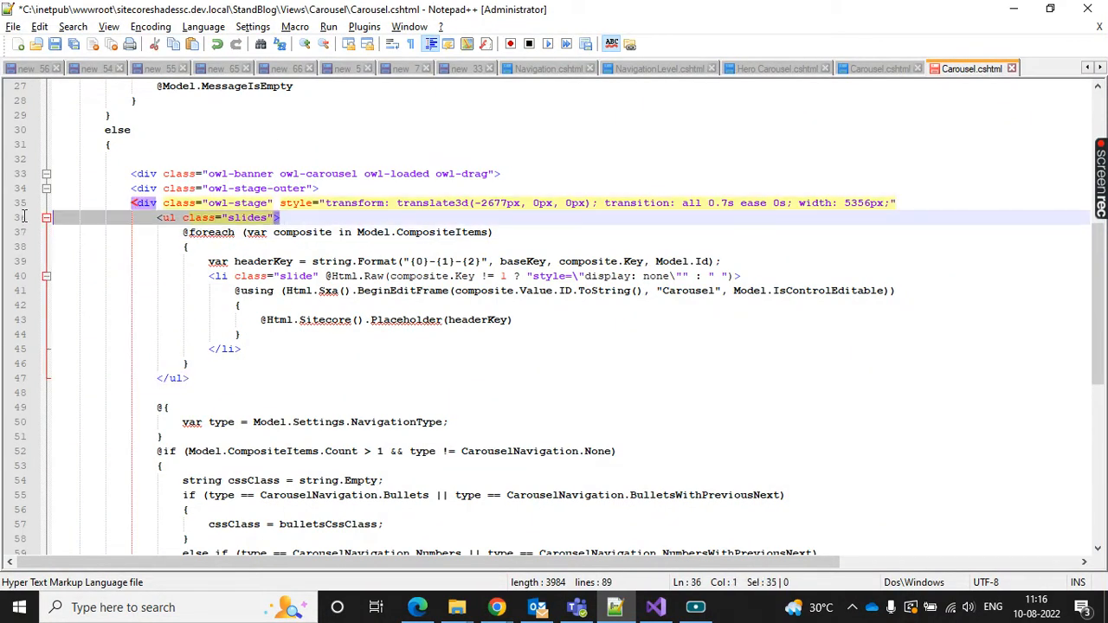
key("BackSpace")
key("BackSpace")
left_click_drag(190, 367, 50, 365)
key("BackSpace")
key("BackSpace")
left_click(229, 334)
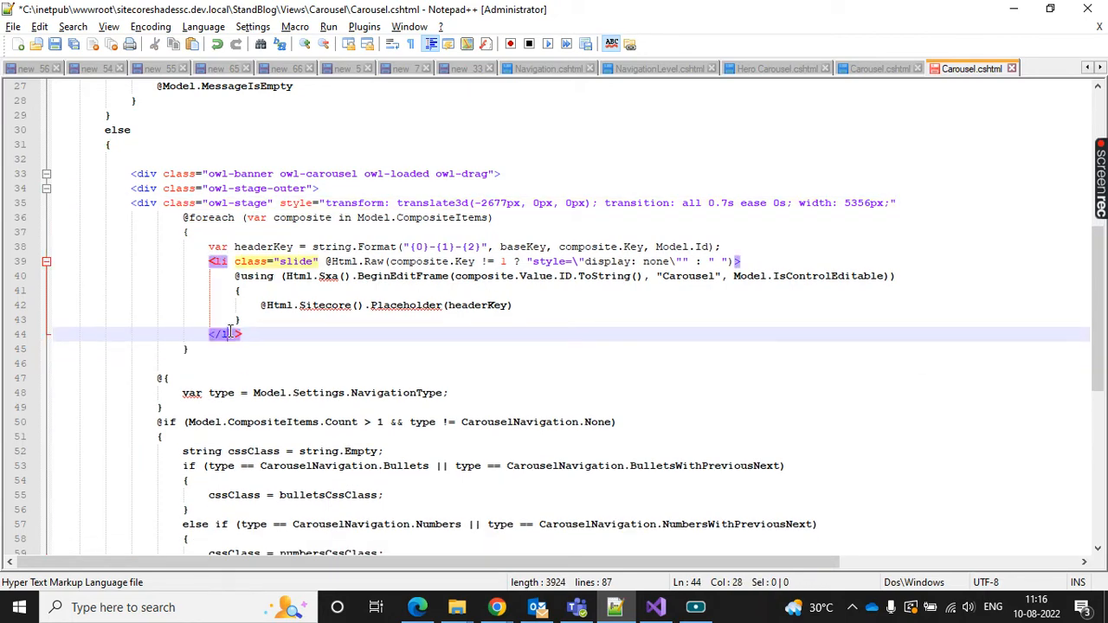
Replace the <li class="slide"> opening tag with the template's first "owl-item cloned" div opening tag, copied from its HTML in Edge
key("alt+Tab")
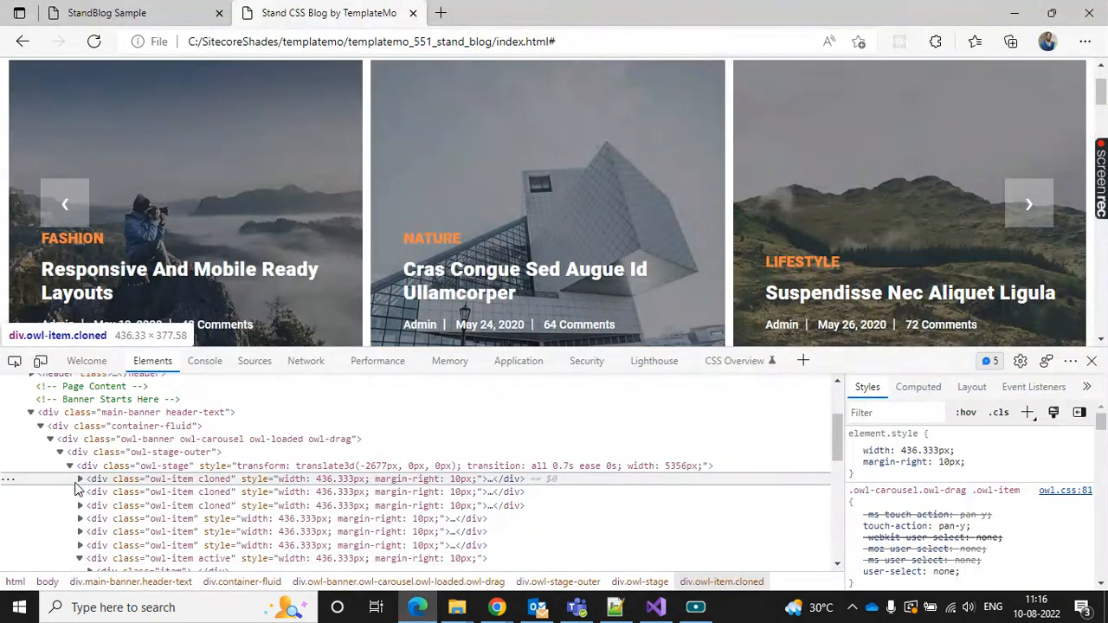
left_click(80, 479)
right_click(124, 487)
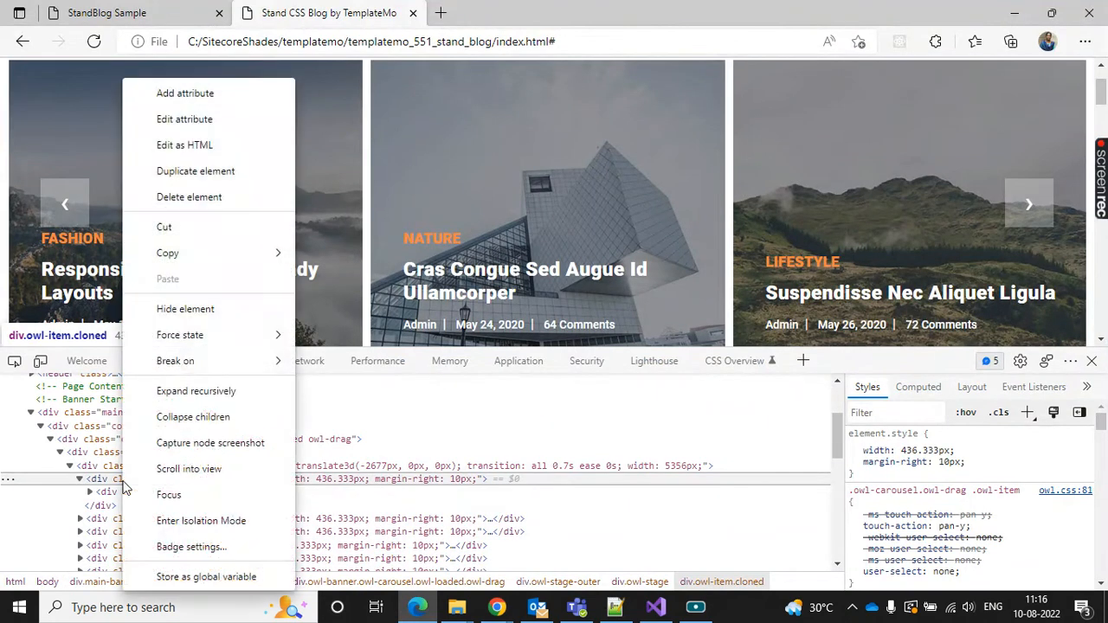
left_click(184, 144)
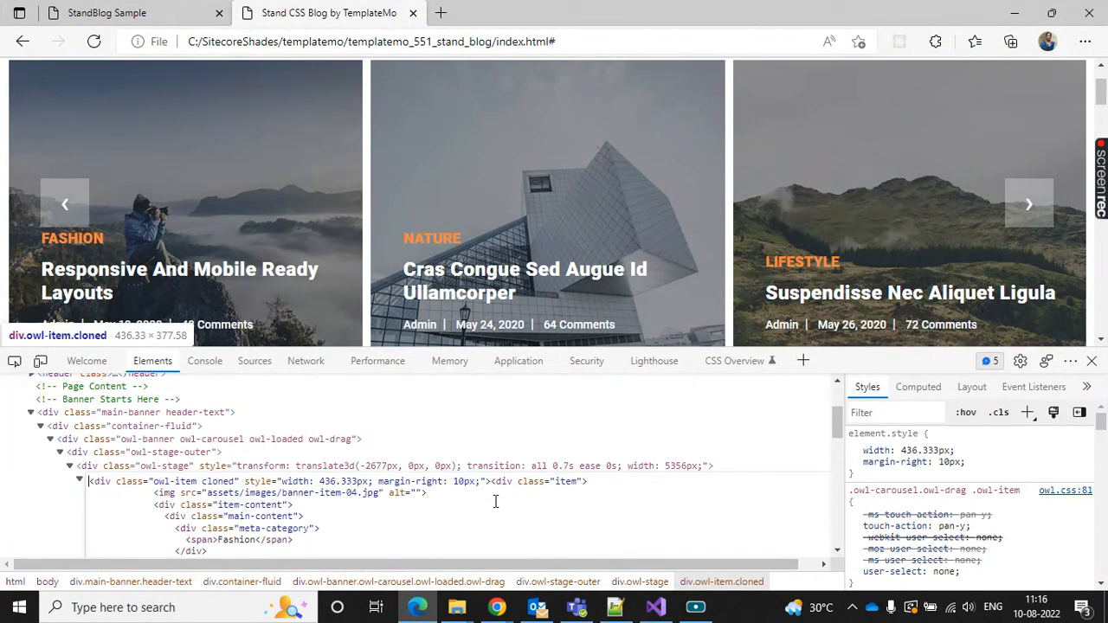
left_click_drag(492, 483, 88, 481)
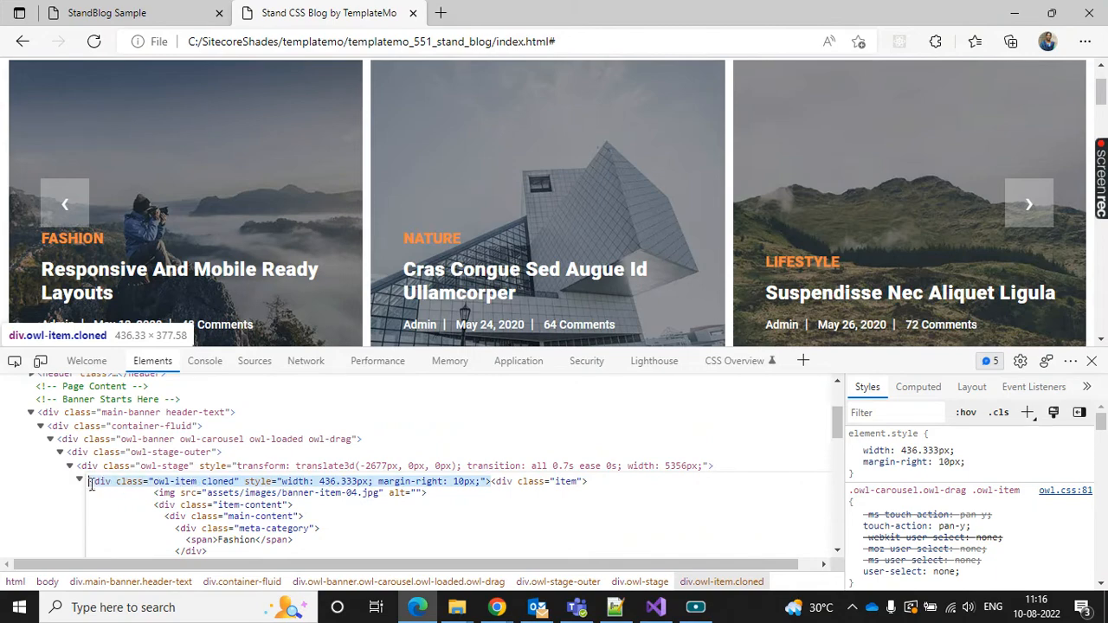
key("alt+Tab")
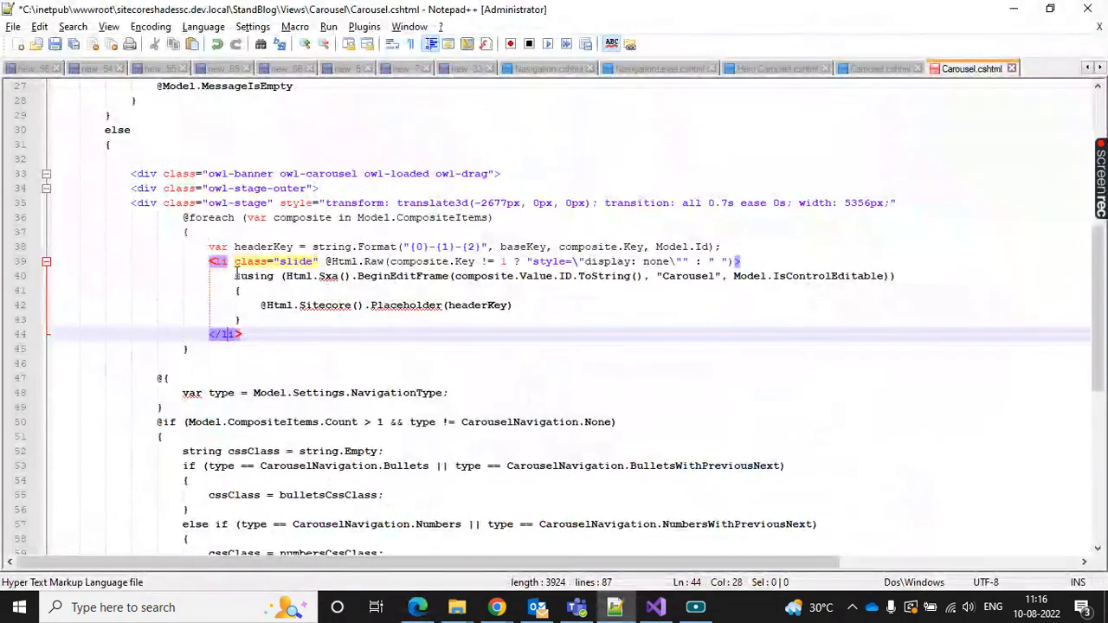
left_click_drag(196, 260, 765, 265)
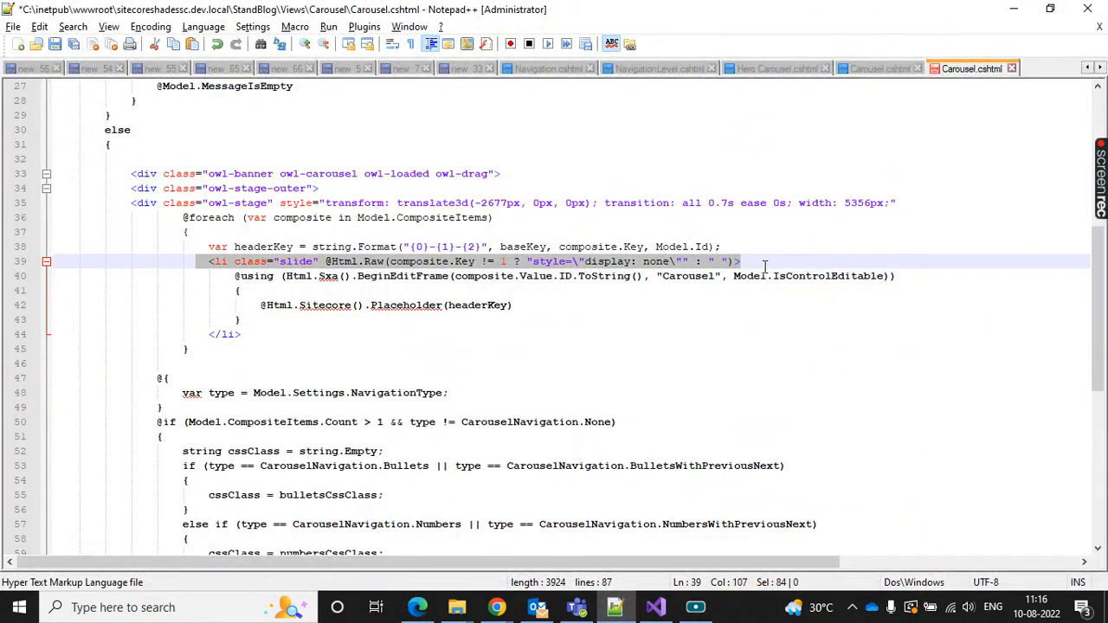
key("ctrl+v")
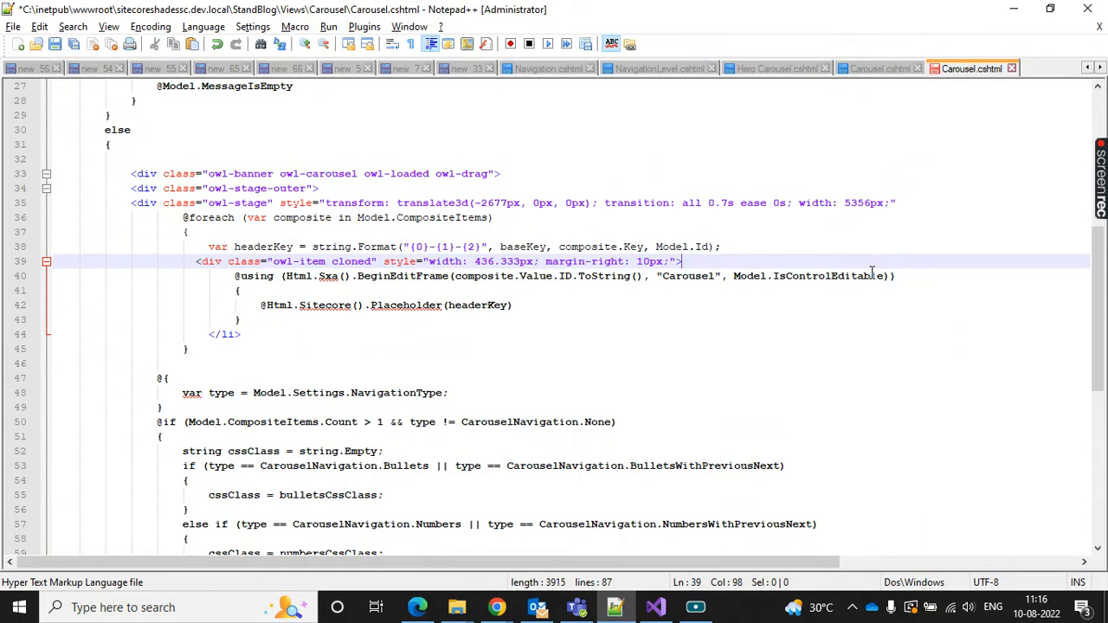
Change the closing </li> tag in the foreach block to </div> and save Carousel.cshtml
left_click(234, 336)
double_click(230, 336)
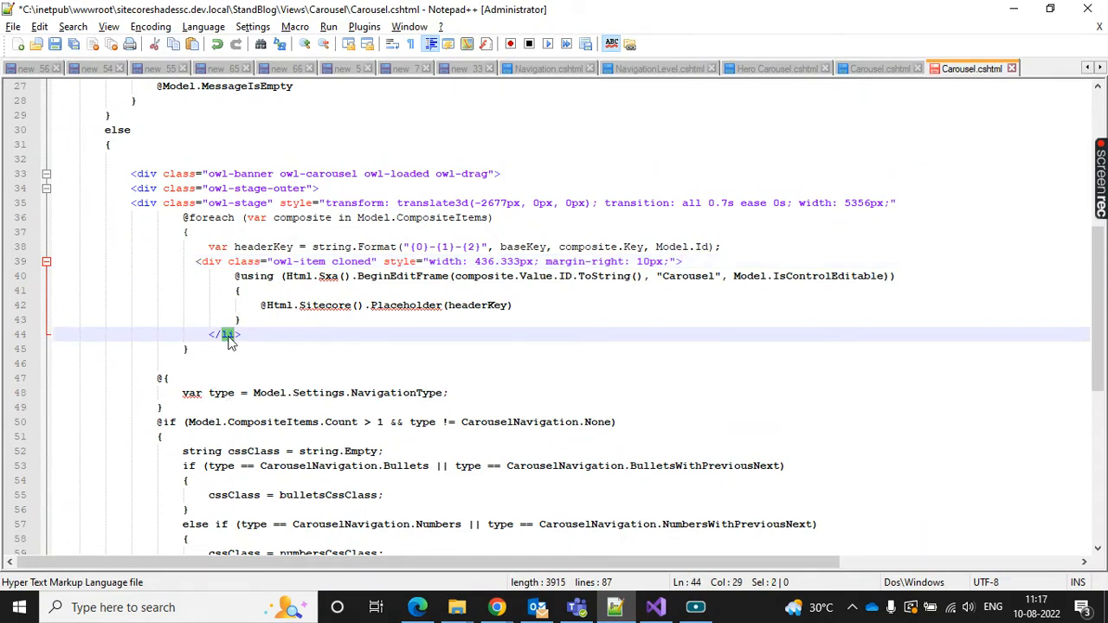
type("div")
left_click(411, 305)
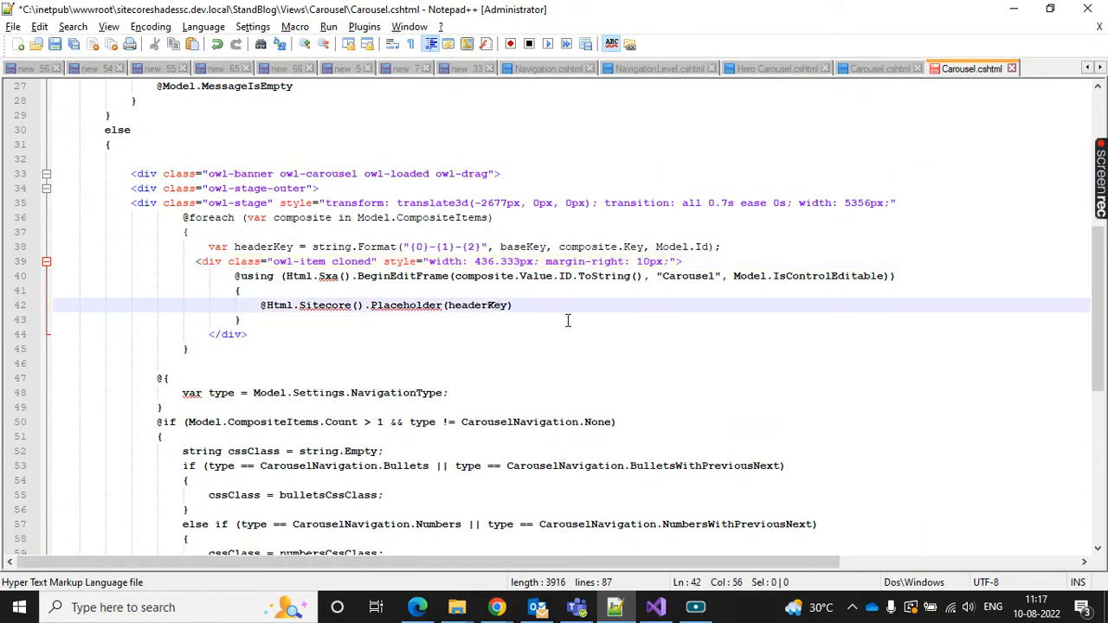
key("ctrl+s")
Switch to Edge and compare the item div's nesting in the template page with the StandBlog Sample page
key("alt+Tab")
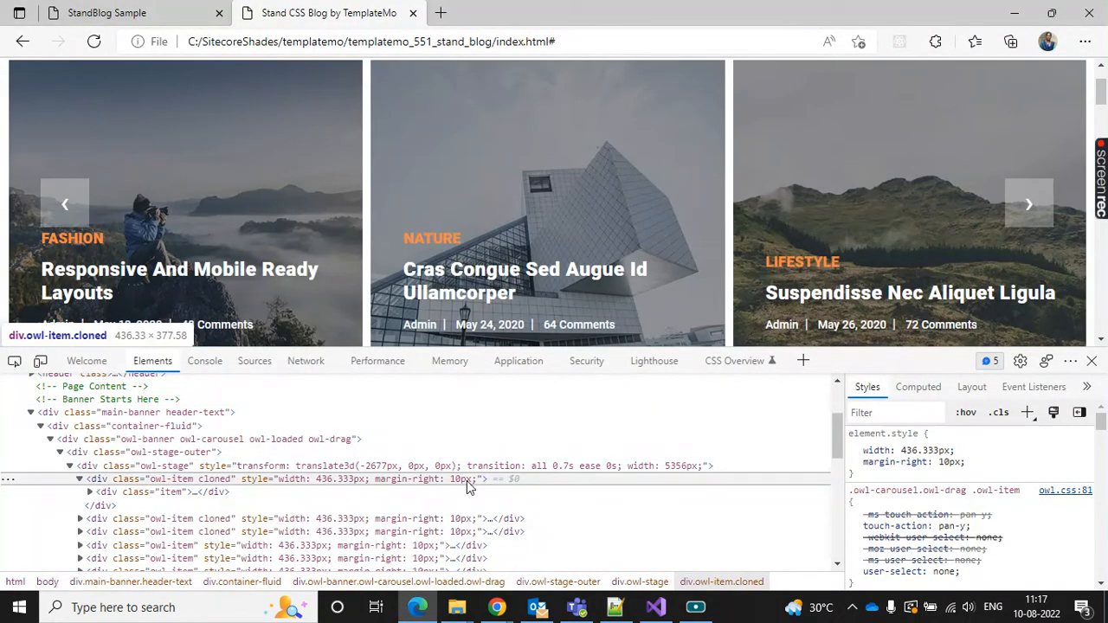
left_click(89, 491)
left_click(147, 12)
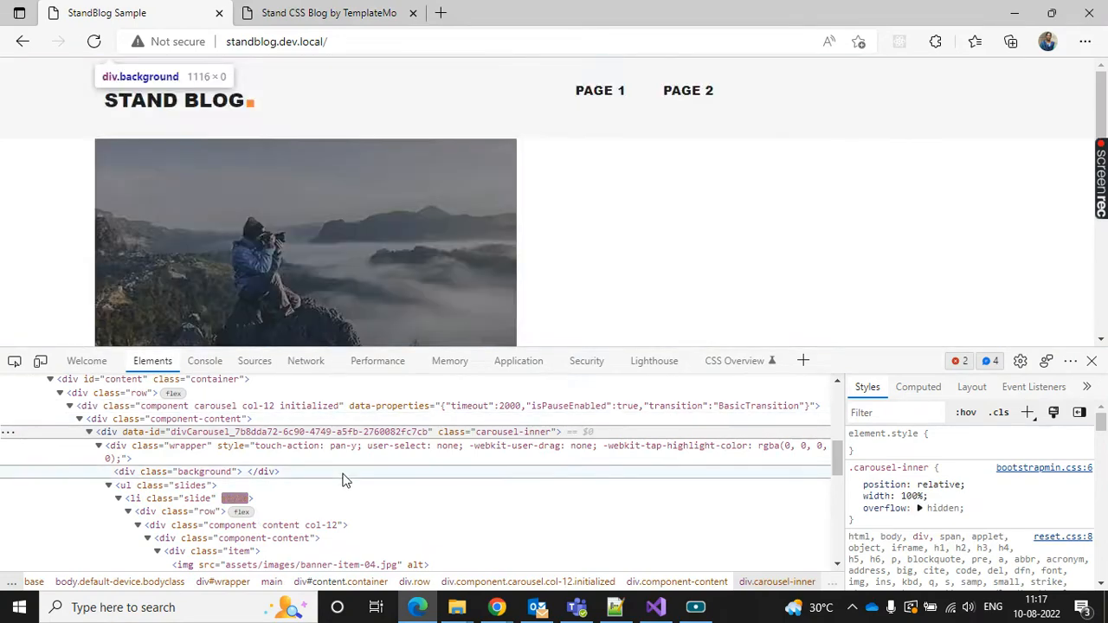
scroll(341, 477, "down", 1)
left_click(219, 523)
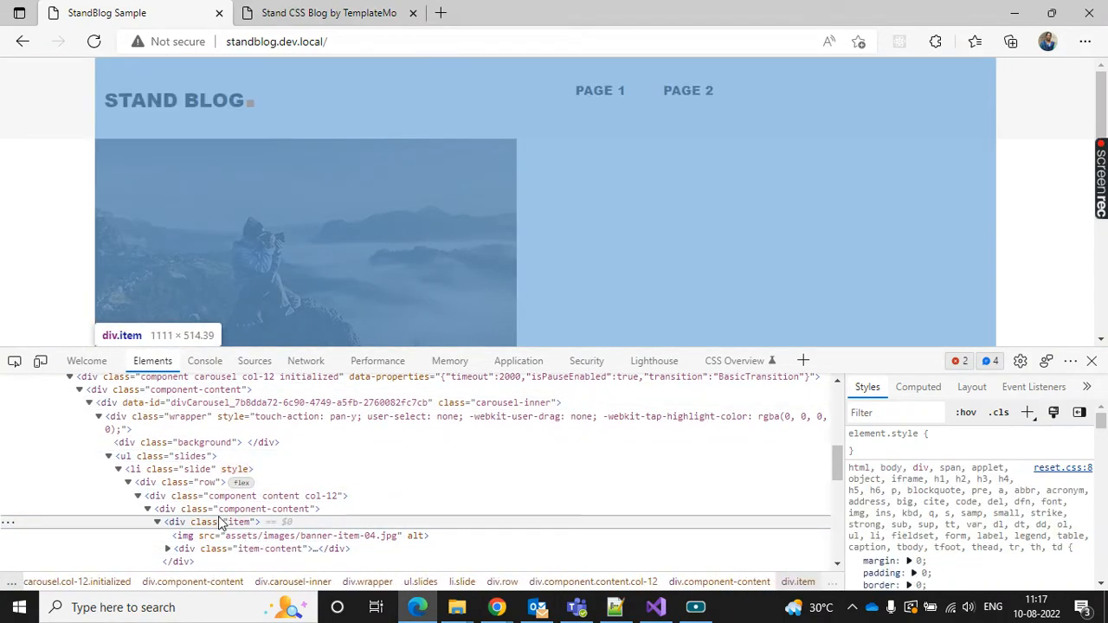
key("ctrl+Tab")
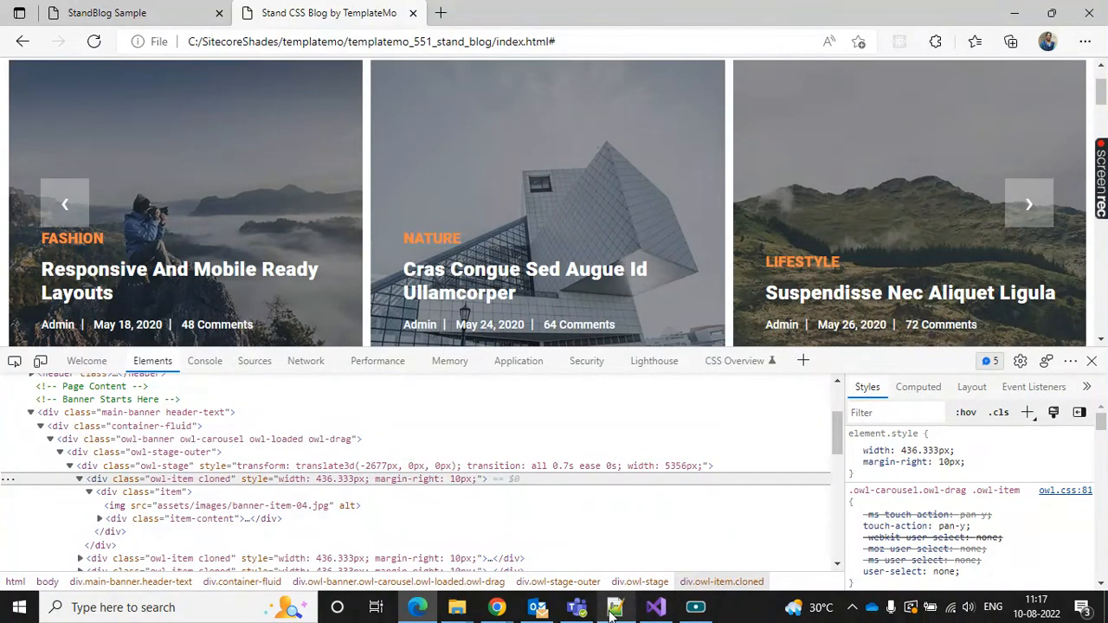
Reload the standblog.dev.local page to check the edited carousel view
left_click(614, 608)
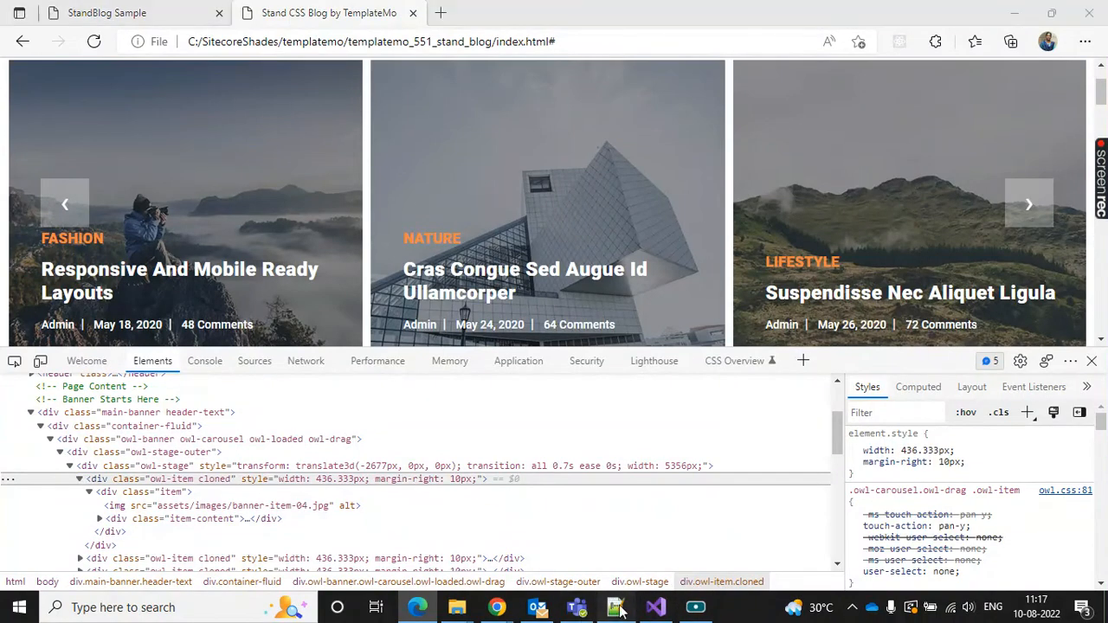
left_click(418, 607)
key("ctrl+Tab")
key("F5")
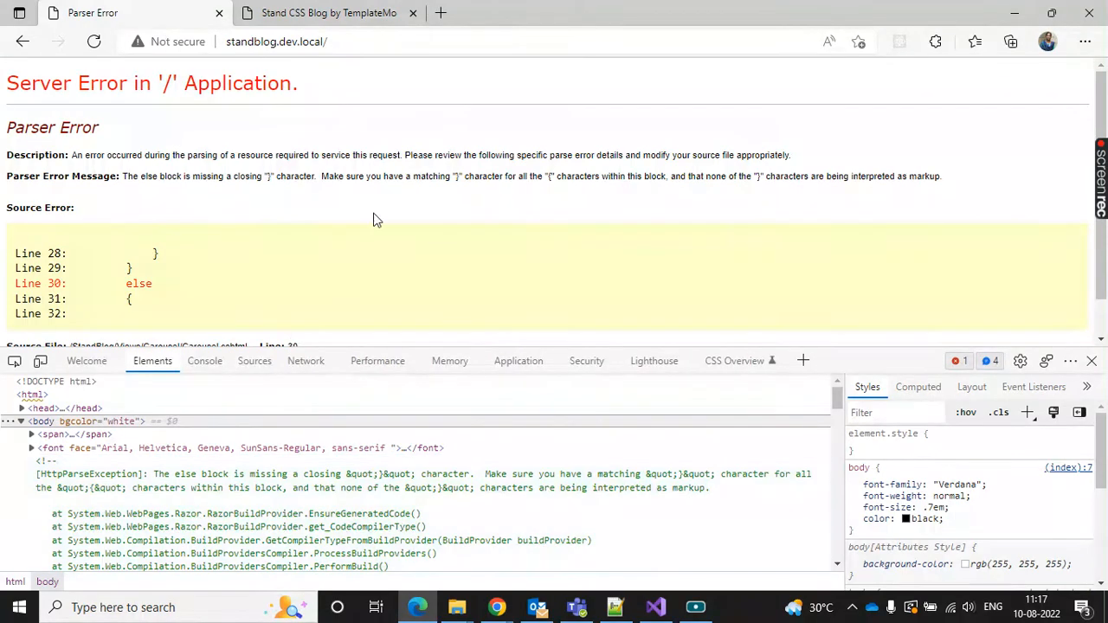
Examine the brace and div pairing inside the else block of Carousel.cshtml in Notepad++ against the parser error
left_click(614, 607)
scroll(419, 439, "up", 1)
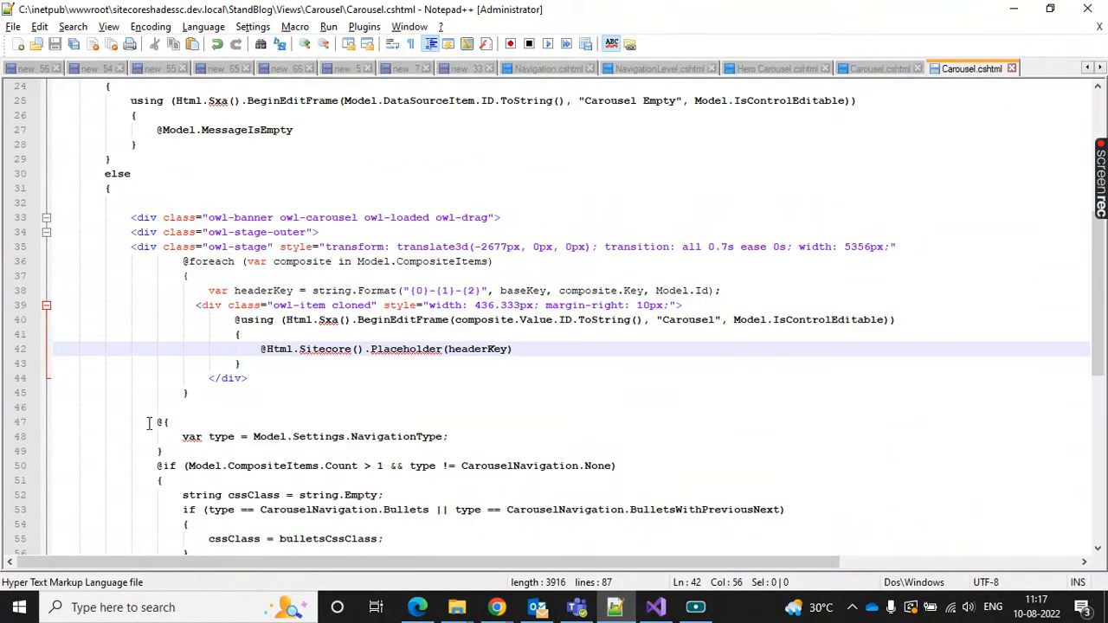
left_click(47, 306)
left_click(45, 307)
scroll(285, 357, "down", 3)
scroll(506, 389, "up", 3)
left_click(194, 395)
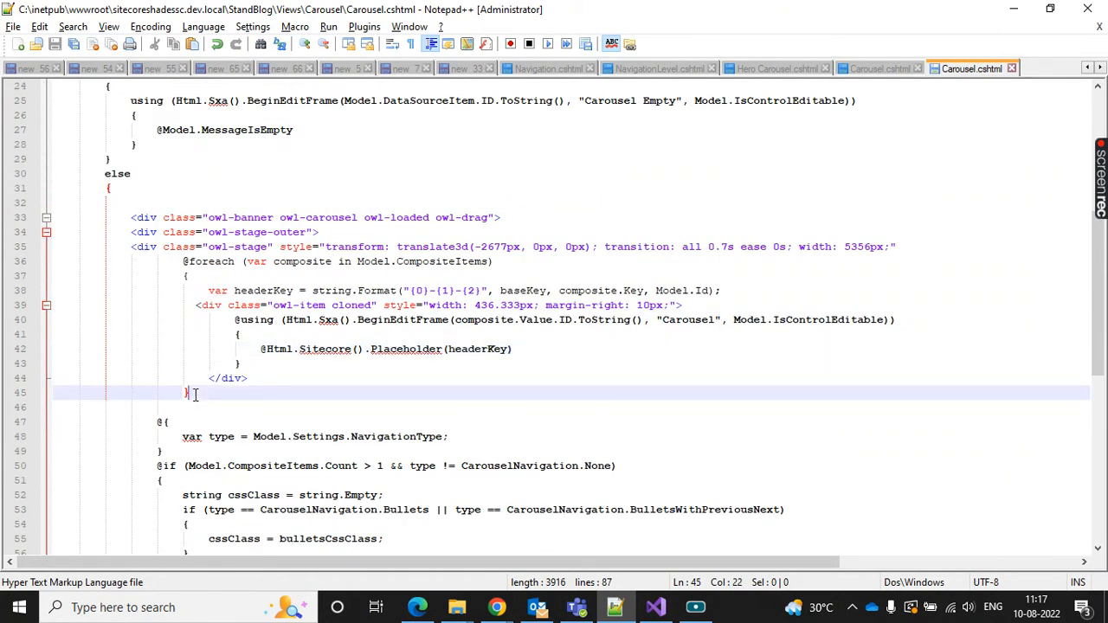
key("alt+Tab")
key("alt+Tab")
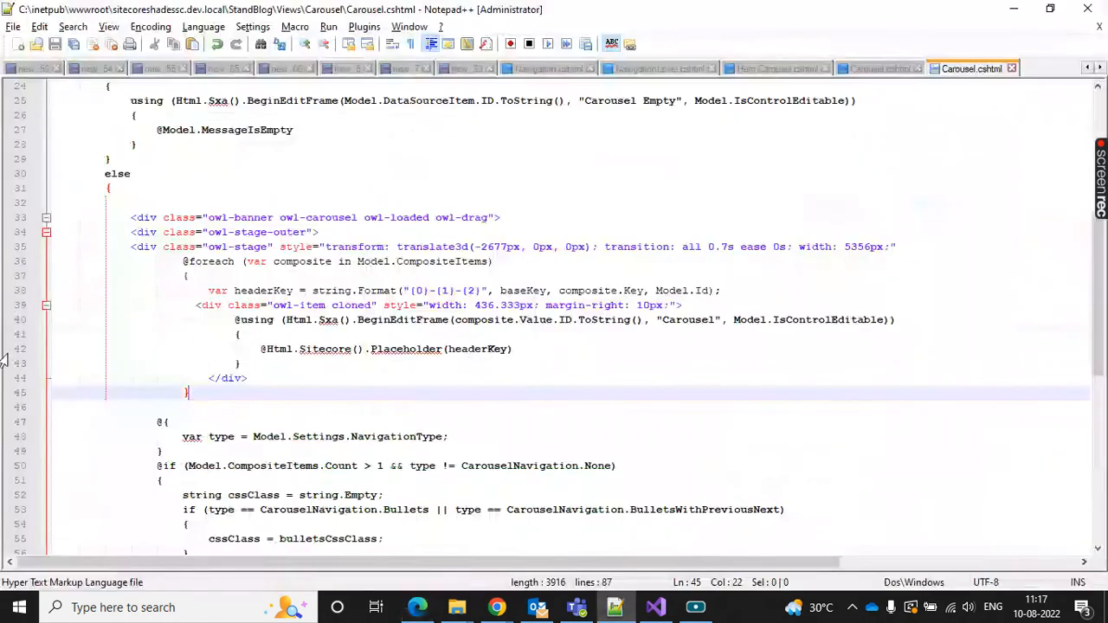
scroll(5, 394, "up", 2)
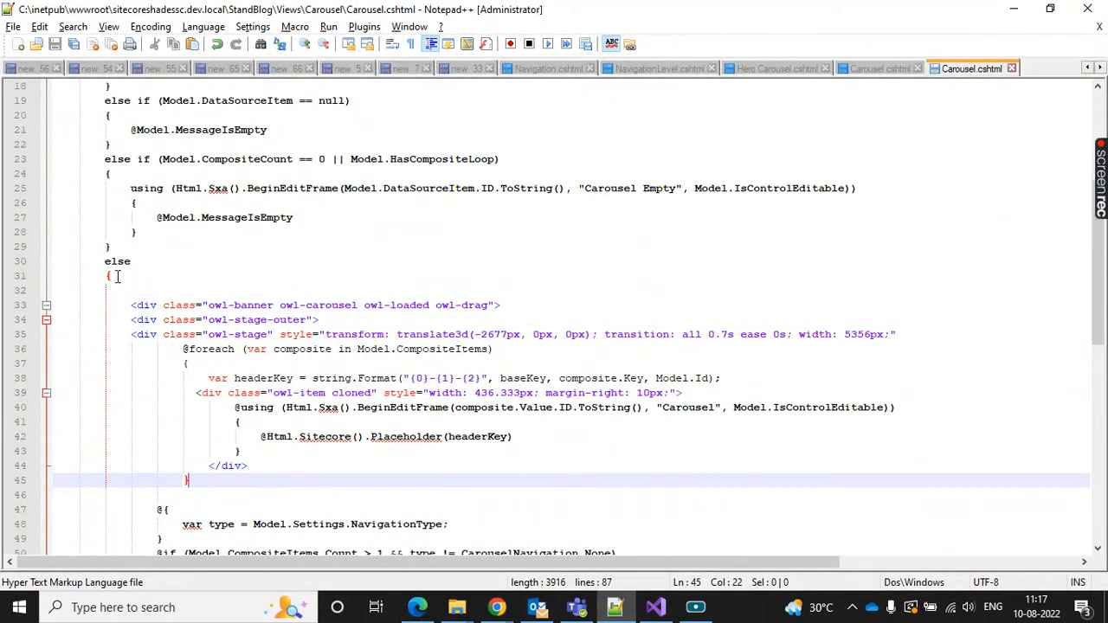
left_click(46, 304)
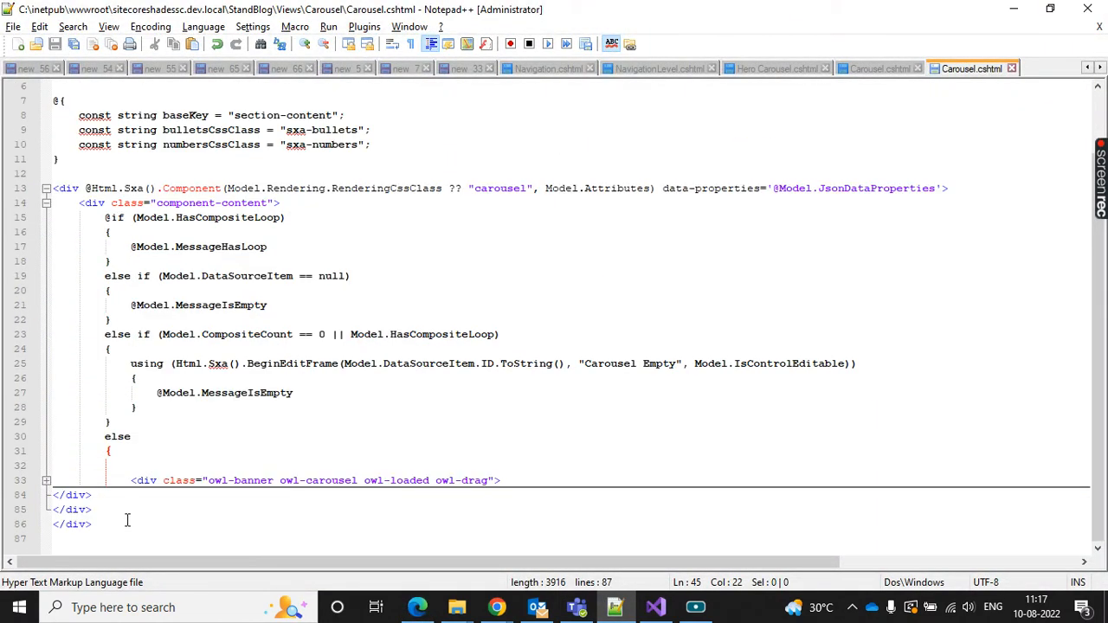
left_click(46, 480)
scroll(391, 418, "down", 7)
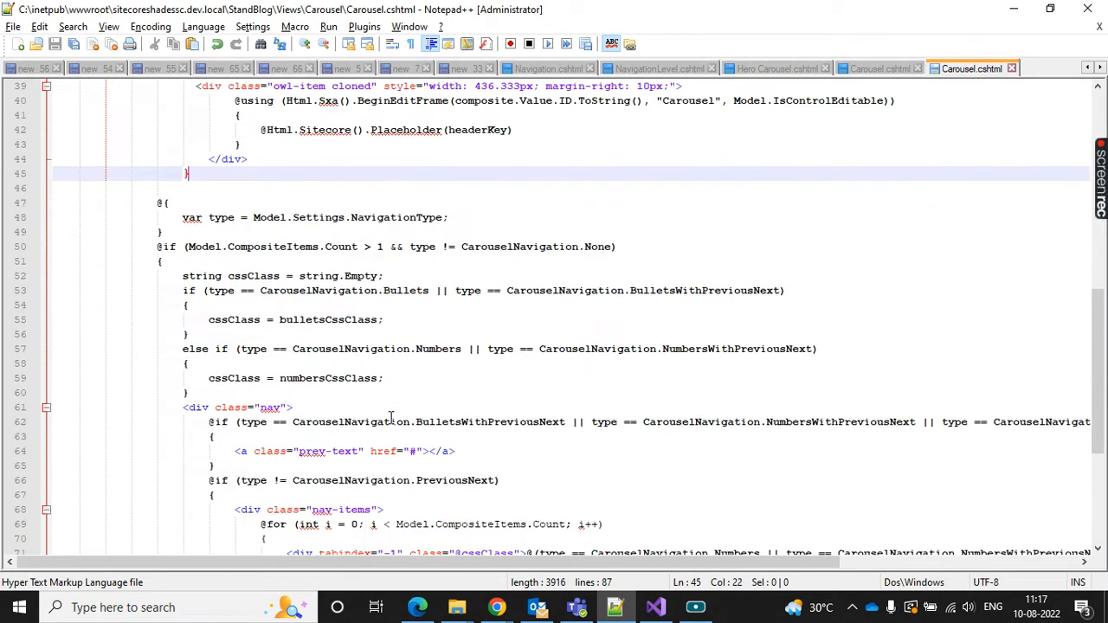
scroll(391, 418, "up", 5)
Add a closing brace on a new line below the foreach block and save Carousel.cshtml
key("Return")
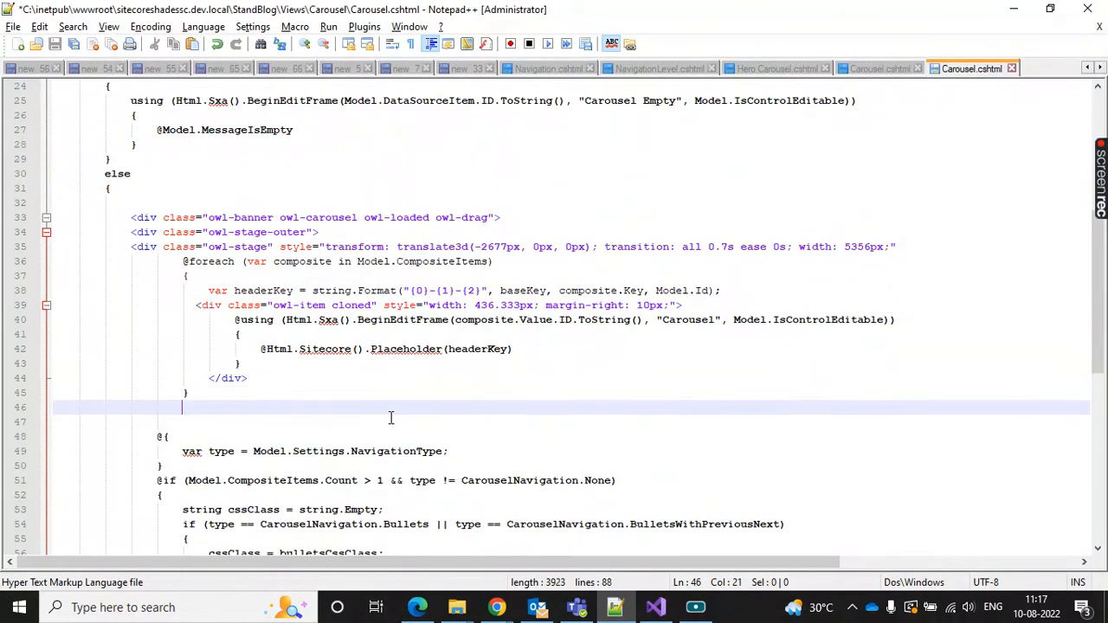
type("}")
key("BackSpace")
left_click(193, 399)
left_click(136, 408)
type("}")
key("ctrl+s")
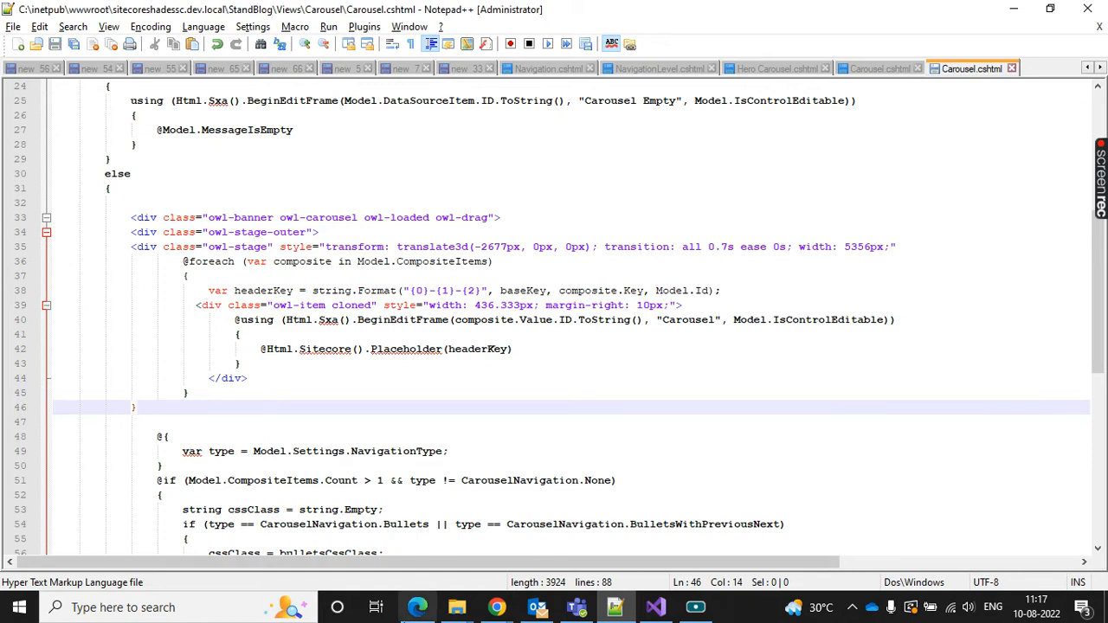
Switch to Edge and reload the standblog.dev.local page to test the added brace
left_click(417, 607)
left_click(86, 44)
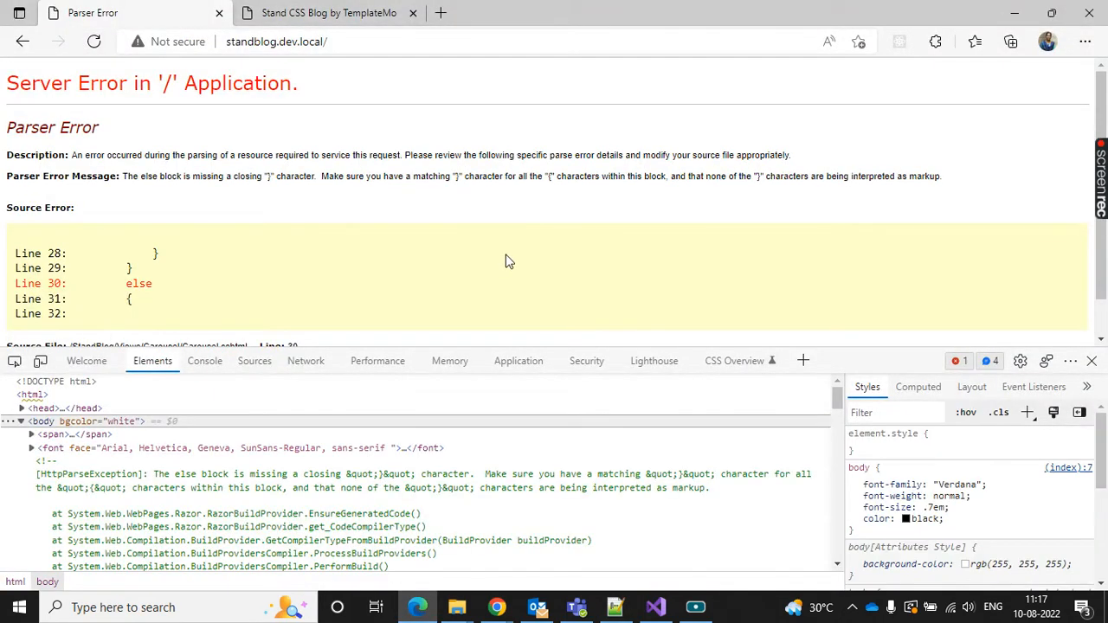
Switch to Notepad++ and delete the extra closing brace on line 46 of the StandBlog Carousel.cshtml
key("alt+Tab")
left_click_drag(154, 408, 54, 407)
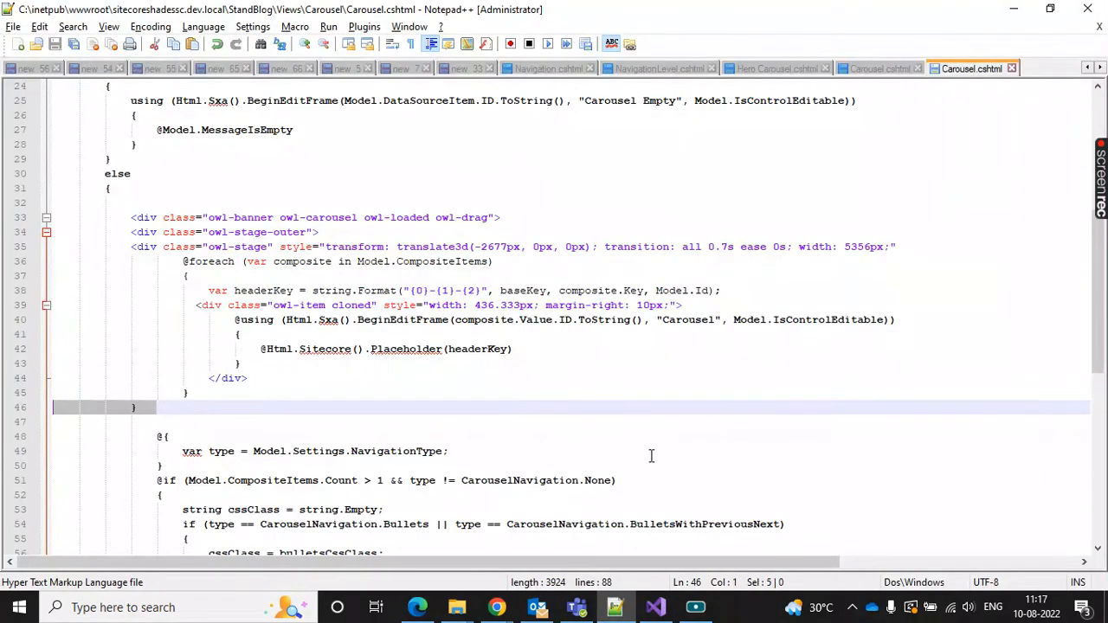
key("Delete")
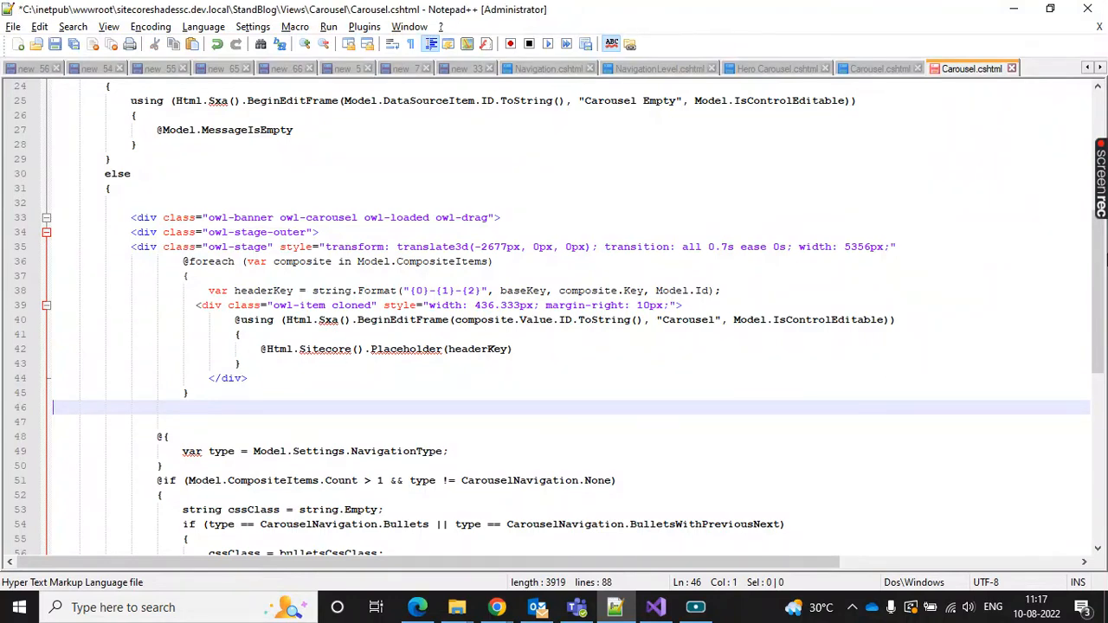
In the original Carousel.cshtml, fold the carousel-inner div and examine where the else block's closing brace sits
left_click(899, 71)
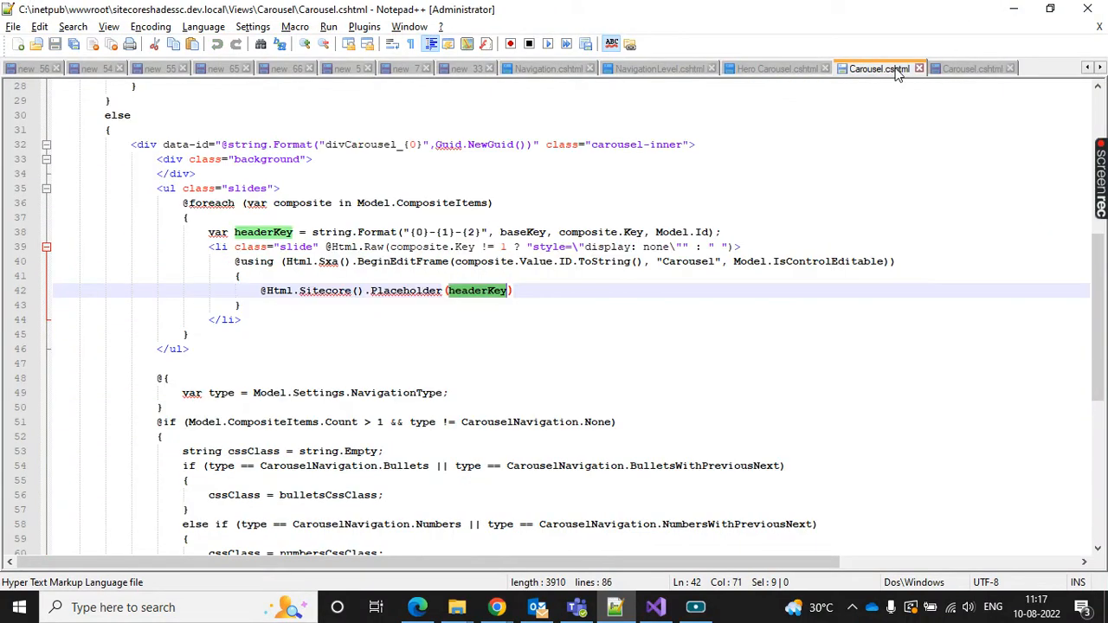
left_click(183, 334)
left_click(46, 144)
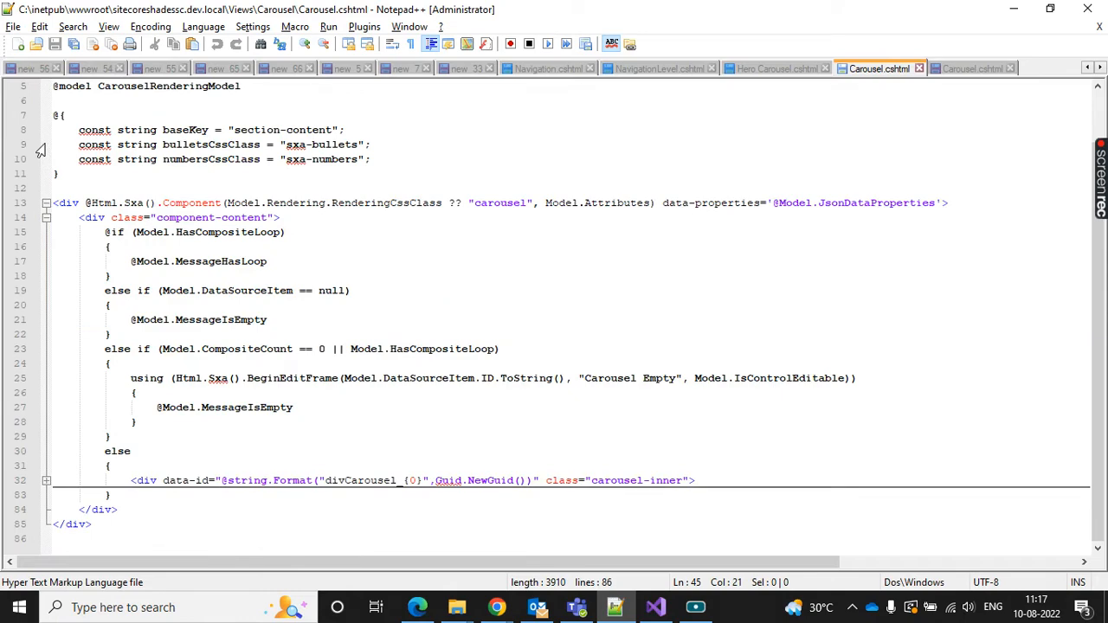
left_click(113, 497)
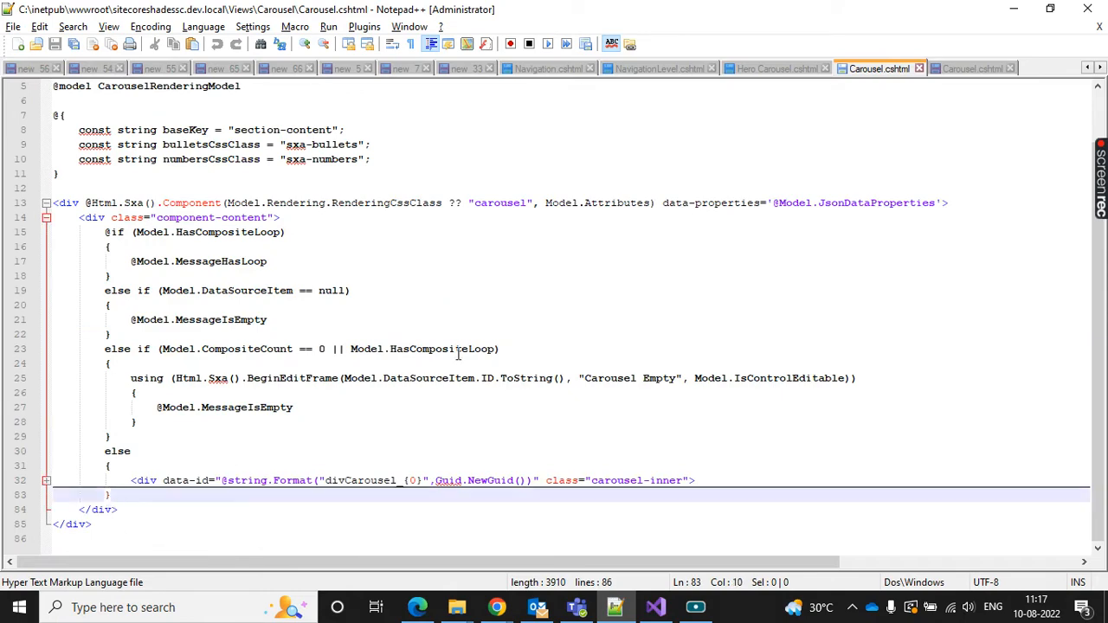
In the StandBlog Carousel.cshtml, fold the nav, owl-item and owl-stage-outer divs to examine how the else block's brace and divs pair up
left_click(972, 68)
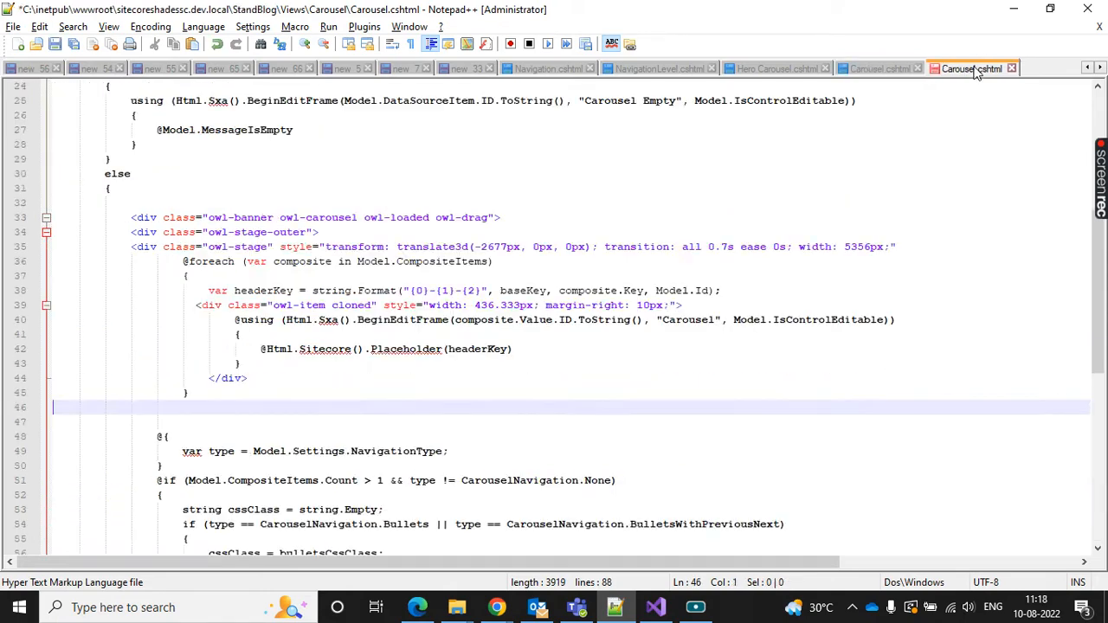
scroll(606, 450, "down", 10)
left_click(112, 470)
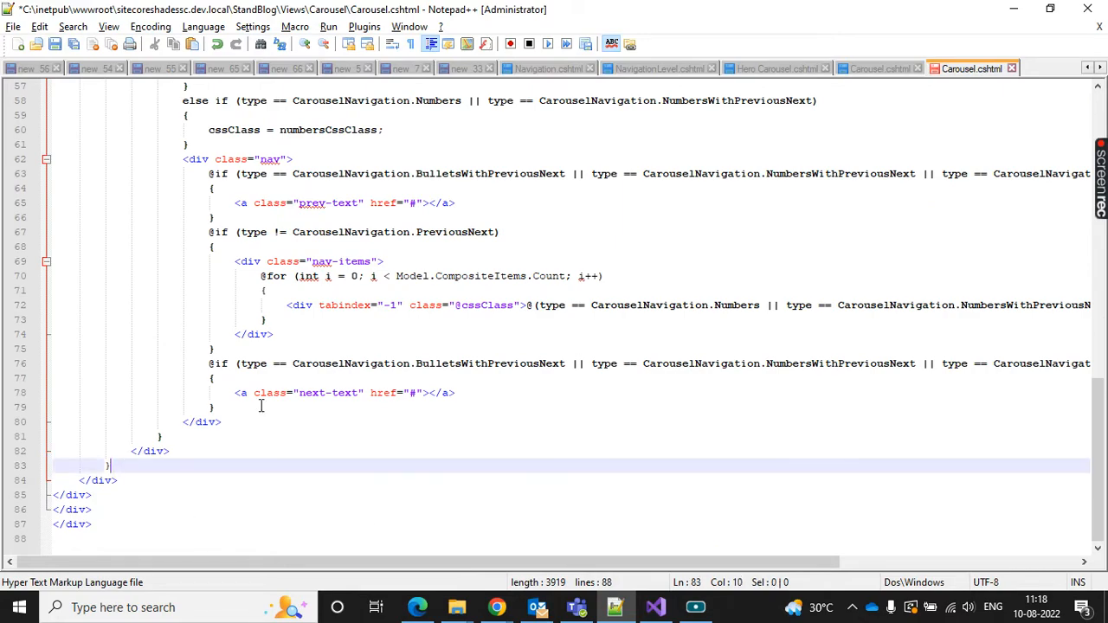
scroll(261, 407, "up", 13)
scroll(262, 407, "up", 6)
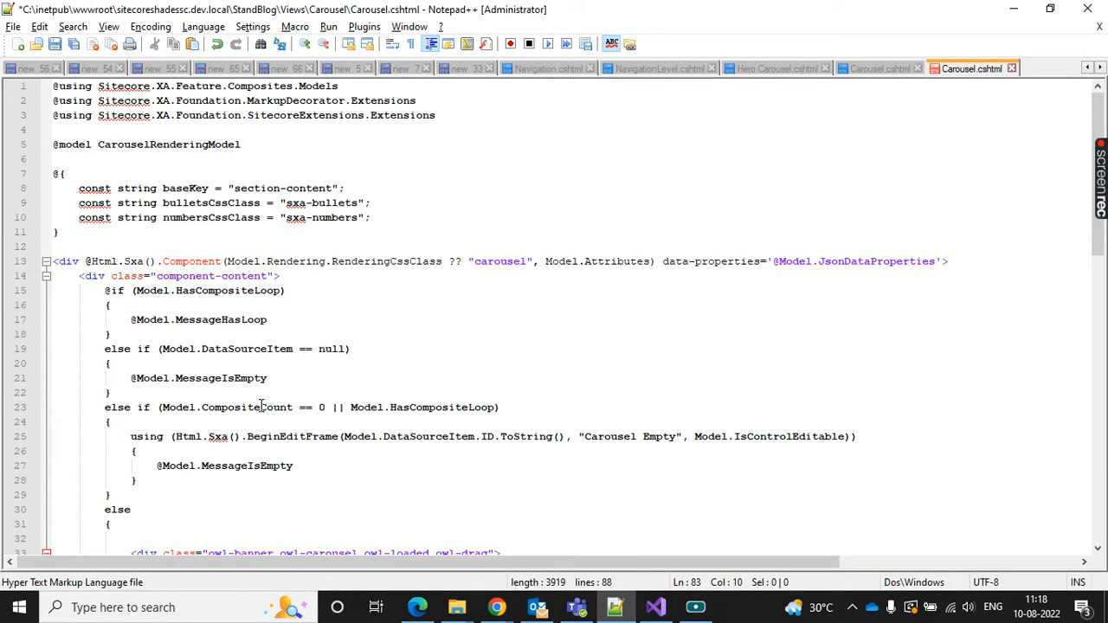
scroll(261, 407, "down", 16)
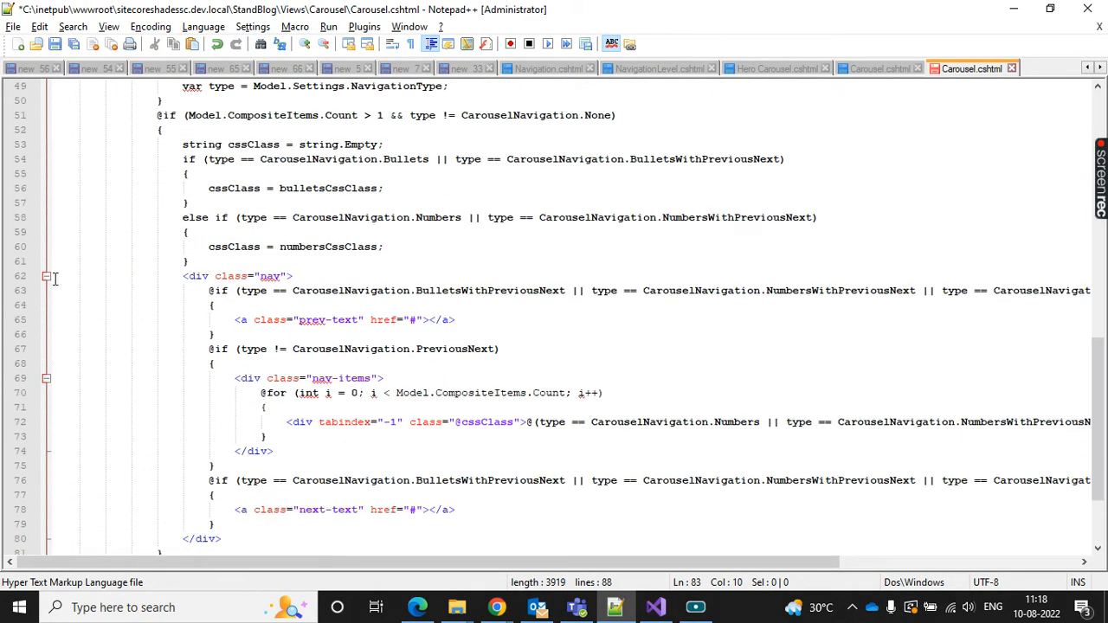
left_click(46, 277)
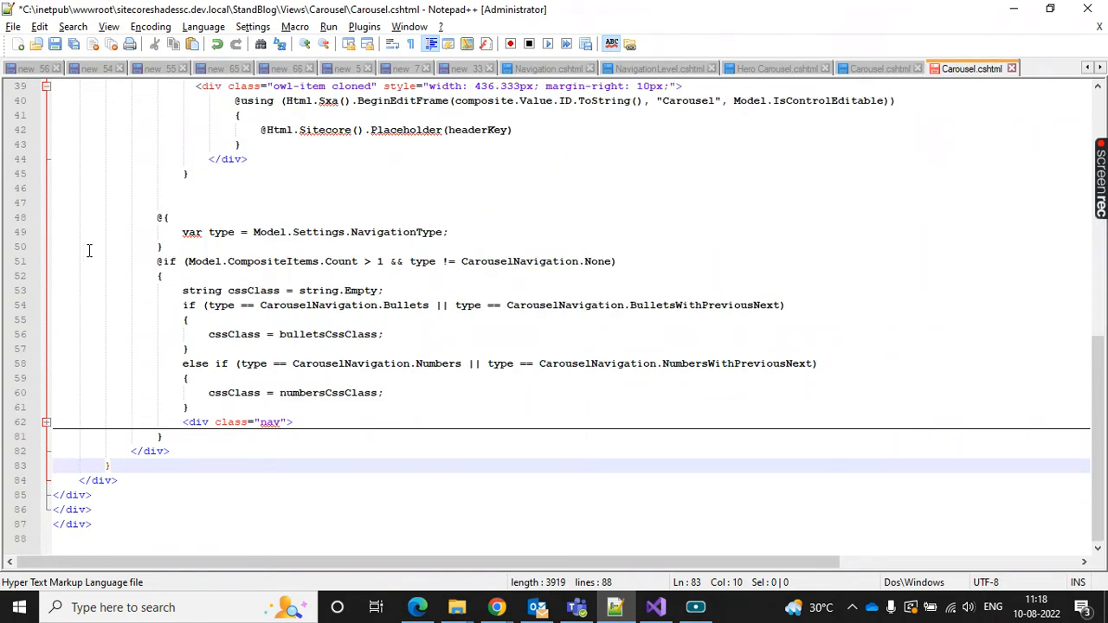
scroll(262, 232, "up", 3)
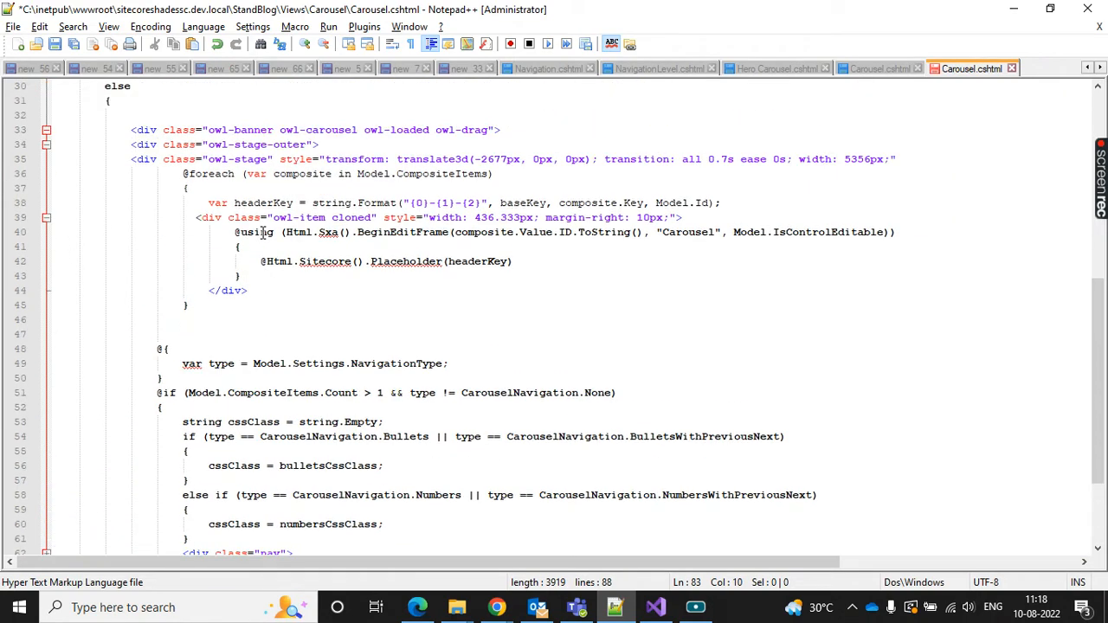
left_click(46, 218)
scroll(52, 243, "up", 2)
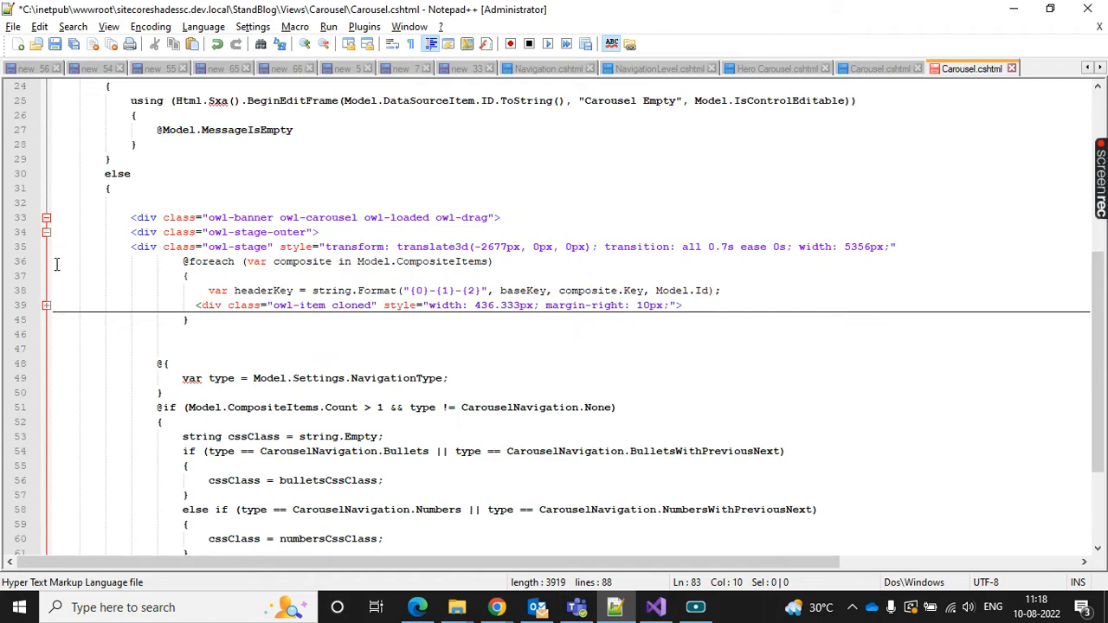
left_click(46, 234)
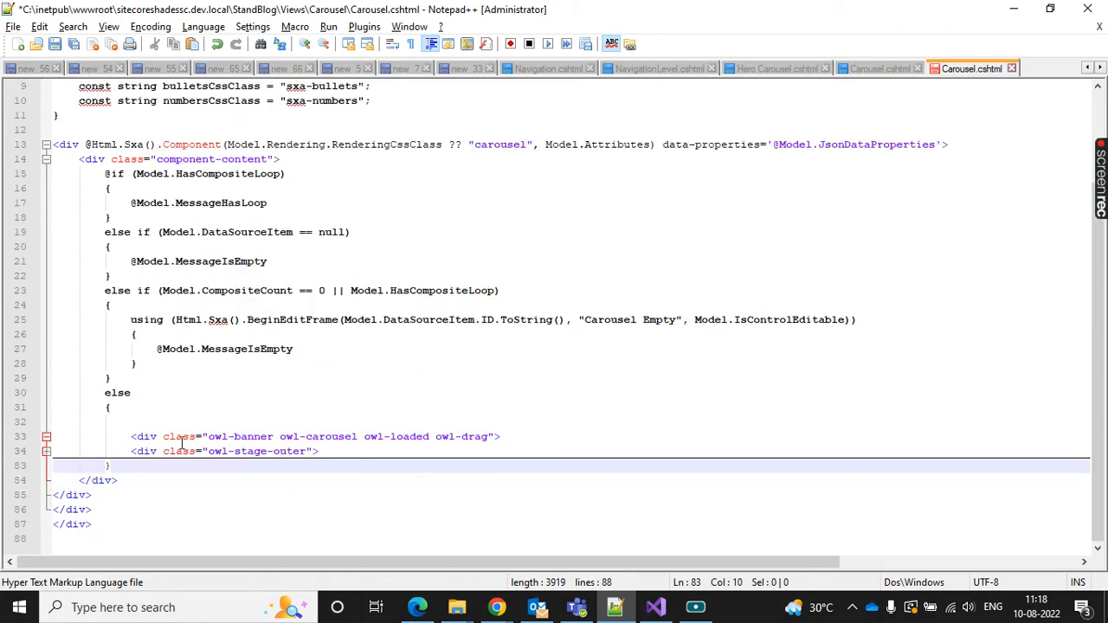
Delete the closing brace on line 83 and check which opening divs the closing tags below it match
key("BackSpace")
key("Down")
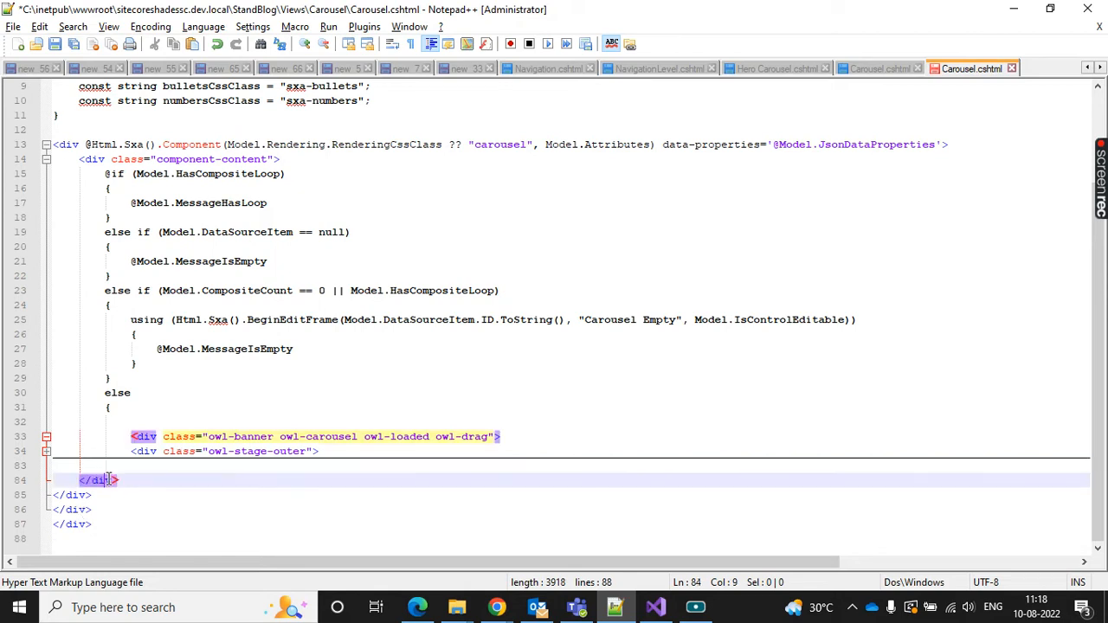
left_click(85, 495)
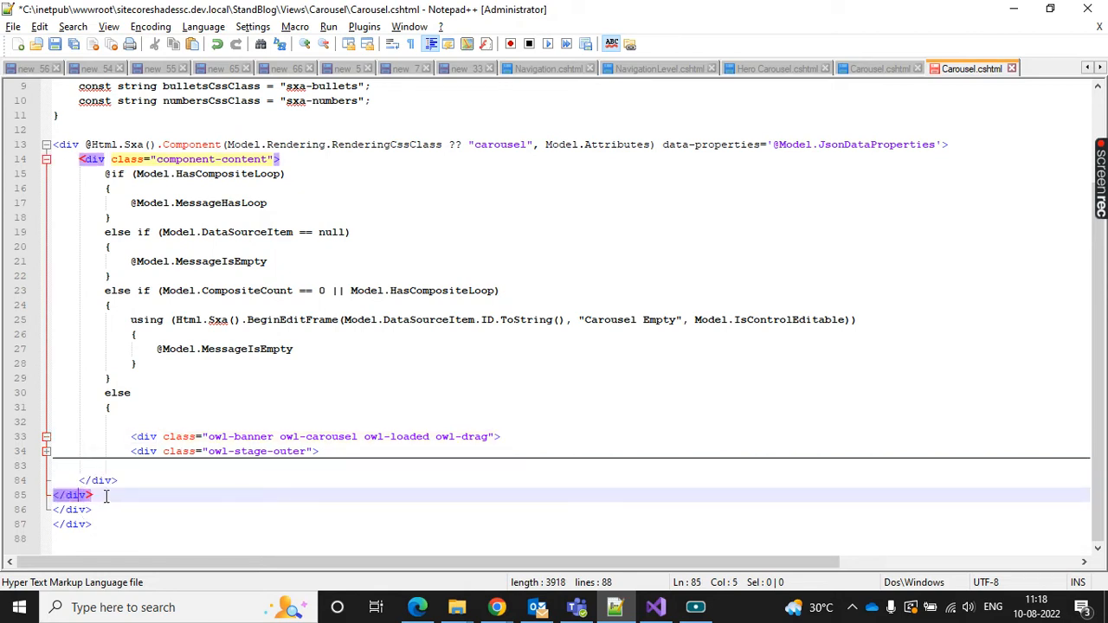
left_click(110, 495)
key("Return")
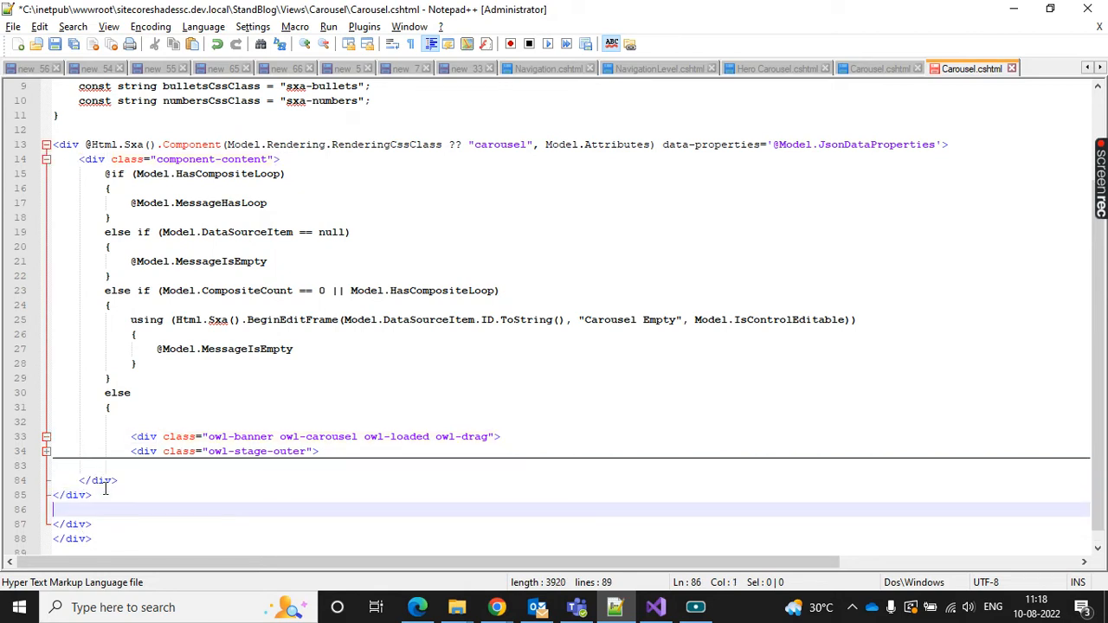
type("}")
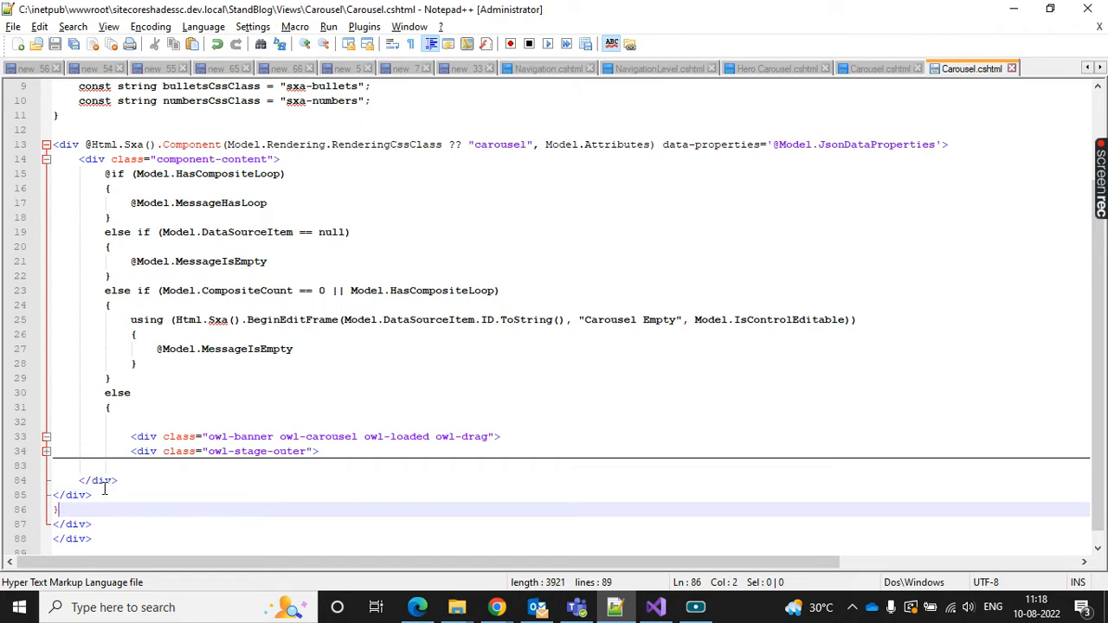
key("BackSpace")
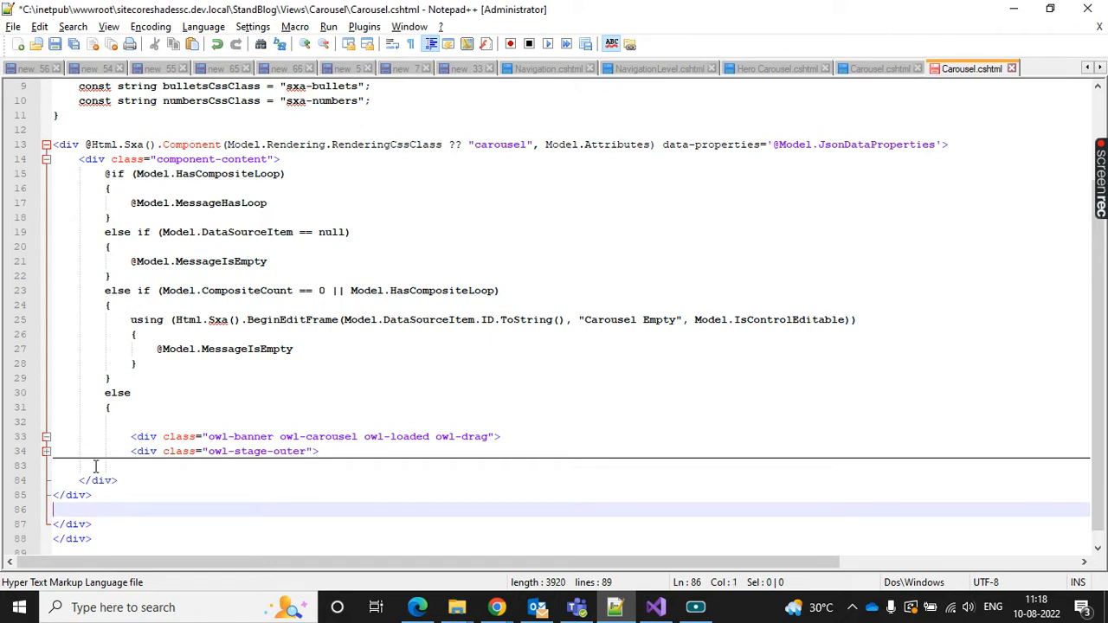
Add the else block's closing brace on a new line below the owl-banner div's closing tag and save Carousel.cshtml
left_click(103, 482)
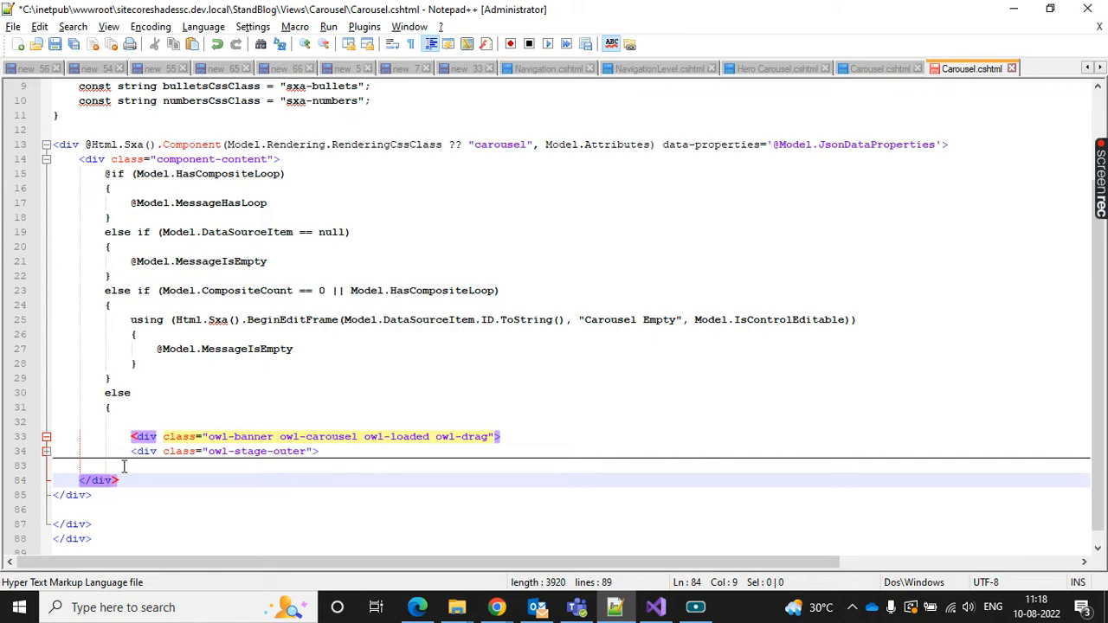
left_click(135, 483)
key("Return")
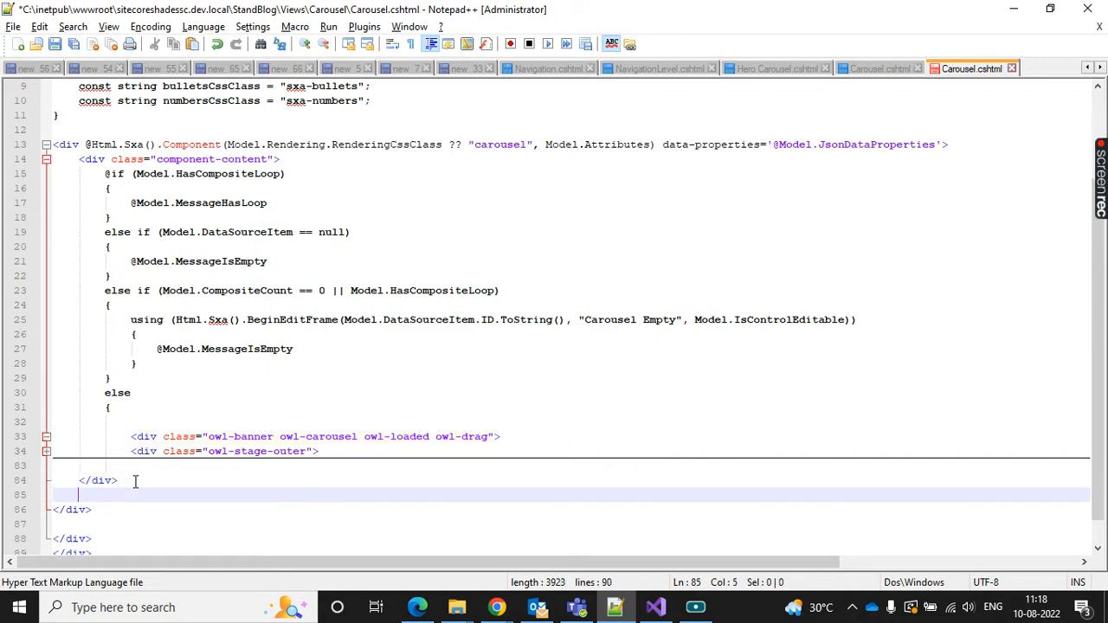
key("ctrl+s")
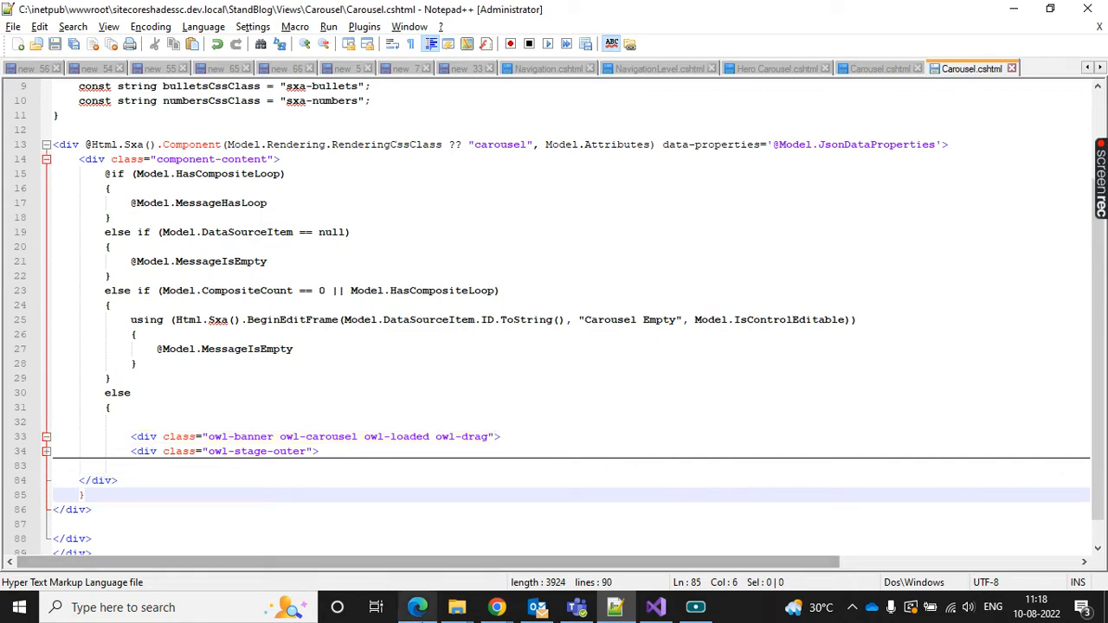
Switch to Edge, reload the standblog.dev.local page and look over how the carousel banner renders
left_click(417, 608)
left_click(93, 42)
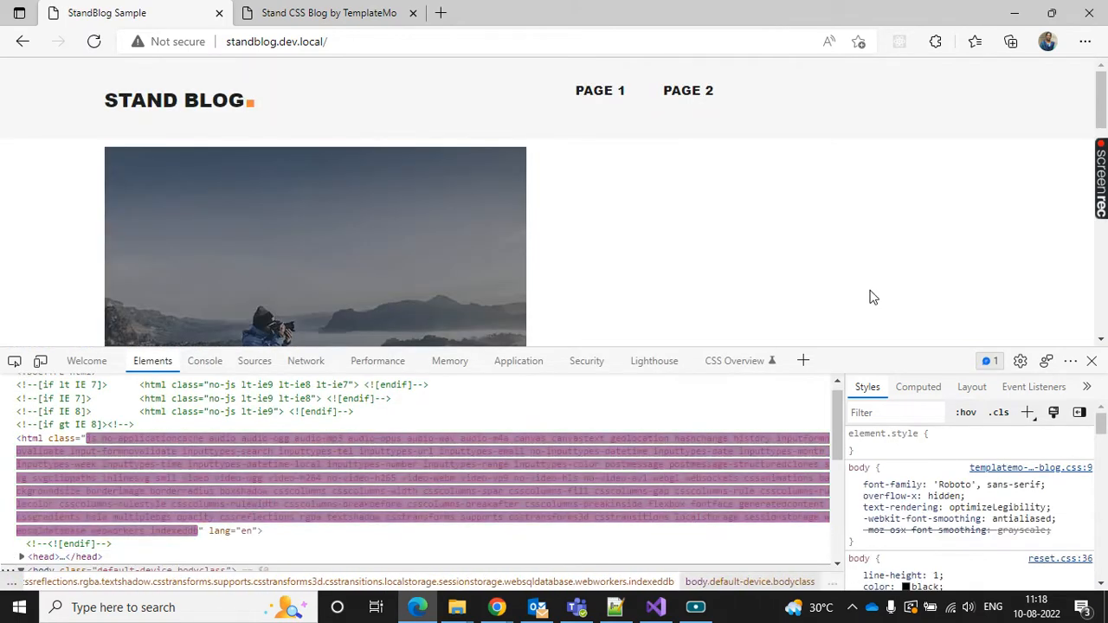
scroll(678, 223, "down", 2)
scroll(677, 222, "down", 2)
scroll(678, 223, "up", 2)
scroll(678, 223, "down", 2)
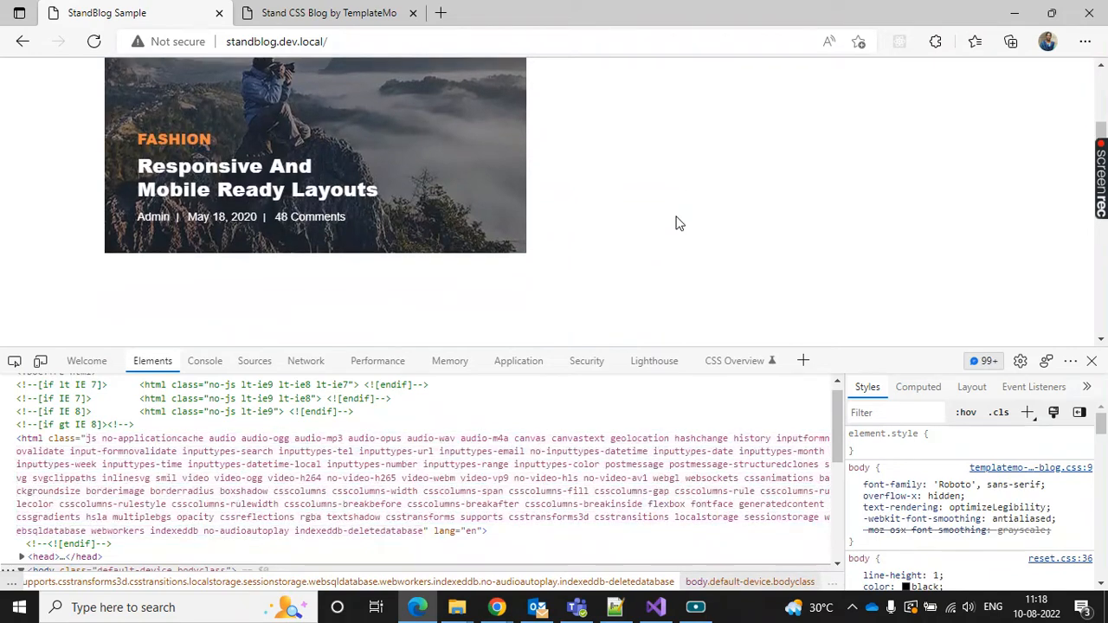
scroll(678, 222, "up", 1)
scroll(498, 278, "up", 1)
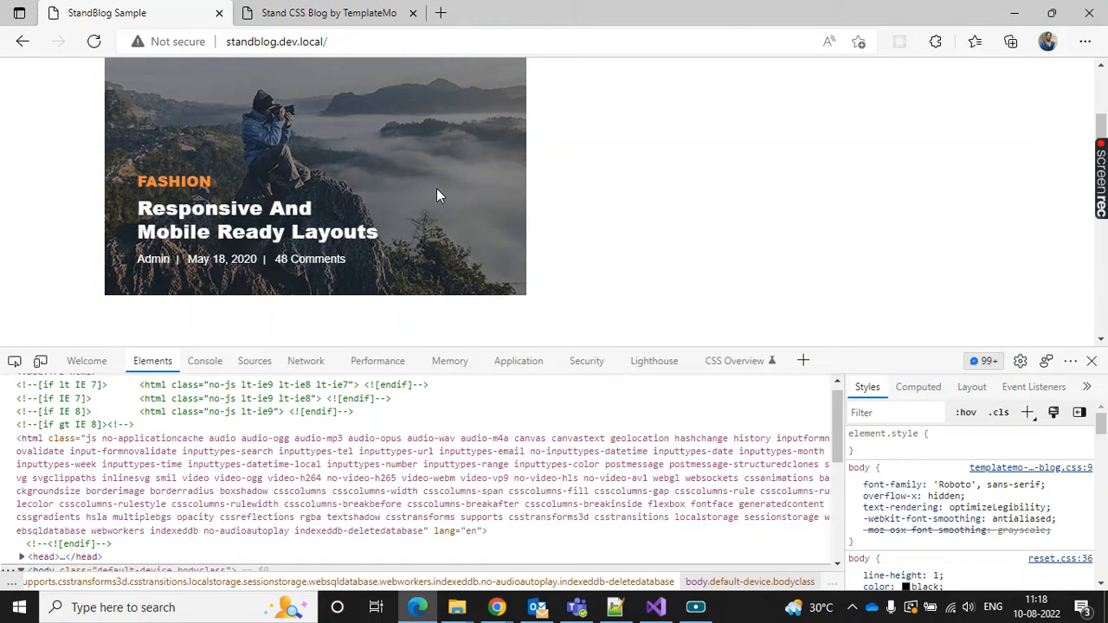
Inspect the banner heading in the developer tools and collapse its enclosing "row active" div
right_click(337, 227)
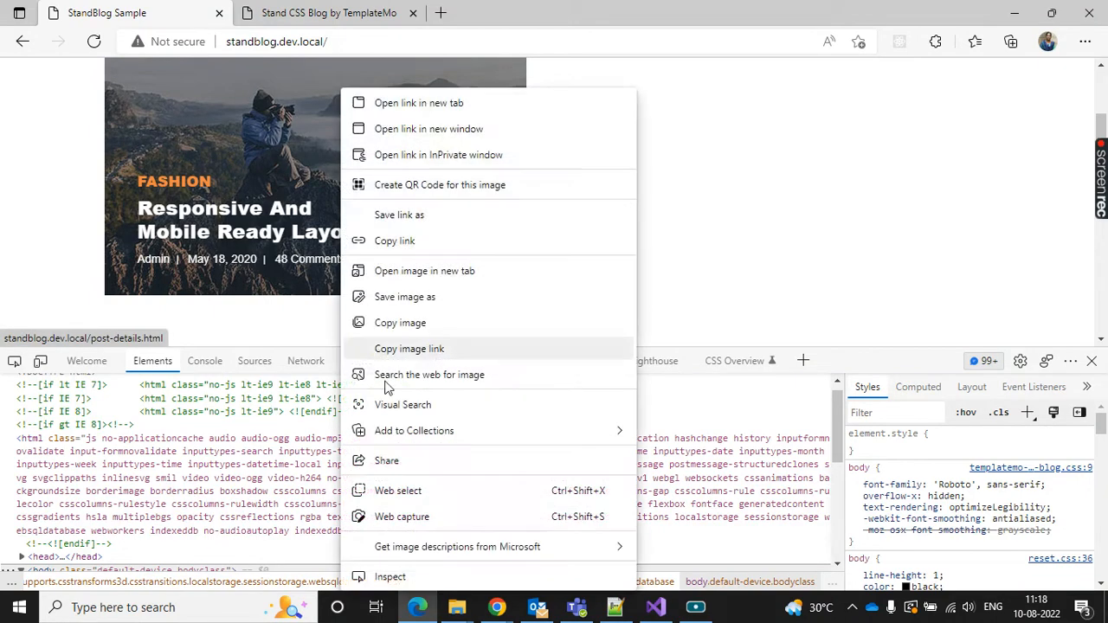
left_click(425, 570)
scroll(118, 444, "up", 3)
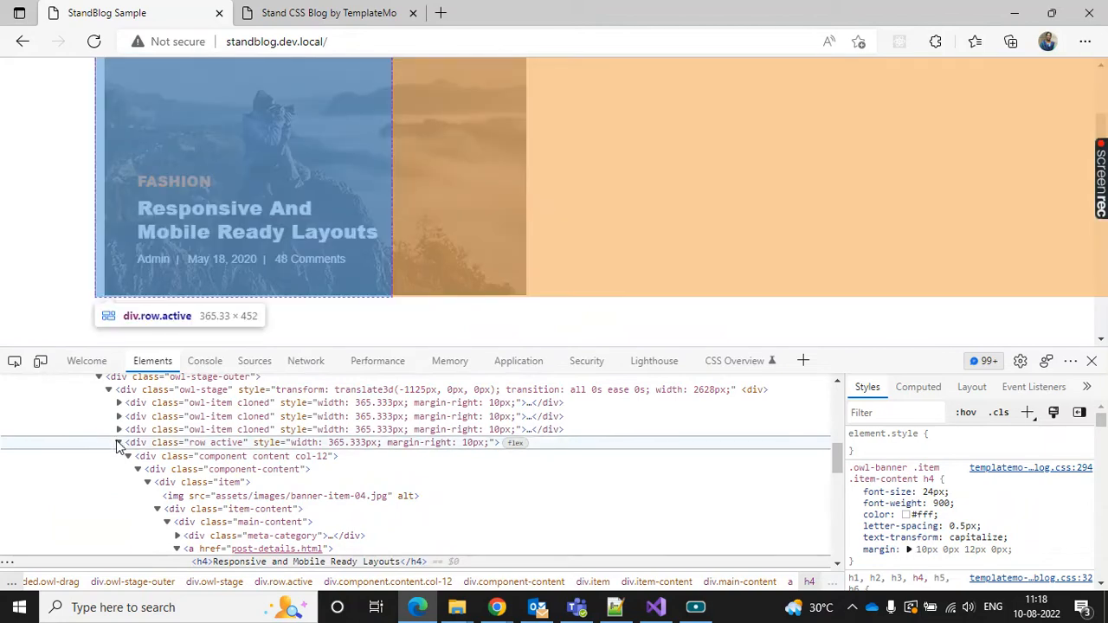
left_click(118, 444)
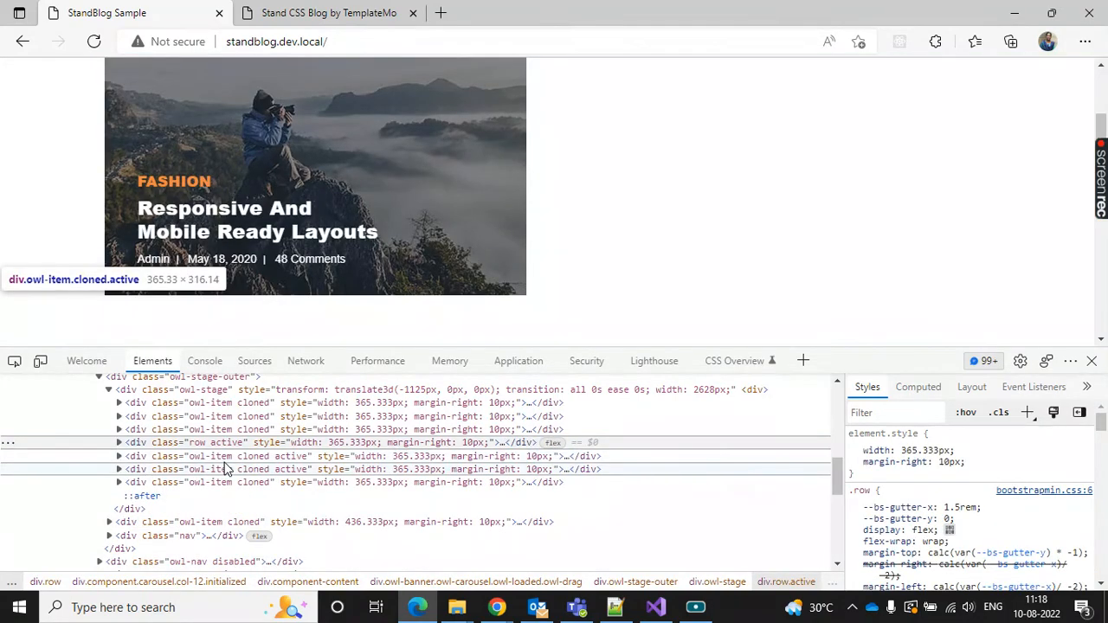
Examine the owl-stage div and its cloned owl-item and "row active" children, comparing their classes and page positions
left_click(225, 468)
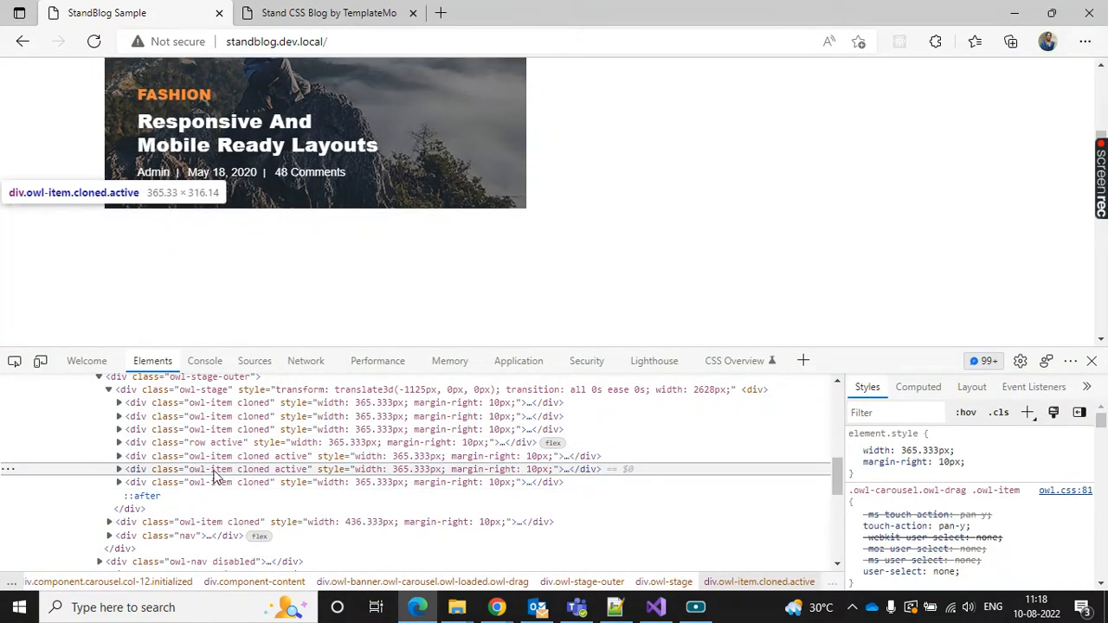
left_click(269, 445)
left_click(281, 472)
left_click(318, 458)
left_click(333, 432)
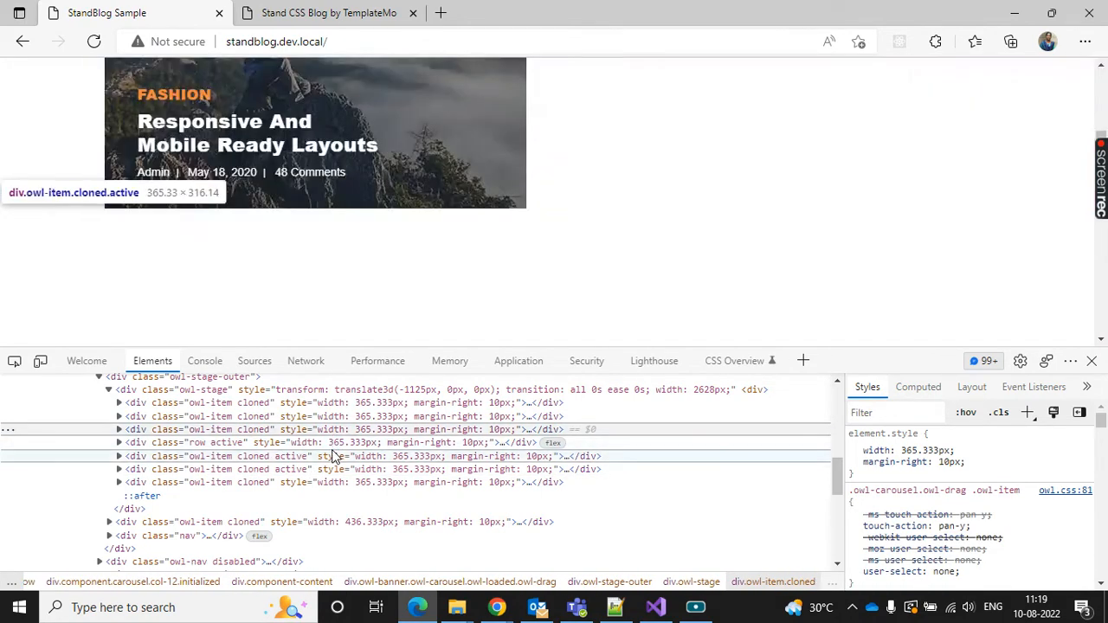
left_click(333, 456)
left_click(348, 419)
left_click(385, 402)
scroll(525, 461, "up", 1)
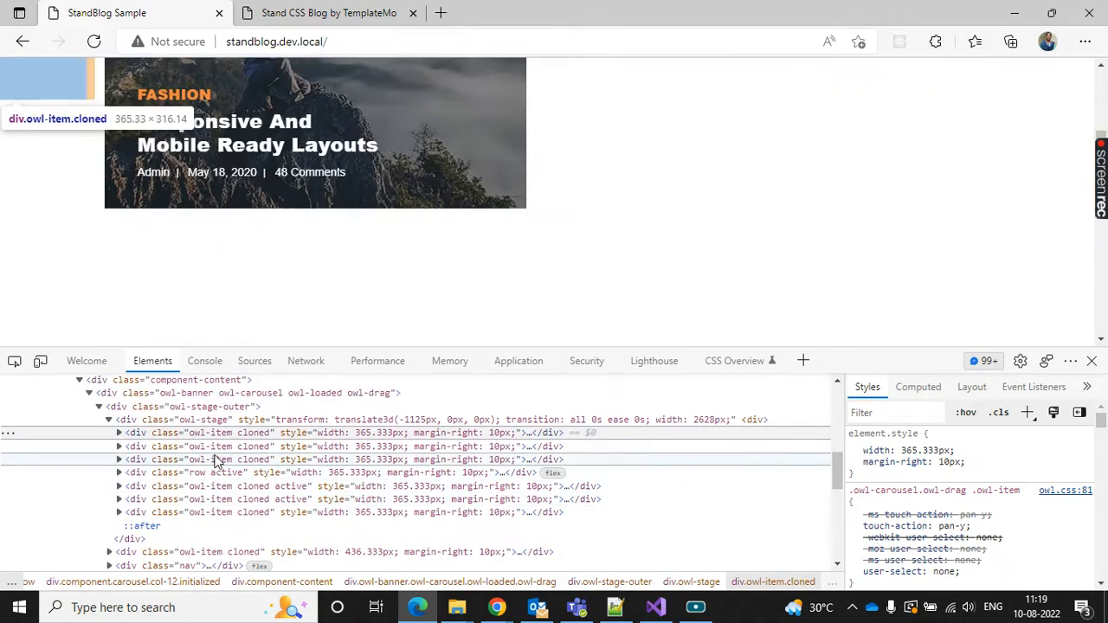
left_click(245, 422)
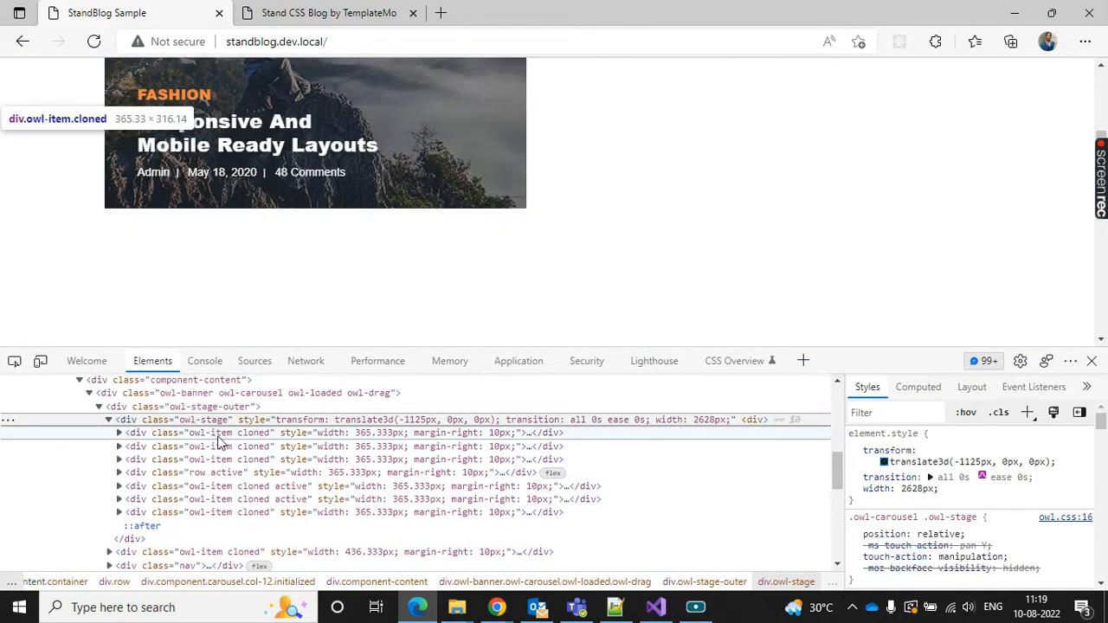
left_click(218, 437)
left_click(219, 448)
left_click(226, 462)
left_click(233, 473)
left_click(244, 487)
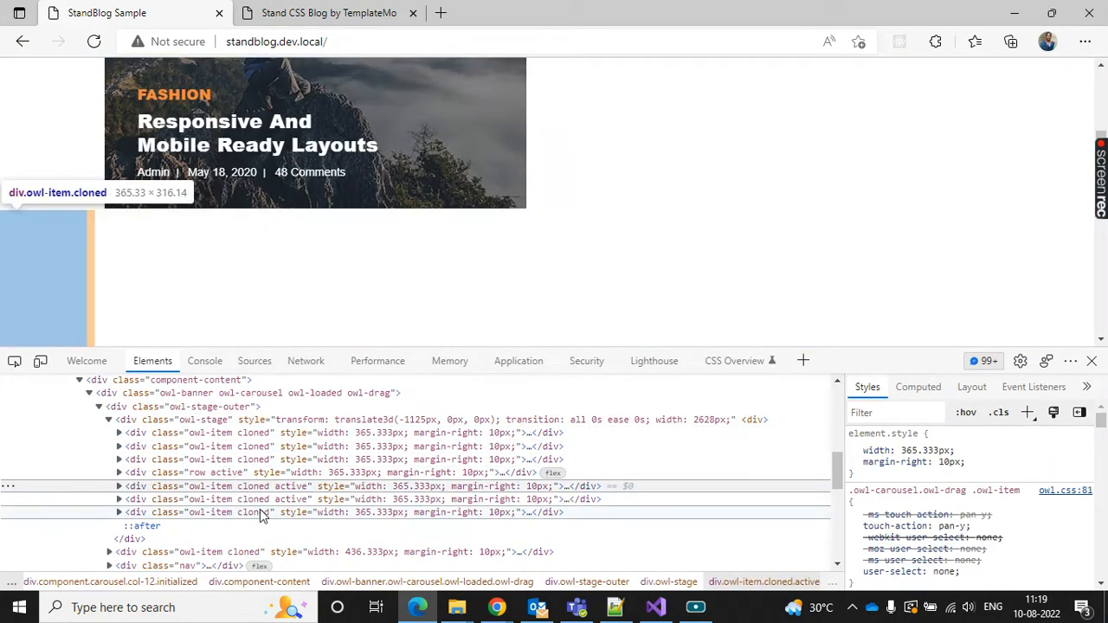
left_click(262, 513)
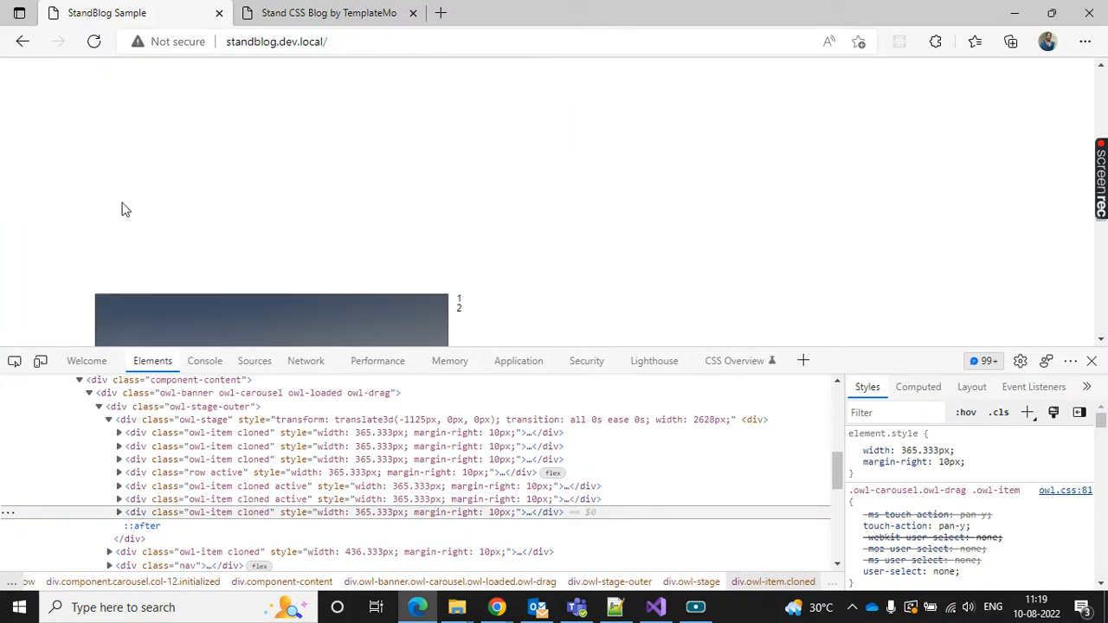
Close the developer tools and look over the rendered StandBlog page down to the footer
scroll(122, 206, "down", 4)
left_click(1091, 361)
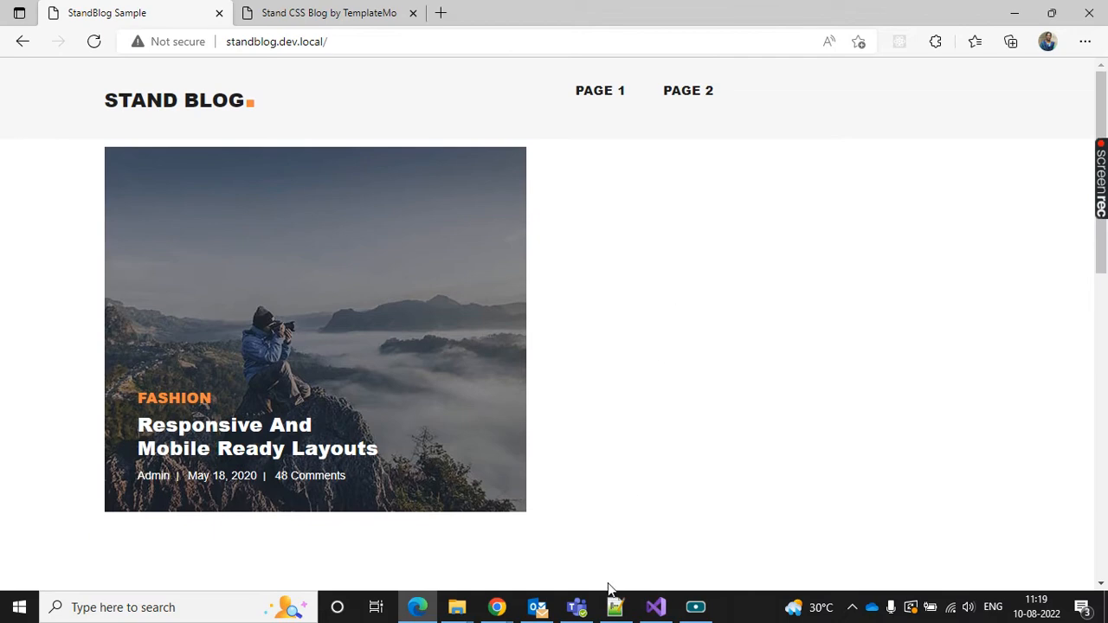
scroll(614, 285, "down", 9)
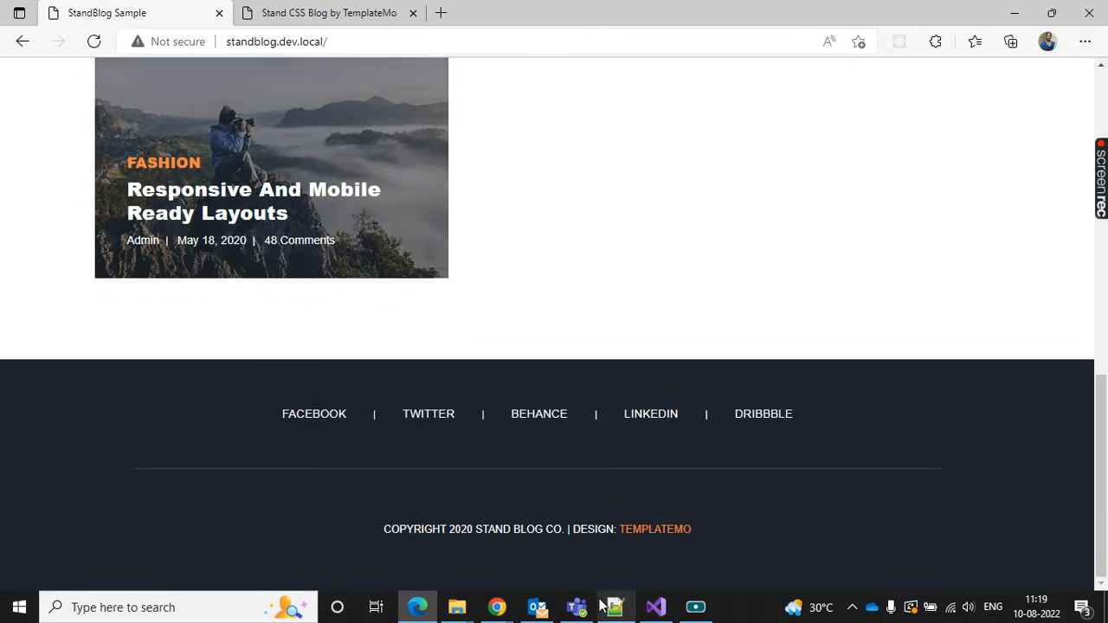
Switch to Notepad++ and undo the last edits in the original Carousel.cshtml under sitecoreshadessc.dev.local\Views\Carousel
left_click(611, 607)
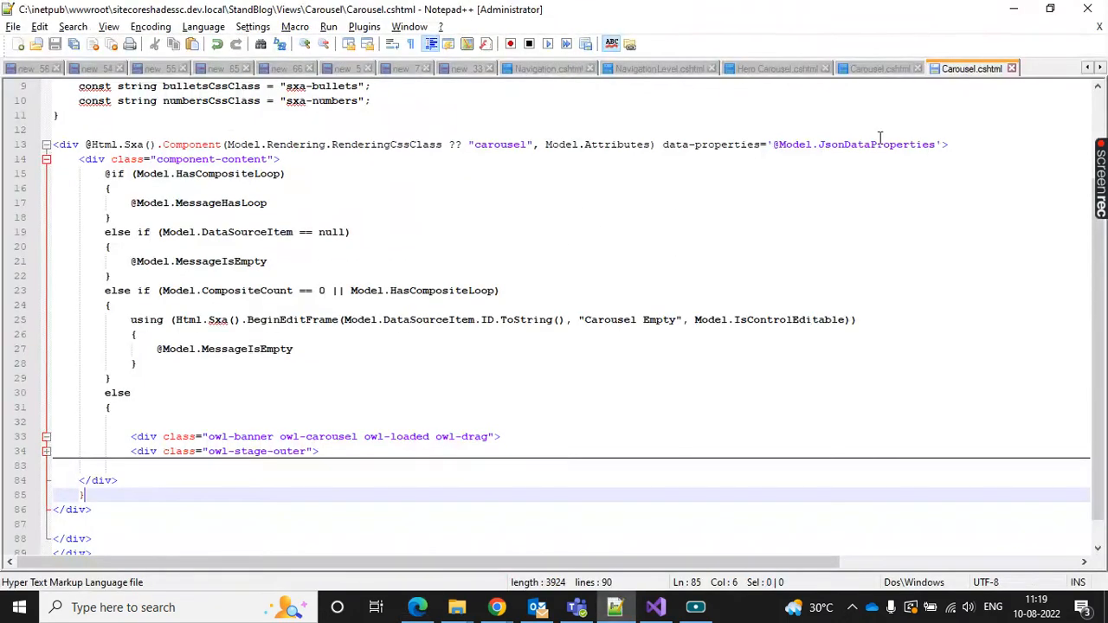
left_click(889, 70)
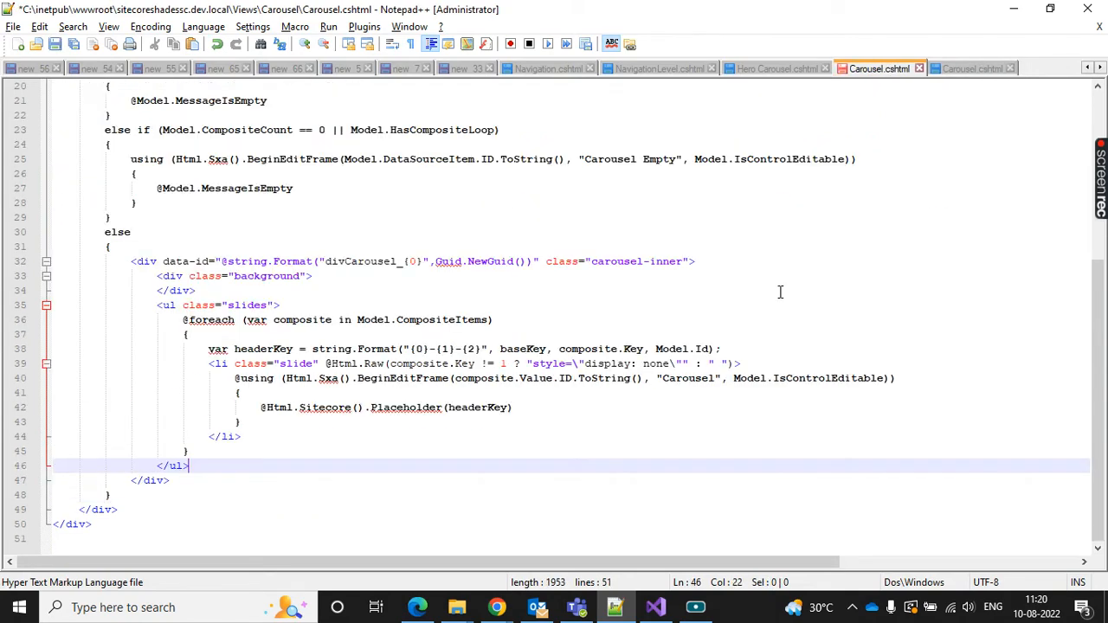
key("ctrl+z")
key("ctrl+z")
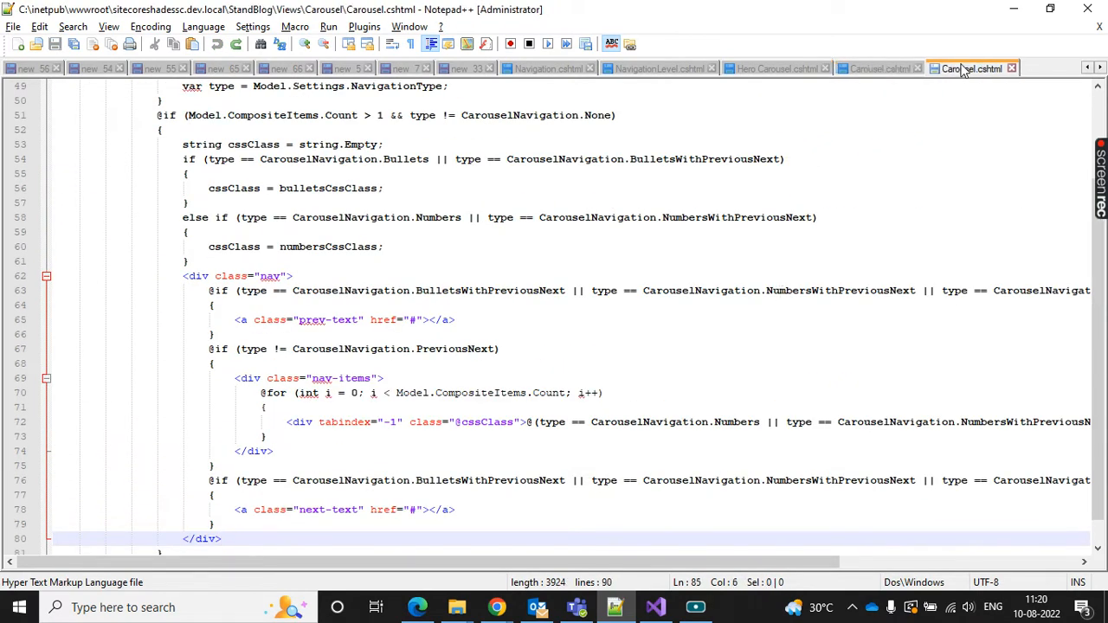
Unfold the collapsed blocks in the StandBlog Carousel.cshtml and delete the whole "nav" div with its previous, next and nav-items markup
left_click(970, 68)
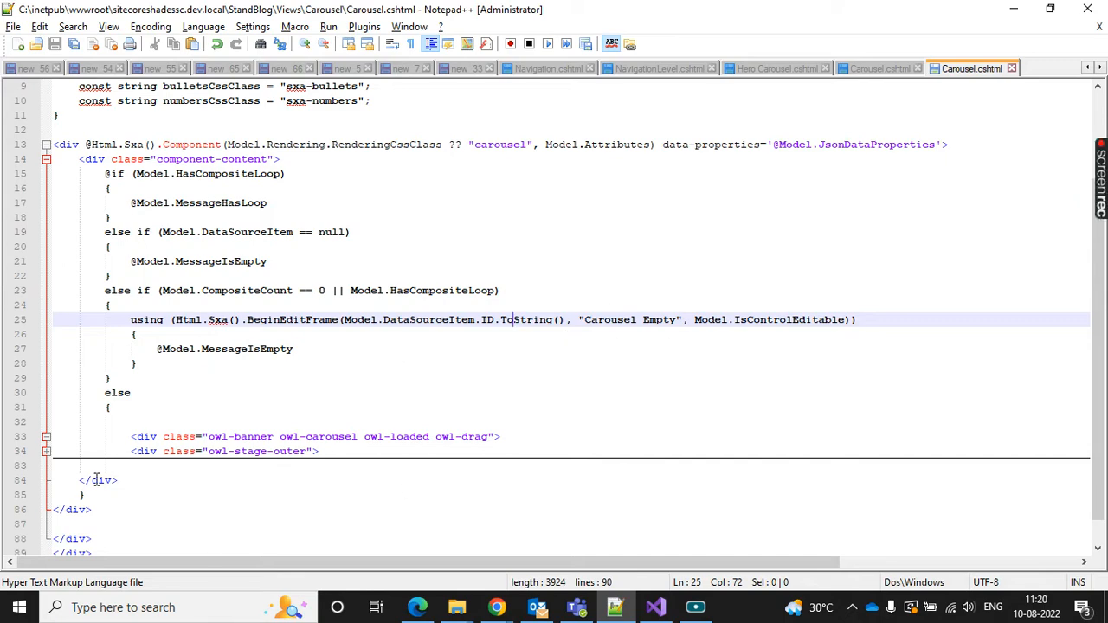
left_click(45, 451)
scroll(40, 457, "down", 5)
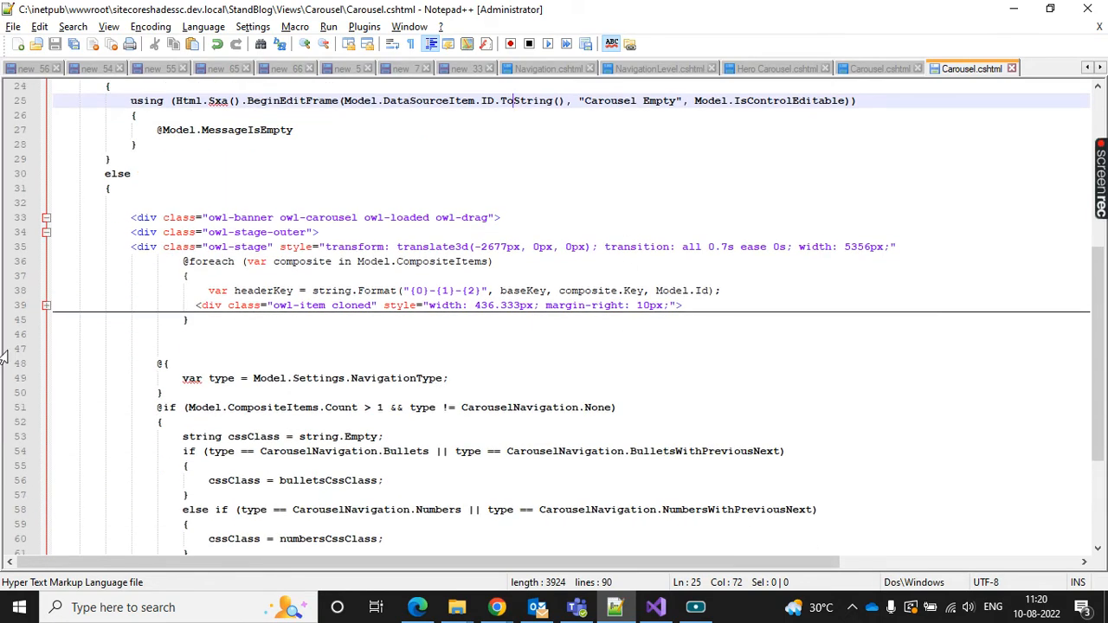
left_click(45, 308)
scroll(520, 351, "down", 6)
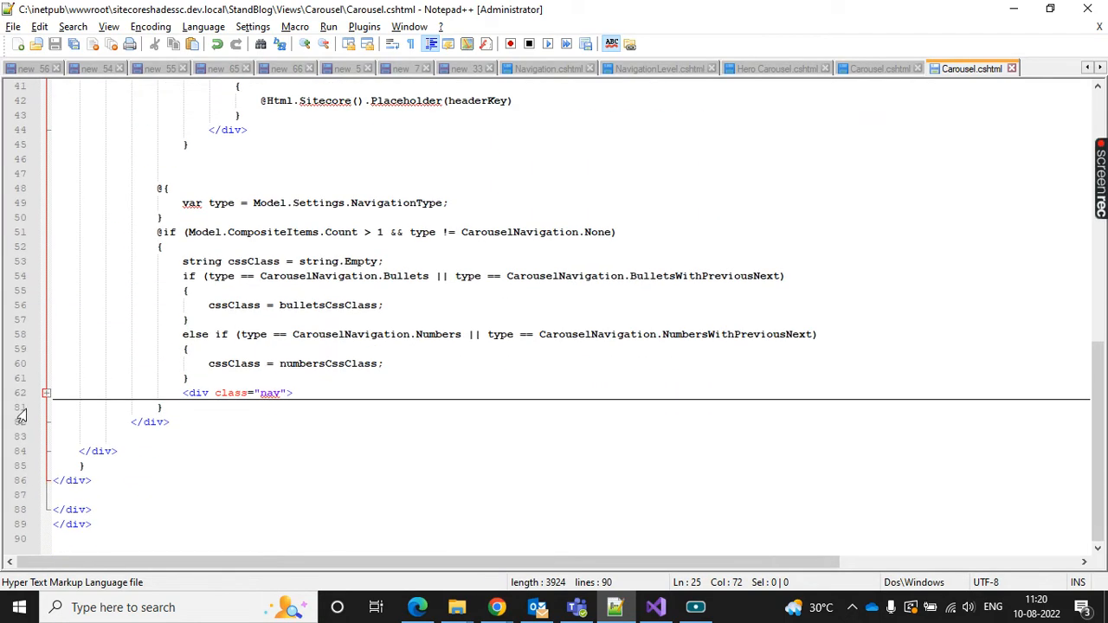
left_click(45, 393)
scroll(483, 288, "down", 4)
left_click(197, 218)
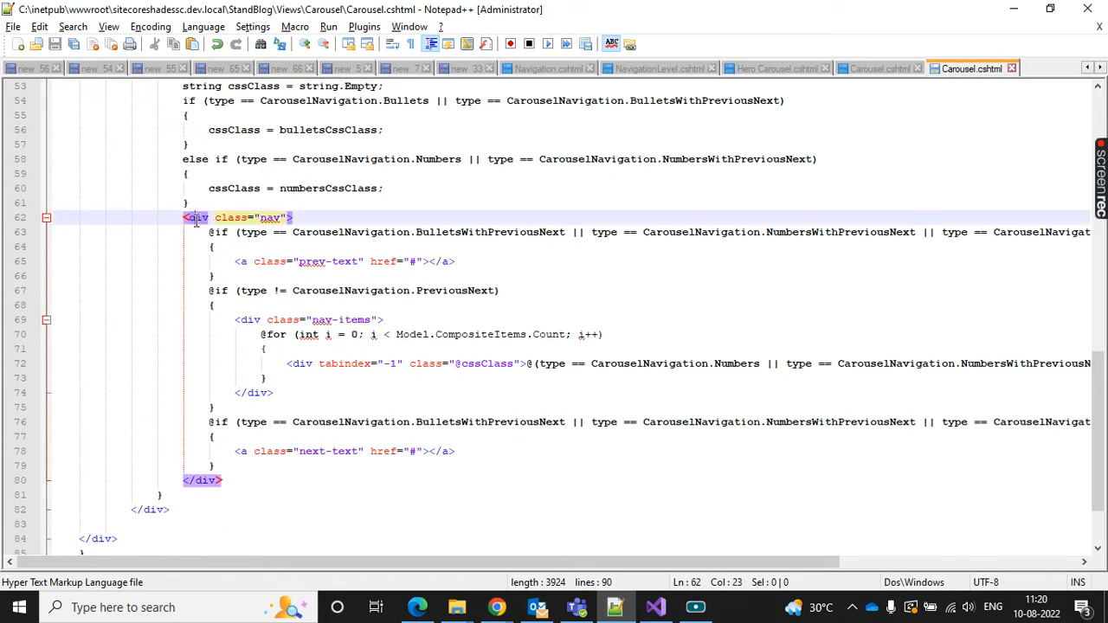
left_click_drag(171, 218, 242, 481)
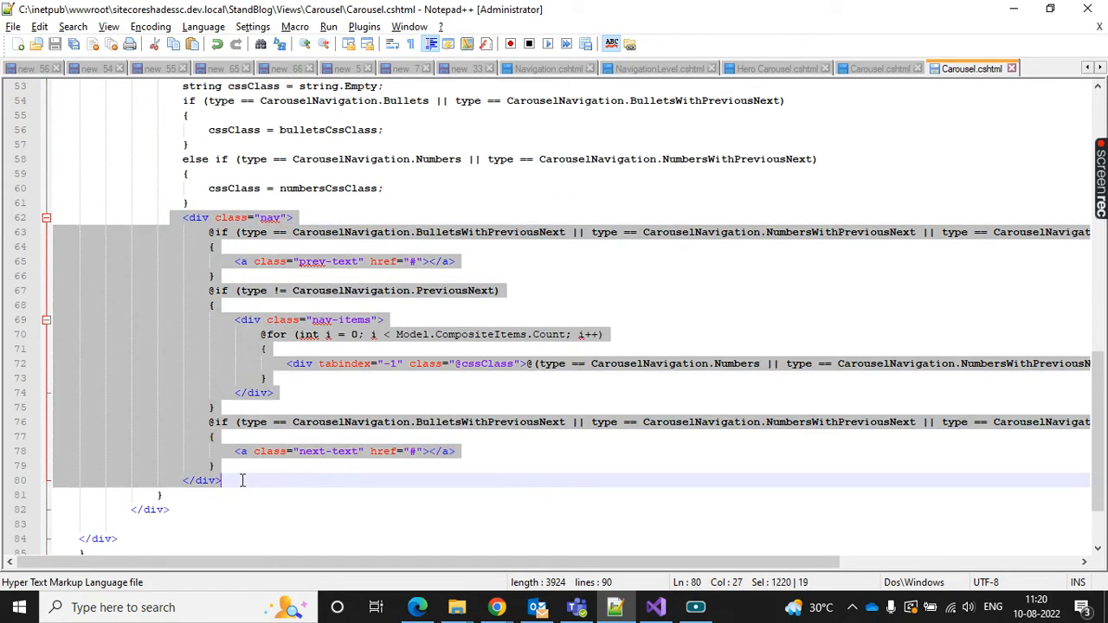
key("Delete")
left_click_drag(189, 380, 141, 263)
left_click(263, 278)
left_click(166, 407)
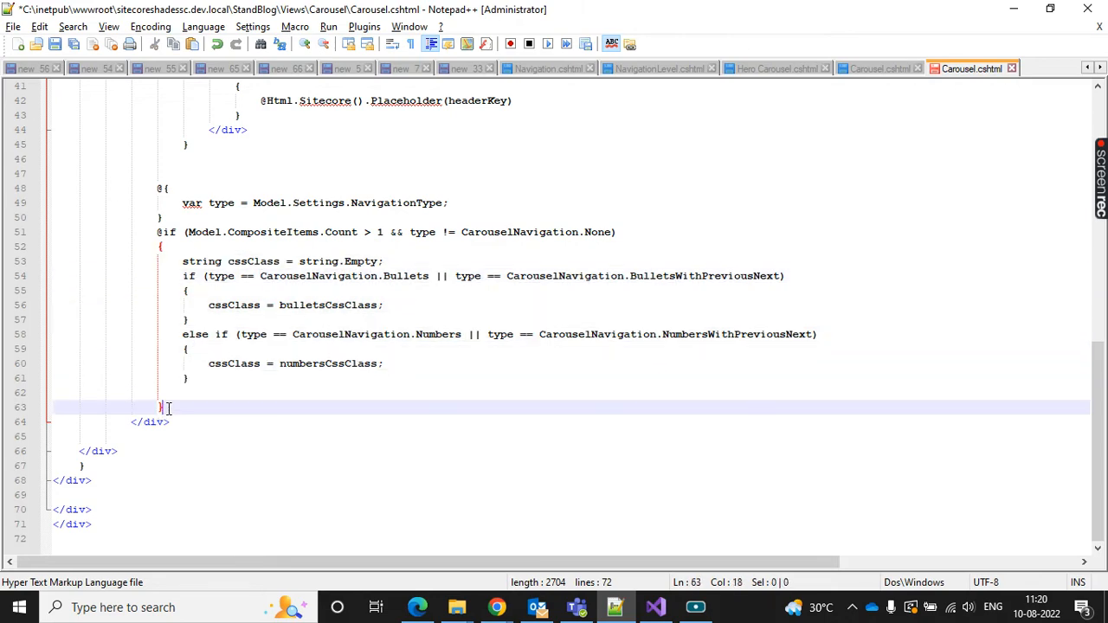
left_click_drag(175, 408, 54, 184)
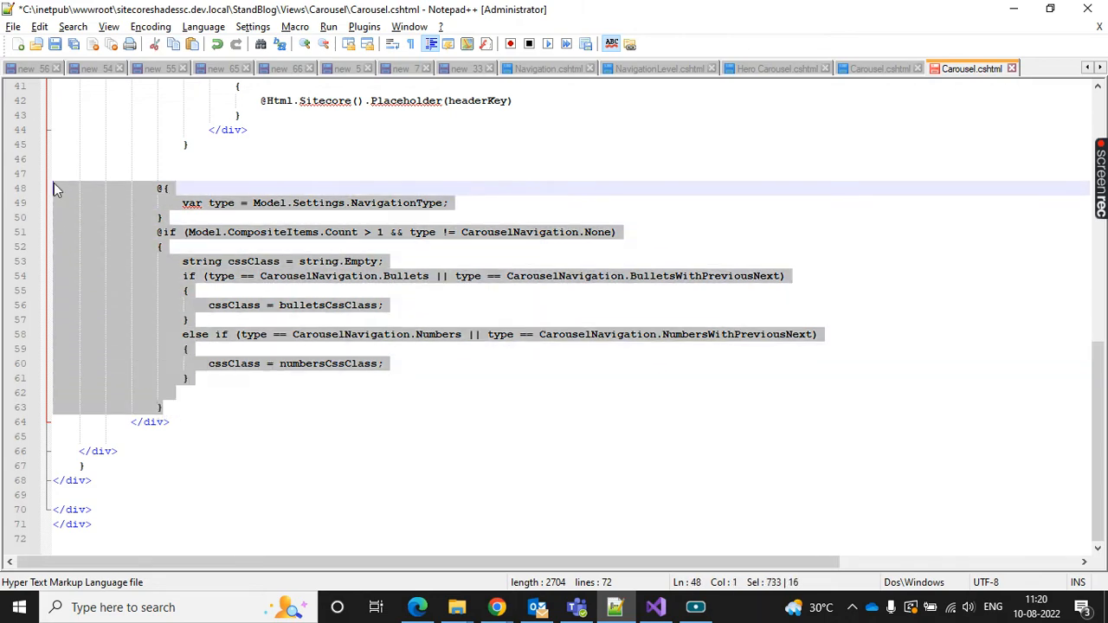
key("Delete")
key("BackSpace")
key("BackSpace")
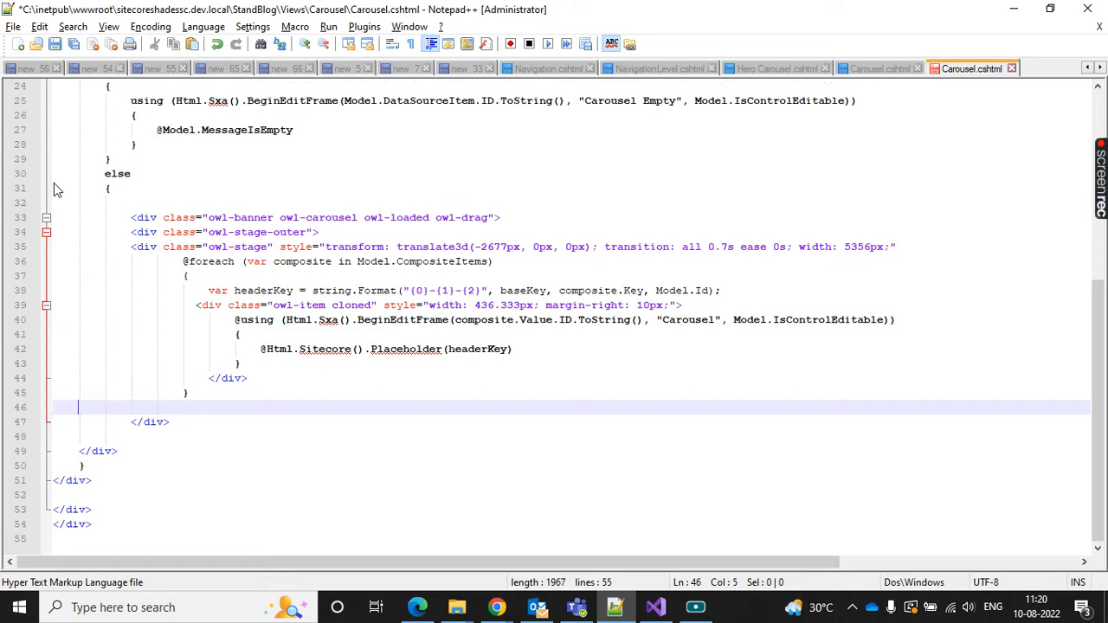
left_click(204, 392)
key("ctrl+s")
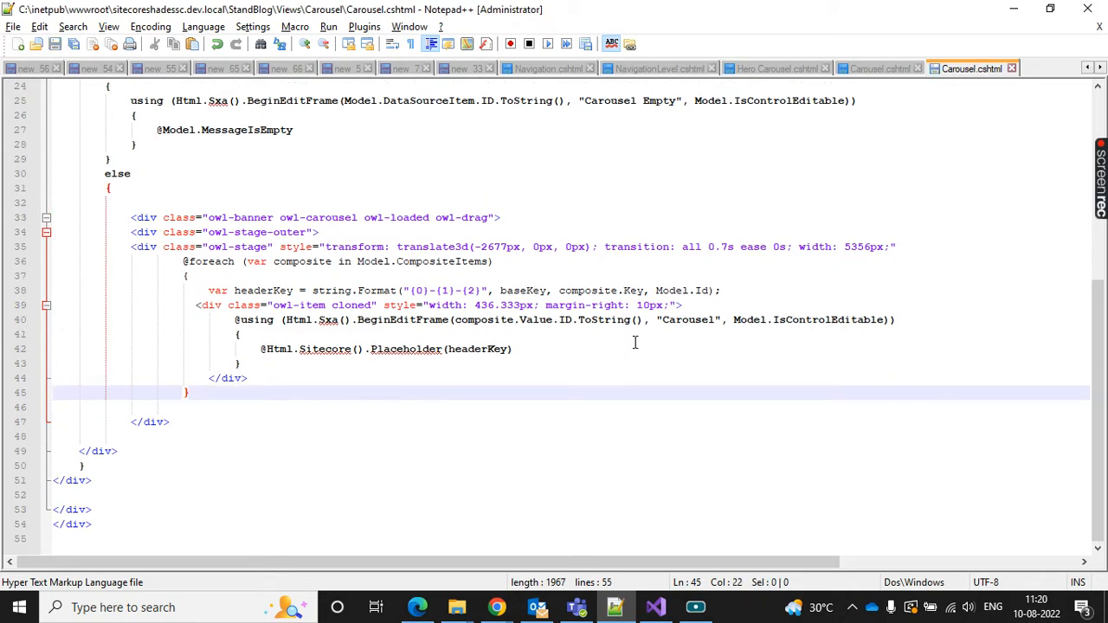
Switch to Edge, reload standblog.dev.local and look over the rendered banner and the rest of the page
left_click(417, 606)
key("F5")
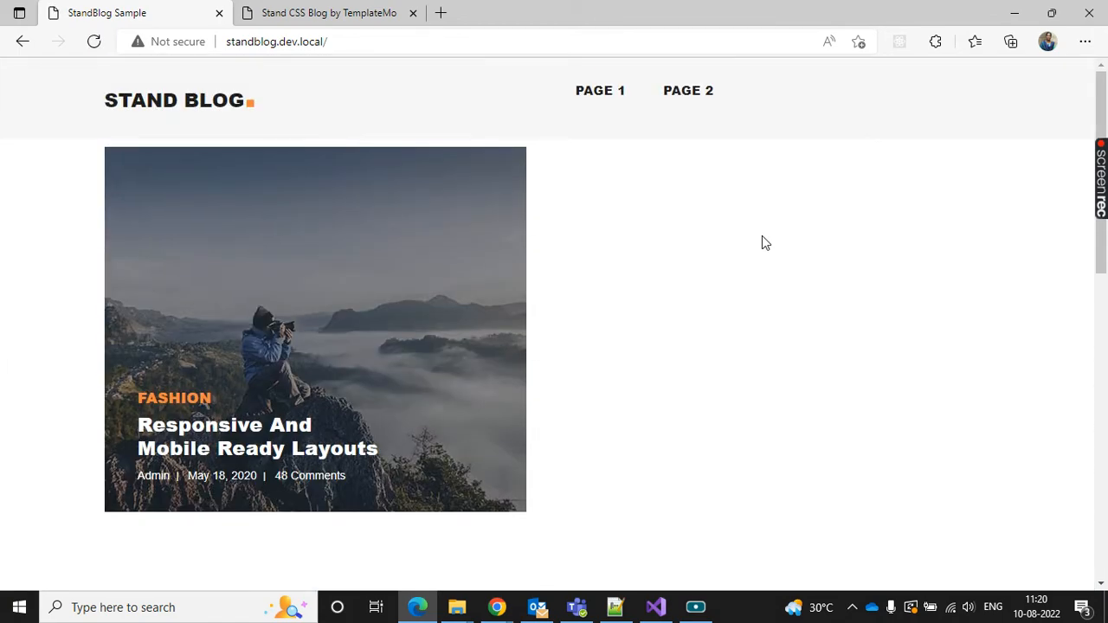
scroll(294, 254, "down", 9)
scroll(294, 254, "up", 6)
scroll(294, 259, "up", 4)
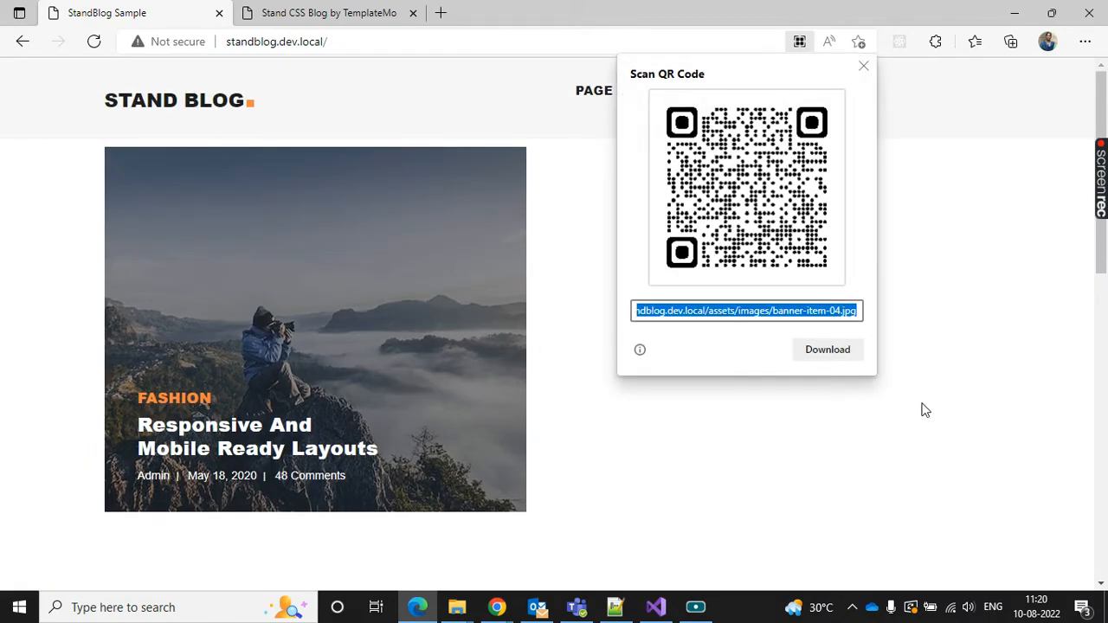
Dismiss the QR code popup, inspect the banner item in the developer tools and collapse its enclosing "row active" div
left_click(863, 66)
right_click(317, 396)
left_click(378, 383)
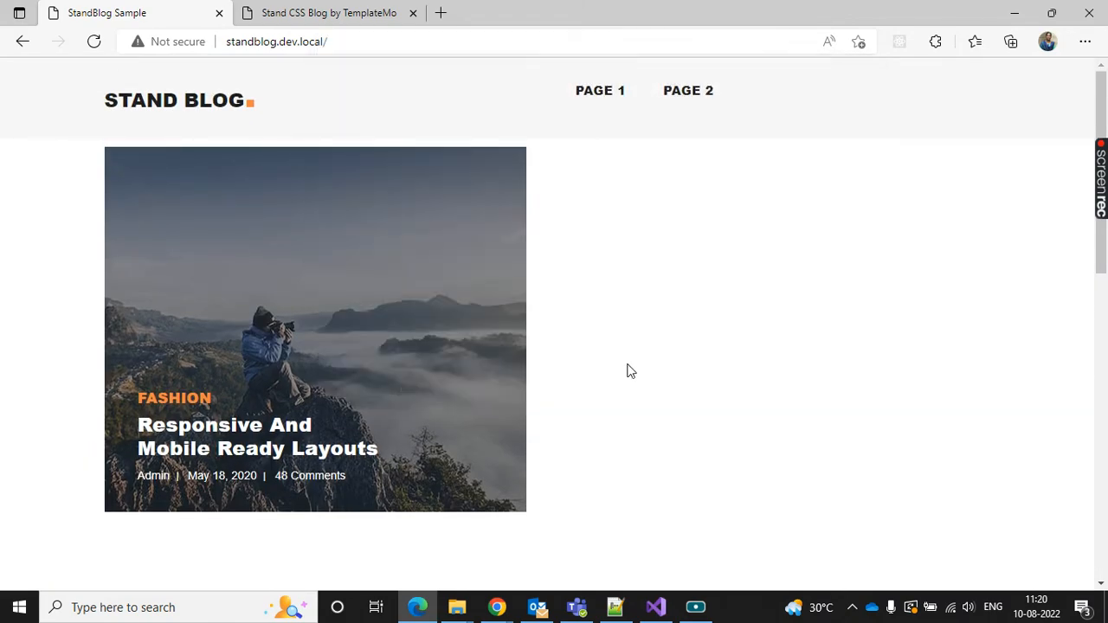
left_click(152, 451)
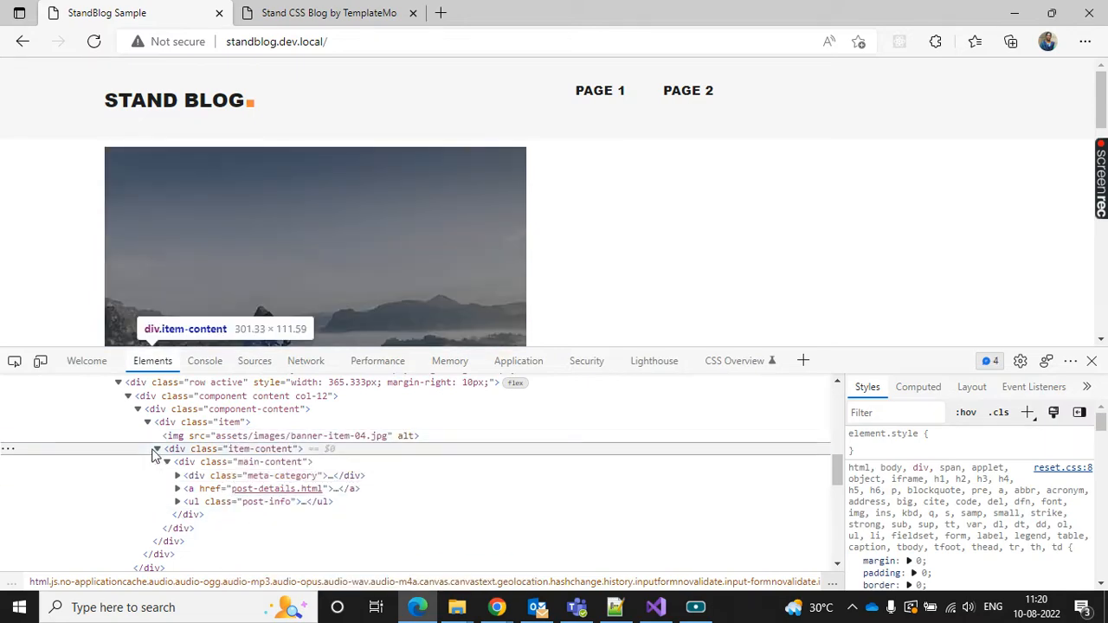
scroll(139, 437, "up", 1)
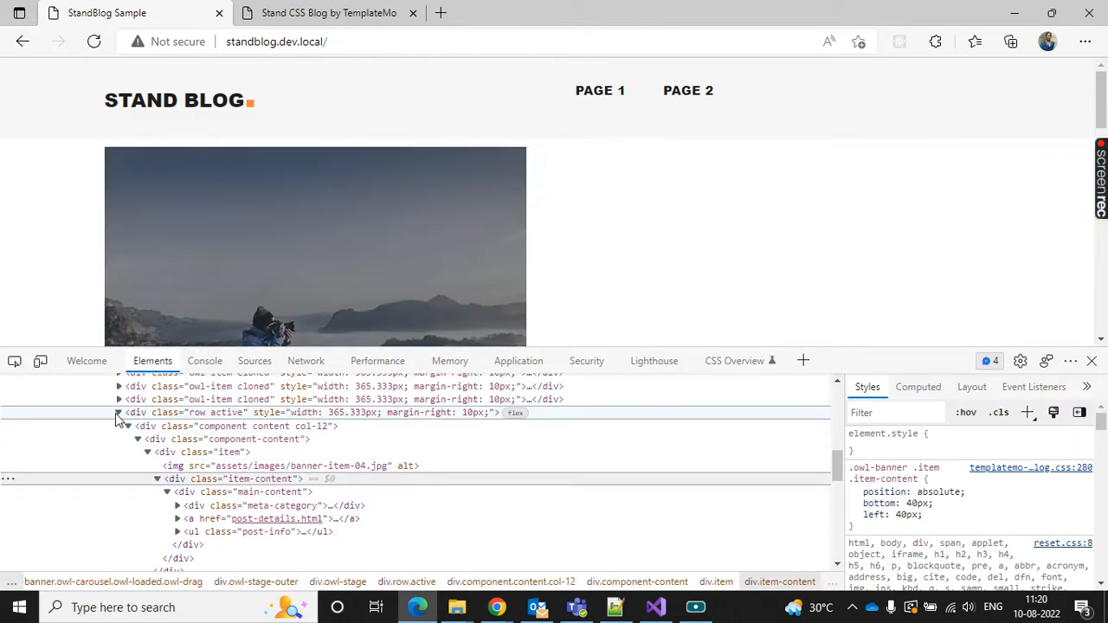
left_click(118, 412)
Examine the first "owl-item cloned" div and its siblings inside the owl-stage div against the rendered banner
scroll(519, 459, "up", 1)
left_click(390, 403)
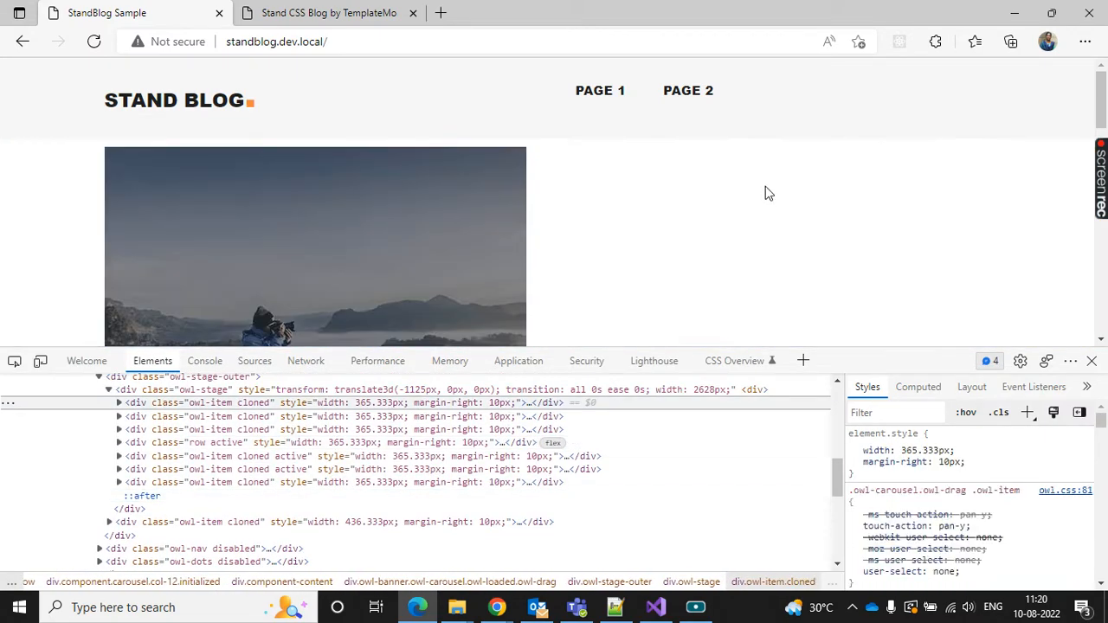
scroll(765, 192, "down", 1)
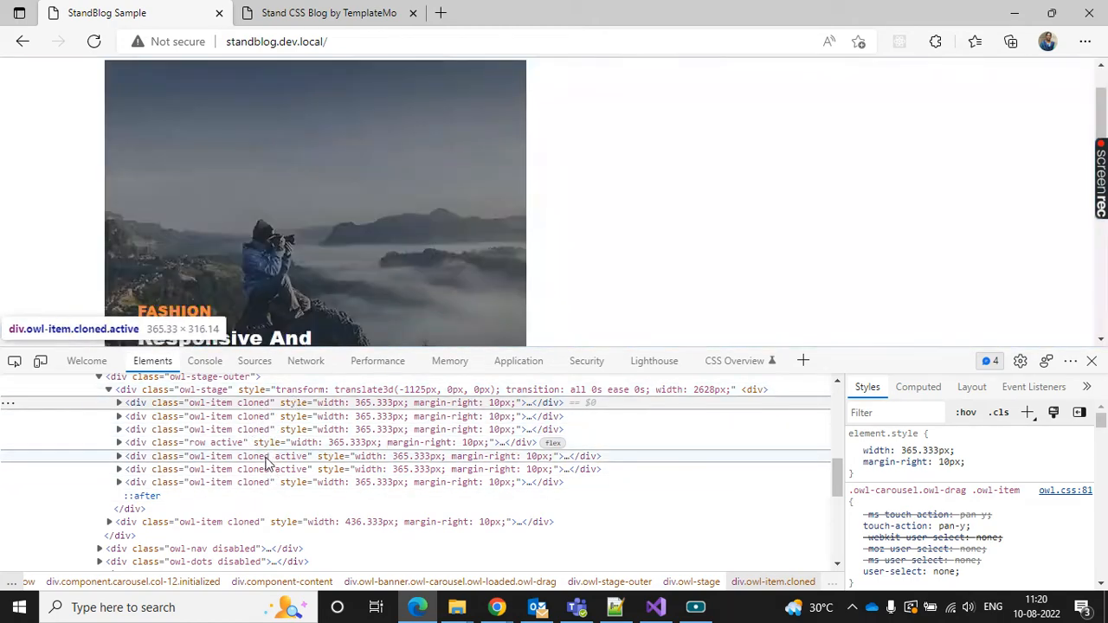
scroll(267, 464, "up", 1)
Return to Carousel.cshtml in Notepad++ and outdent the var headerKey line to align with the "owl-item cloned" div
left_click(615, 607)
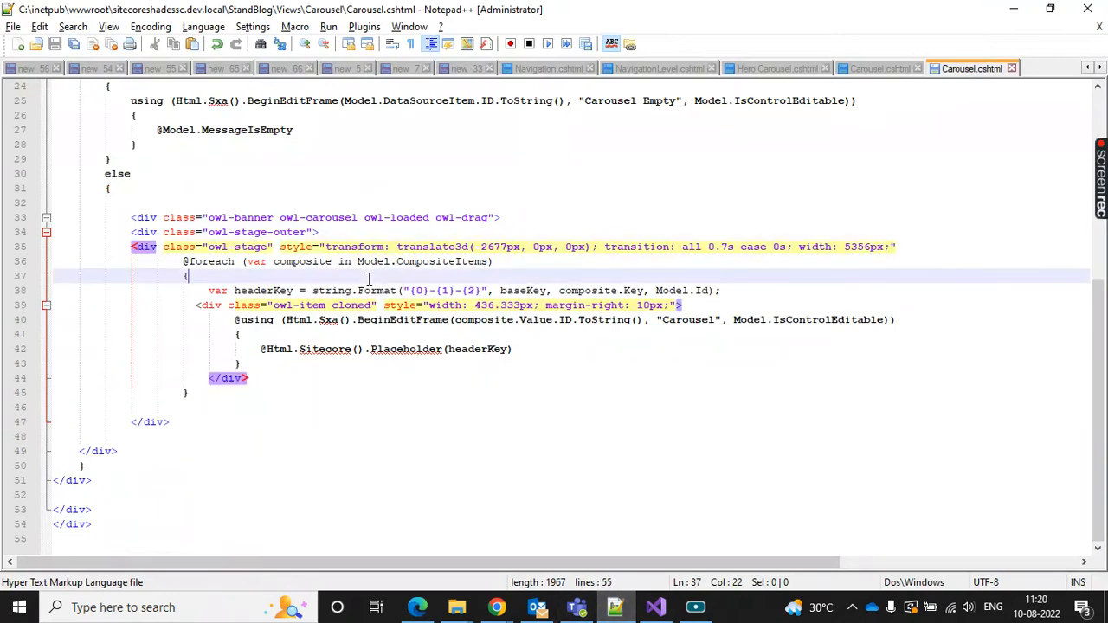
left_click(213, 292)
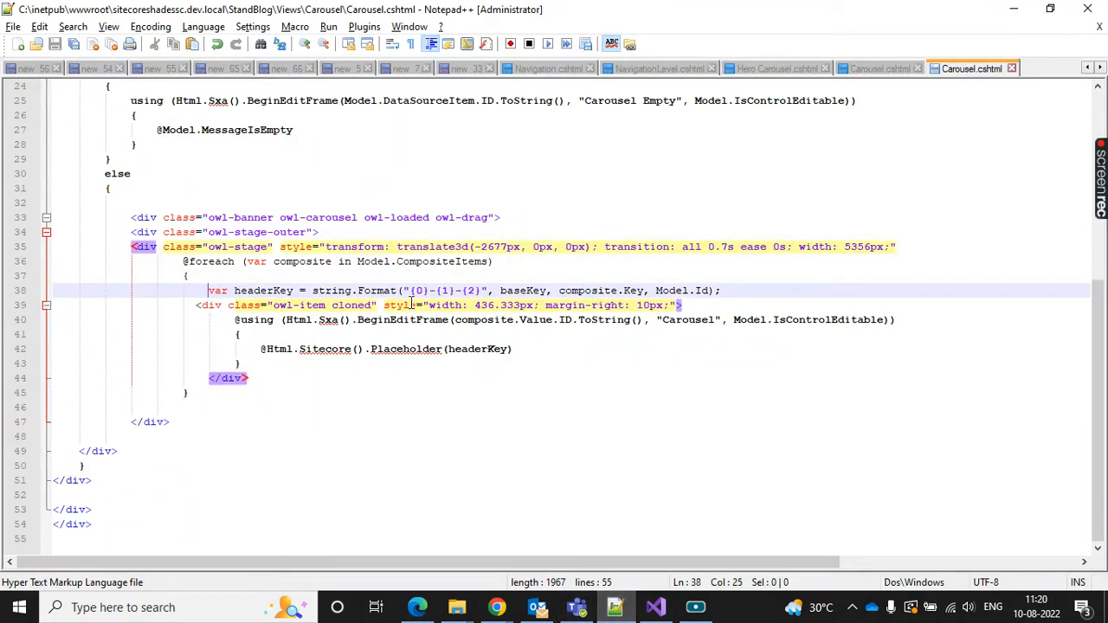
key("BackSpace")
key("BackSpace")
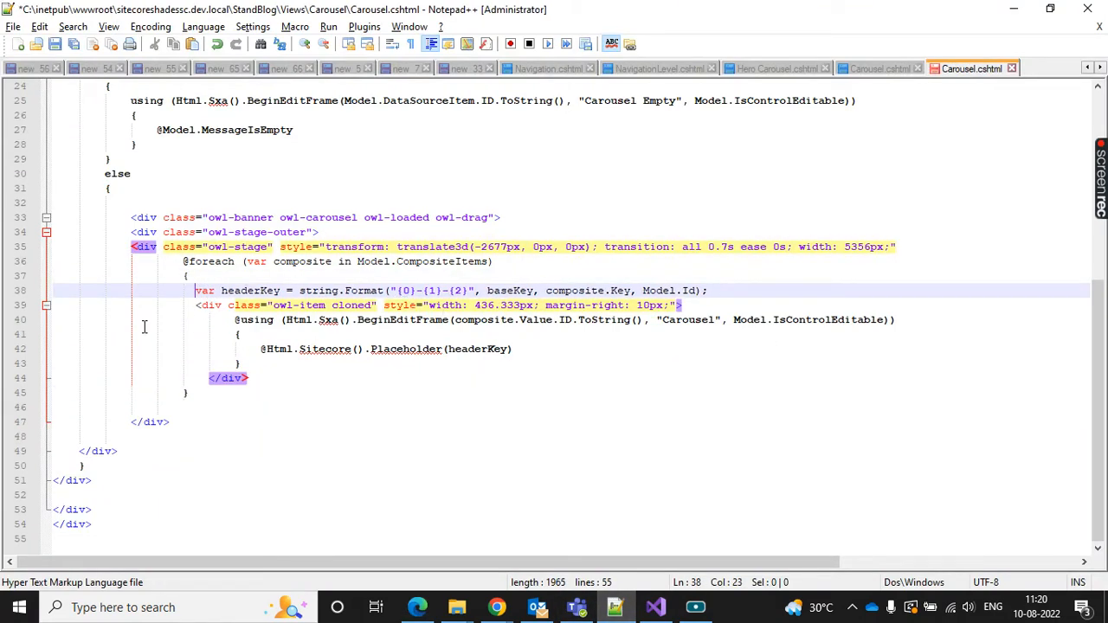
left_click(478, 331)
double_click(334, 305)
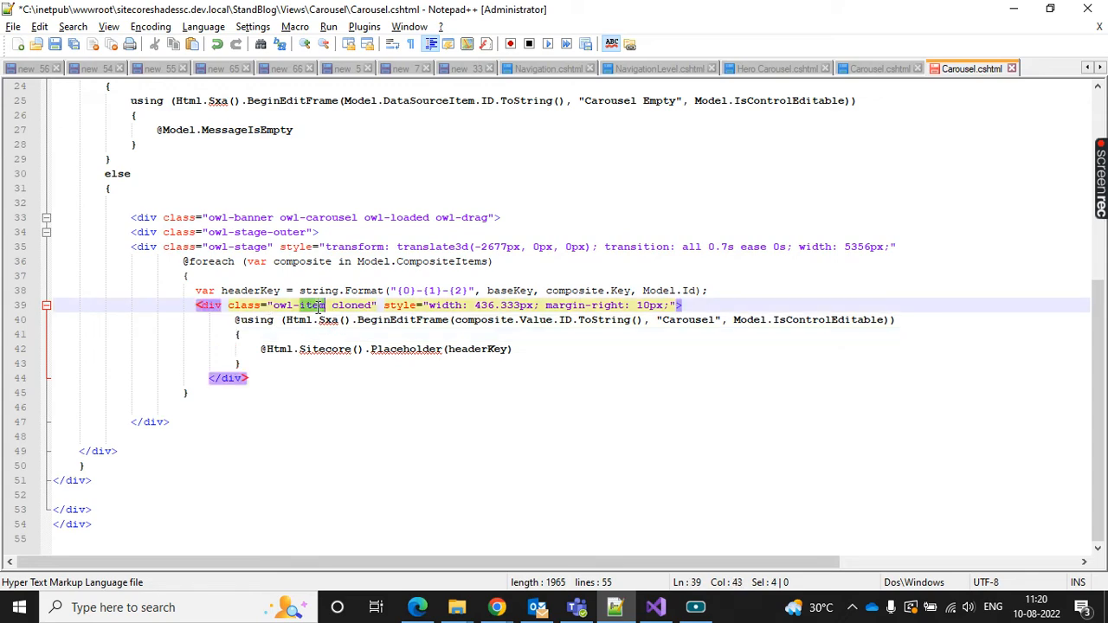
double_click(403, 320)
left_click(623, 362)
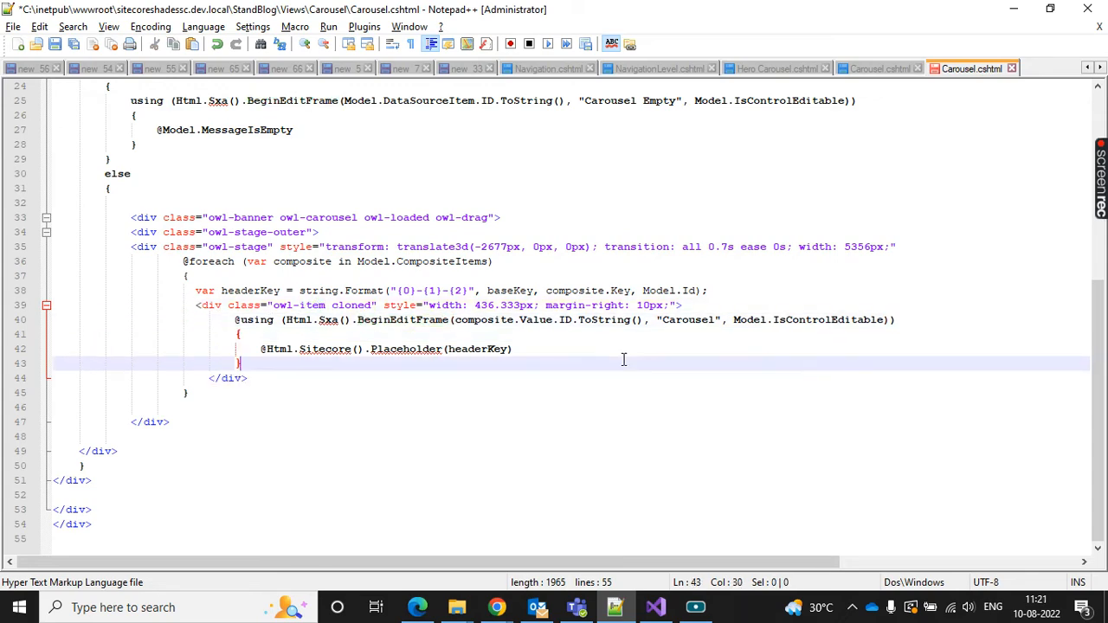
scroll(623, 359, "up", 2)
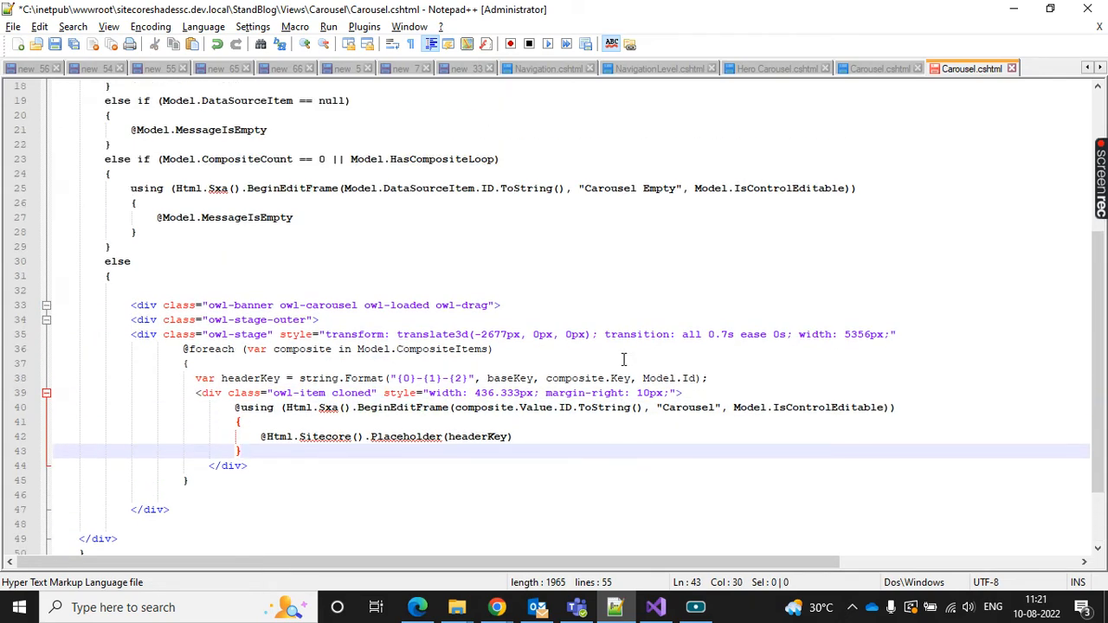
Switch to Edge, examine the row div inside the first cloned owl-item, and bring up the Stand CSS Blog template page for comparison
key("alt+Tab")
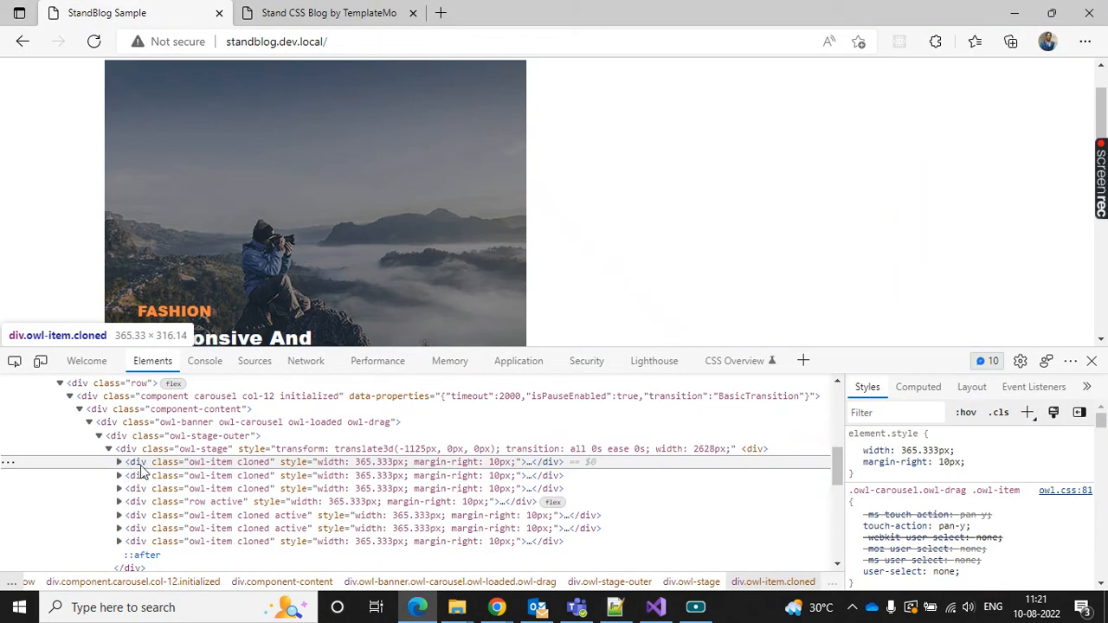
left_click(118, 462)
left_click(138, 475)
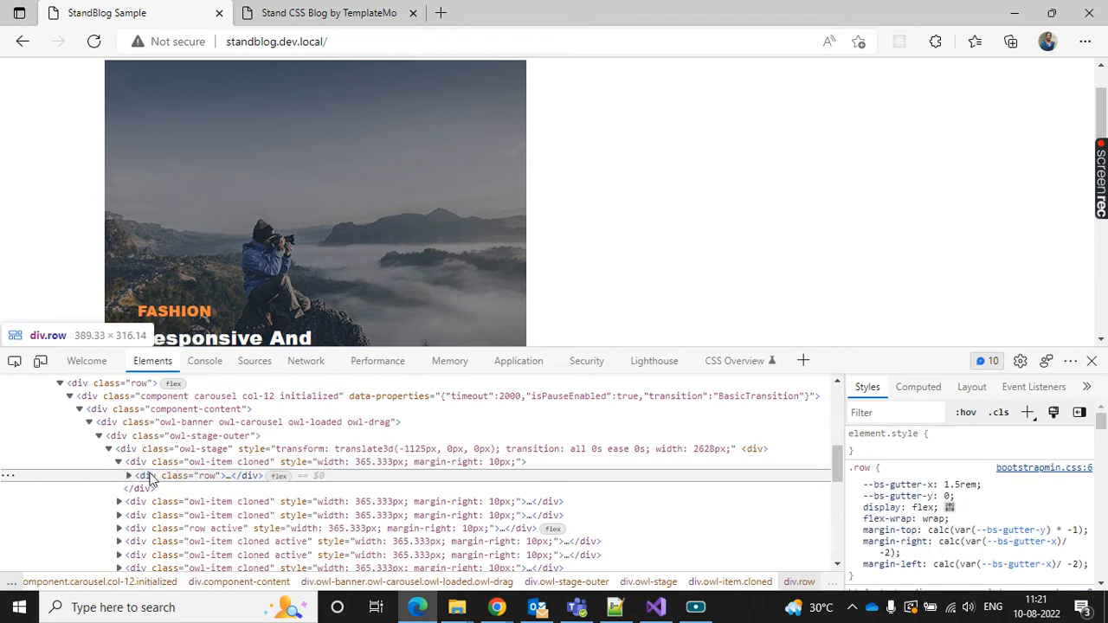
key("ctrl+Tab")
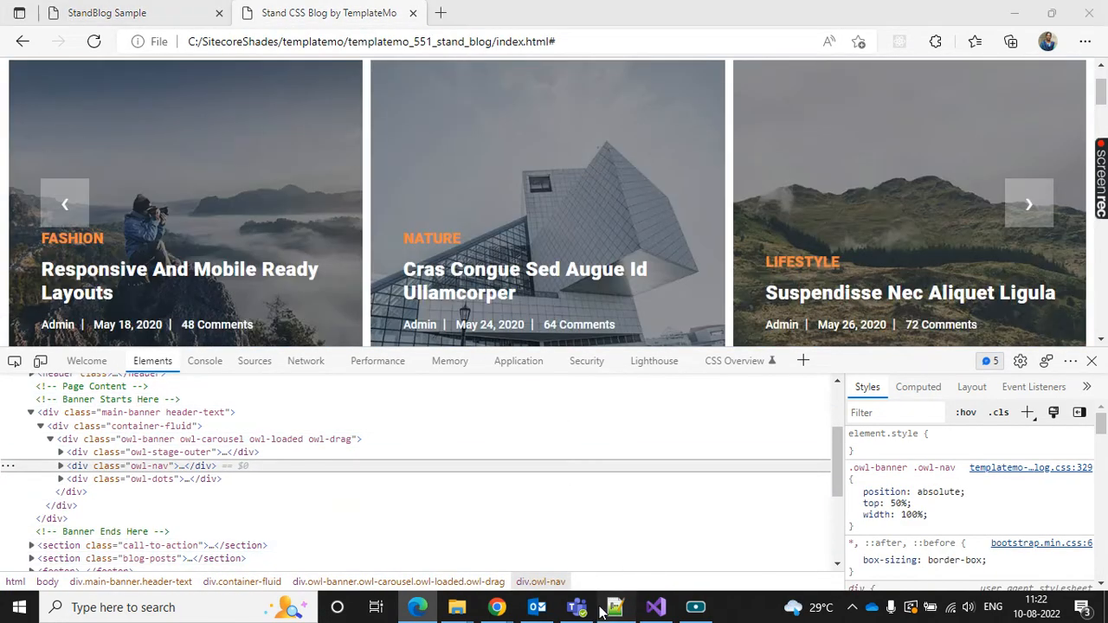
In the StandBlog Carousel.cshtml, fold the owl-stage-outer div and indent the blank line after it, before the owl-banner div's closing tag
left_click(614, 607)
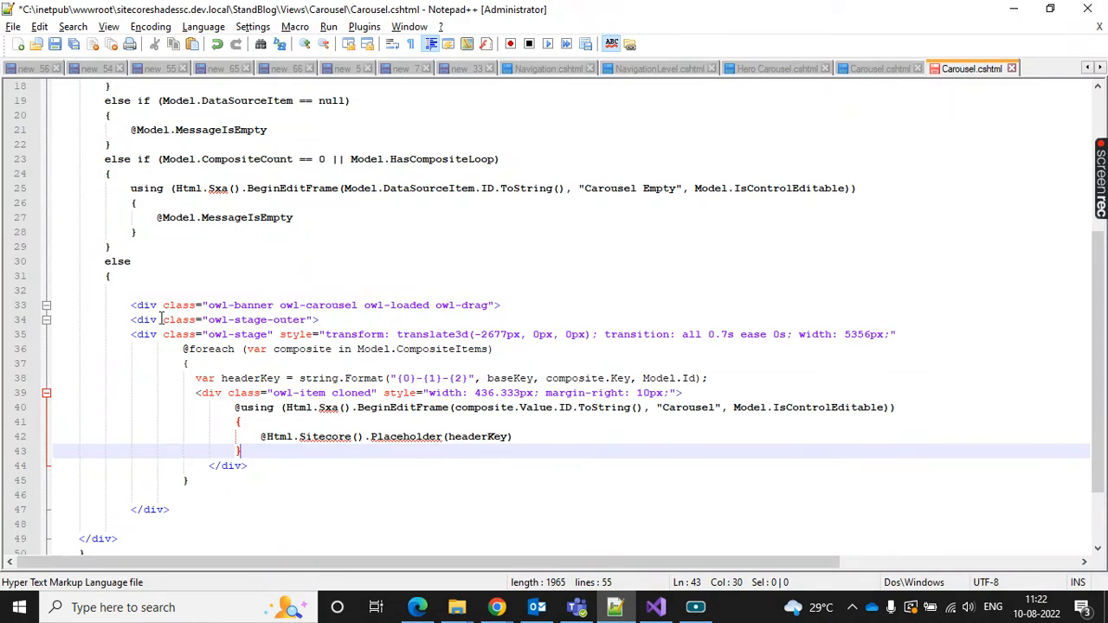
left_click(42, 327)
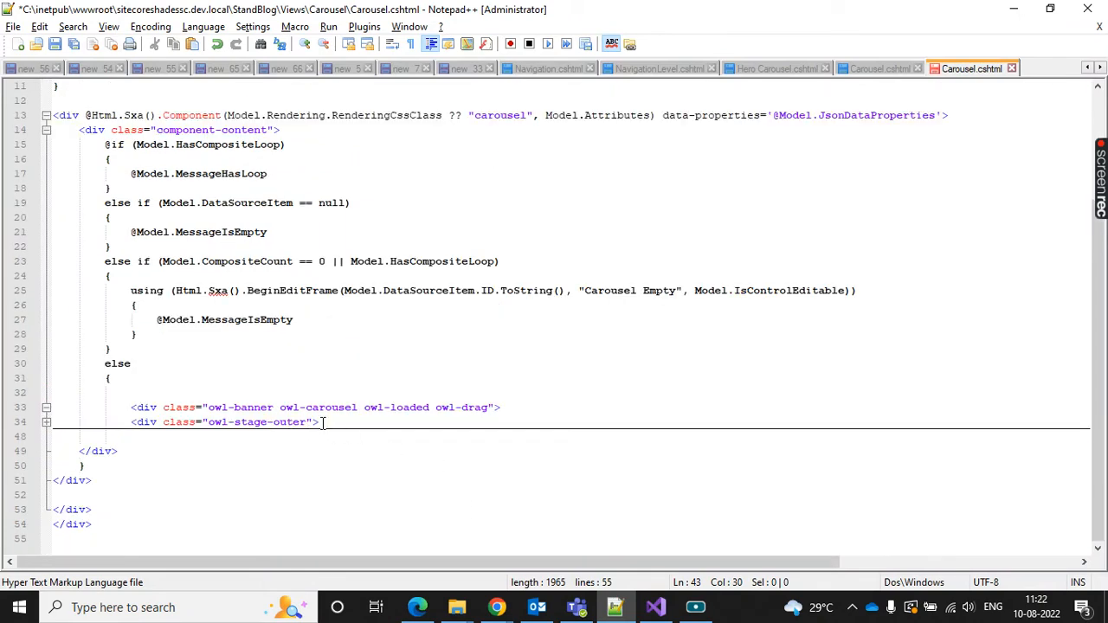
left_click(112, 450)
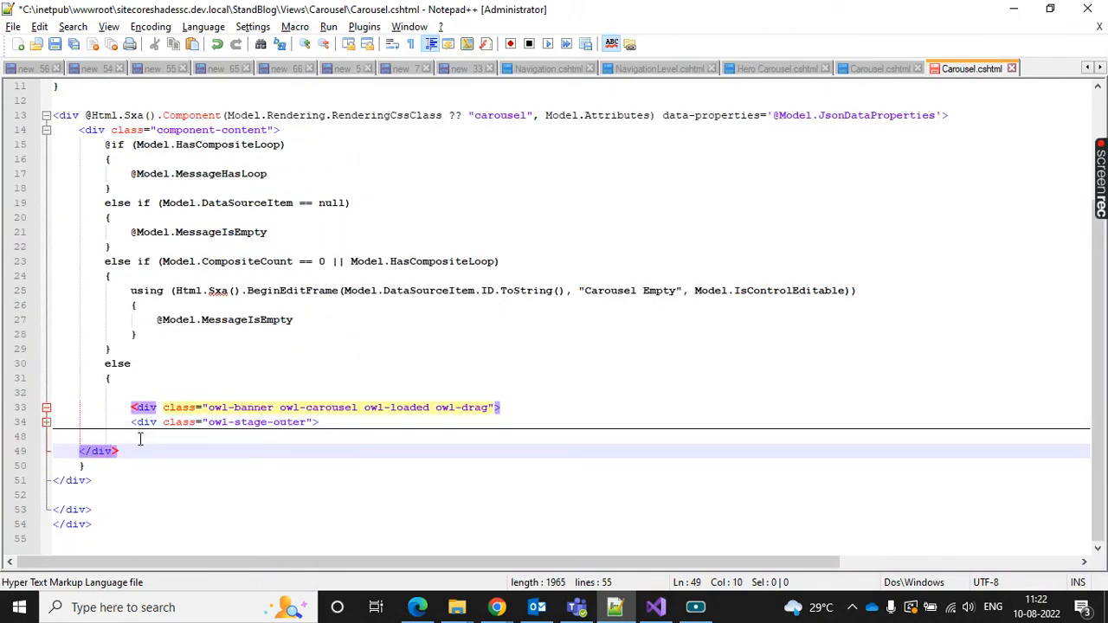
left_click(140, 438)
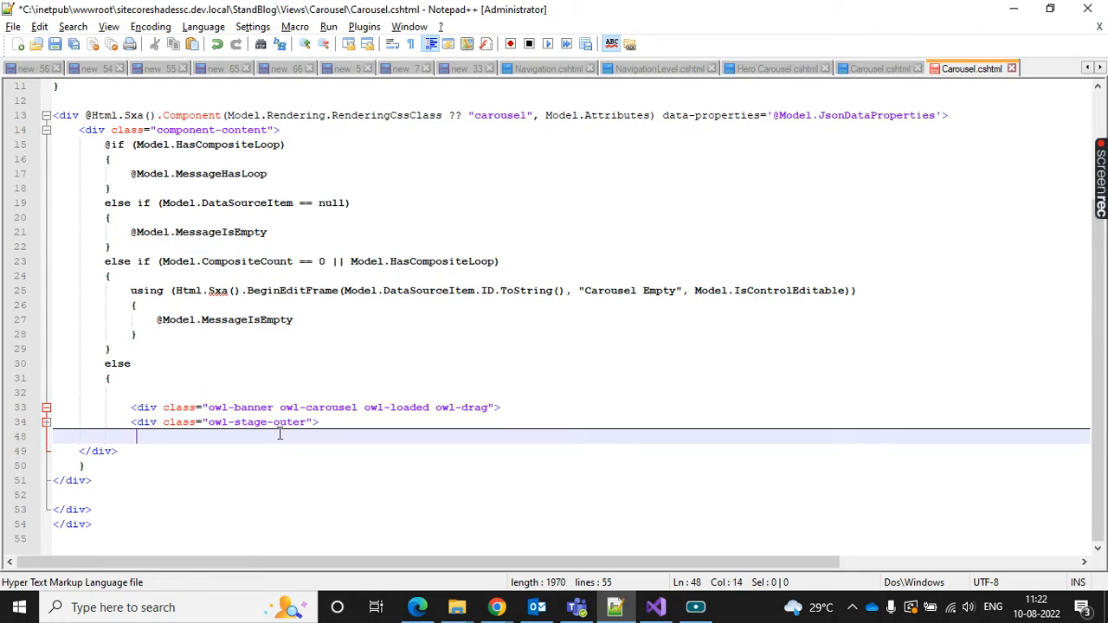
Copy the owl-nav div's HTML from the Stand CSS Blog page in Edge and paste it after owl-stage-outer in Carousel.cshtml in Notepad++
key("alt+Tab")
right_click(224, 473)
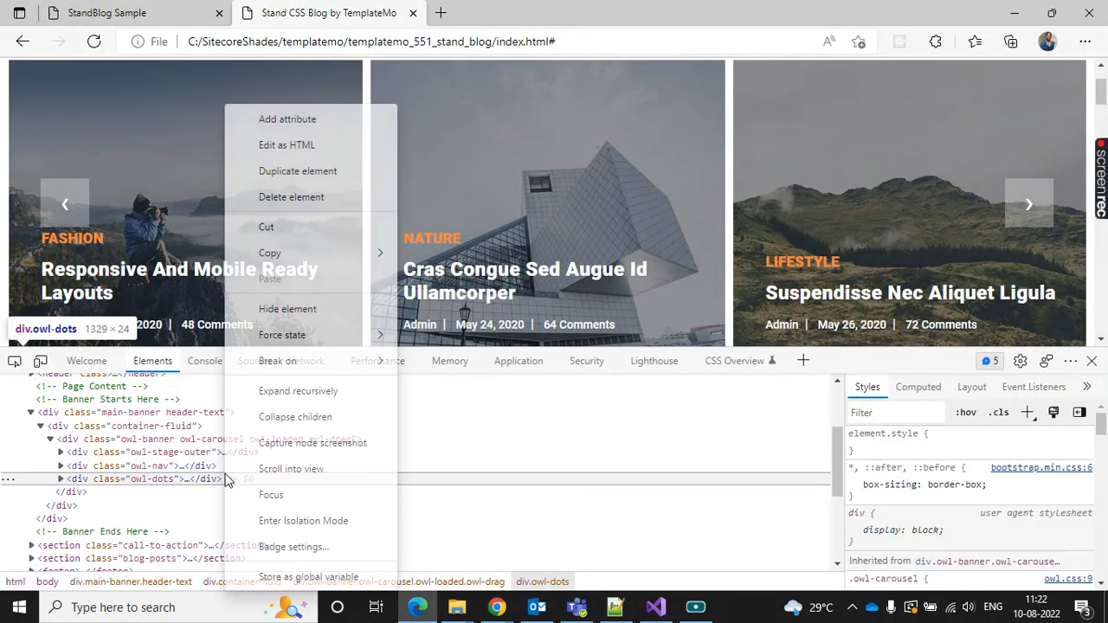
right_click(209, 465)
left_click(209, 471)
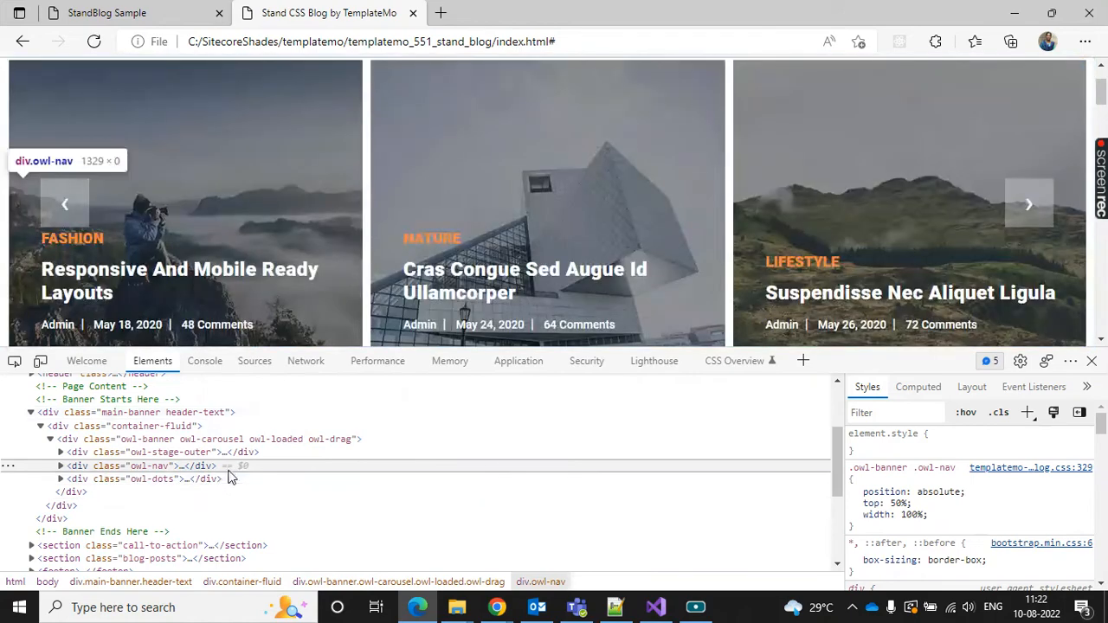
right_click(229, 467)
left_click(310, 156)
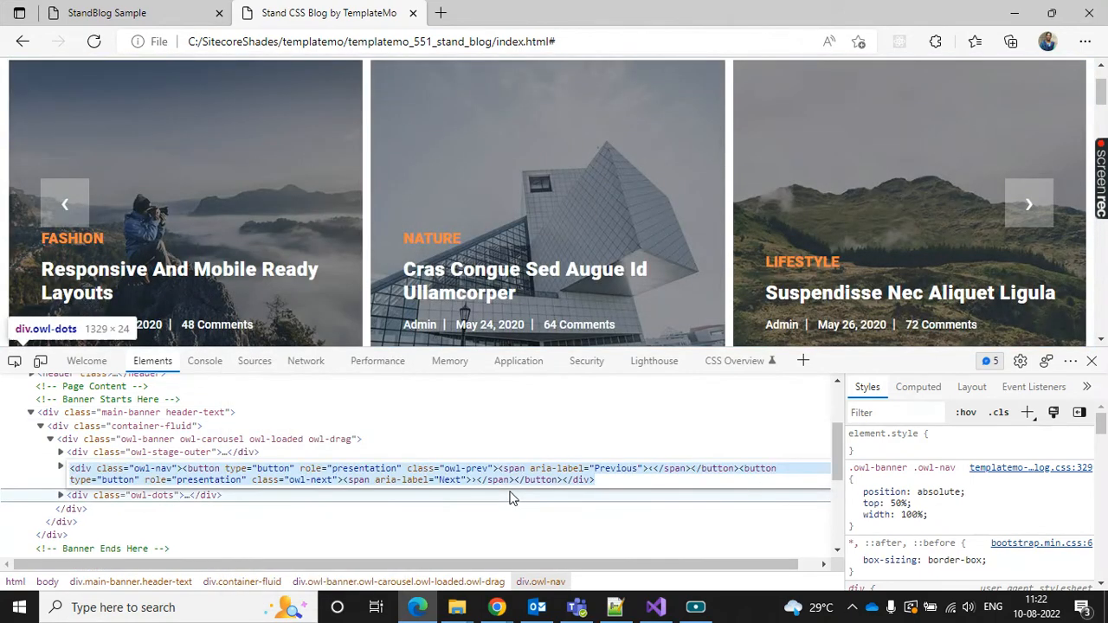
key("alt+Tab")
type("<div class=\"owl-nav\"><button type=\"button\" role=\"presentation\" class=\"owl-prev\"><span aria-label=\"Previous\">‹</span></button><button type=\"button\" role=\"presentation\" class=\"owl-next\"><span aria-label=\"Next\">›</span></button></div>")
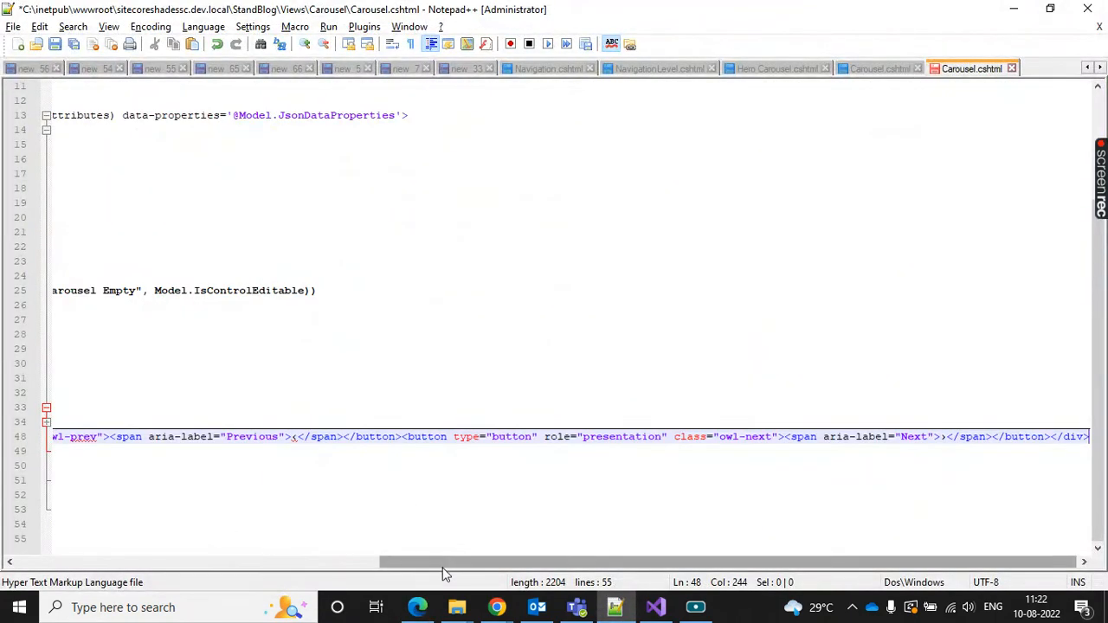
left_click_drag(445, 563, 84, 565)
Copy the owl-dots div's HTML from the template page in Edge, paste it below owl-nav in Carousel.cshtml in Notepad++, and save
key("alt+Tab")
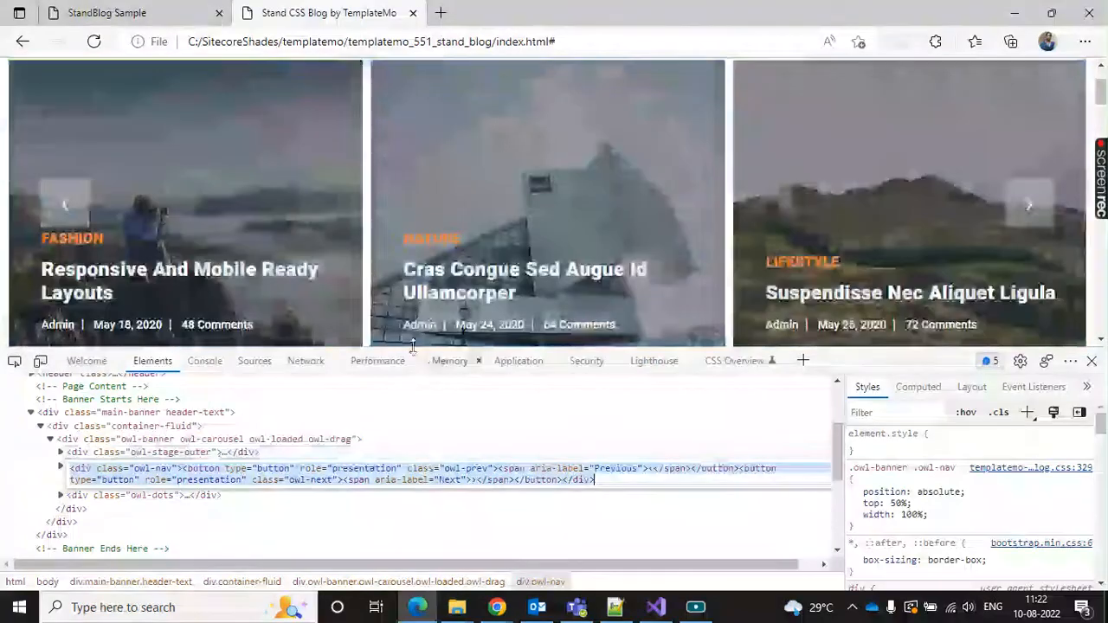
left_click(127, 504)
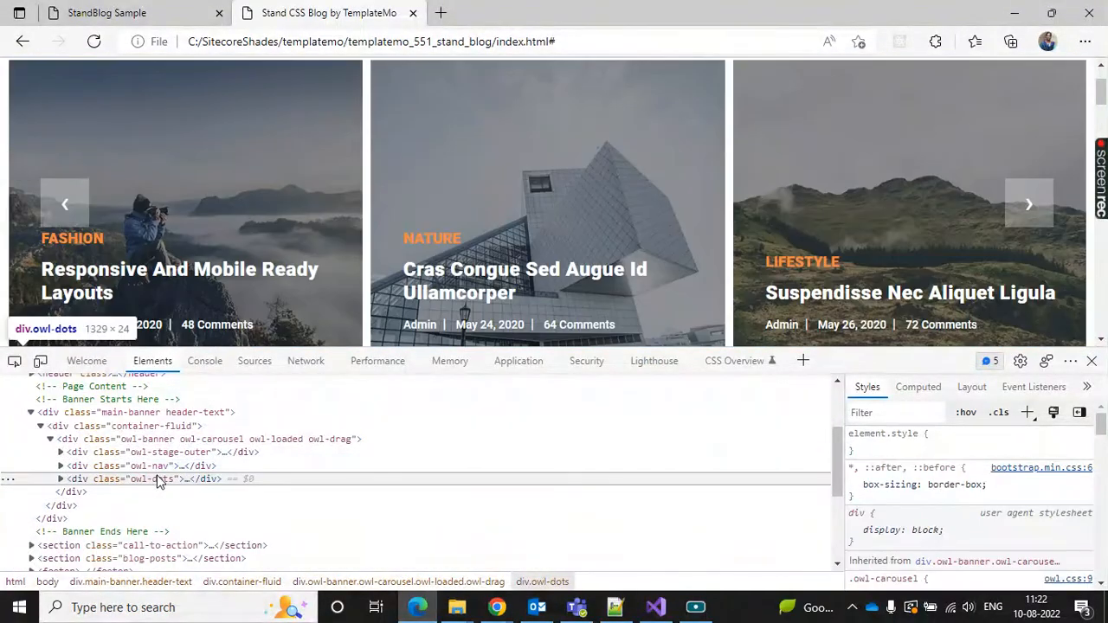
right_click(156, 478)
left_click(218, 145)
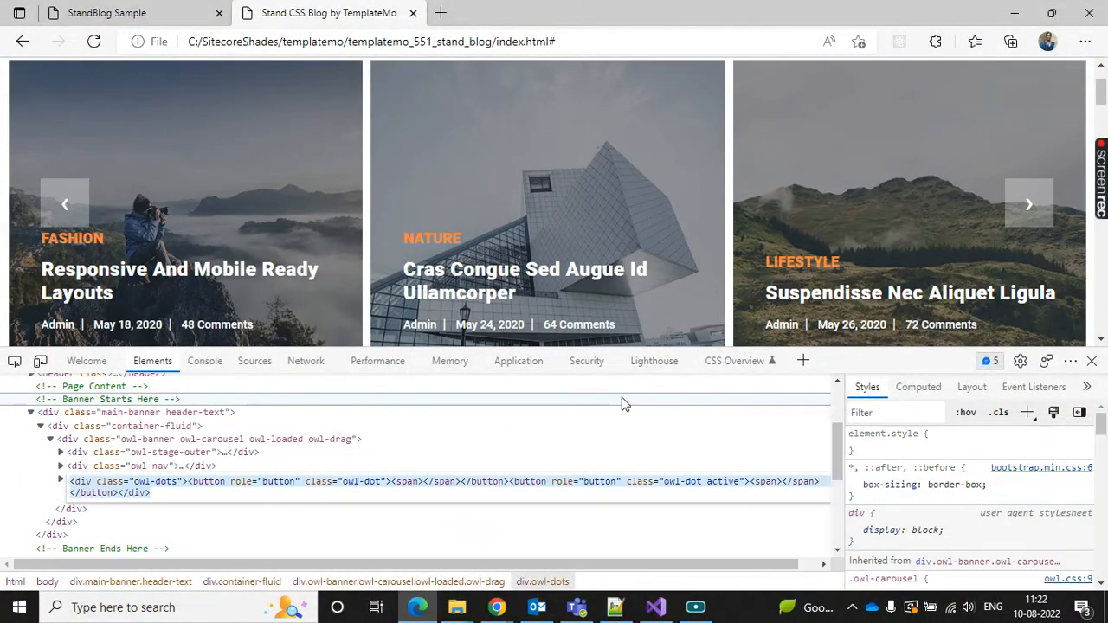
key("alt+Tab")
type("<div class=\"owl-dots\"><button role=\"button\" class=\"owl-dot\"><span></span></button><button role=\"button\" class=\"owl-dot active\"><span></span></button></div>")
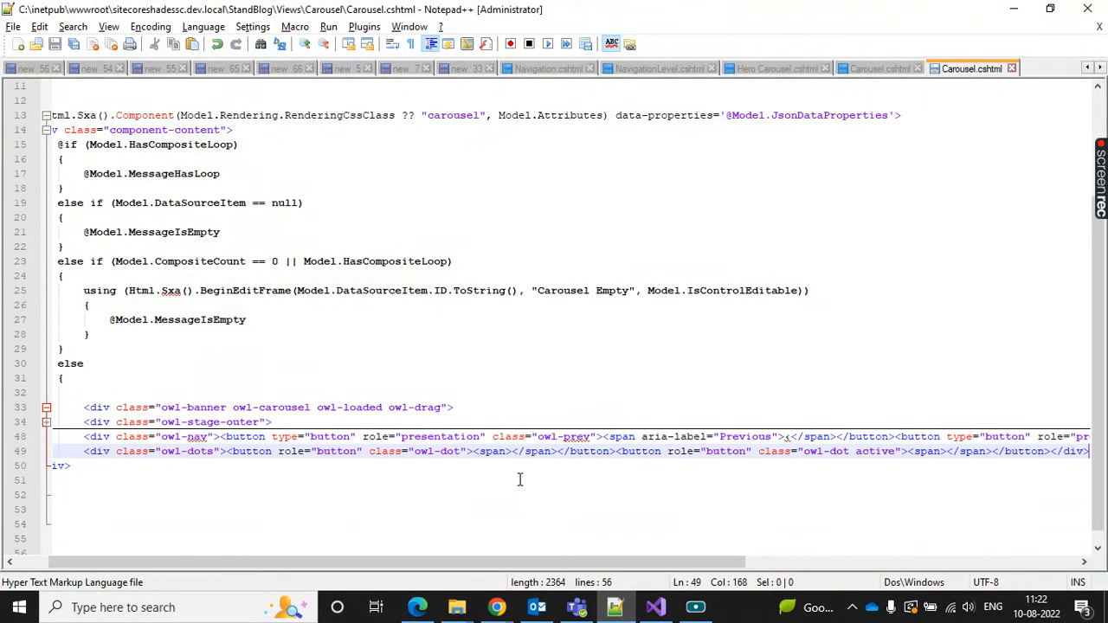
Compare the owl-stage-outer, owl-nav and owl-dots nesting inside owl-banner between the template page in Edge and Carousel.cshtml in Notepad++
key("alt+Tab")
key("alt+Tab")
key("alt+Tab")
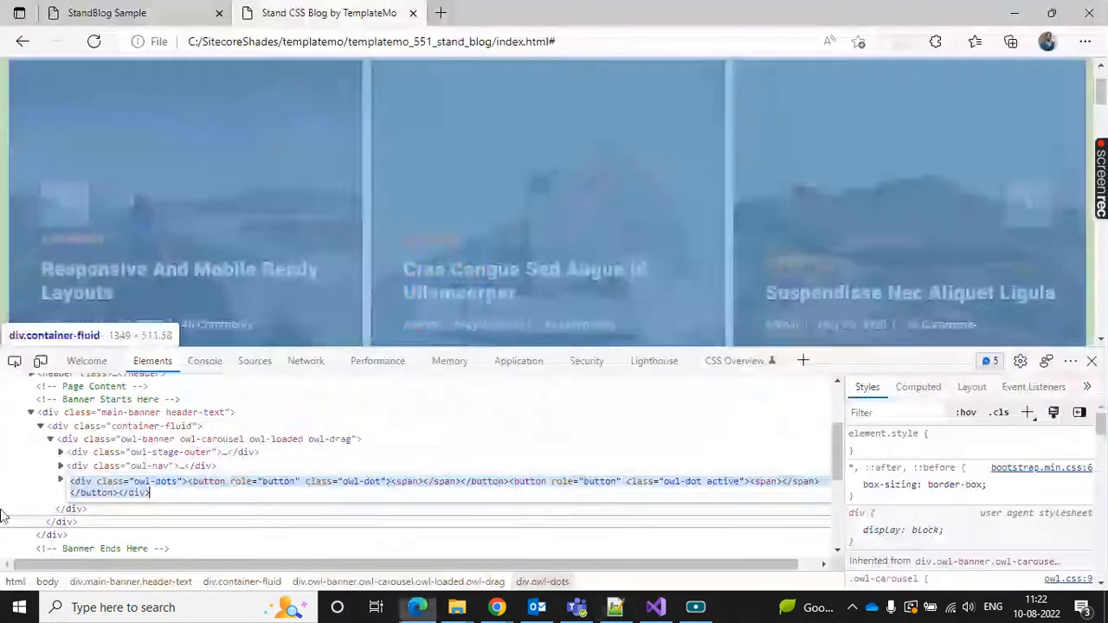
left_click(22, 486)
key("alt+Tab")
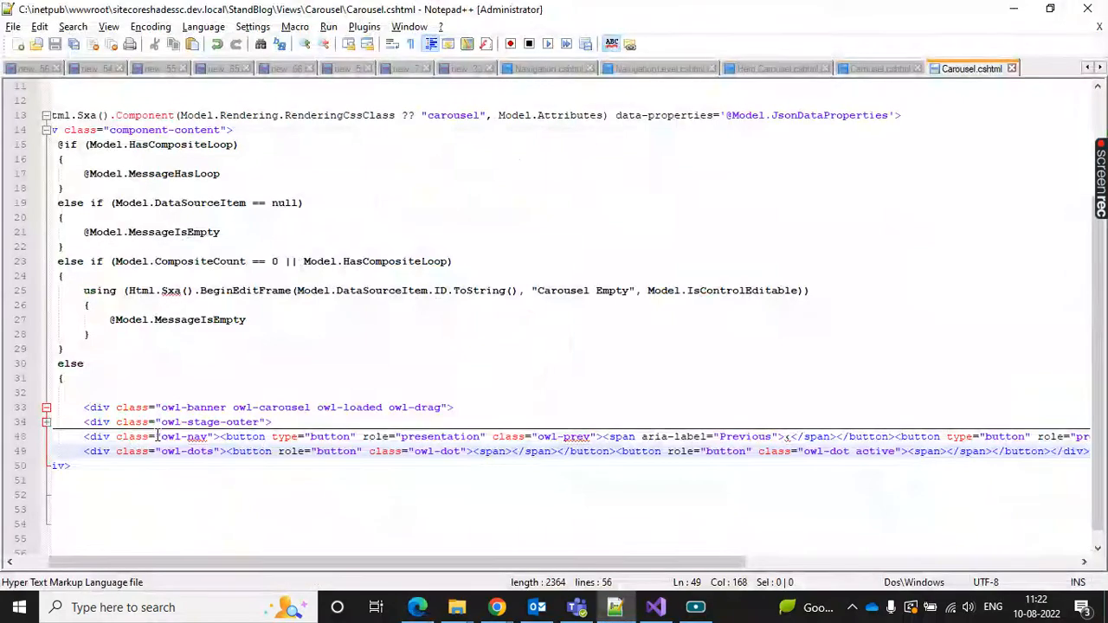
key("alt+Tab")
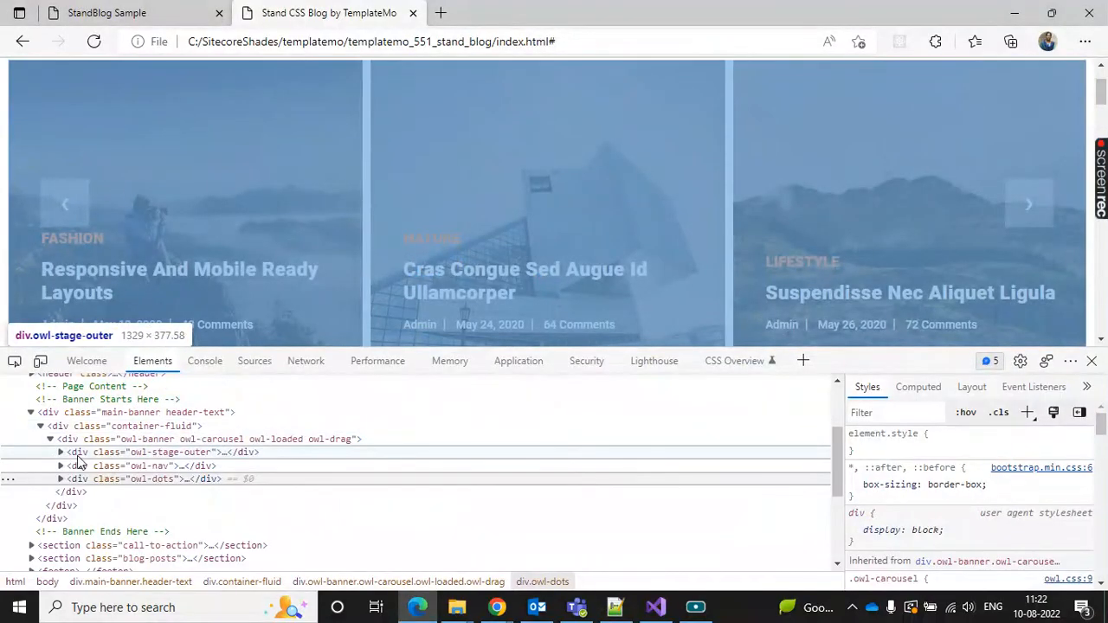
key("alt+Tab")
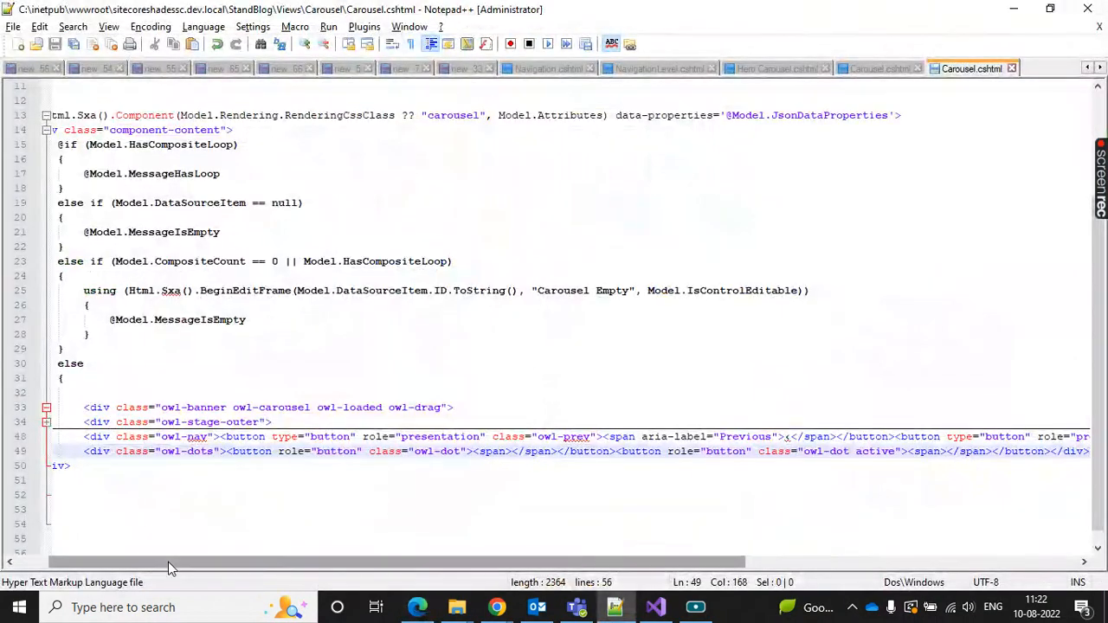
left_click(145, 423)
left_click(145, 450)
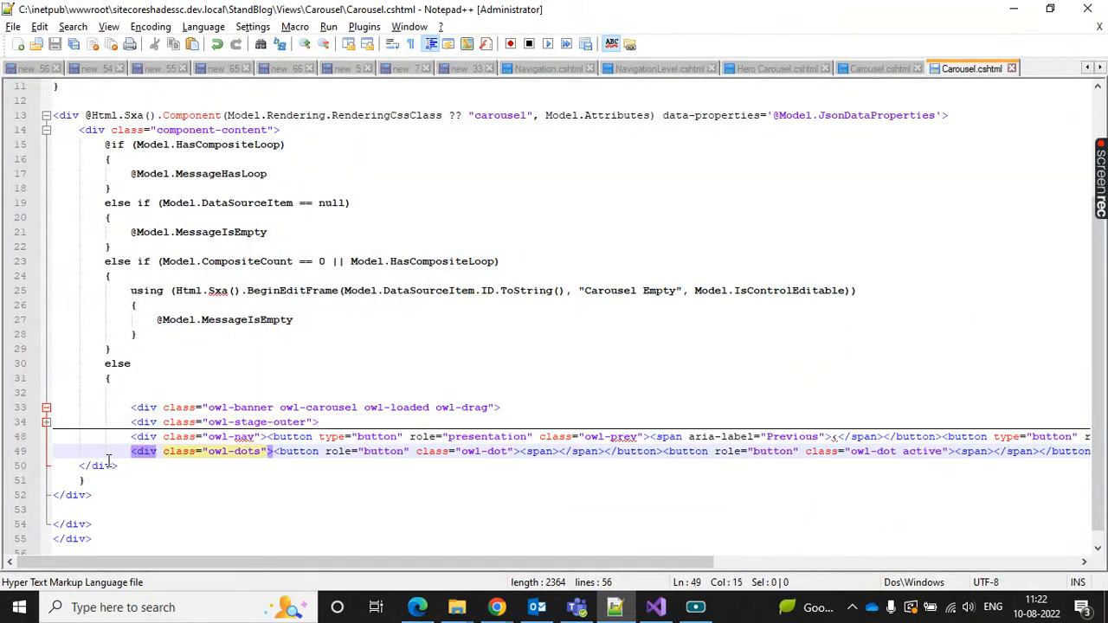
left_click(104, 465)
key("alt+Tab")
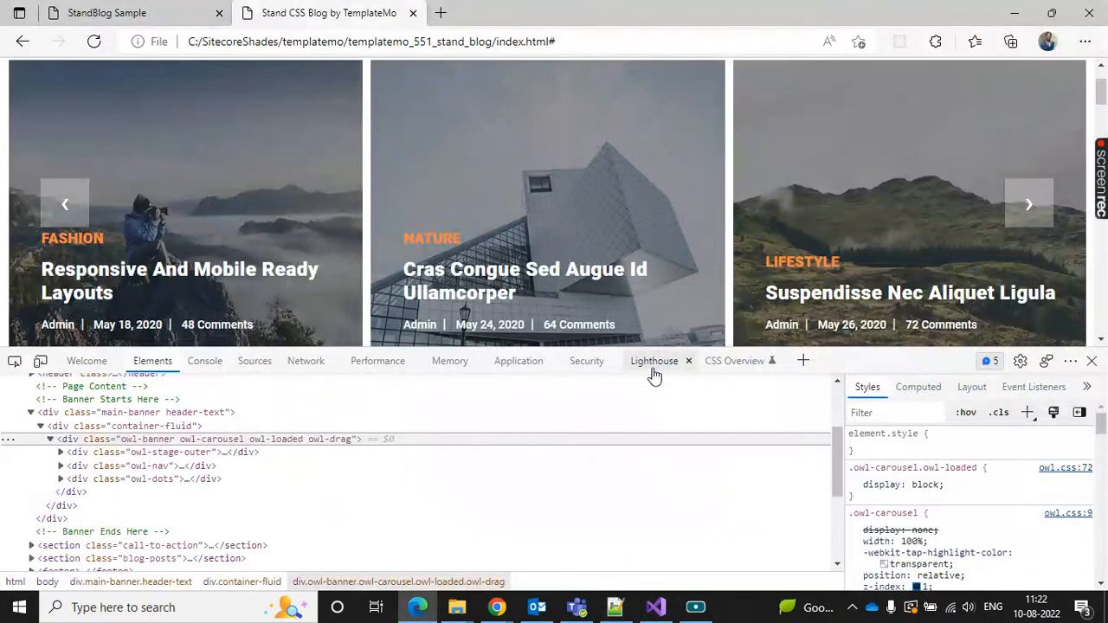
Reload the StandBlog Sample page in Edge and close the developer tools to check the rendered banner
key("alt+Tab")
key("alt+Tab")
left_click(107, 12)
left_click(96, 41)
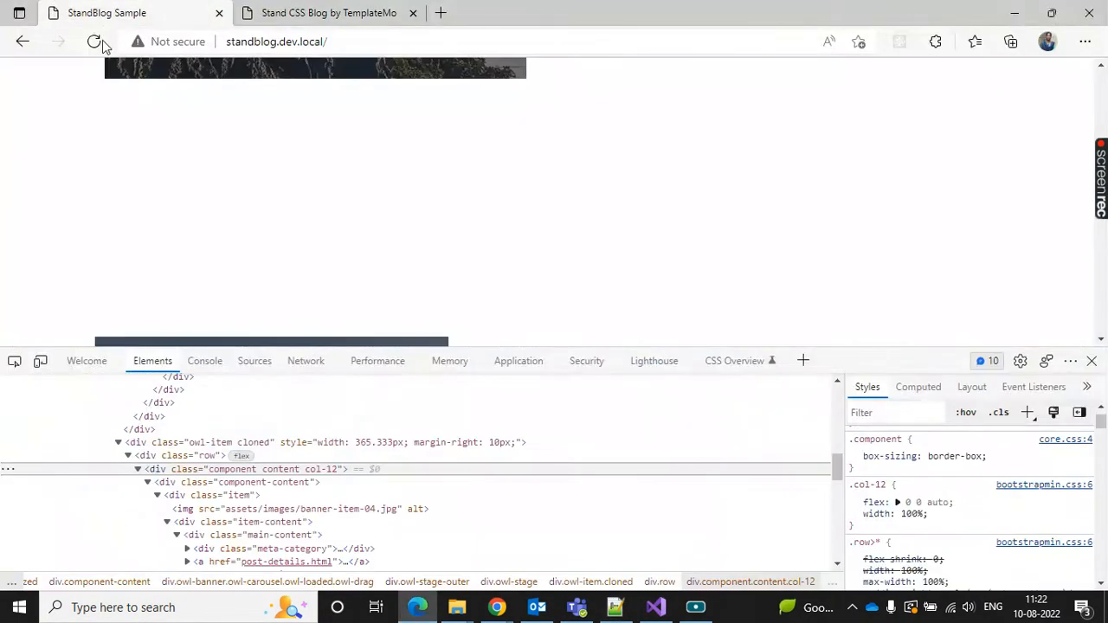
left_click(1092, 361)
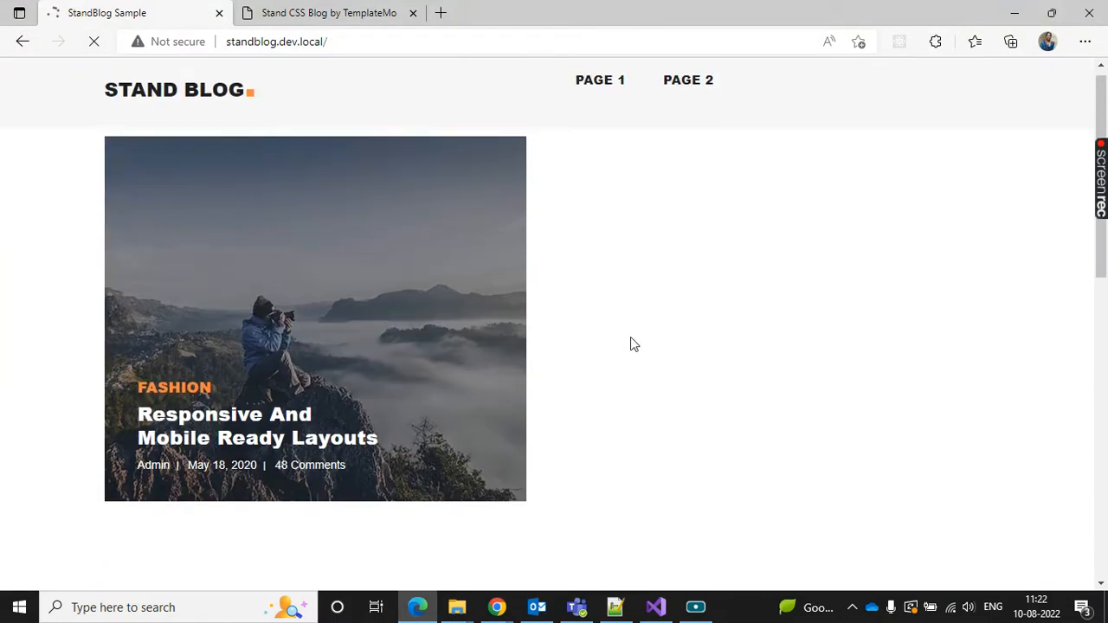
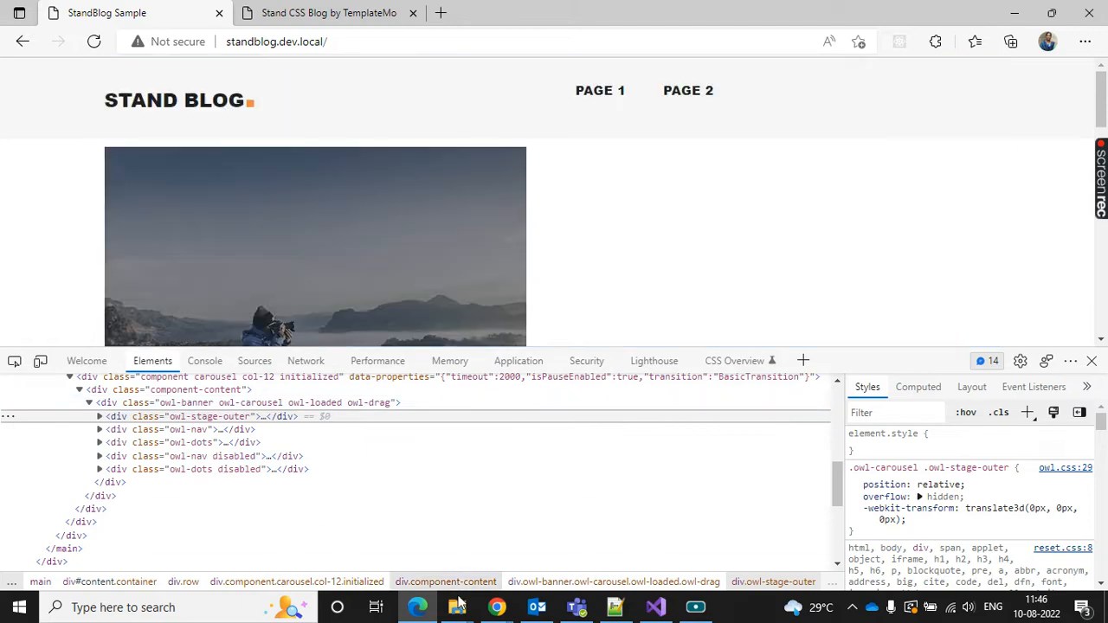
Locate the template's index file in File Explorer and examine the owl-banner div and its item markup in index.html in Notepad++
mouse_move(459, 604)
left_click(420, 549)
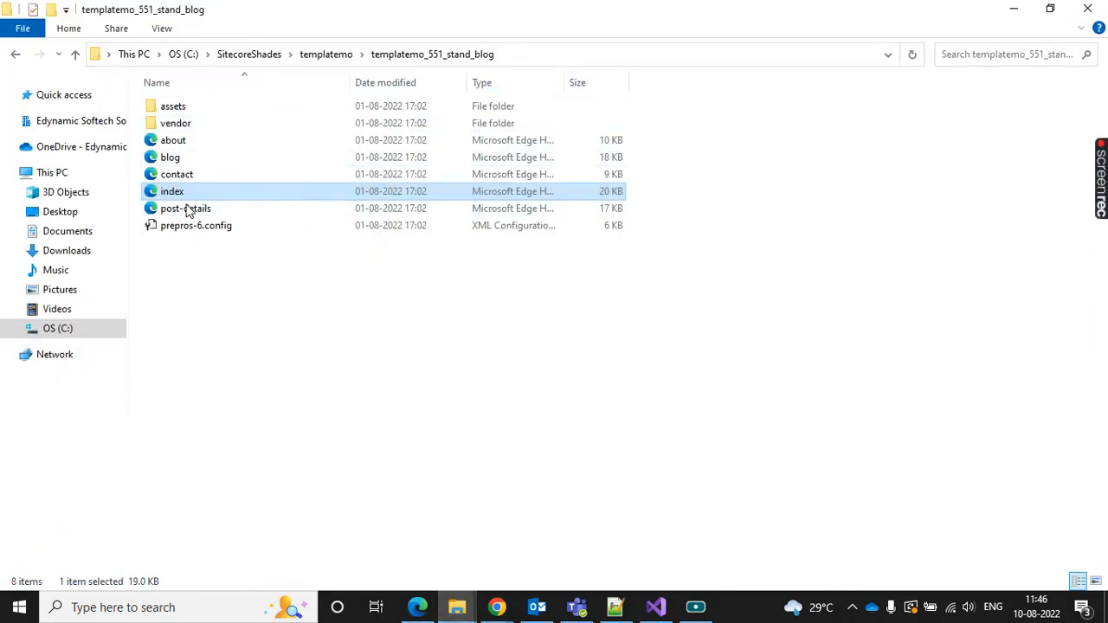
left_click(614, 607)
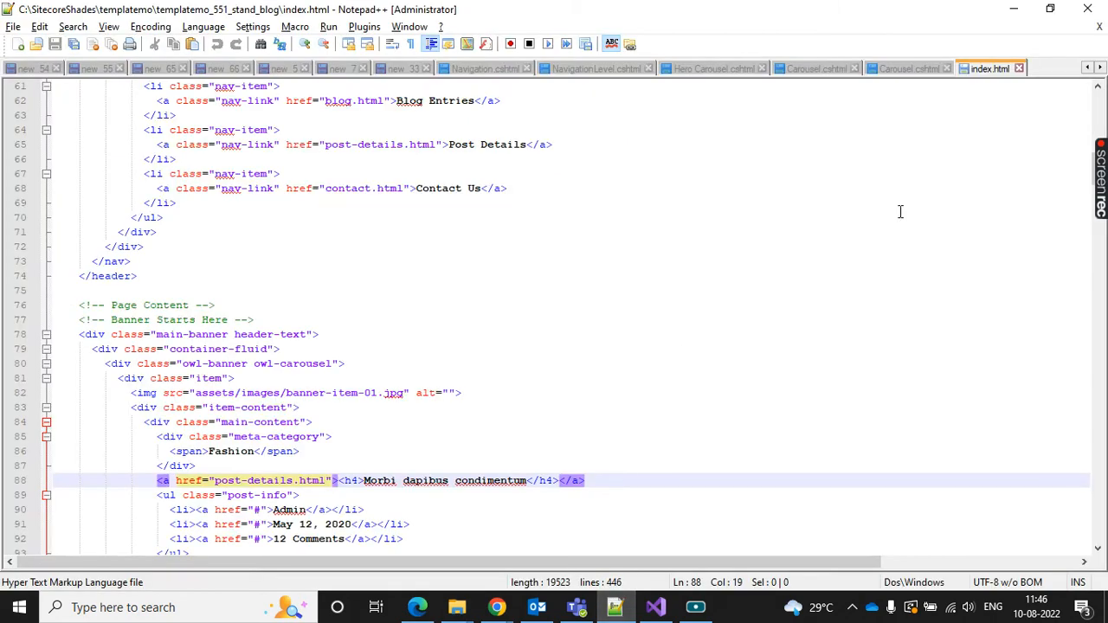
scroll(279, 326, "down", 3)
left_click(100, 249)
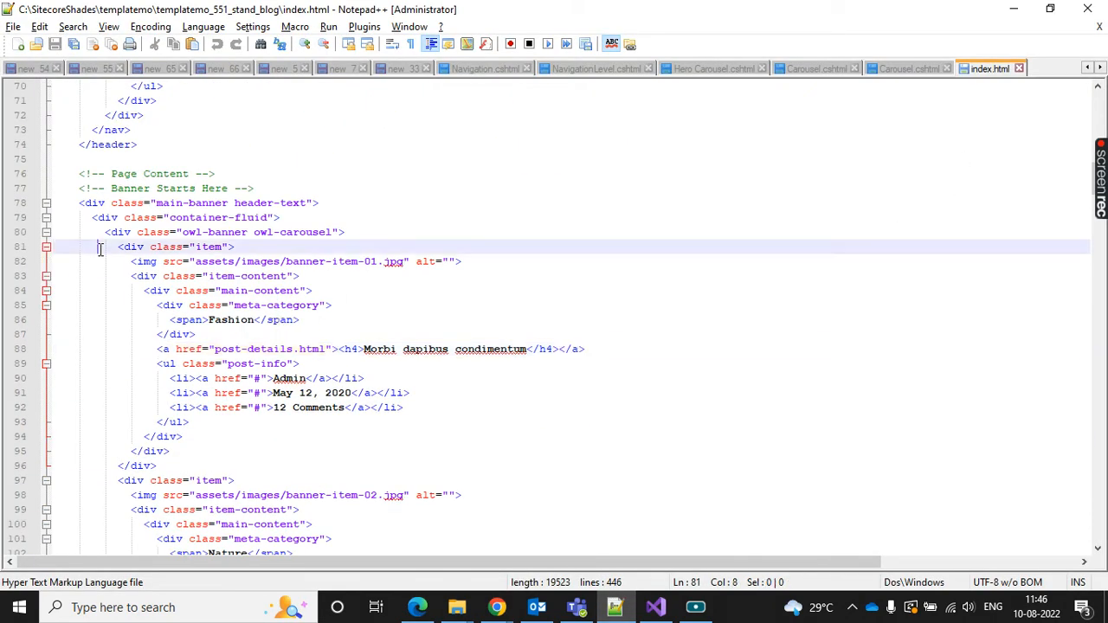
left_click(158, 231)
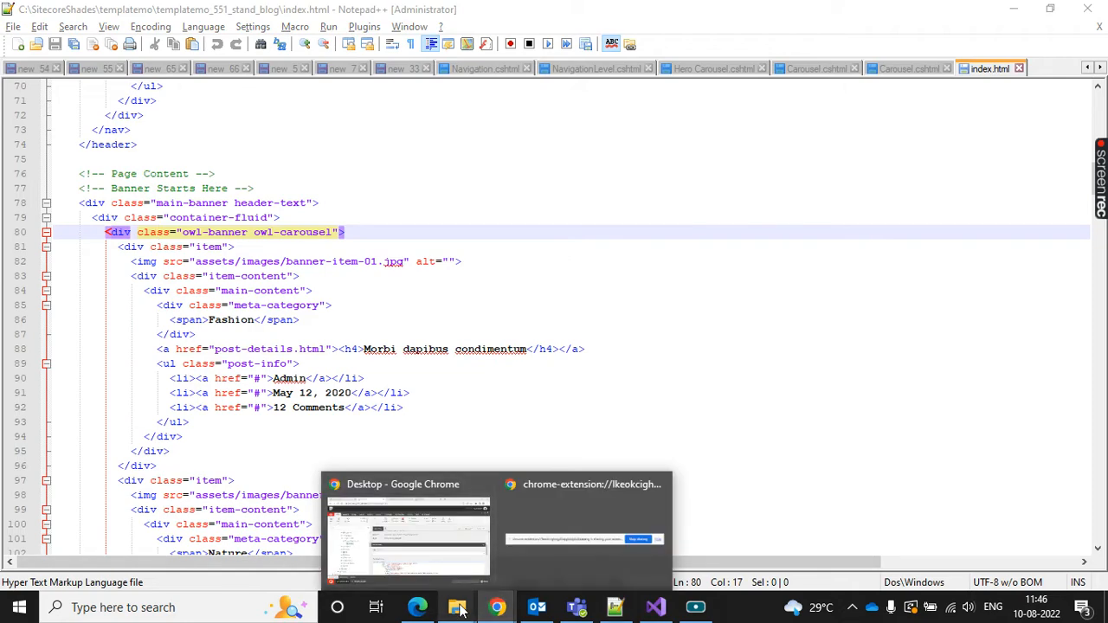
Switch to the Stand CSS Blog page in Edge and examine the expanded owl-stage-outer div and its owl-stage div
left_click(417, 607)
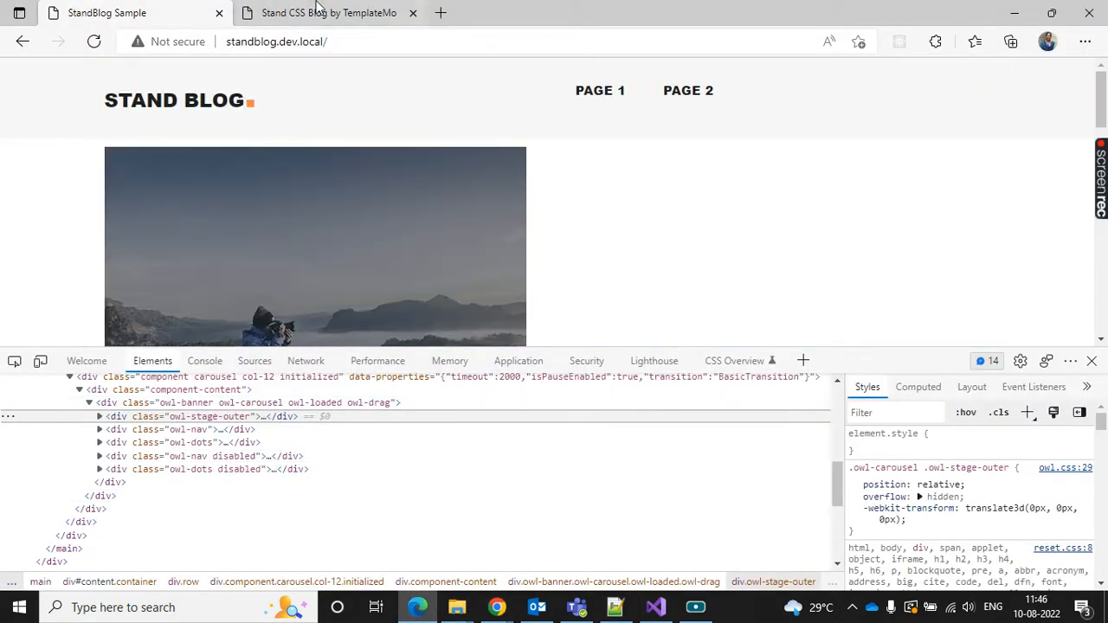
left_click(316, 10)
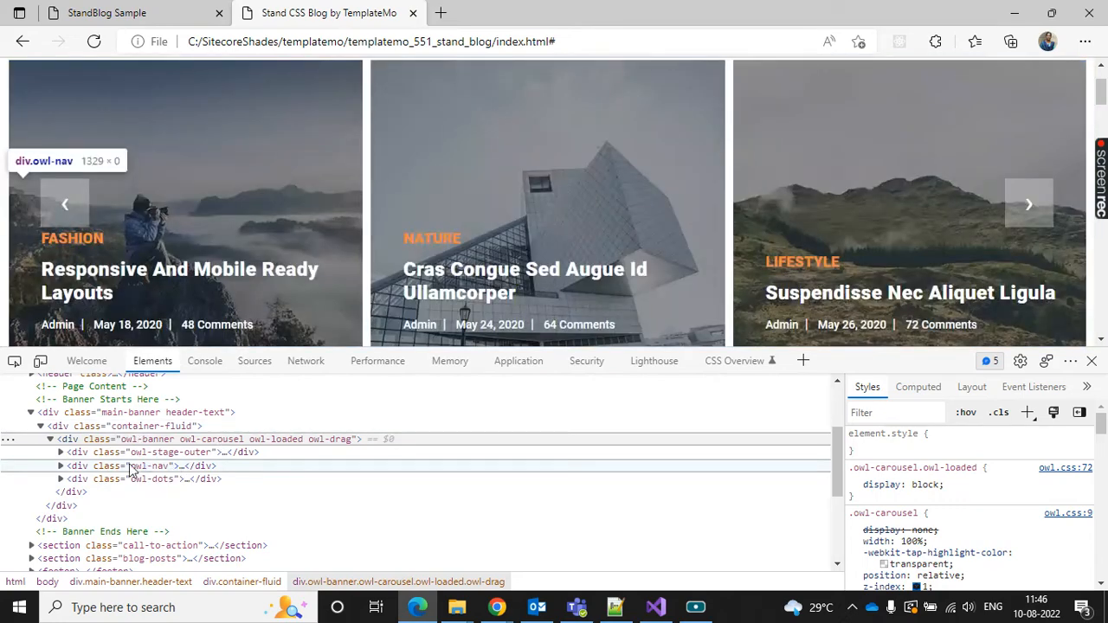
left_click(147, 453)
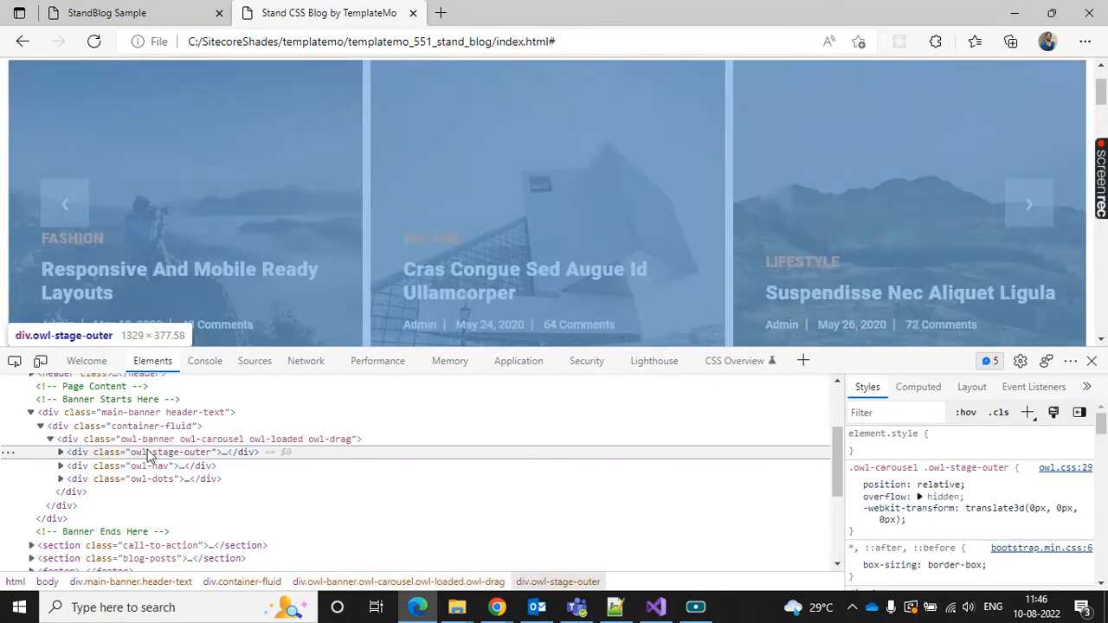
left_click(61, 453)
left_click(216, 468)
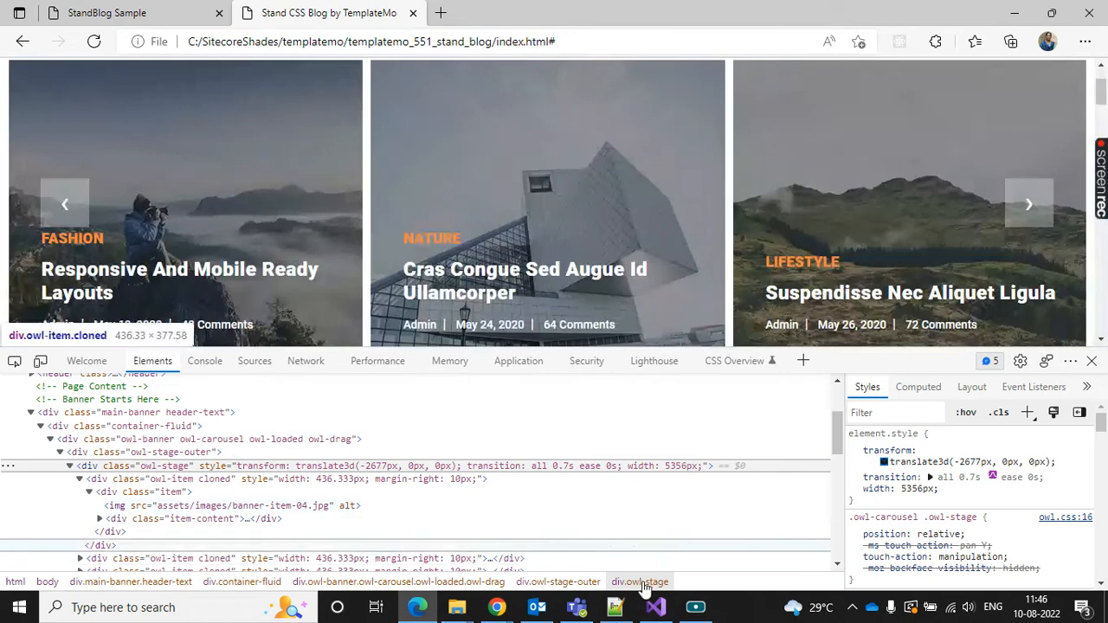
In Notepad++, compare the container-fluid and owl-banner markup in index.html with the owl-banner block in Carousel.cshtml
left_click(614, 606)
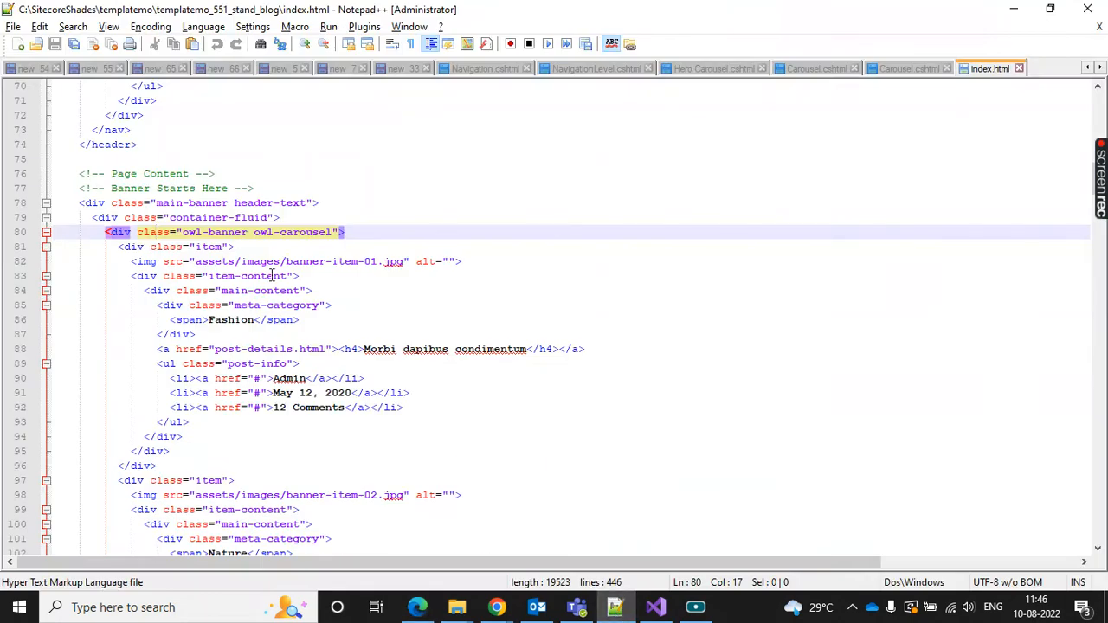
scroll(371, 256, "up", 3)
left_click(249, 348)
scroll(398, 269, "down", 1)
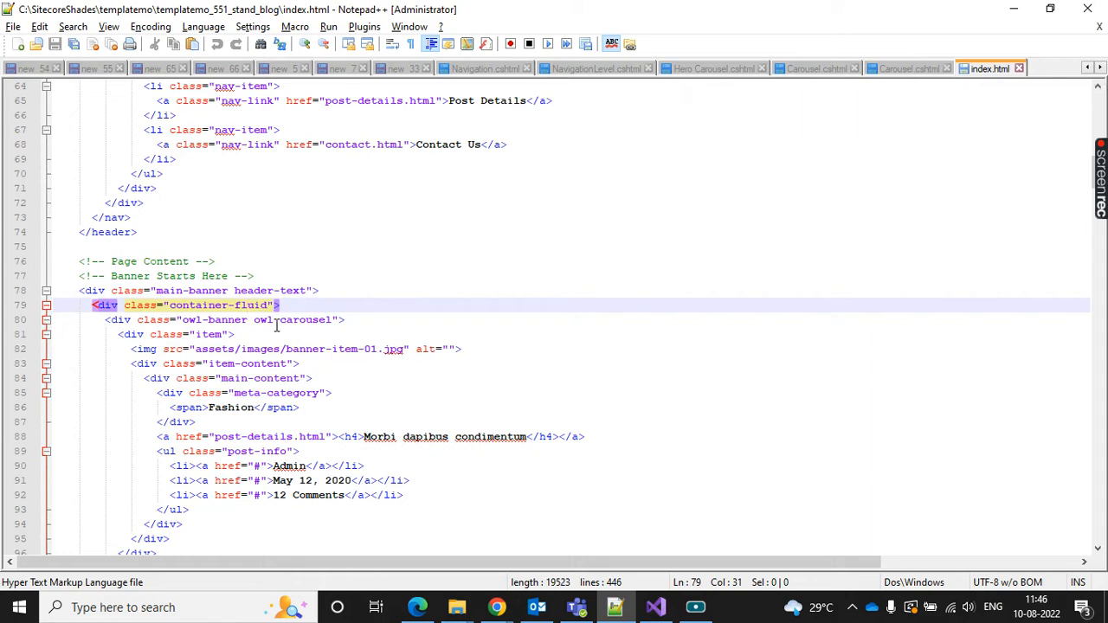
left_click(909, 71)
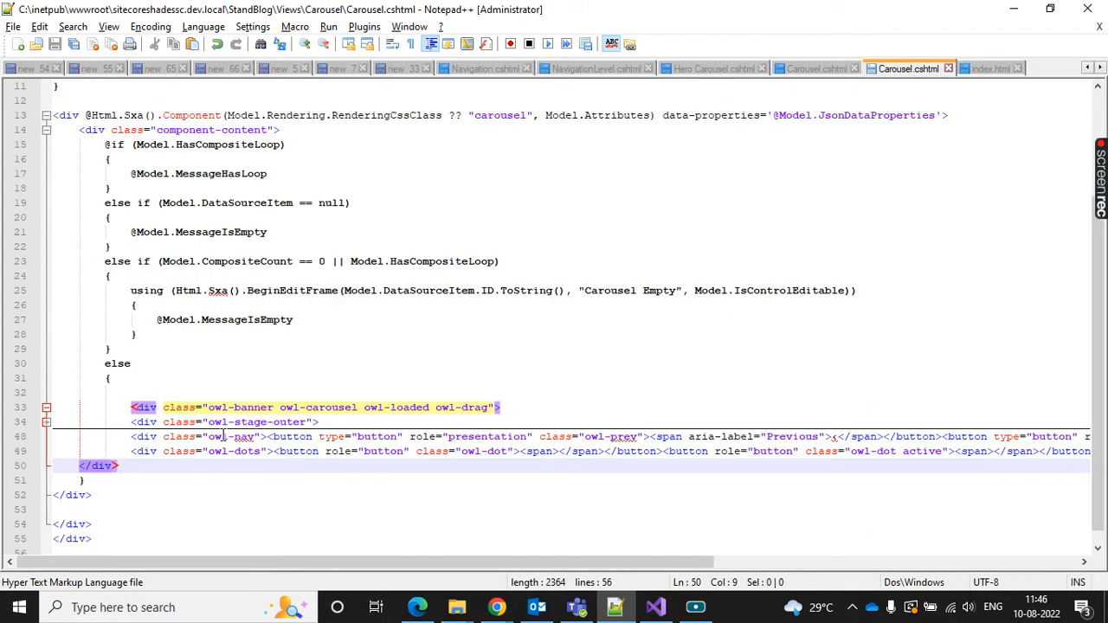
scroll(329, 381, "down", 1)
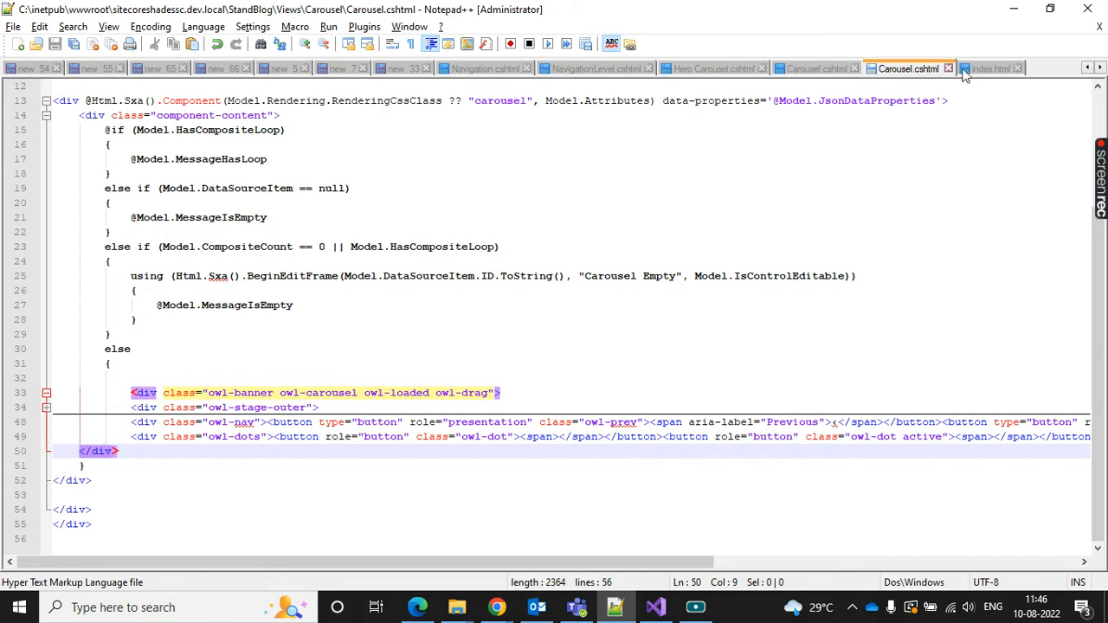
left_click(989, 68)
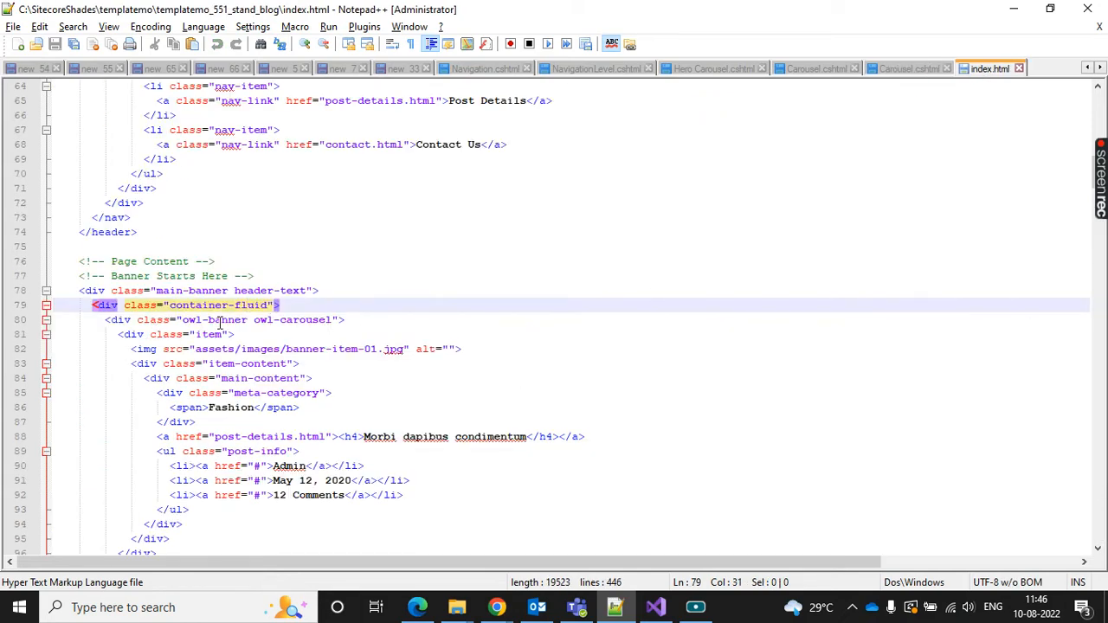
left_click(910, 73)
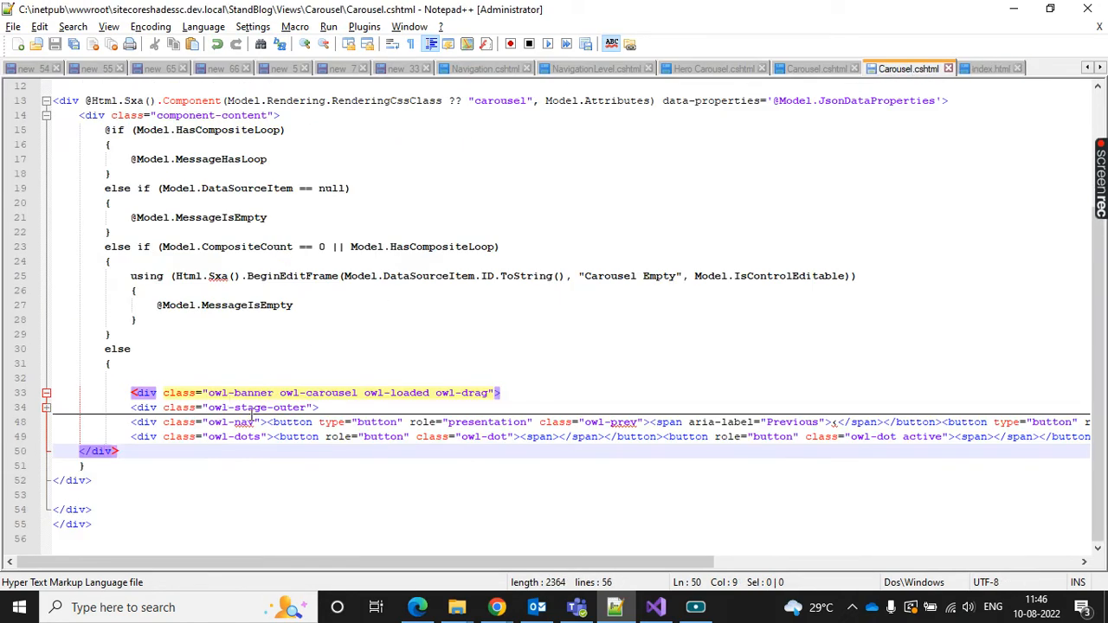
left_click(989, 68)
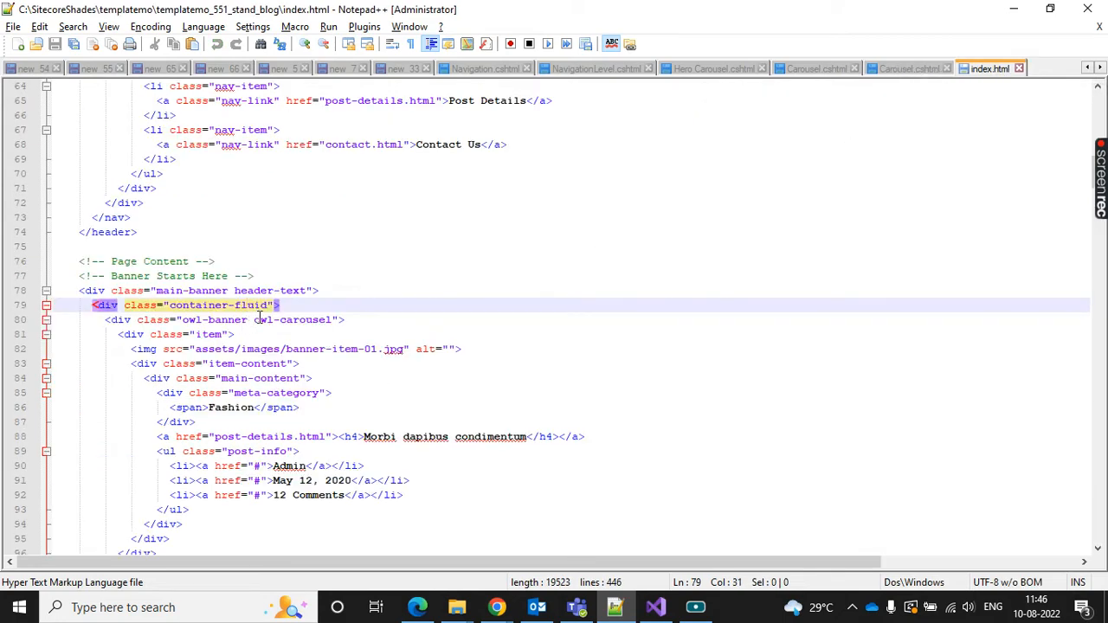
In Carousel.cshtml, remove the owl-loaded and owl-drag classes from the owl-banner div, leaving "owl-banner owl-carousel"
left_click(901, 68)
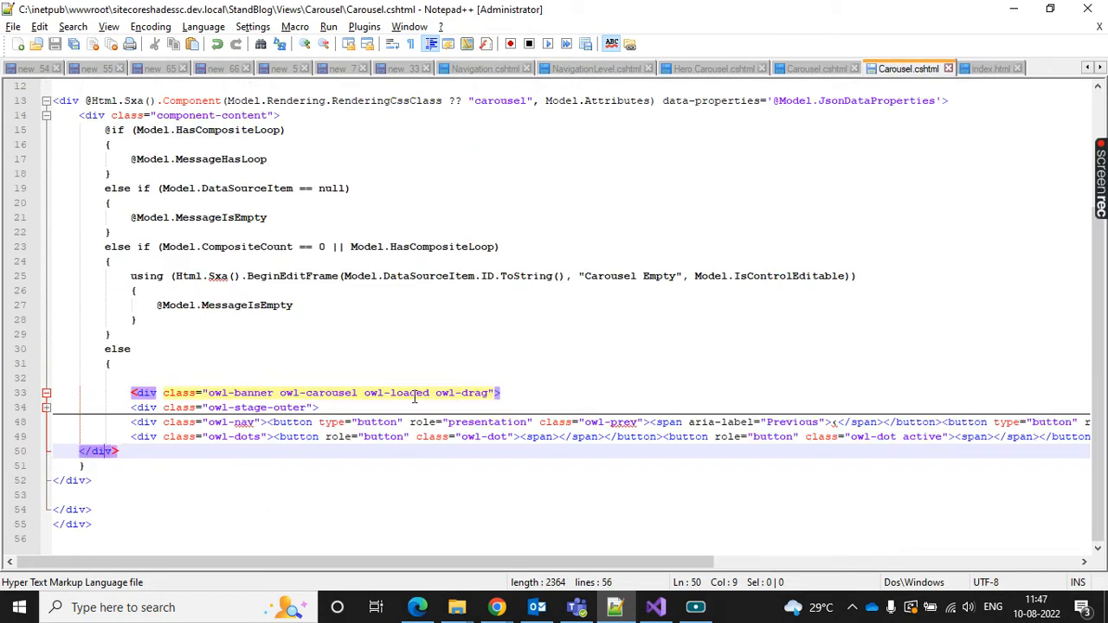
left_click_drag(364, 394, 489, 394)
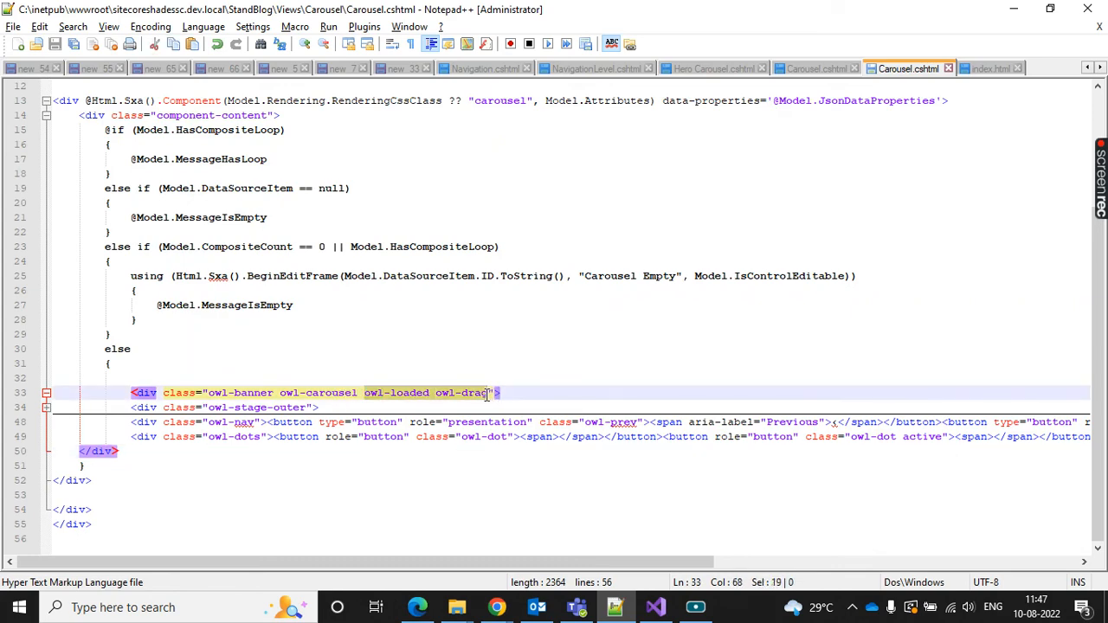
key("BackSpace")
key("BackSpace")
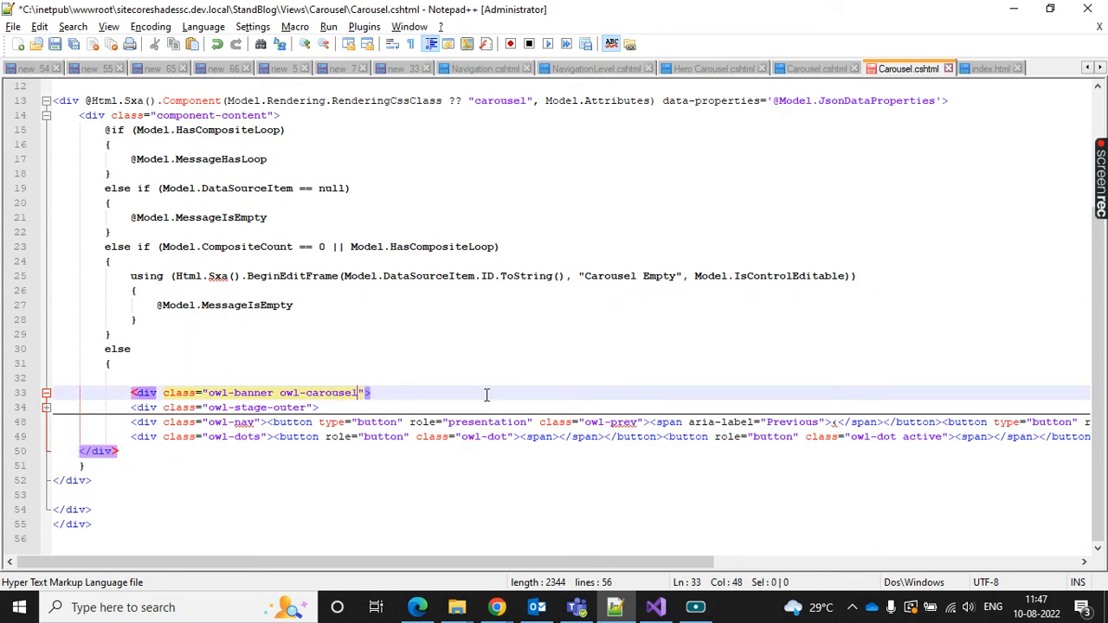
Examine the owl-banner structure in index.html, folding each of its item divs to check where the banner and container-fluid divs close
left_click(989, 69)
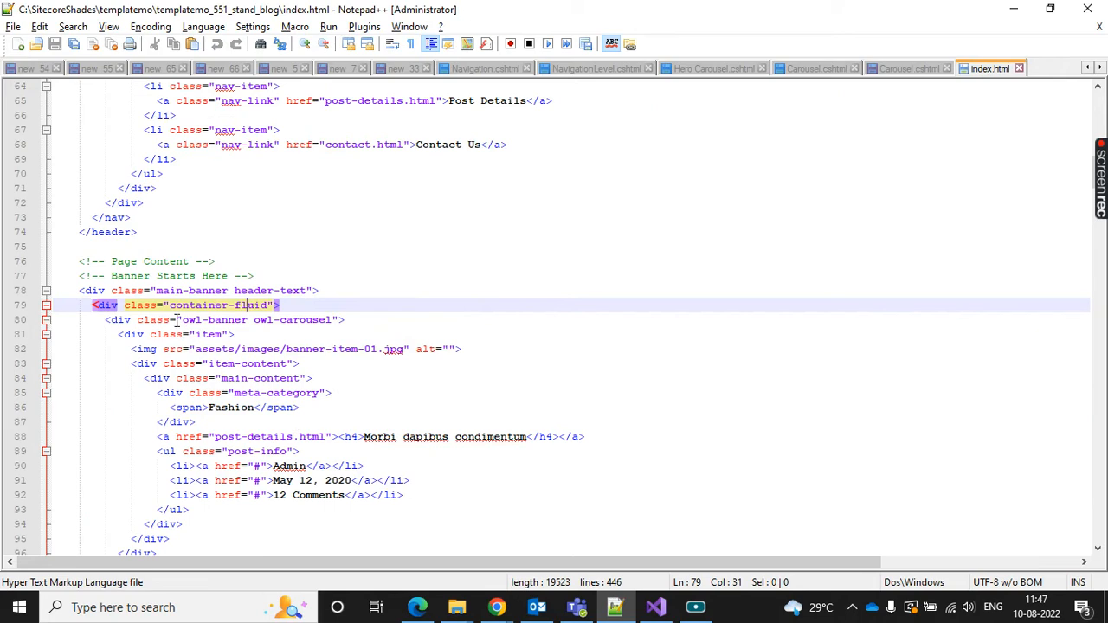
left_click(140, 334)
scroll(577, 301, "down", 4)
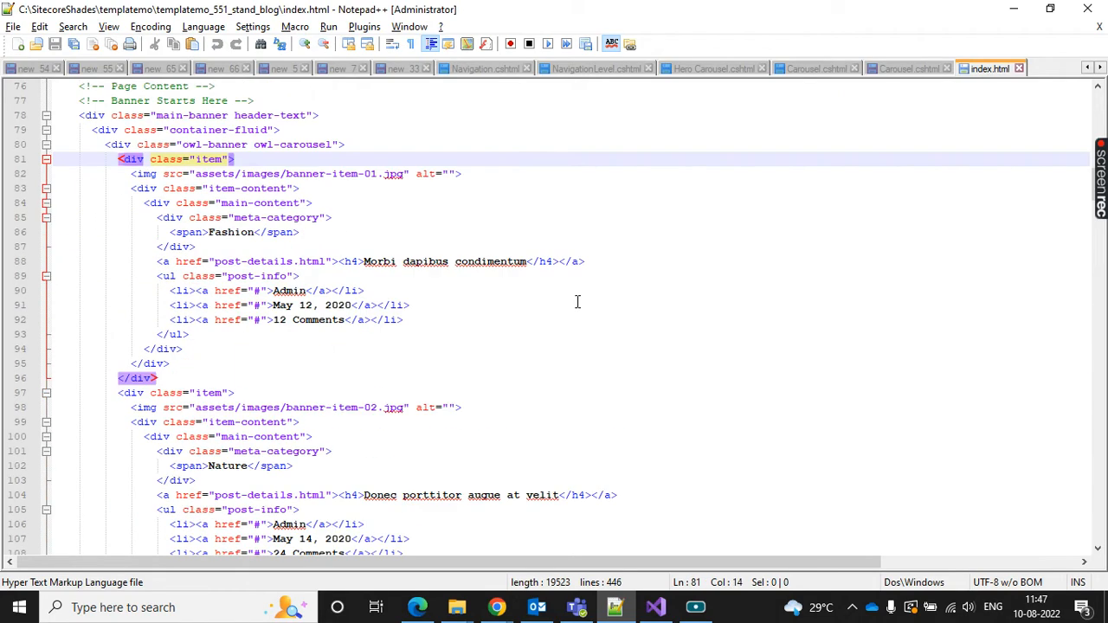
scroll(148, 230, "up", 1)
left_click(46, 203)
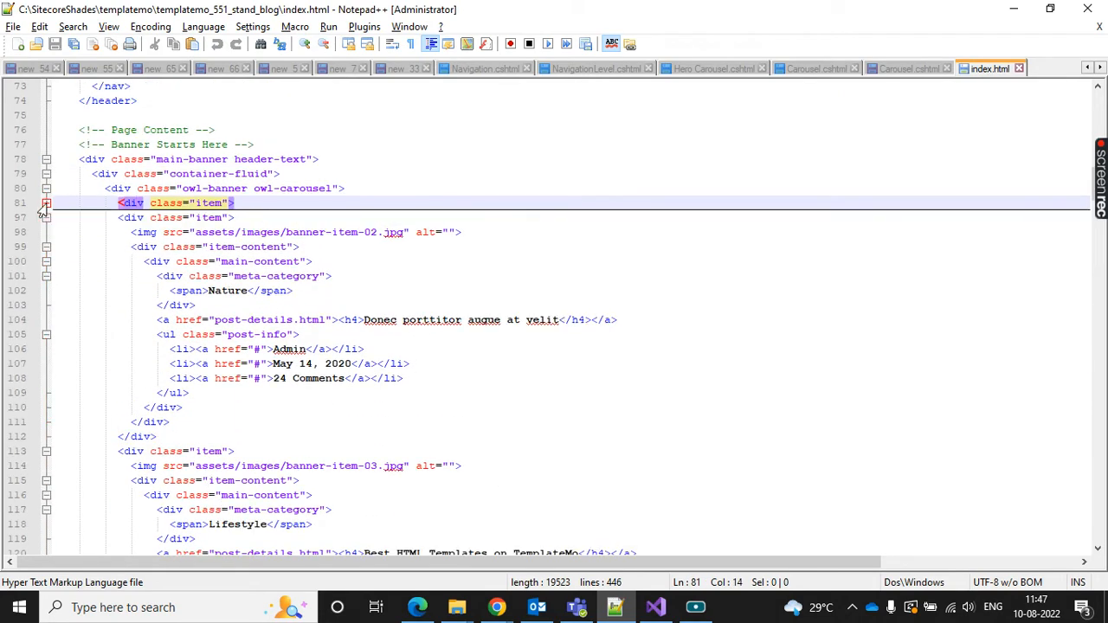
left_click(46, 217)
left_click(46, 232)
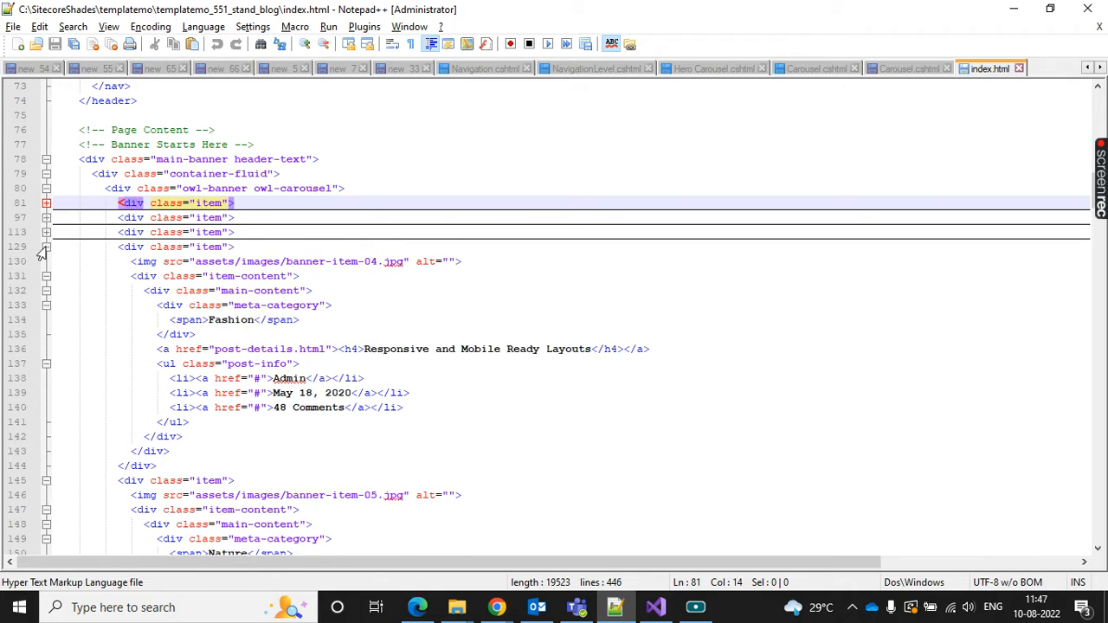
left_click(46, 247)
left_click(46, 261)
left_click(46, 276)
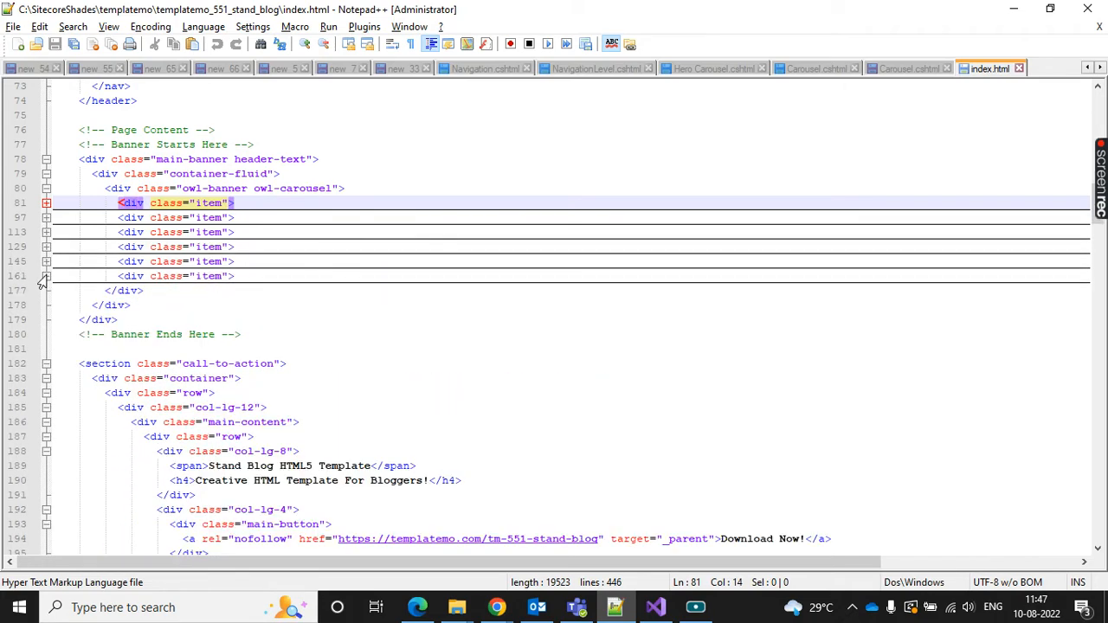
left_click(124, 305)
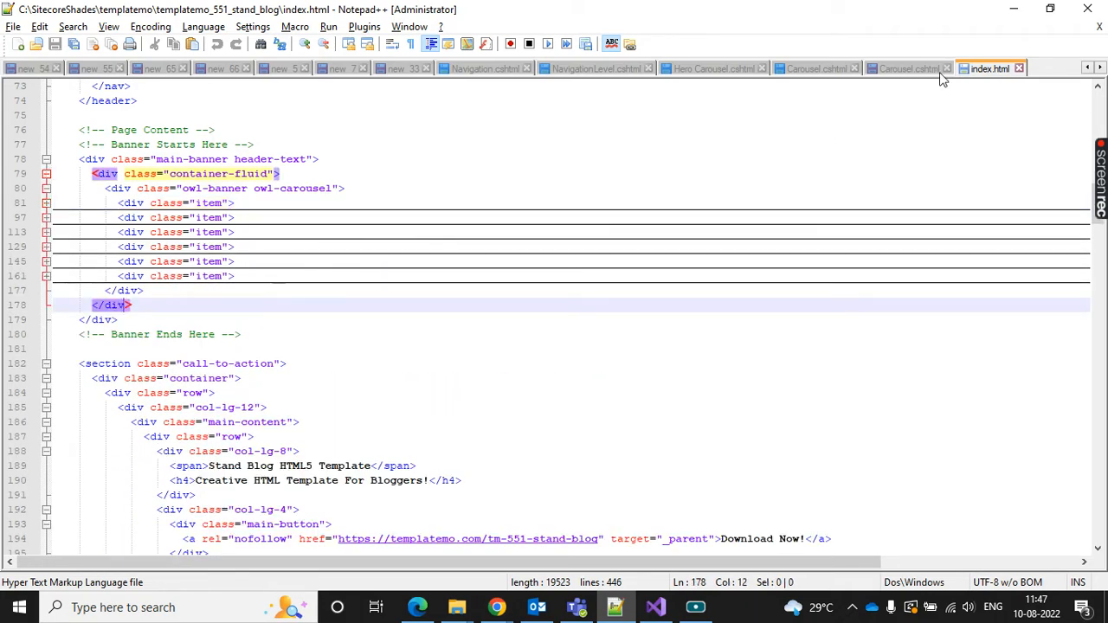
scroll(846, 336, "down", 3)
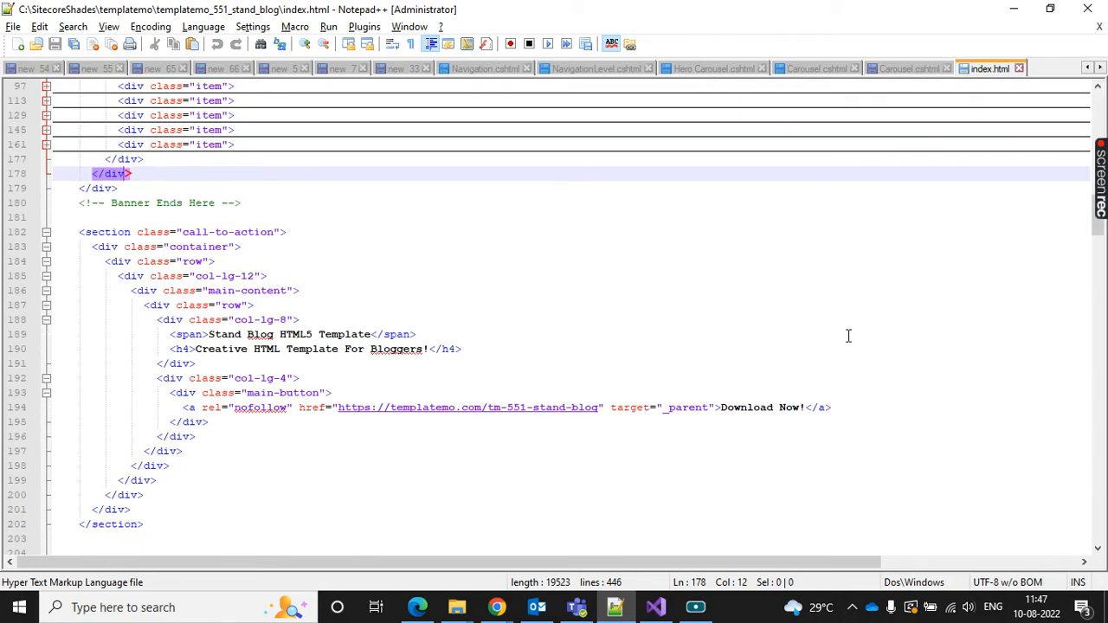
In Carousel.cshtml, unfold the owl-stage-outer block and delete the opening owl-stage-outer and owl-stage div lines
left_click(900, 69)
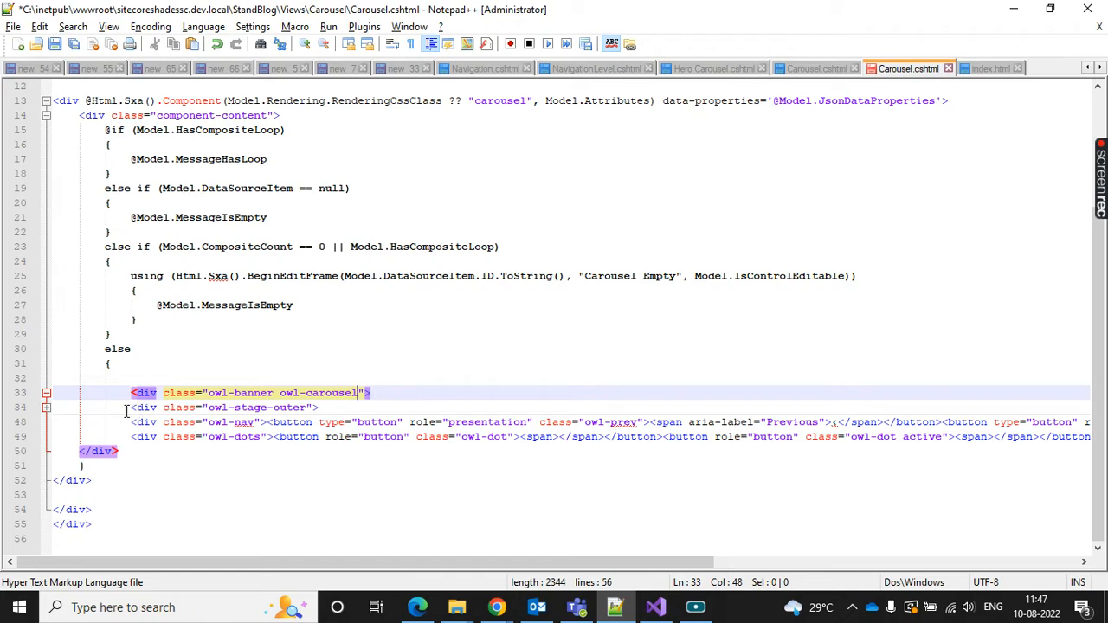
left_click(43, 409)
scroll(43, 299, "down", 3)
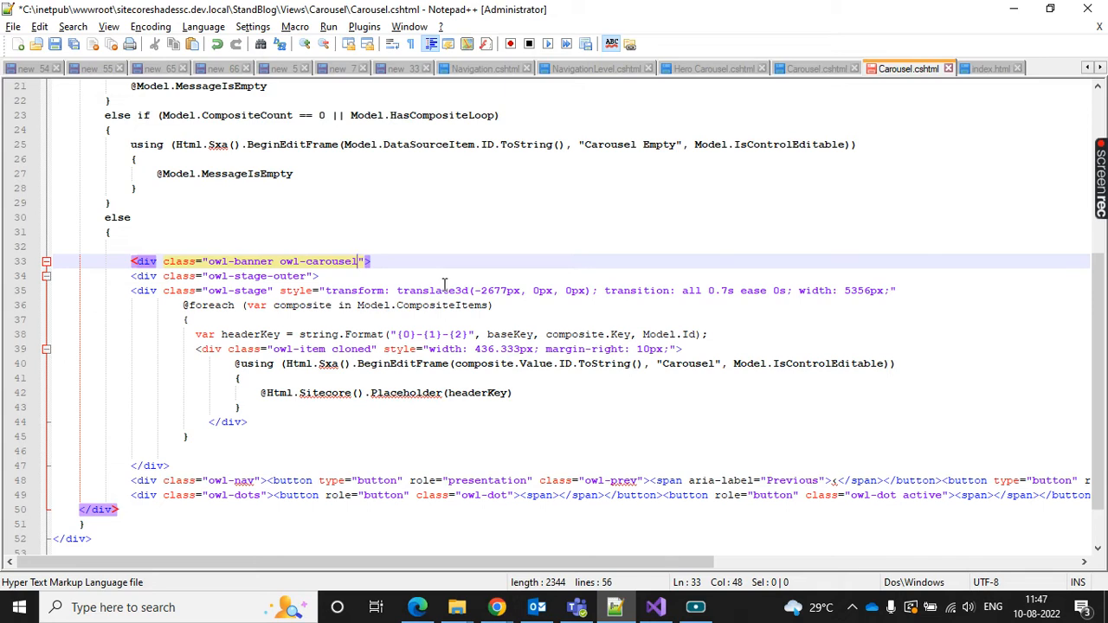
left_click(908, 290)
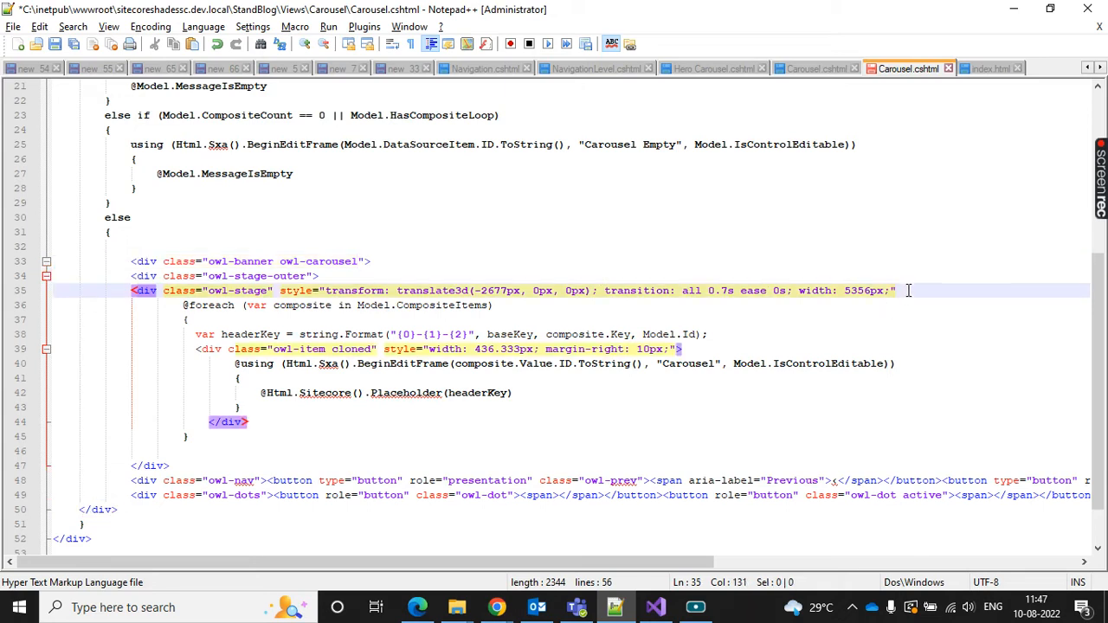
left_click_drag(916, 295, 26, 286)
key("Delete")
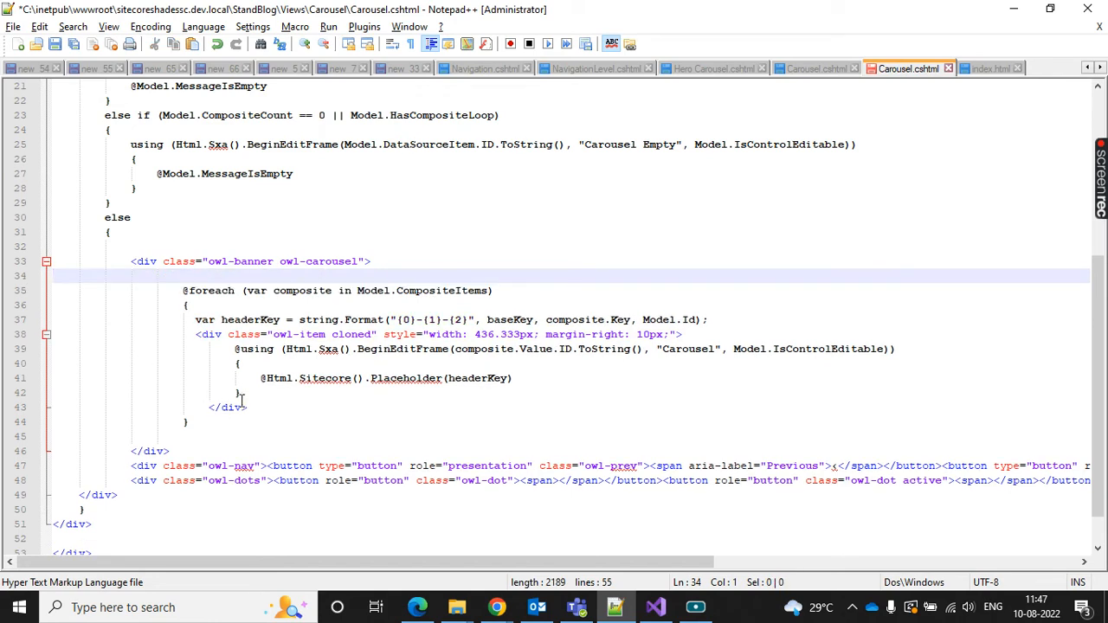
Remove the "owl-item cloned" div wrapper around the using block, deleting both its closing and opening tags and the emptied lines
left_click_drag(246, 407, 45, 401)
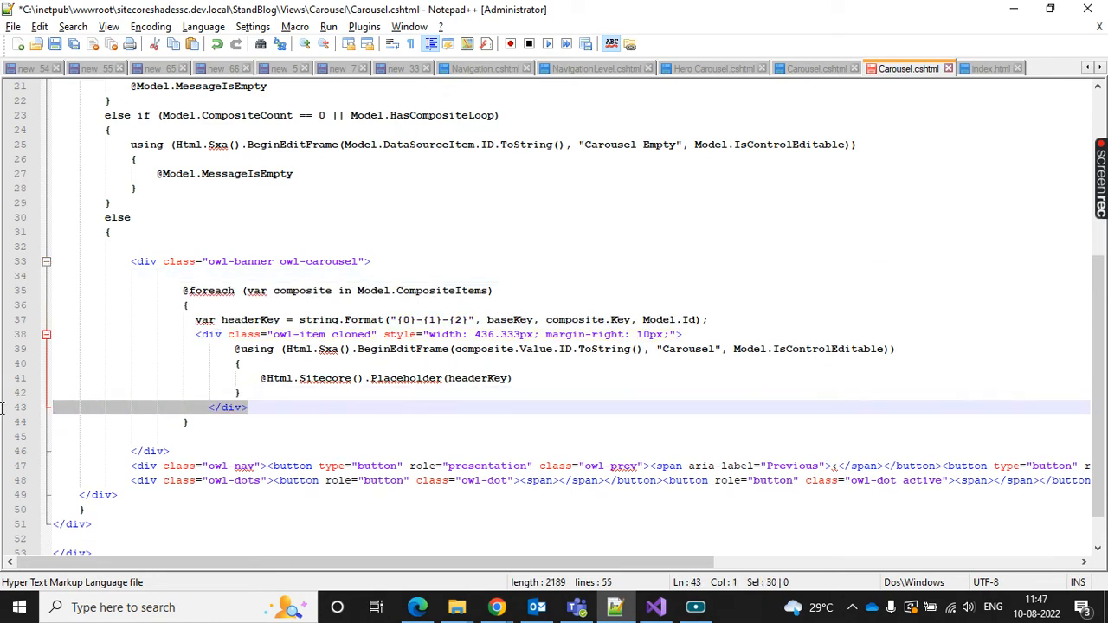
key("Delete")
key("BackSpace")
left_click_drag(692, 334, 45, 334)
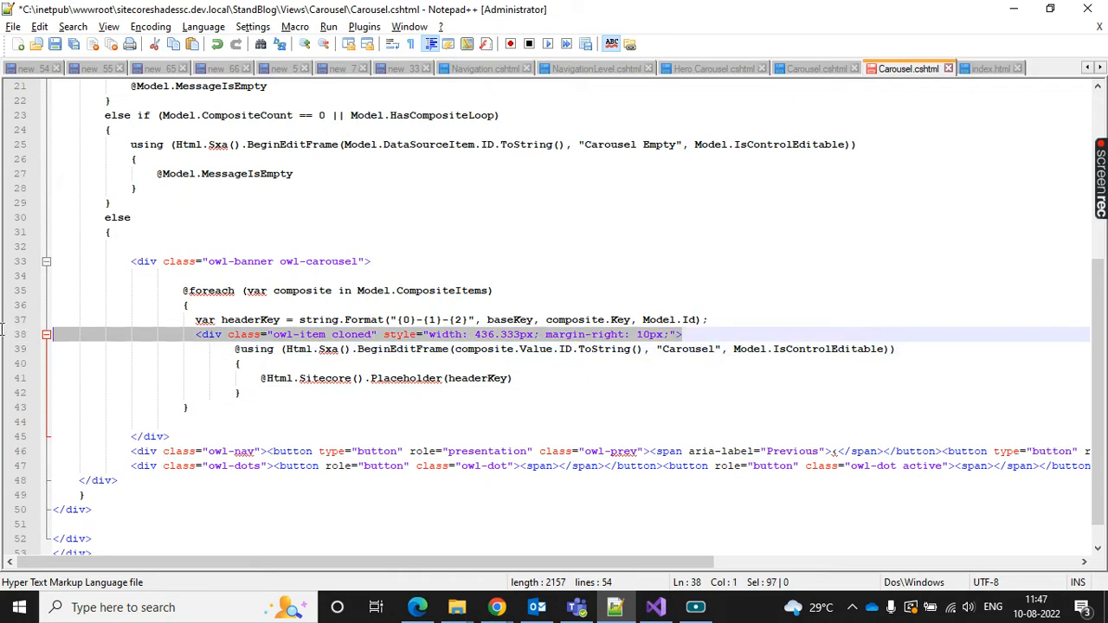
key("Delete")
key("BackSpace")
Delete the owl-nav and owl-dots div lines below the foreach block's closing div
left_click(141, 423)
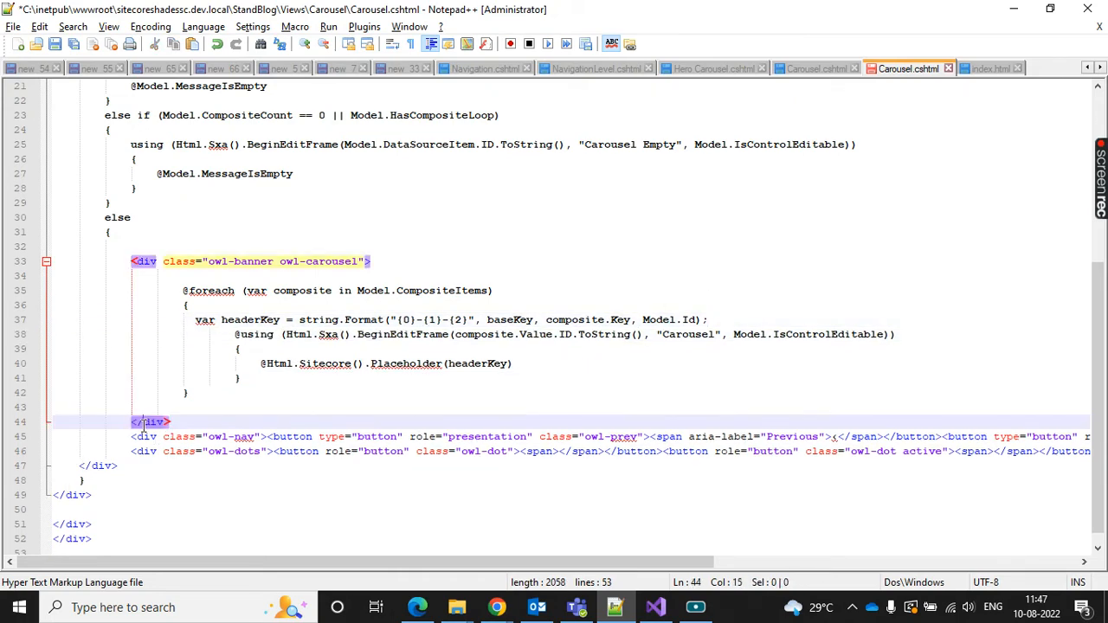
left_click_drag(121, 437, 1073, 451)
key("Delete")
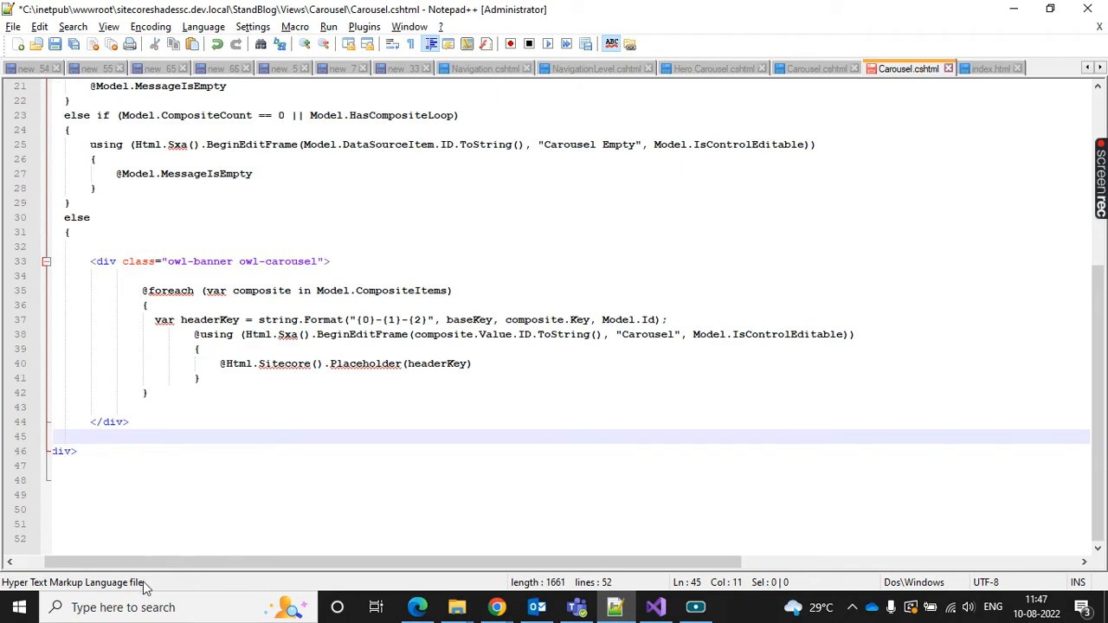
Check the tag pairing and delete the surplus closing div between the owl-banner's closing tag and the else block's closing brace
left_click(86, 450)
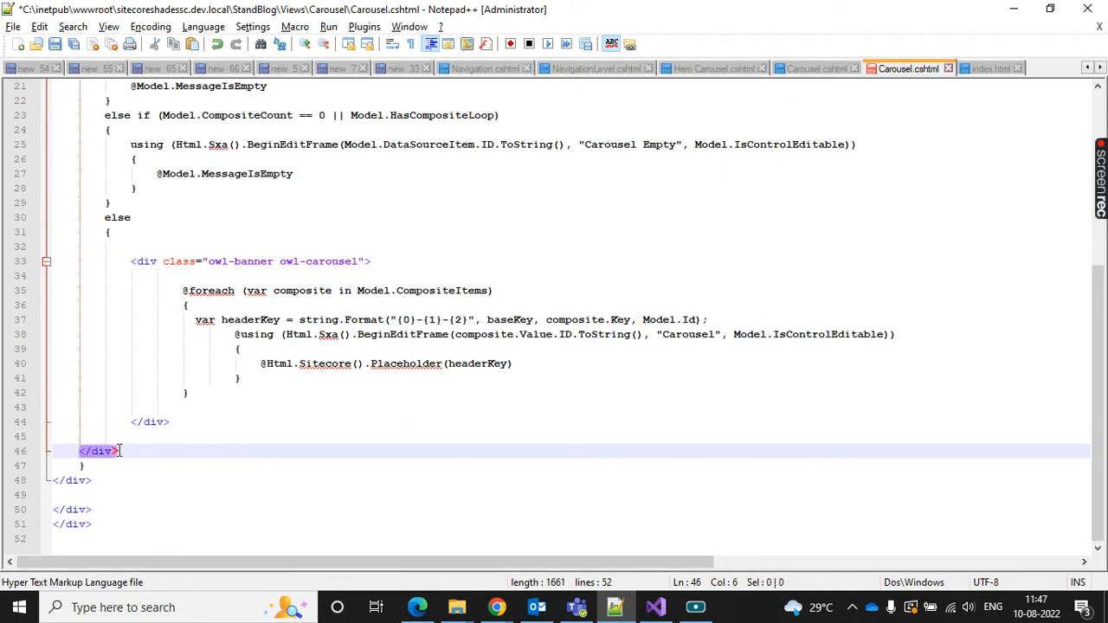
scroll(252, 382, "up", 7)
scroll(128, 444, "down", 6)
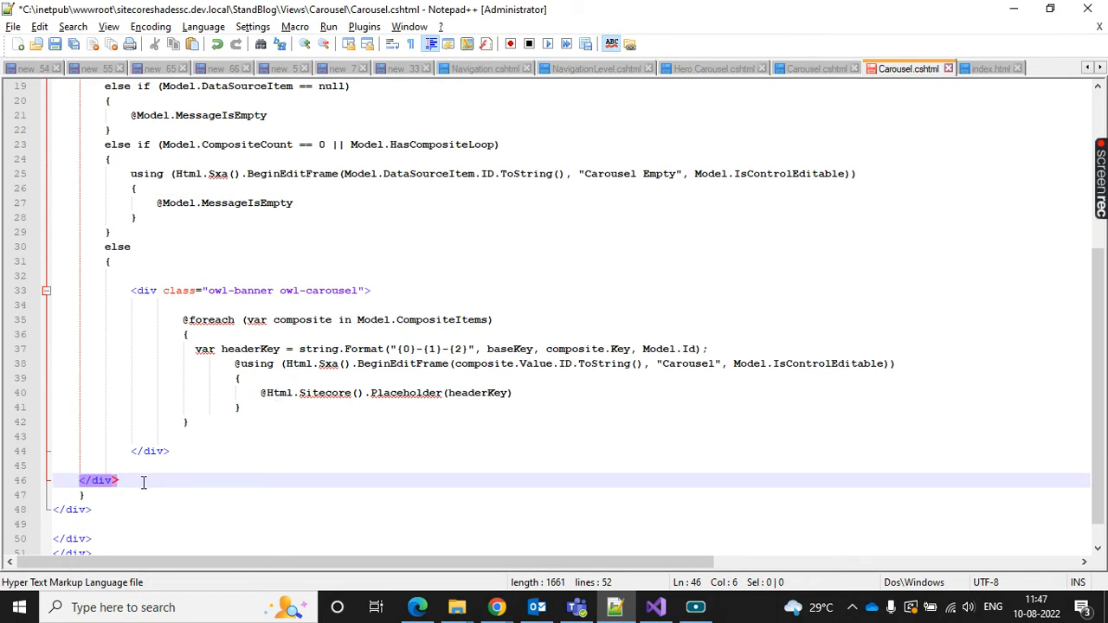
left_click_drag(144, 482, 3, 487)
key("Delete")
Match the remaining closing brace and div tags to their openings and remove the extra closing div at the end of the file
left_click(88, 495)
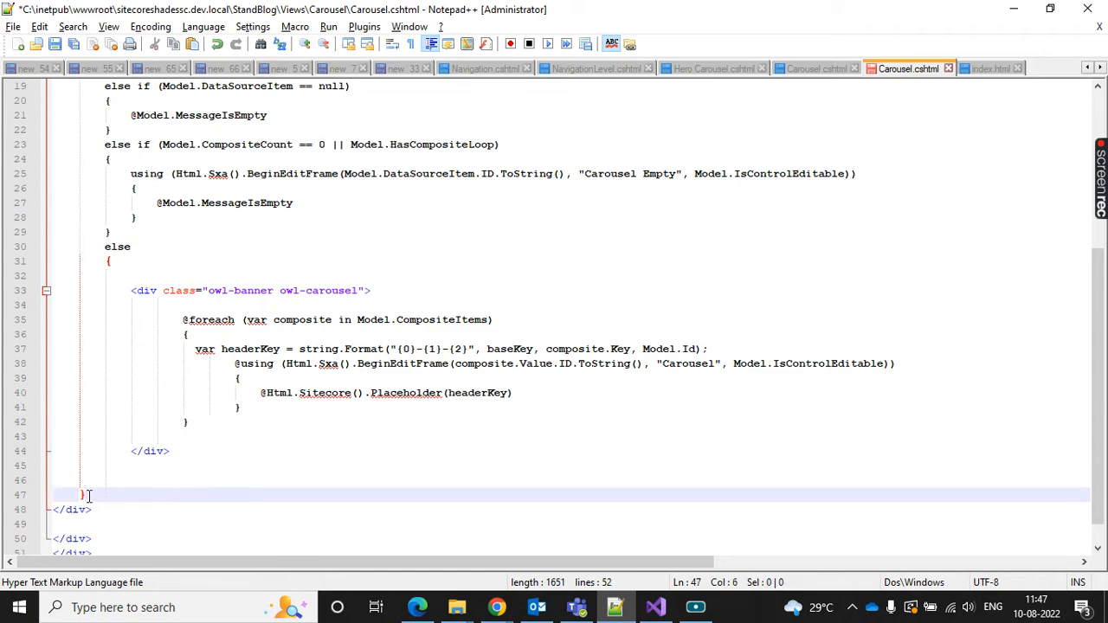
scroll(275, 377, "down", 1)
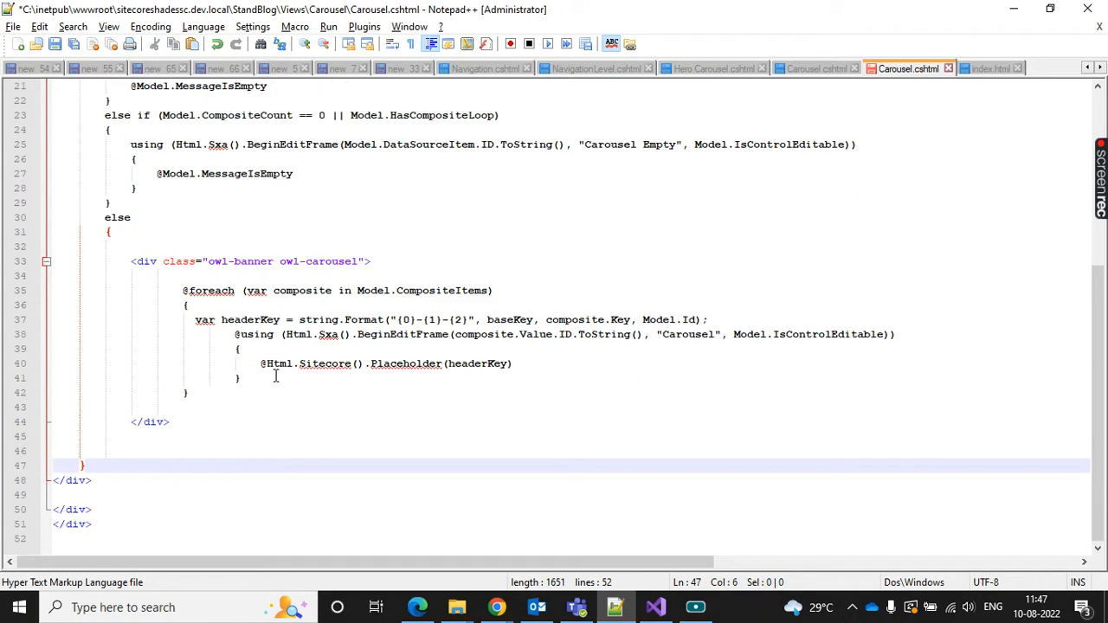
left_click(86, 480)
scroll(317, 528, "up", 6)
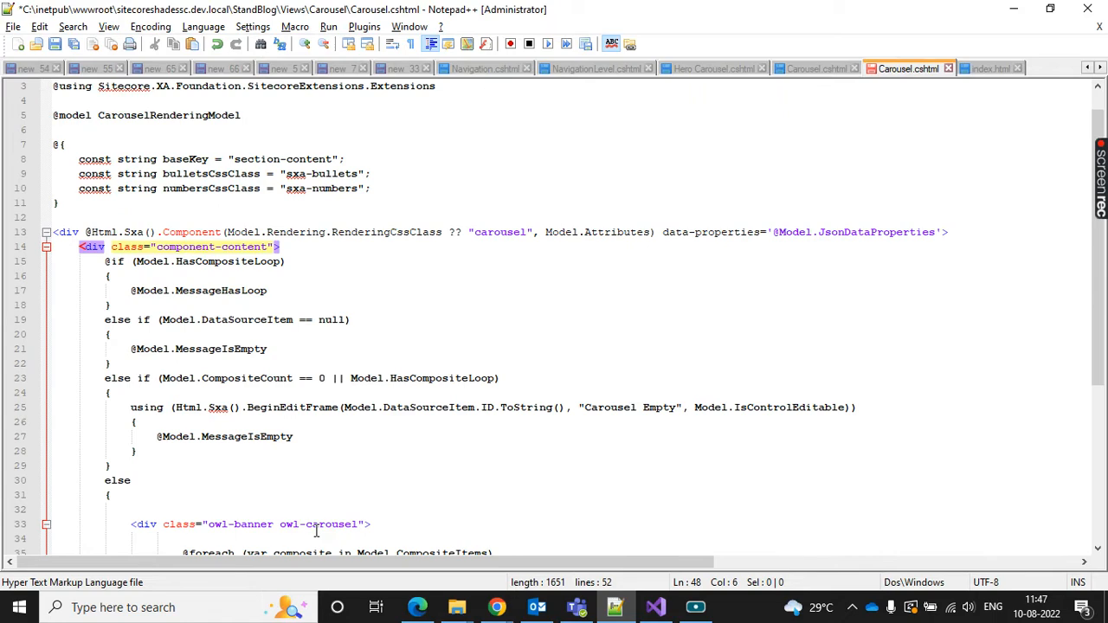
scroll(317, 532, "up", 1)
scroll(317, 531, "down", 7)
left_click_drag(91, 524, 2, 514)
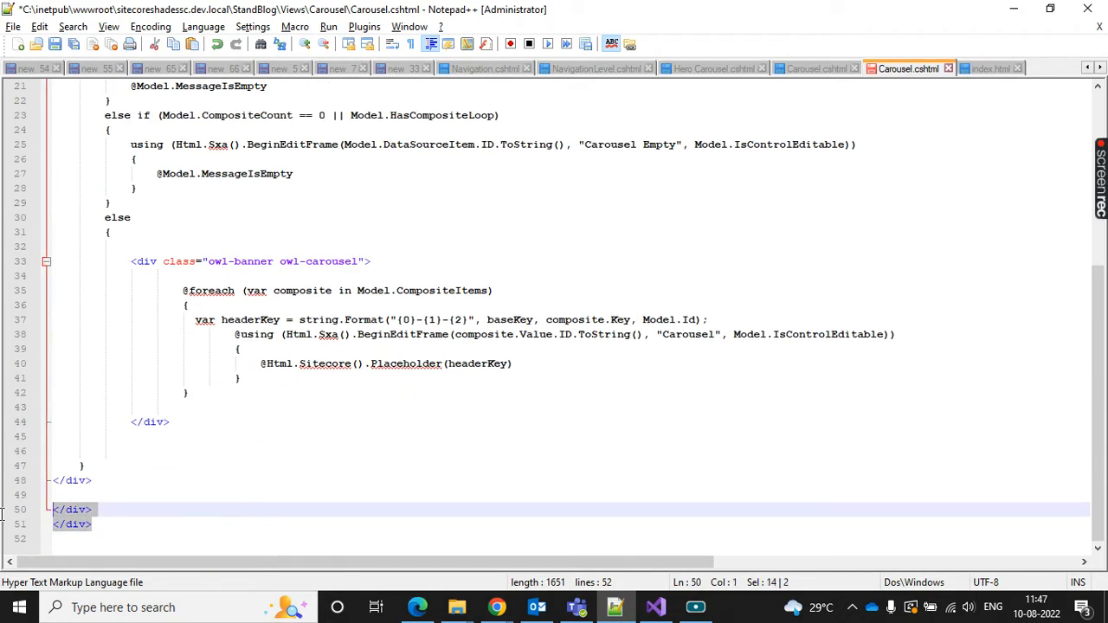
left_click(138, 545)
left_click_drag(115, 524, 32, 526)
key("BackSpace")
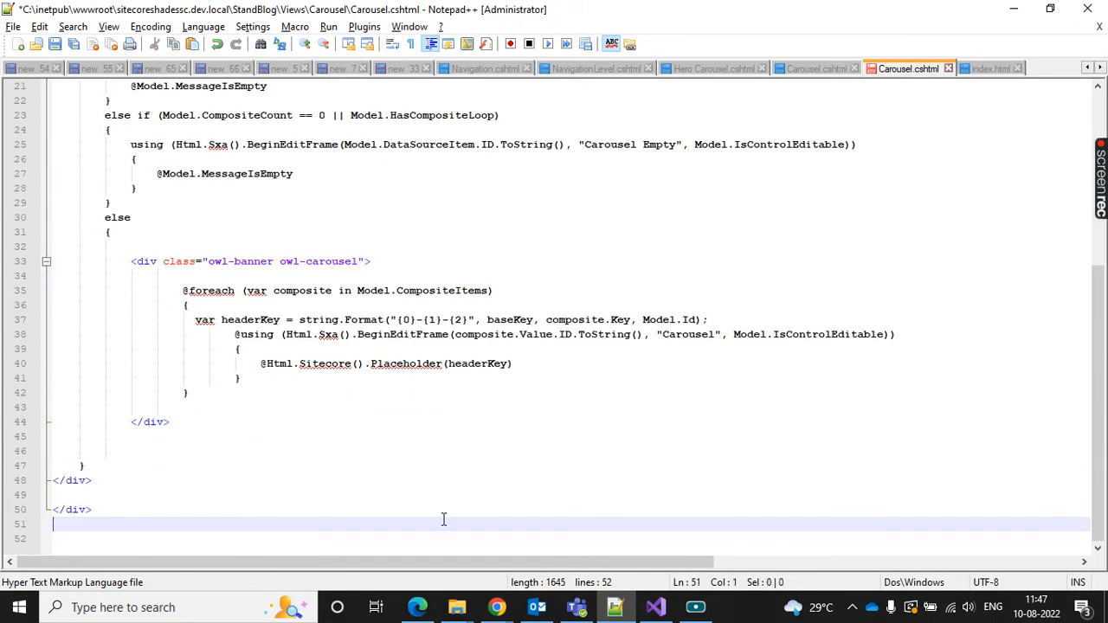
key("BackSpace")
Save Carousel.cshtml, then switch to the StandBlog Sample page in Edge and reload it to test the view
left_click(471, 466)
scroll(474, 465, "up", 6)
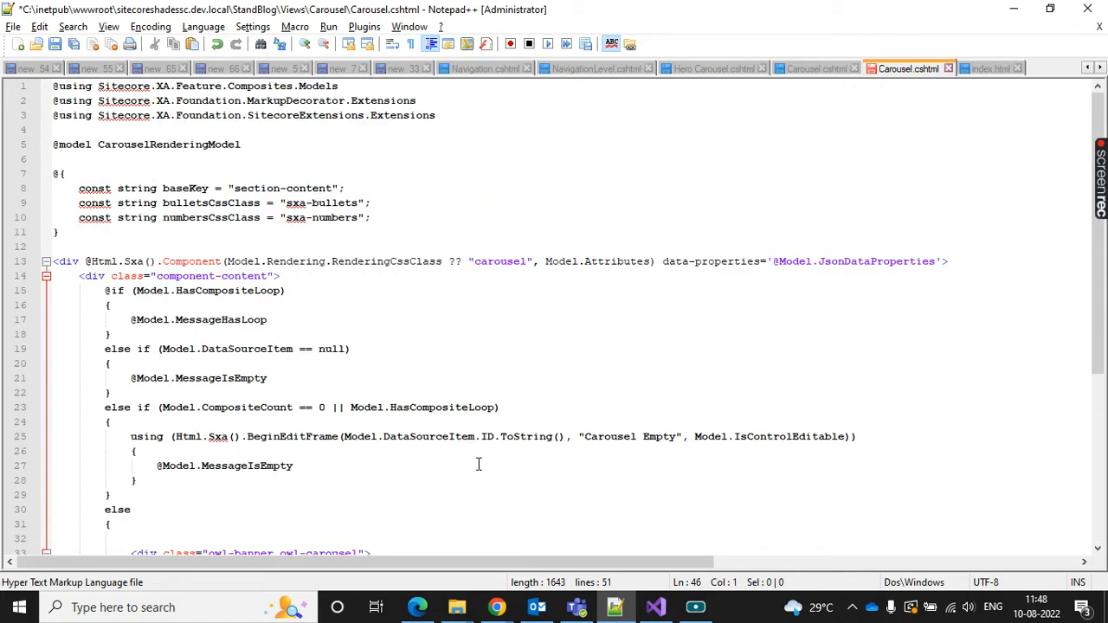
key("ctrl+s")
key("alt+Tab")
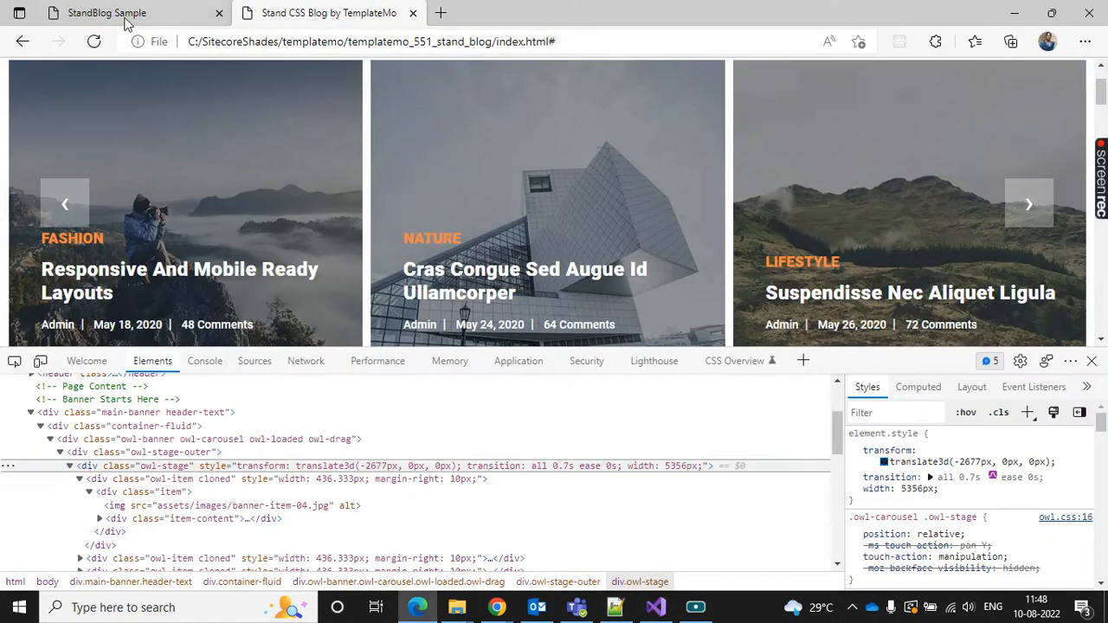
left_click(92, 42)
scroll(684, 241, "down", 1)
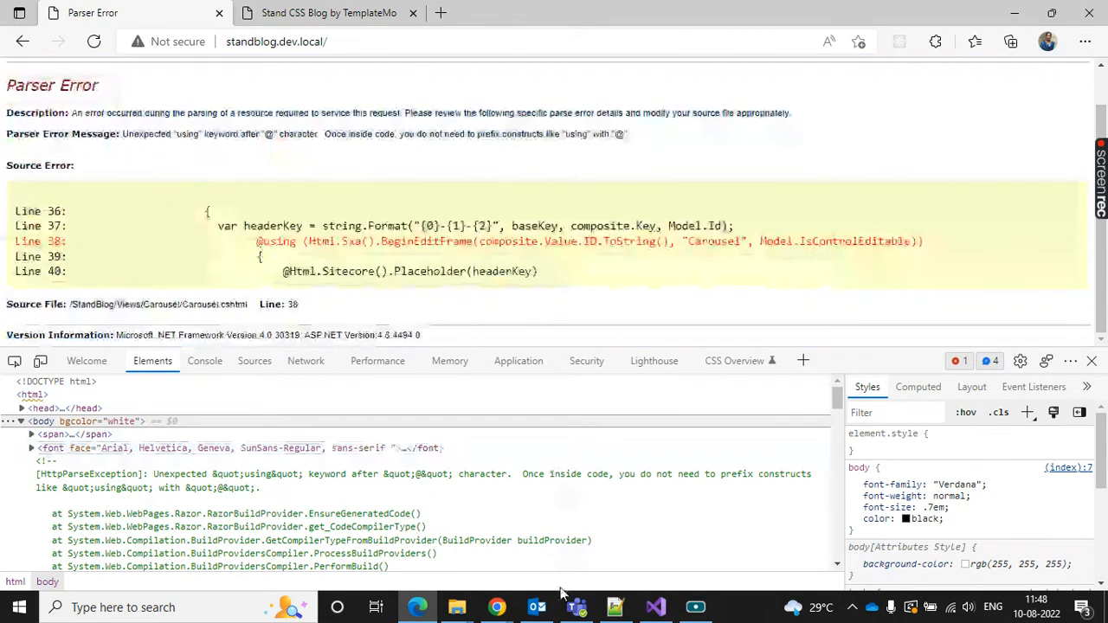
Try to remove the @ before foreach in Carousel.cshtml in Notepad++, save the file and reload the StandBlog page in Edge
left_click(616, 606)
scroll(427, 221, "down", 6)
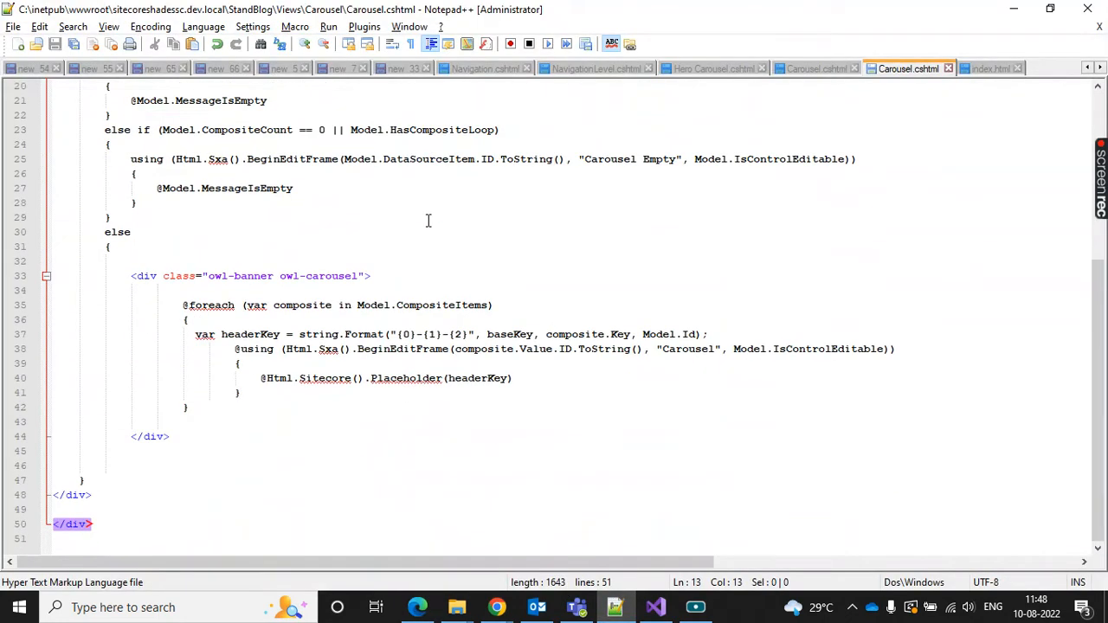
left_click(184, 304)
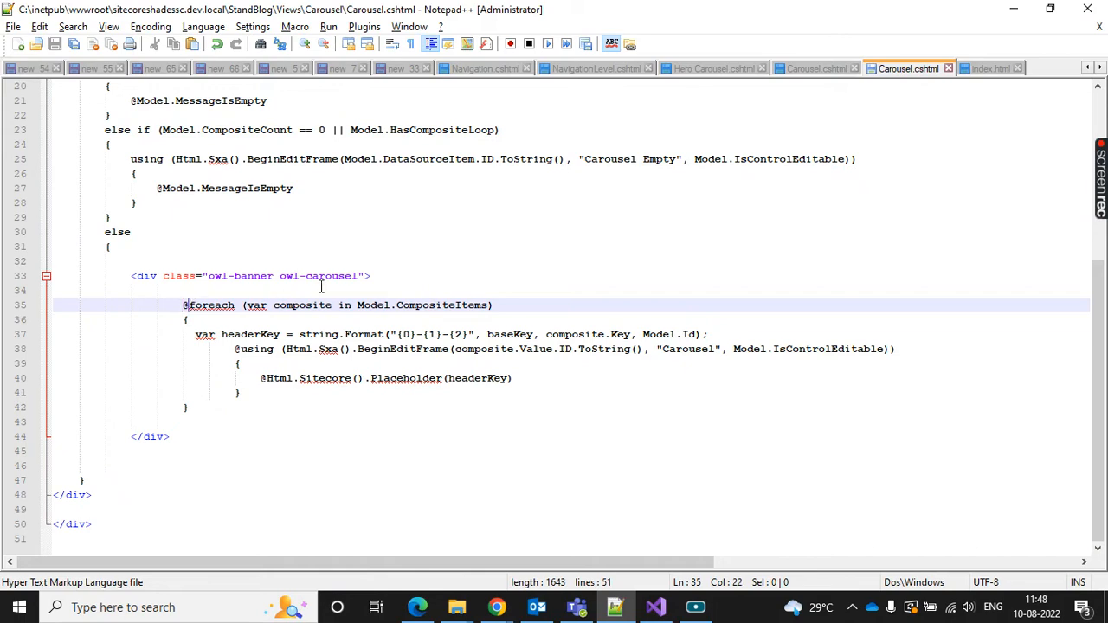
key("Delete")
key("ctrl+s")
key("alt+Tab")
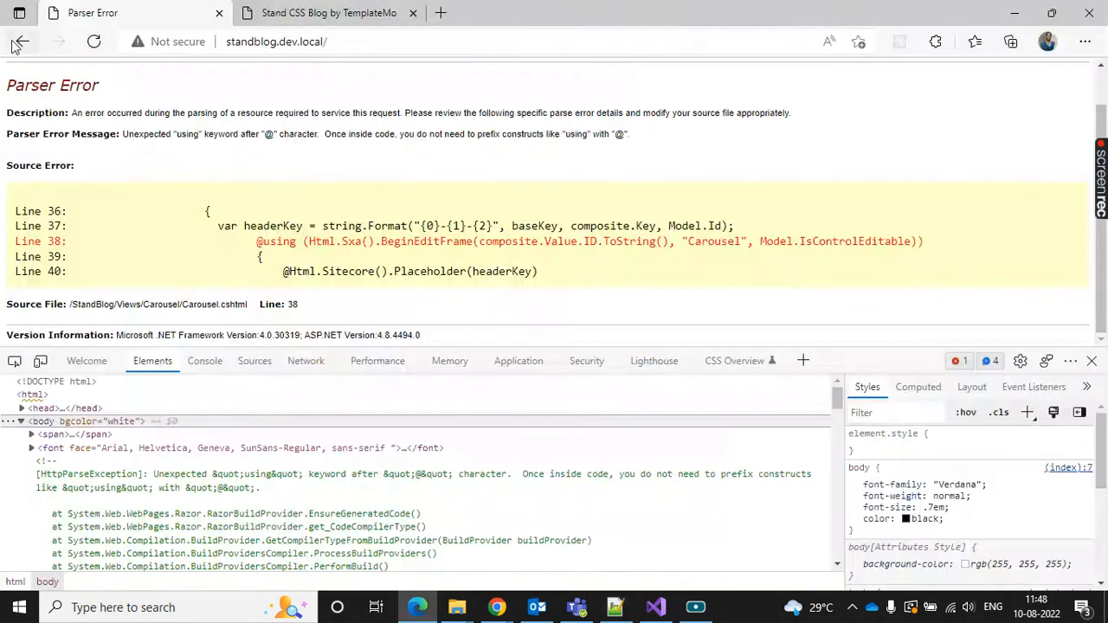
left_click(94, 42)
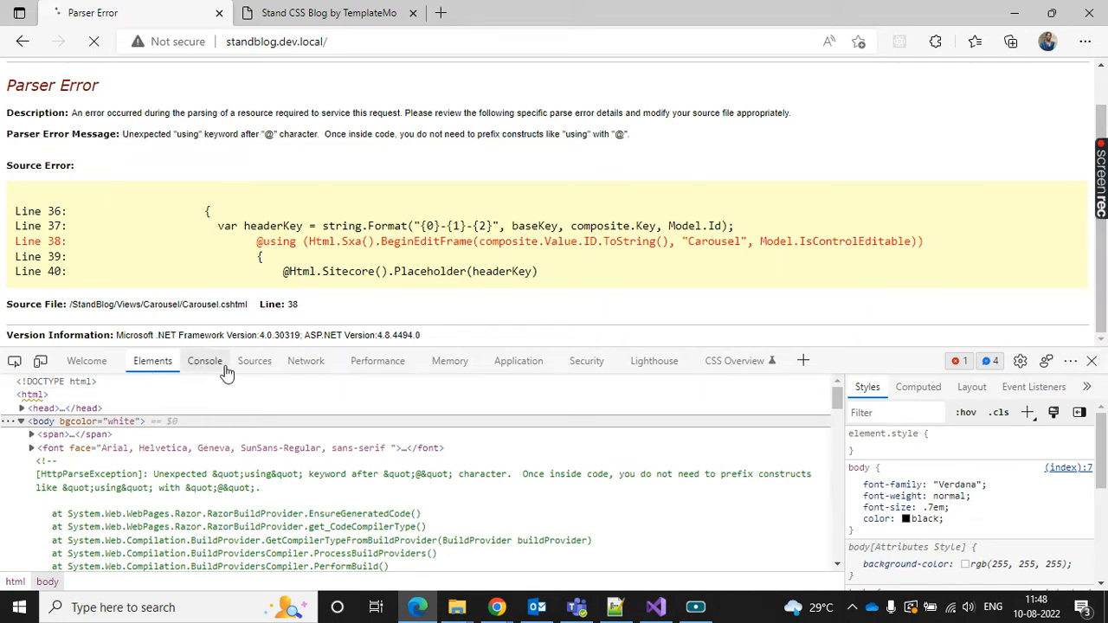
left_click(205, 361)
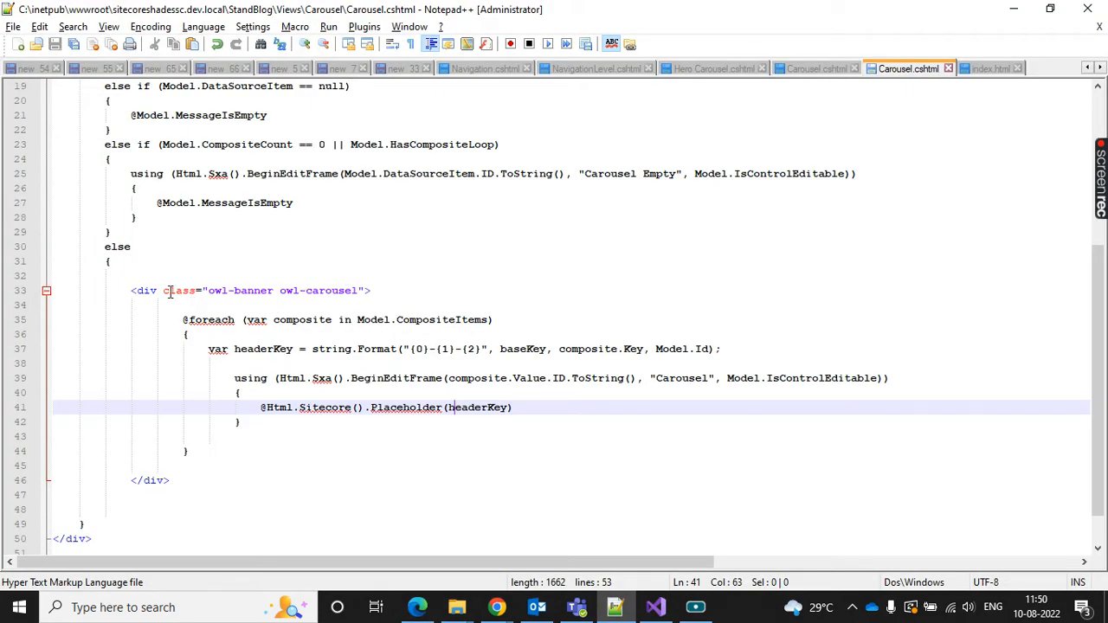
Compare the owl-banner div and Placeholder(headerKey) line in Carousel.cshtml with the owl-banner and item divs in index.html
left_click(170, 290)
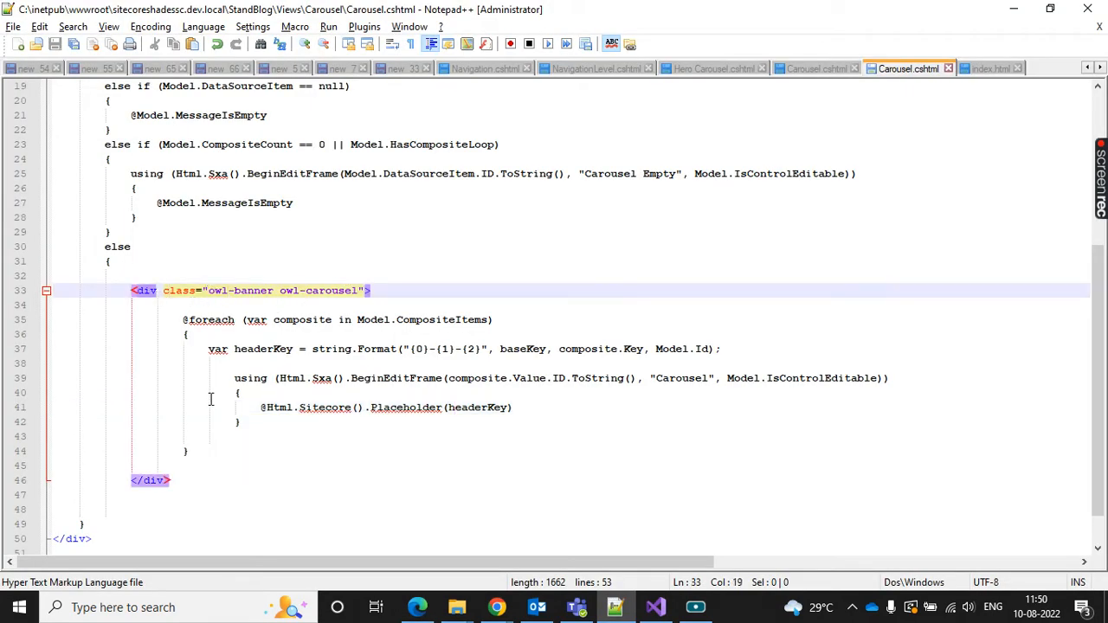
left_click_drag(258, 408, 514, 407)
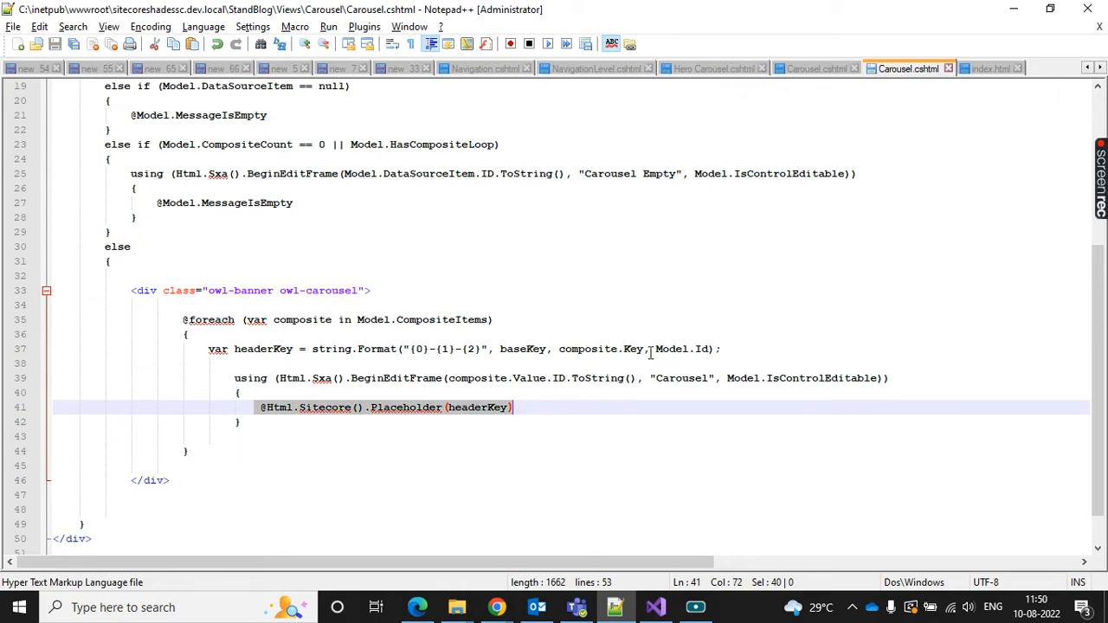
left_click(991, 69)
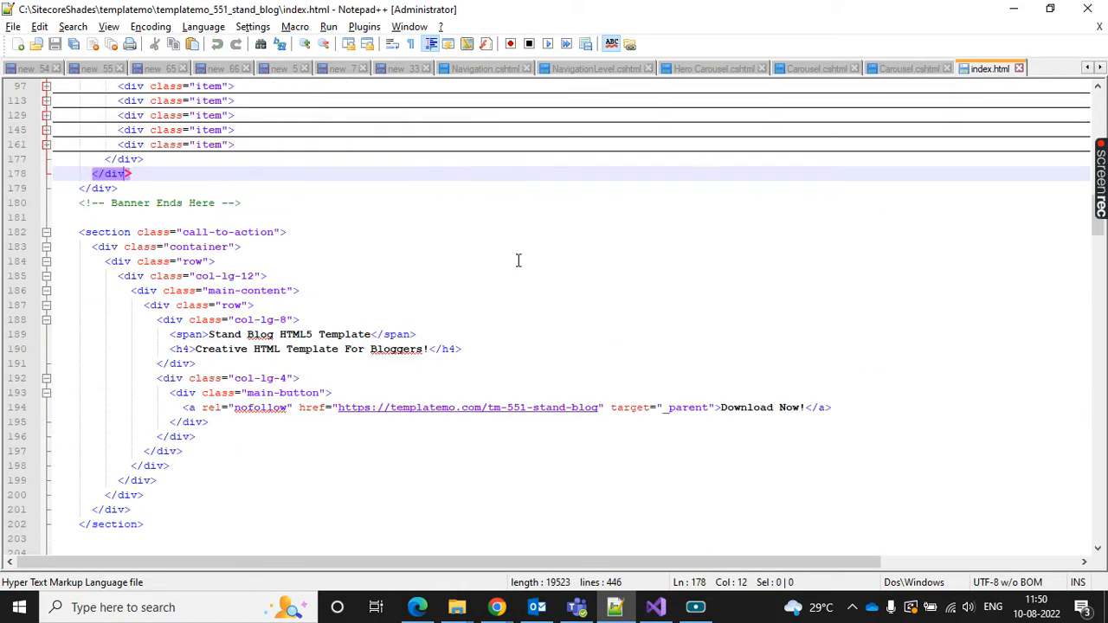
scroll(251, 324, "up", 5)
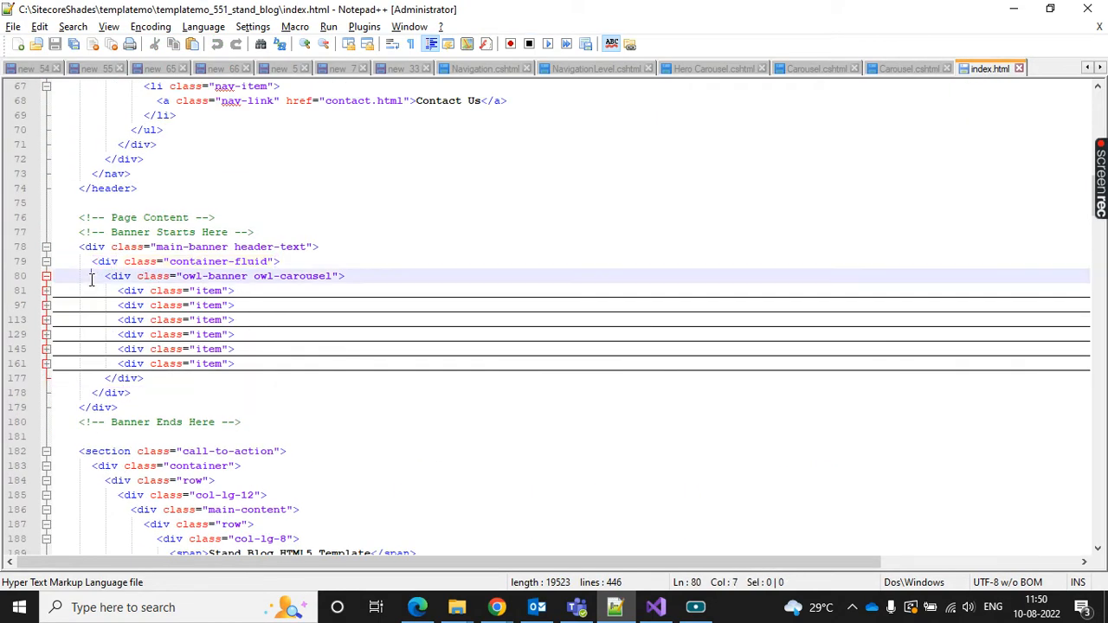
left_click_drag(92, 275, 332, 275)
double_click(206, 291)
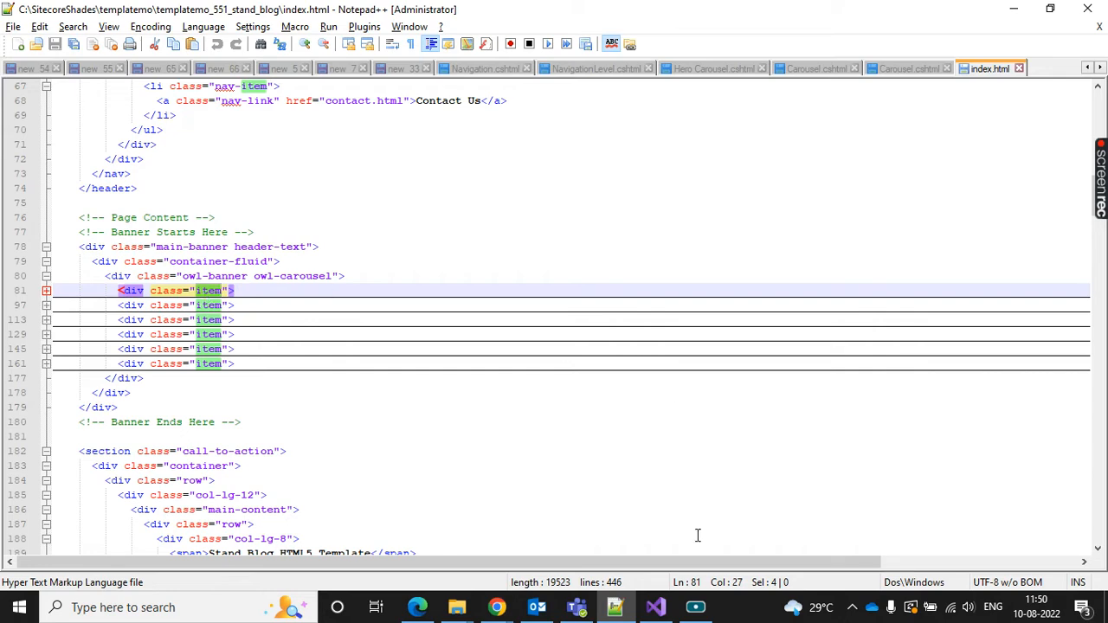
Switch to the StandBlog Sample page in Edge, reload it and close the developer tools to check the rendered carousel
left_click(417, 607)
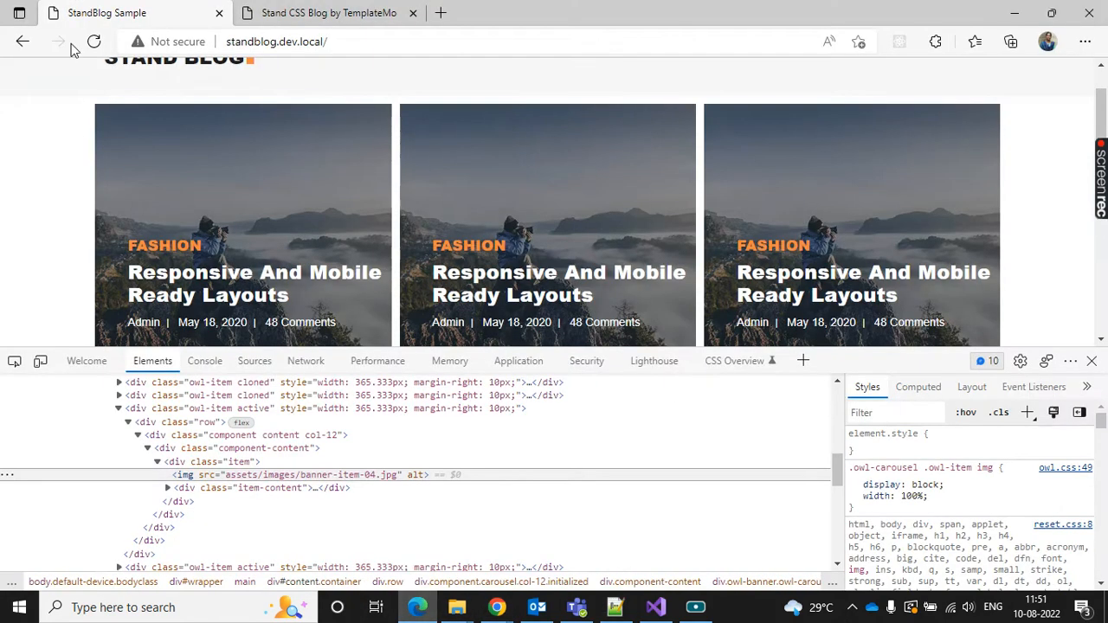
left_click(90, 49)
key("F12")
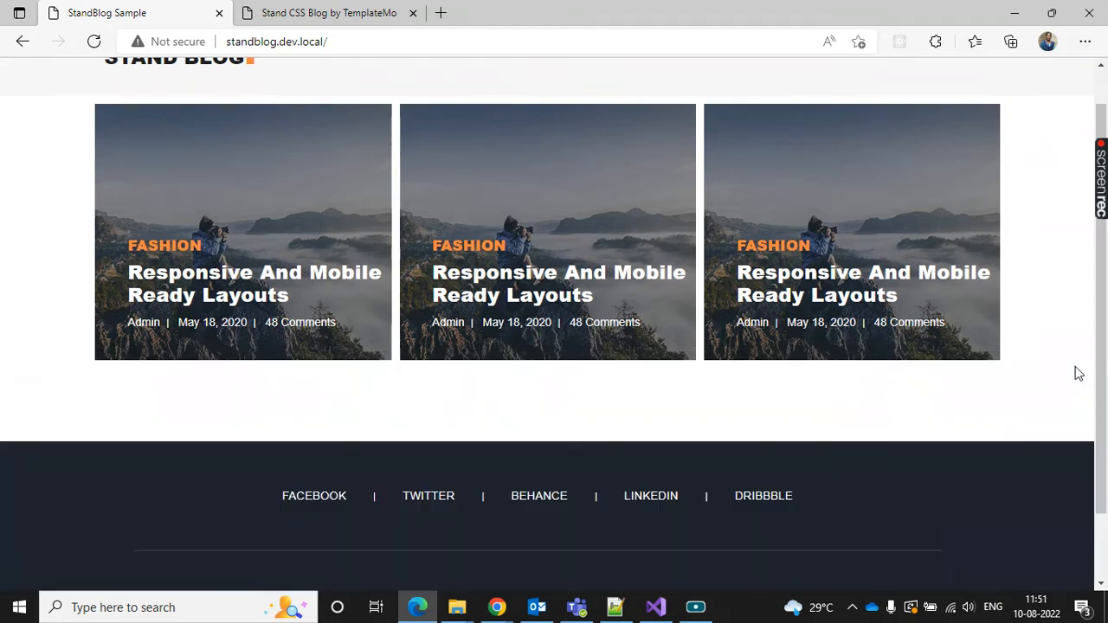
scroll(623, 314, "up", 1)
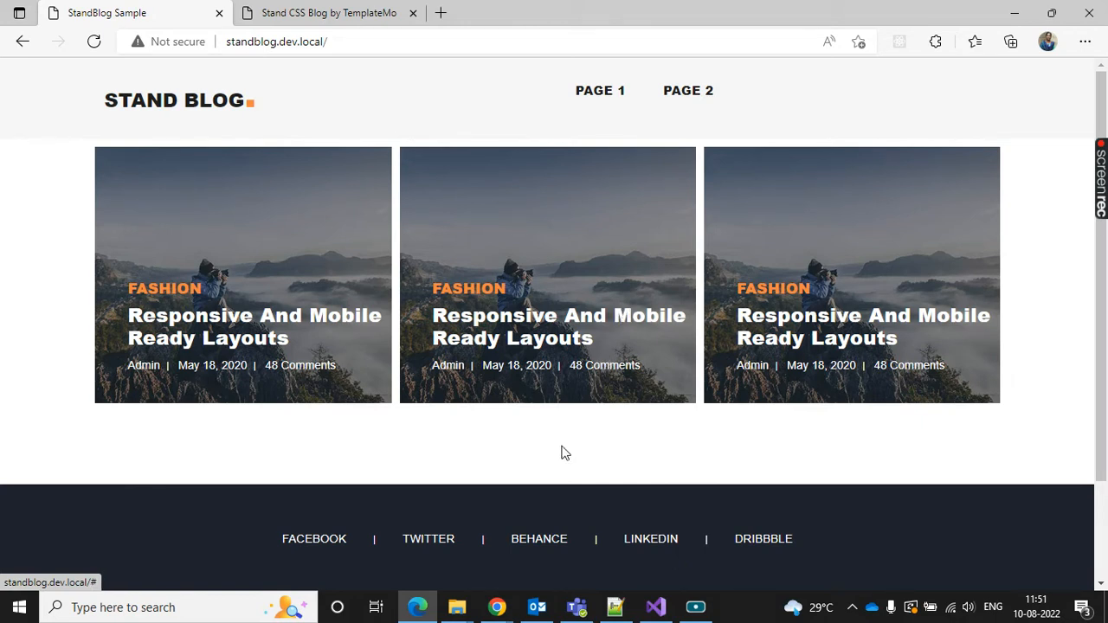
Switch to the Sitecore Content Editor in Chrome and expand StandBlog's Data > StandBlog Carousel Folder > StandBlog Carousel Branch to show its slides
mouse_move(496, 607)
left_click(433, 542)
scroll(167, 351, "up", 10)
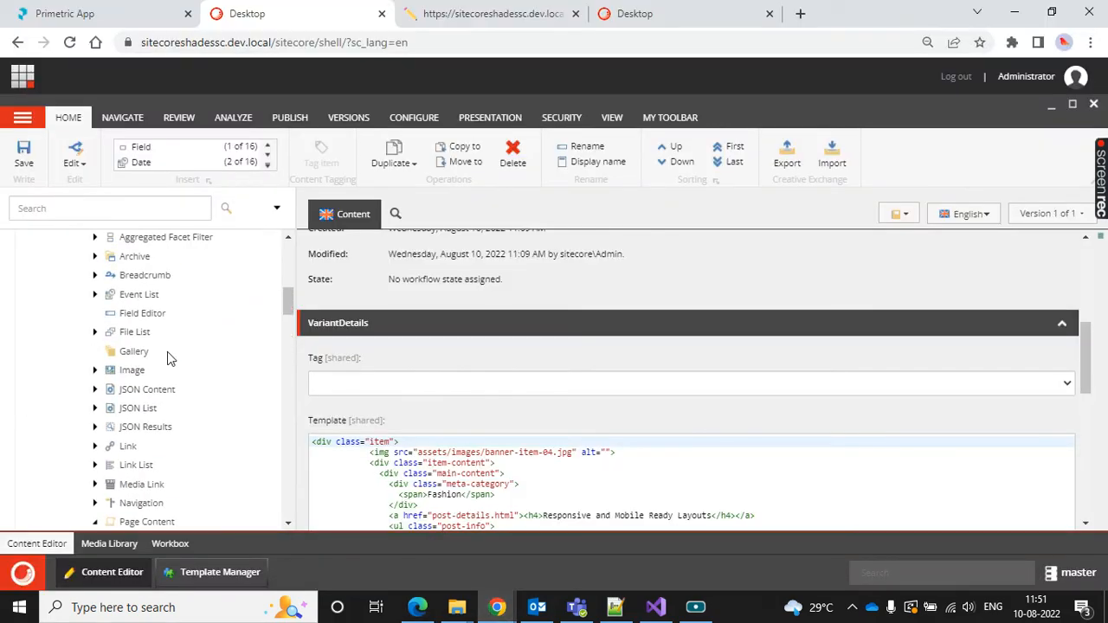
left_click(71, 301)
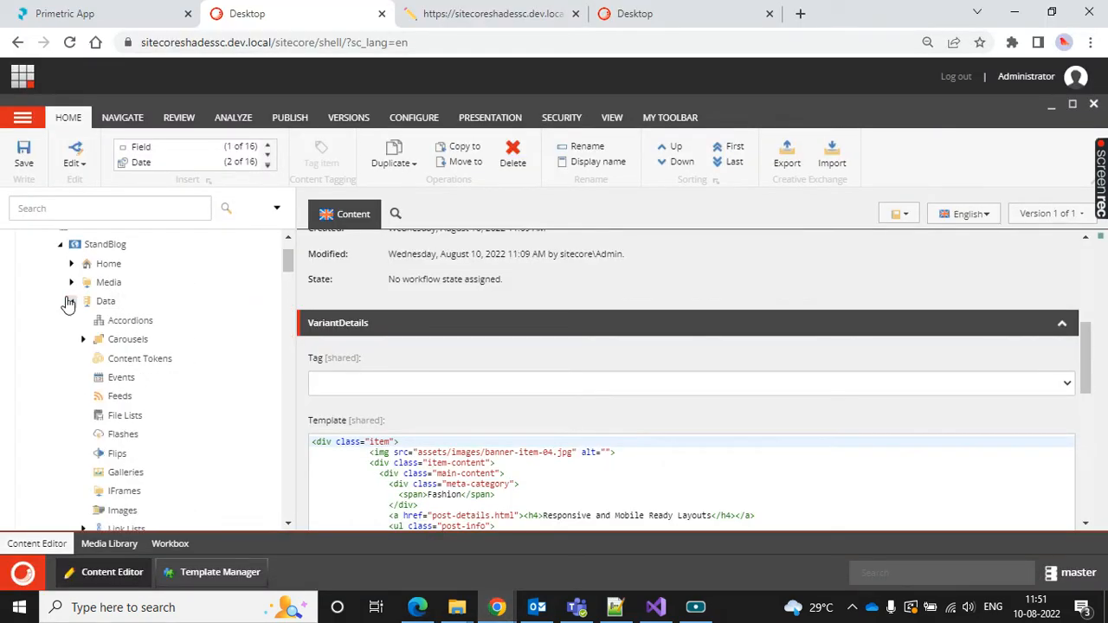
left_click(693, 607)
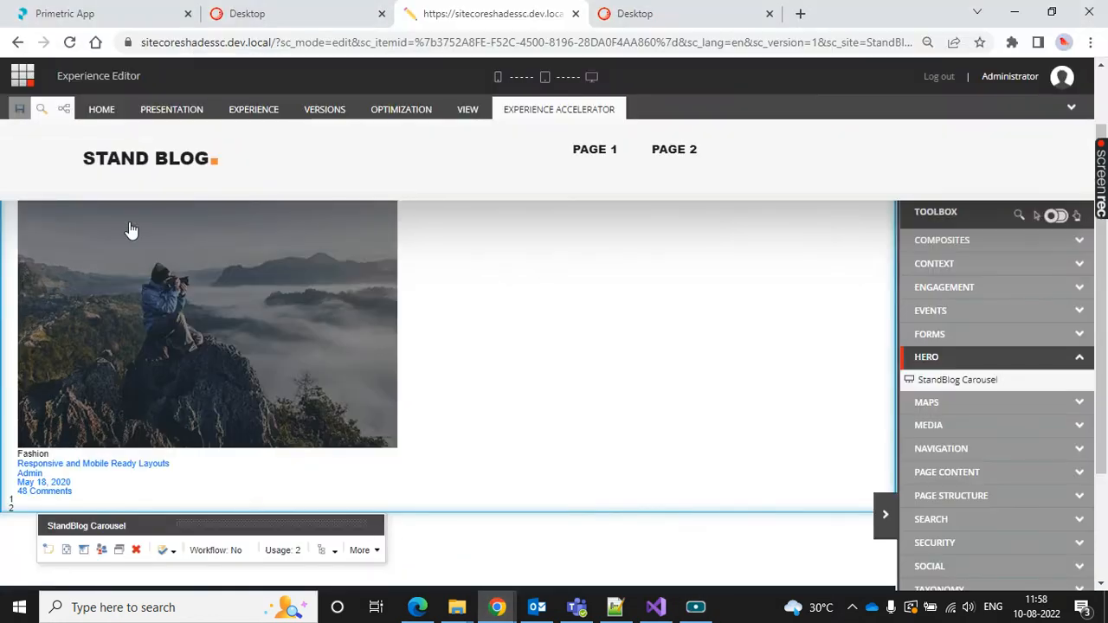
left_click(274, 6)
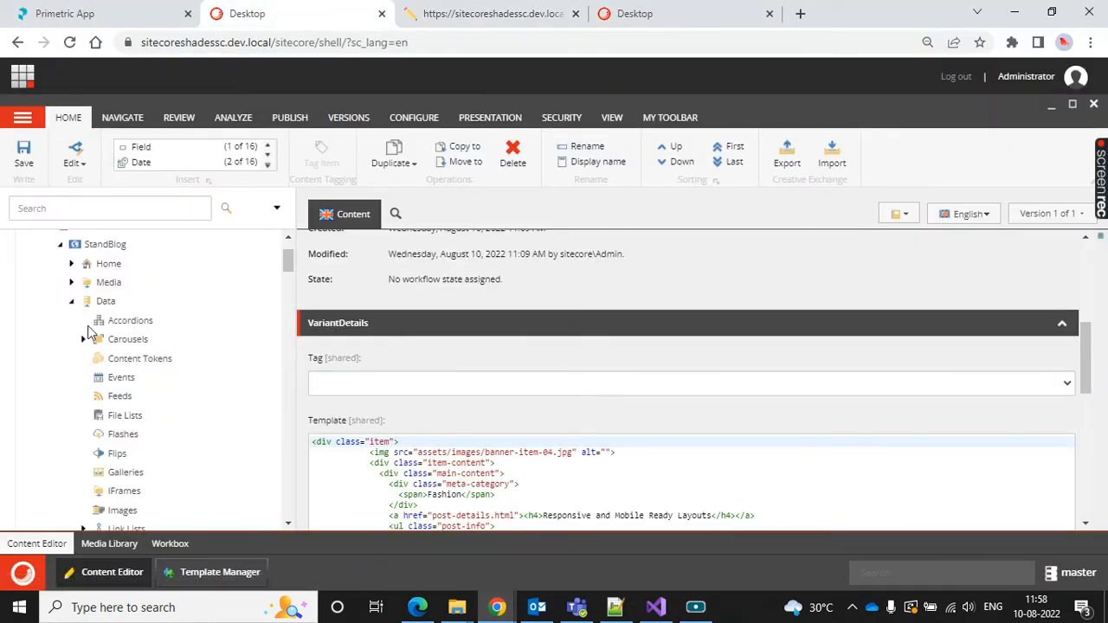
scroll(192, 357, "down", 3)
scroll(223, 404, "down", 2)
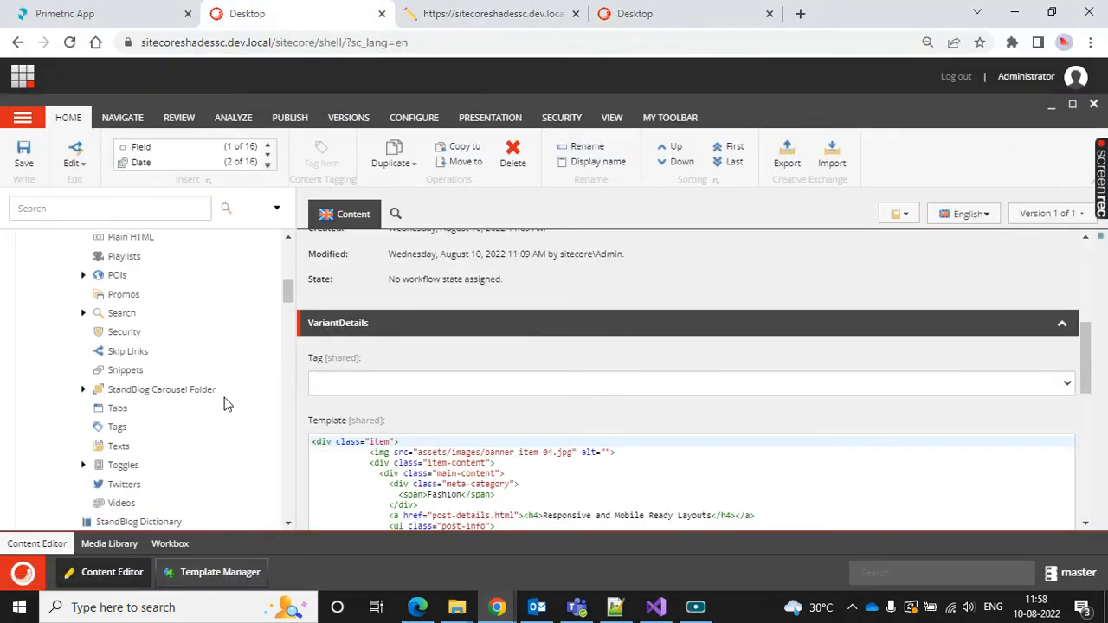
left_click(84, 389)
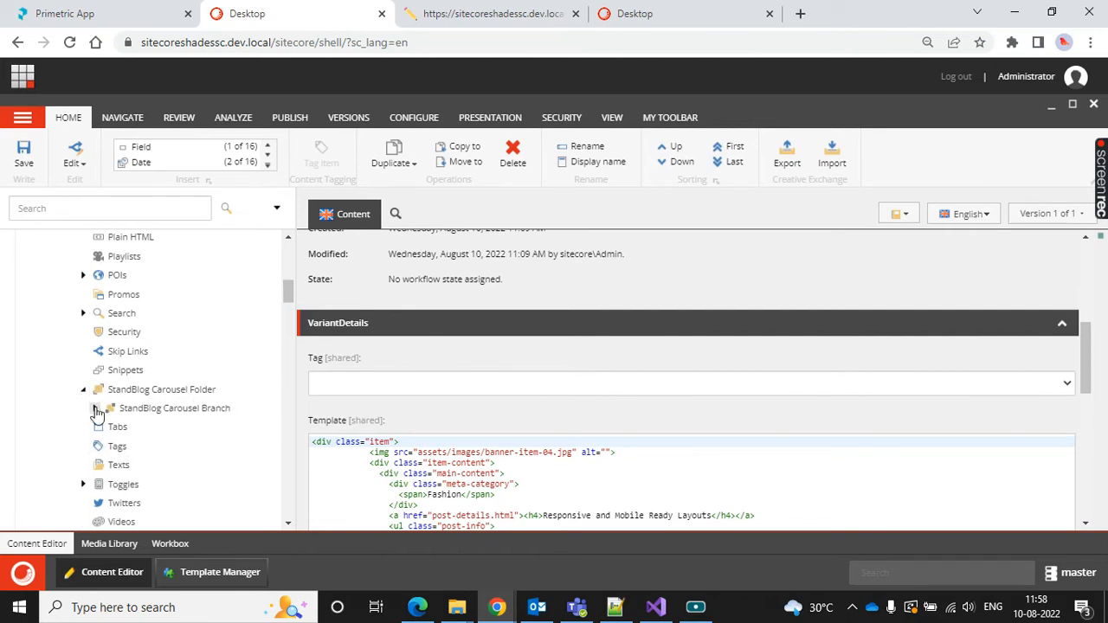
left_click(95, 408)
Duplicate an existing slide in the StandBlog Carousel Branch under the name Copy of Slide3
right_click(140, 427)
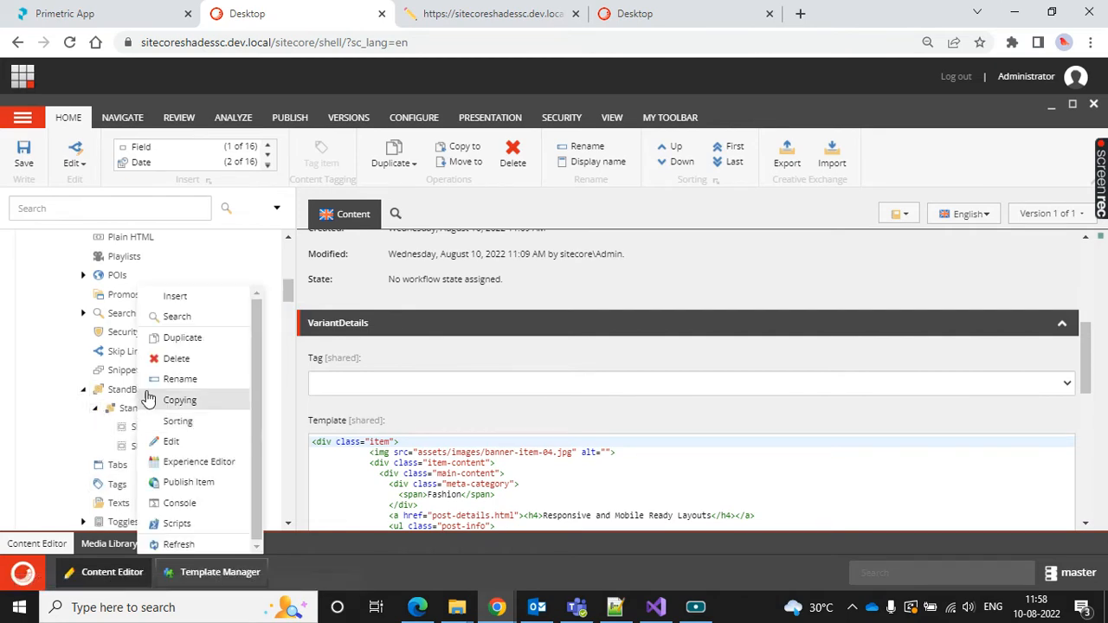
left_click(165, 338)
left_click(521, 340)
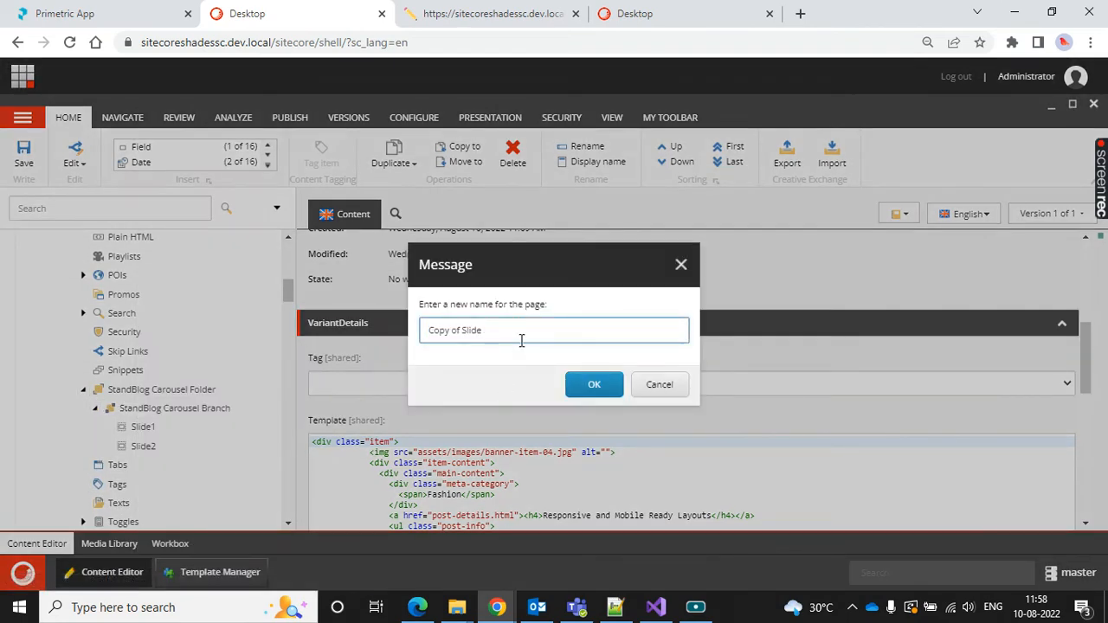
key("Return")
Duplicate the Copy of Slide3 item under the name Slide 4
right_click(178, 426)
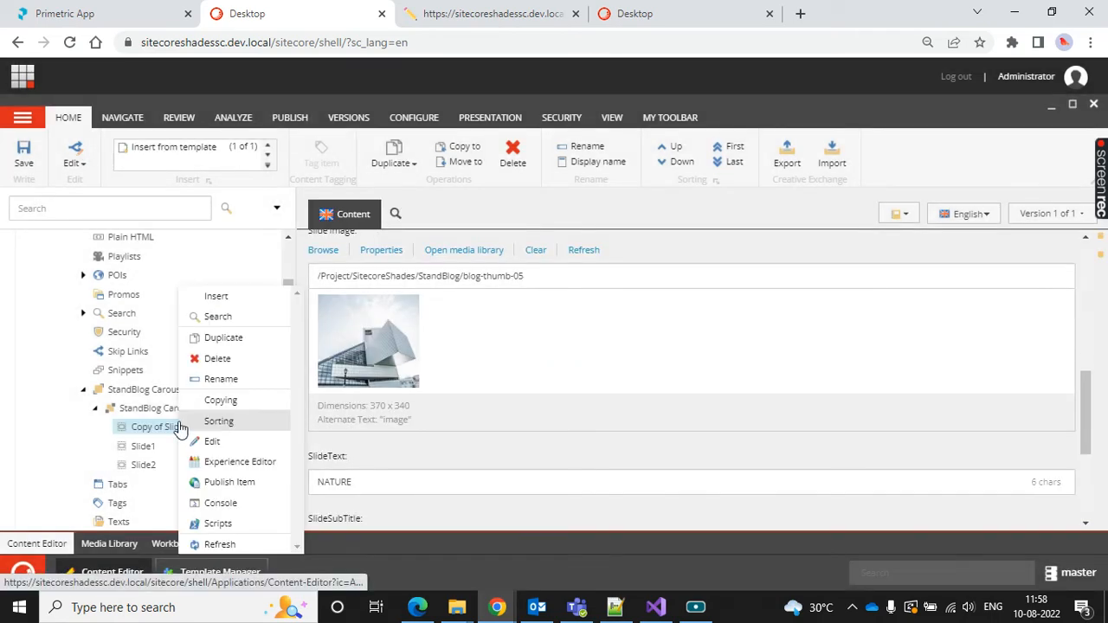
left_click(243, 341)
left_click(511, 336)
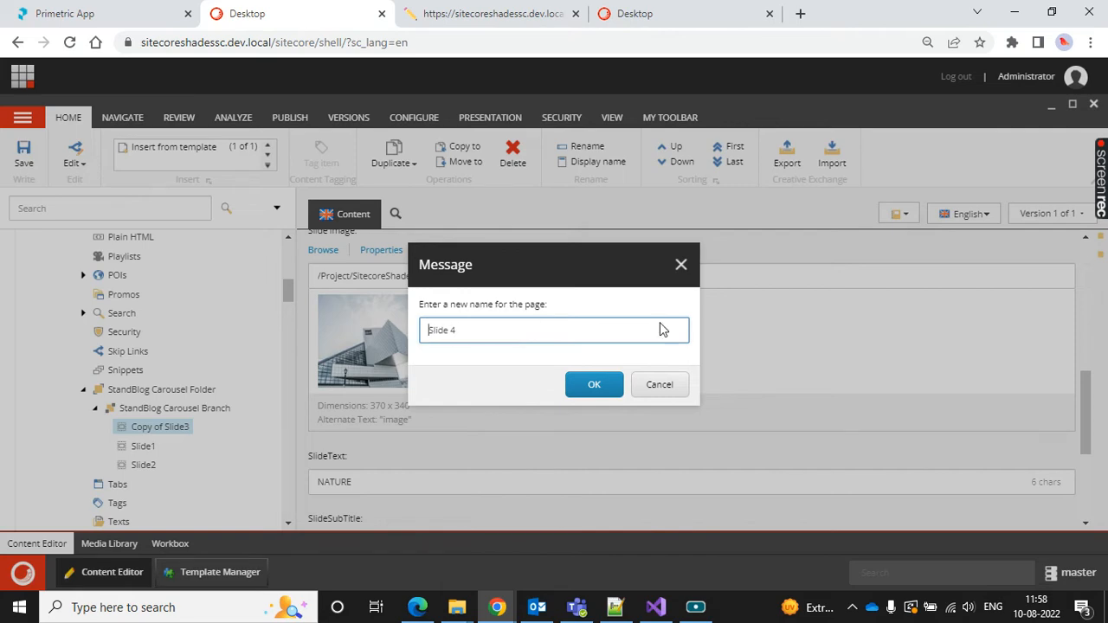
key("Return")
Duplicate the Slide 4 item under the name Slide 5
right_click(141, 446)
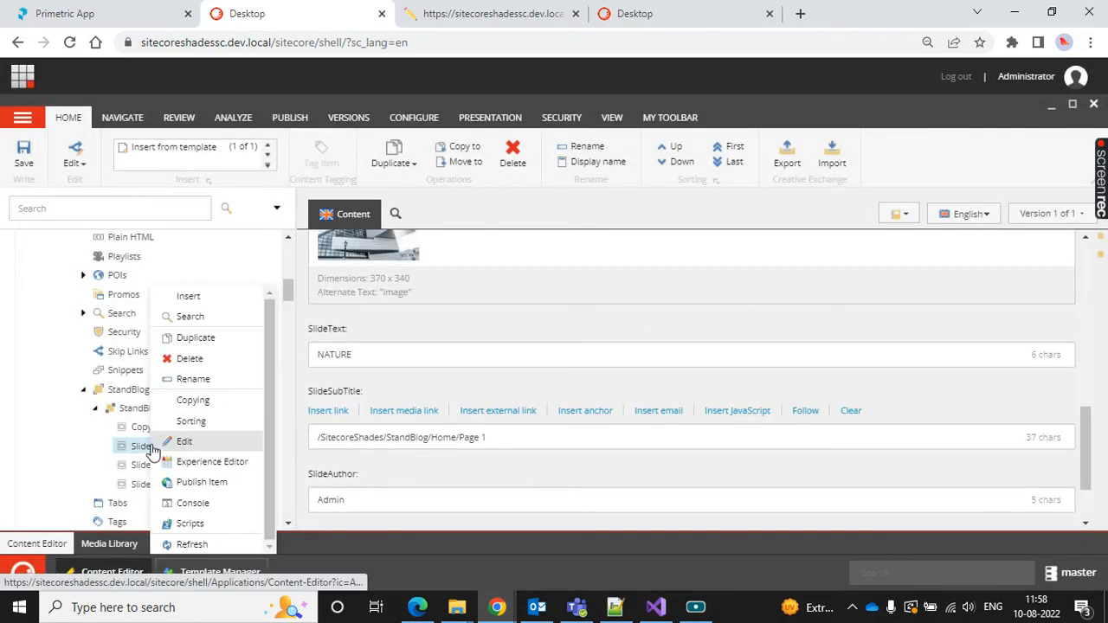
left_click(197, 337)
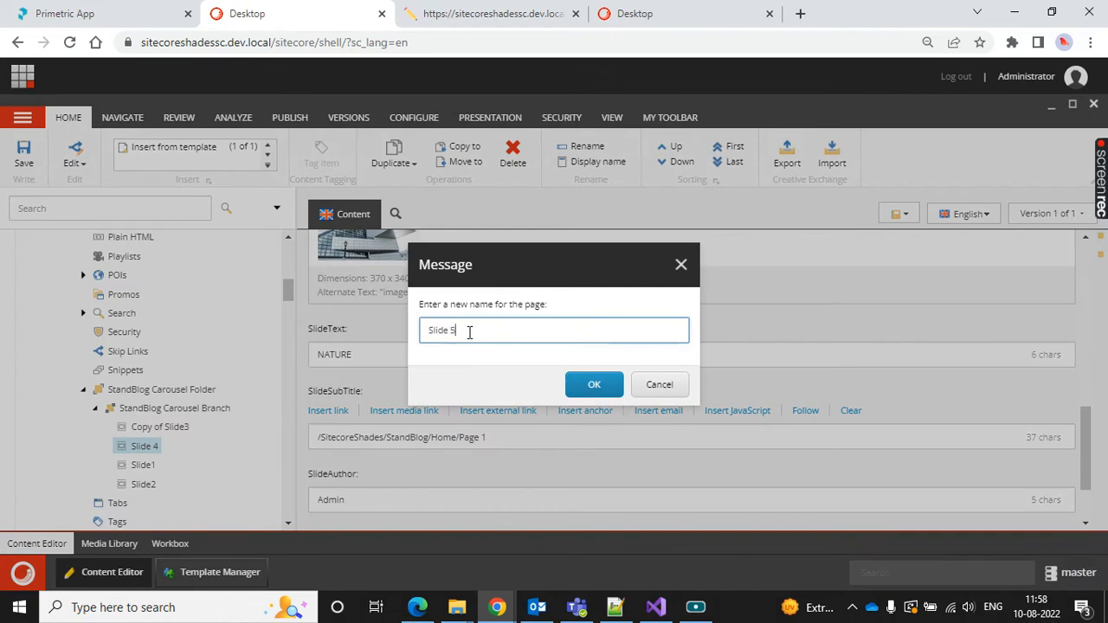
key("Return")
Rename the Copy of Slide3 item to Slide 3
right_click(145, 427)
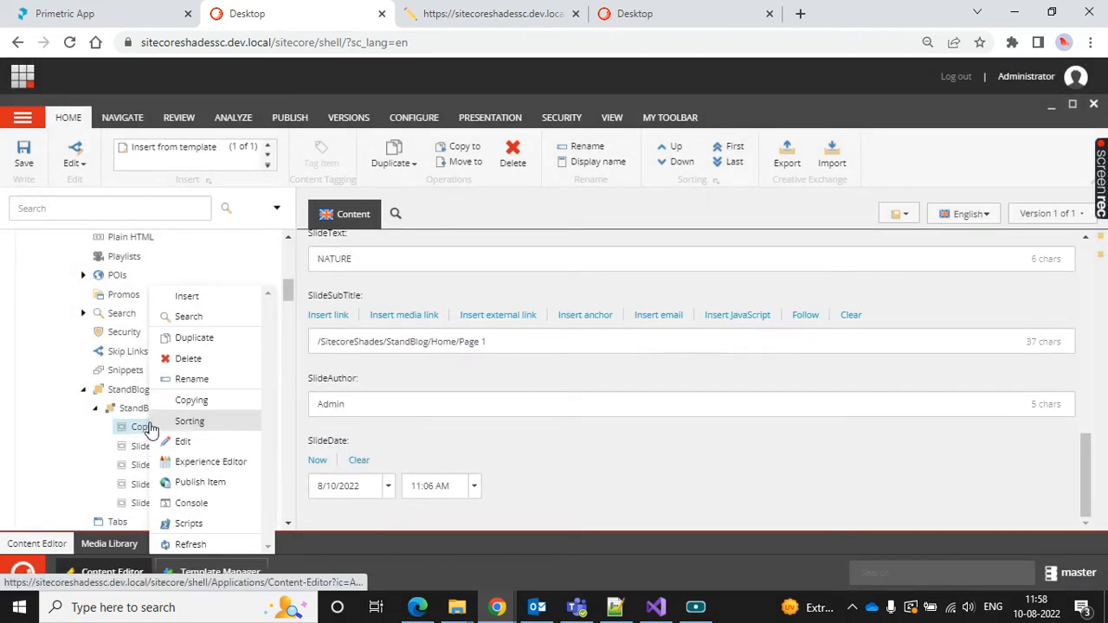
left_click(191, 379)
left_click(489, 336)
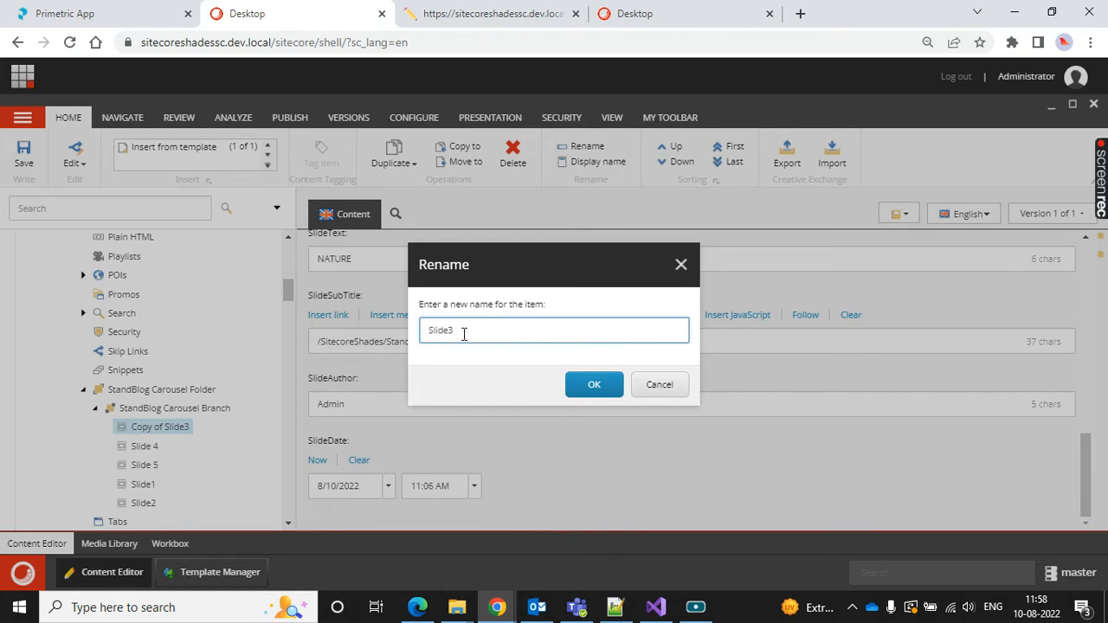
type("Slide 3")
key("Return")
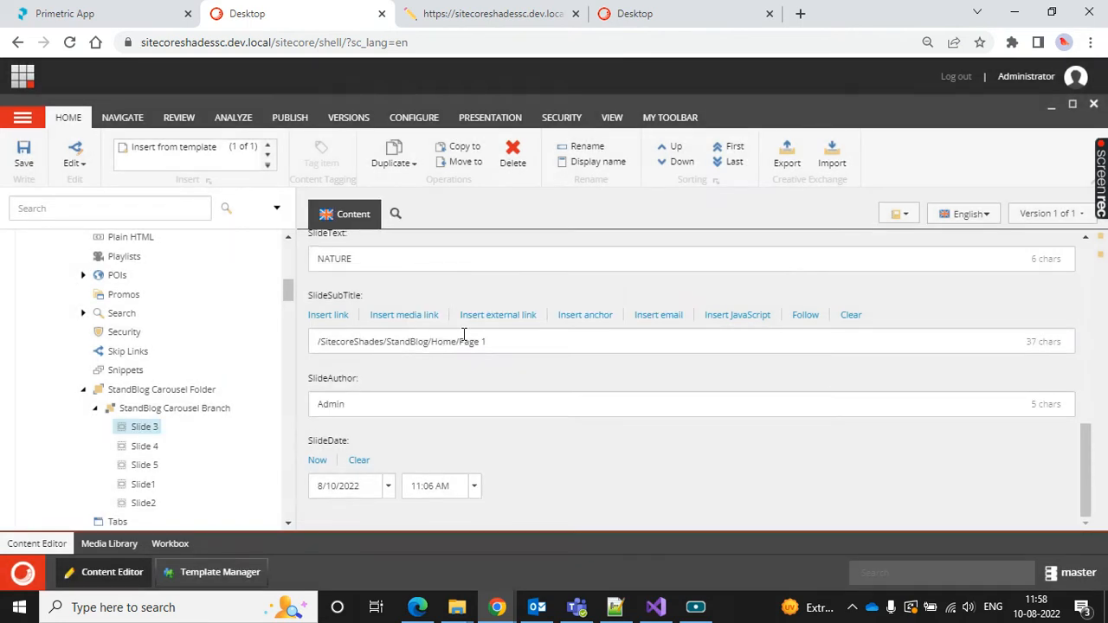
Switch to the Stand CSS Blog template page in Edge, close its developer tools and advance the carousel to examine the remaining slides
left_click(417, 607)
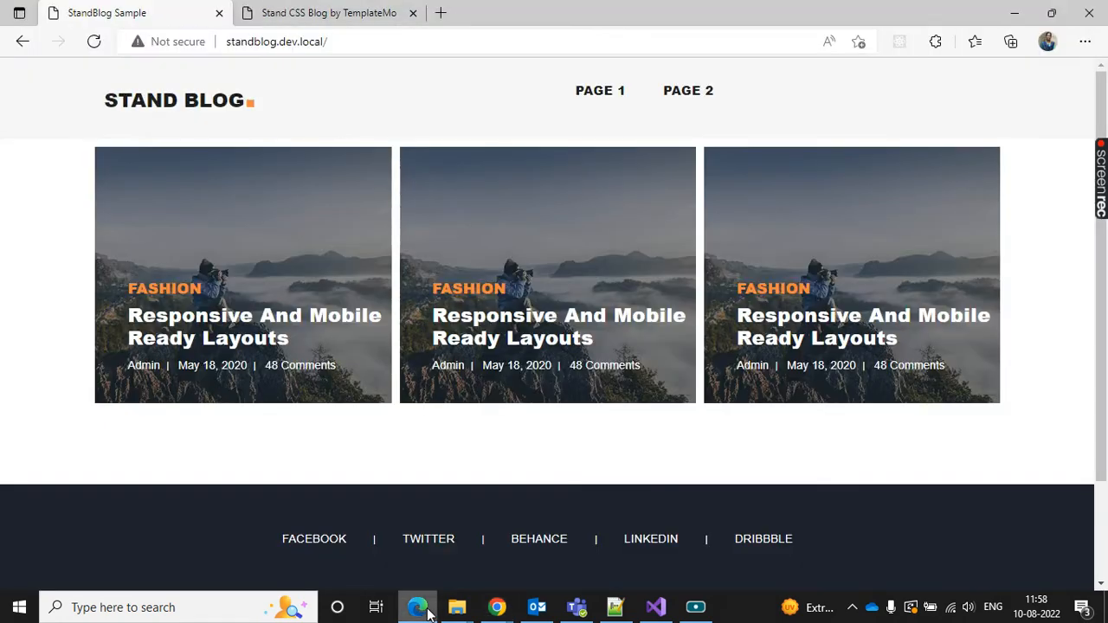
left_click(334, 14)
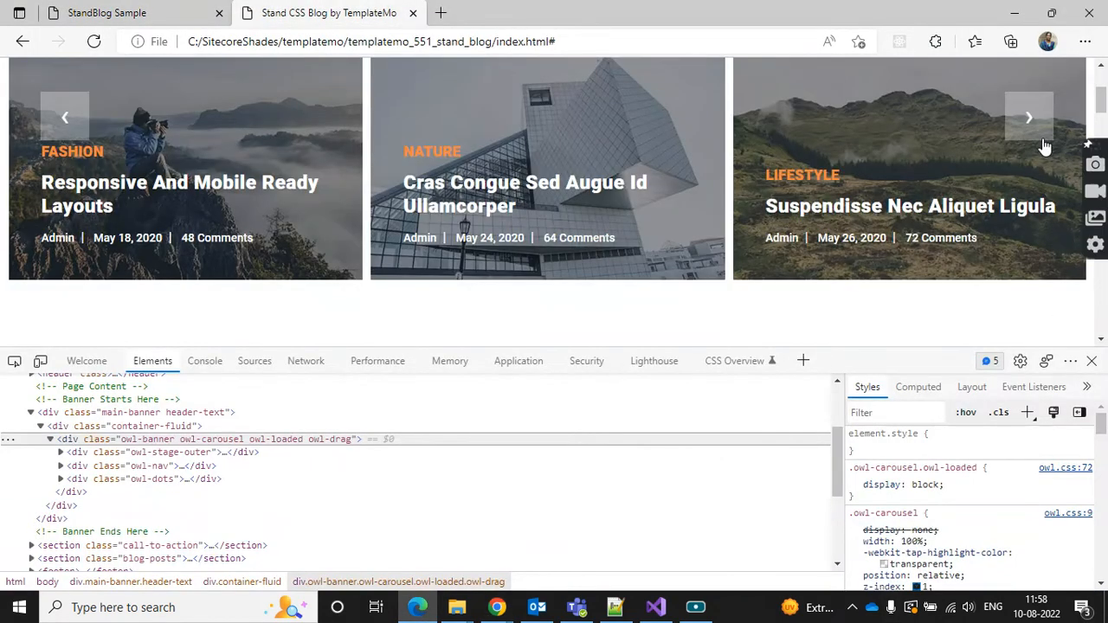
left_click(1043, 140)
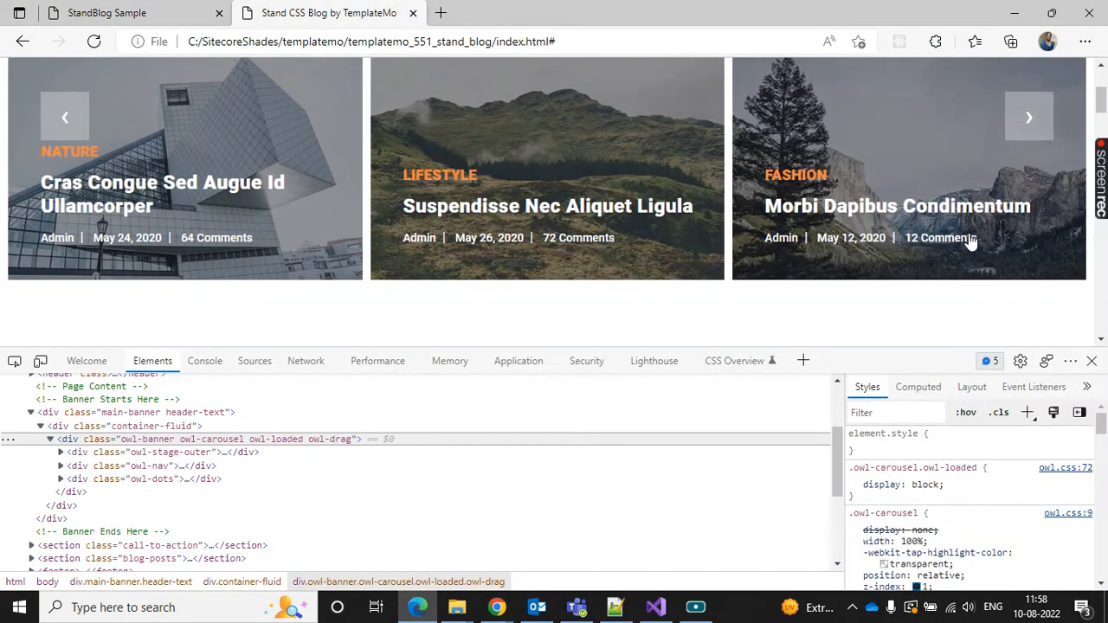
left_click(1091, 361)
left_click(1029, 116)
scroll(812, 413, "up", 1)
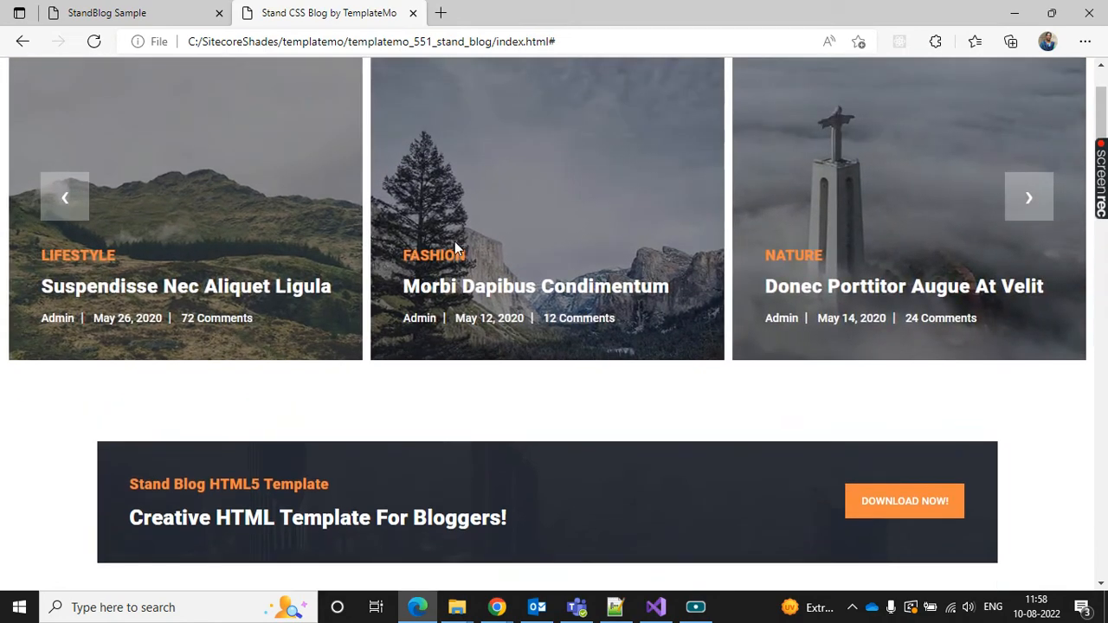
key("alt+Tab")
key("alt+Tab")
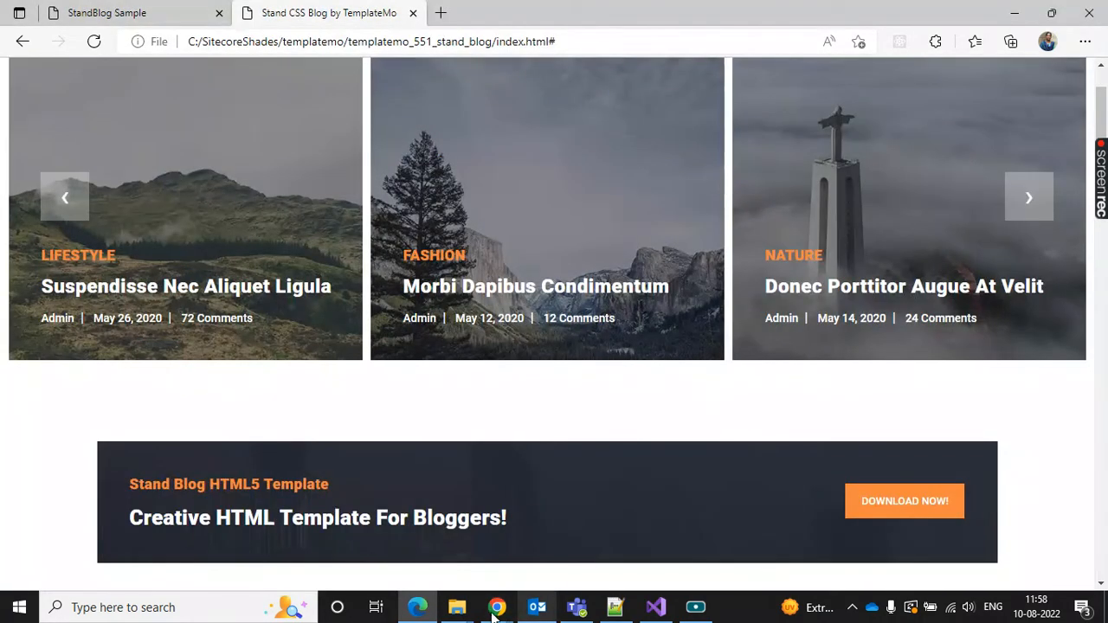
Return to the Content Editor in Chrome and replace Slide 3's image with blog-thumb-01, checking the choice against the template page in Edge
mouse_move(498, 611)
left_click(398, 532)
scroll(368, 363, "up", 3)
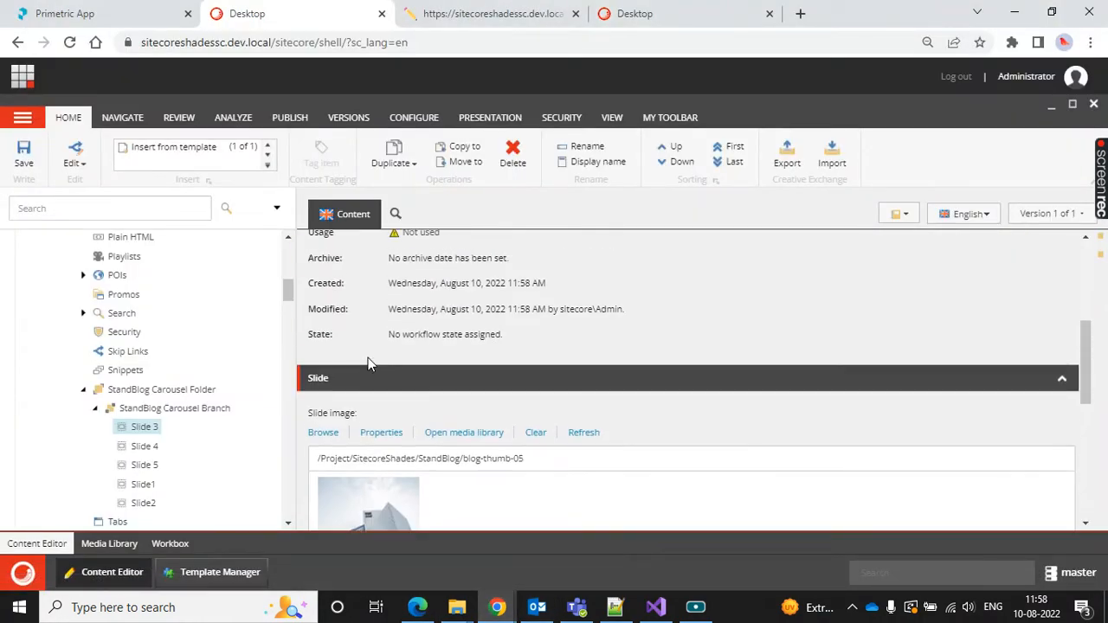
left_click(323, 432)
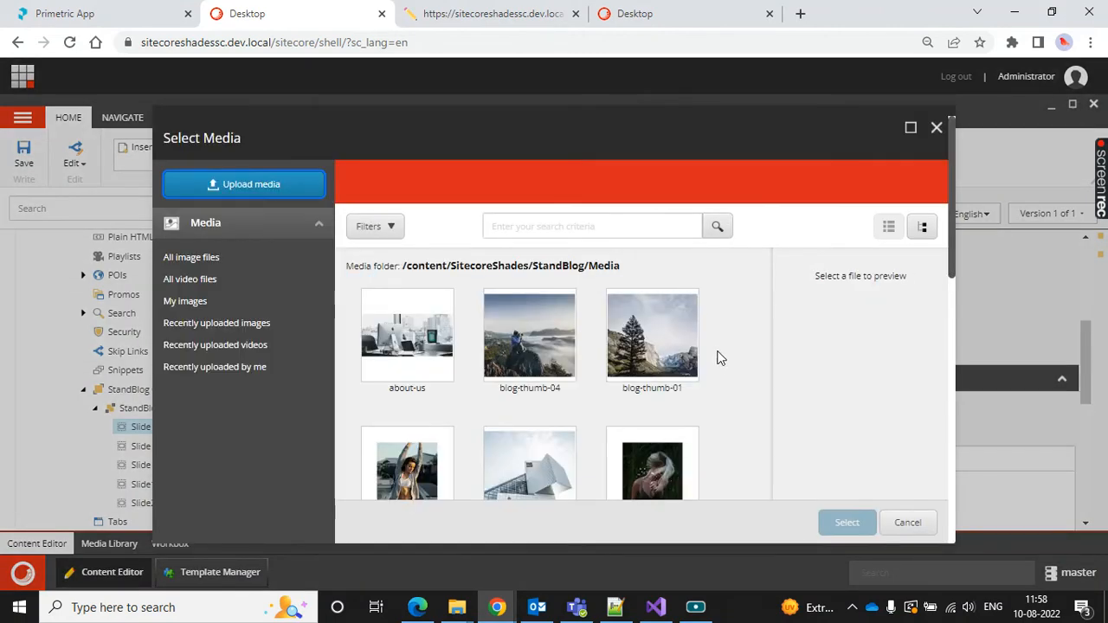
left_click(697, 357)
key("alt+Tab")
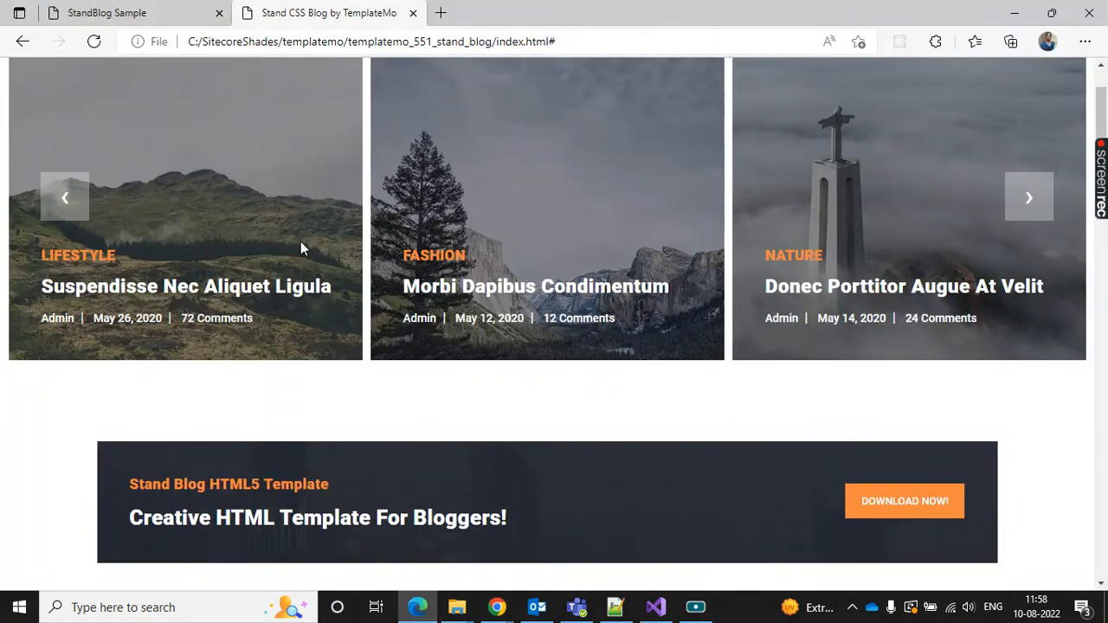
key("alt+Tab")
left_click(831, 525)
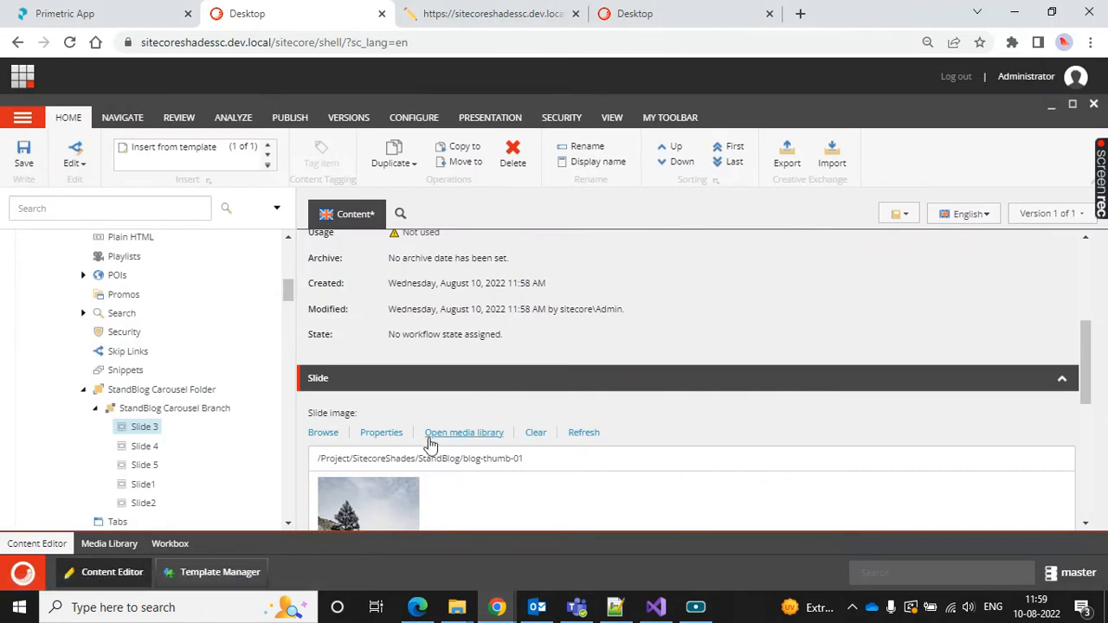
Set the alternate text of Slide 3's image to "image"
left_click(381, 432)
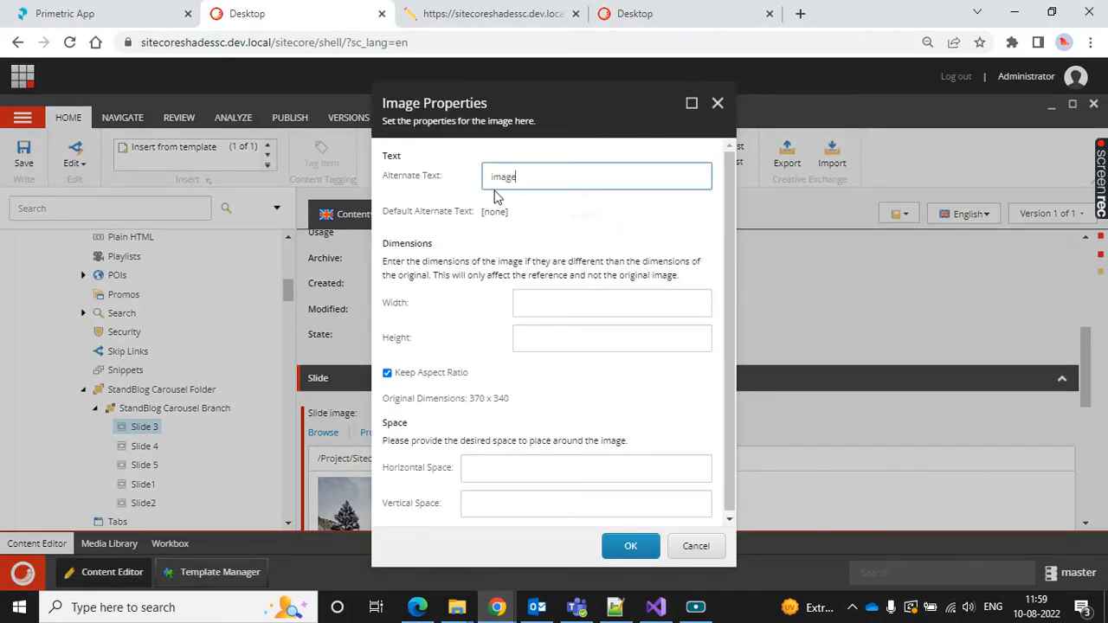
type("image")
key("Return")
Check the template slide's category in Edge, then set Slide 3's SlideText to FASHION in the Content Editor
scroll(608, 264, "down", 3)
key("alt+Tab")
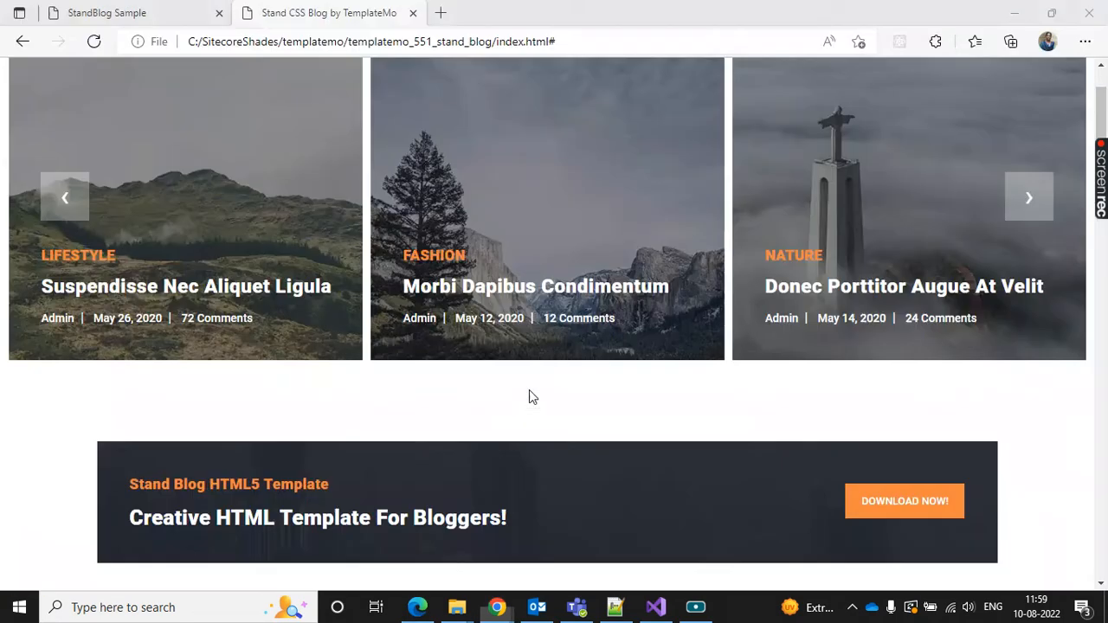
key("alt+Tab")
double_click(404, 413)
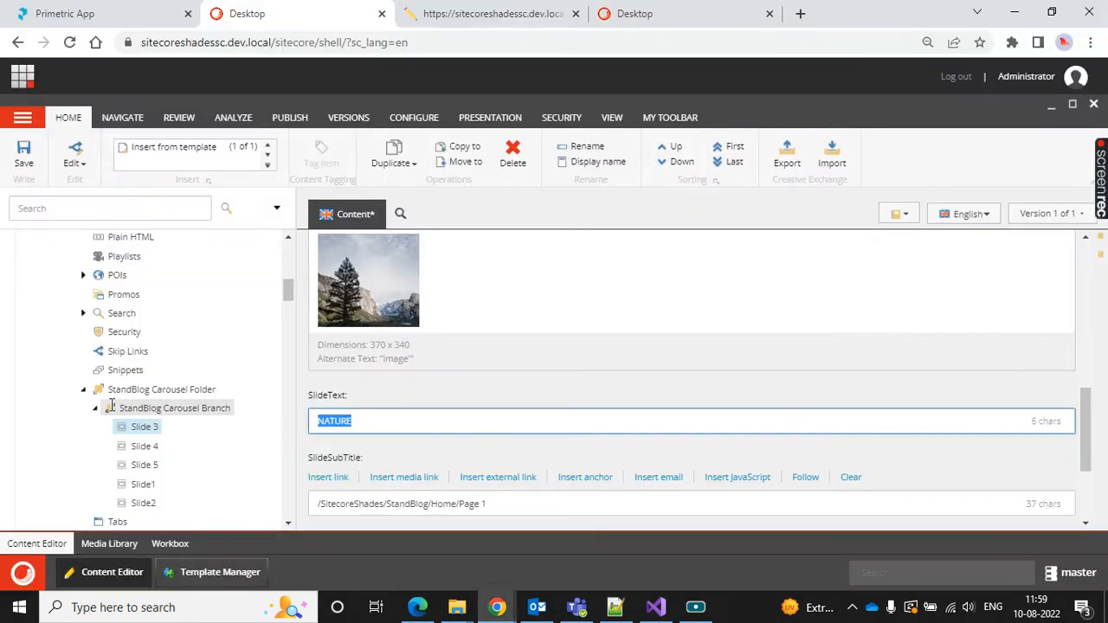
type("FASHION")
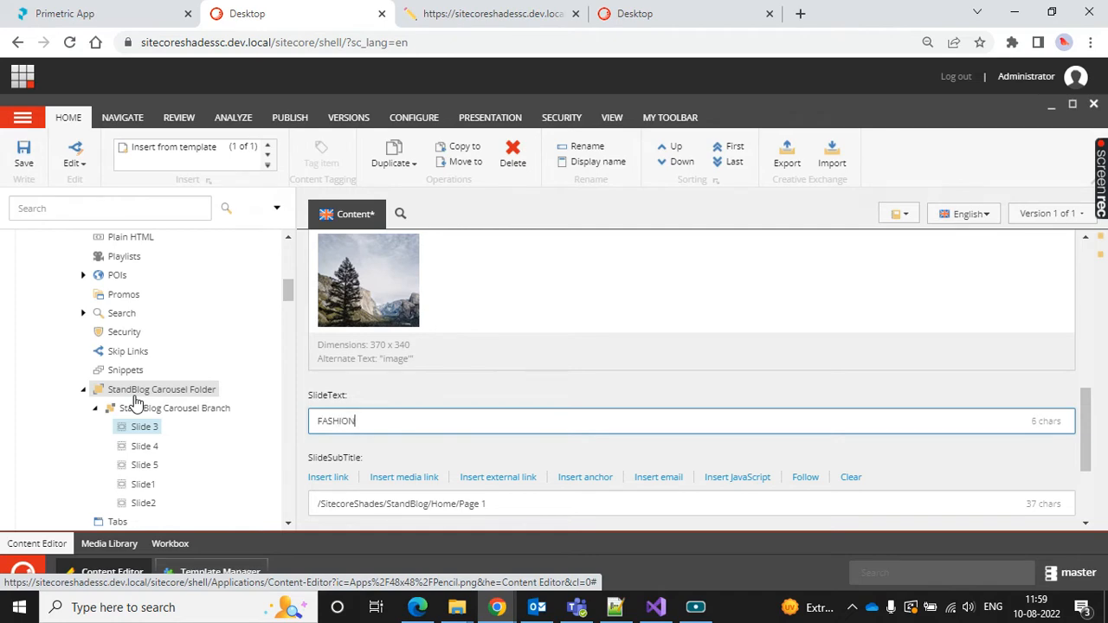
Switch to the template page in Edge, inspect the second slide's heading and copy its text "Morbi dapibus condimentum"
key("alt+Tab")
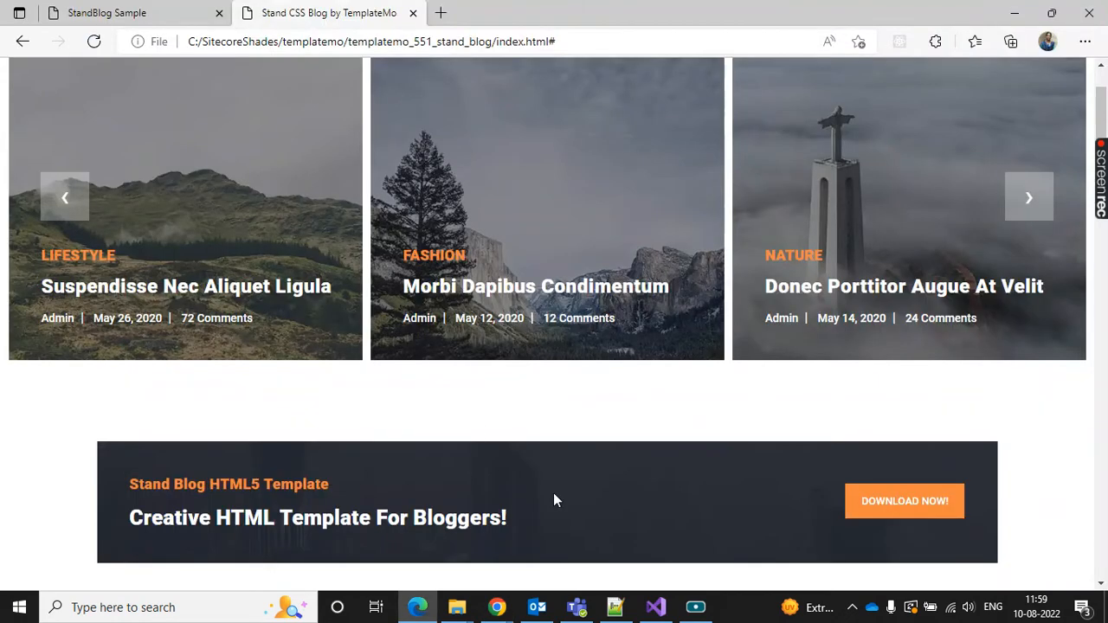
right_click(438, 282)
left_click(507, 575)
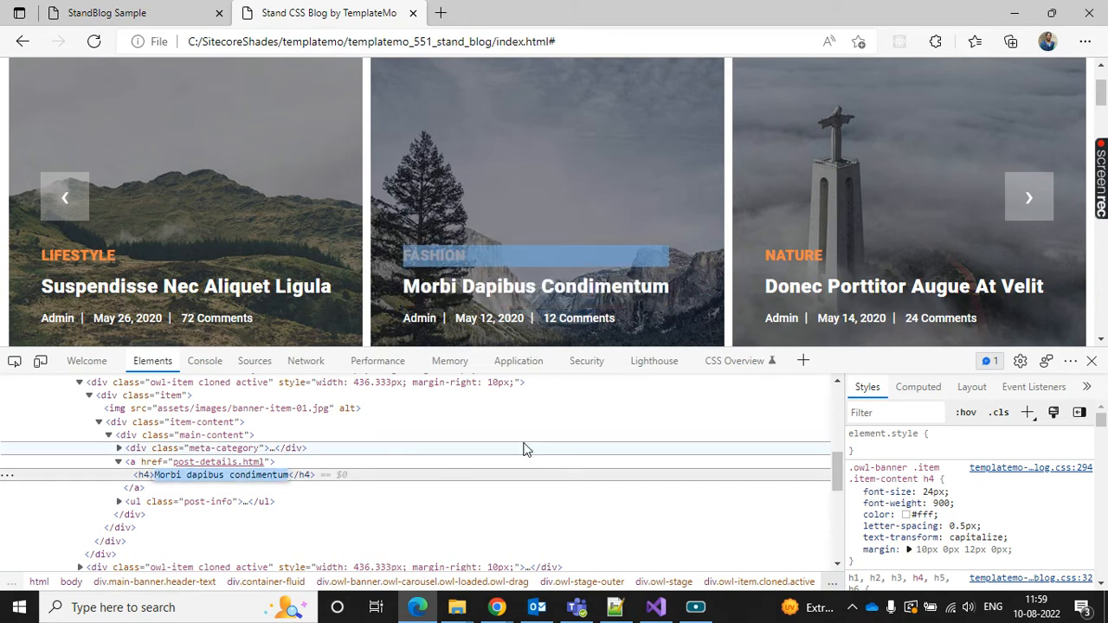
Return to the Content Editor in Chrome and set Slide 3's SlideSubTitle link description to "Morbi dapibus condimentum"
key("alt+Tab")
scroll(559, 447, "down", 2)
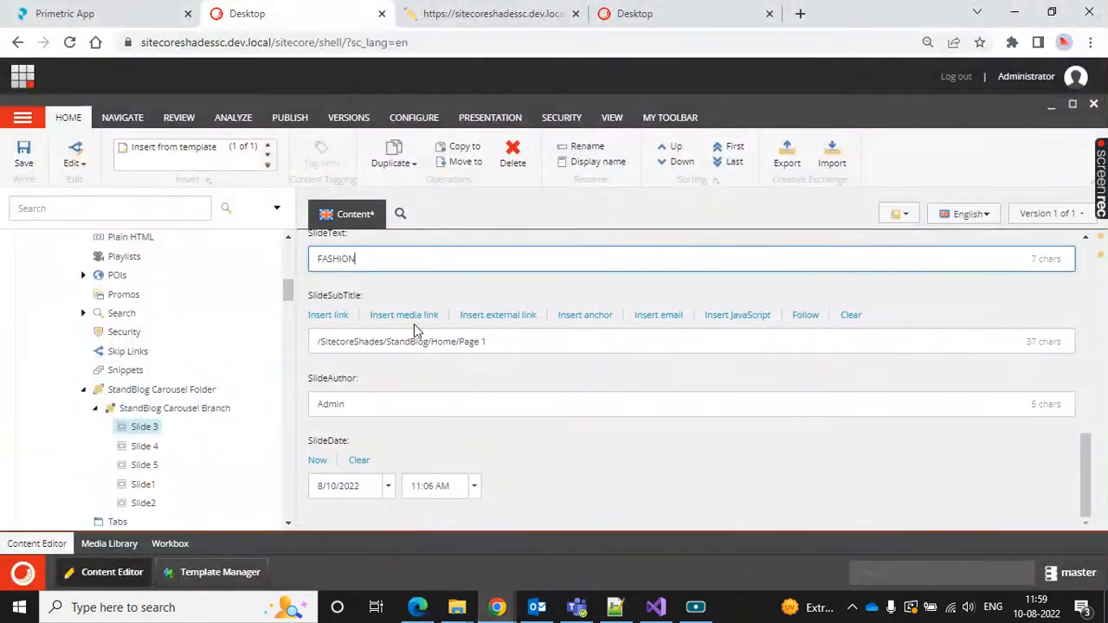
left_click(320, 316)
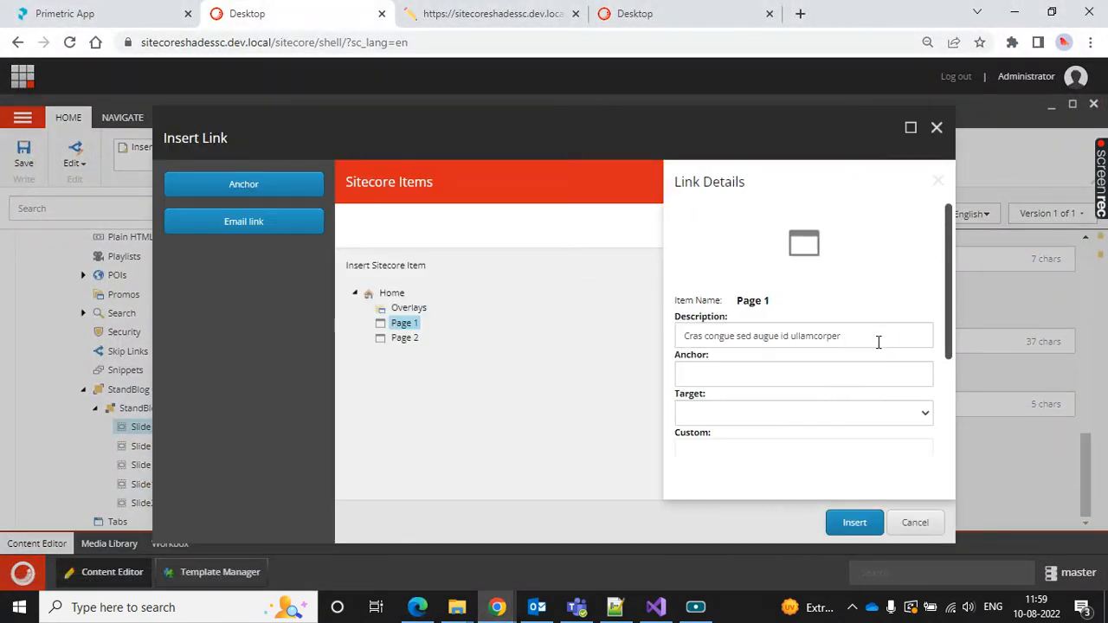
triple_click(878, 340)
type("Morbi dapibus condimentum")
left_click(871, 522)
Check Slide 3's details against the template page in Edge, then save the item in the Content Editor
key("alt+Tab")
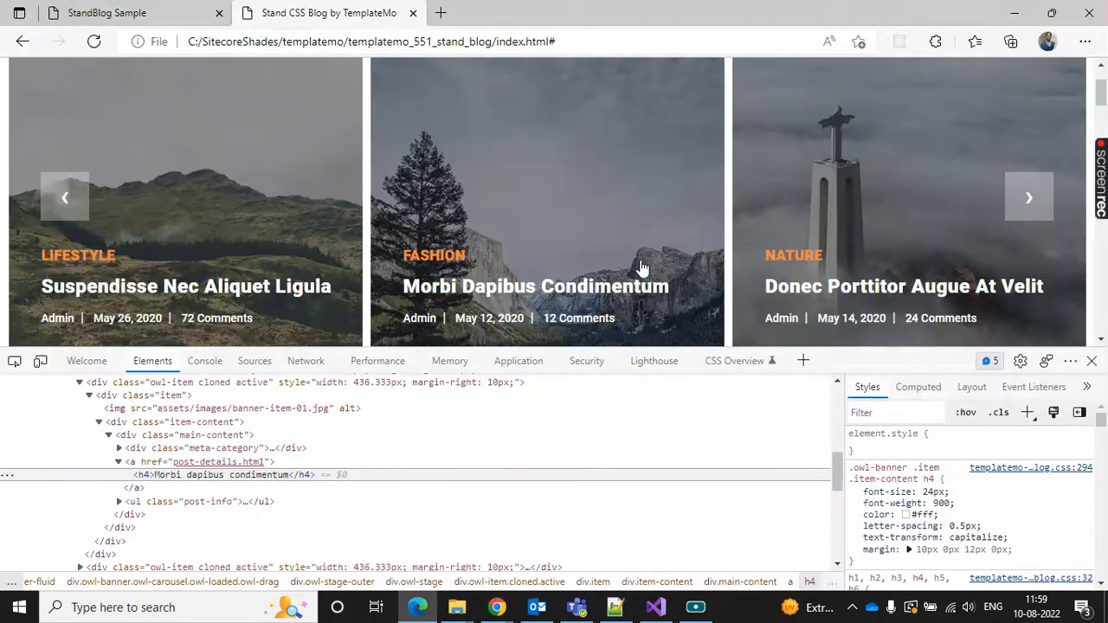
key("alt+Tab")
key("ctrl+s")
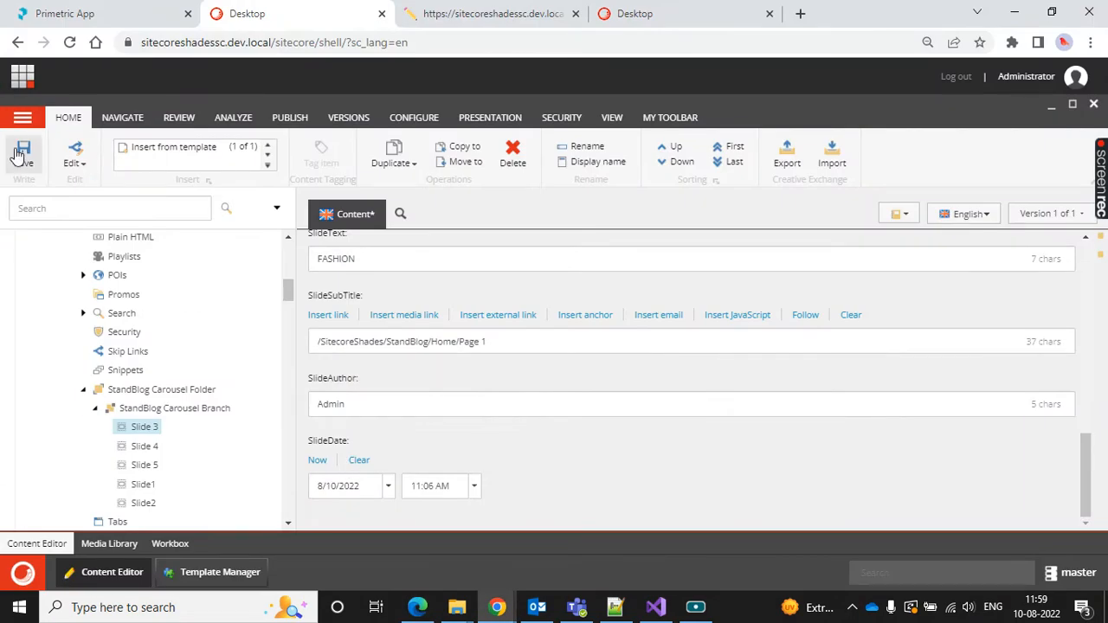
Check the next template slide in Edge, then open Slide 4 in the Content Editor and replace its image with blog-thumb-02
key("alt+Tab")
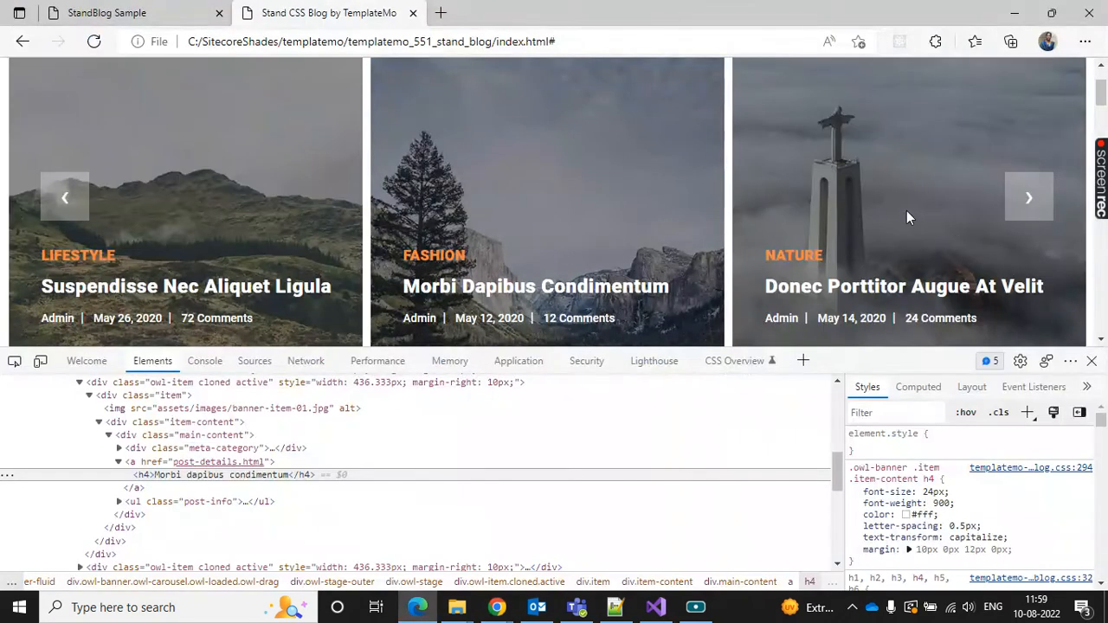
key("alt+Tab")
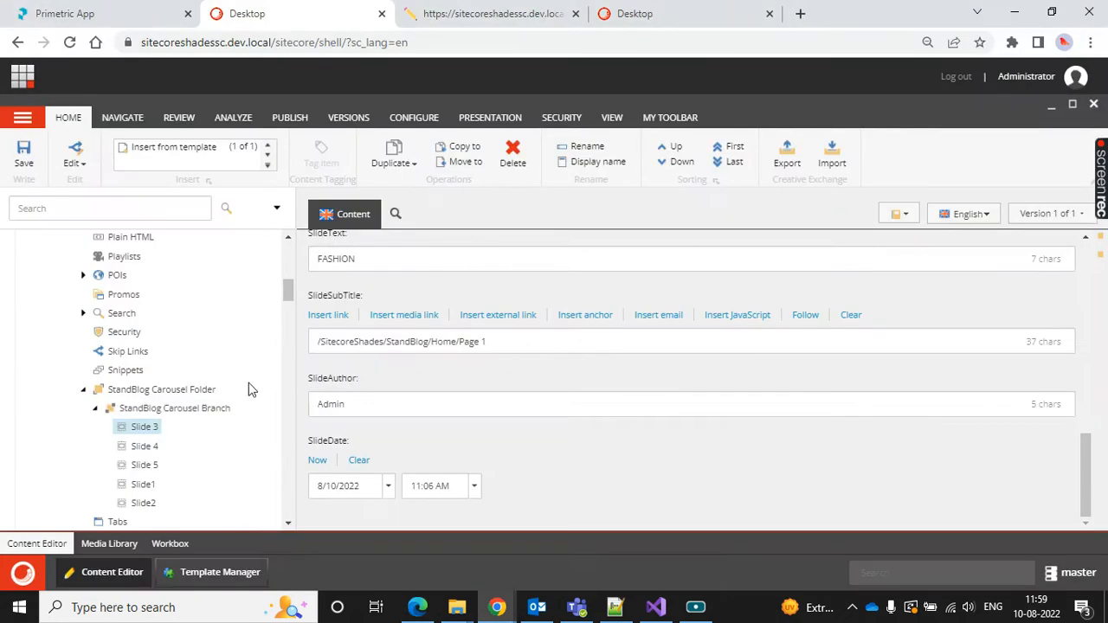
left_click(144, 446)
scroll(367, 324, "up", 2)
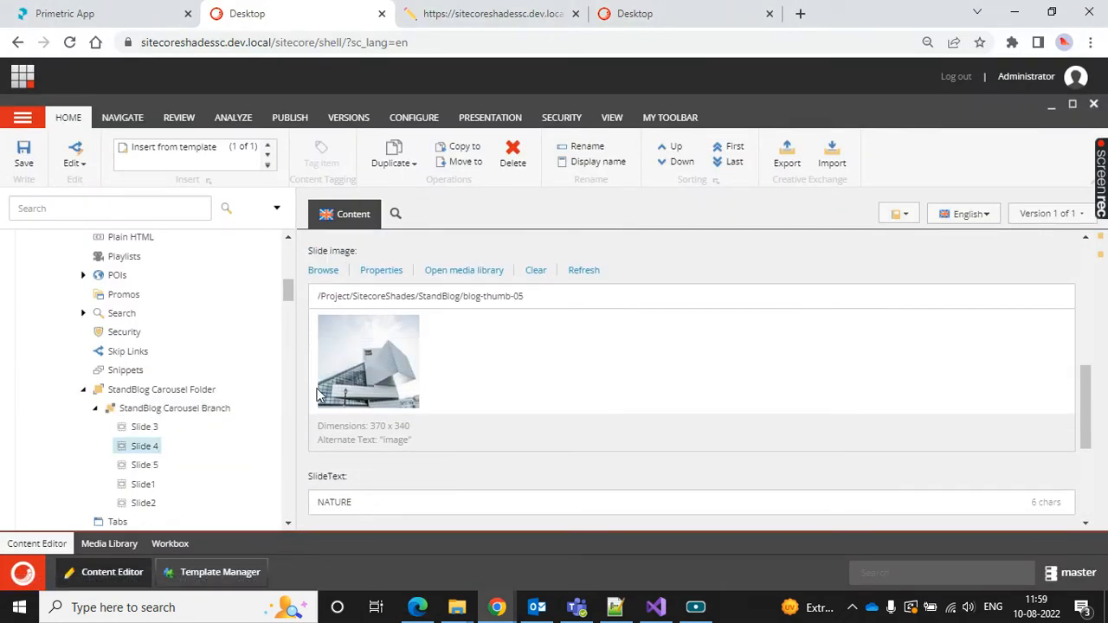
left_click(328, 270)
scroll(653, 390, "down", 1)
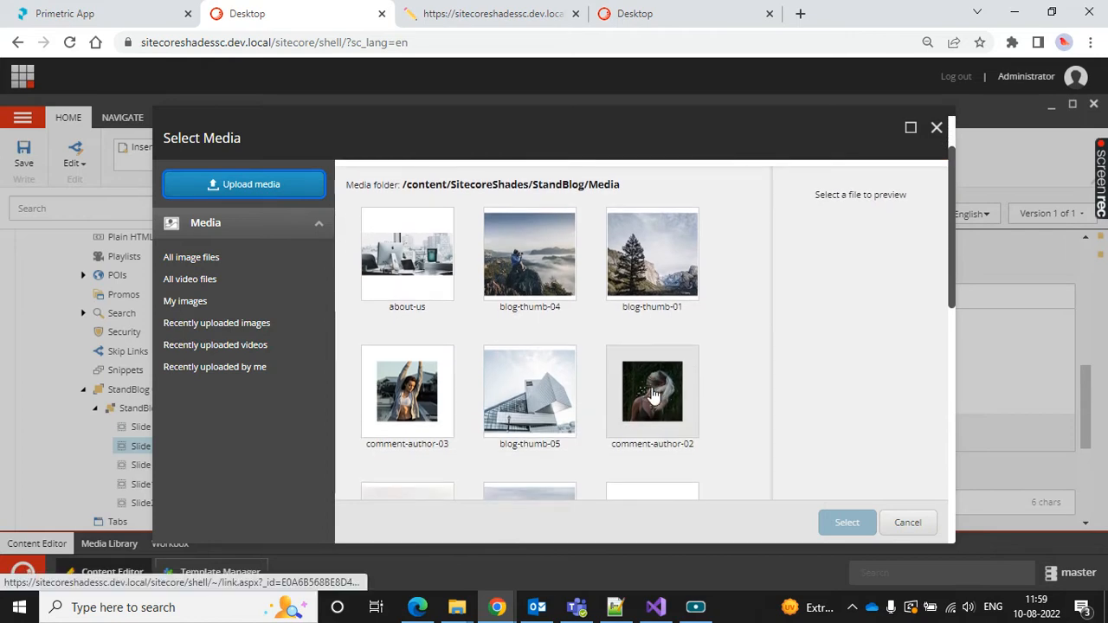
scroll(699, 355, "down", 3)
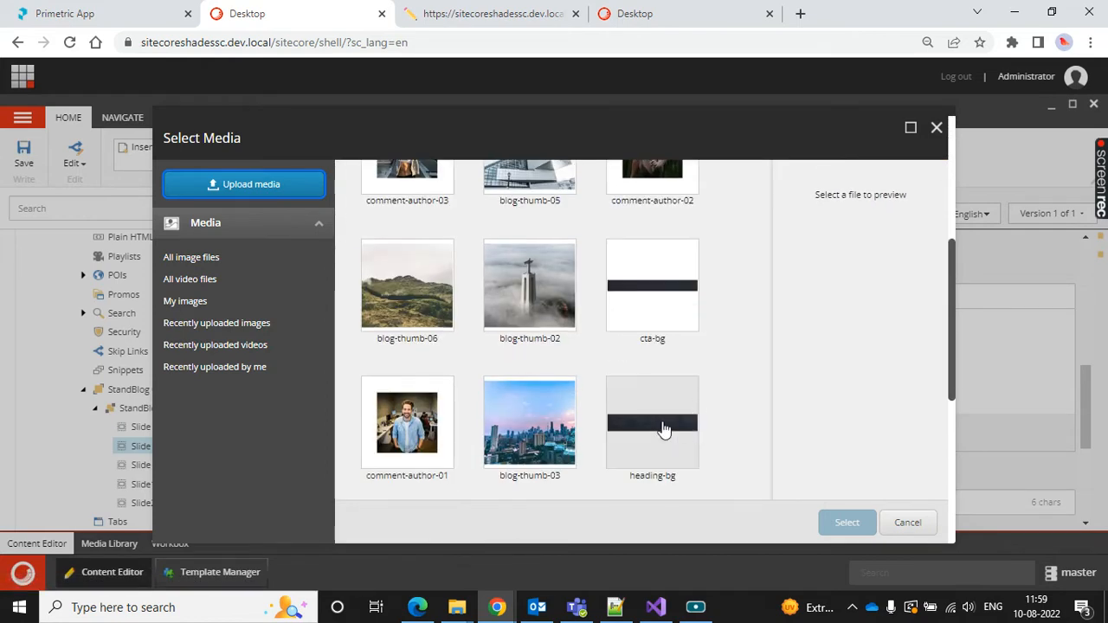
left_click(529, 286)
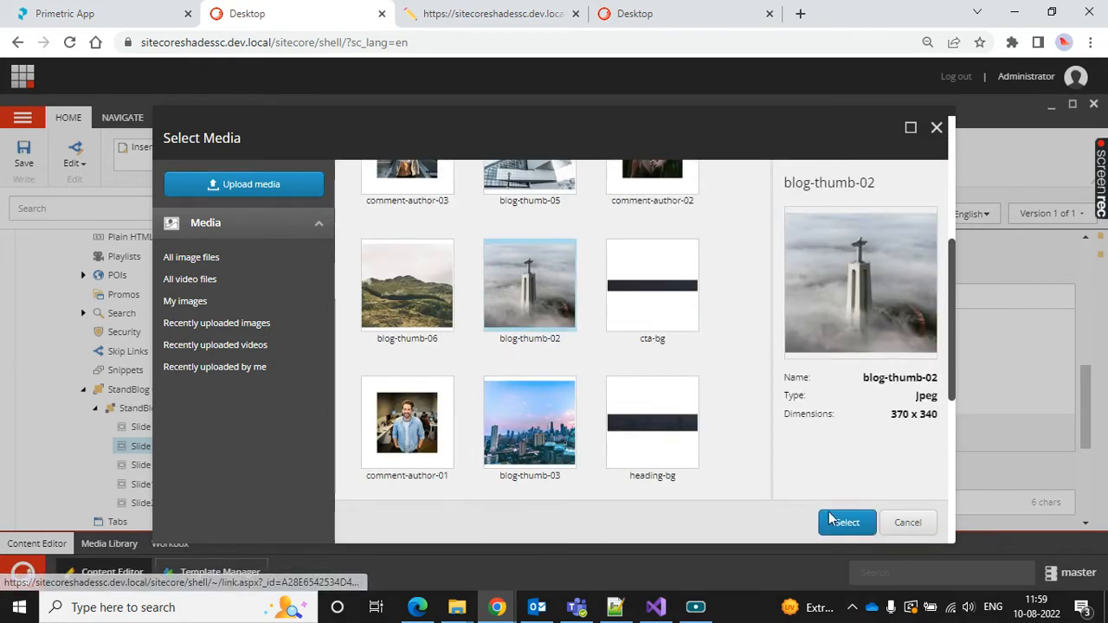
left_click(844, 522)
Set the alternate text of Slide 4's image to "image"
left_click(398, 271)
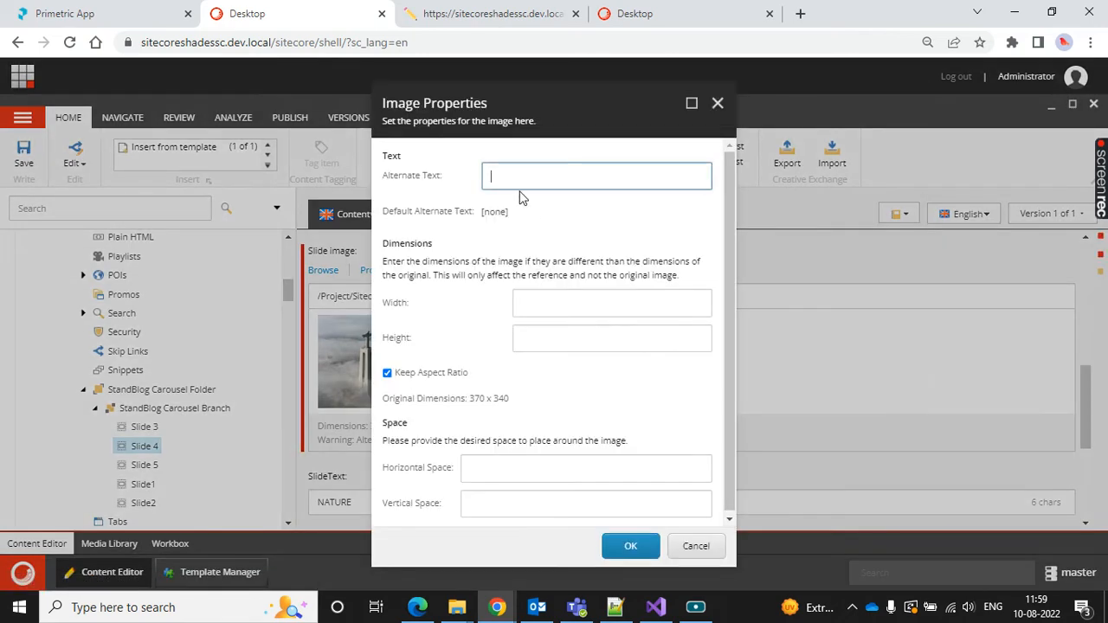
key("Return")
scroll(504, 440, "down", 1)
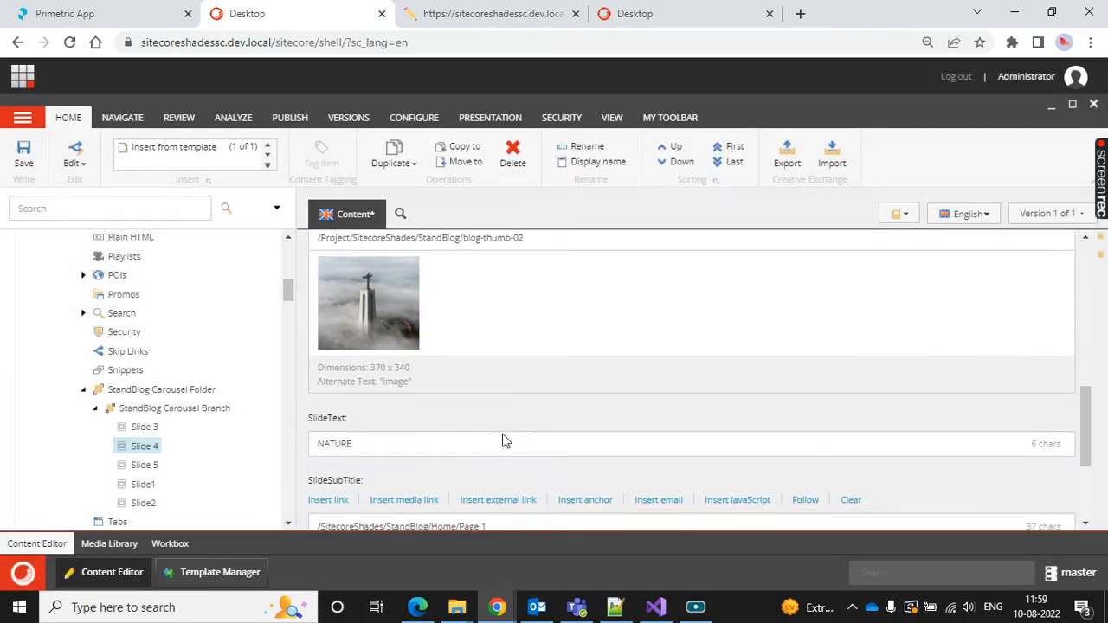
Check Slide 4's text against the template page in Edge, then inspect and copy the heading "Donec porttitor augue at velit"
key("alt+Tab")
key("alt+Tab")
scroll(576, 381, "down", 2)
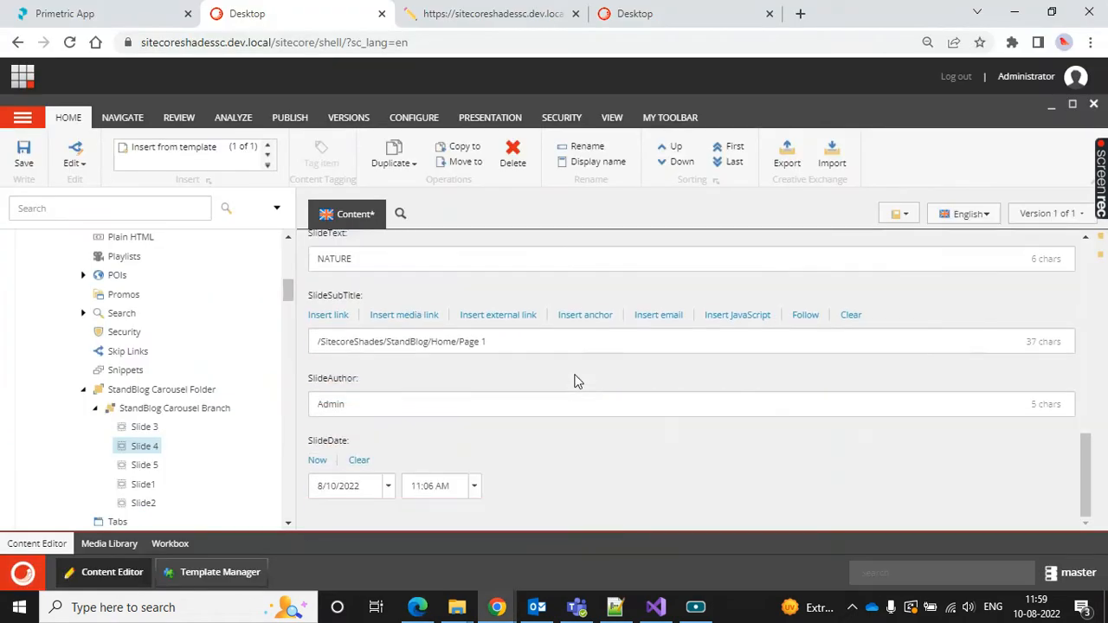
key("alt+Tab")
right_click(791, 290)
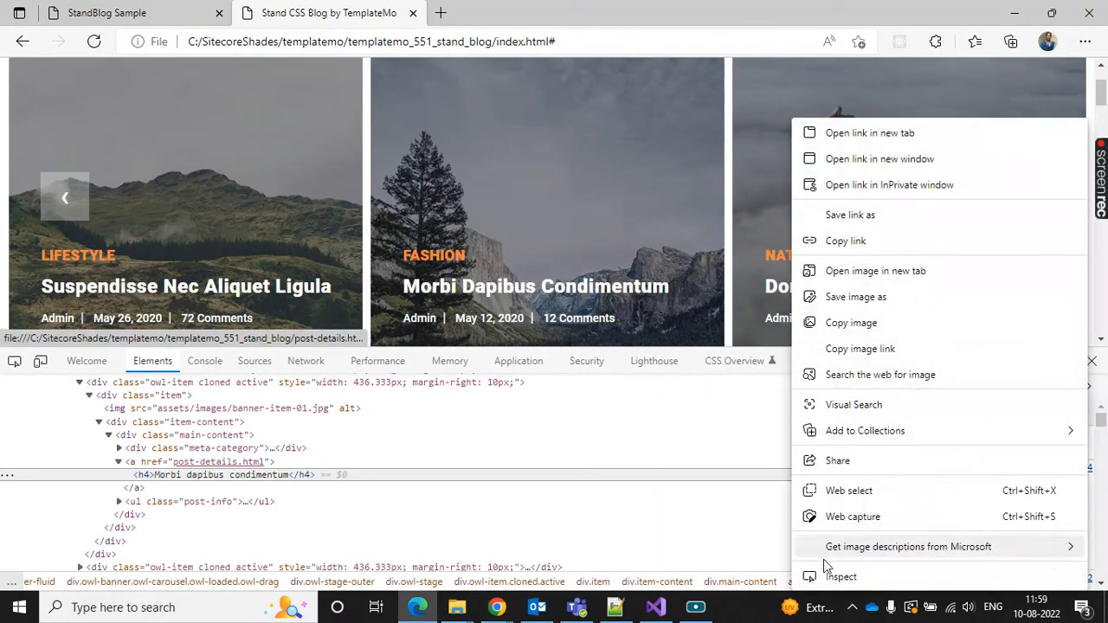
left_click(836, 575)
Return to the Content Editor in Chrome and set Slide 4's SlideSubTitle link description to "Donec porttitor augue at velit"
key("alt+Tab")
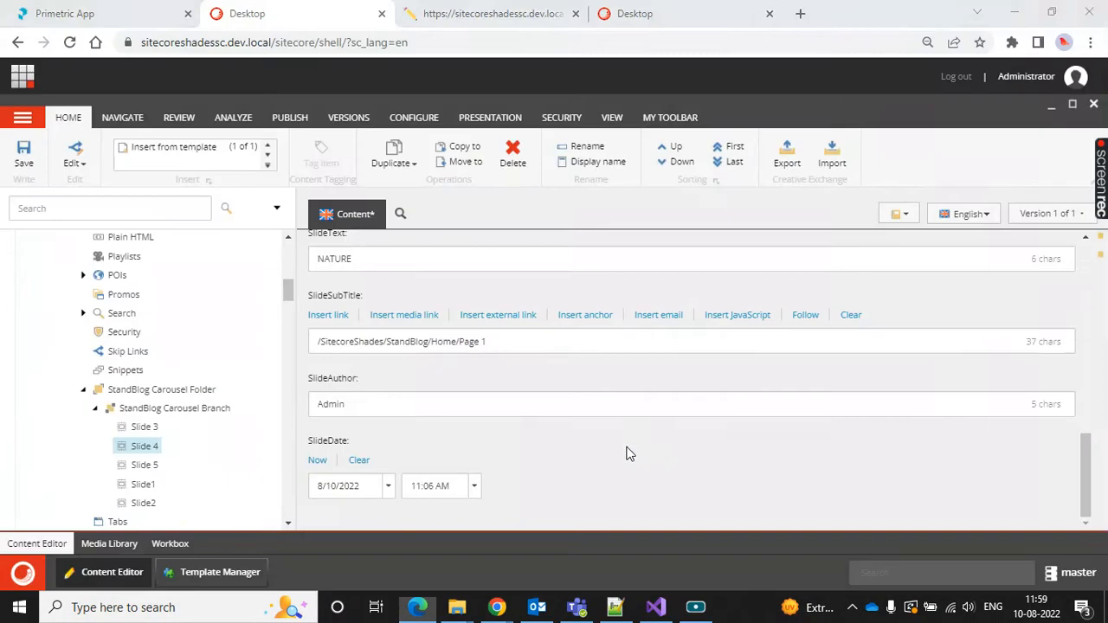
left_click(328, 314)
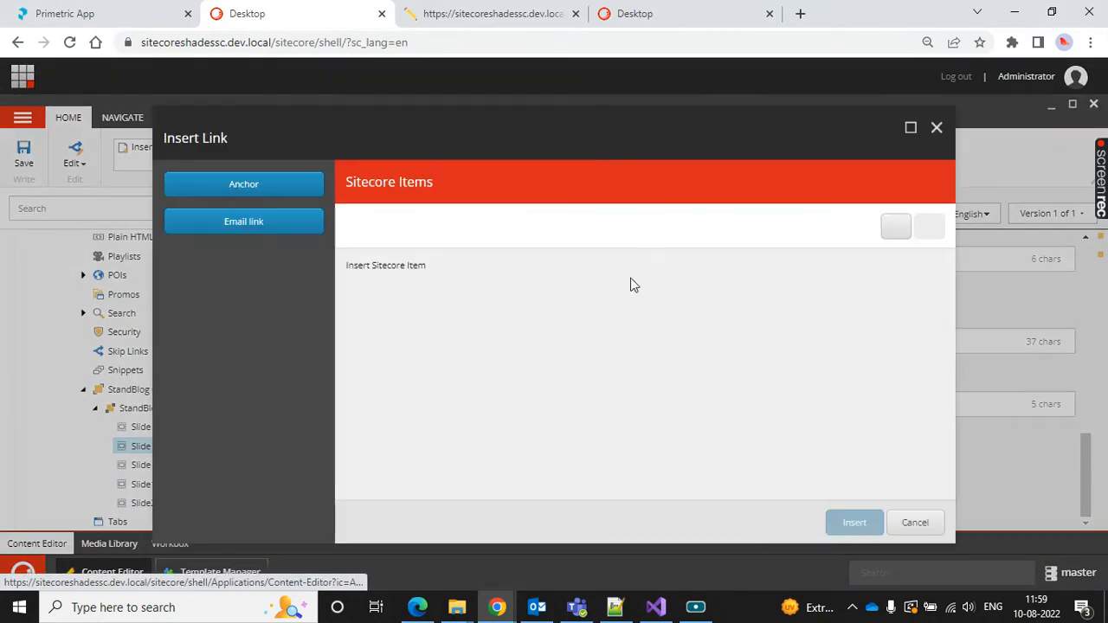
type("Donec porttitor augue at velit")
left_click(855, 522)
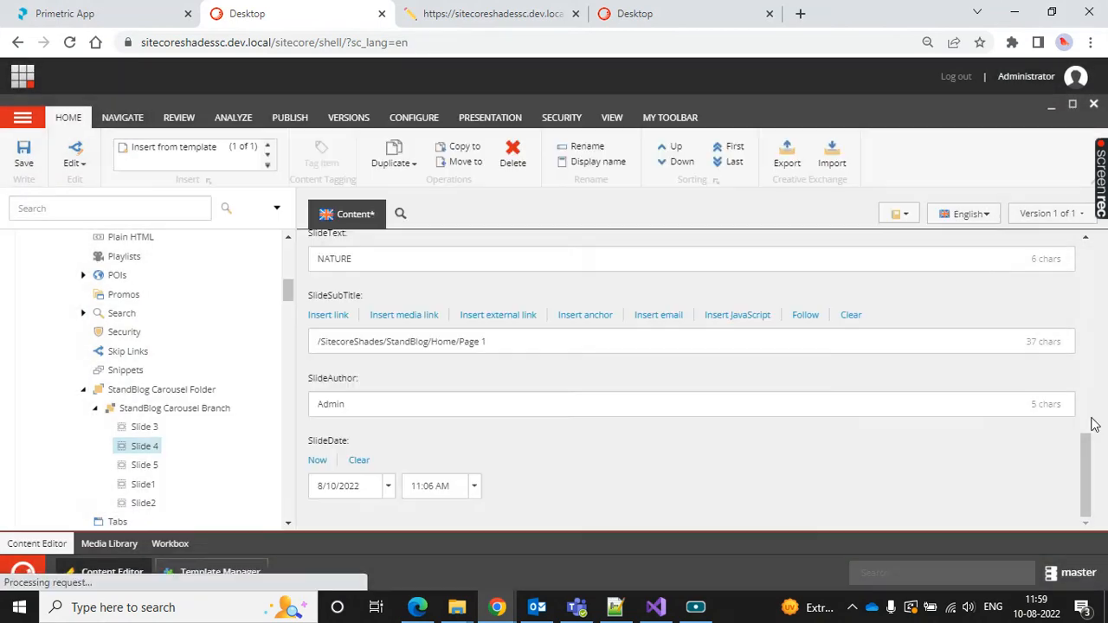
Compare Slide 4 with the template page in Edge, then save it in the Content Editor
key("alt+Tab")
key("alt+Tab")
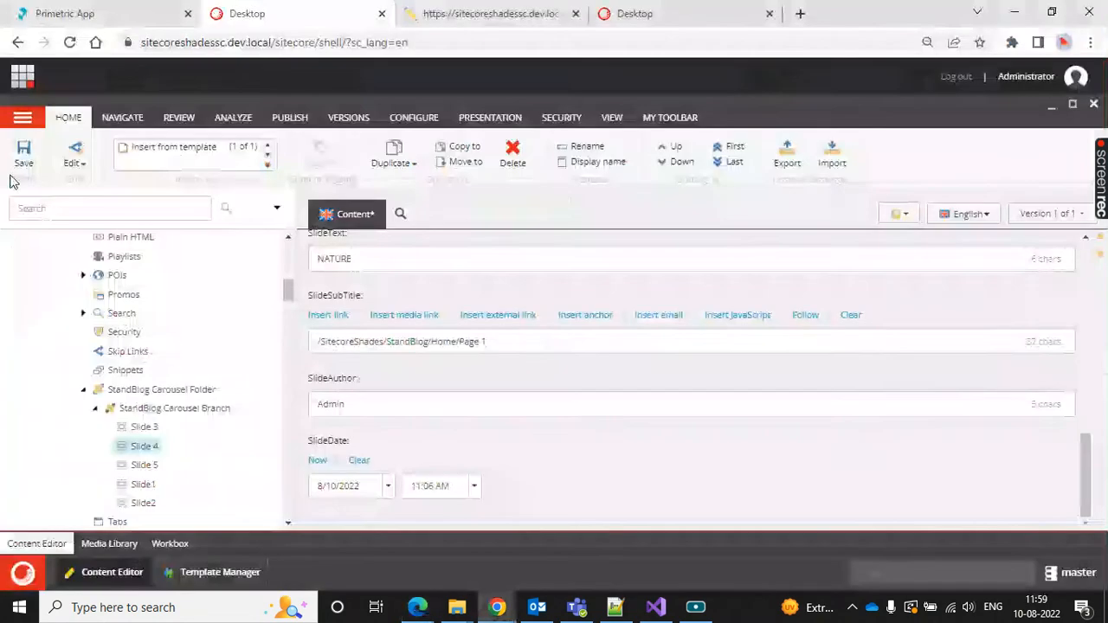
left_click(23, 154)
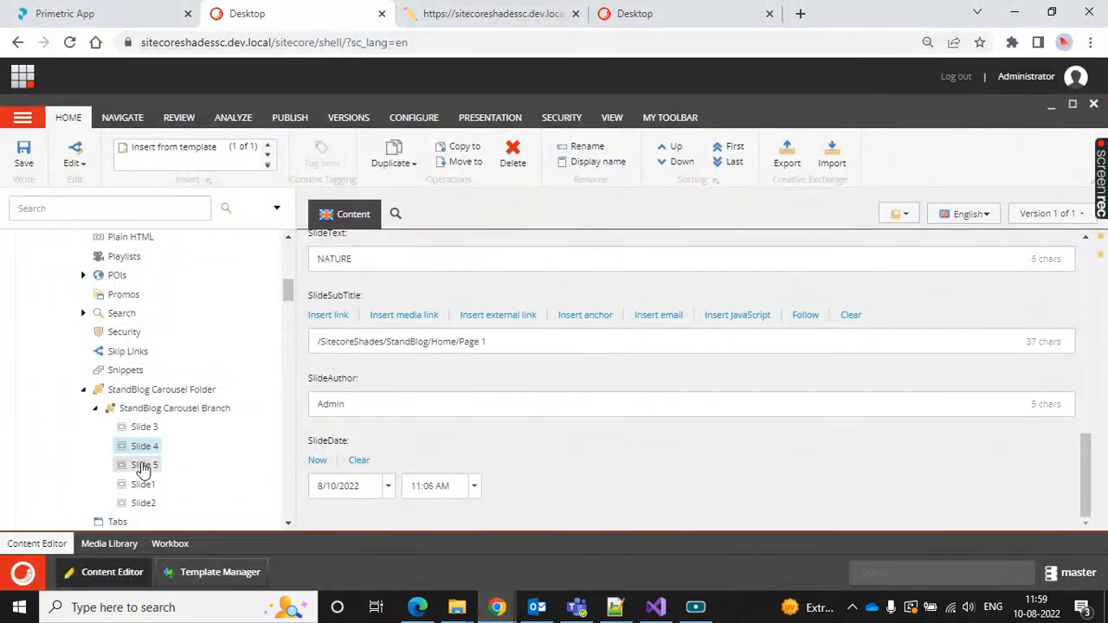
Advance the template carousel in Edge to the next slide, then replace Slide 5's image with blog-thumb-03 in the Content Editor
key("alt+Tab")
left_click(1023, 198)
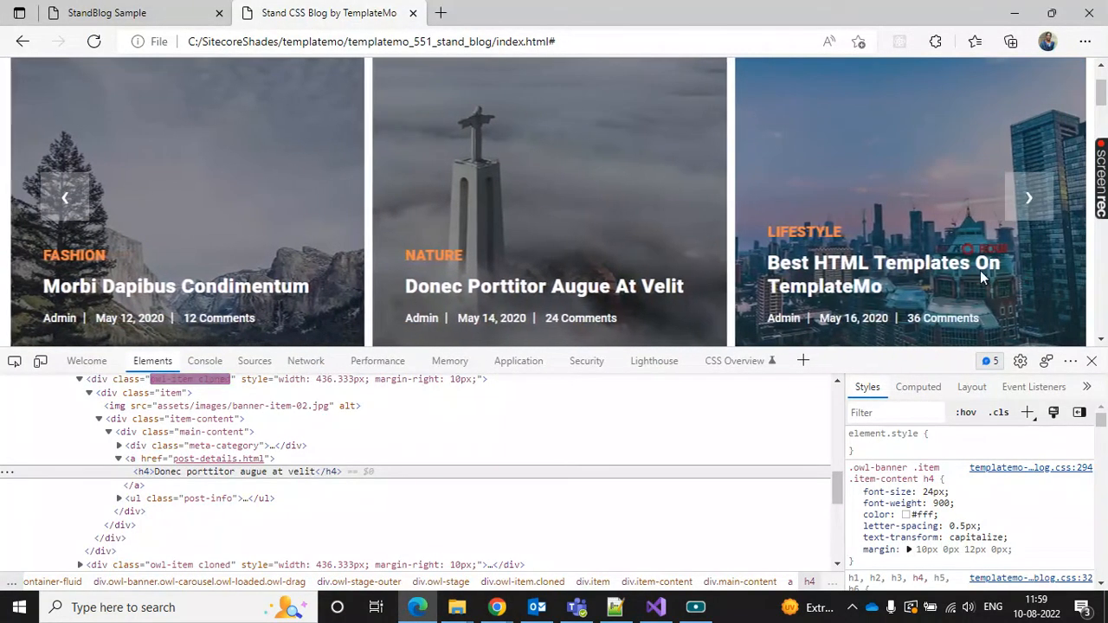
key("alt+Tab")
scroll(520, 445, "up", 3)
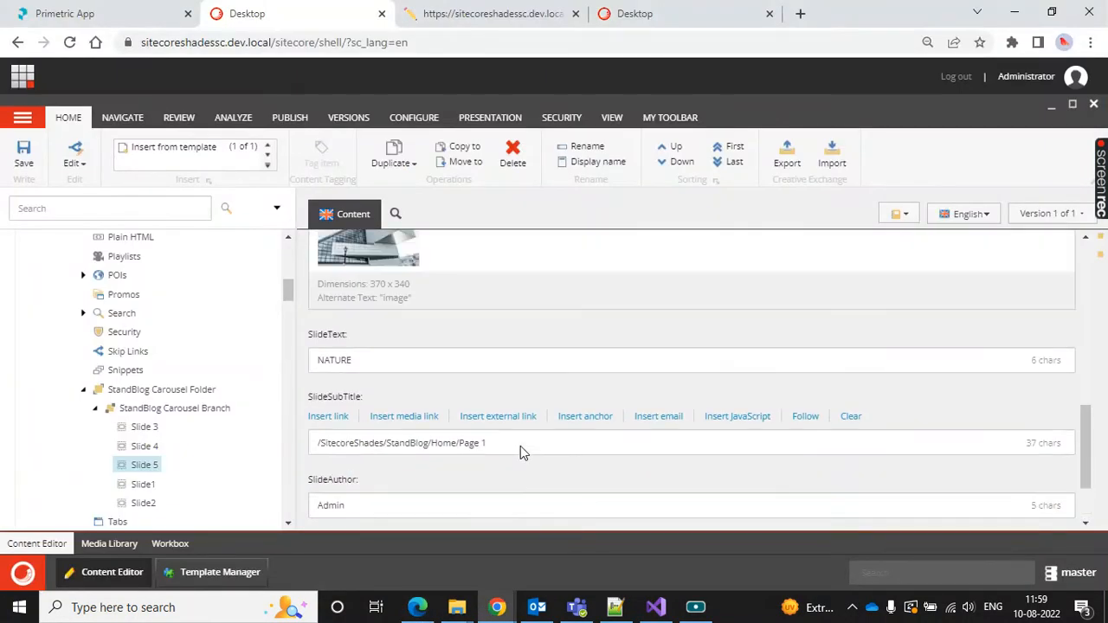
left_click(320, 270)
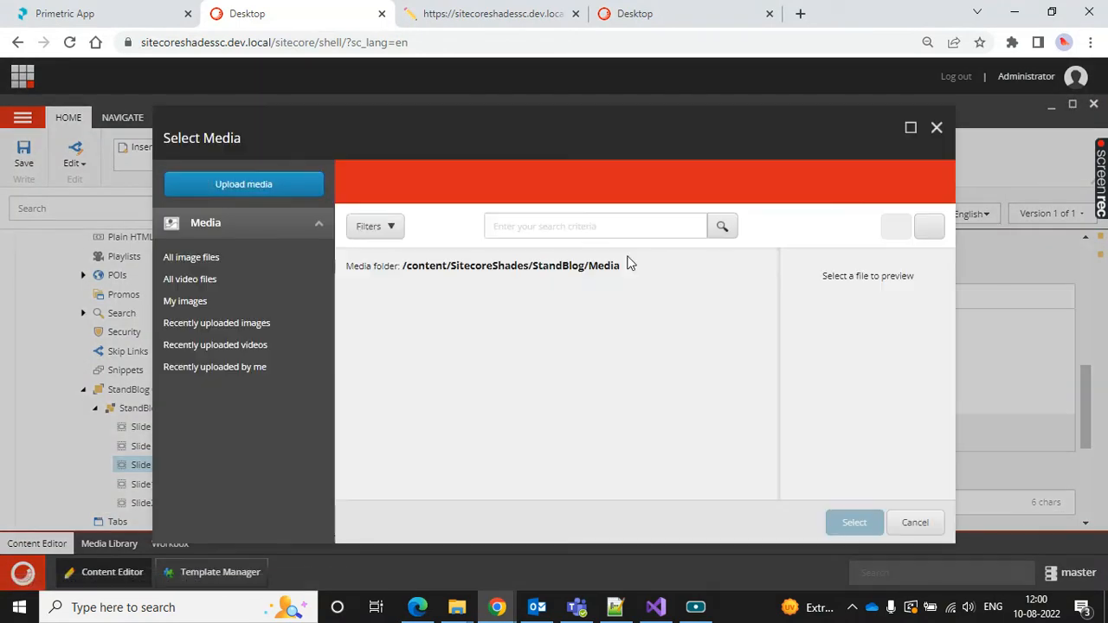
key("alt+Tab")
key("alt+Tab")
scroll(707, 349, "down", 5)
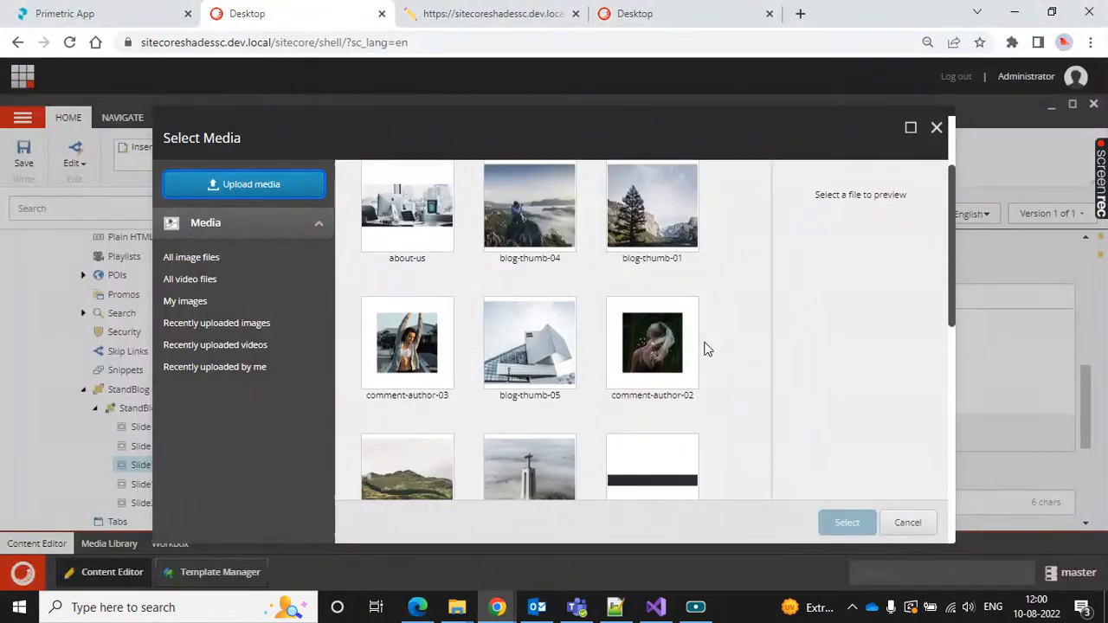
left_click(424, 353)
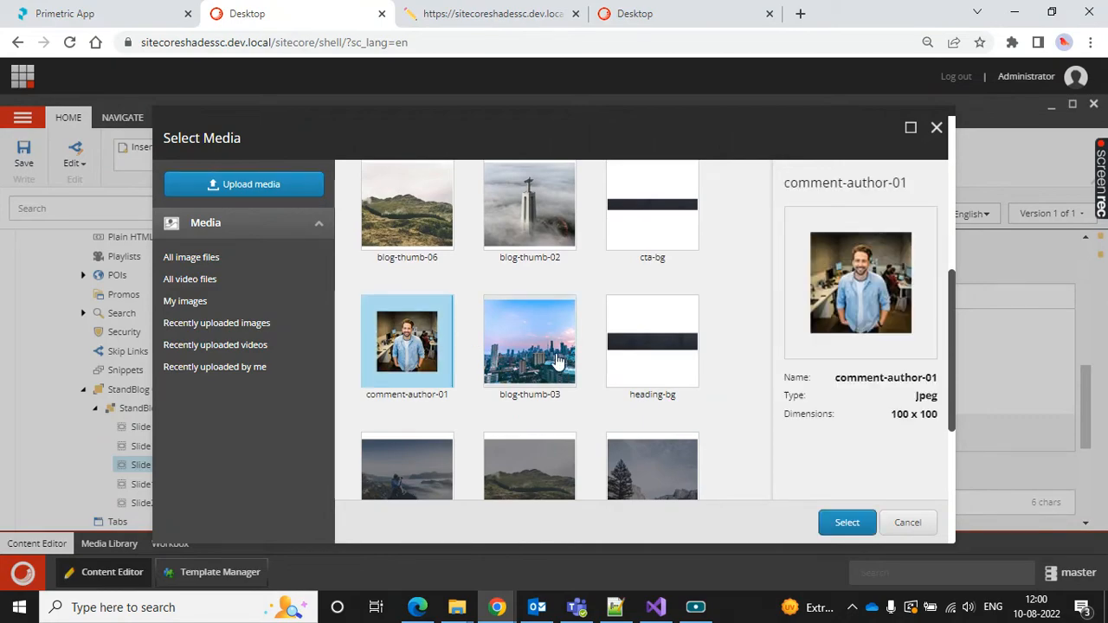
left_click(557, 361)
left_click(850, 523)
Check the image choice against the template page in Edge, then set the alternate text of Slide 5's image to "image"
key("alt+Tab")
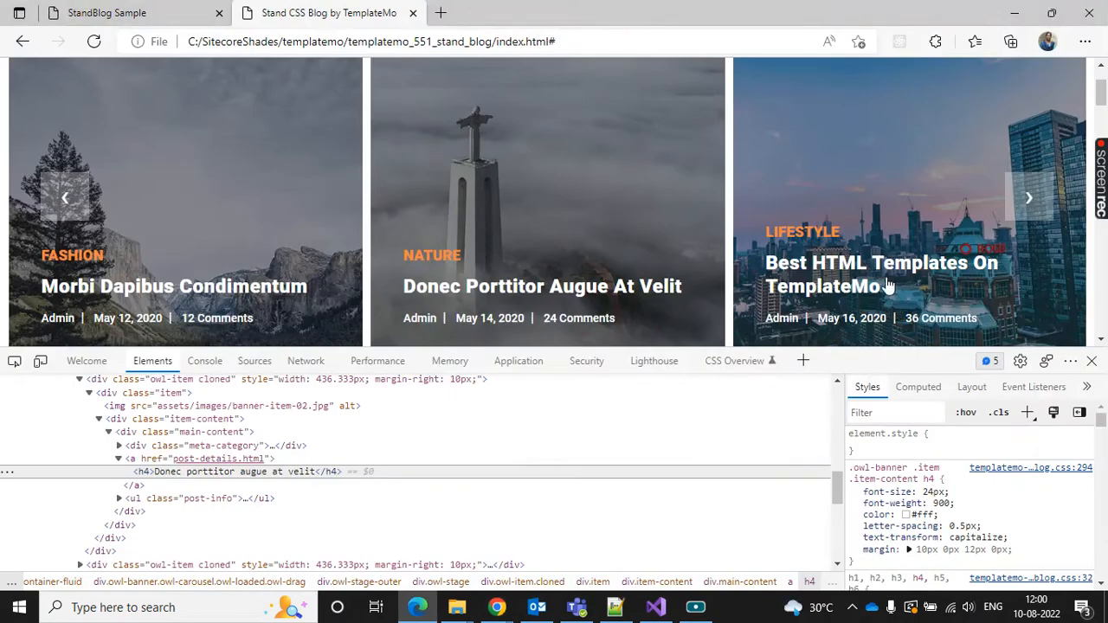
key("alt+Tab")
left_click(381, 432)
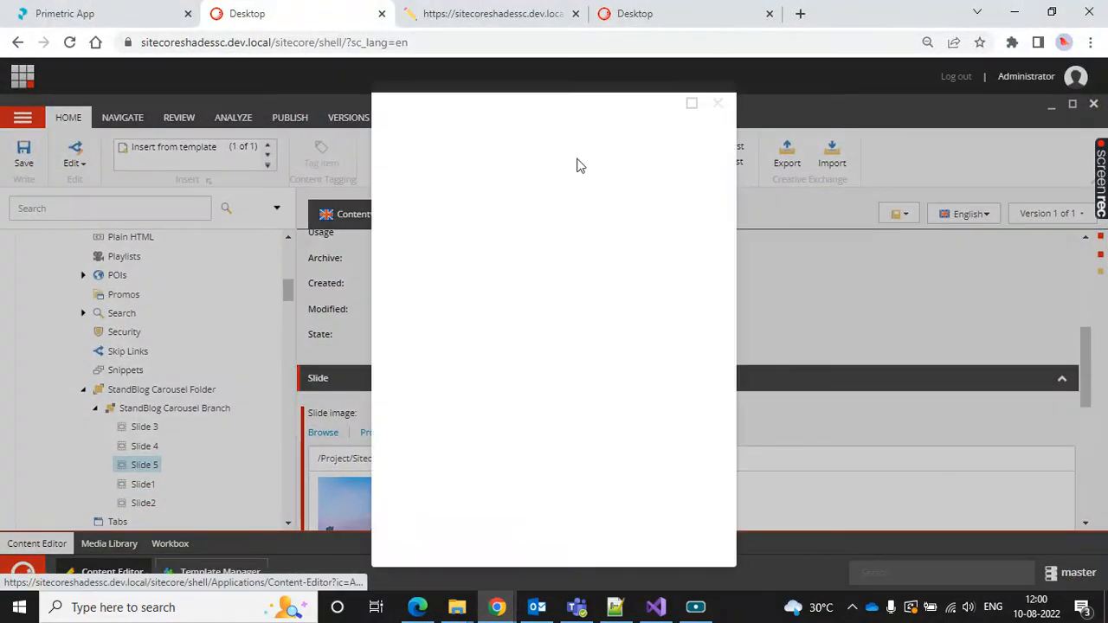
left_click(563, 173)
type("im")
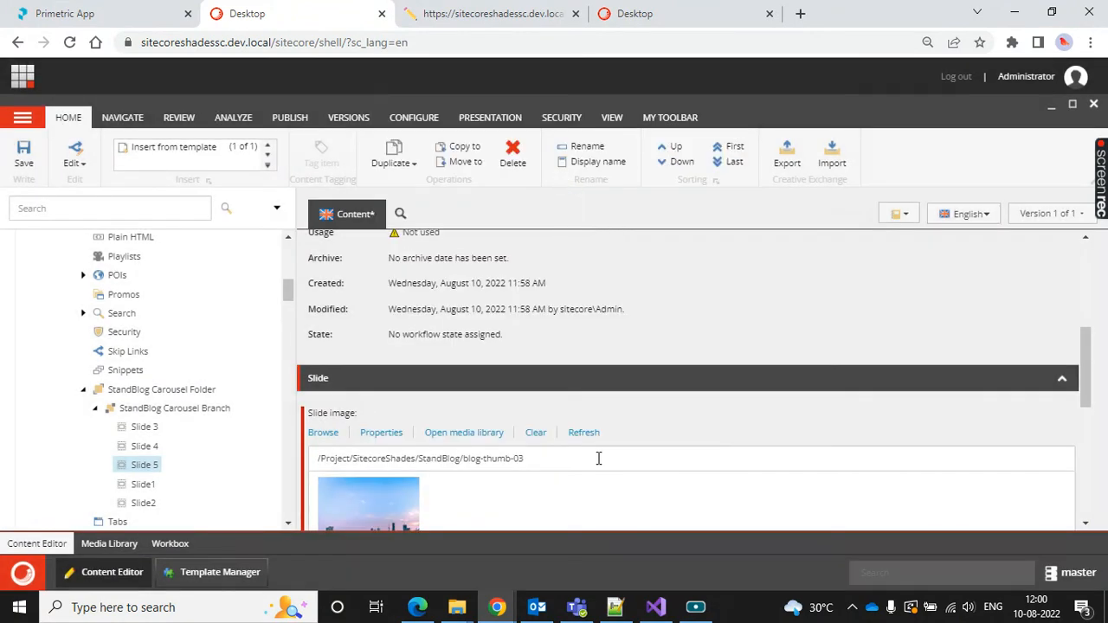
Check the template slide's category in Edge, then set Slide 5's SlideText to LIFESTYLE in the Content Editor
scroll(597, 457, "down", 3)
key("alt+Tab")
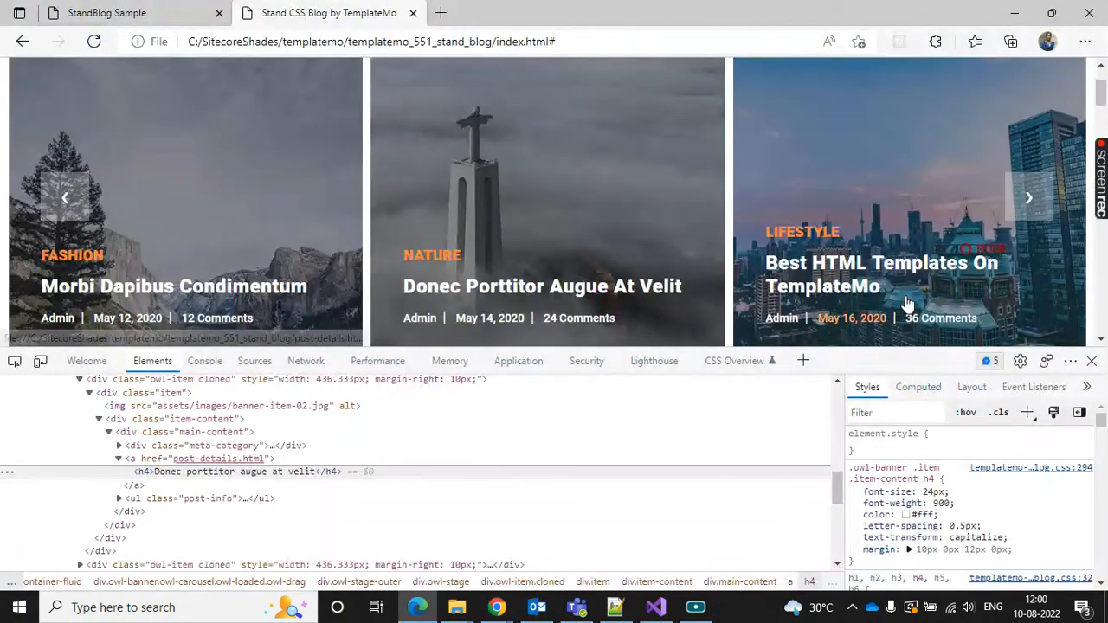
key("alt+Tab")
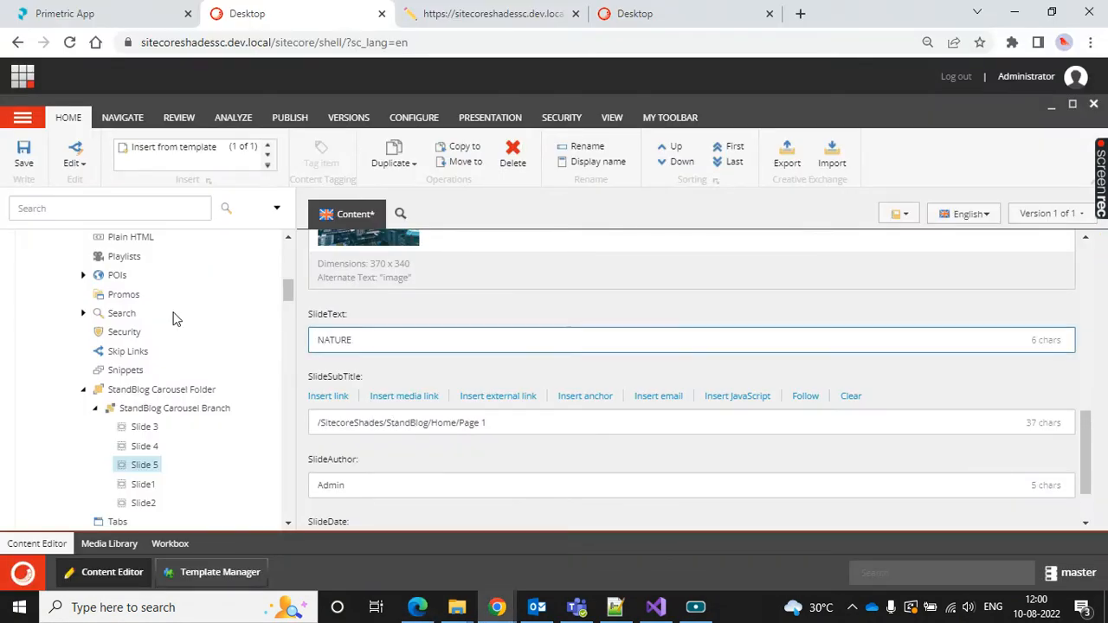
double_click(350, 340)
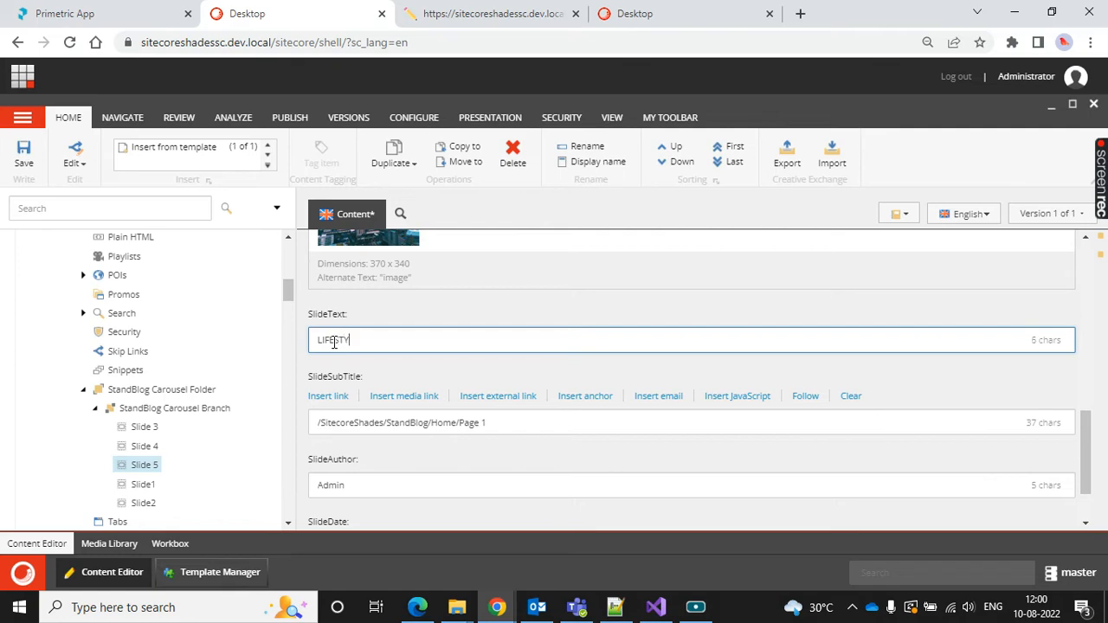
Copy the heading "Best HTML Templates on TemplateMo" from the template page's source in Edge and return to Slide 5 in Chrome
key("alt+Tab")
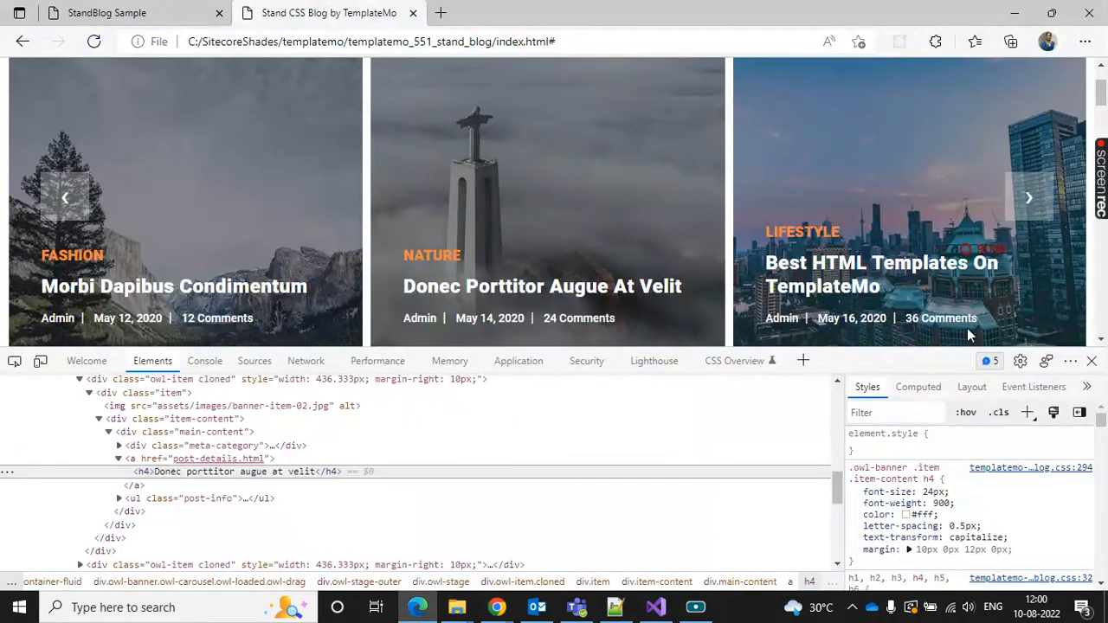
right_click(910, 274)
left_click(740, 578)
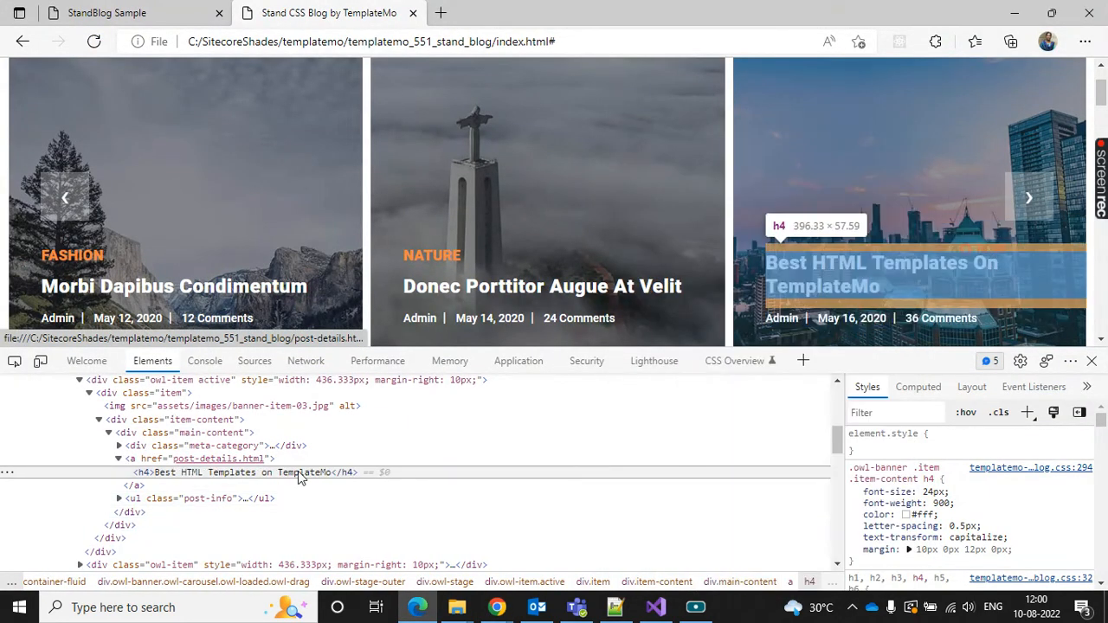
double_click(298, 471)
key("ctrl+c")
key("alt+Tab")
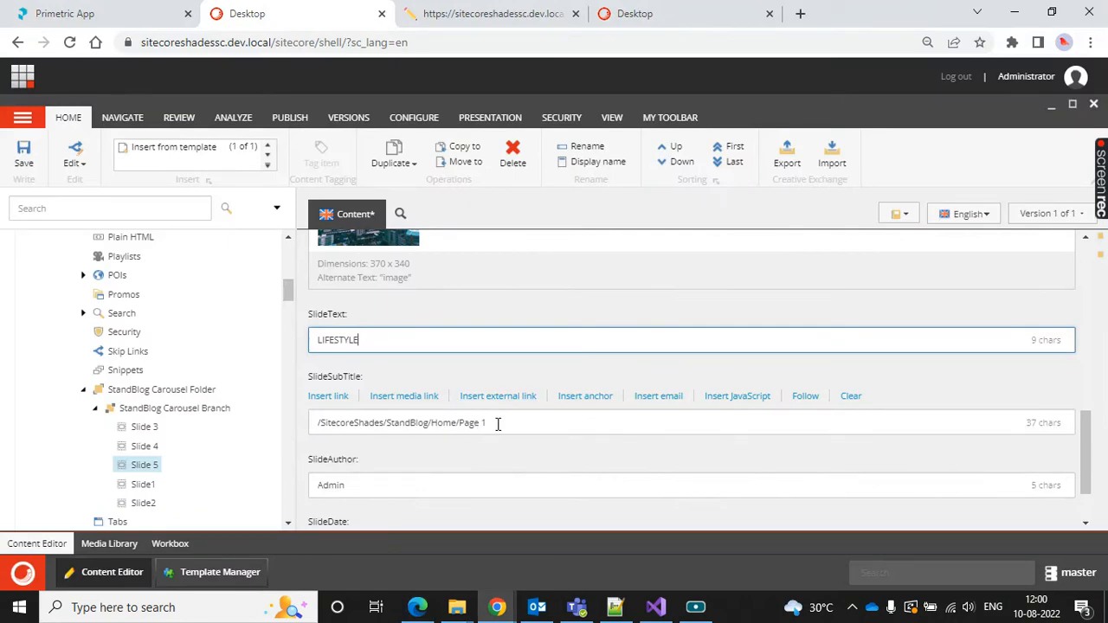
Set the description of Slide 5's SlideSubTitle link to "Best HTML Templates on TemplateMo" and save the item
left_click(328, 396)
triple_click(845, 338)
key("ctrl+v")
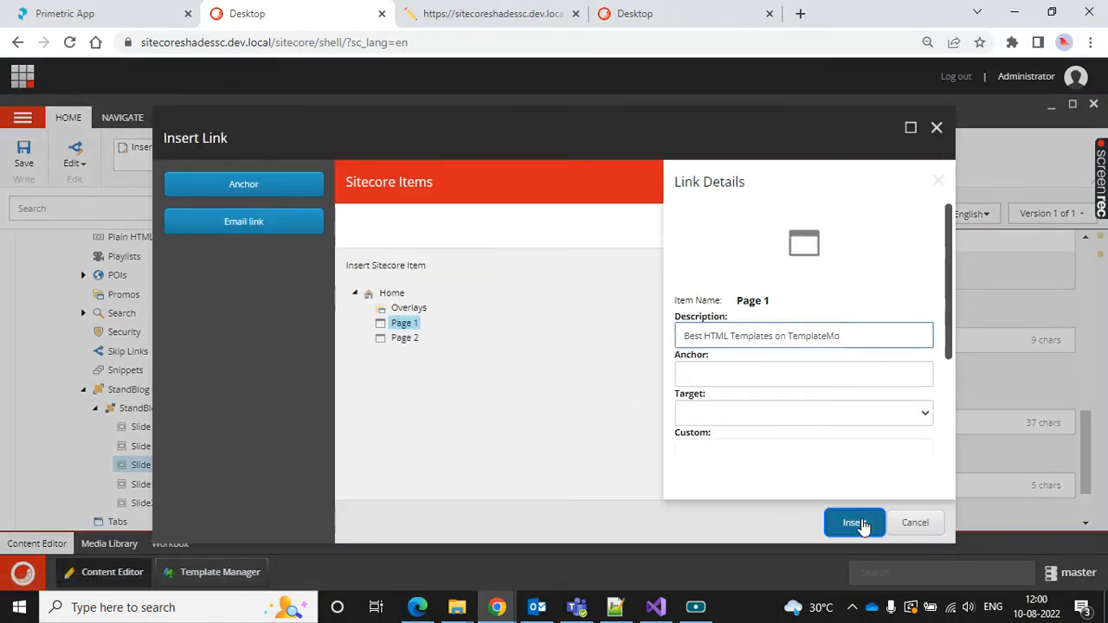
left_click(854, 523)
left_click(24, 156)
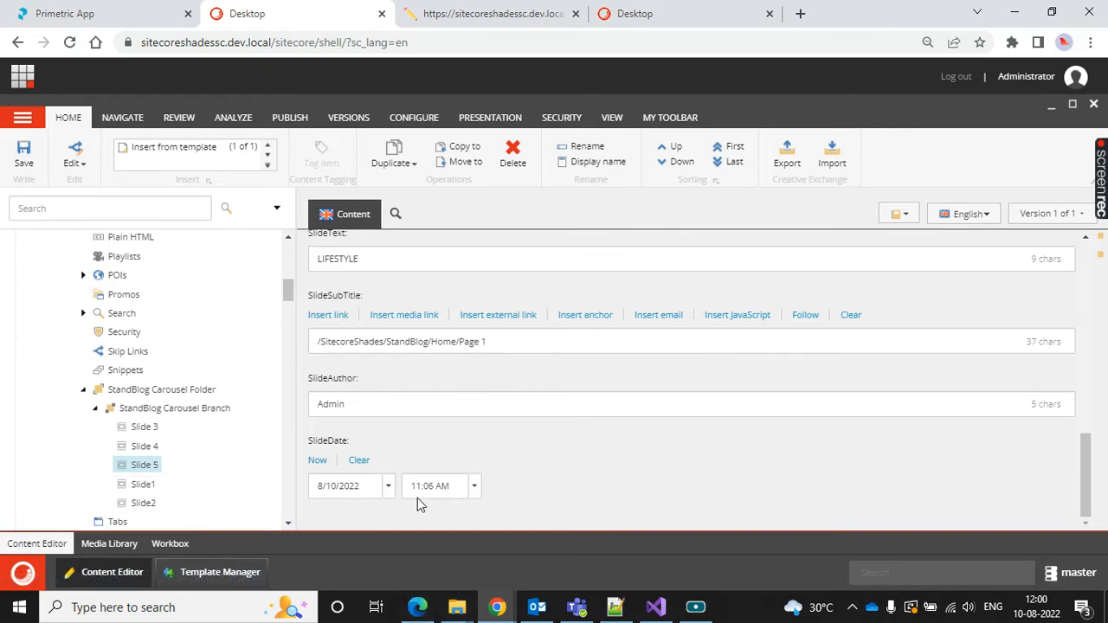
Reload the StandBlog Sample page in Edge and advance its carousel to check which slide content it renders
left_click(417, 607)
left_click(117, 15)
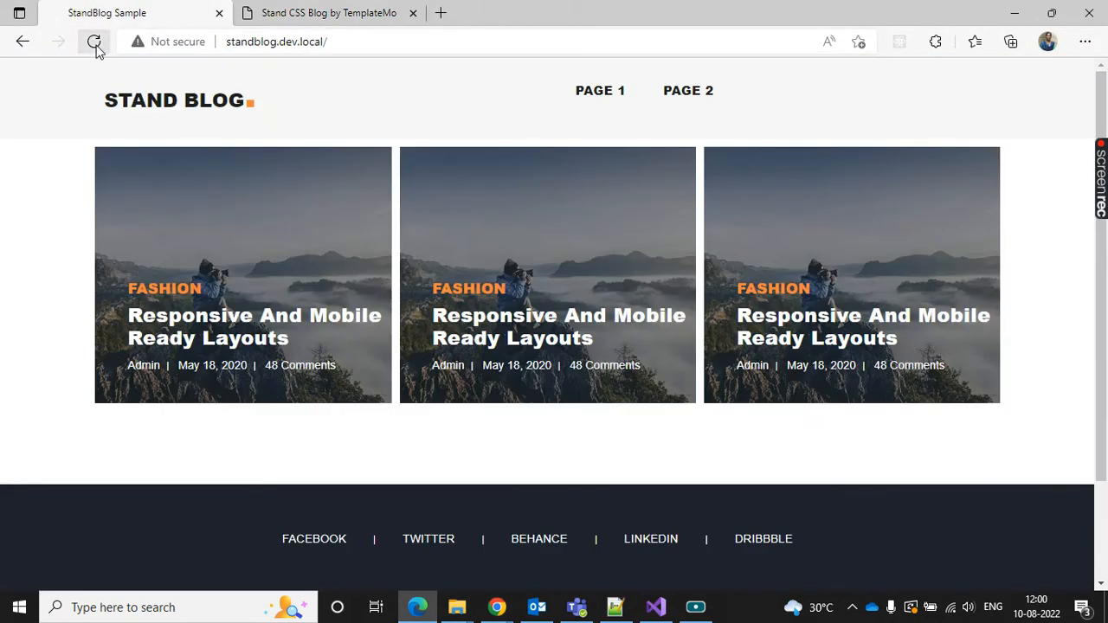
left_click(93, 42)
left_click(948, 269)
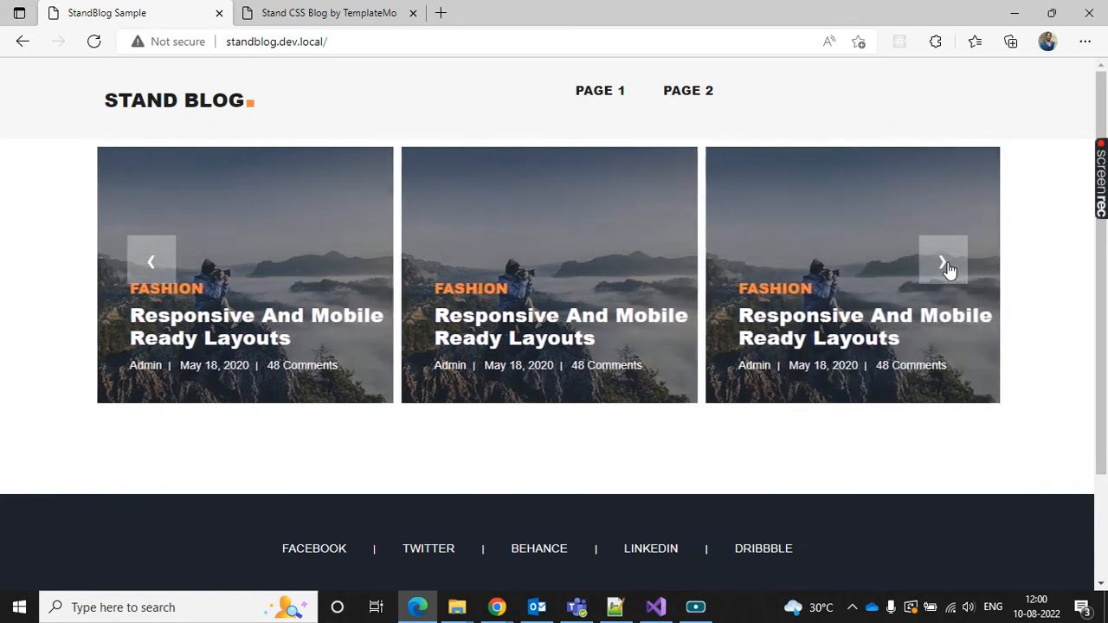
left_click(947, 269)
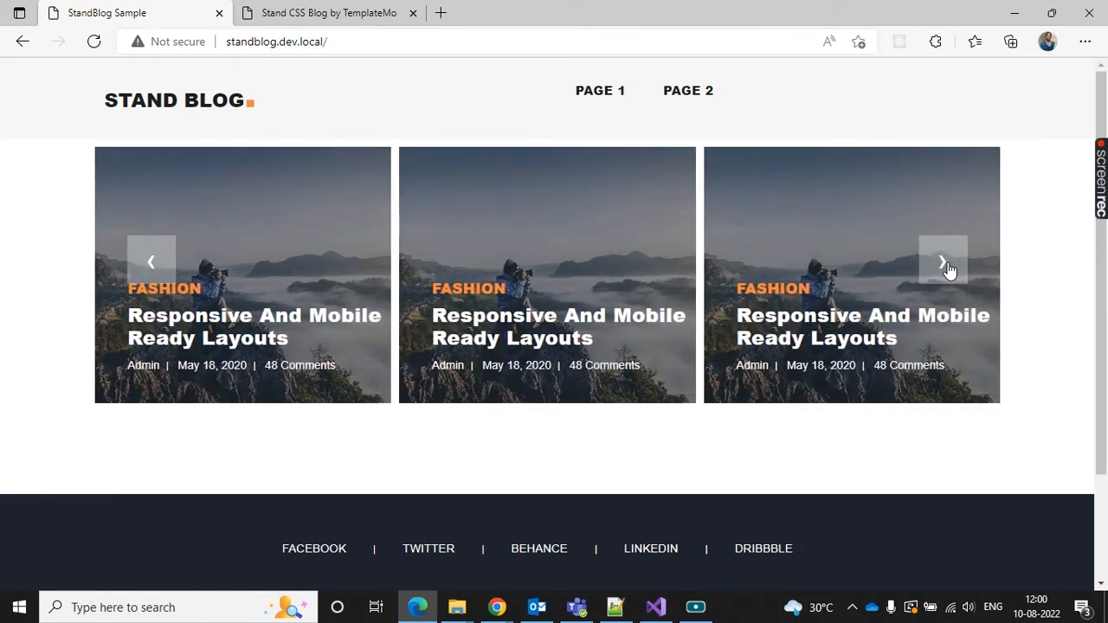
Return to the Content Editor in Chrome and open the Scriban item of the StandBlog Carousel variant under Page Content at its Template field
left_click(497, 607)
left_click(406, 536)
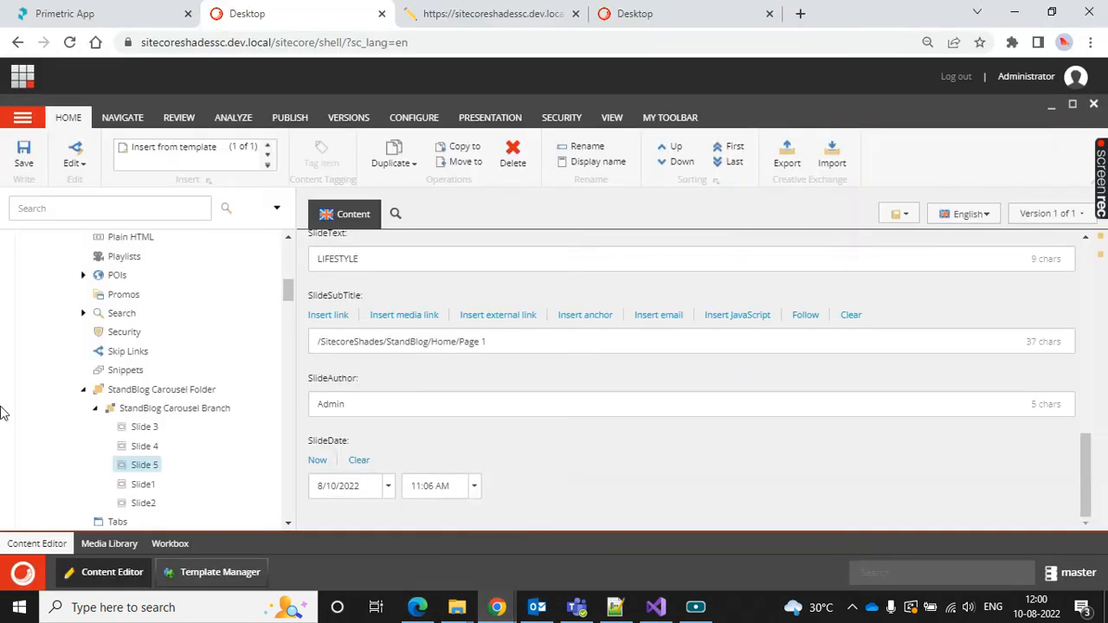
scroll(197, 339, "down", 5)
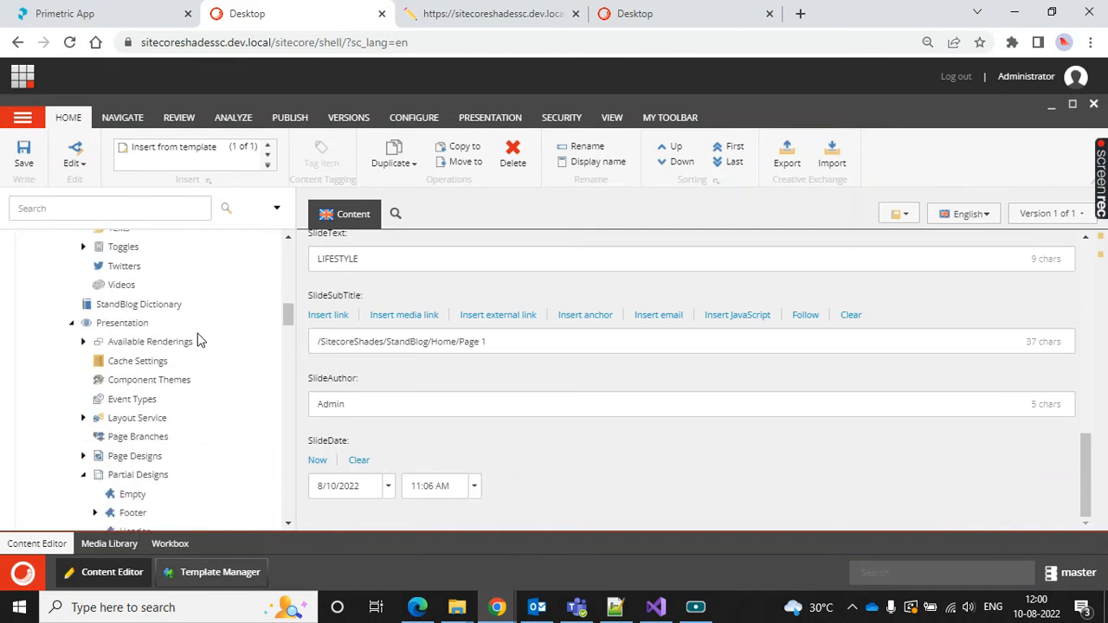
scroll(173, 390, "down", 5)
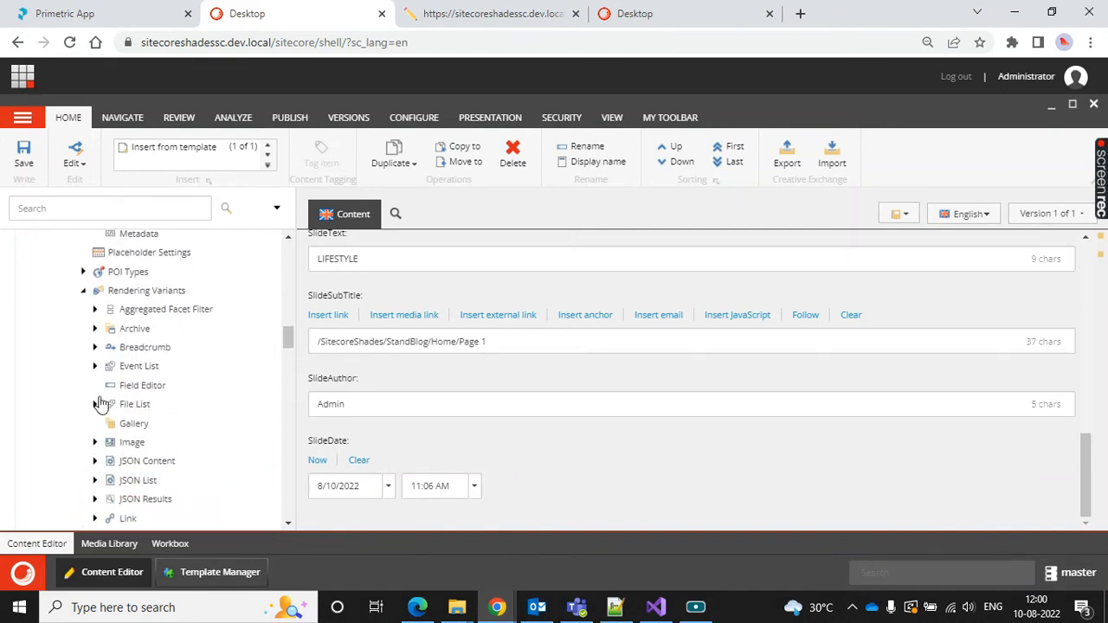
scroll(149, 450, "down", 4)
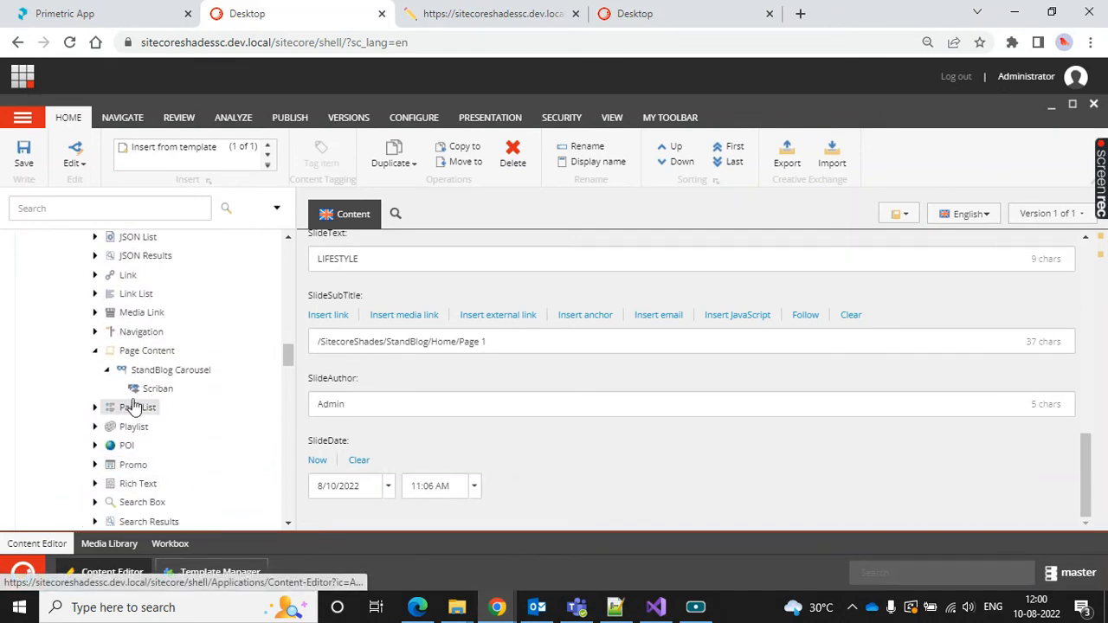
left_click(154, 386)
scroll(554, 446, "up", 5)
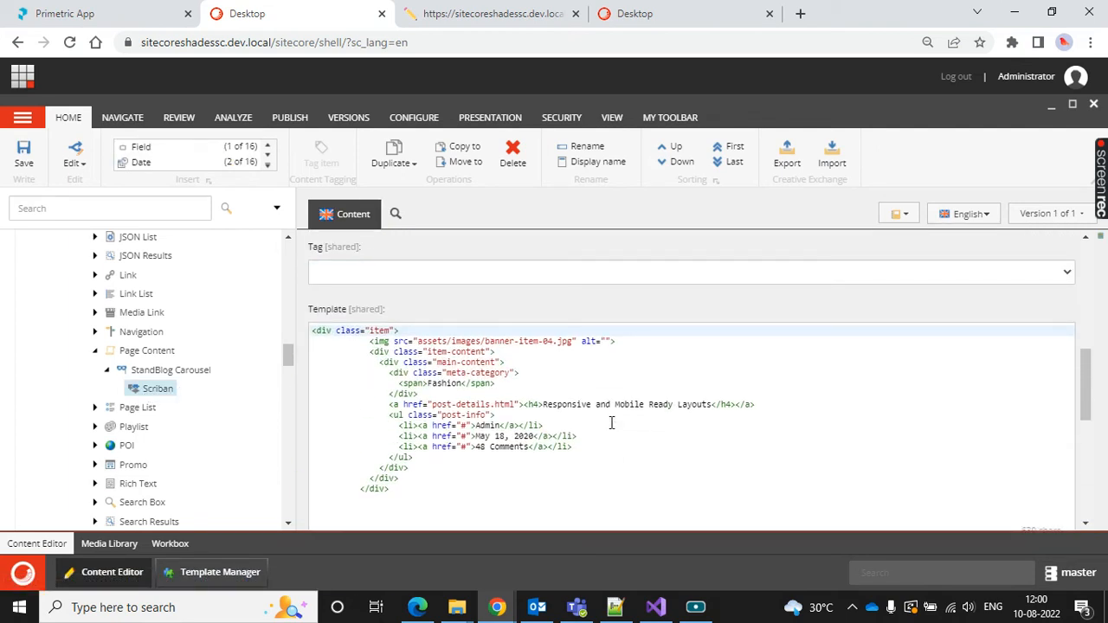
Add the line {{ sc_field i_item 'SlideImage' }} above the img tag, taking the field name from the StandBlog Carousel Slide template
key("Return")
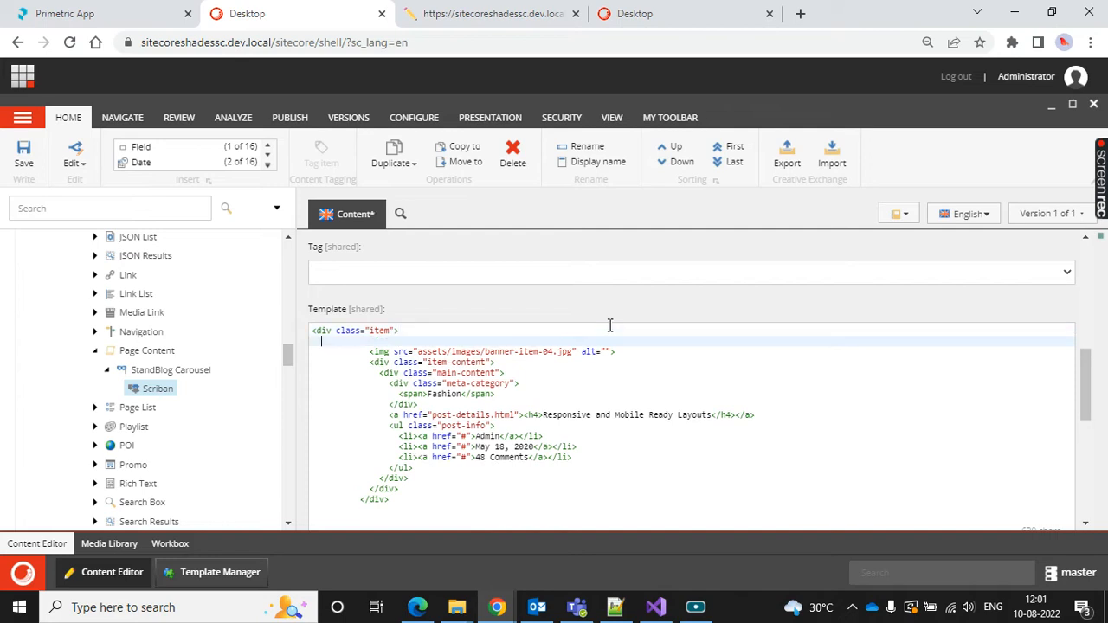
type("{{ sc_field i_item 'Image' }}")
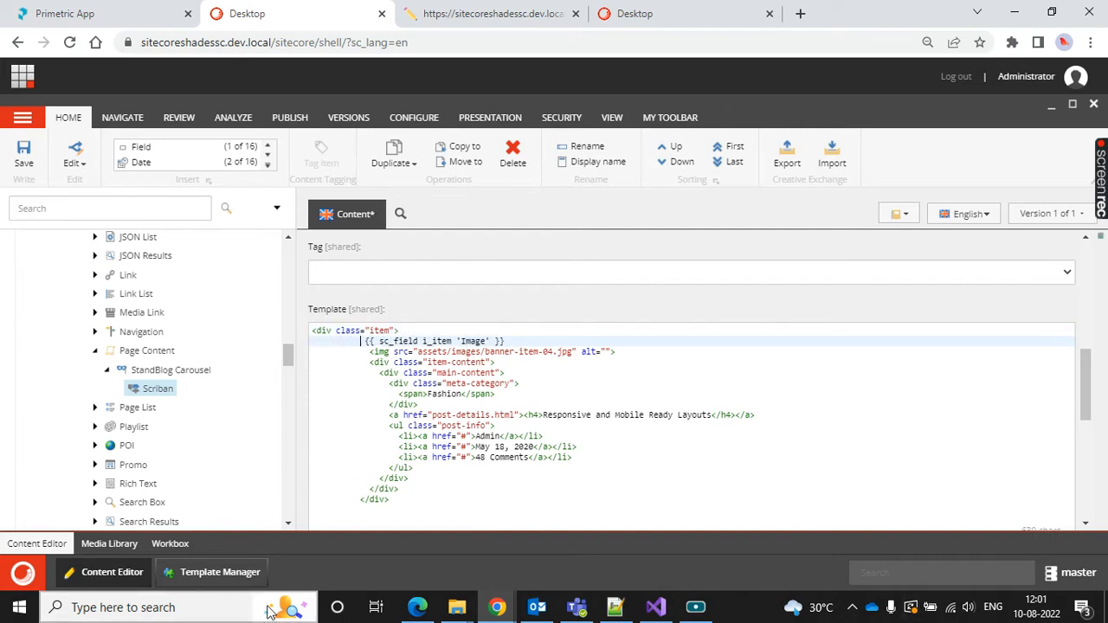
left_click(223, 570)
double_click(392, 334)
key("ctrl+c")
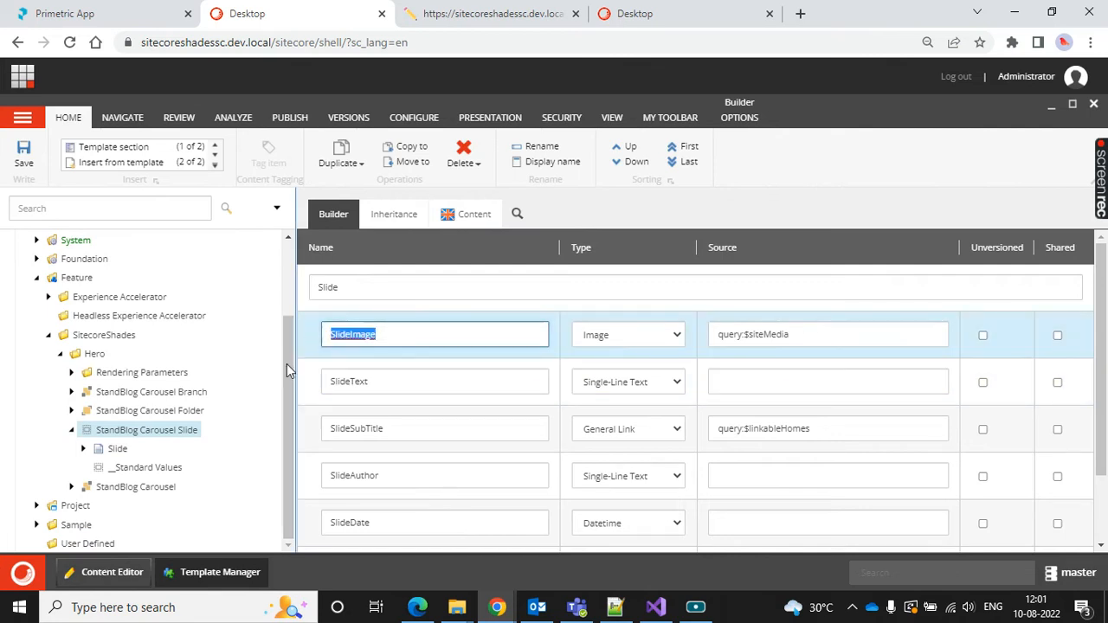
left_click(111, 573)
double_click(477, 341)
key("ctrl+v")
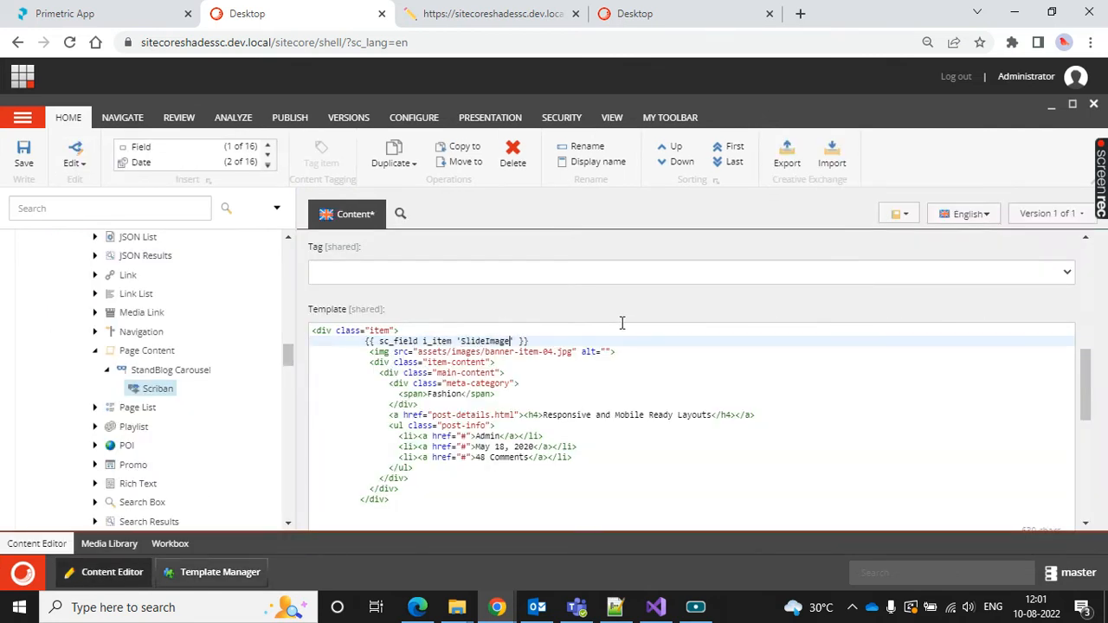
Replace the hard-coded category, author, date and heading texts in the Scriban template with copies of the {{ sc_field i_item 'SlideImage' }} expression
left_click_drag(360, 341, 567, 337)
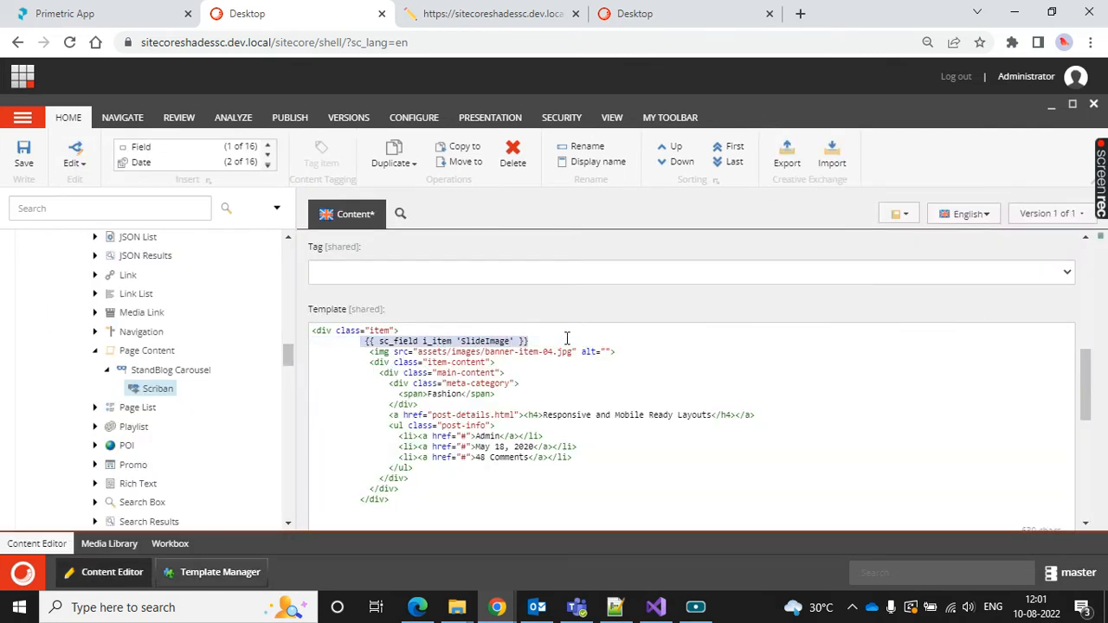
key("ctrl+c")
double_click(449, 397)
key("ctrl+v")
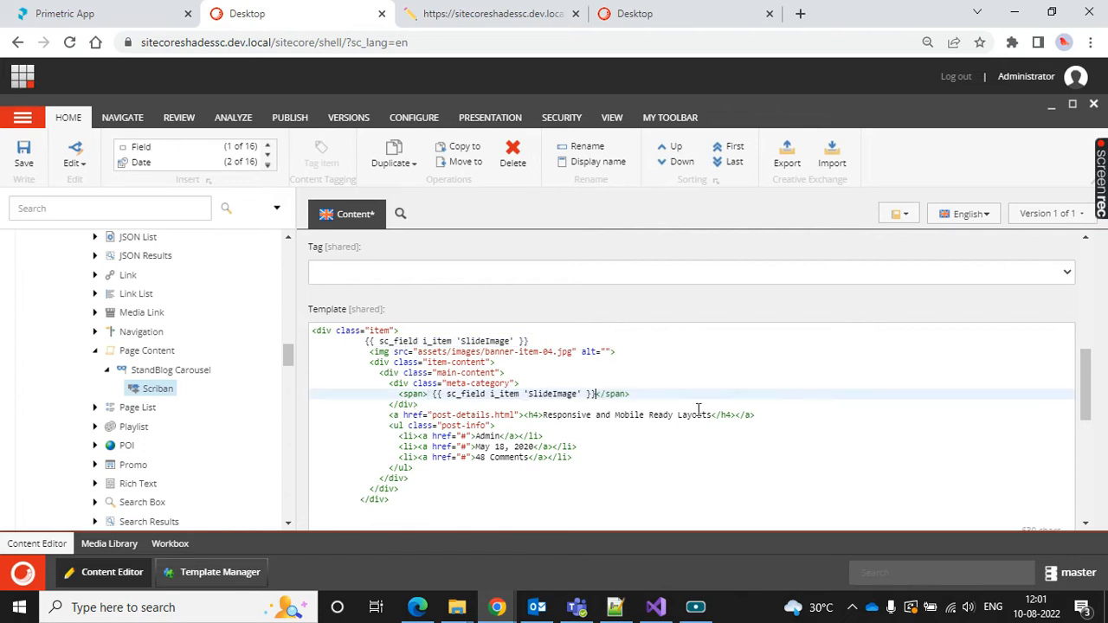
double_click(485, 437)
key("ctrl+v")
left_click_drag(474, 447, 540, 446)
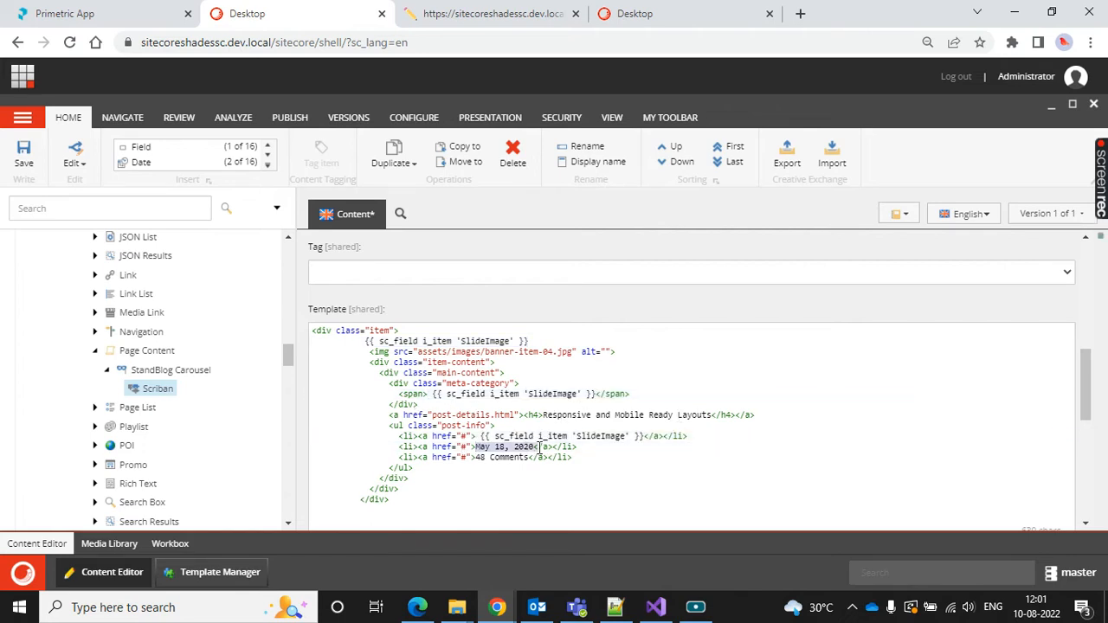
key("ctrl+v")
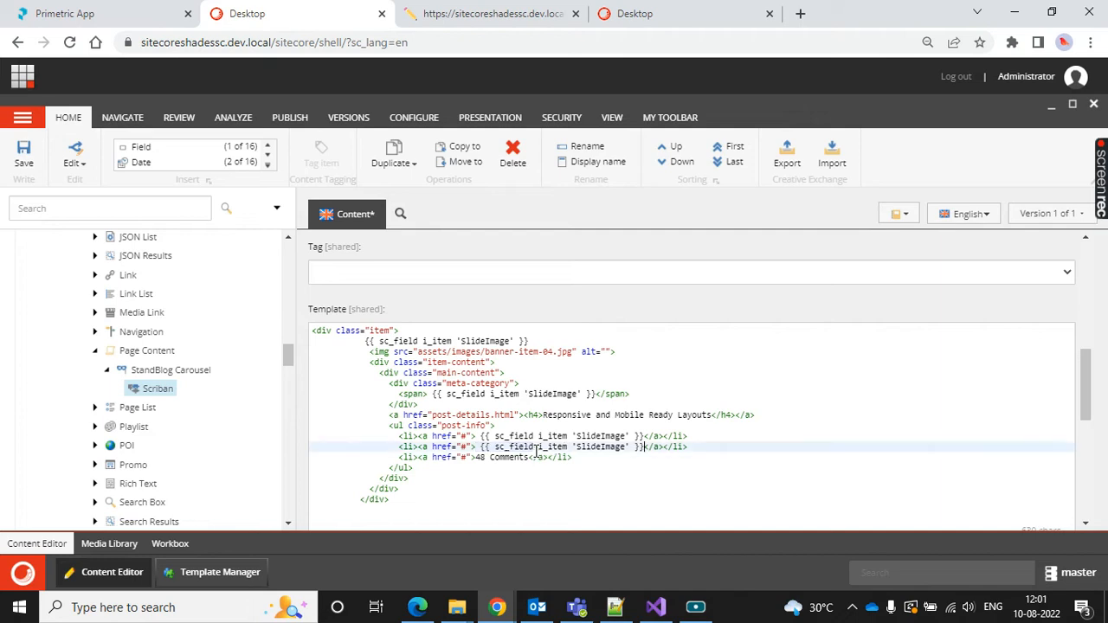
left_click_drag(542, 415, 706, 415)
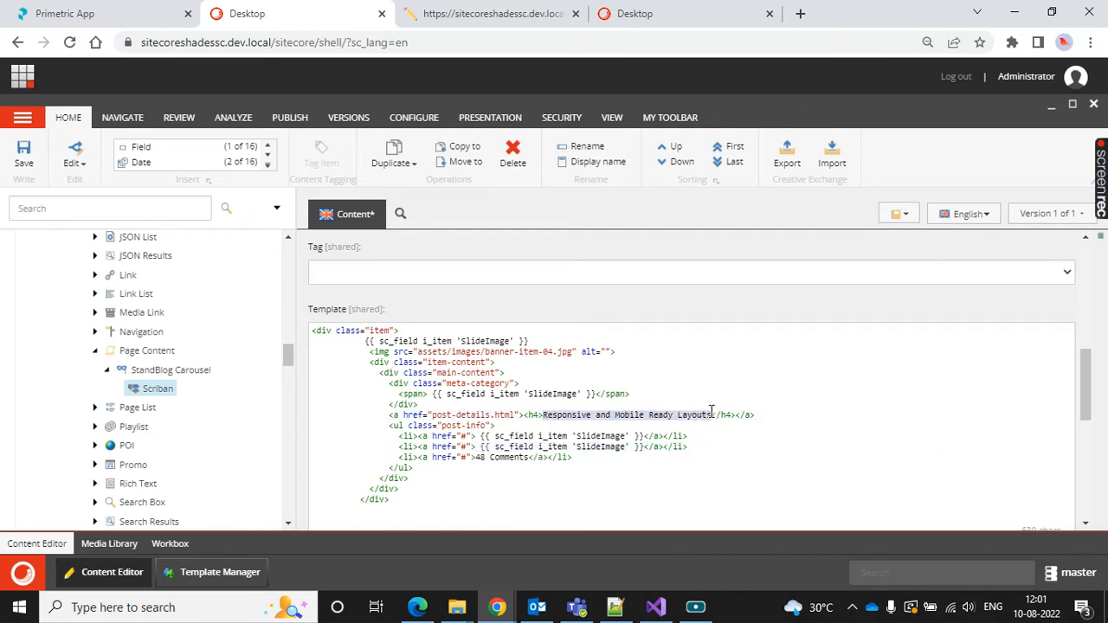
key("ctrl+v")
Delete the "48 Comments" list item from the post-info list in the Scriban template
left_click_drag(577, 458, 202, 462)
key("BackSpace")
key("BackSpace")
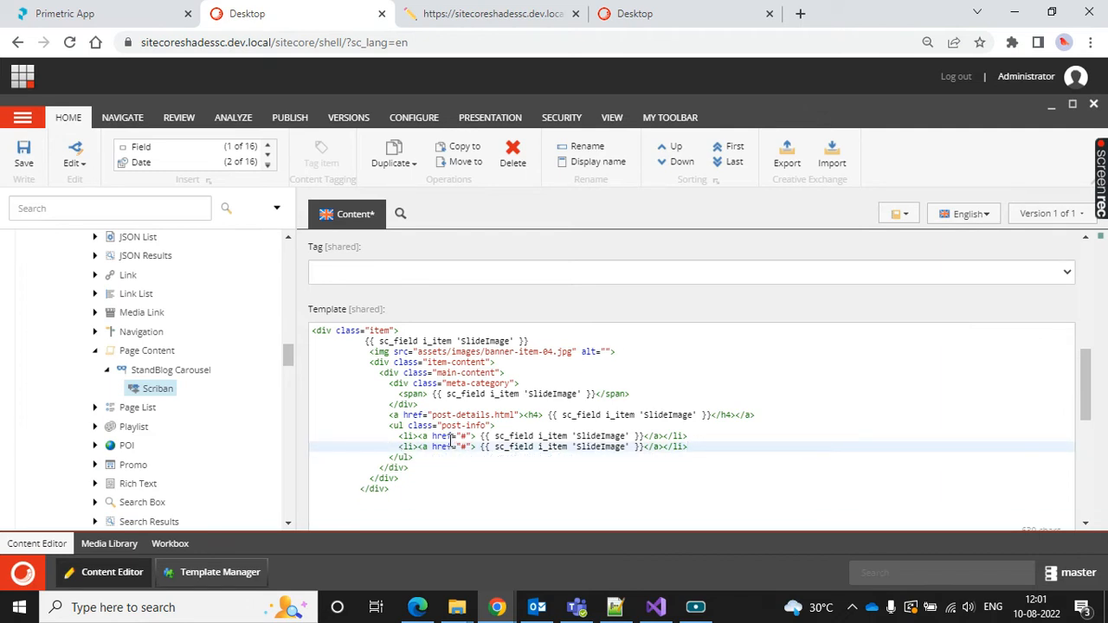
Remove the href="#" attributes from the two remaining post-info links
left_click_drag(432, 436, 468, 449)
key("Delete")
key("Delete")
key("BackSpace")
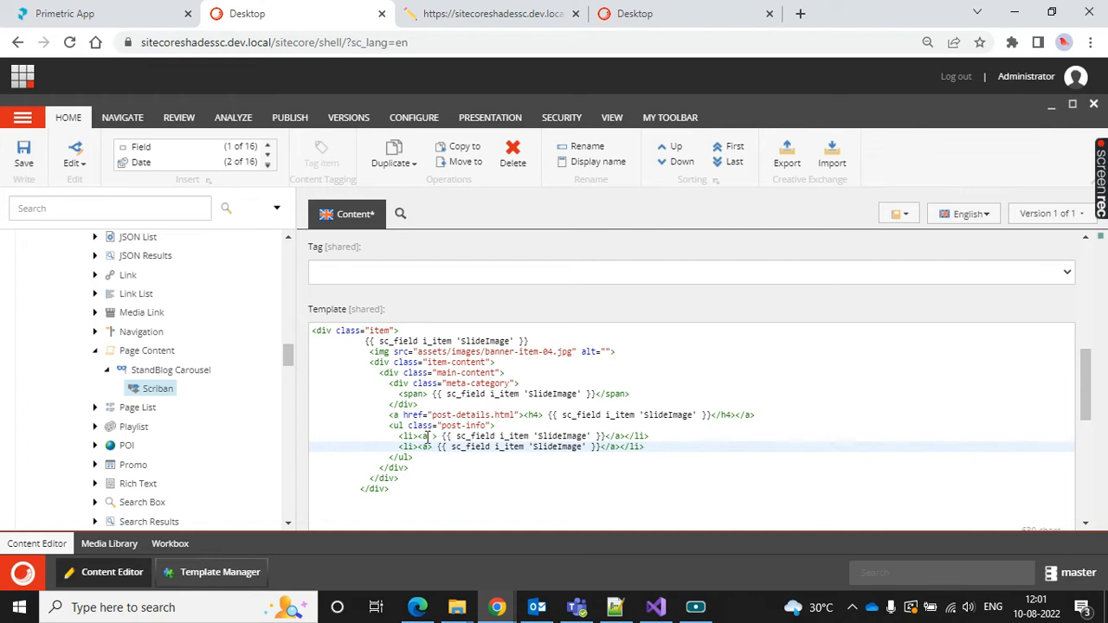
key("Up")
key("Delete")
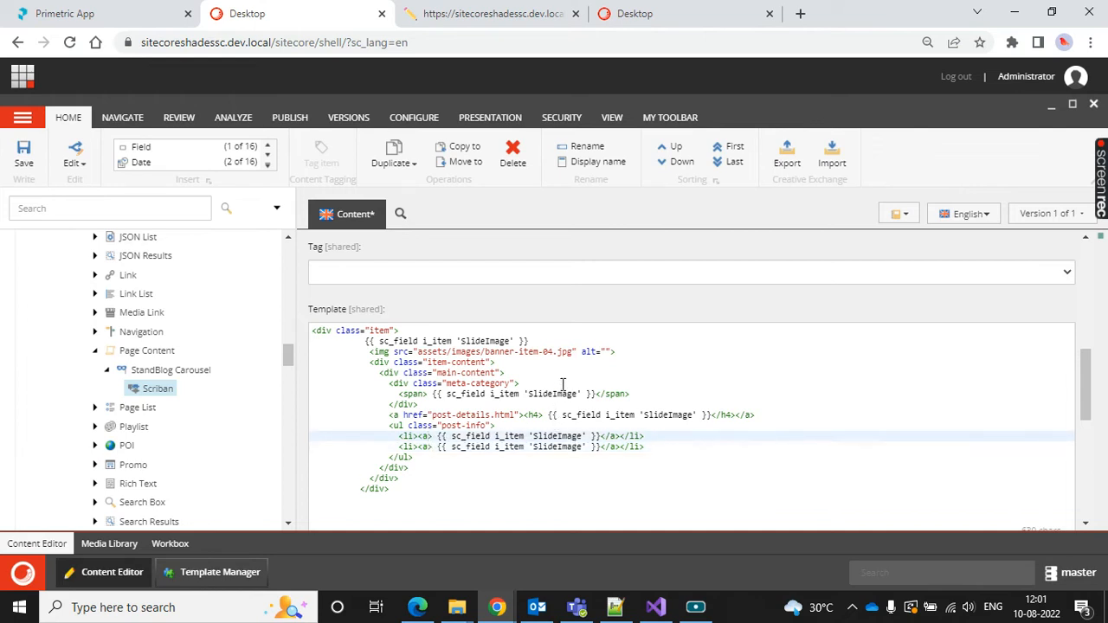
Change the field name in the meta-category span to SlideText, copied from the slide template in the Template Manager
double_click(493, 342)
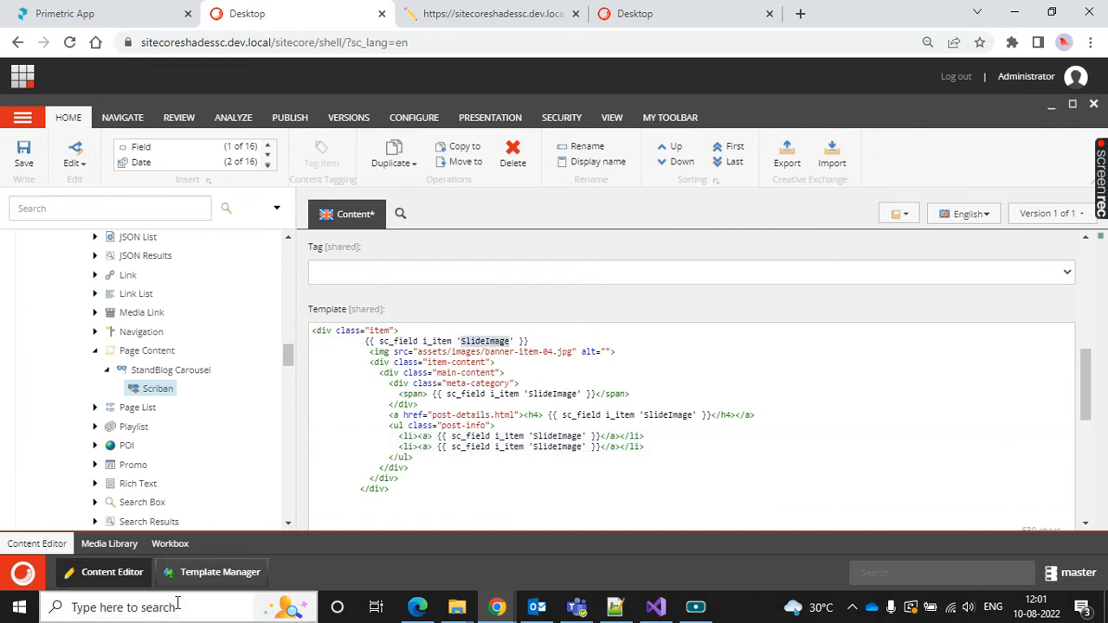
left_click(217, 572)
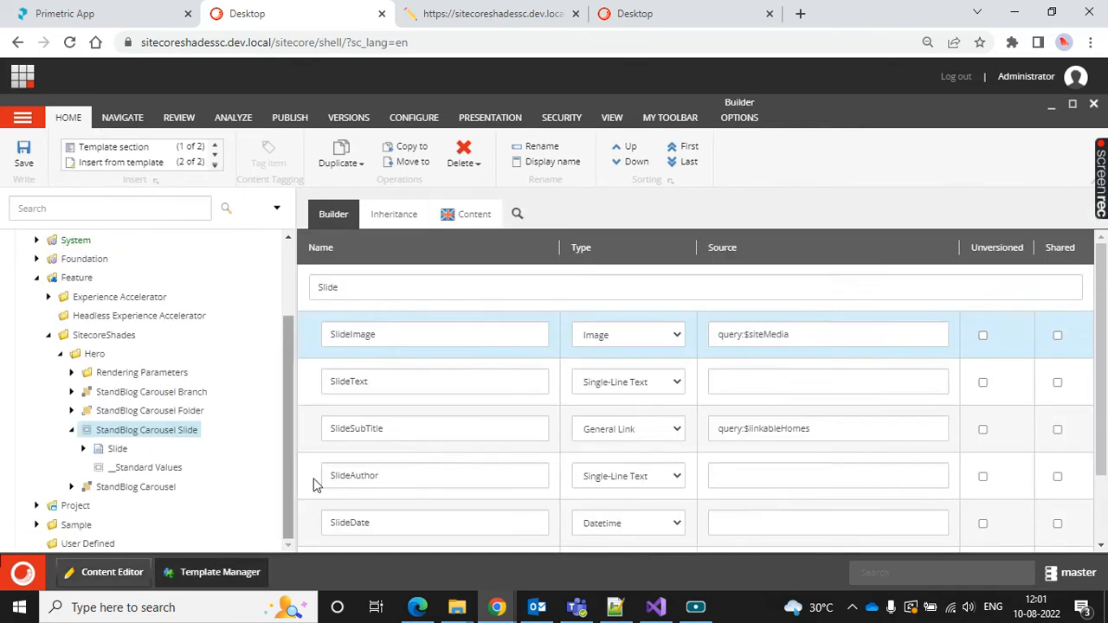
left_click(389, 386)
left_click(105, 578)
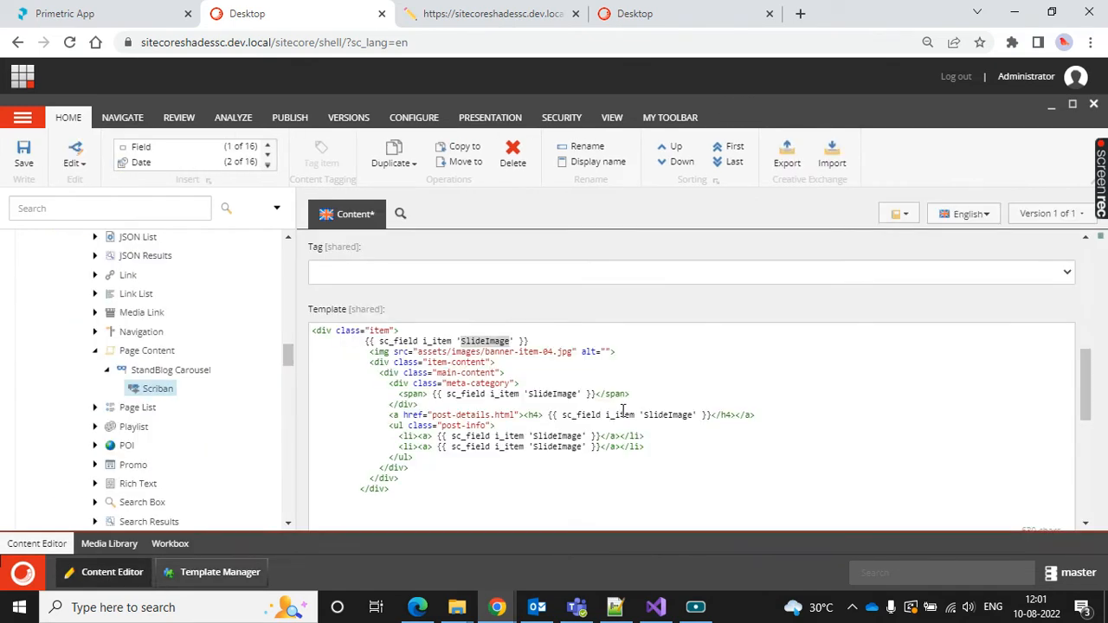
left_click(545, 384)
double_click(552, 394)
key("ctrl+v")
Change the field name in the h4 heading to SlideSubTitle, copied from the slide template in the Template Manager
left_click(234, 571)
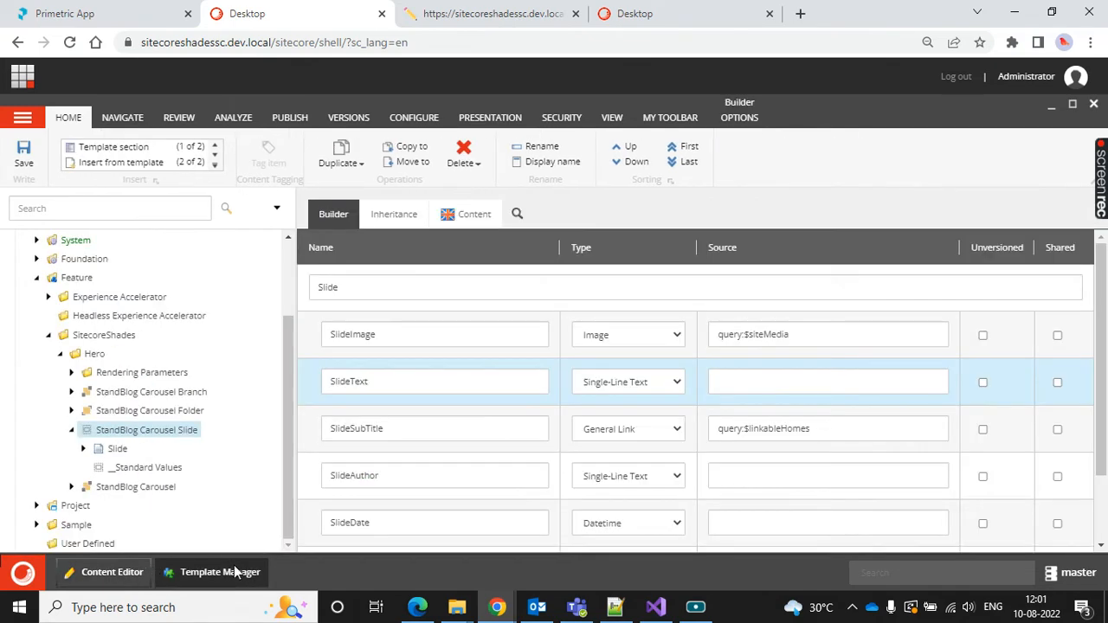
double_click(395, 428)
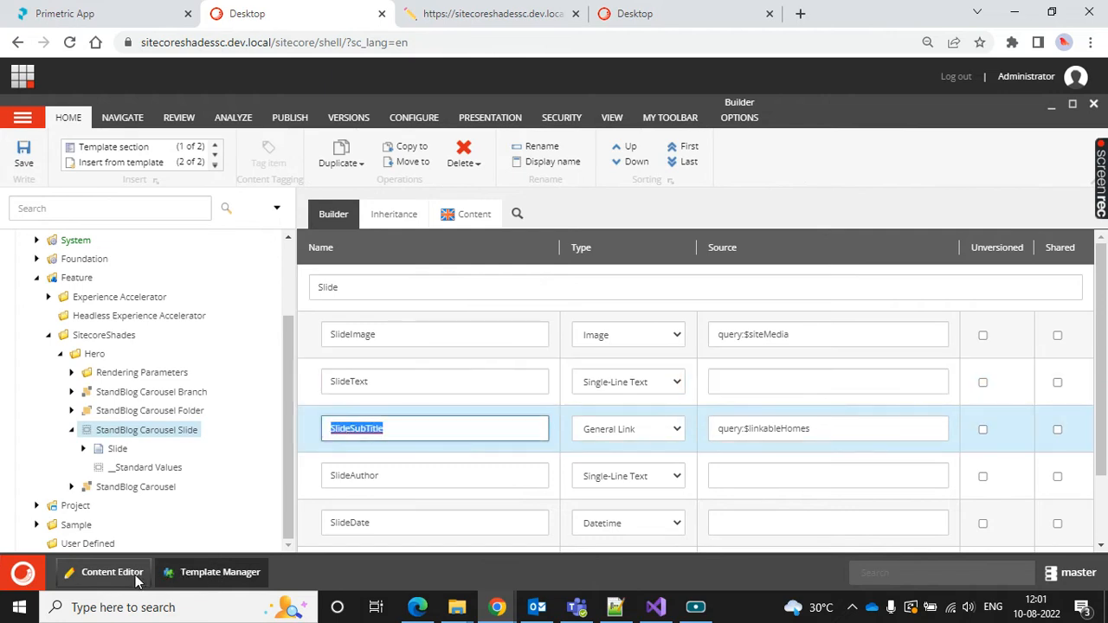
left_click(108, 572)
double_click(666, 414)
key("ctrl+v")
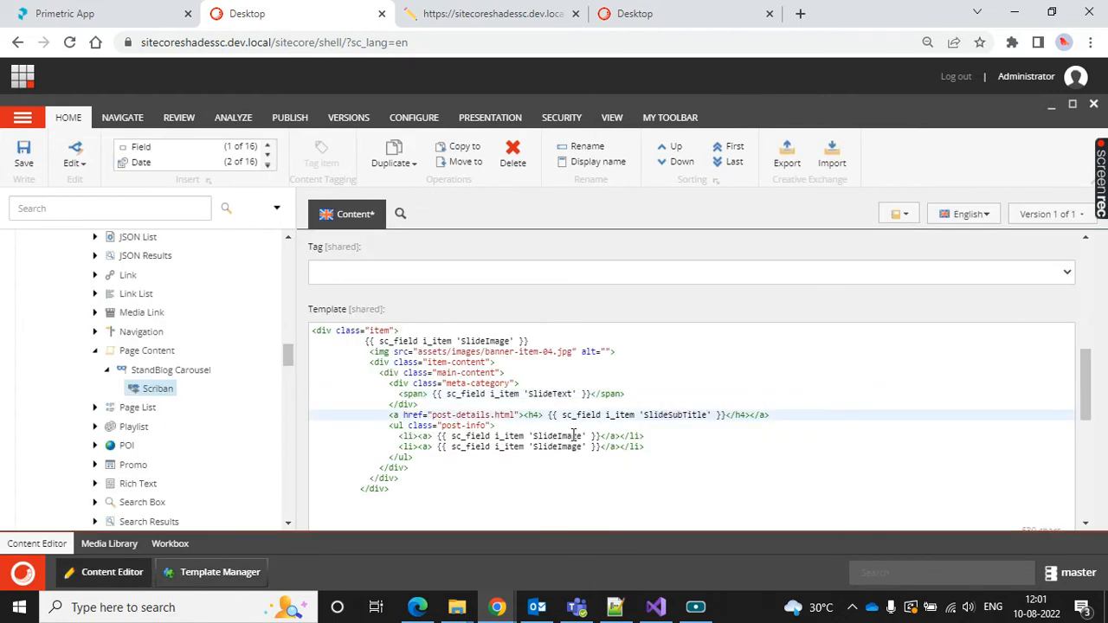
Change the field name in the first post-info list item to SlideAuthor, copied from the slide template
left_click(221, 572)
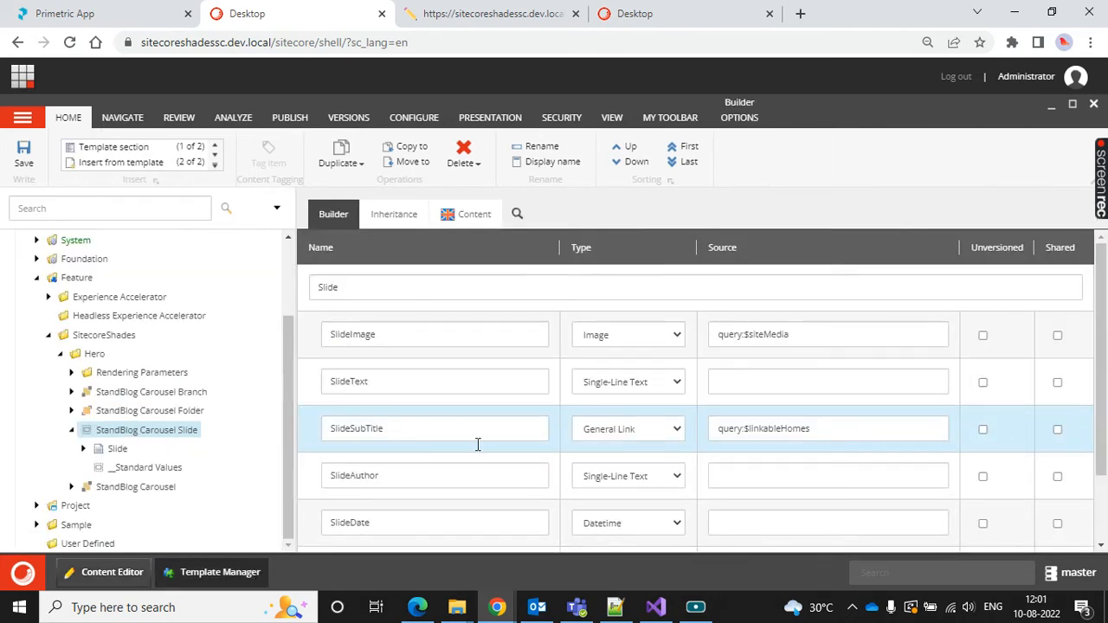
double_click(372, 477)
left_click(122, 572)
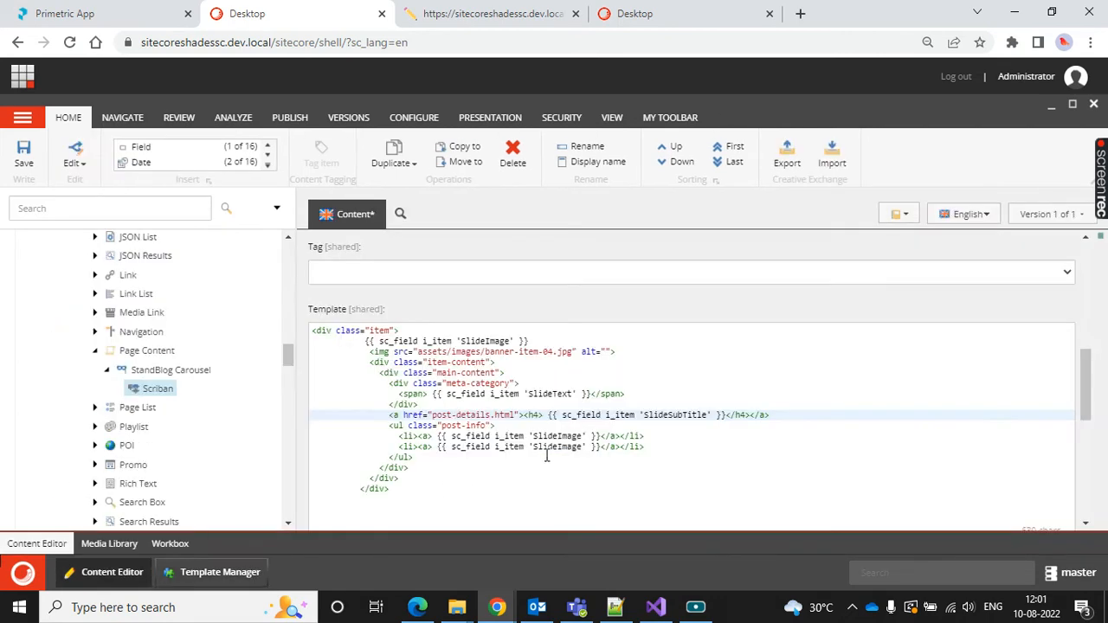
double_click(565, 436)
key("ctrl+v")
Change the field name in the second post-info list item to SlideDate, copied from the slide template, and save the Scriban item
left_click(222, 573)
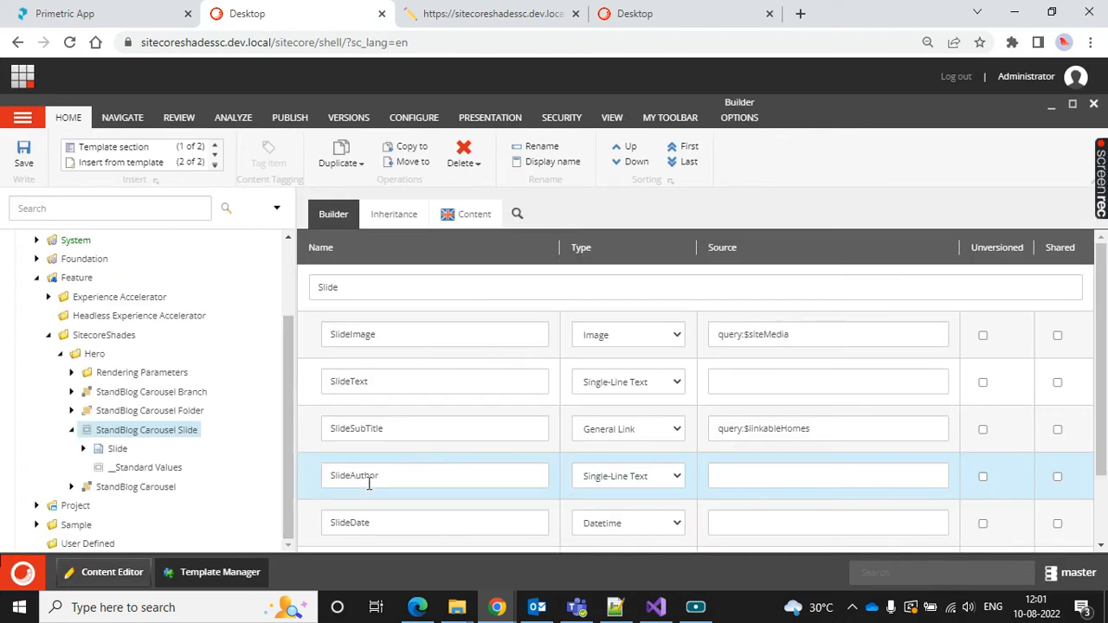
double_click(351, 522)
key("ctrl+c")
left_click(85, 578)
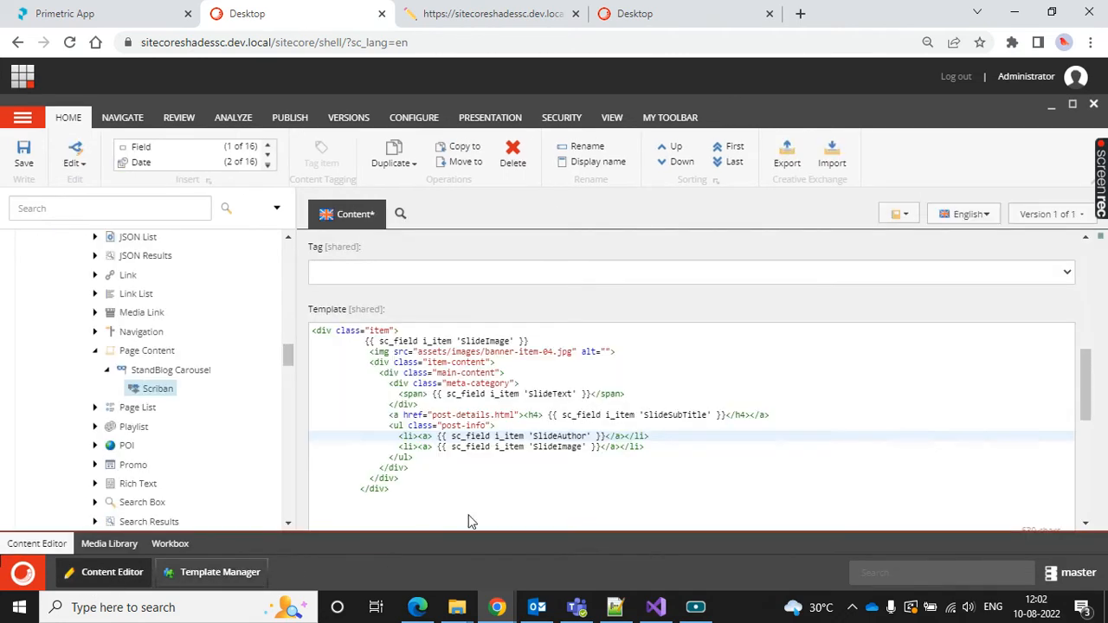
double_click(543, 449)
key("ctrl+v")
left_click(24, 154)
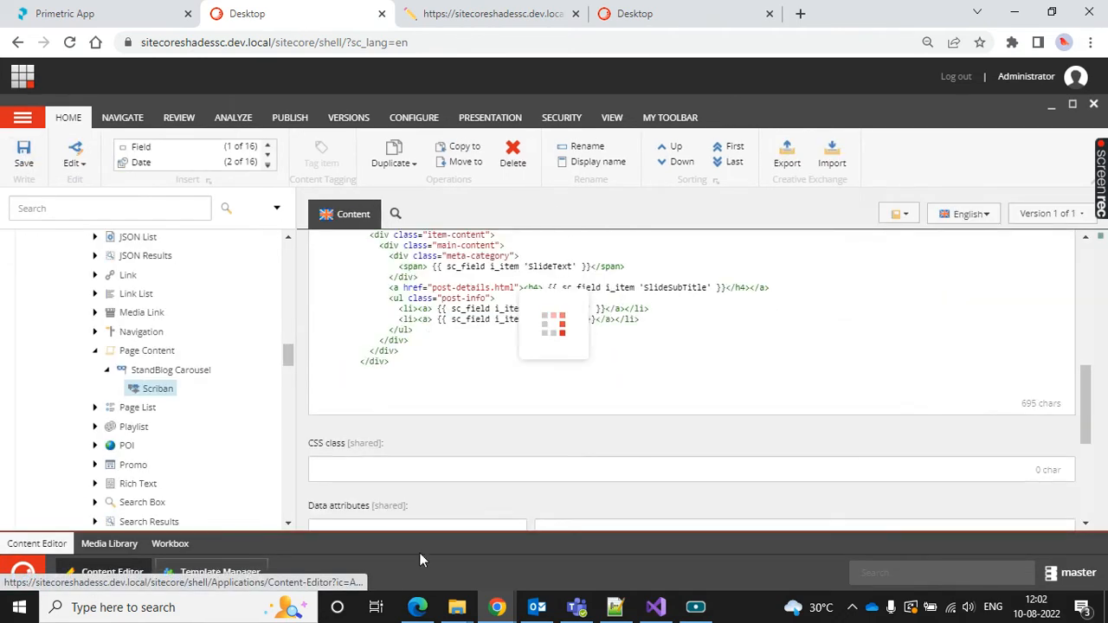
Reload the StandBlog Sample page in Edge and check the carousel slides' categories, headings, authors, dates and images
left_click(417, 607)
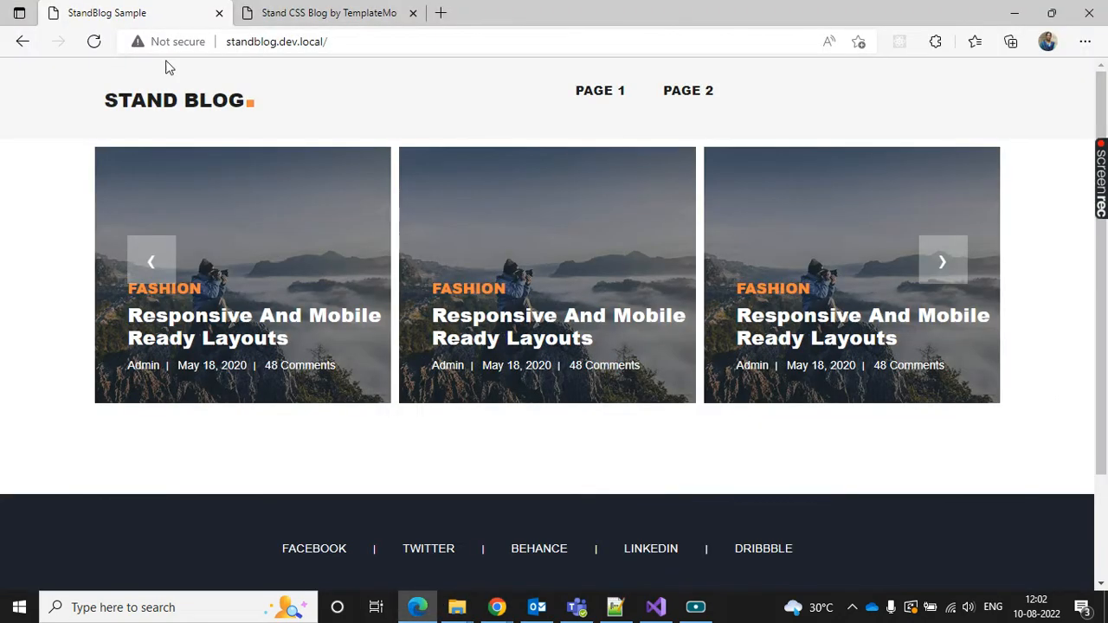
left_click(92, 43)
scroll(955, 370, "down", 3)
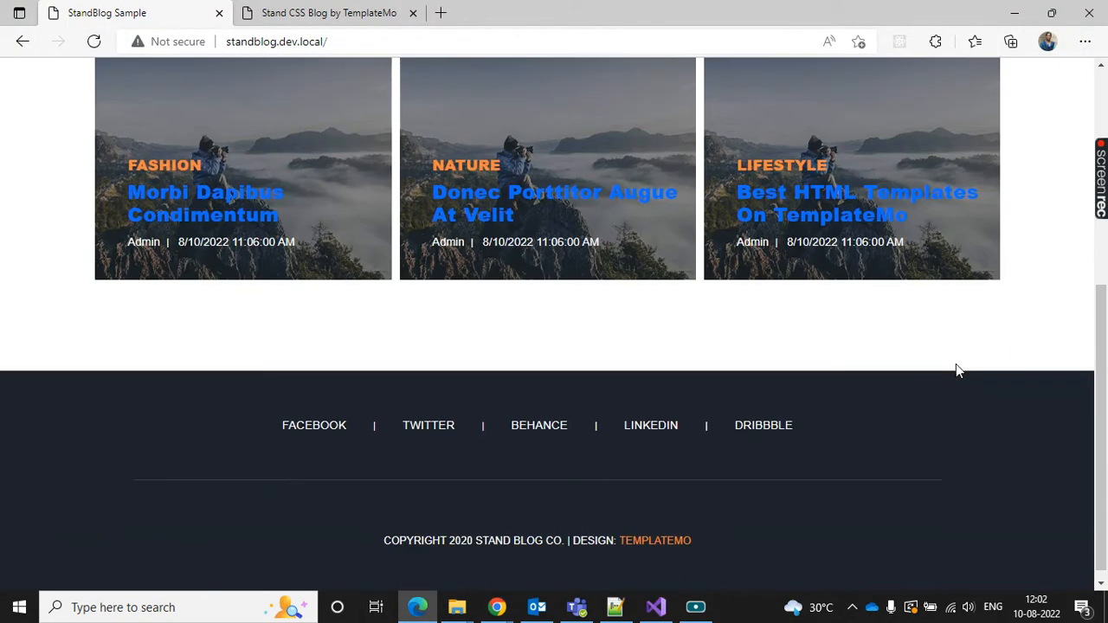
Browse backwards through the StandBlog Sample carousel and examine how each slide's image and caption block are laid out
scroll(955, 370, "up", 5)
scroll(237, 303, "down", 3)
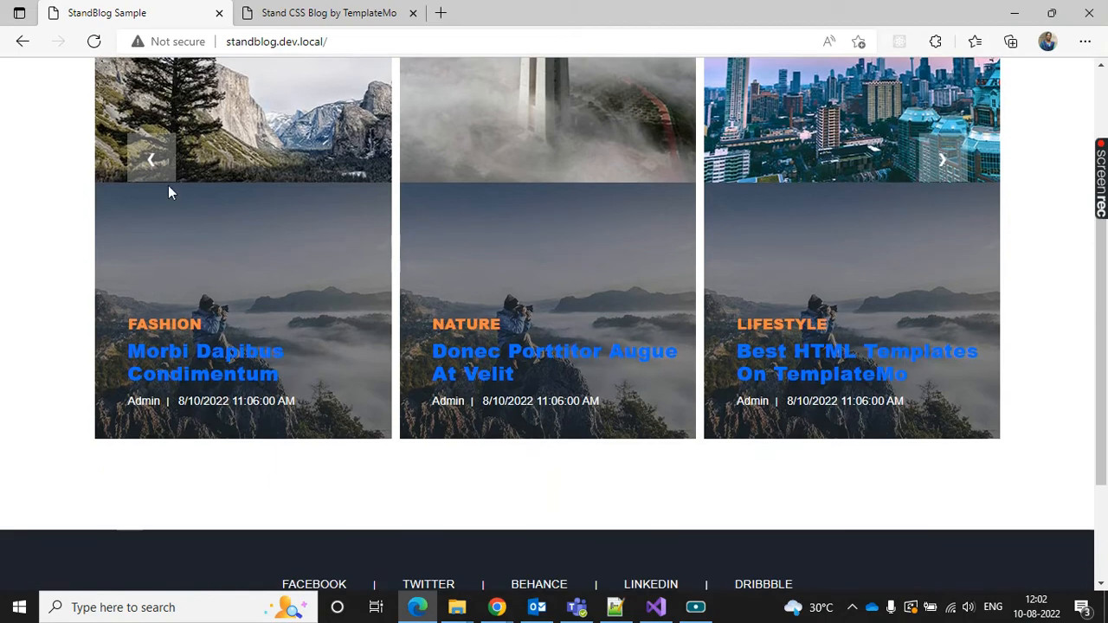
left_click(166, 164)
left_click(168, 165)
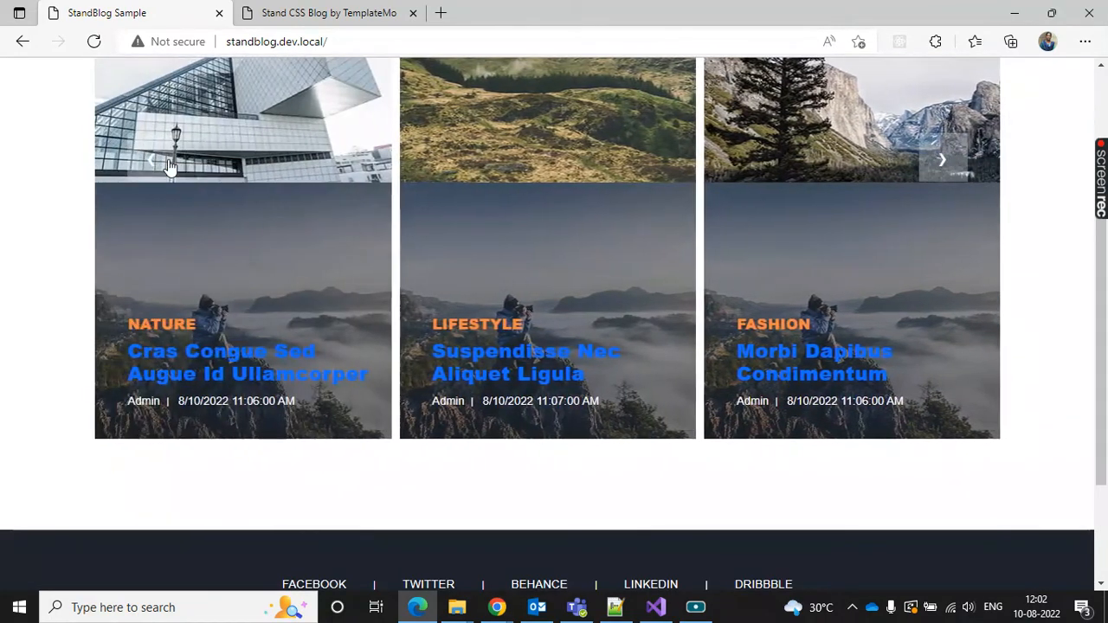
left_click(170, 167)
scroll(171, 166, "up", 2)
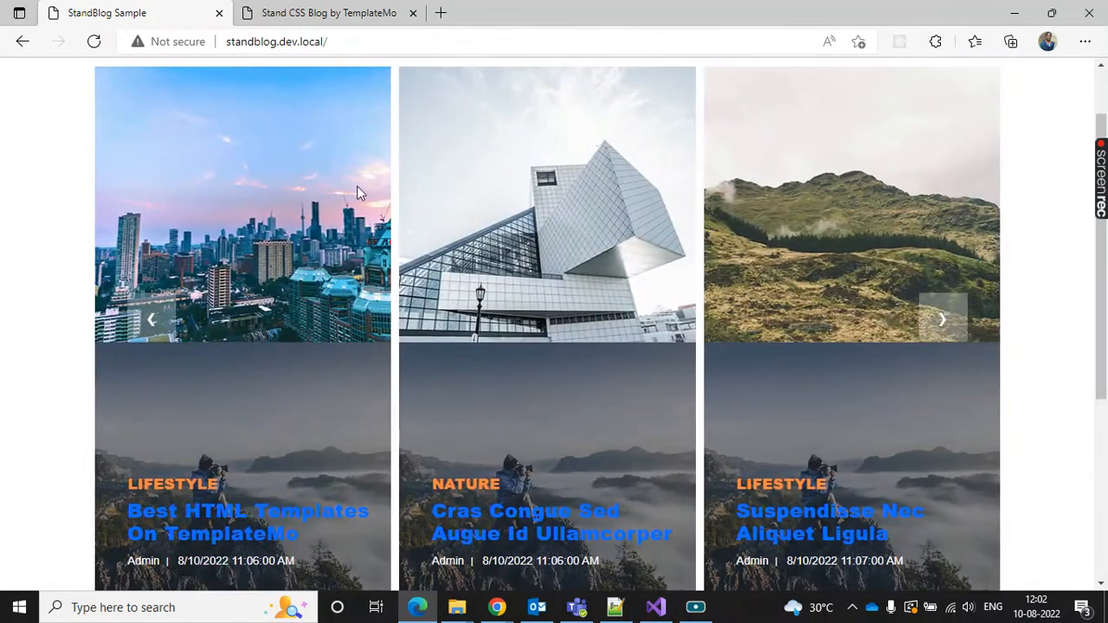
In Sitecore in Chrome, delete the static image line below the SlideImage field in the Scriban template and save the item
left_click(497, 607)
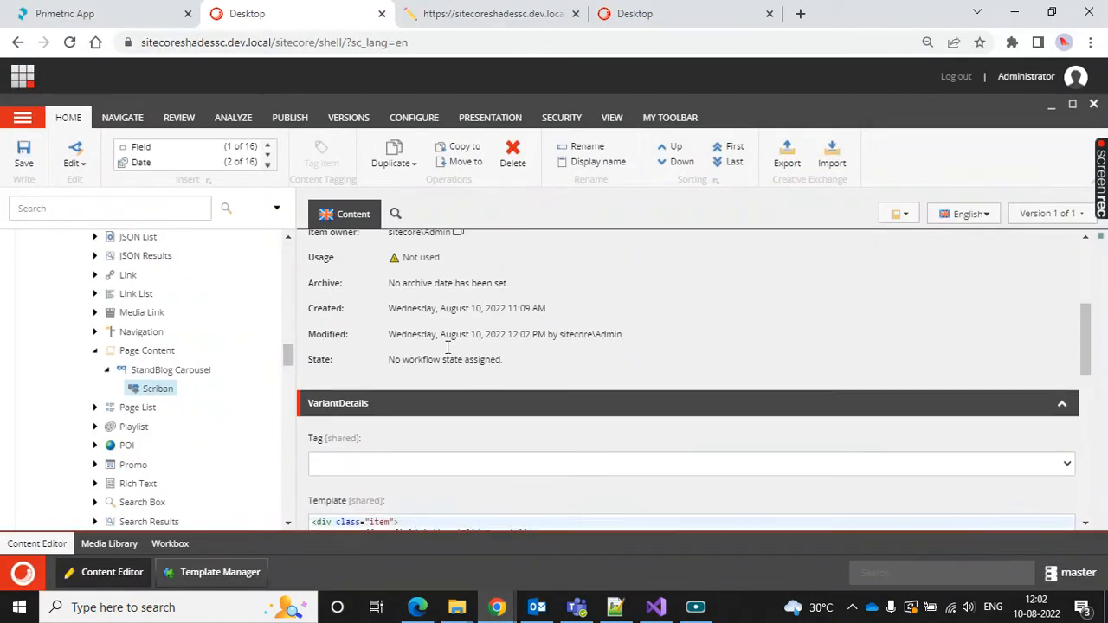
scroll(447, 347, "down", 3)
left_click_drag(627, 313, 291, 311)
key("Delete")
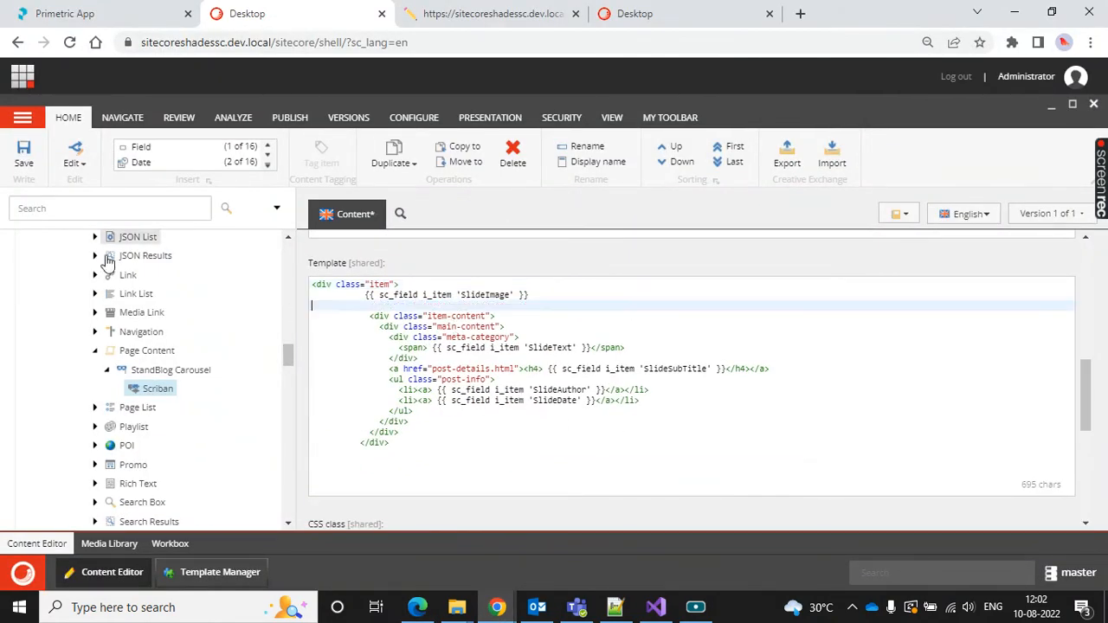
left_click(26, 157)
Reload the StandBlog Sample page in Edge and advance through all carousel slides to check their images and overlaid captions
key("alt+Tab")
left_click(95, 42)
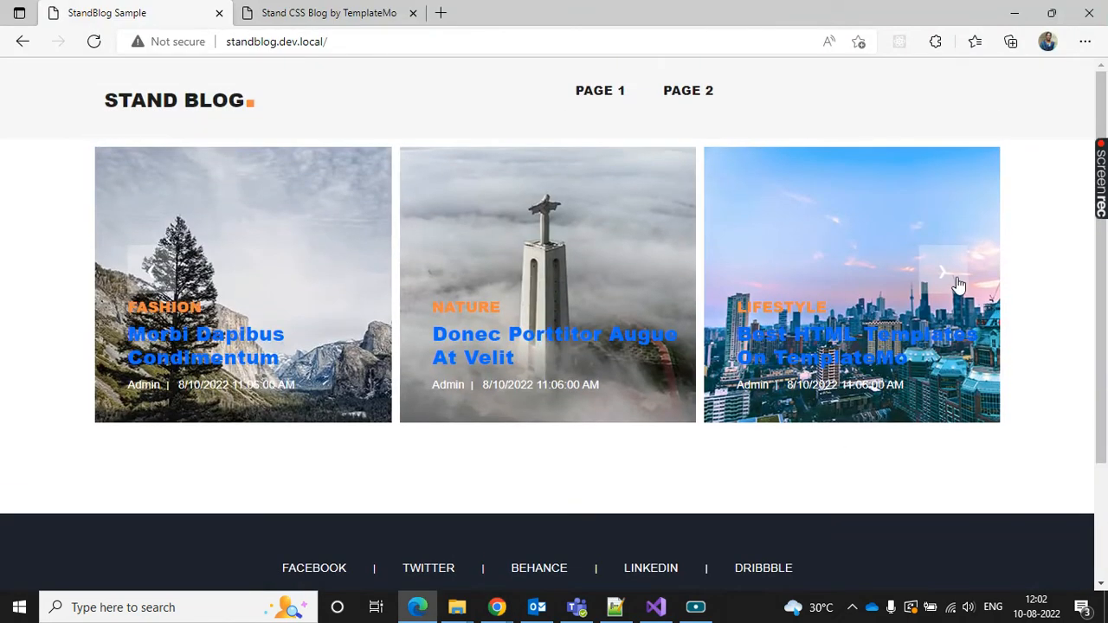
left_click(958, 286)
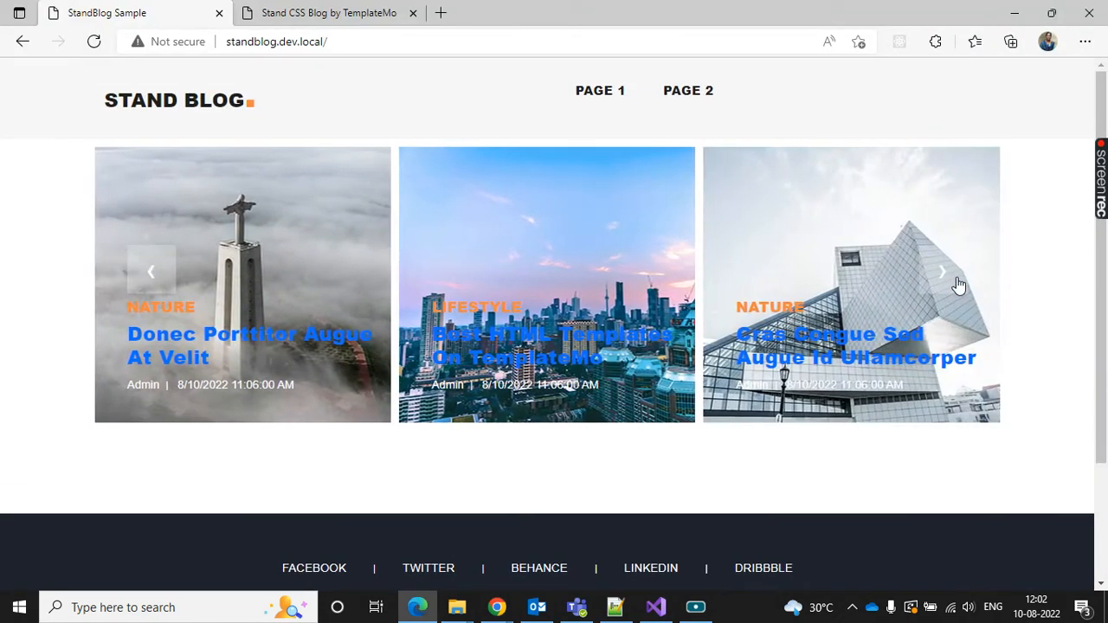
left_click(958, 285)
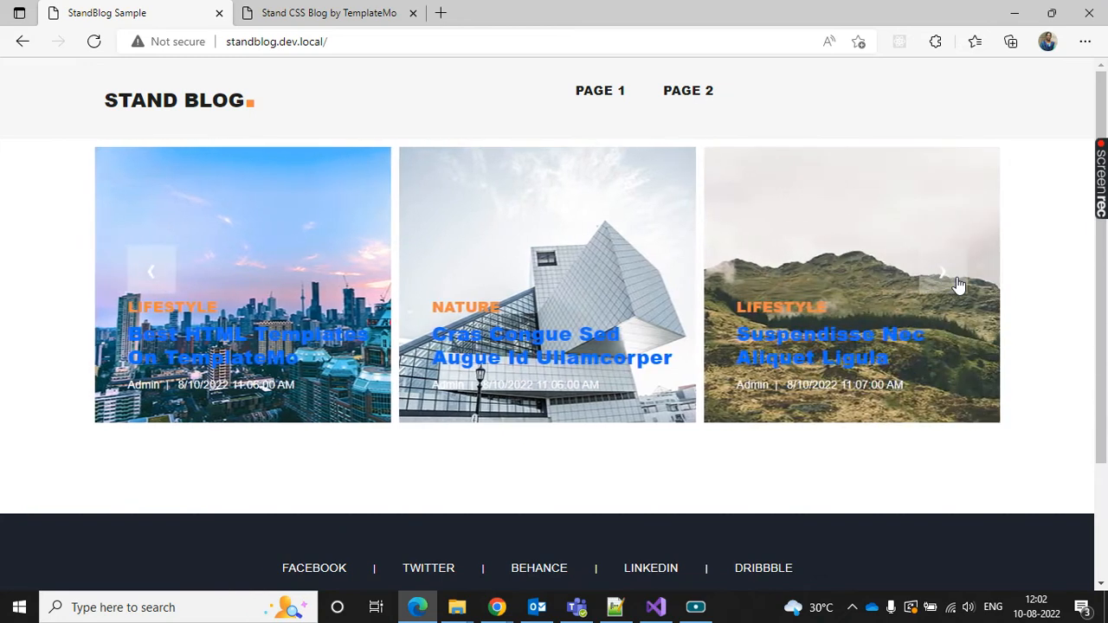
left_click(958, 285)
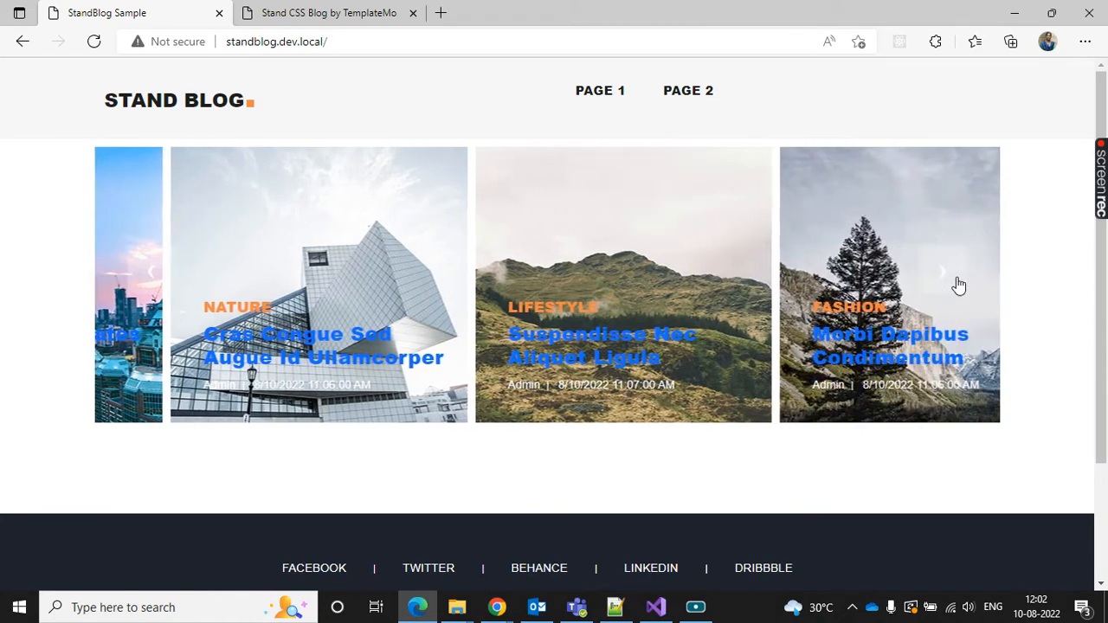
left_click(958, 285)
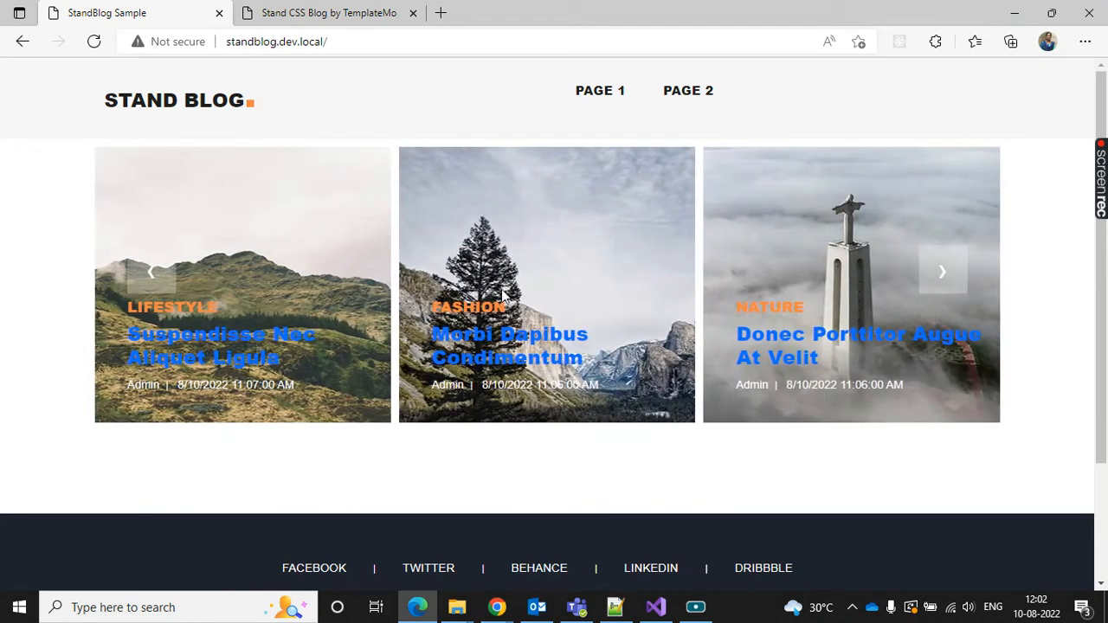
left_click(945, 293)
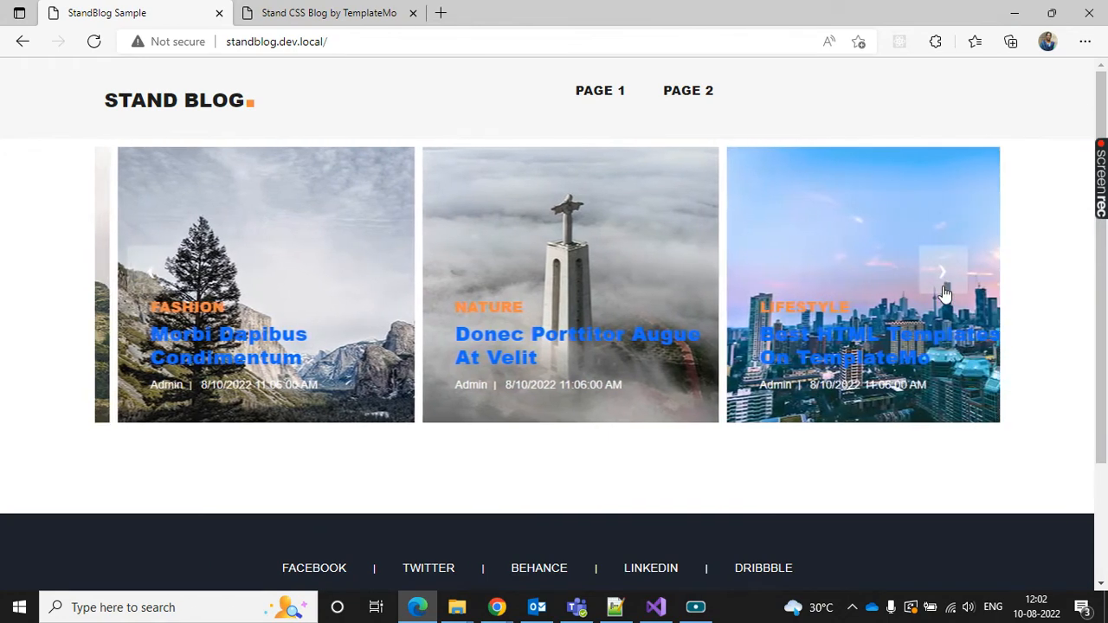
left_click(944, 293)
left_click(944, 293)
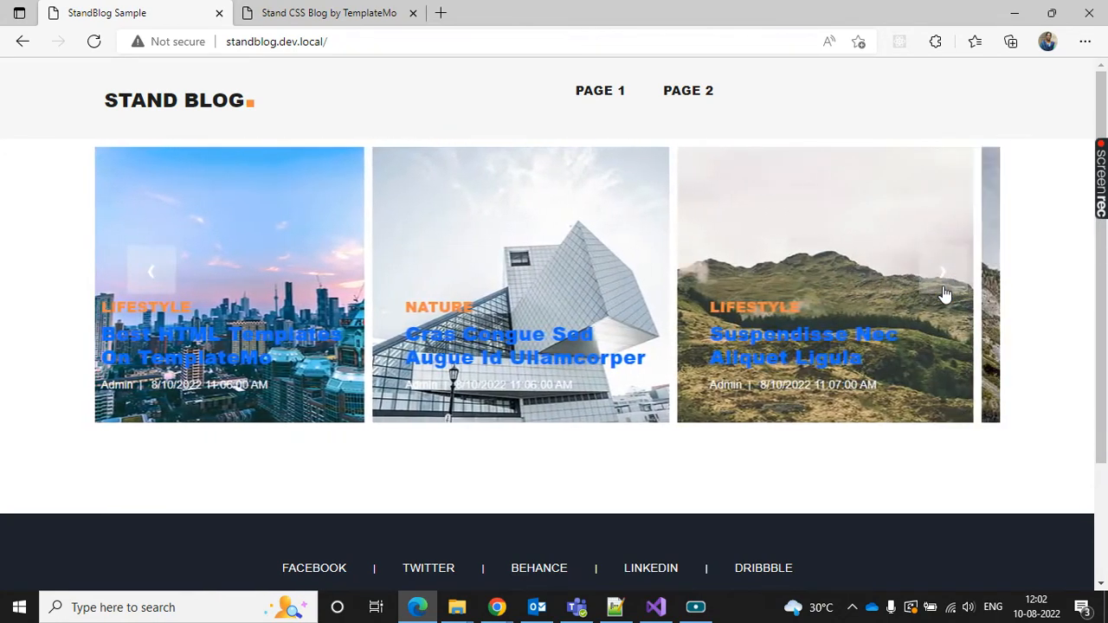
left_click(943, 293)
left_click(944, 293)
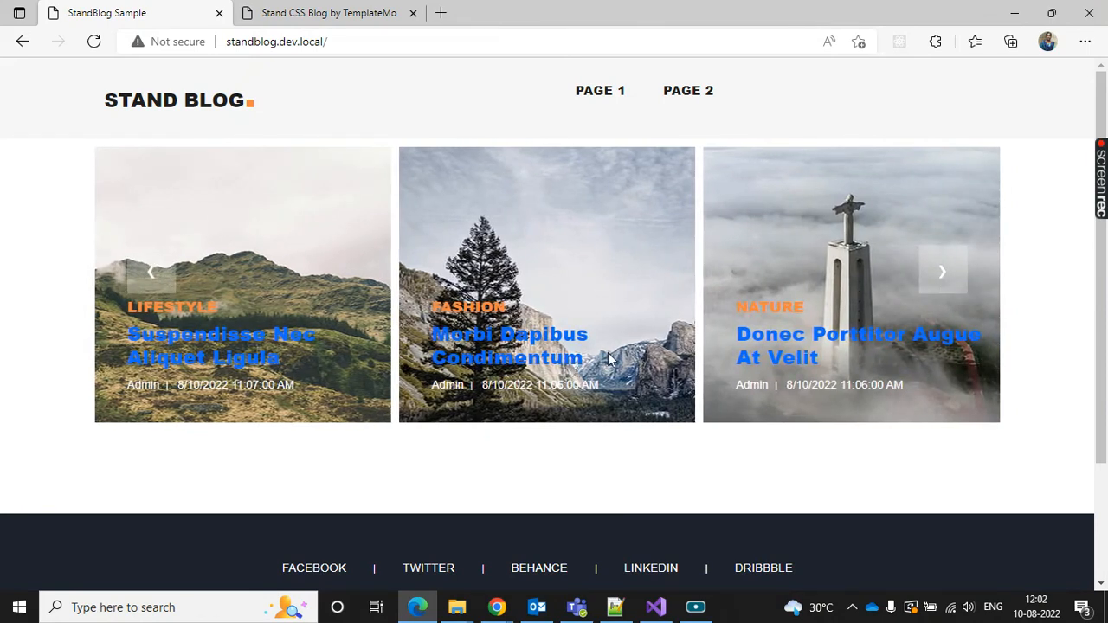
Inspect a slide heading's markup in the original template page and in the StandBlog Sample page to compare them
left_click(341, 13)
left_click(173, 9)
left_click(296, 9)
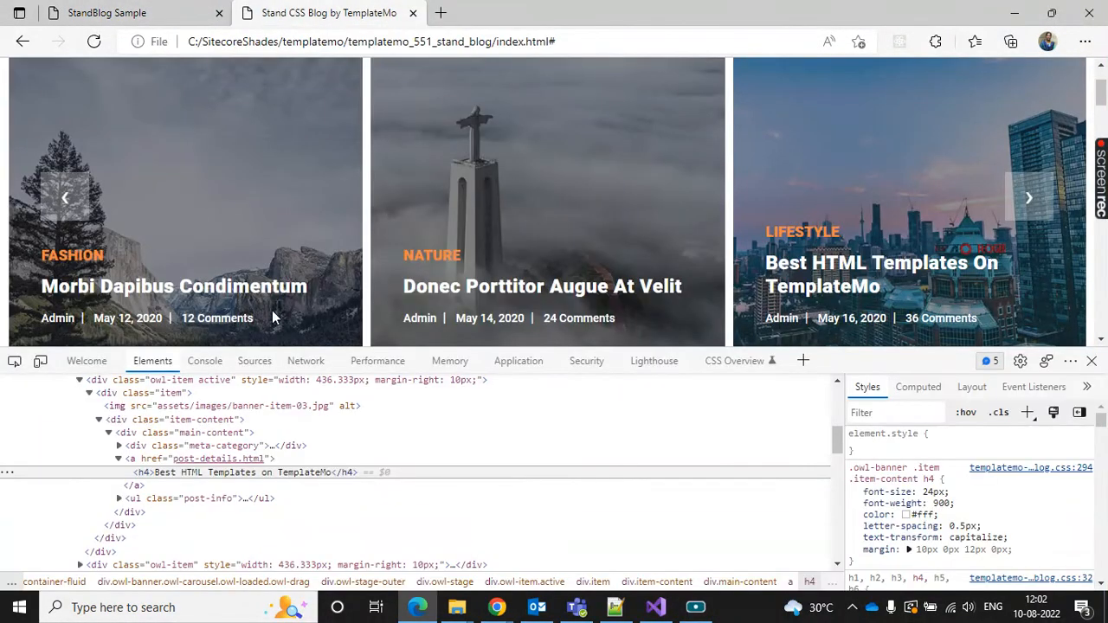
left_click(134, 9)
left_click(329, 13)
right_click(279, 294)
left_click(327, 576)
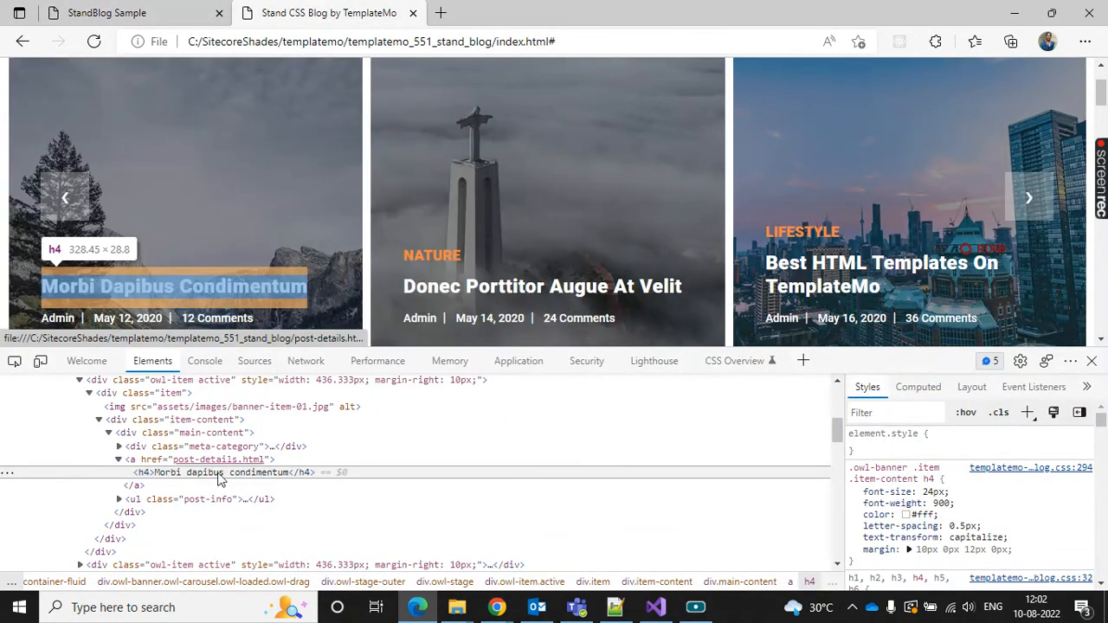
left_click(185, 10)
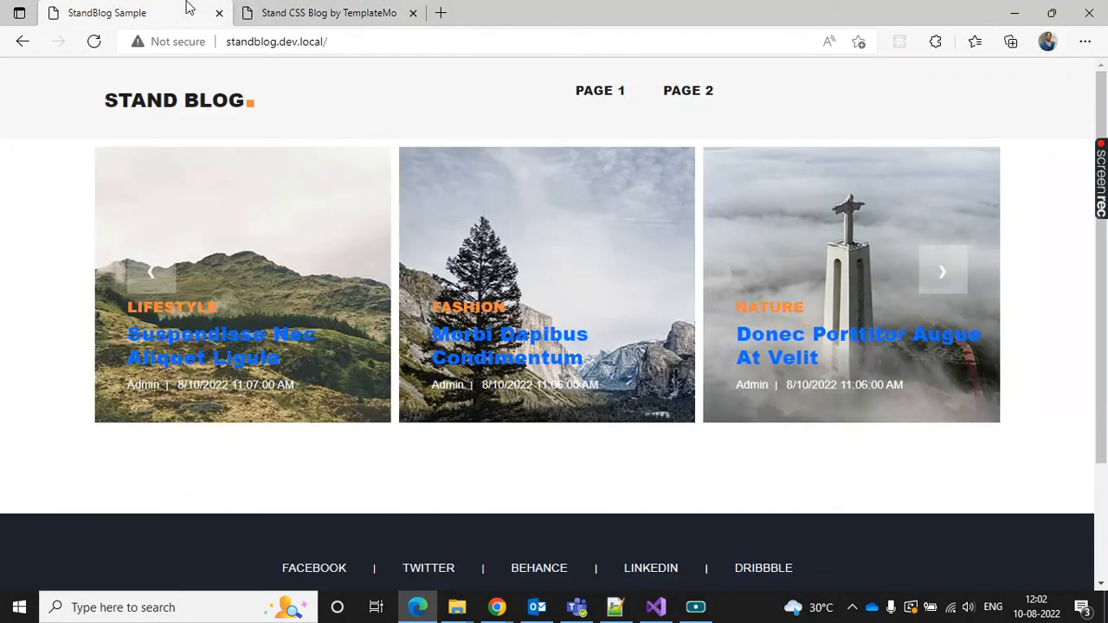
right_click(277, 358)
left_click(326, 575)
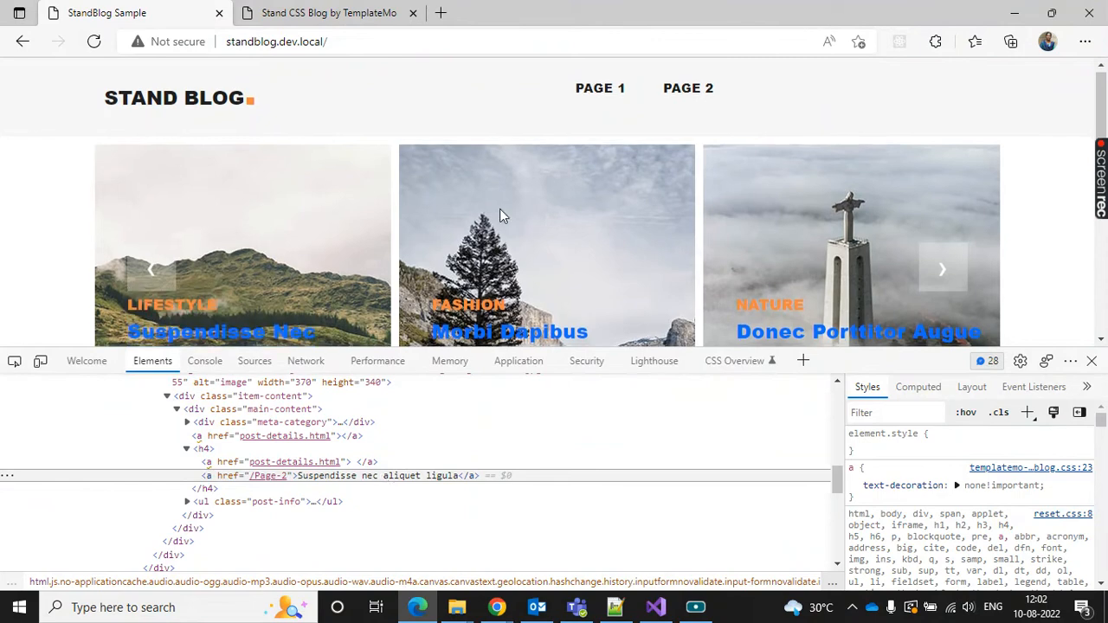
scroll(499, 208, "down", 1)
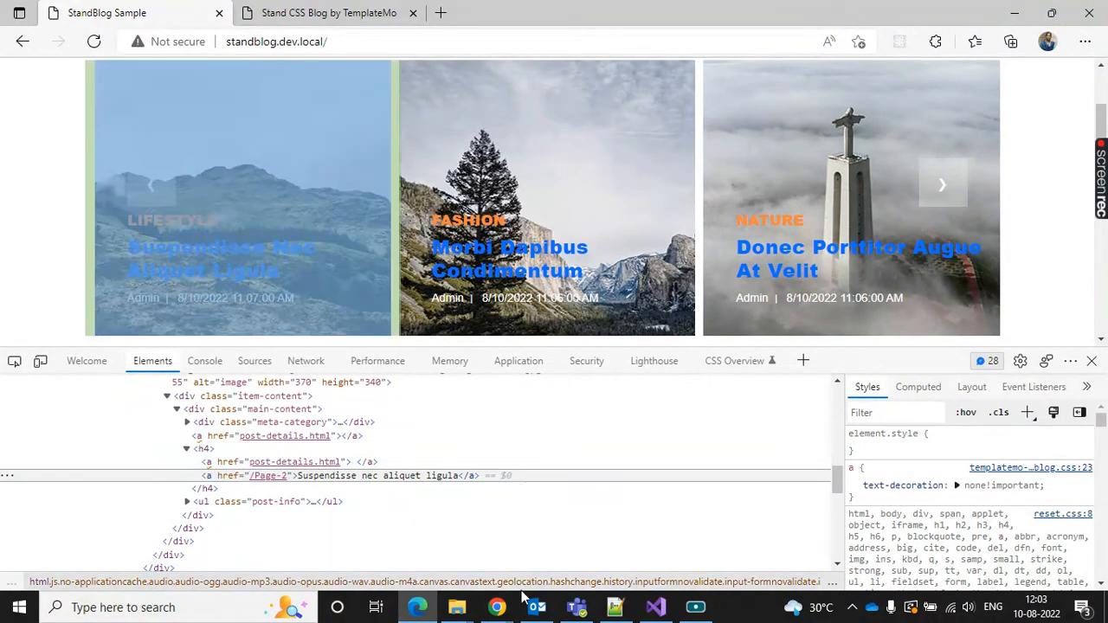
In Sitecore's Scriban template, remove the post-details.html link wrapped around the SlideSubTitle h4 heading and save the item
left_click(442, 551)
scroll(477, 348, "up", 5)
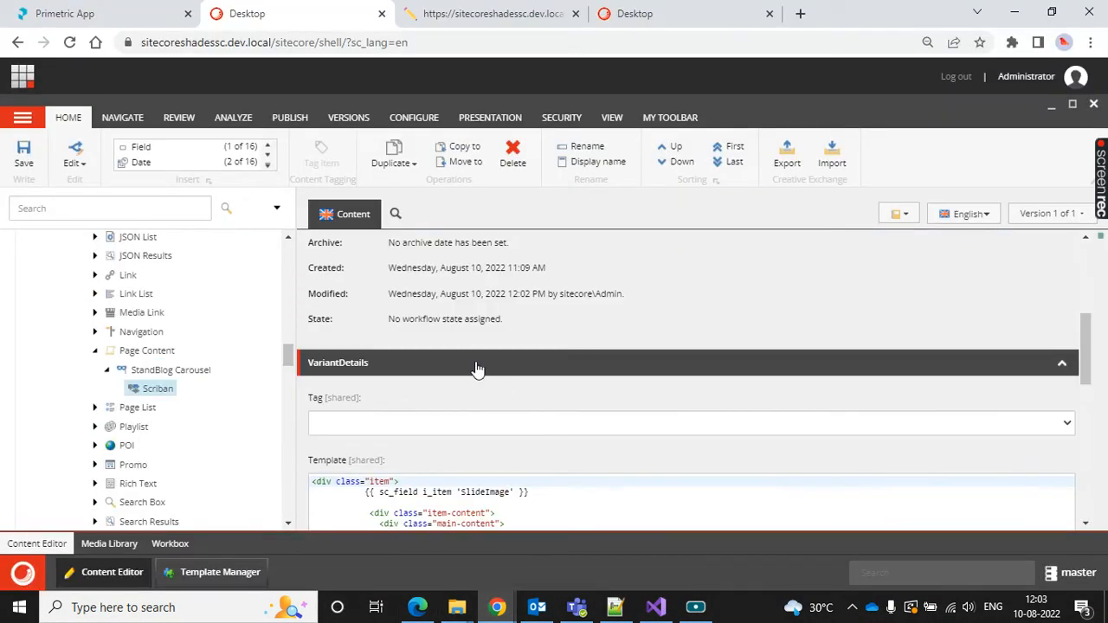
scroll(478, 369, "down", 2)
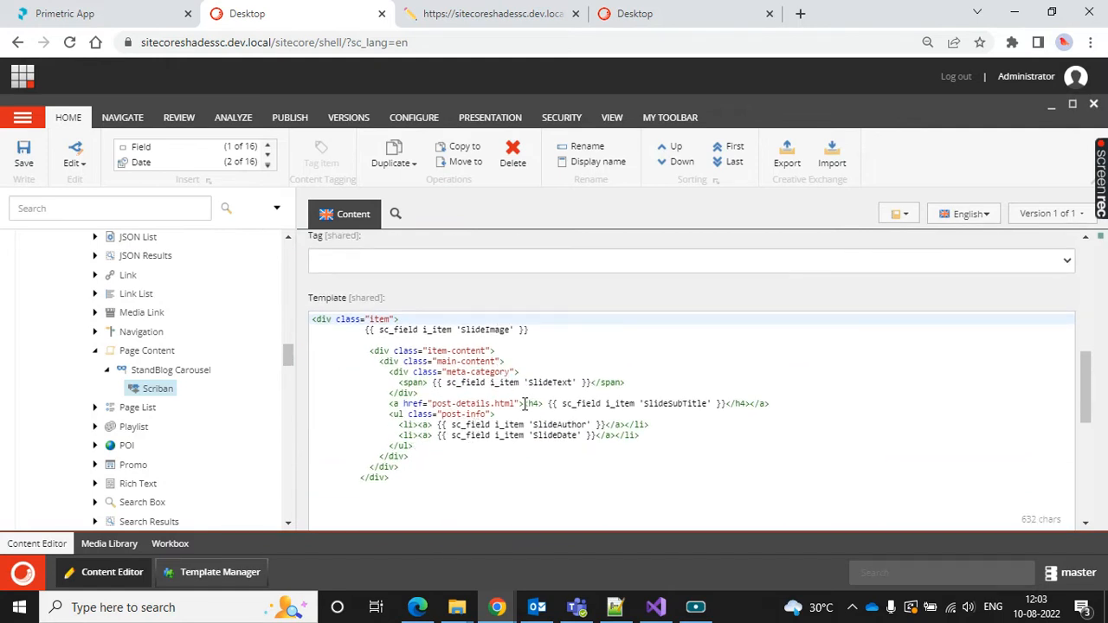
left_click_drag(404, 404, 519, 403)
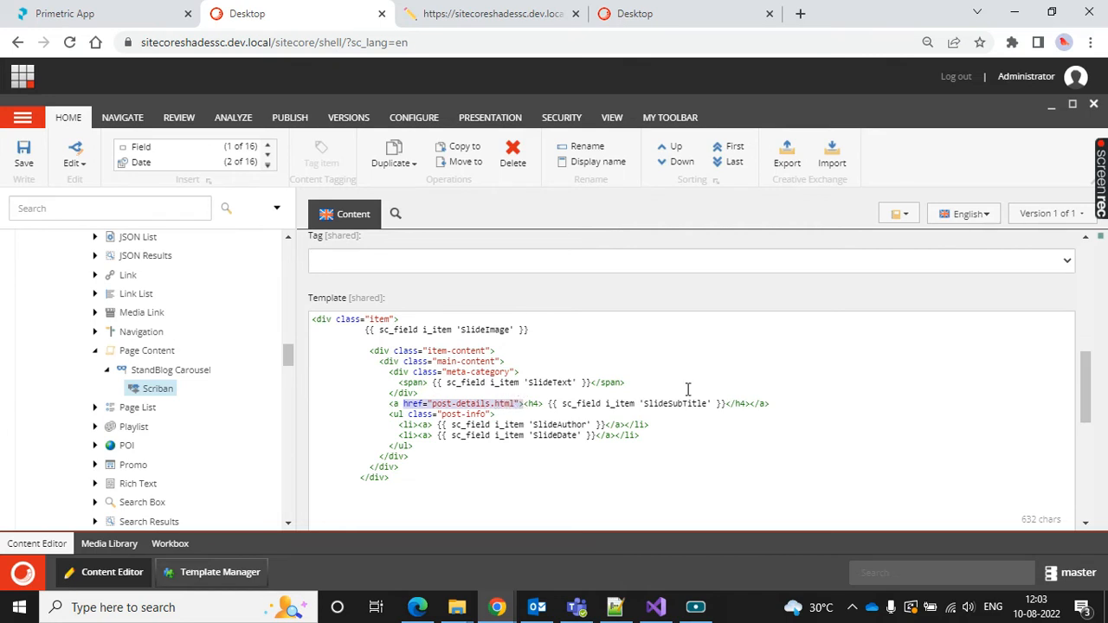
key("BackSpace")
key("BackSpace")
key("BackSpace")
key("BackSpace")
key("Delete")
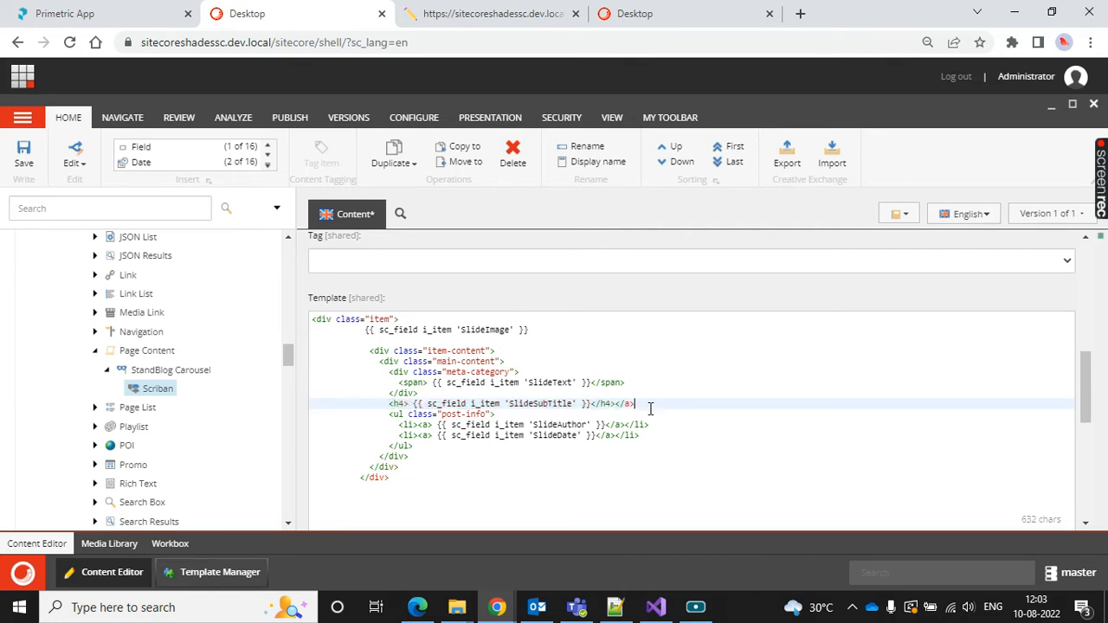
left_click(23, 156)
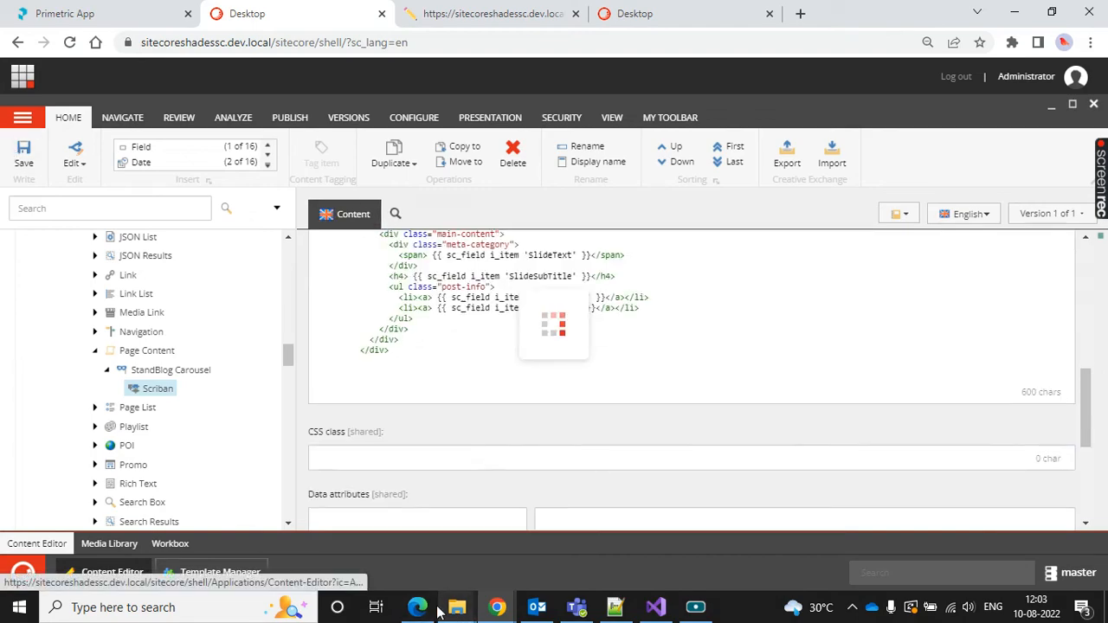
Reload the StandBlog Sample page in Edge, inspect the first slide, and compare its link and h4 nesting with the template page
left_click(418, 606)
left_click(94, 41)
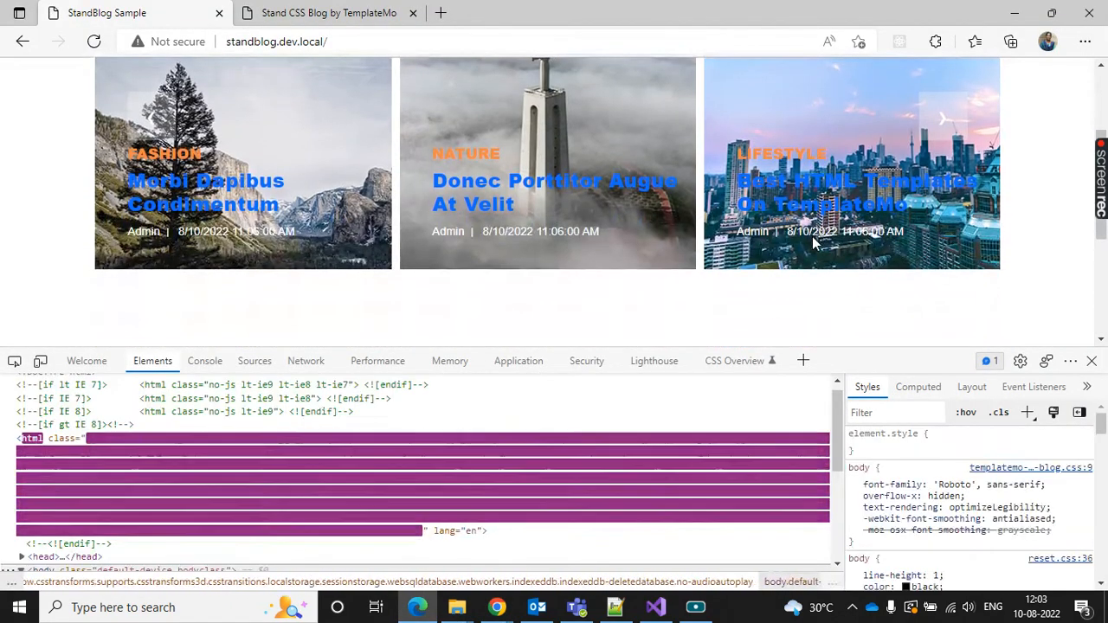
right_click(232, 88)
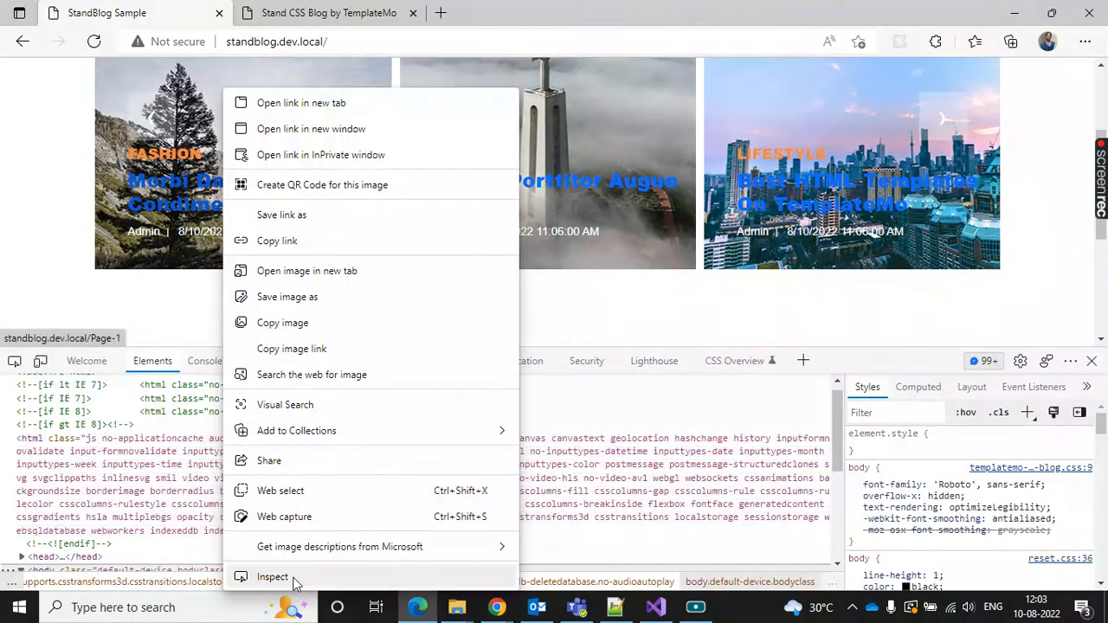
left_click(289, 576)
key("ctrl+Tab")
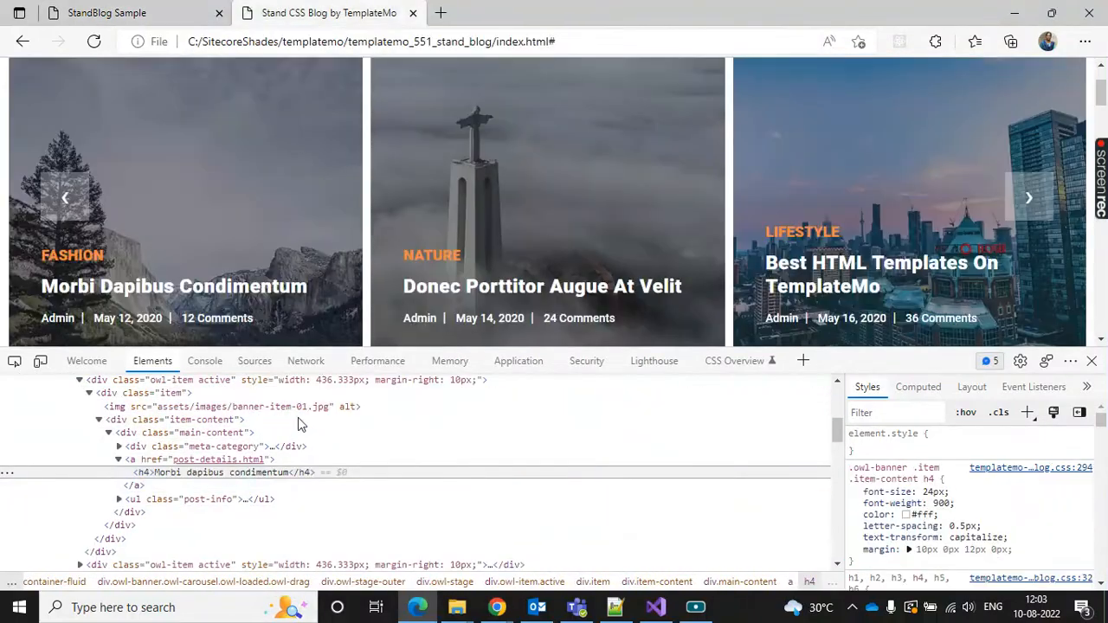
left_click(165, 484)
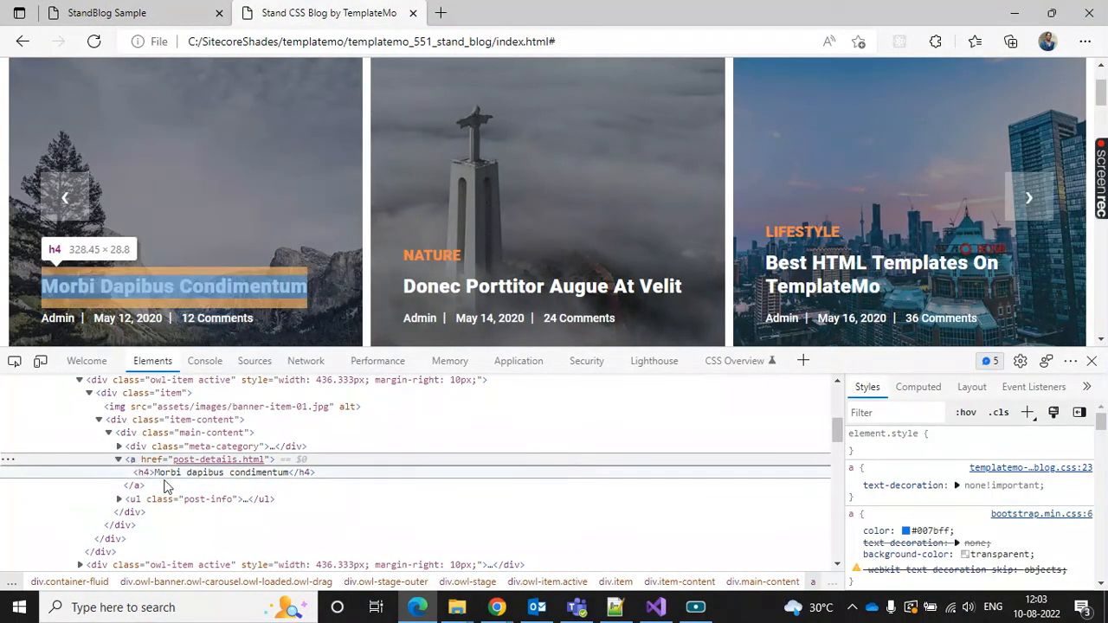
key("ctrl+Tab")
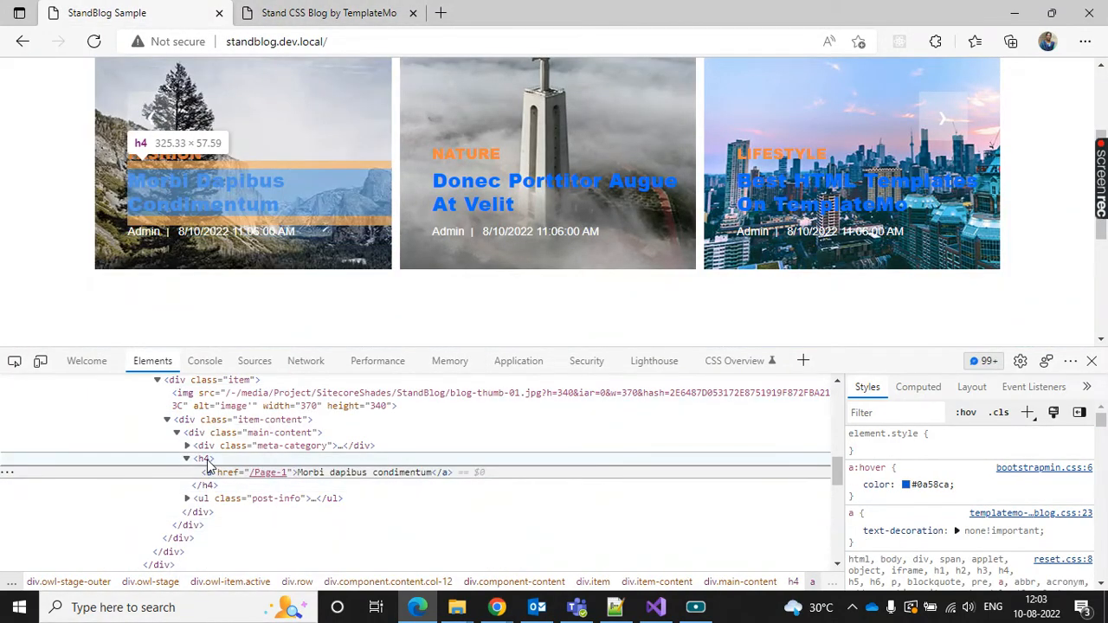
key("ctrl+Tab")
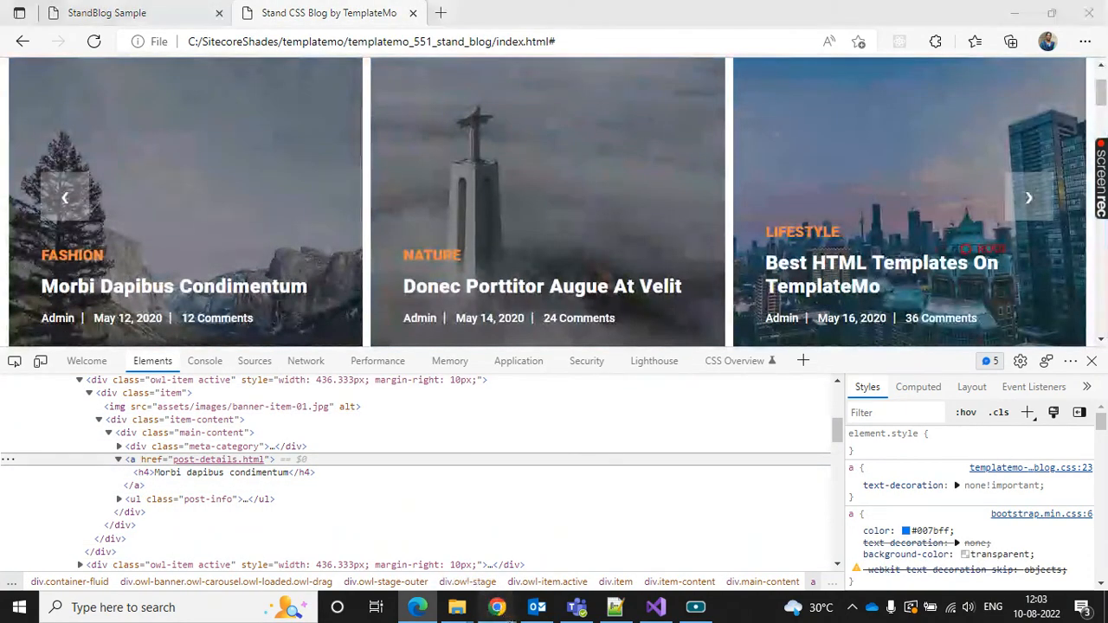
Copy the first slide's linked h4 heading HTML from the template page and insert it above the SlideSubTitle heading in the Scriban template
left_click(479, 547)
scroll(527, 379, "up", 2)
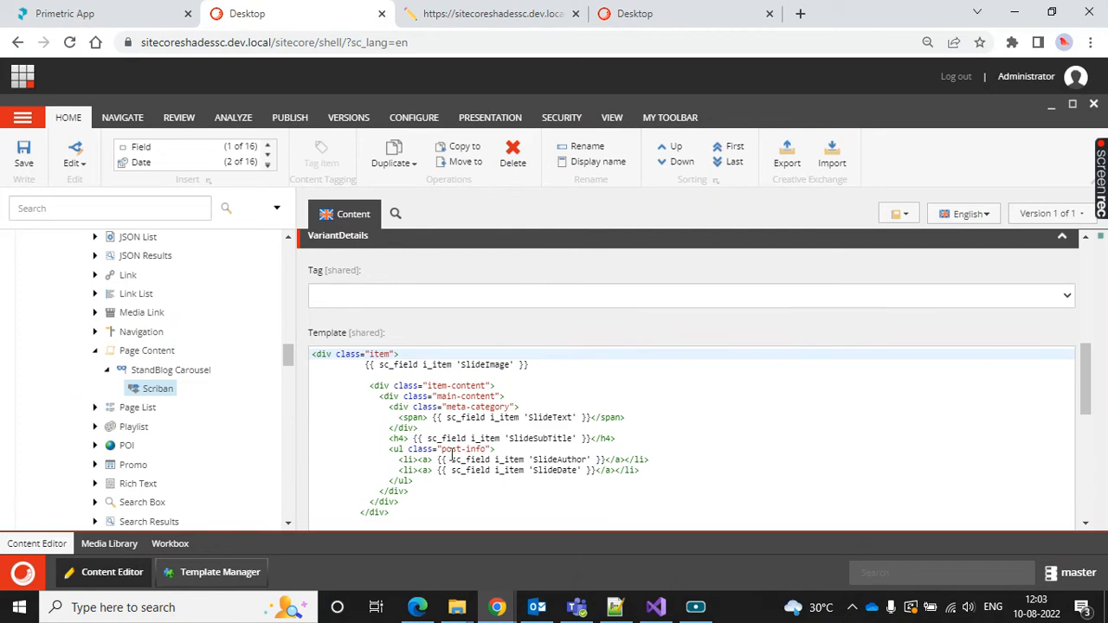
left_click(391, 440)
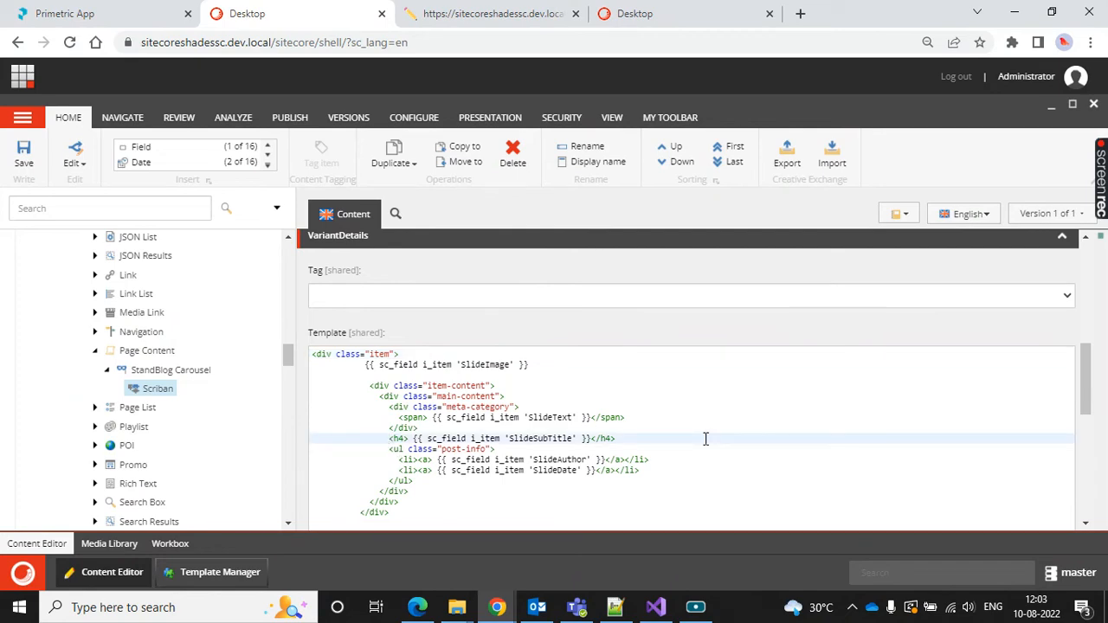
key("alt+Tab")
right_click(156, 460)
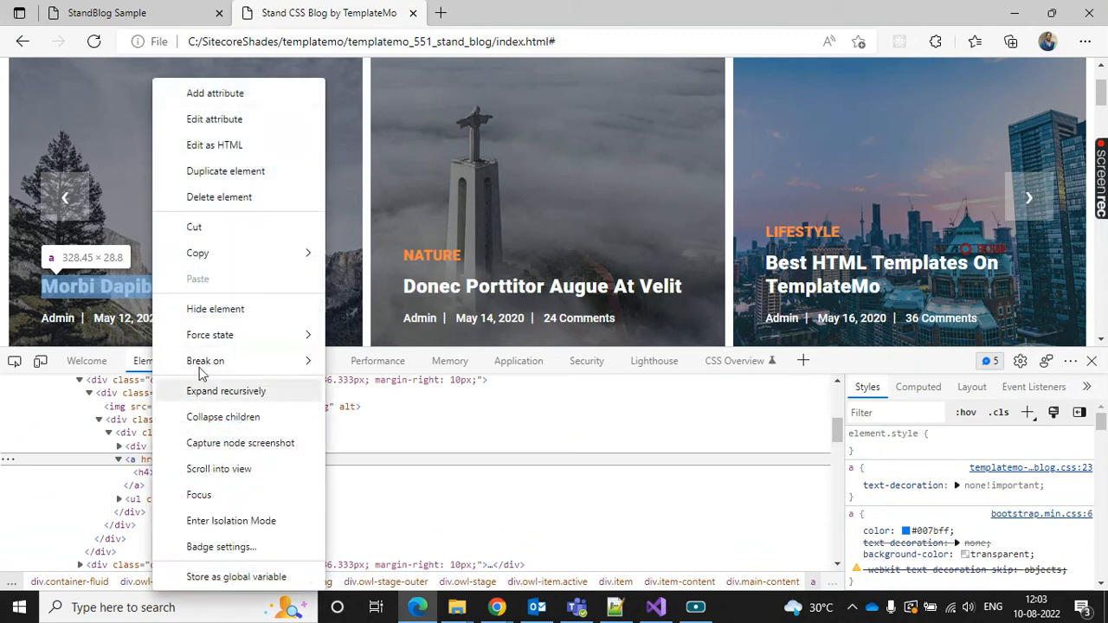
left_click(238, 144)
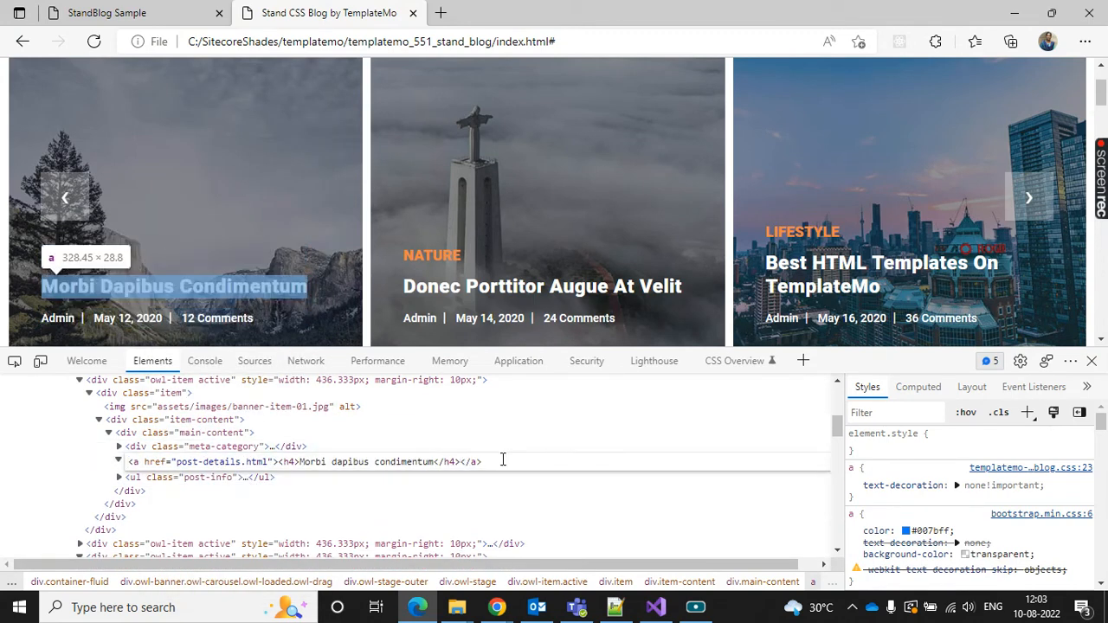
key("ctrl+a")
key("ctrl+c")
key("alt+Tab")
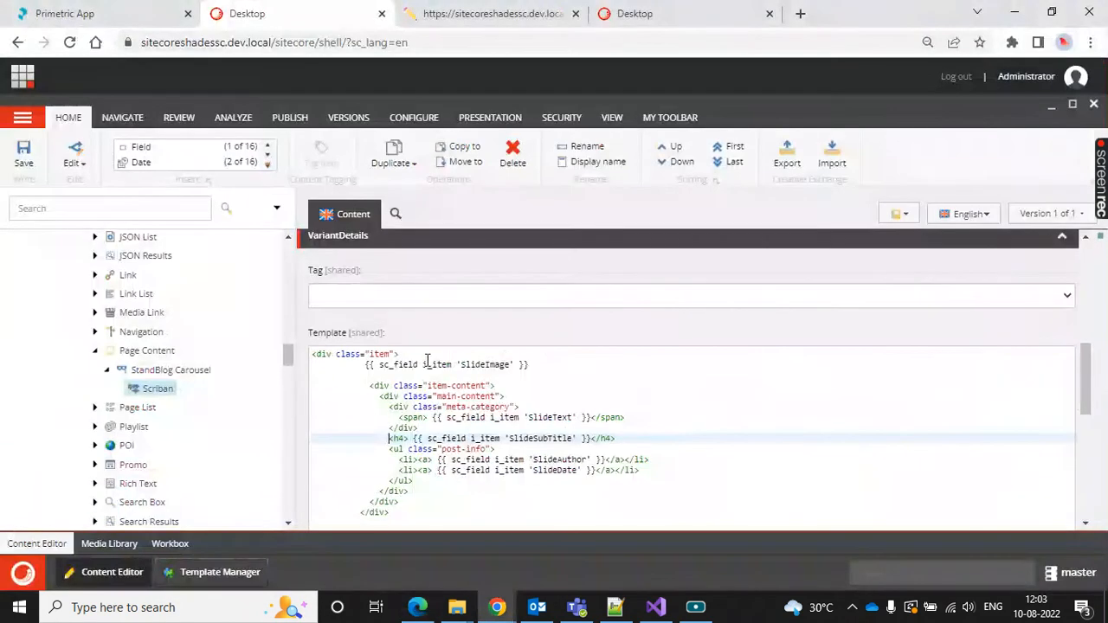
left_click(451, 428)
key("Return")
key("ctrl+v")
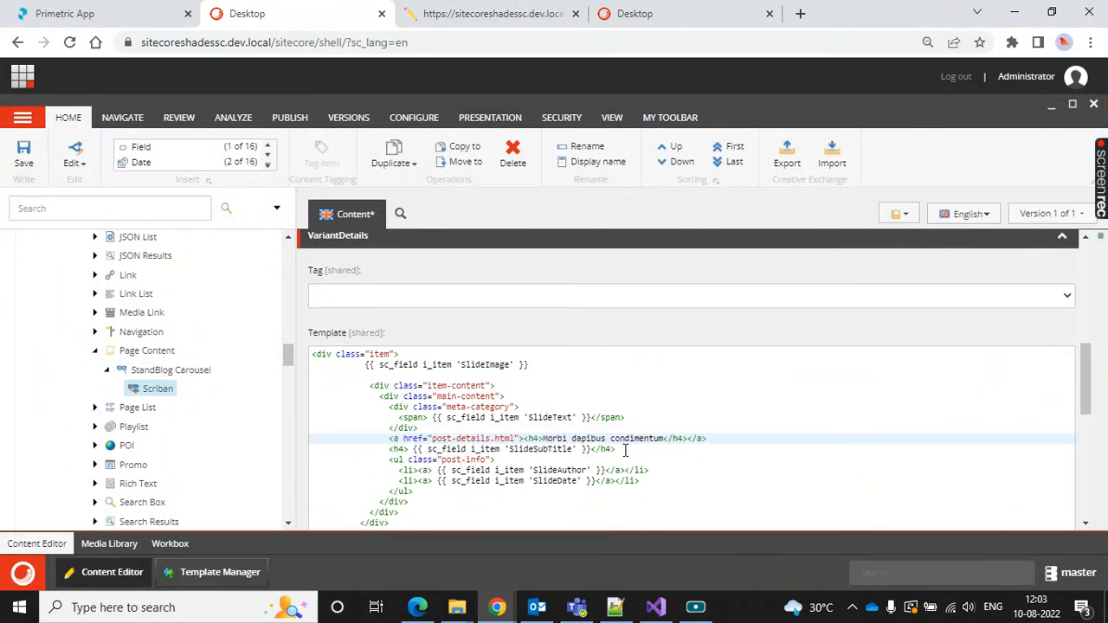
Save the carousel's Scriban item, open the StandBlog Header variant's Scriban under Link, and copy its linkInfo = (sc_link_info i_item 'link') line
left_click(23, 149)
scroll(215, 428, "up", 3)
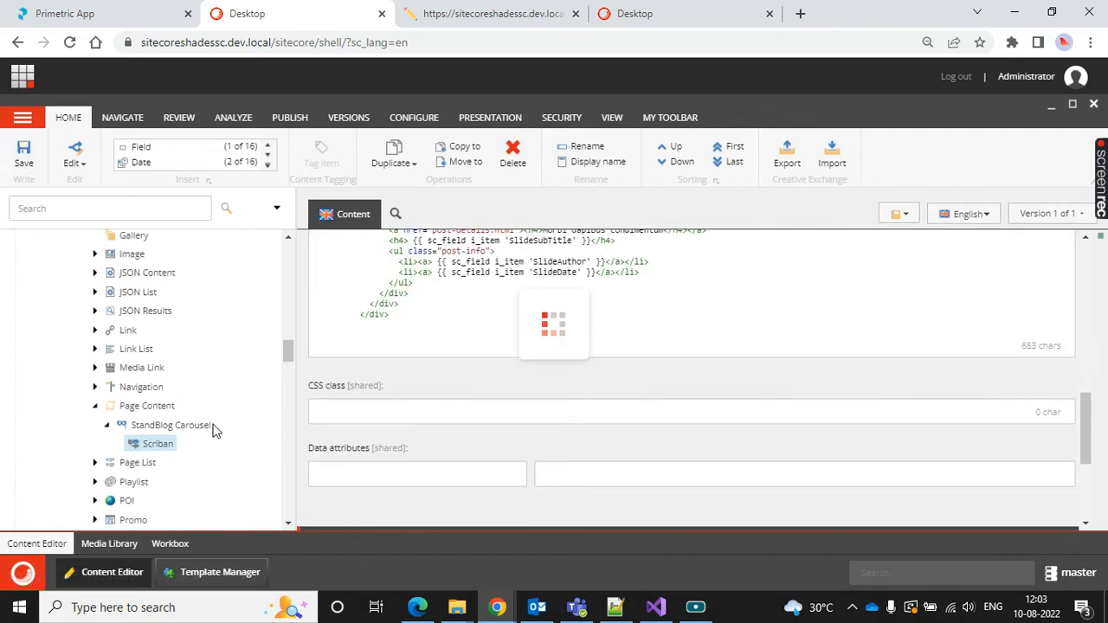
left_click(96, 437)
left_click(106, 474)
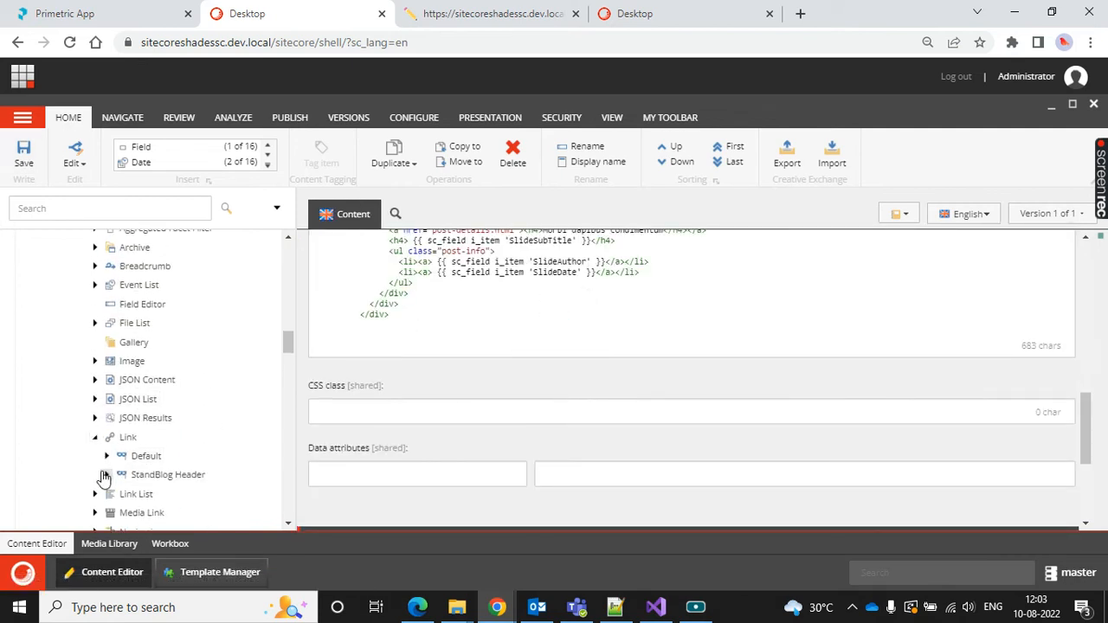
left_click(156, 494)
scroll(664, 375, "up", 3)
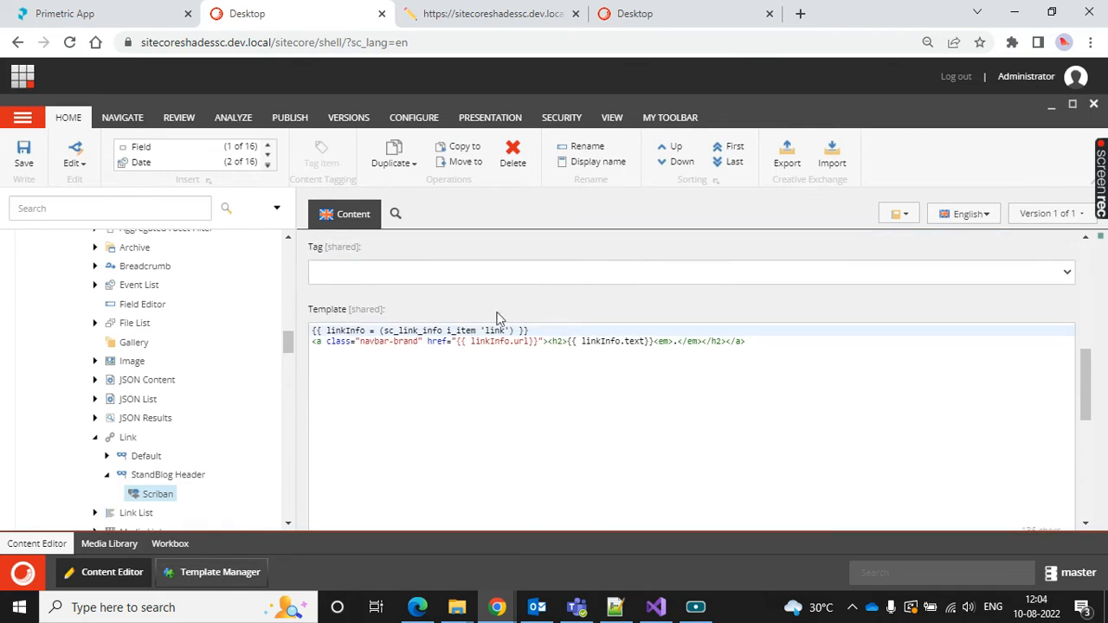
left_click_drag(548, 330, 312, 331)
scroll(180, 362, "down", 3)
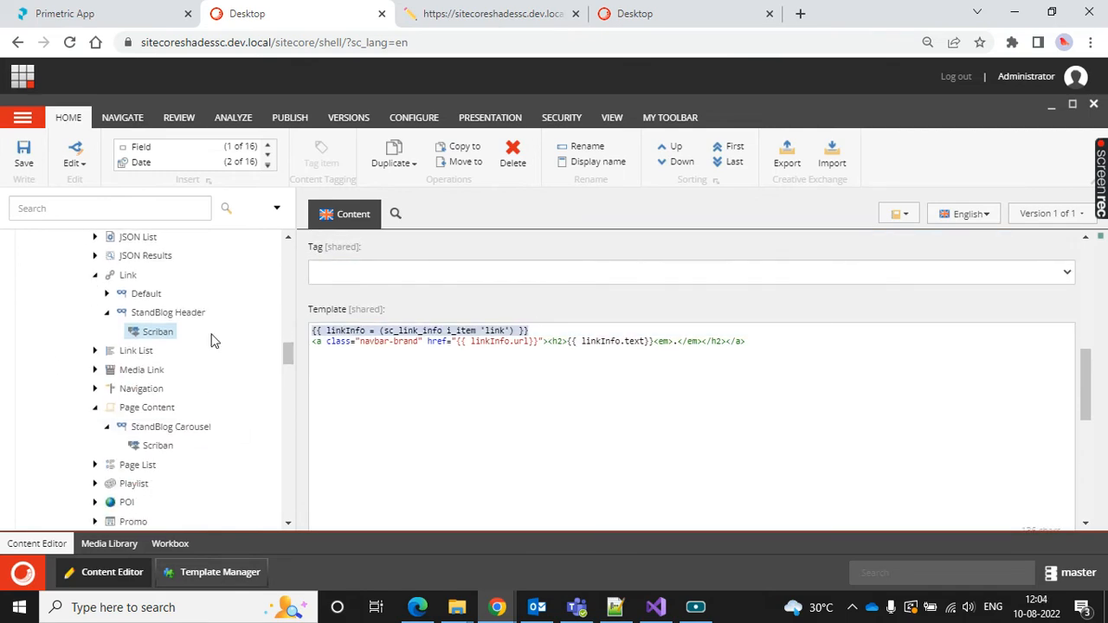
Insert the copied linkInfo line as a new first line in the StandBlog Carousel variant's Scriban template
left_click(147, 446)
scroll(541, 428, "up", 5)
scroll(541, 428, "down", 5)
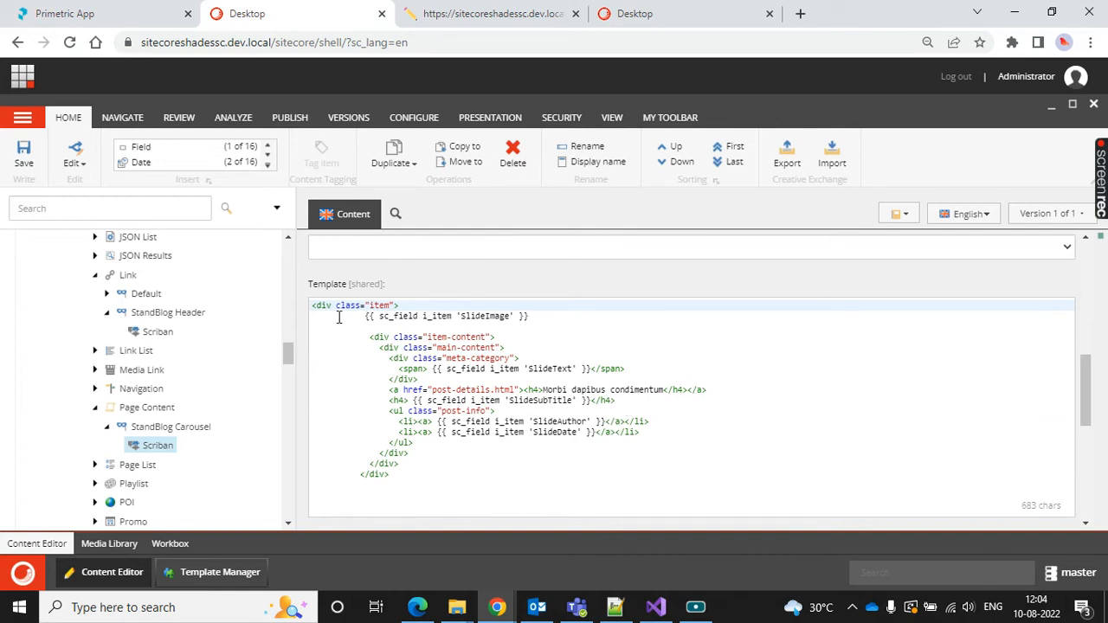
key("Return")
key("Up")
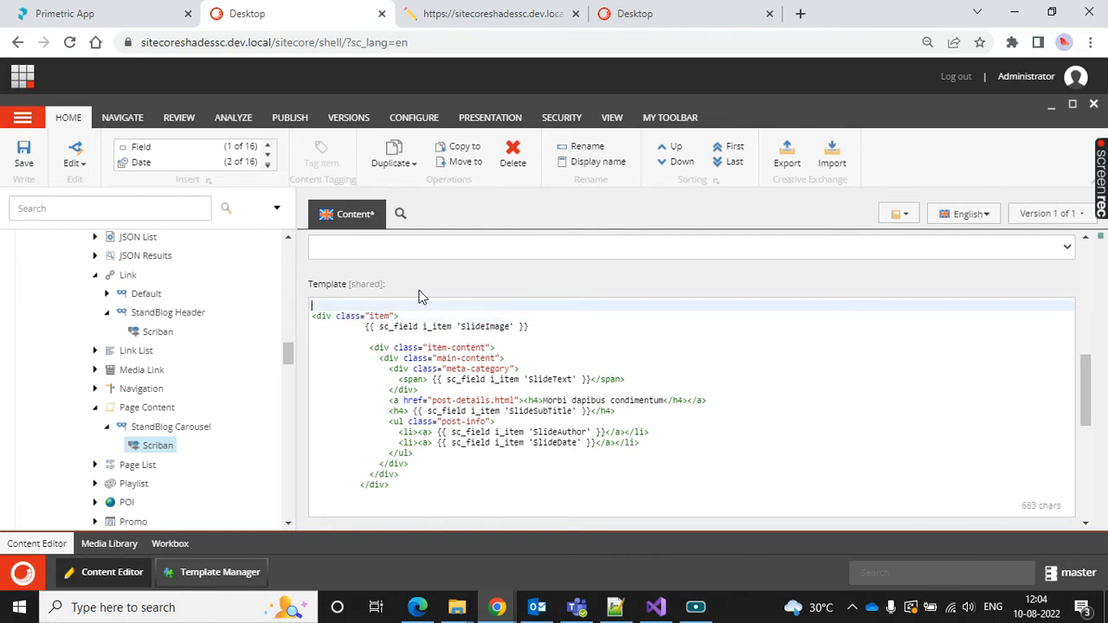
key("ctrl+v")
Check the SlideSubTitle field in the StandBlog Carousel Slide template and make the linkInfo line read 'SlideSubTitle' instead of 'link'
double_click(549, 410)
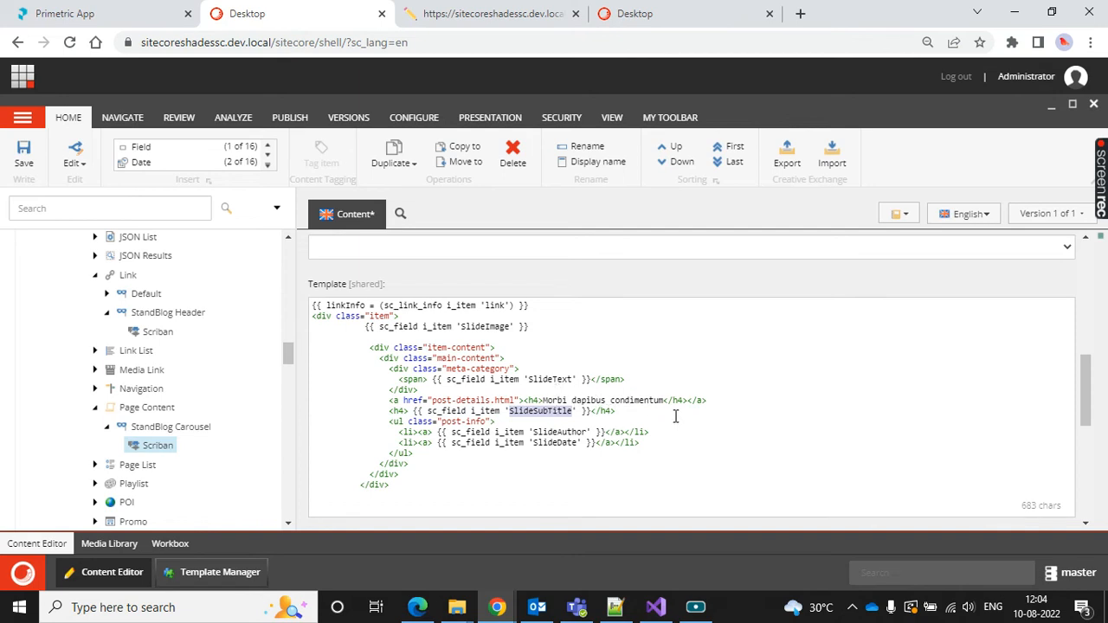
left_click(222, 573)
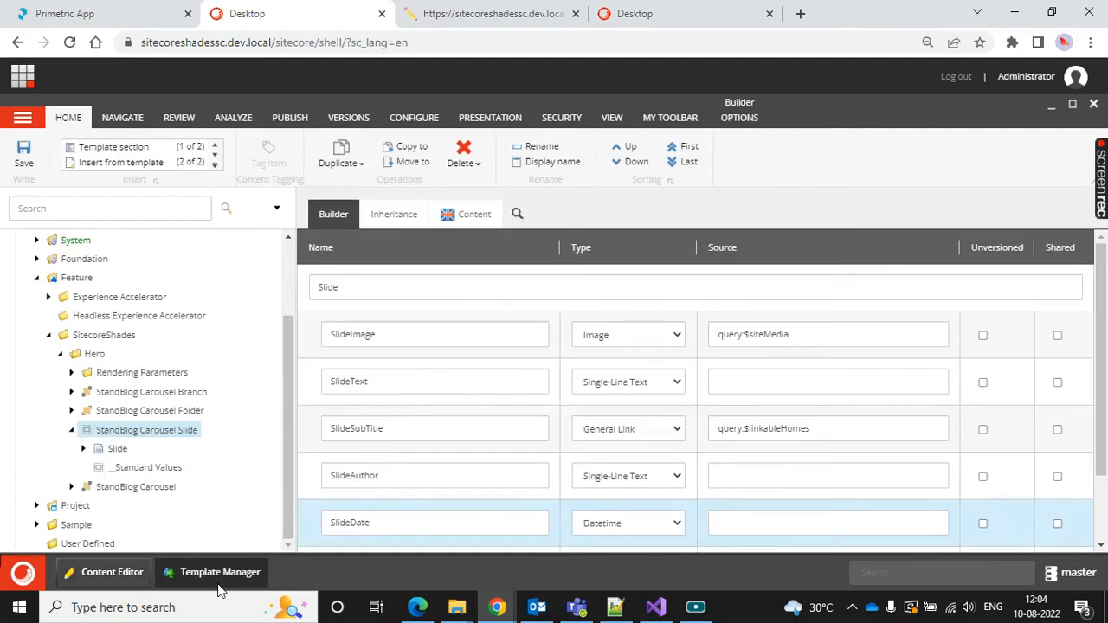
left_click(109, 572)
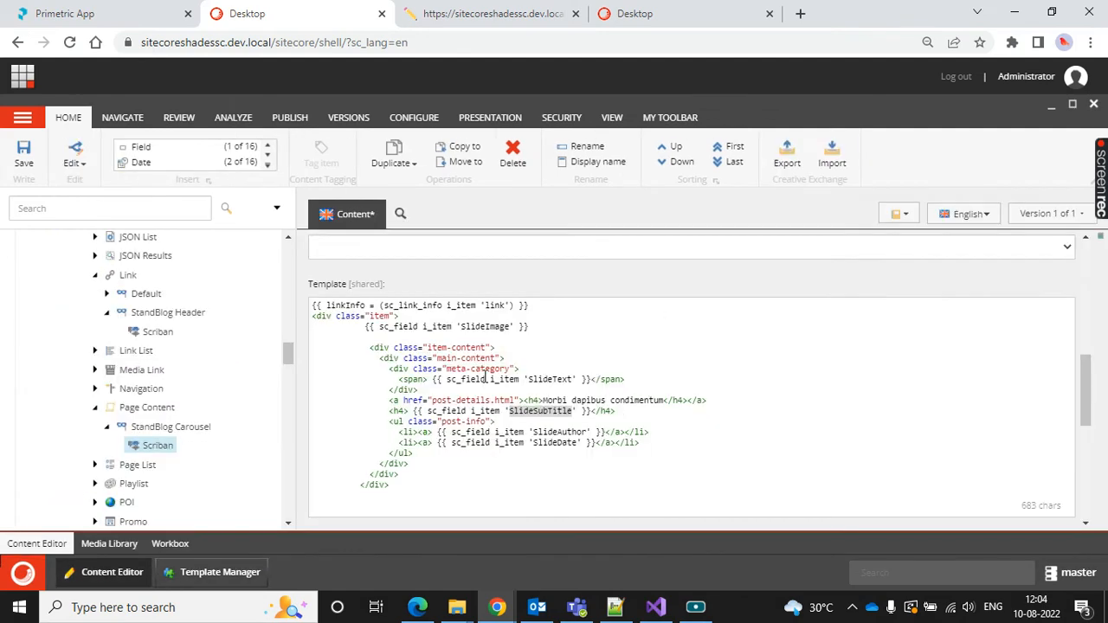
double_click(491, 309)
key("ctrl+v")
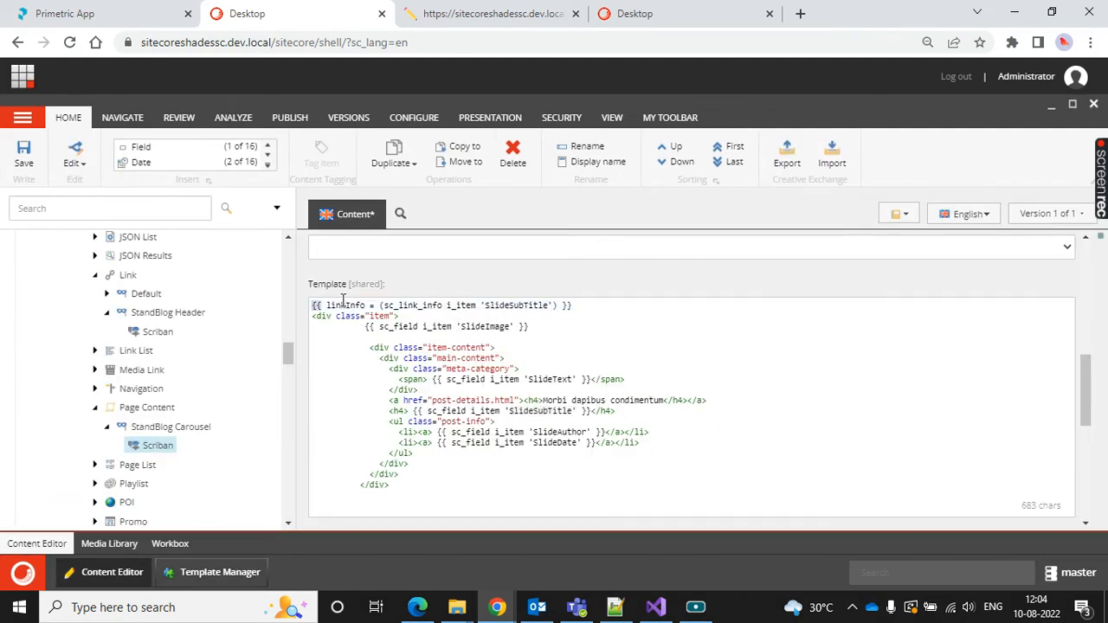
Replace the hard-coded heading text and the post-details.html href in the linked h4 with {{linkInfo.}} expressions
double_click(350, 307)
key("ctrl+c")
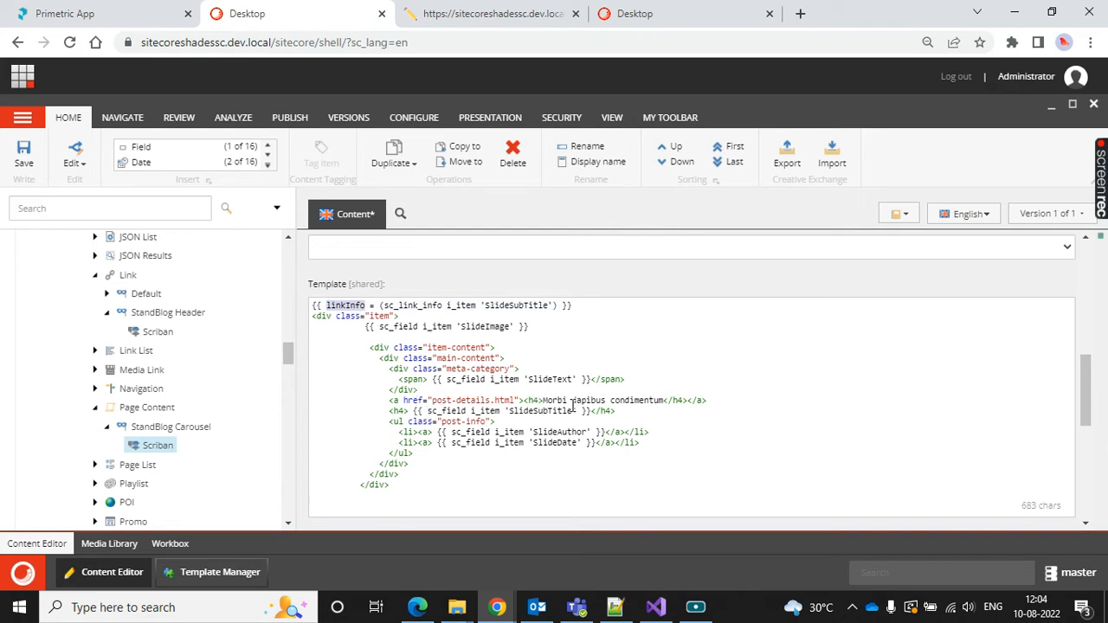
left_click_drag(545, 401, 663, 400)
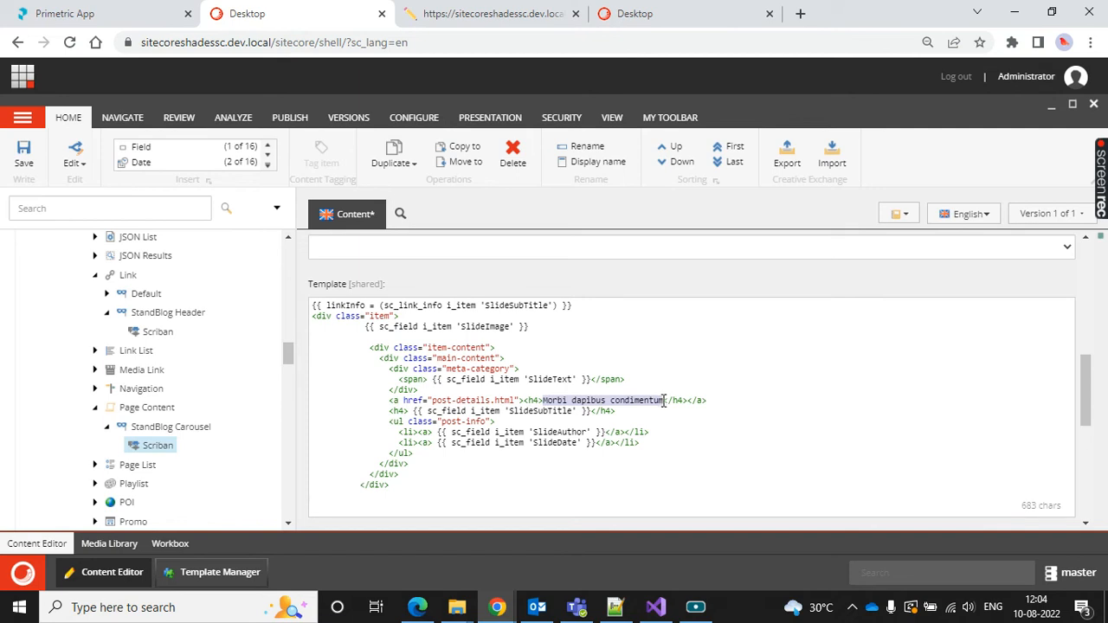
type("{{")
key("ctrl+v")
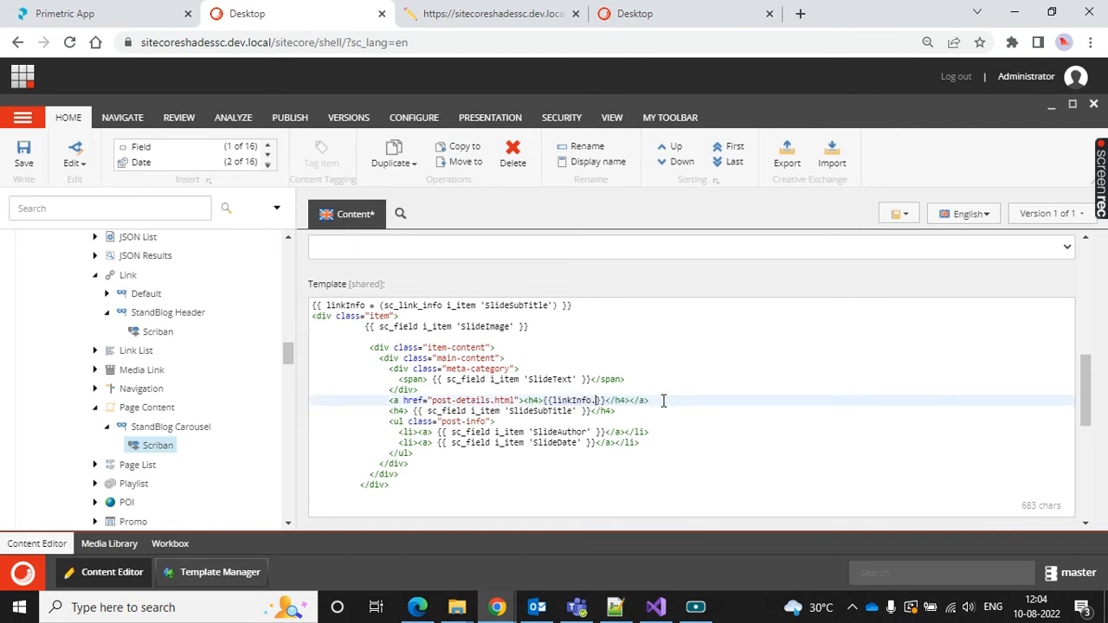
type(".")
left_click_drag(432, 401, 511, 399)
type("{{")
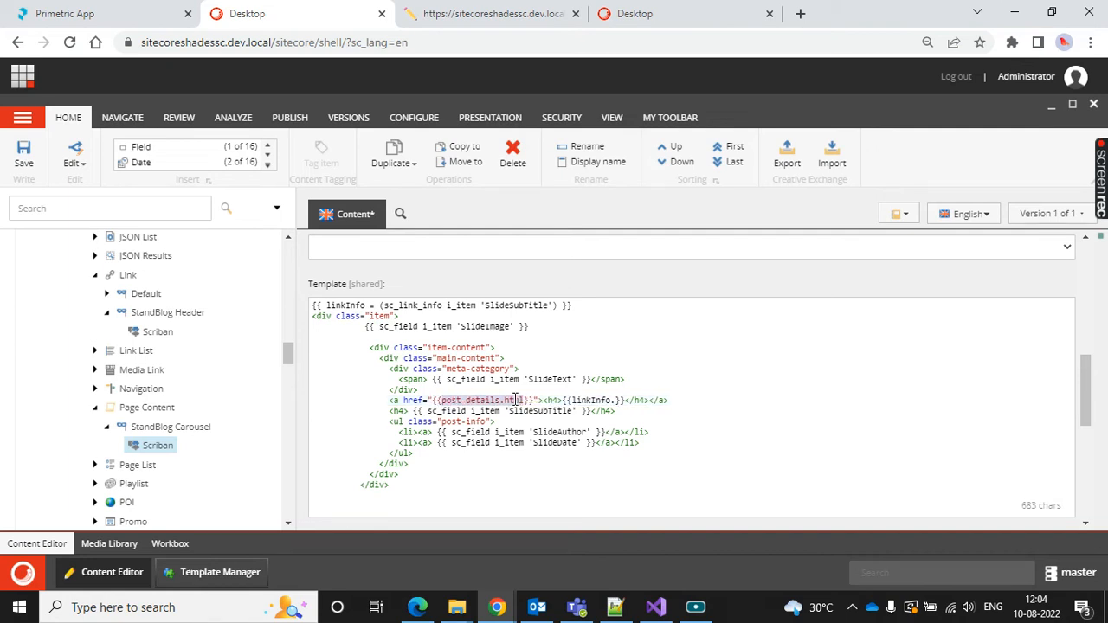
key("ctrl+v")
type(".")
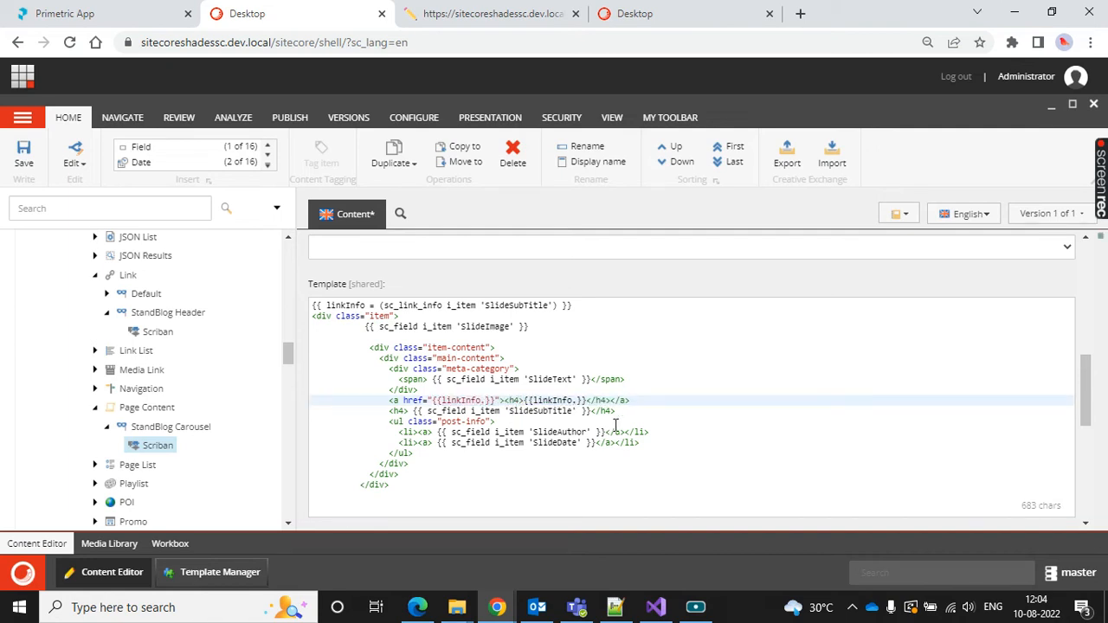
Delete the separate h4 line that outputs the SlideSubTitle field from the Scriban template
left_click_drag(631, 412, 309, 413)
key("BackSpace")
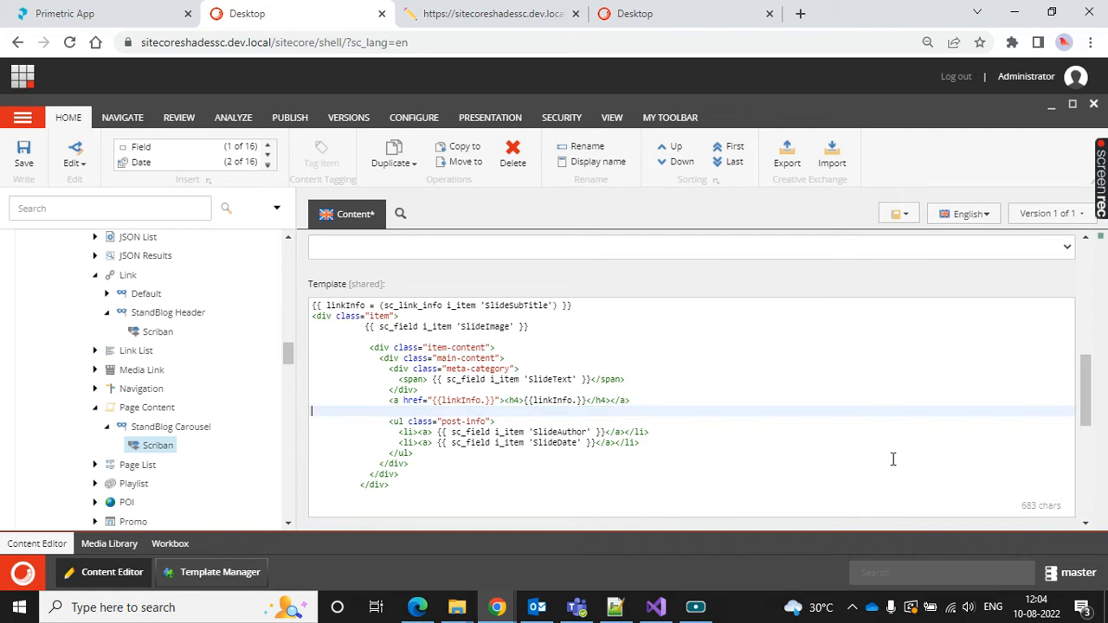
key("BackSpace")
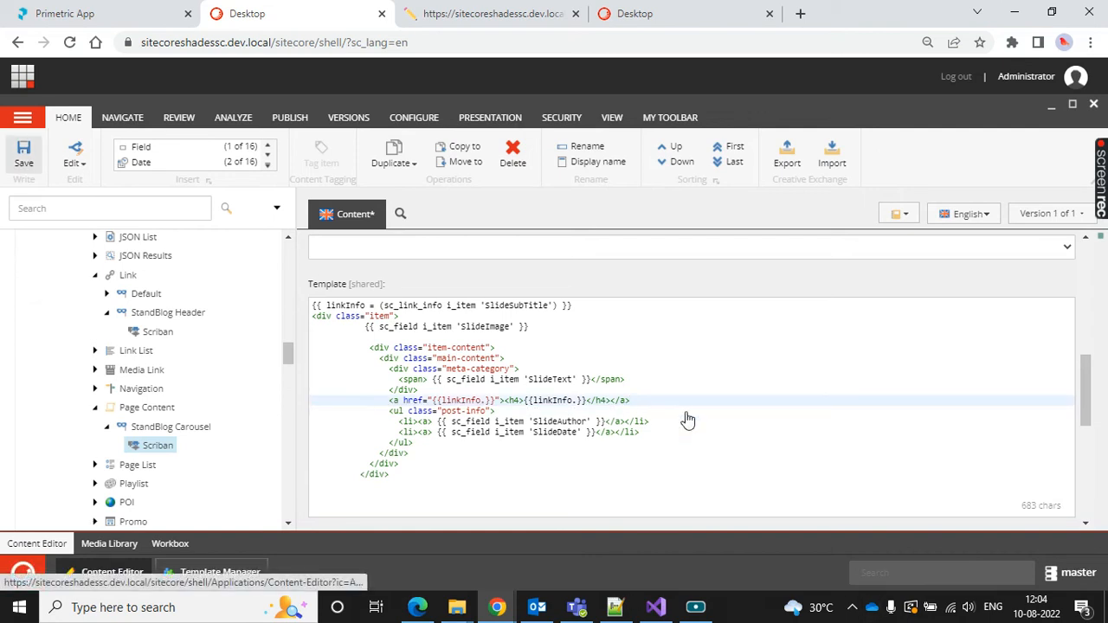
Using the StandBlog Header Scriban as reference, complete the carousel heading with linkInfo.text and its href with linkInfo.url, and save
left_click(157, 331)
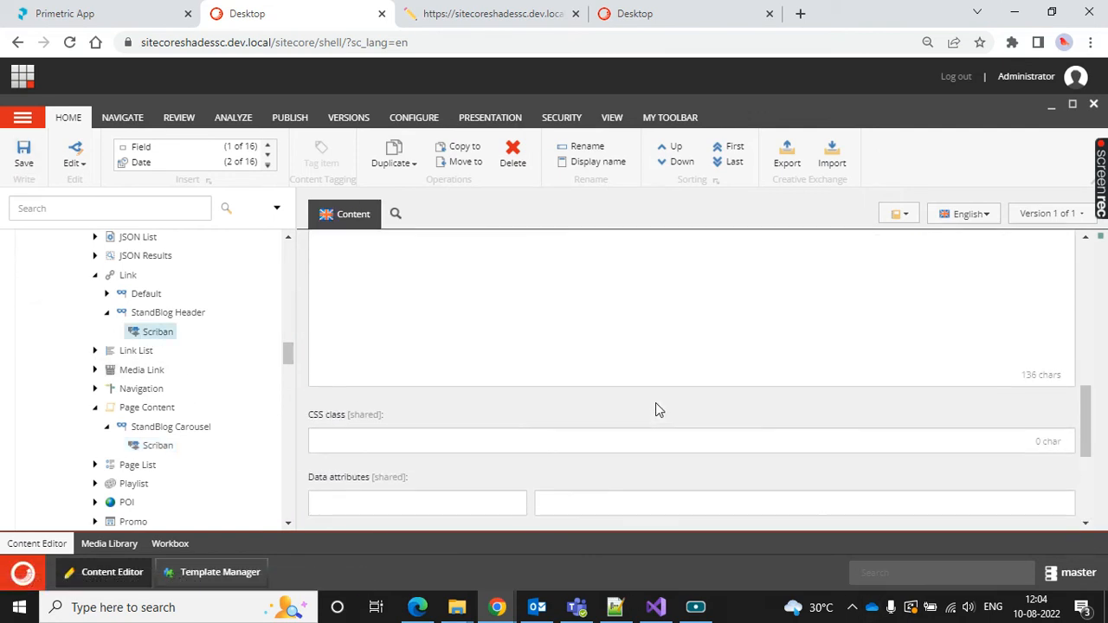
scroll(655, 409, "up", 2)
double_click(634, 341)
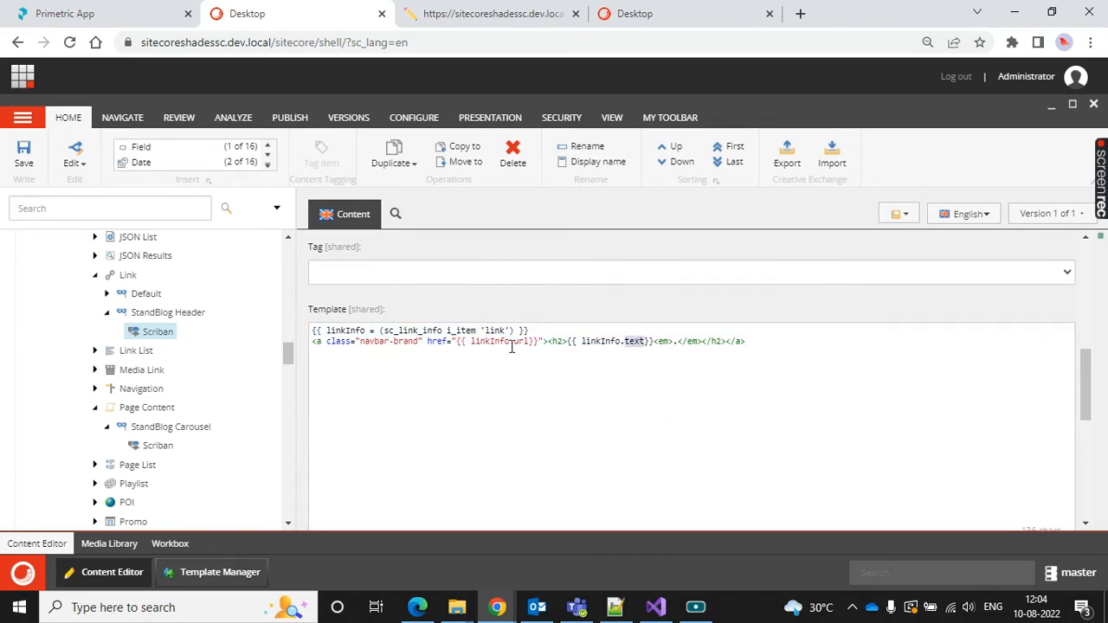
left_click(157, 445)
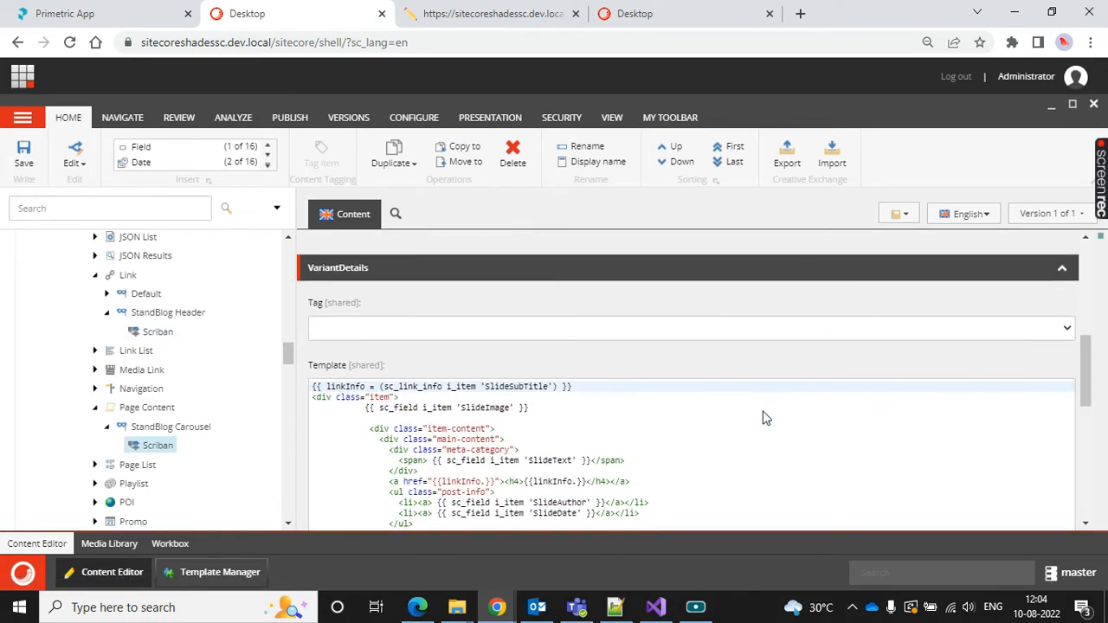
scroll(654, 422, "down", 2)
type("text")
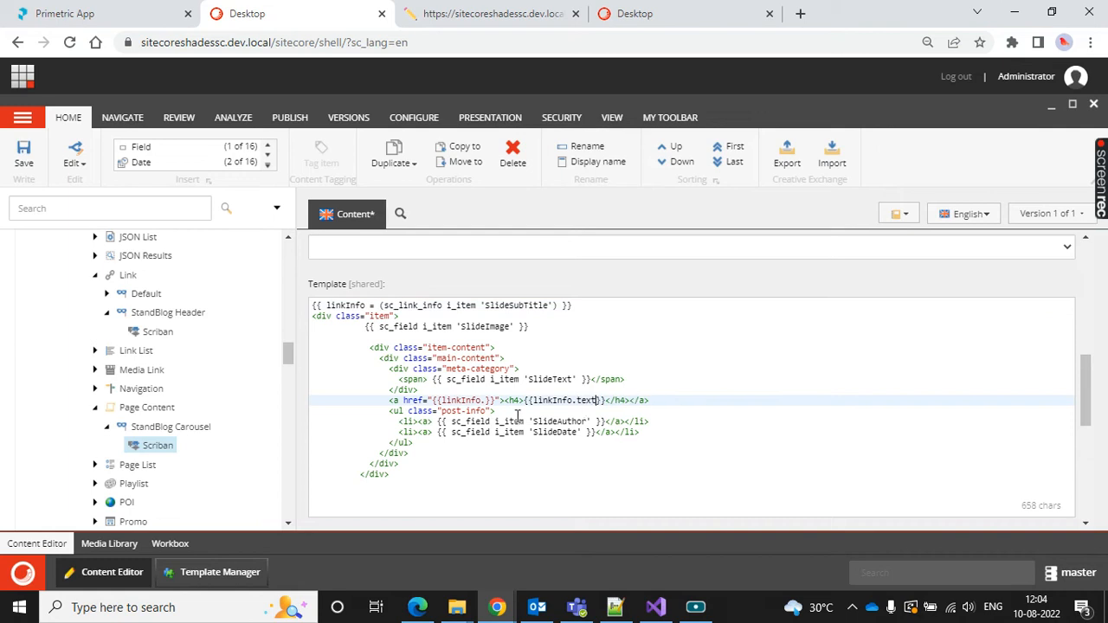
type("url")
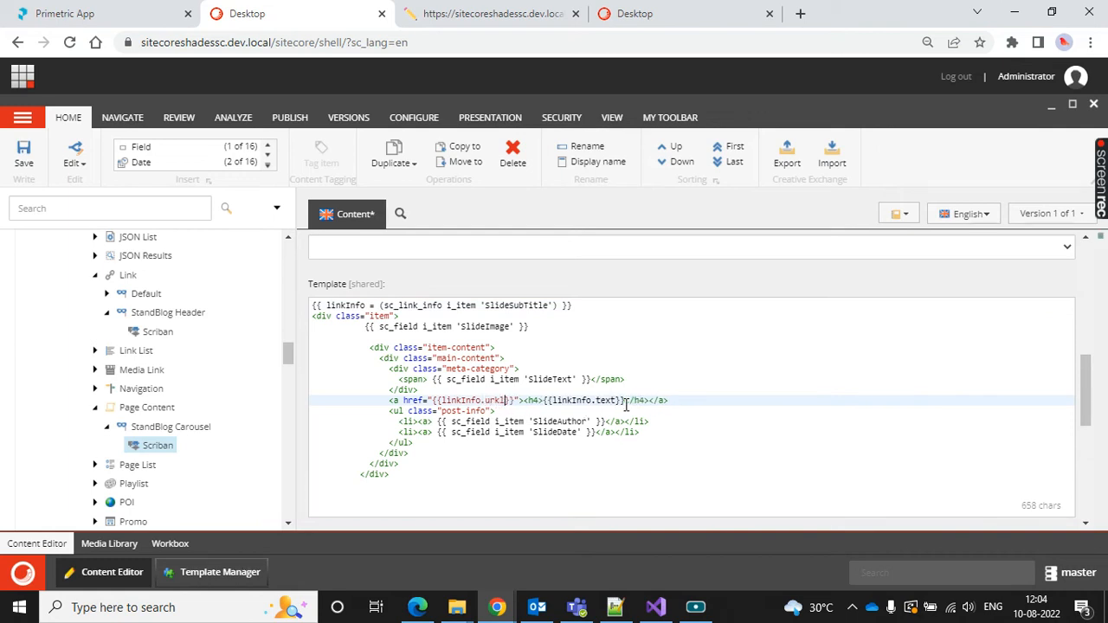
key("BackSpace")
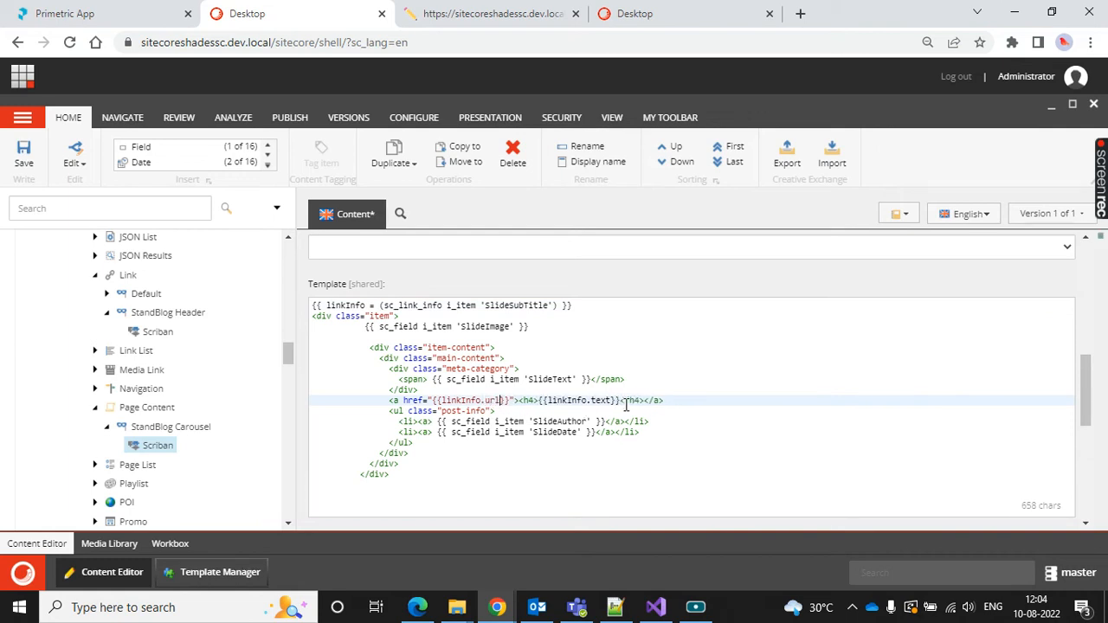
left_click(22, 156)
Switch to Edge, reload the StandBlog Sample page, compare its carousel slides with the template page, and close the developer tools
left_click(418, 606)
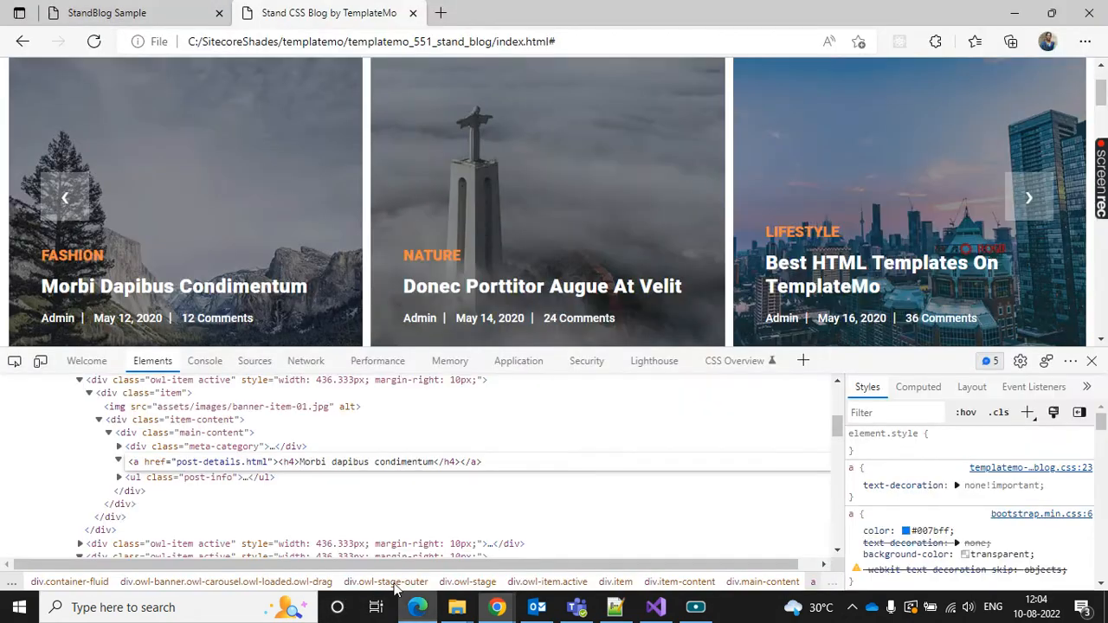
left_click(106, 13)
left_click(94, 41)
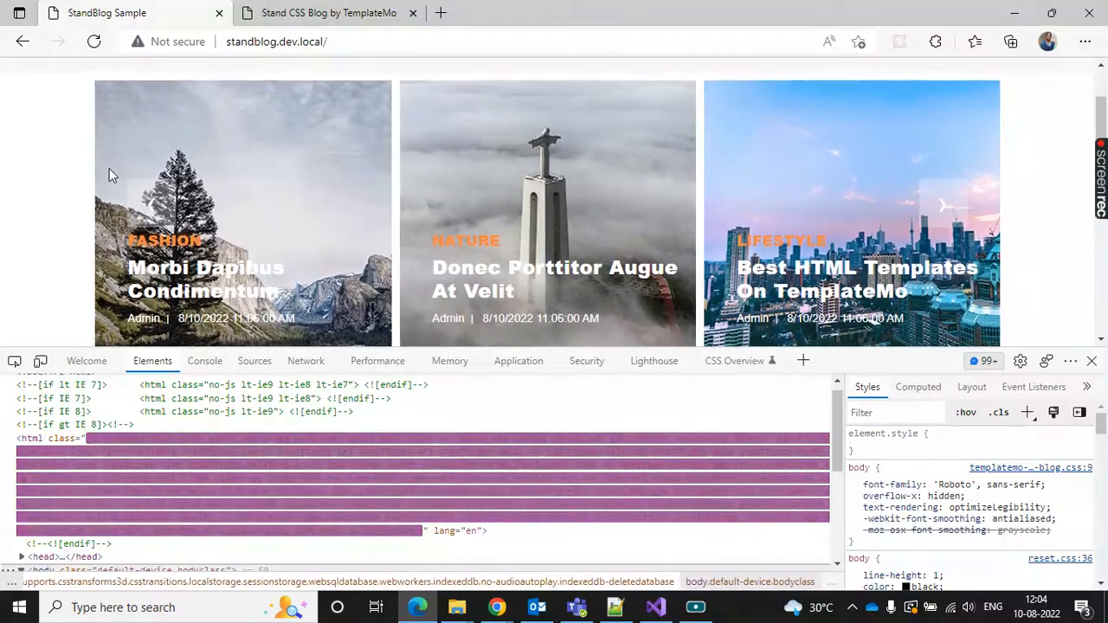
left_click(370, 7)
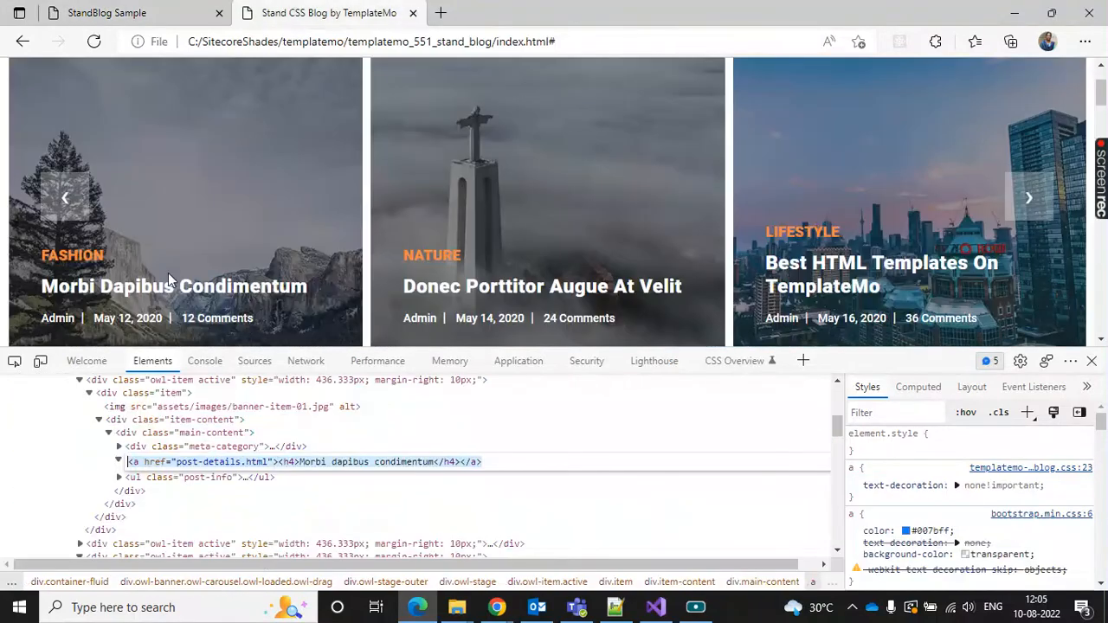
scroll(256, 183, "down", 1)
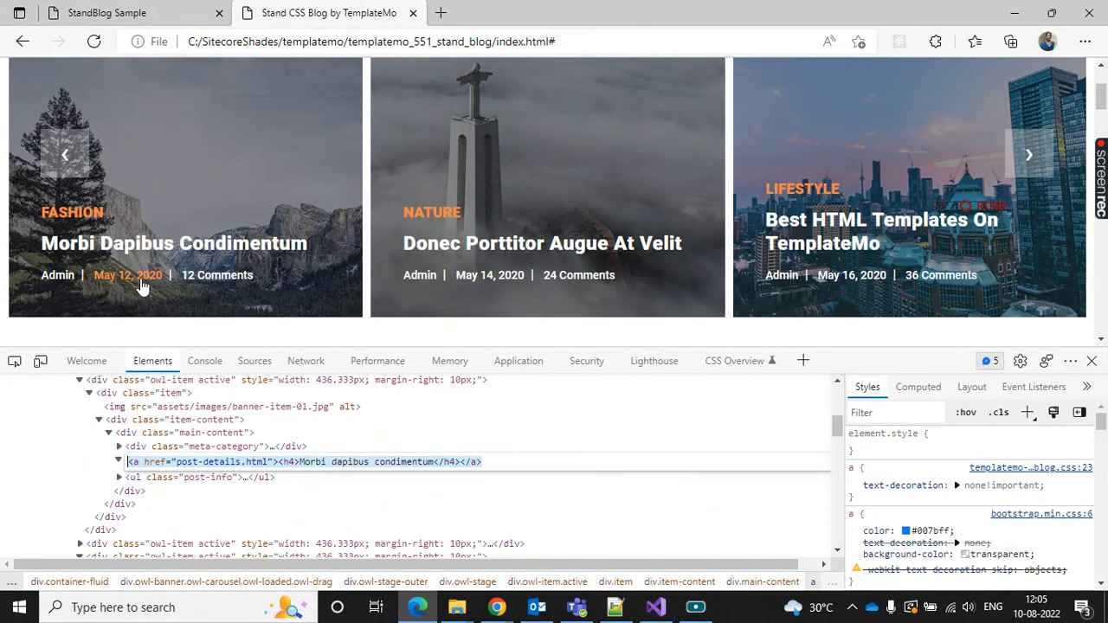
left_click(173, 9)
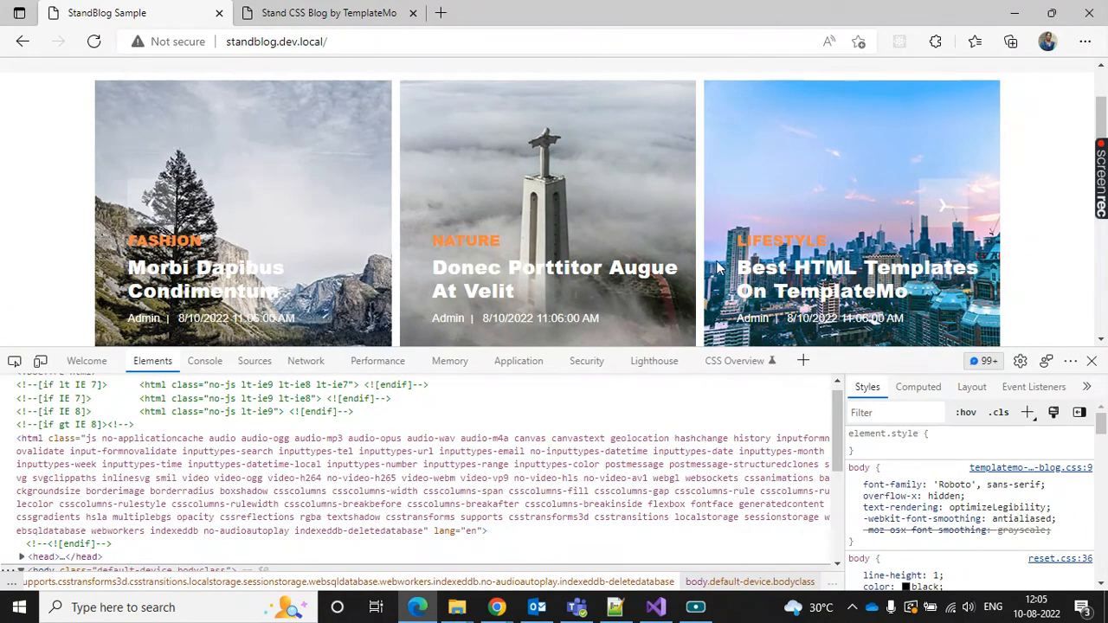
left_click(1091, 361)
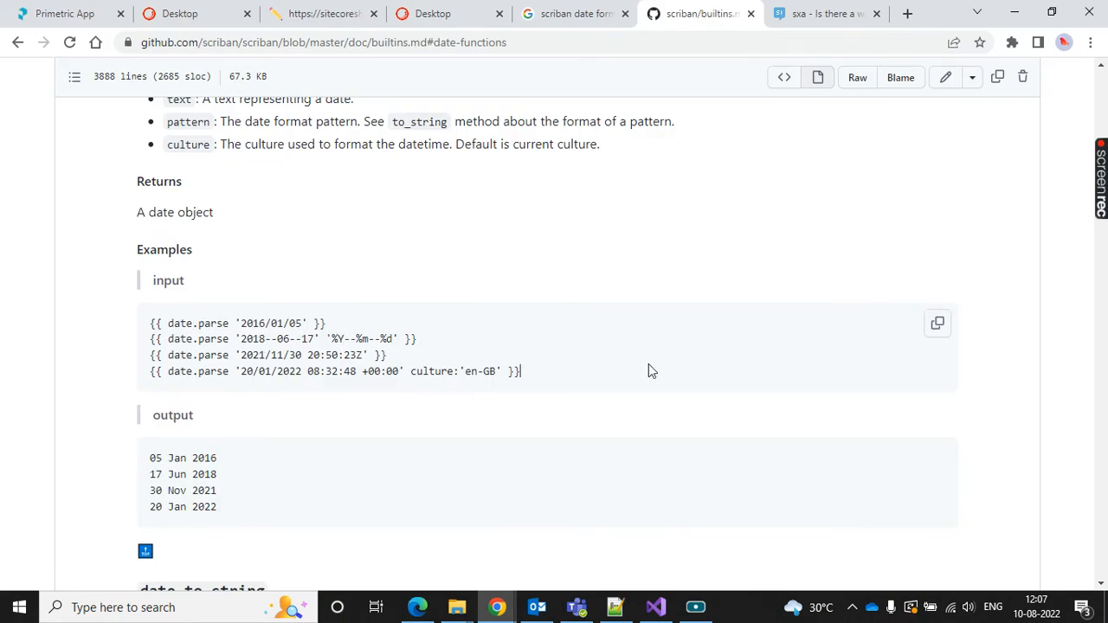
Examine the date.to_string format codes and examples in Chrome's Scriban documentation, checking the slide date format on the template page in Edge
scroll(651, 370, "down", 3)
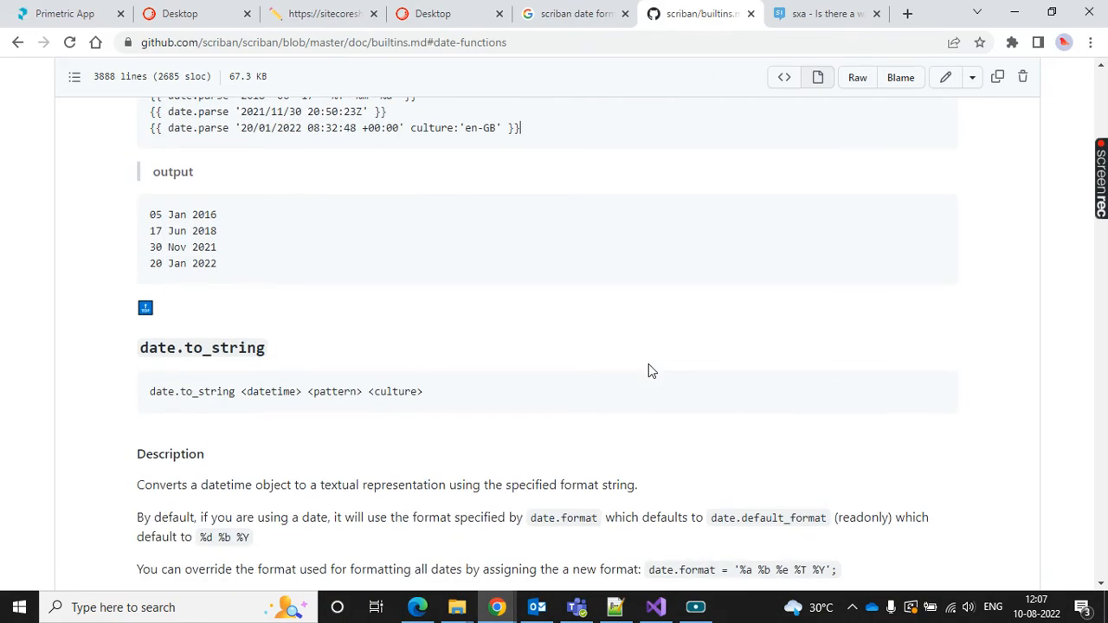
scroll(652, 370, "down", 2)
scroll(652, 371, "down", 12)
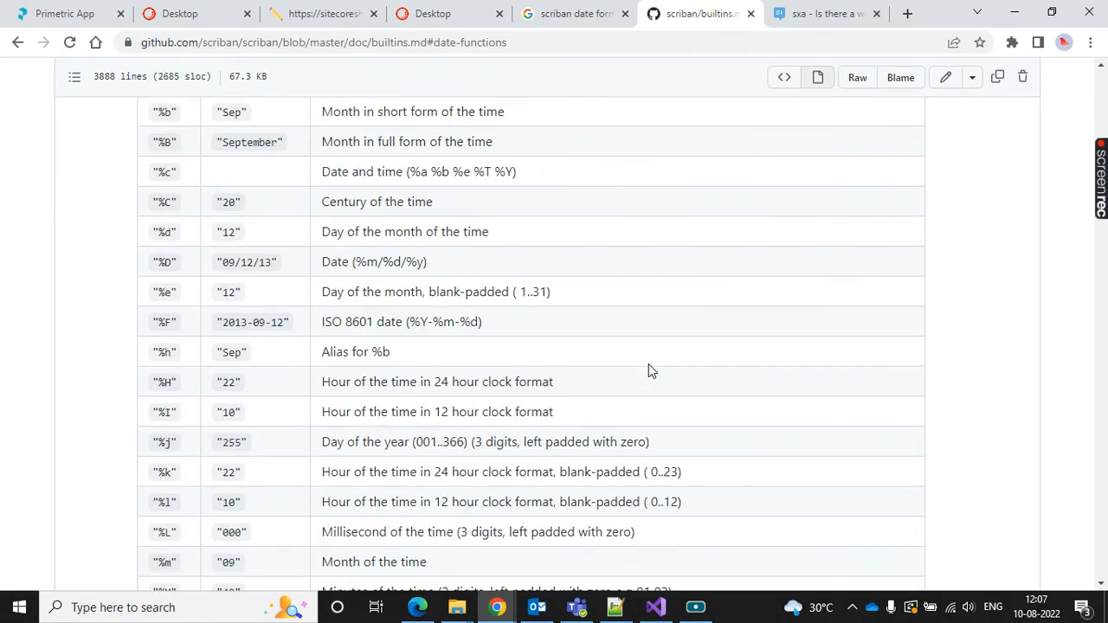
scroll(651, 370, "down", 9)
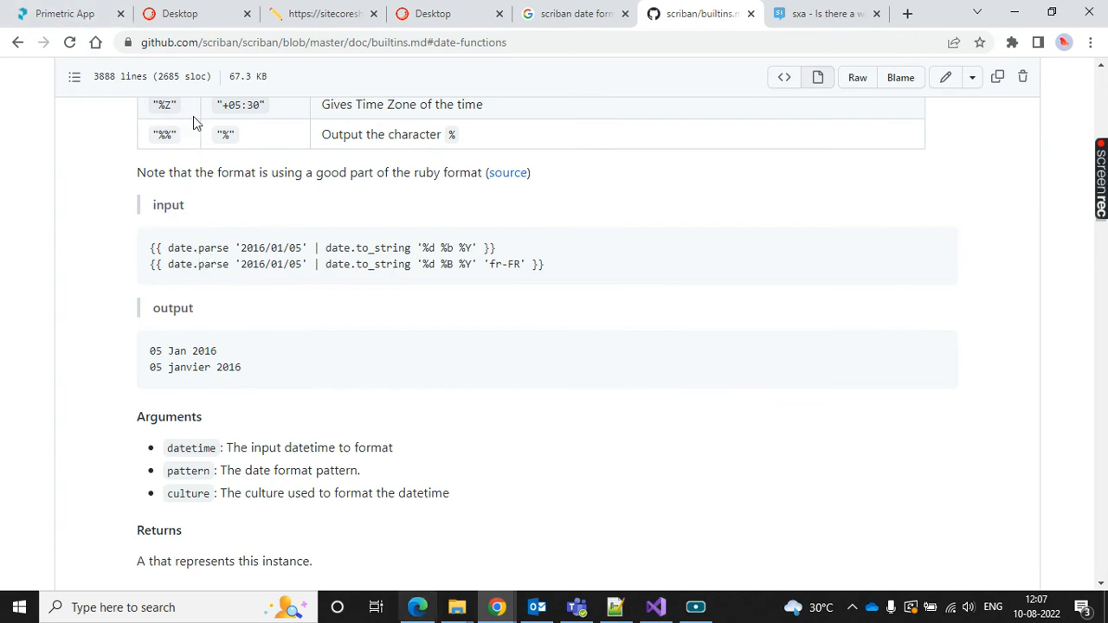
left_click(414, 610)
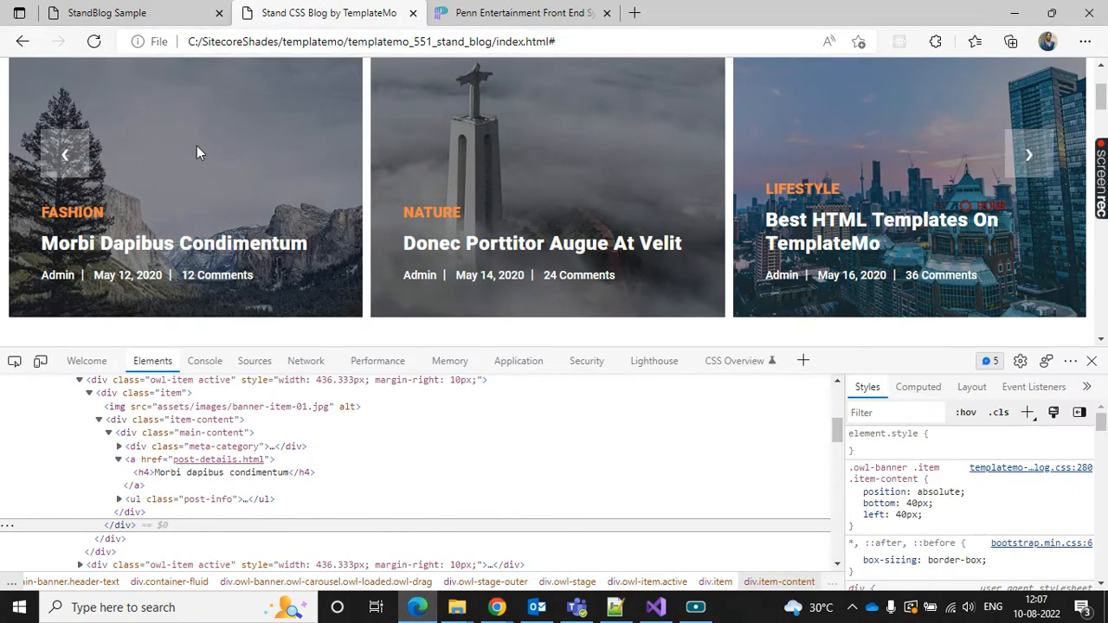
mouse_move(497, 606)
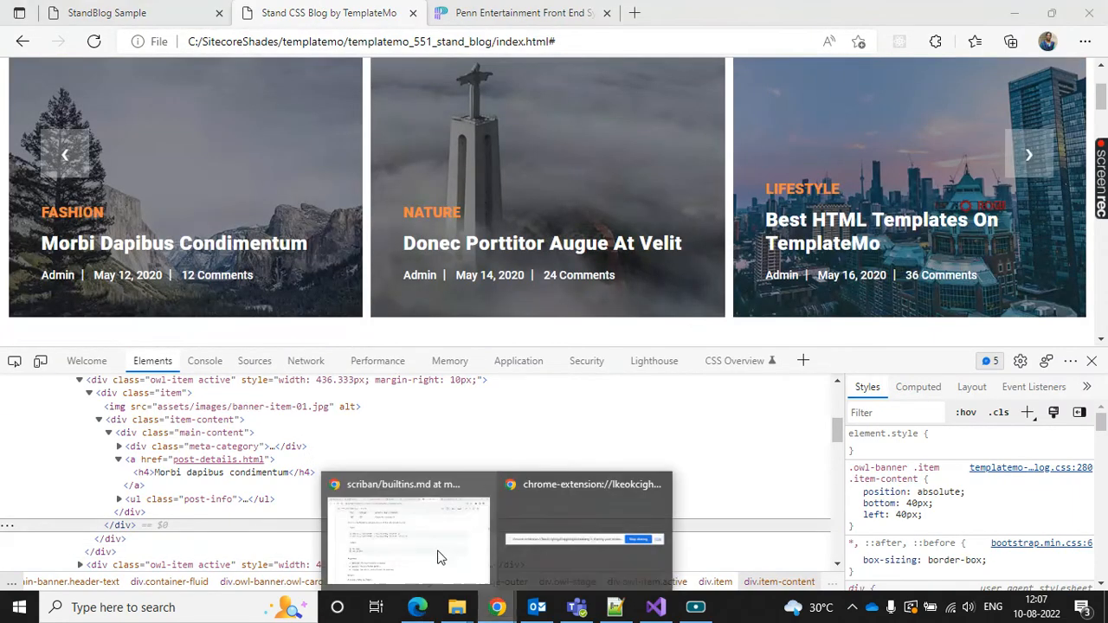
left_click(439, 556)
scroll(260, 381, "up", 1)
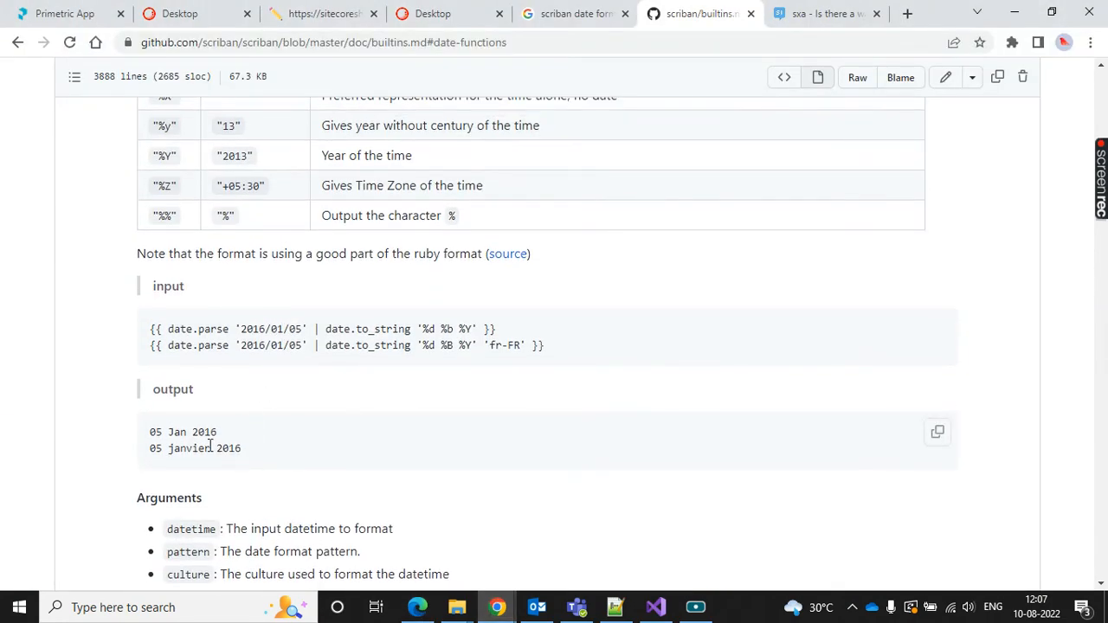
Copy the date.parse example with '%d %b %Y' from the Scriban documentation and paste it below the SlideAuthor line in the carousel's Scriban template
left_click_drag(149, 432, 221, 438)
left_click(219, 439)
left_click_drag(151, 328, 547, 328)
key("ctrl+c")
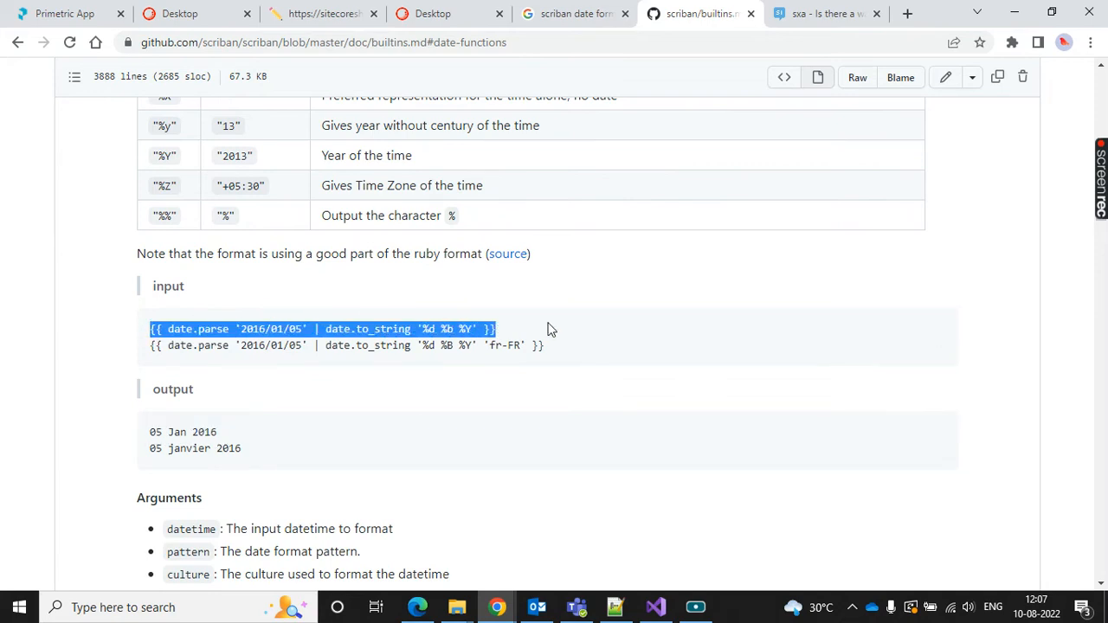
left_click(227, 10)
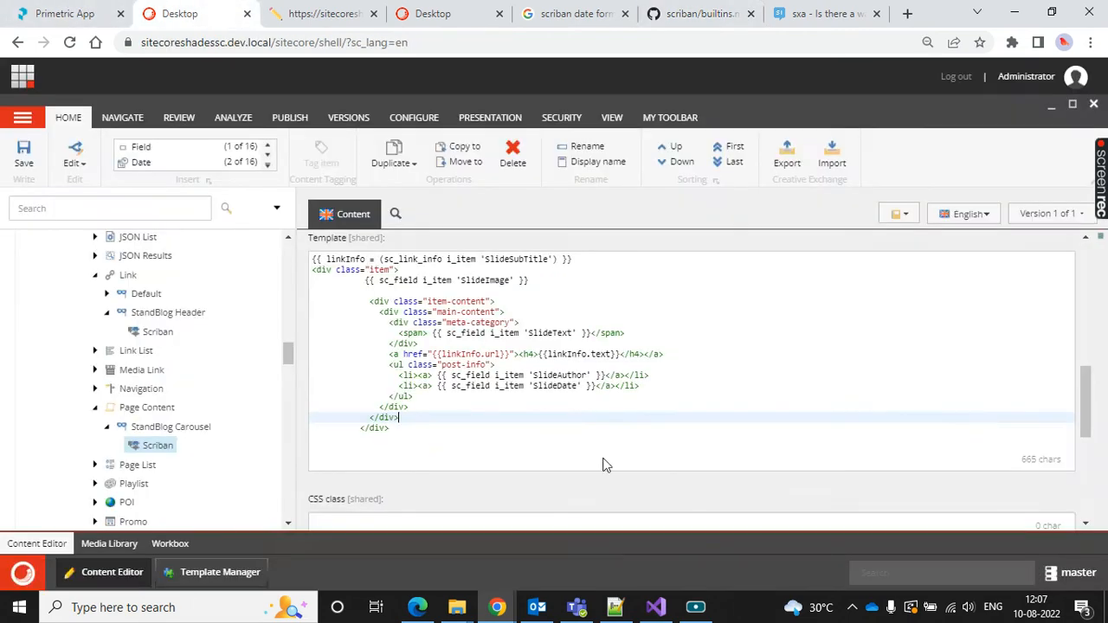
left_click(674, 377)
key("Return")
key("ctrl+v")
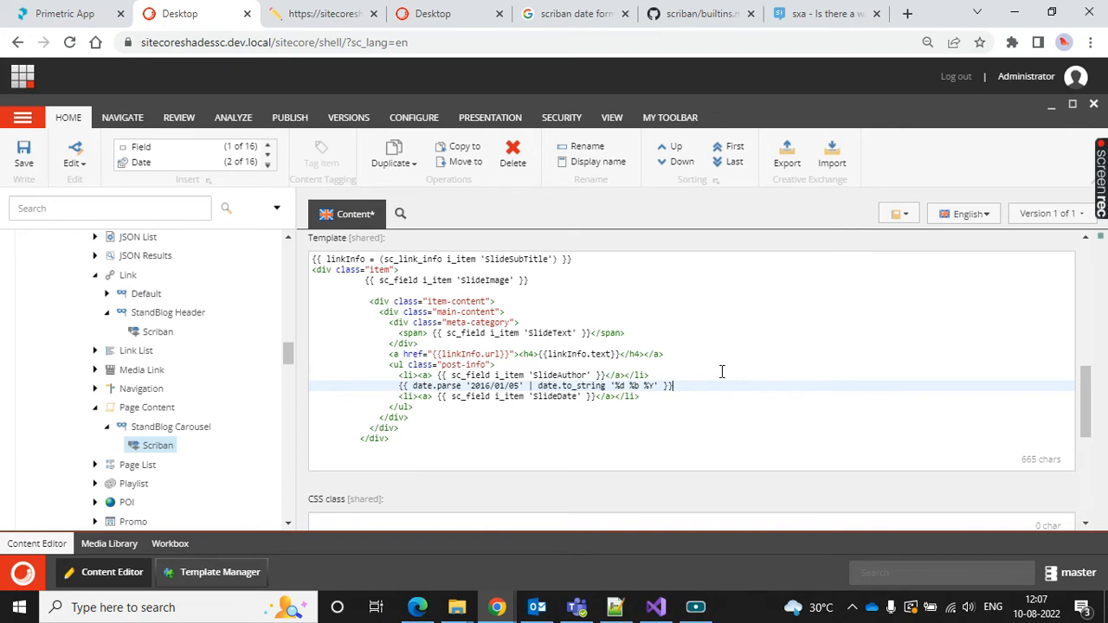
Replace the sample date '2016/01/05' in the date.parse expression with sc_field i_item 'SlideDate' and save the item
left_click_drag(451, 396, 578, 396)
key("ctrl+c")
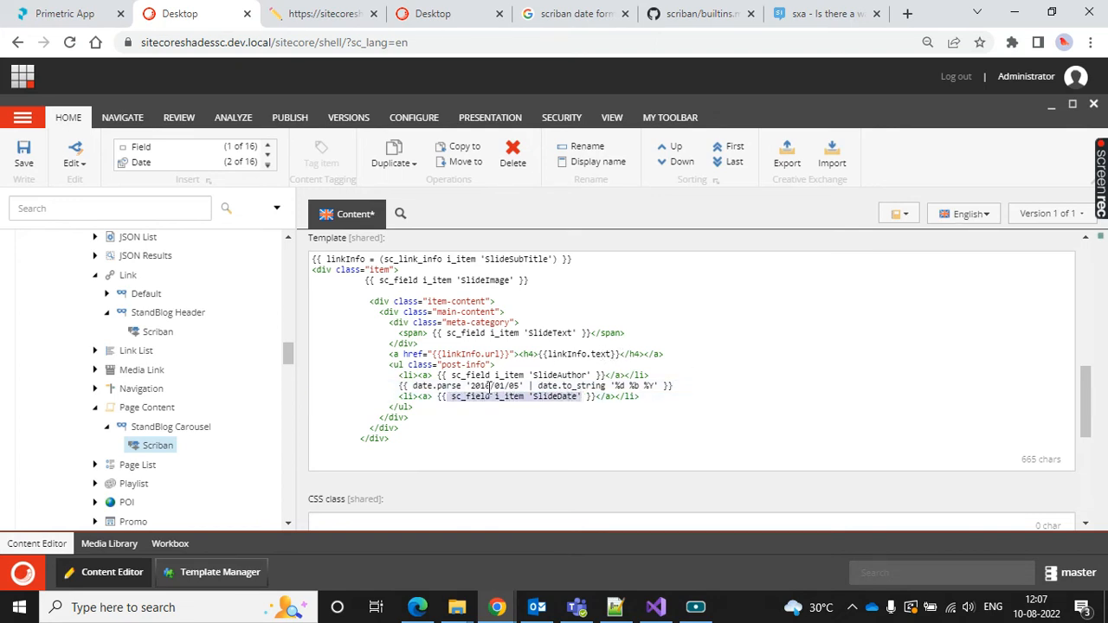
left_click_drag(469, 385, 524, 387)
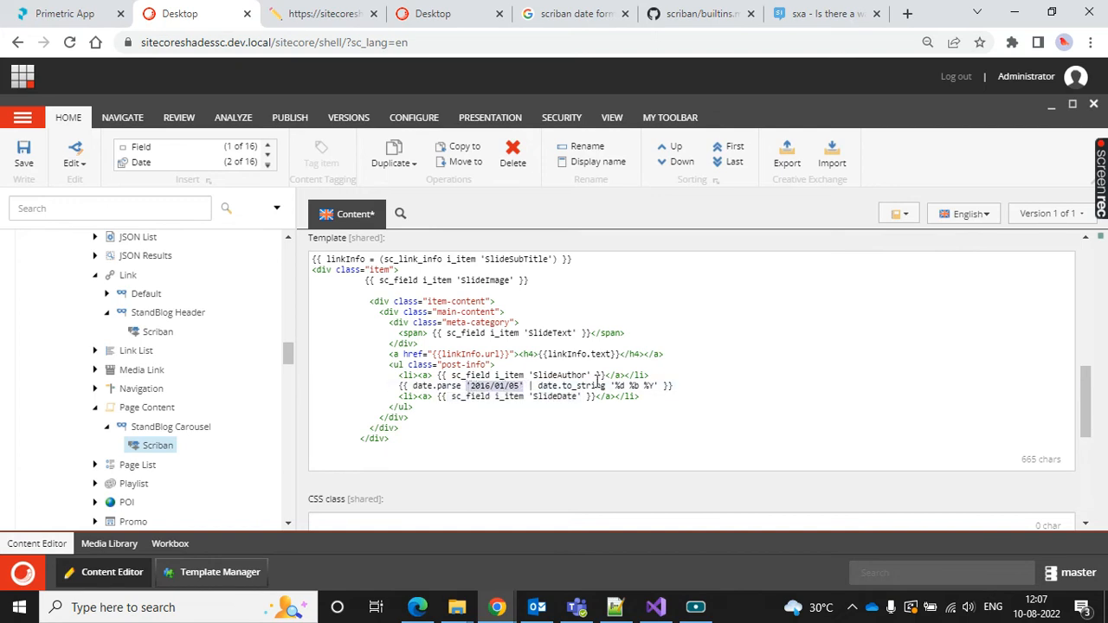
key("ctrl+v")
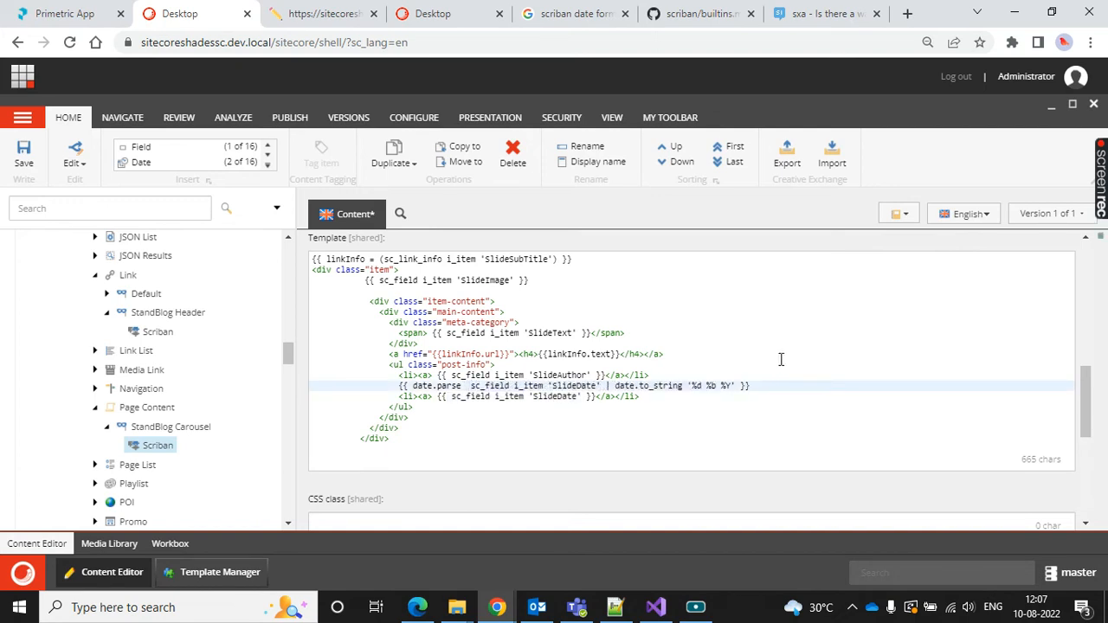
left_click(24, 154)
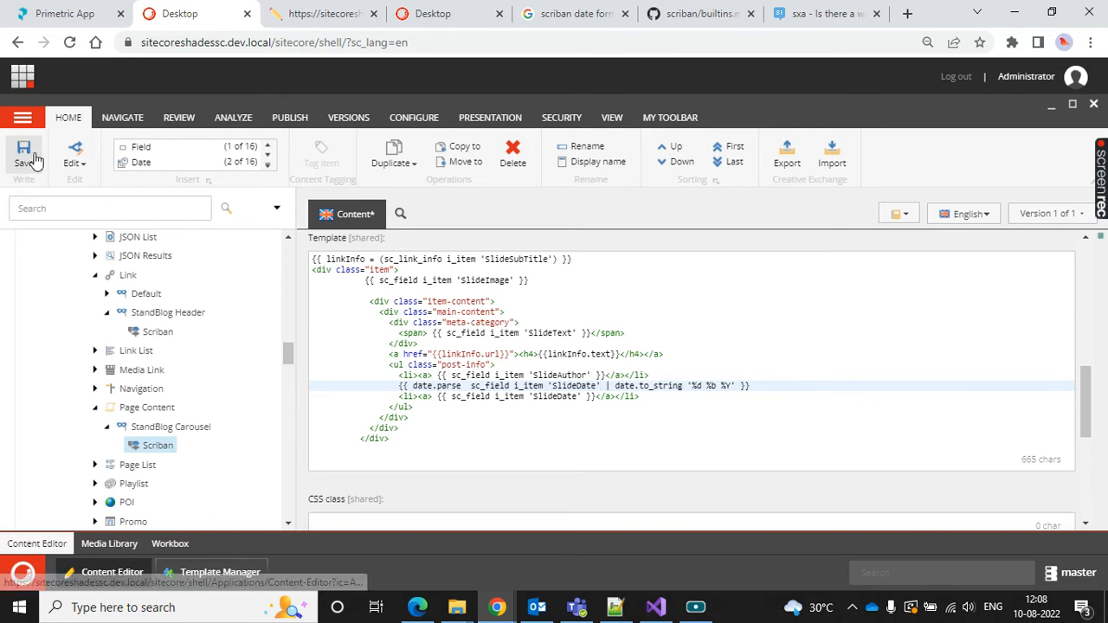
Switch to Edge, reload the StandBlog Sample page to check the carousel output, and view the template page
key("alt+Tab")
left_click(95, 22)
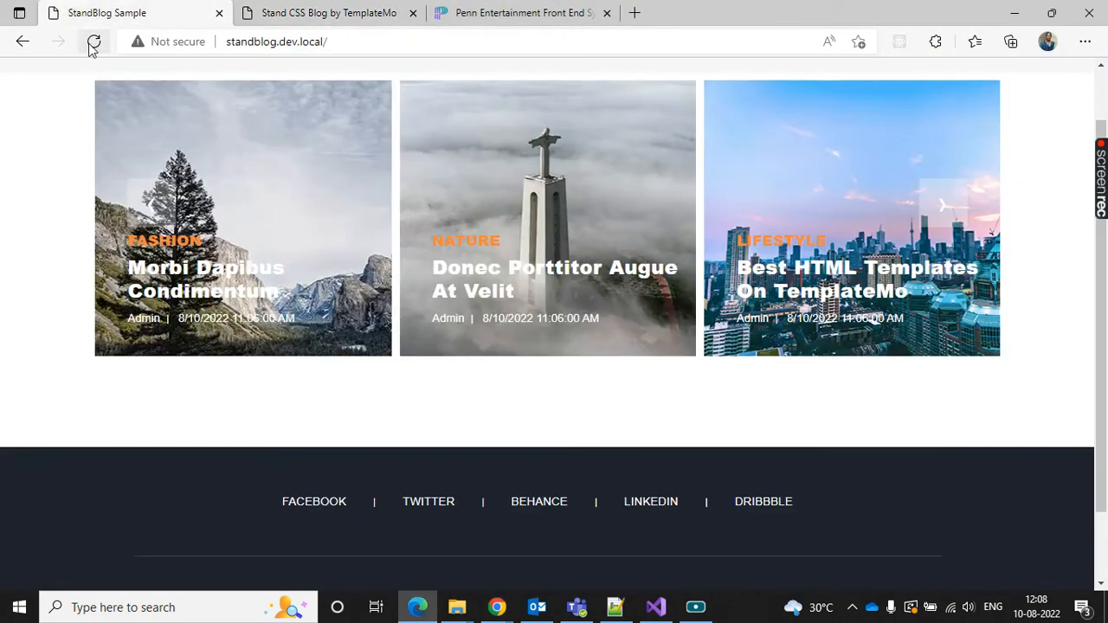
left_click(93, 42)
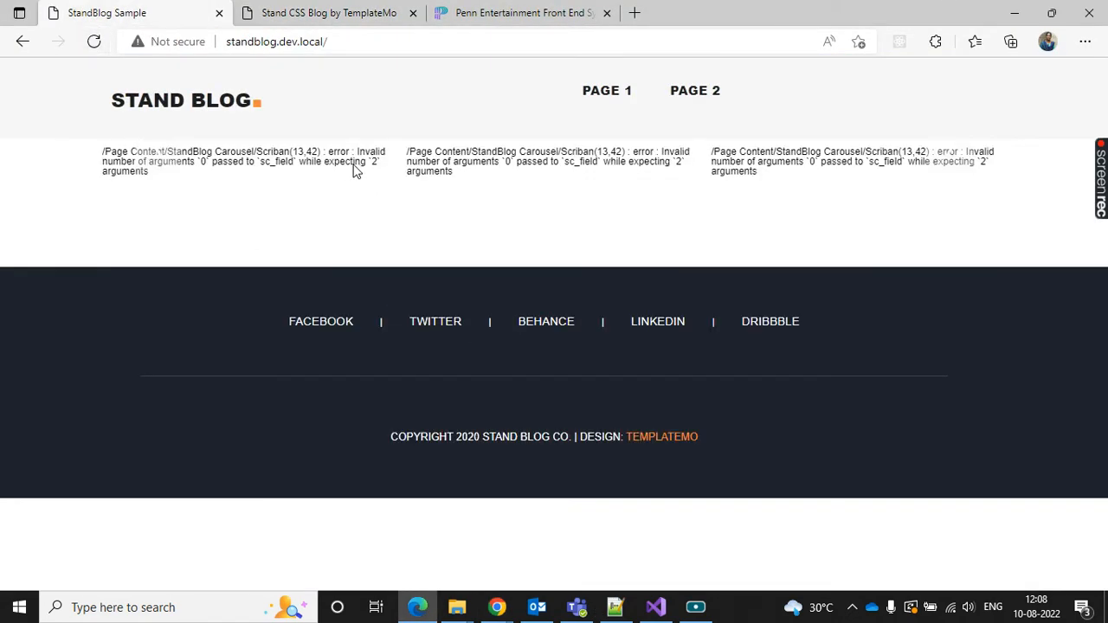
key("ctrl+Tab")
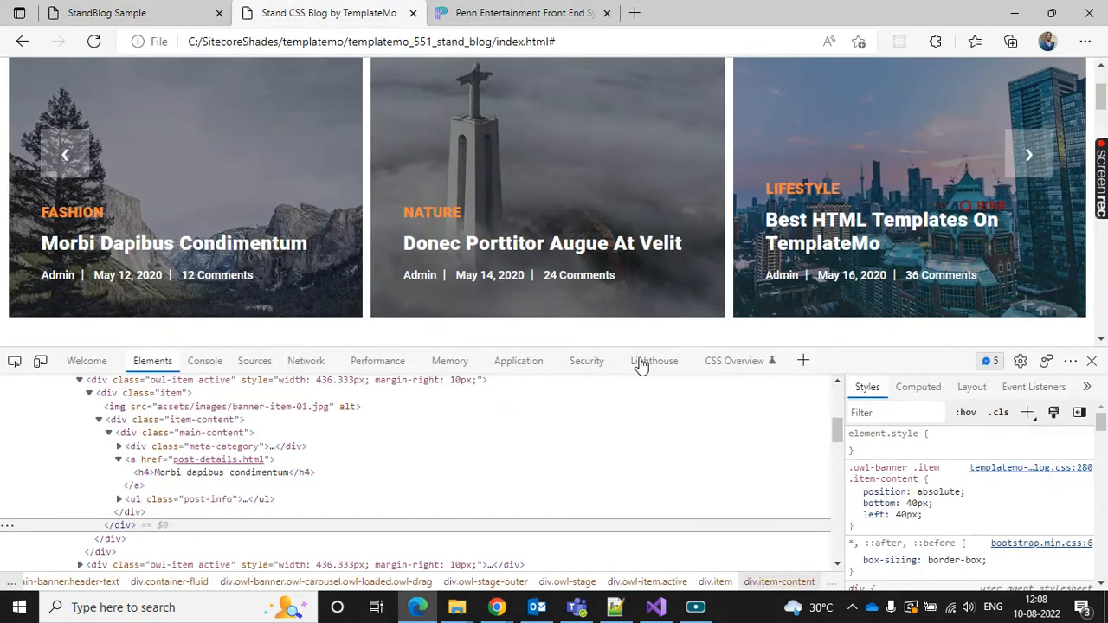
Back in Chrome, move the SlideDate field call out of date.parse into a new line above it: {{datestring= sc_field i_item 'SlideDate'}}
left_click(497, 607)
scroll(571, 313, "up", 5)
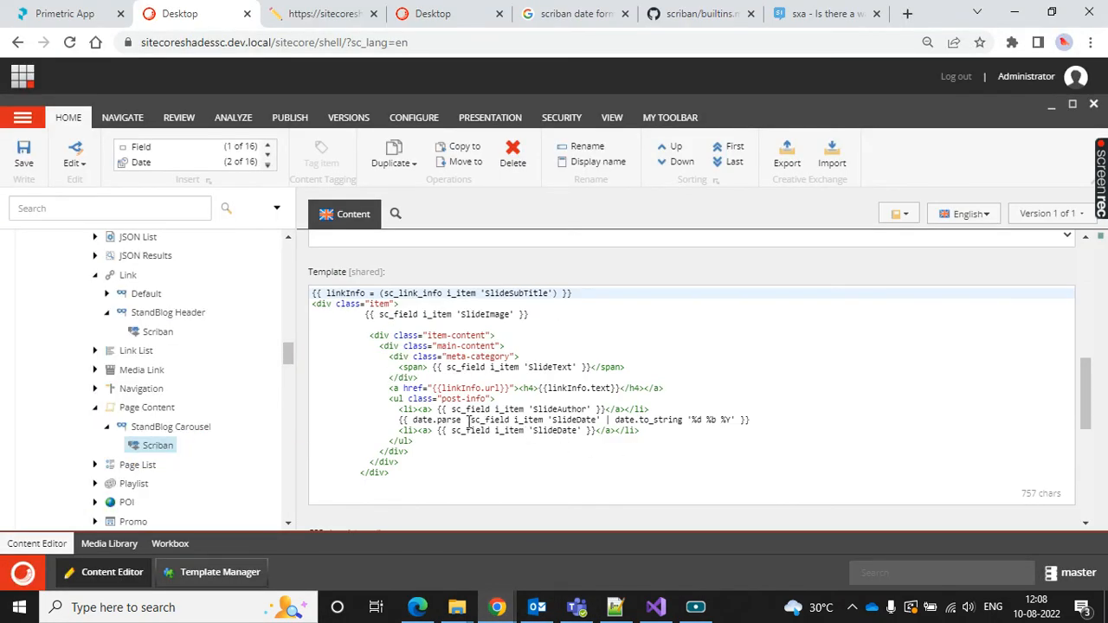
left_click_drag(469, 422, 604, 419)
key("ctrl+c")
key("Delete")
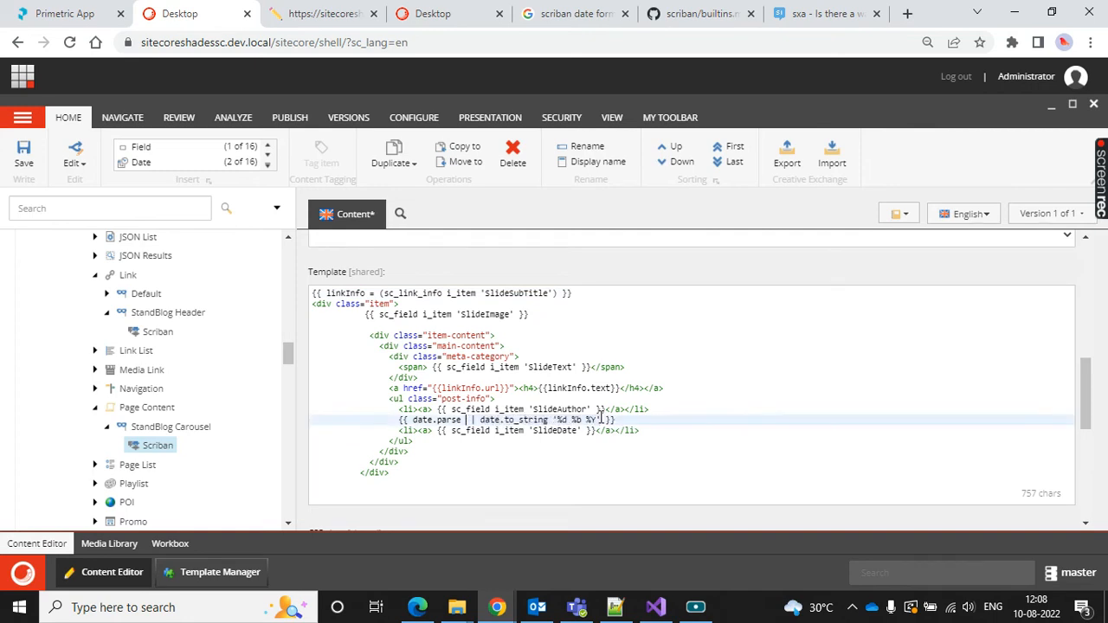
left_click(669, 412)
key("Return")
type("{")
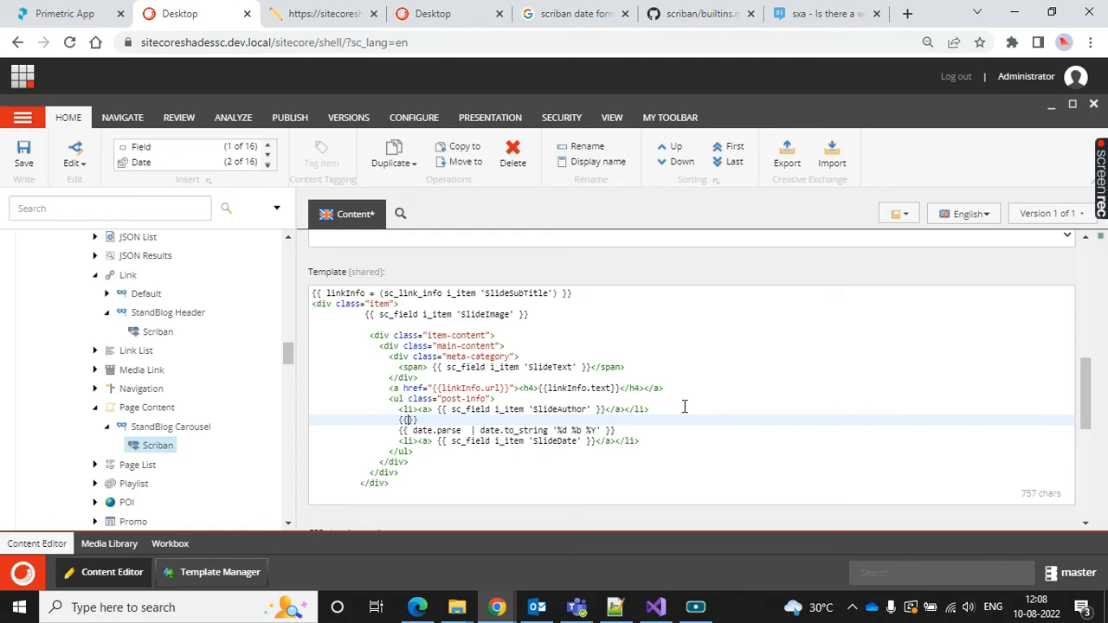
type("{datestring=")
key("ctrl+v")
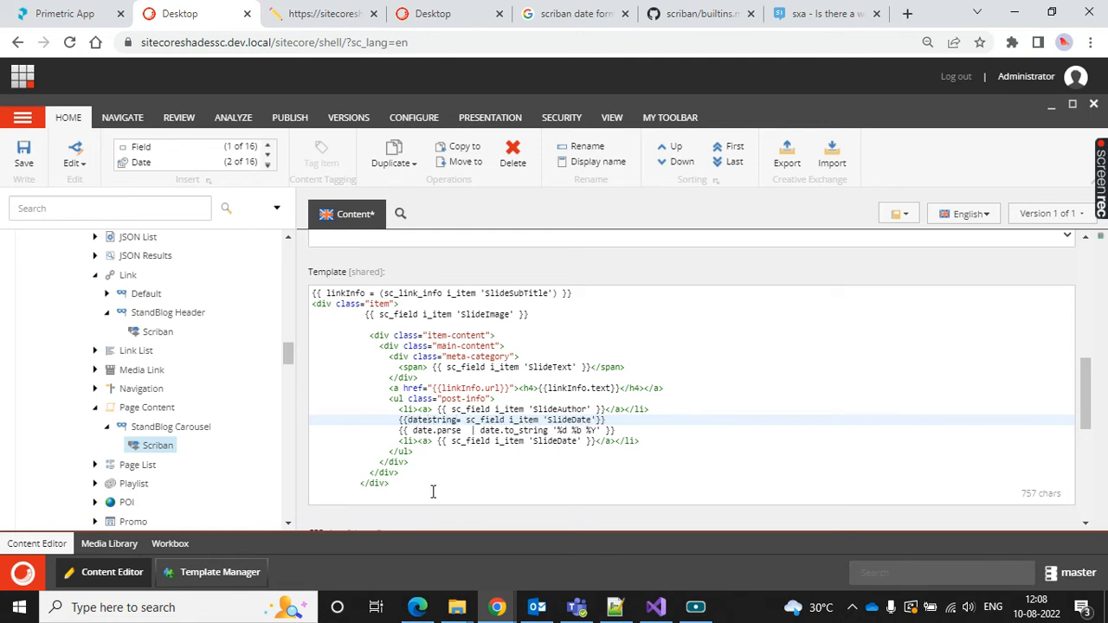
Insert the datestring variable as the argument of date.parse and save the Scriban item
double_click(441, 422)
key("ctrl+c")
left_click(465, 430)
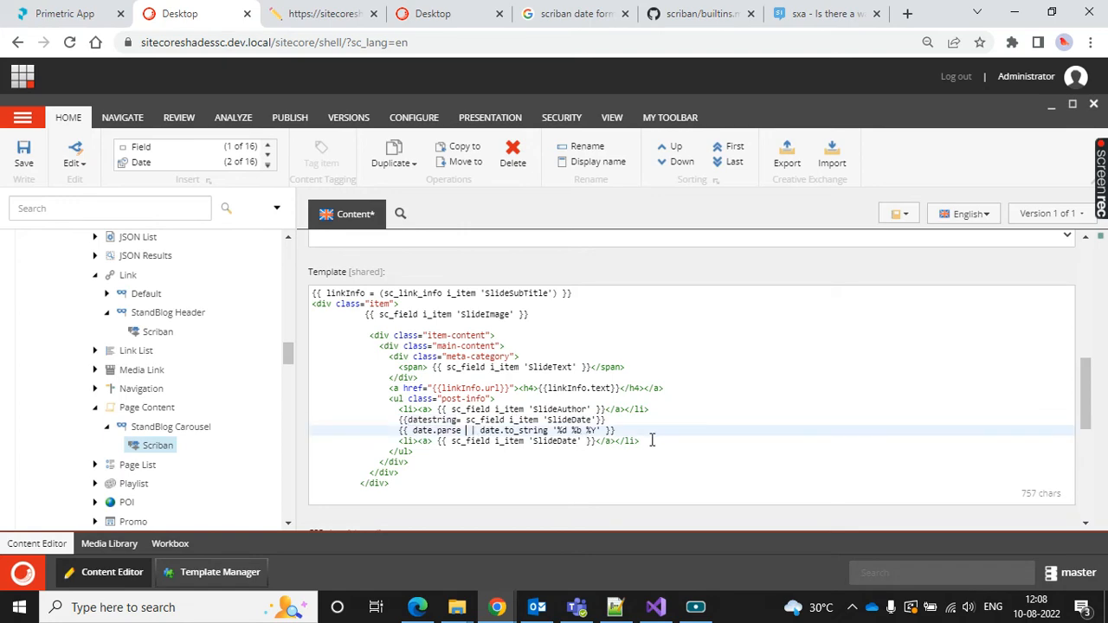
key("ctrl+v")
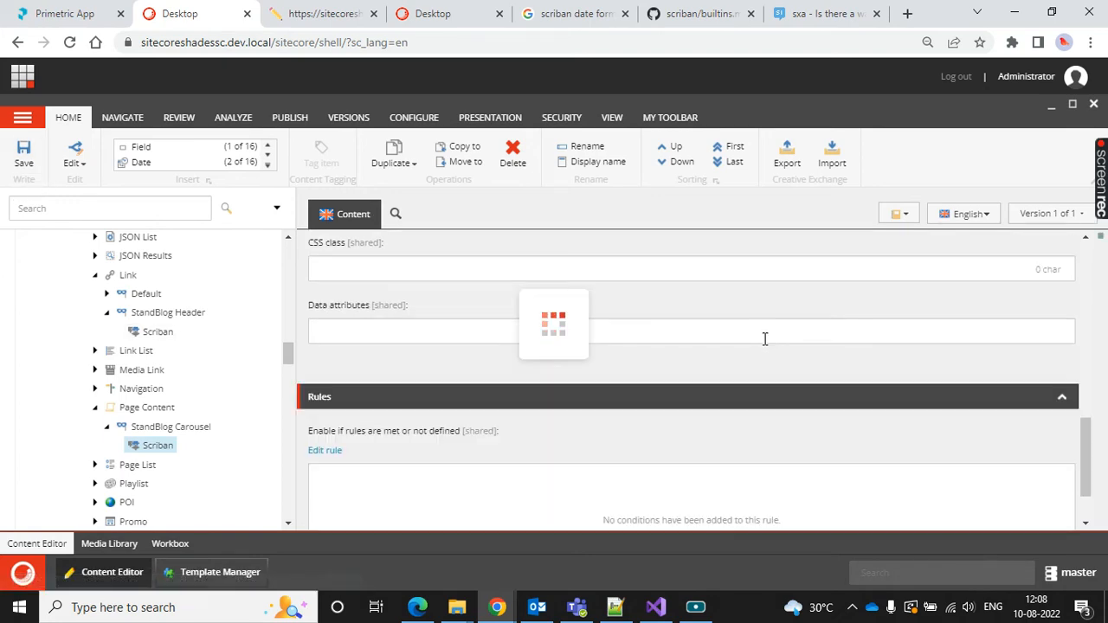
Reload the StandBlog Sample page in Edge and compare its slide date format with the template page and the Scriban code
key("alt+Tab")
left_click(107, 12)
left_click(94, 41)
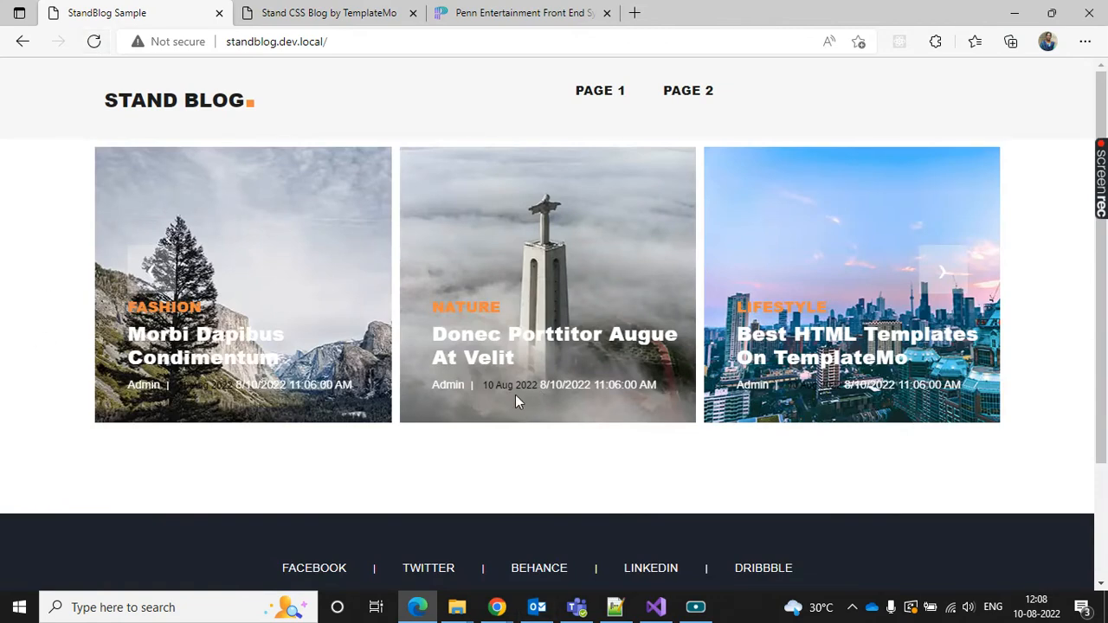
left_click(277, 13)
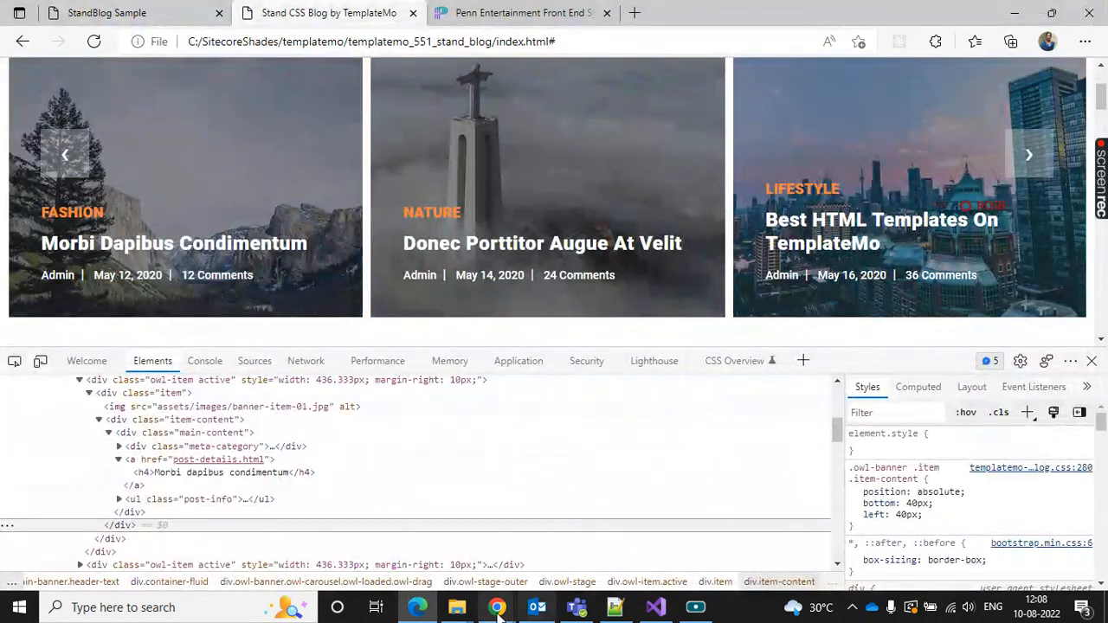
left_click(419, 521)
scroll(662, 380, "up", 5)
scroll(649, 407, "down", 3)
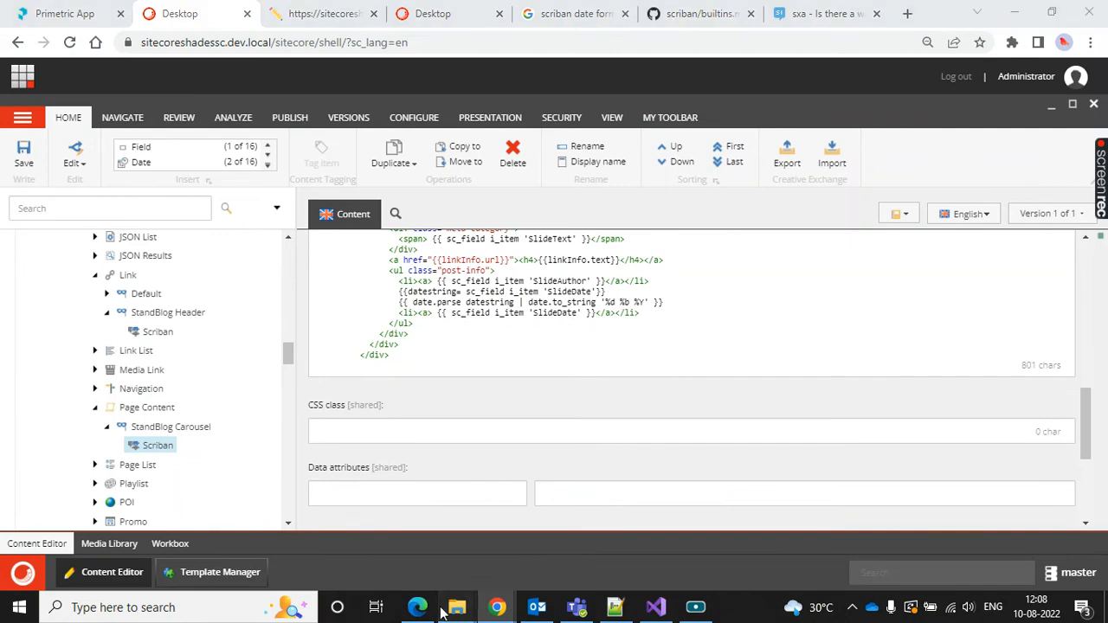
left_click(367, 528)
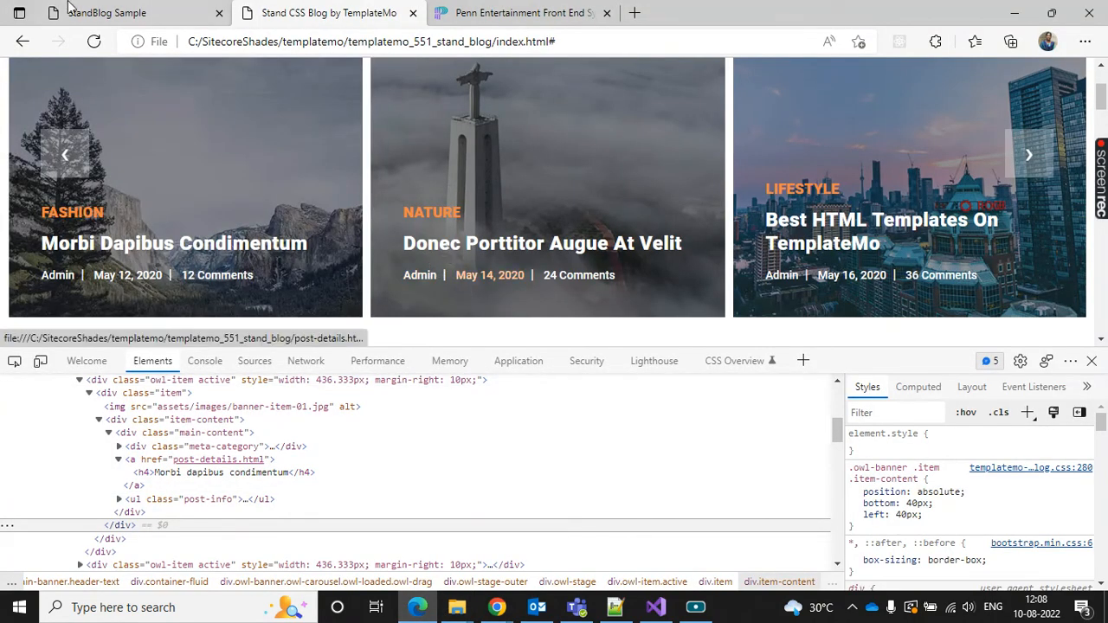
left_click(117, 8)
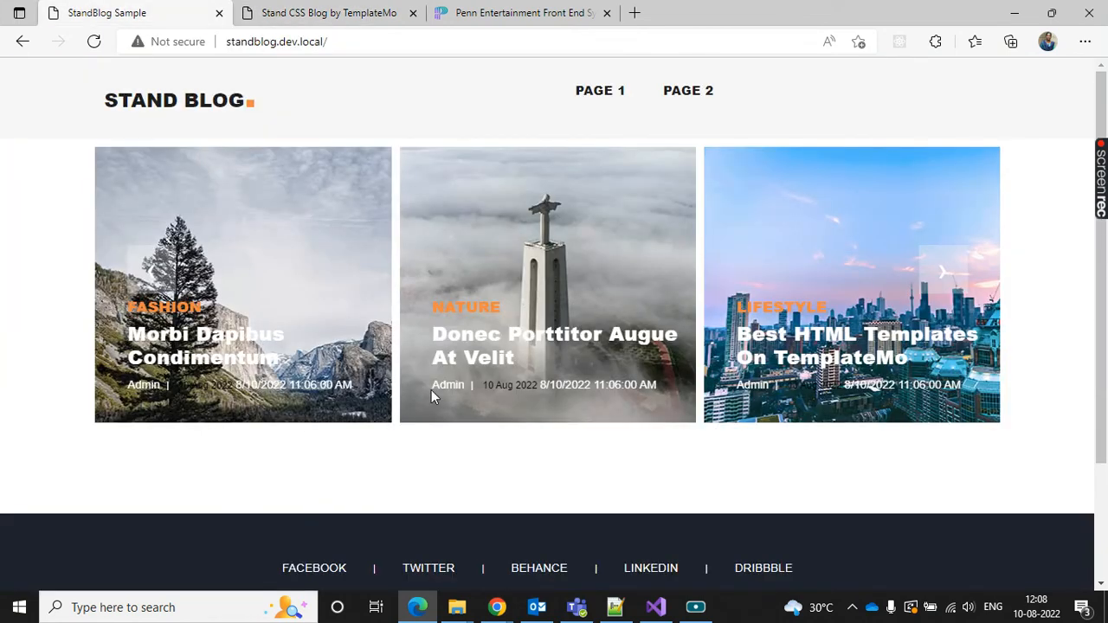
In the Scriban template in Chrome, reorder the date.to_string format to '%b %d %Y' and save
left_click(497, 607)
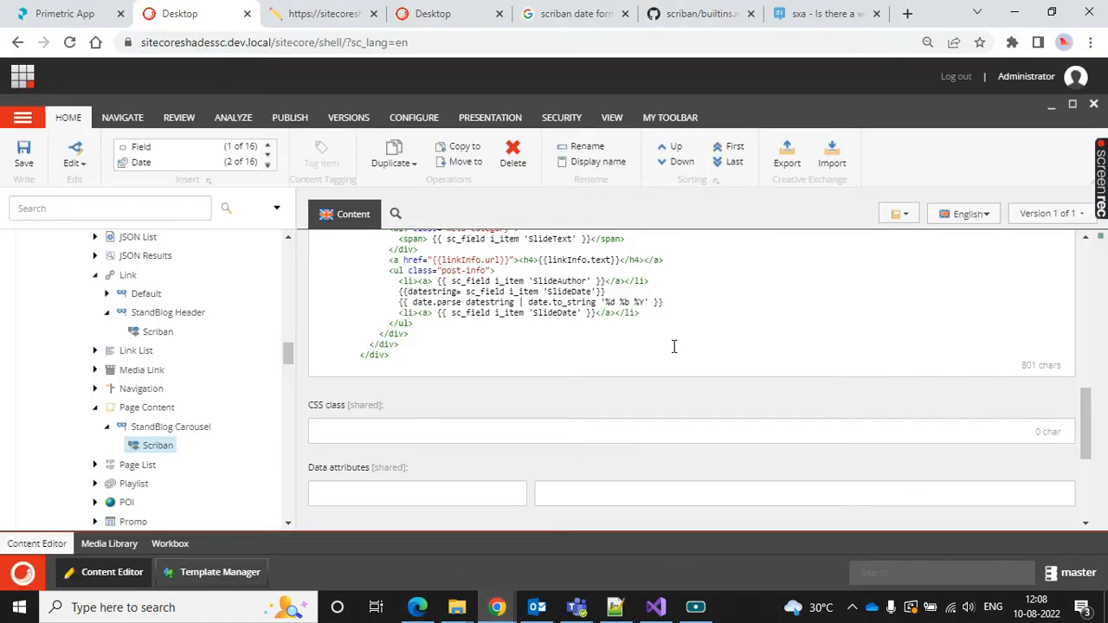
left_click(631, 301)
key("BackSpace")
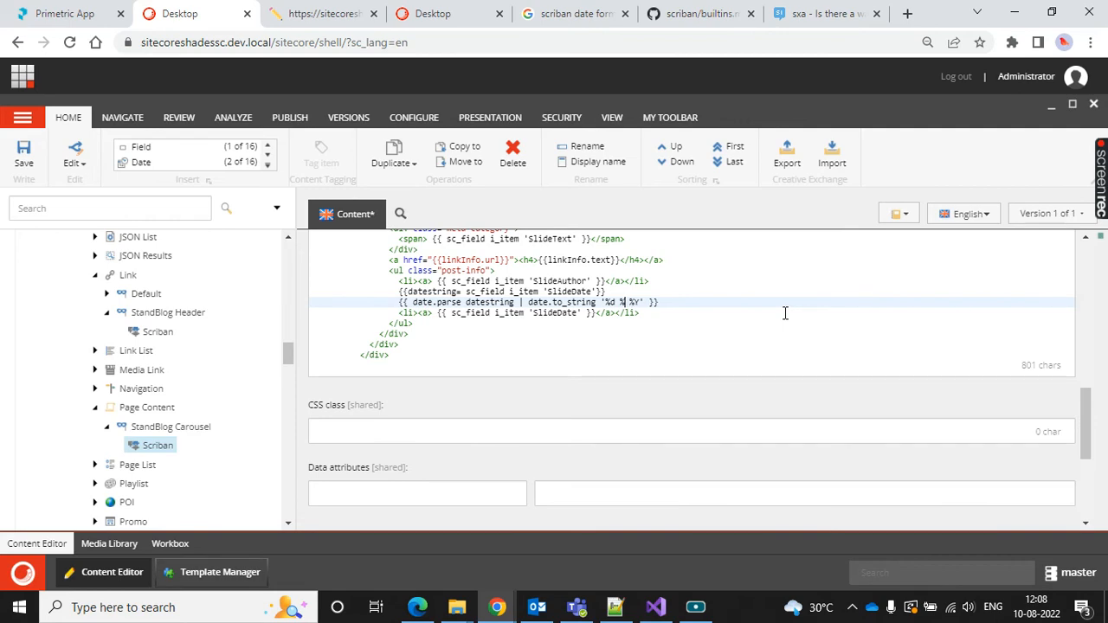
key("BackSpace")
type("b")
left_click(15, 148)
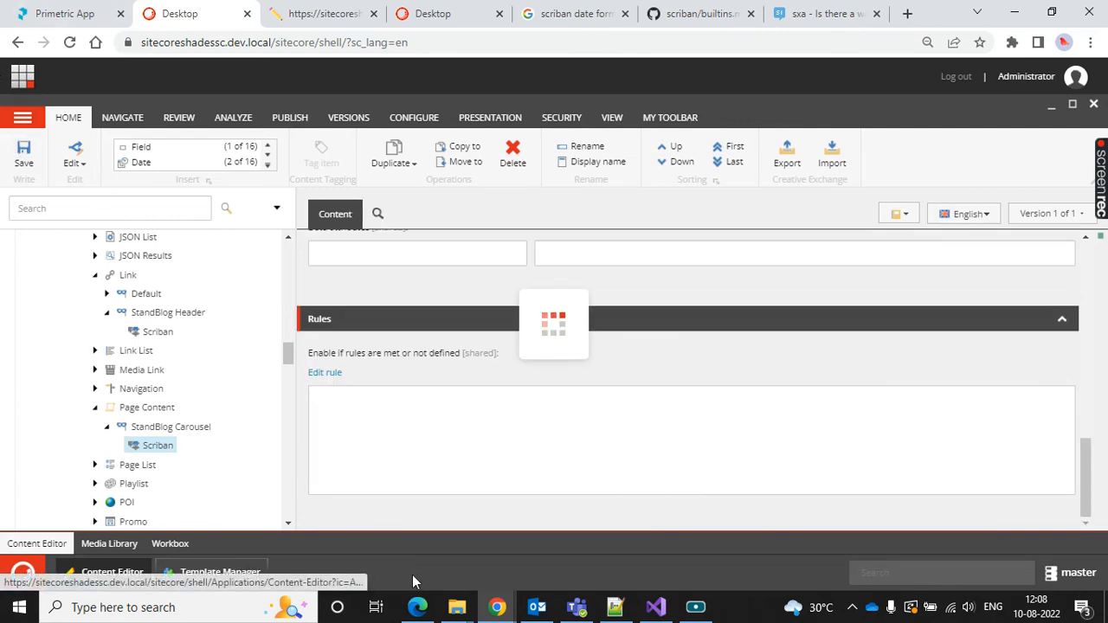
Reload the StandBlog Sample page in Edge and compare the reordered slide date with the template page
left_click(418, 606)
left_click(94, 42)
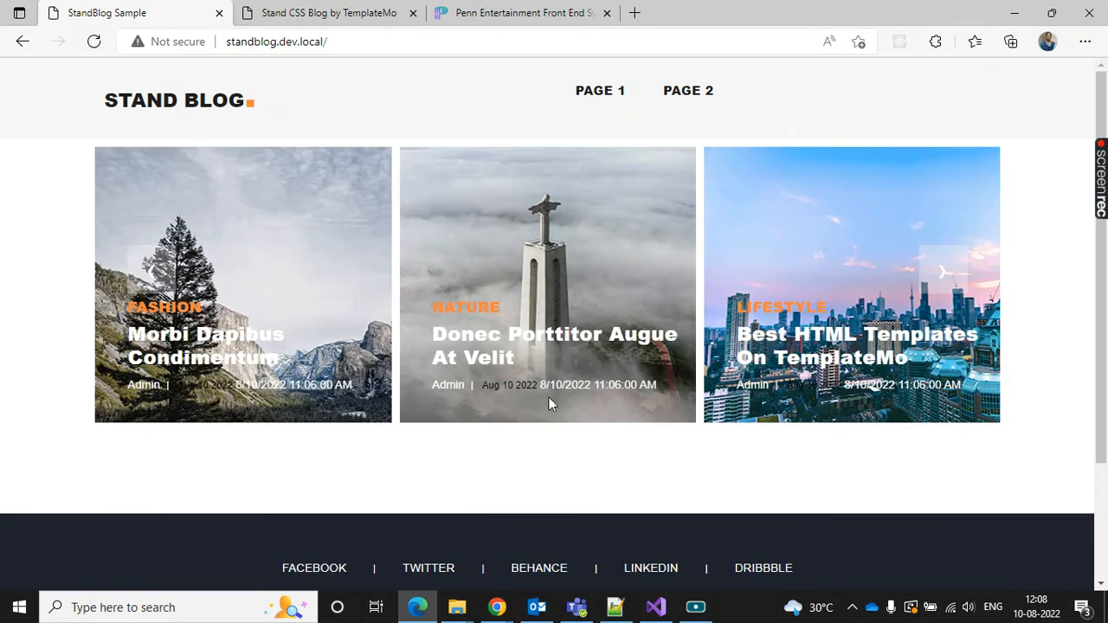
left_click(251, 8)
left_click(197, 7)
key("alt+Tab")
Add a comma after the day in the Scriban date format, making it '%b %d, %Y', and save in Chrome
key("alt+Tab")
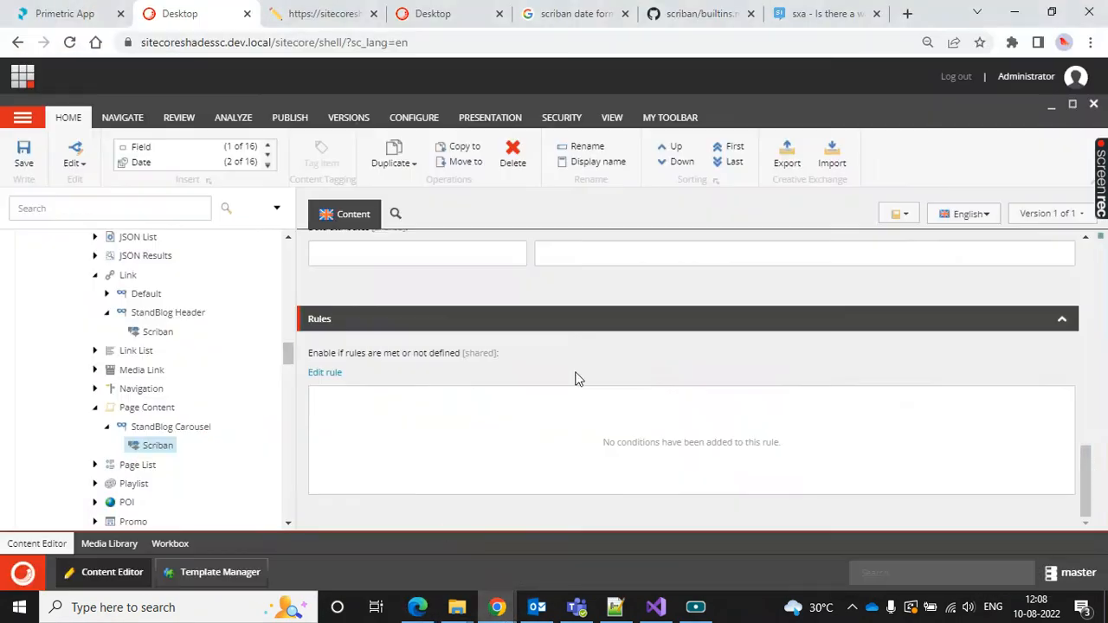
scroll(630, 358, "up", 1)
left_click(631, 385)
type(", %Y' }}")
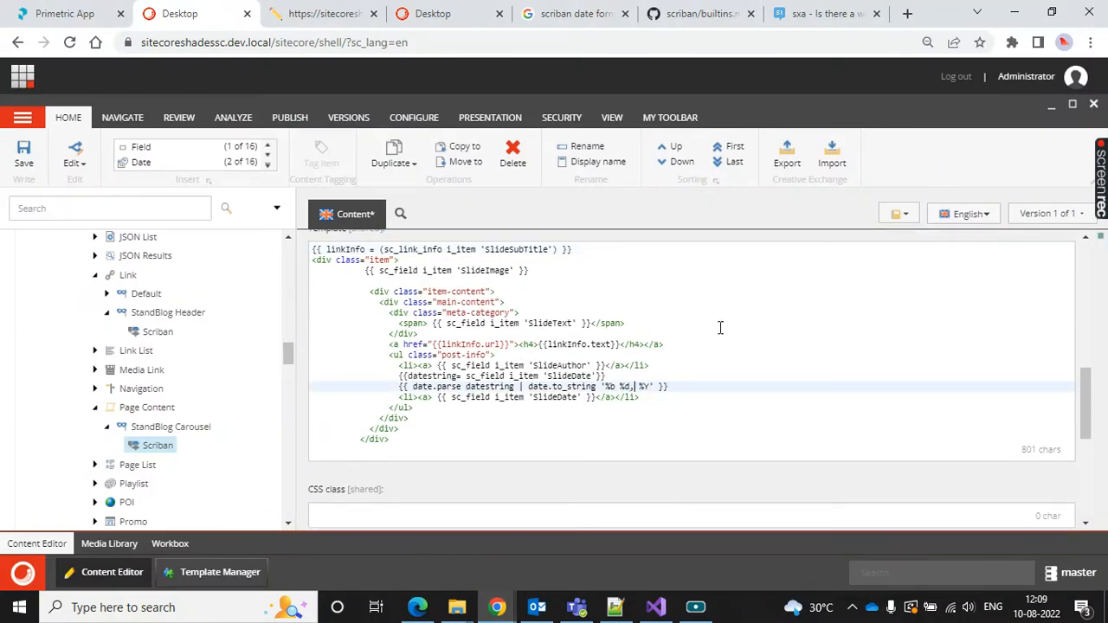
left_click(23, 153)
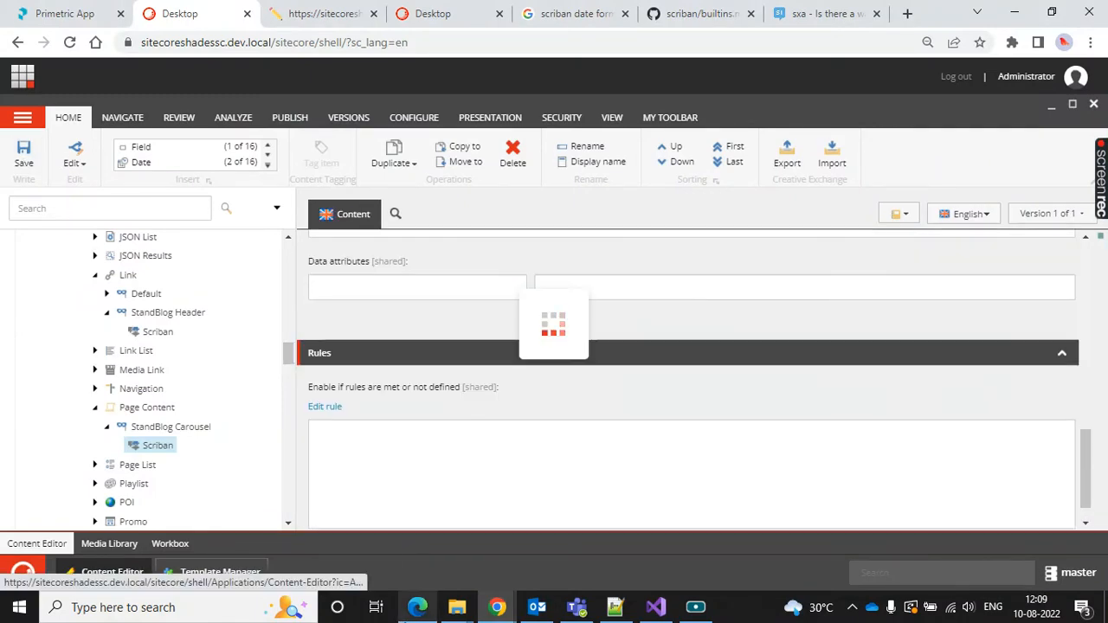
Check the comma-separated slide dates on the StandBlog Sample page in Edge against the template page
key("alt+Tab")
left_click(97, 14)
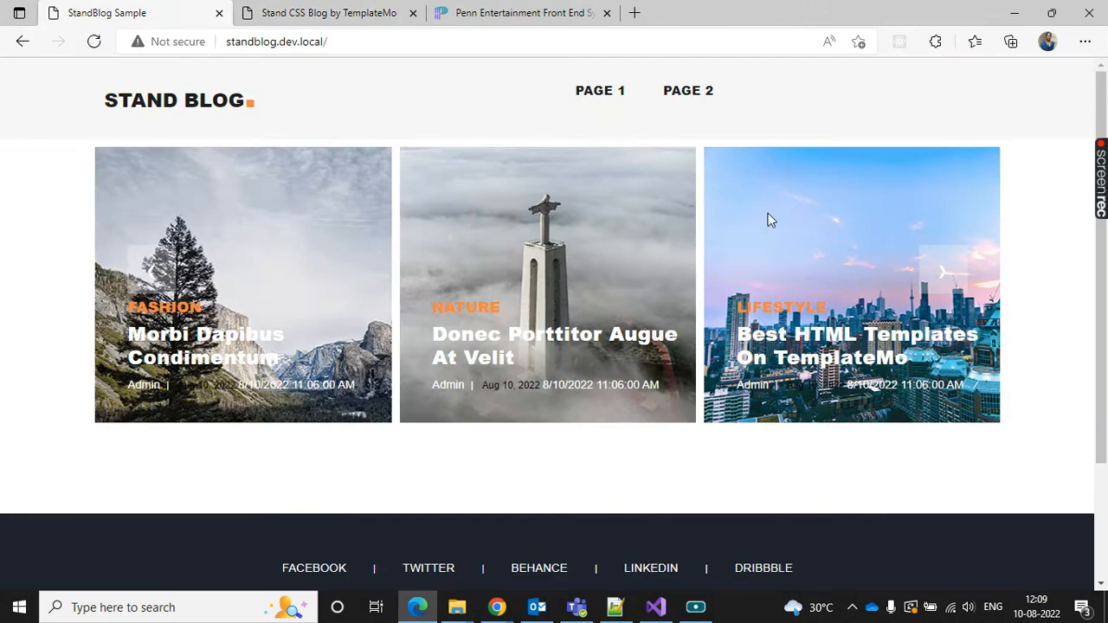
key("ctrl+Tab")
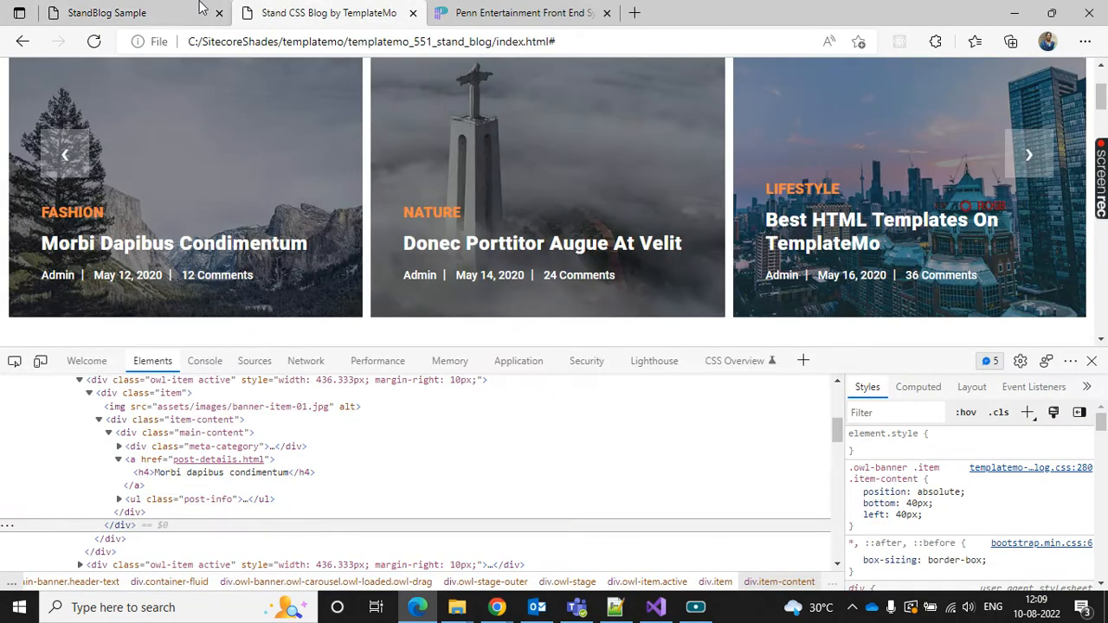
key("ctrl+shift+Tab")
key("ctrl+Tab")
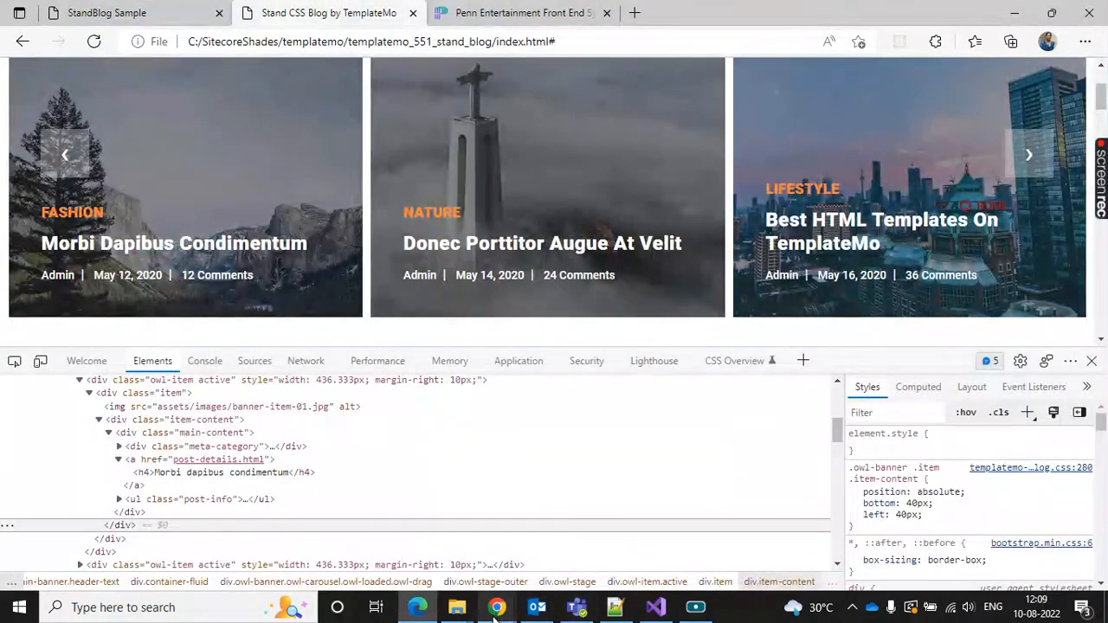
In Chrome, move the formatted date expression into the list item in place of the SlideDate field output, remove the leftover blank line, and save
key("alt+Tab")
scroll(606, 346, "up", 5)
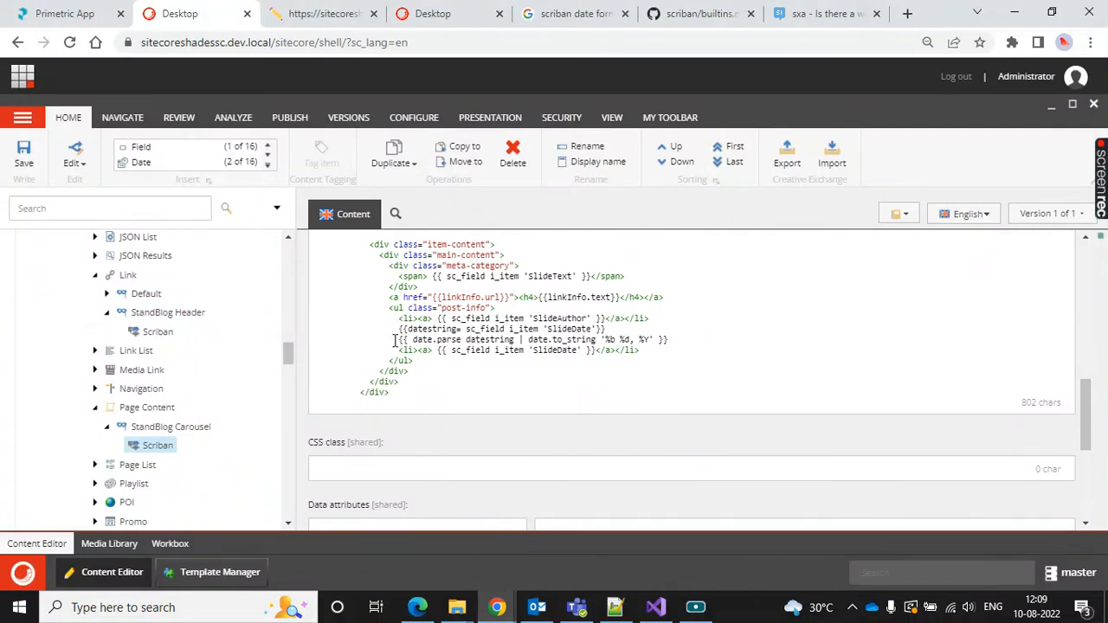
left_click_drag(394, 339, 702, 336)
key("ctrl+c")
key("BackSpace")
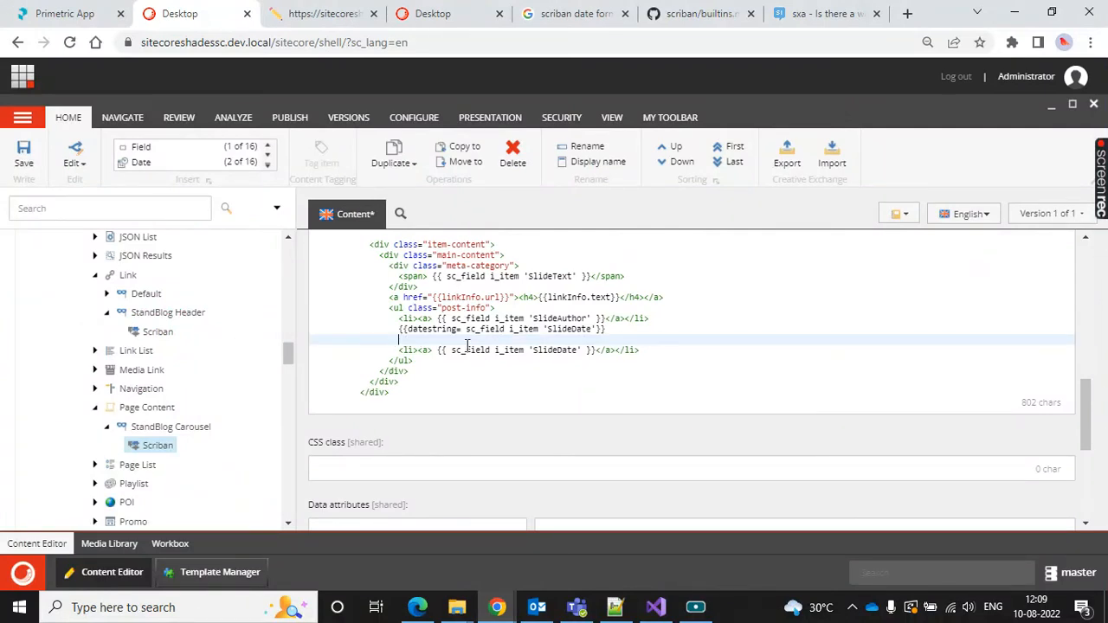
left_click_drag(438, 350, 597, 350)
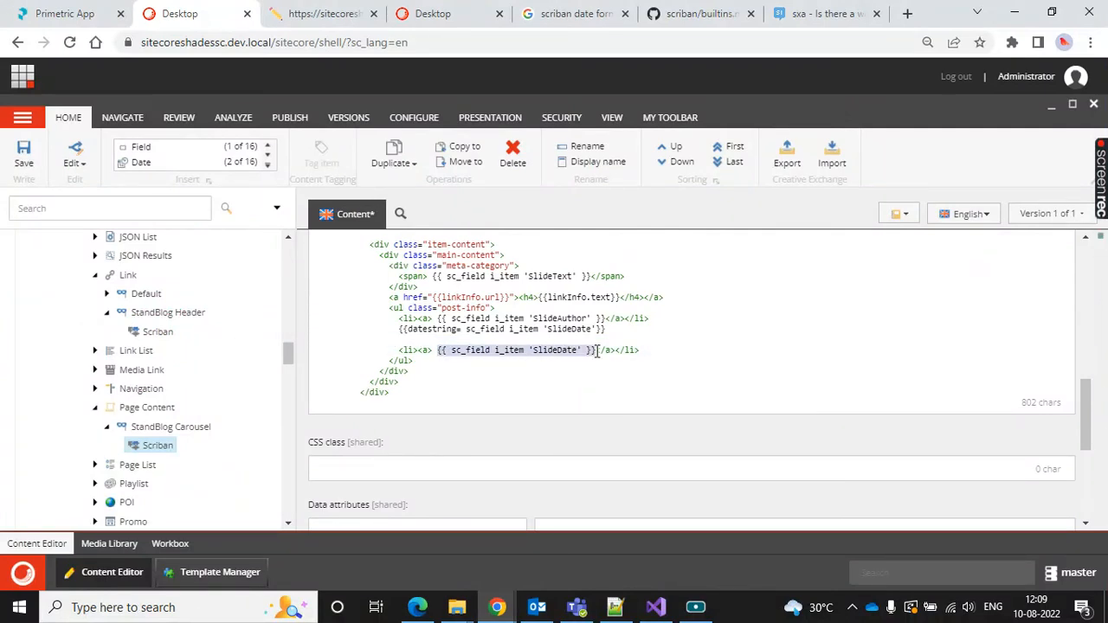
key("ctrl+v")
left_click(411, 339)
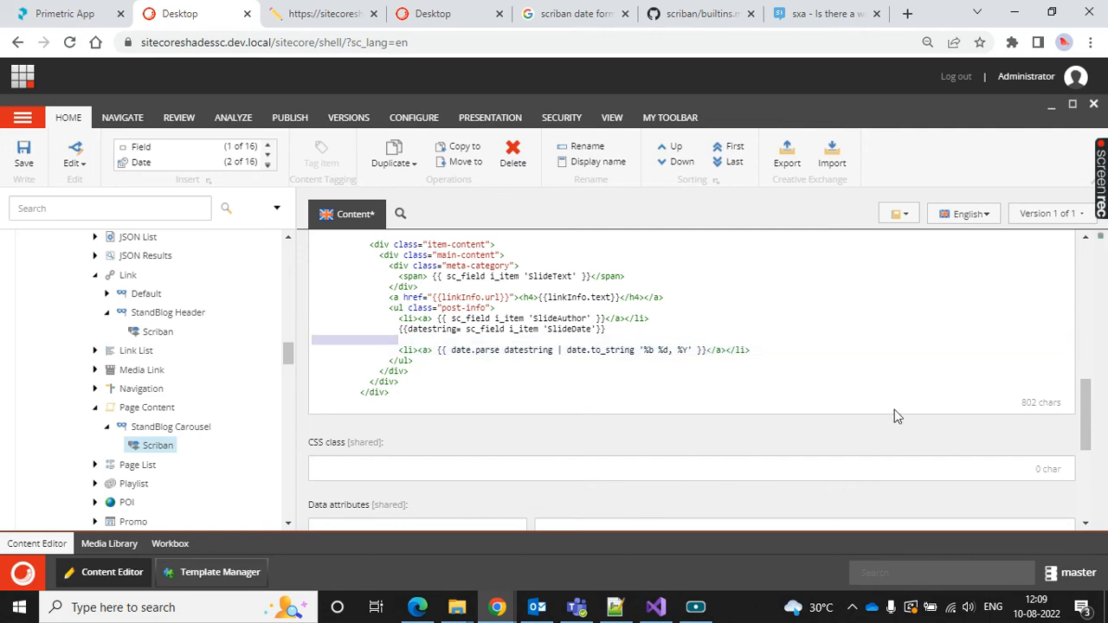
key("BackSpace")
key("BackSpace")
left_click(19, 152)
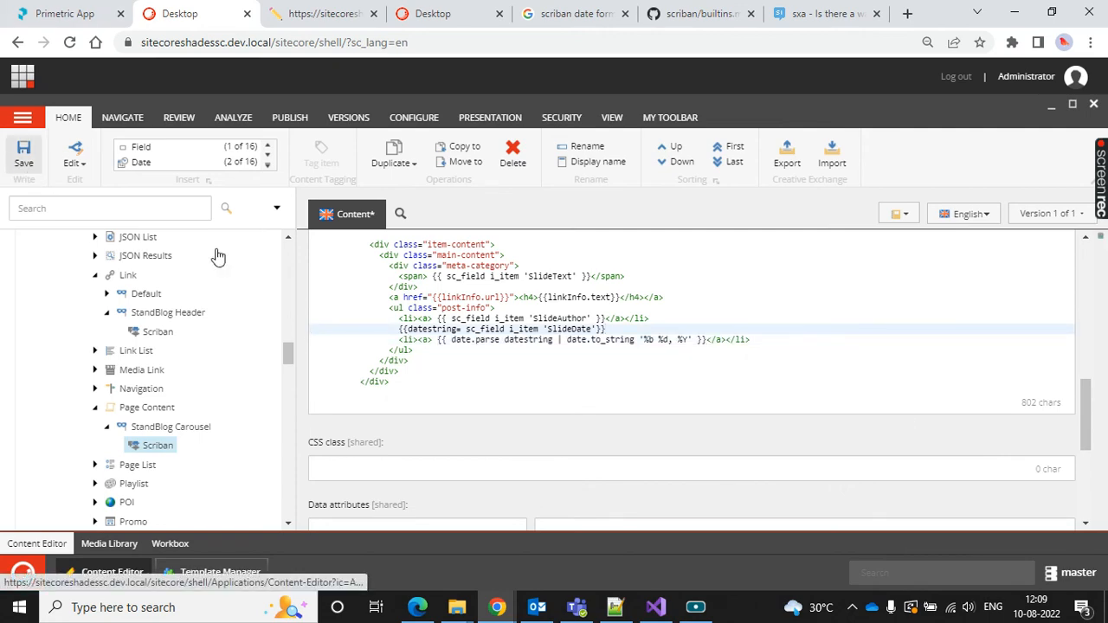
Reload the StandBlog Sample page in Edge and check the formatted dates on the carousel slides
left_click(417, 607)
left_click(91, 24)
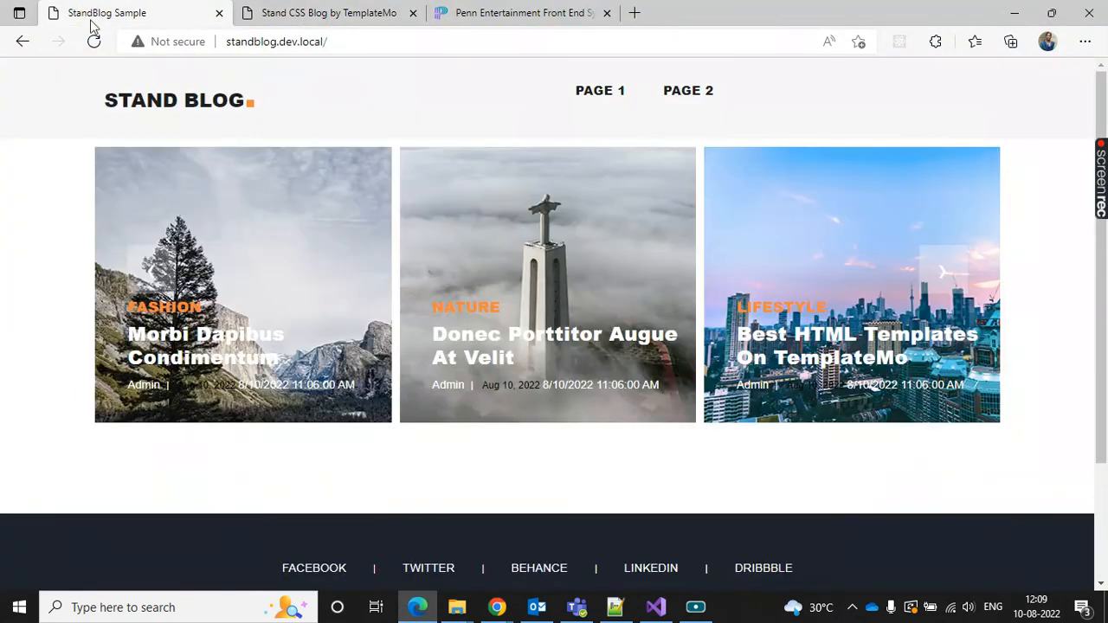
left_click(94, 41)
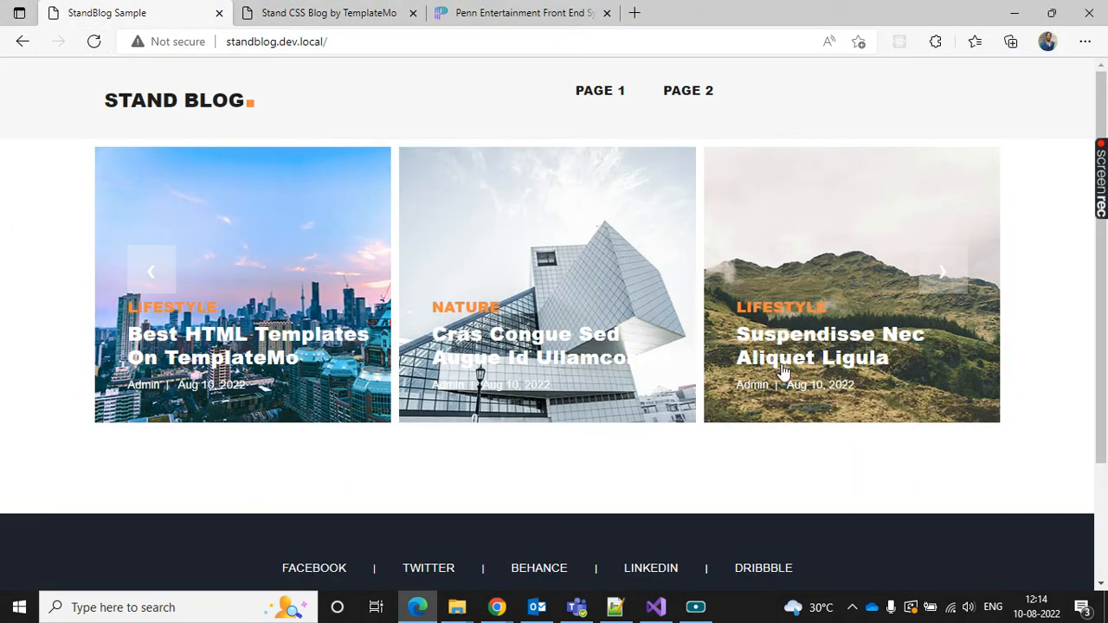